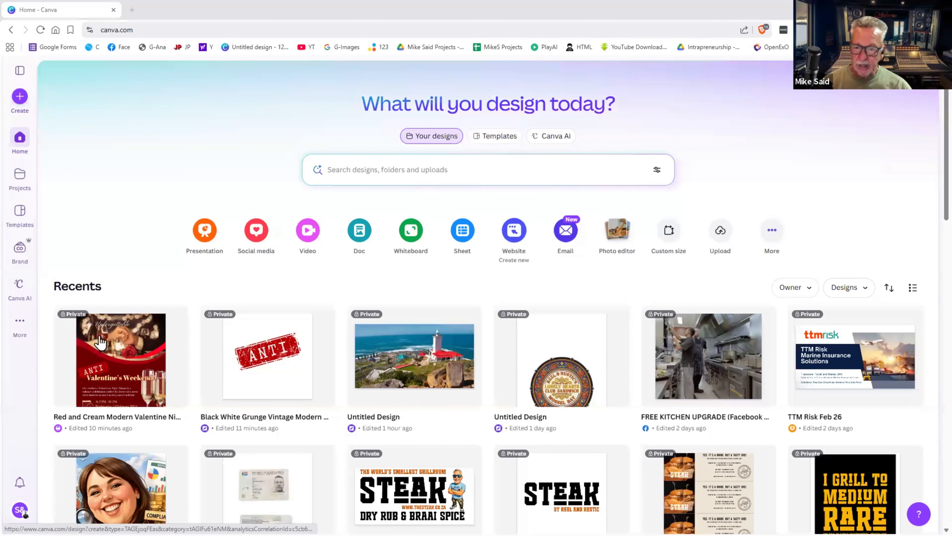
- Scroll down through the Canva home page and back up
scroll(397, 339, "down", 5)
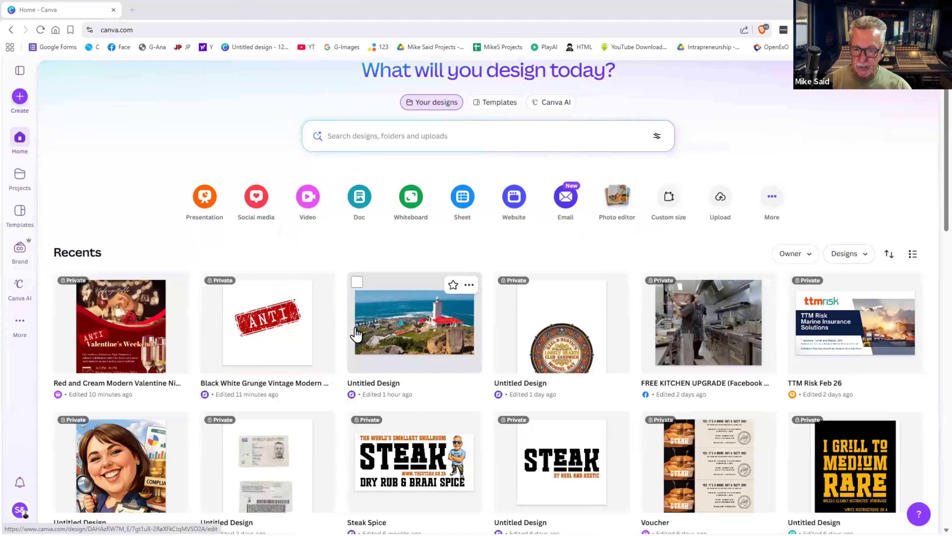
scroll(356, 333, "down", 3)
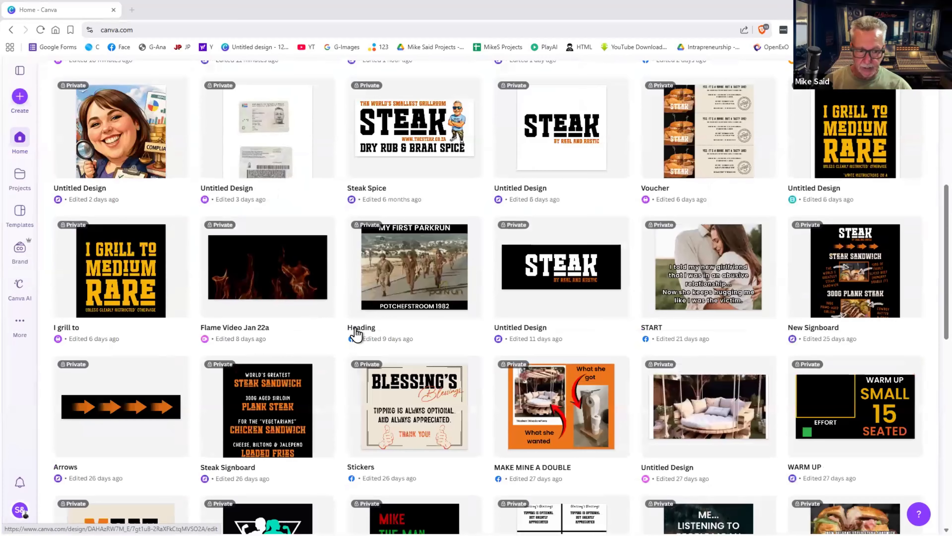
scroll(356, 333, "down", 7)
scroll(356, 333, "down", 15)
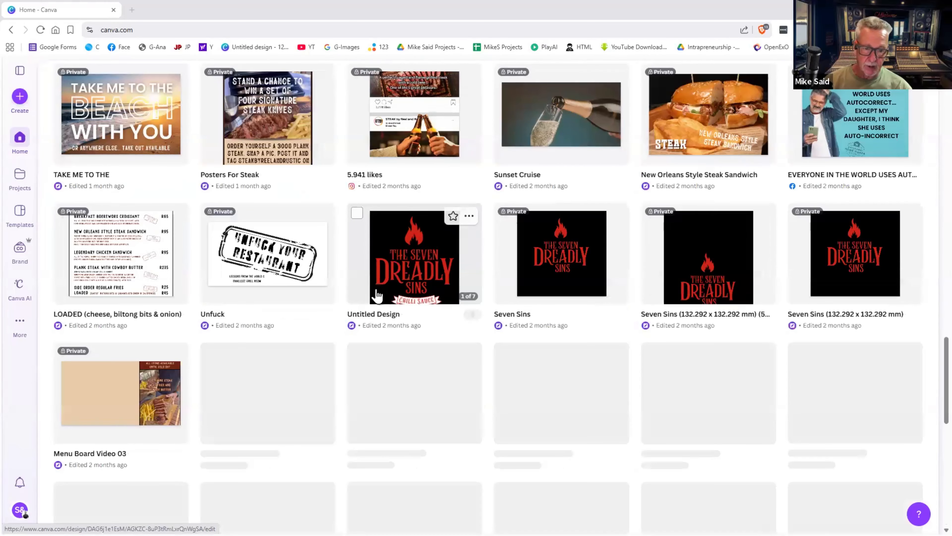
scroll(376, 295, "down", 10)
scroll(376, 296, "up", 10)
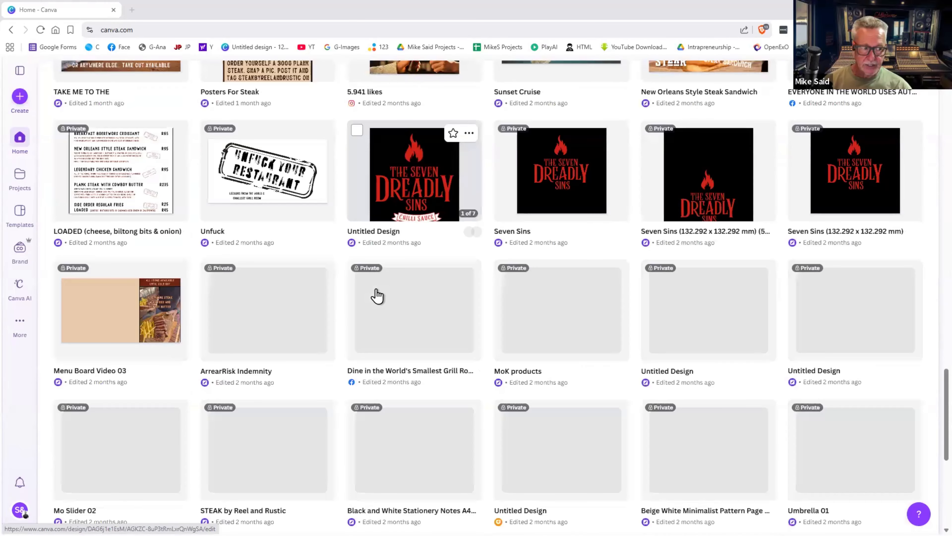
scroll(377, 295, "up", 15)
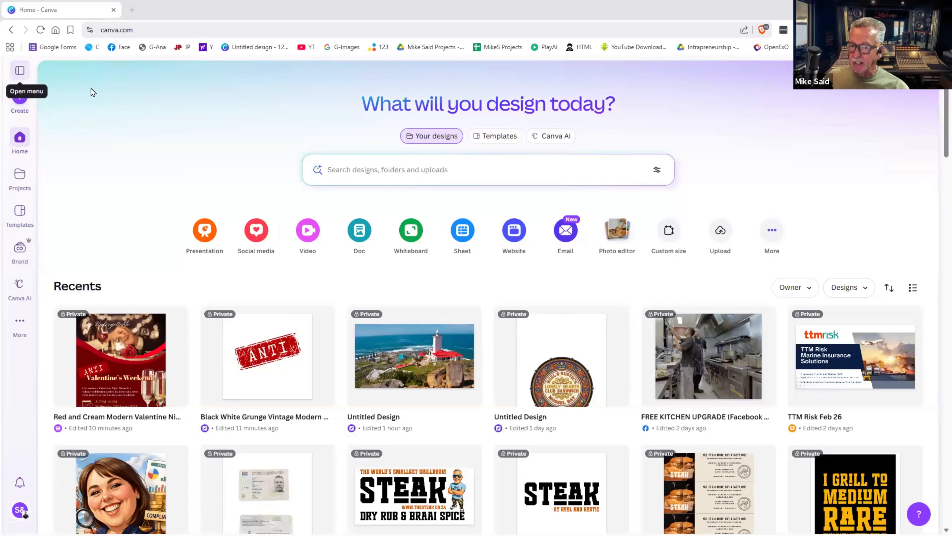
- Toggle the navigation panel a few times, then go to the All projects page
left_click(17, 72)
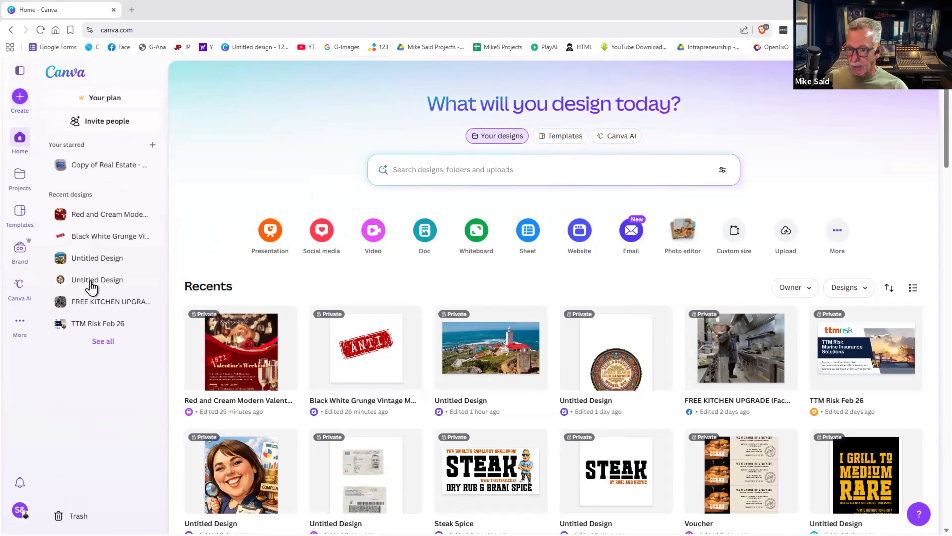
left_click(19, 71)
left_click(20, 73)
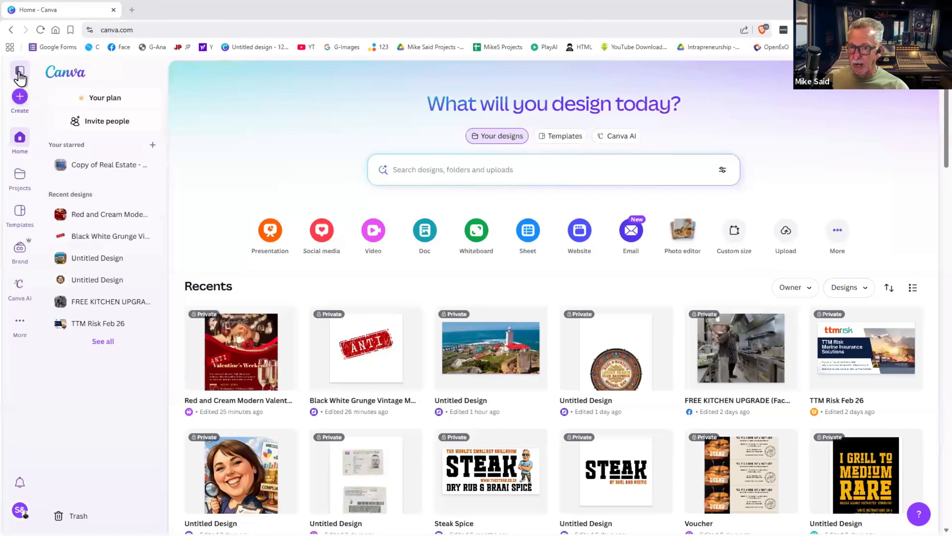
left_click(20, 73)
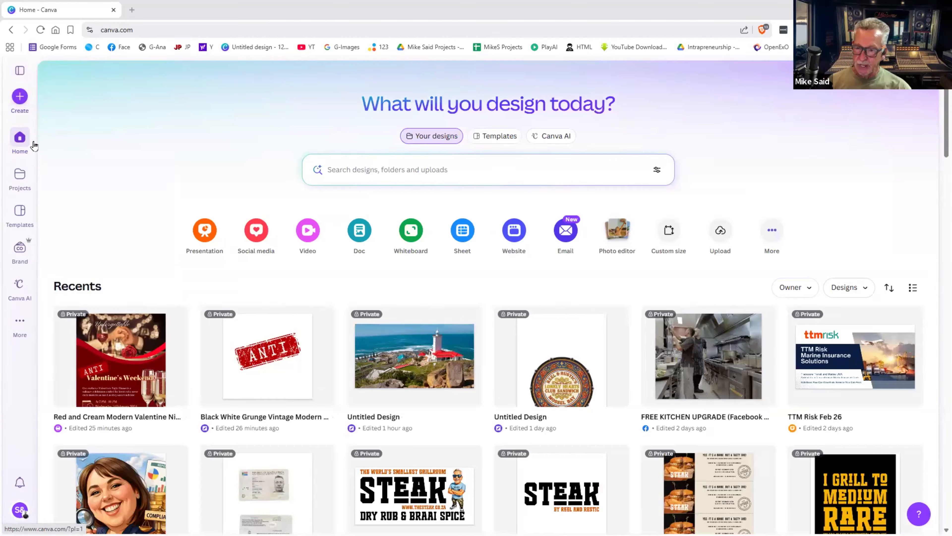
left_click(22, 182)
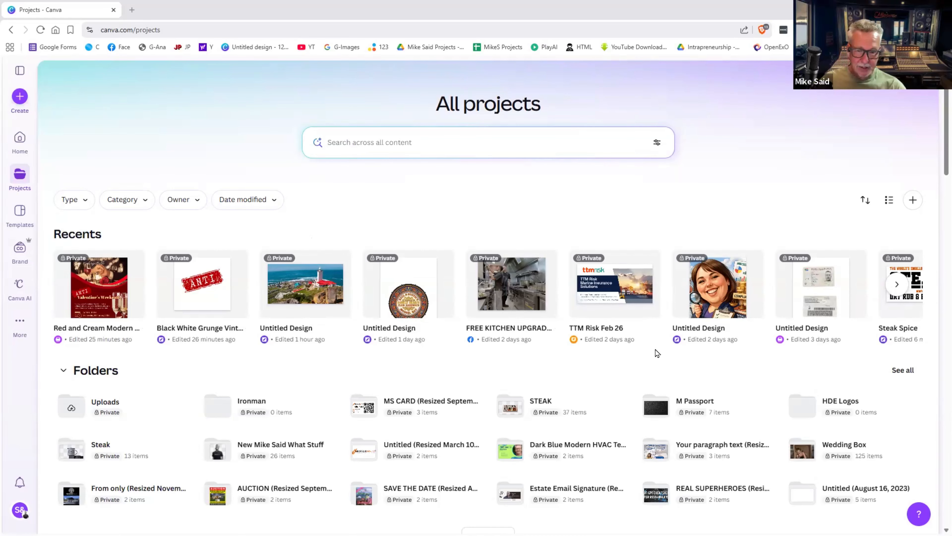
- Show the Templates page with categories like Presentation, Poster and Resume
left_click(14, 215)
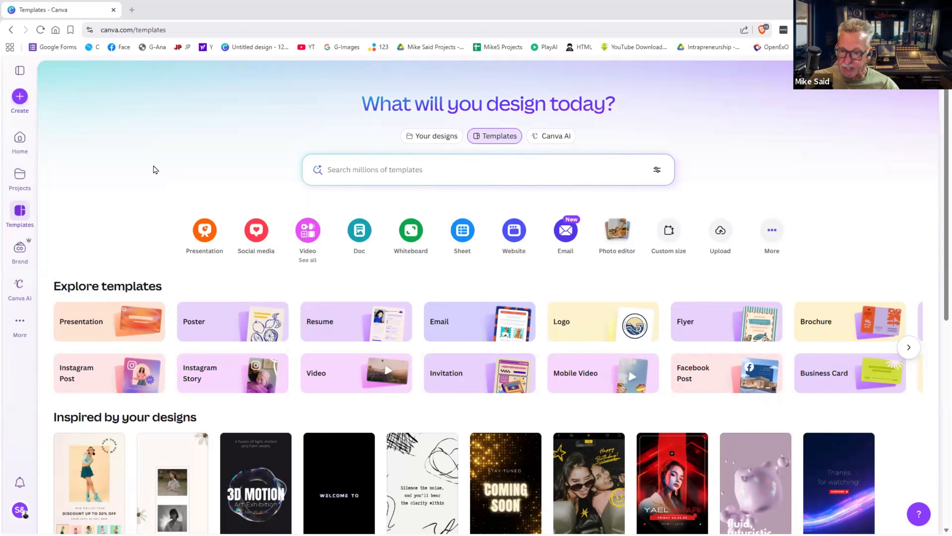
- Go to the Brand Kit and open its Colors palettes, such as ORT Jet Website
left_click(22, 252)
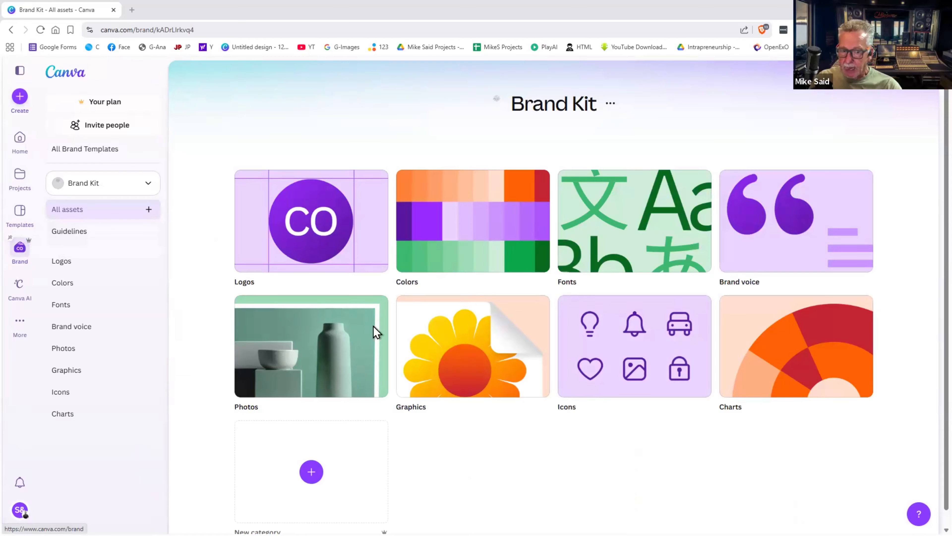
scroll(405, 346, "down", 3)
scroll(405, 346, "up", 3)
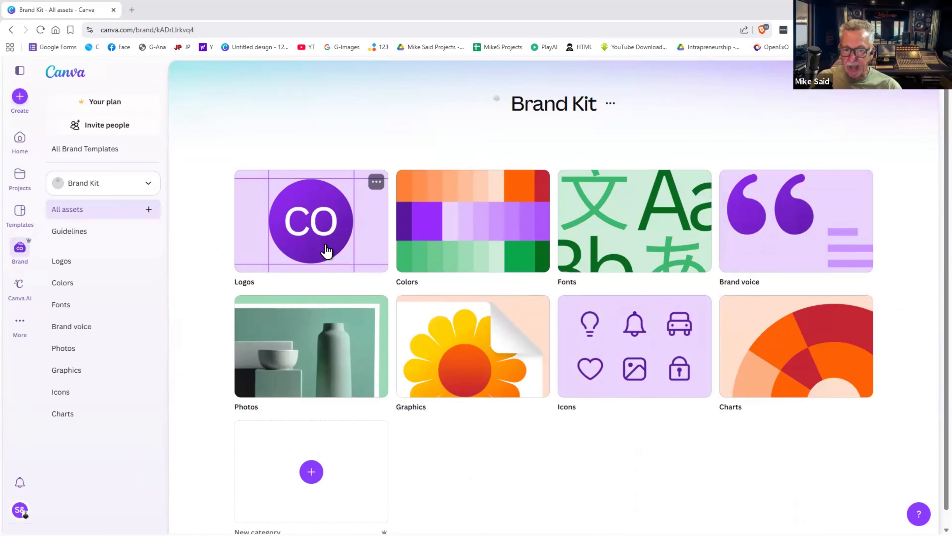
left_click(442, 230)
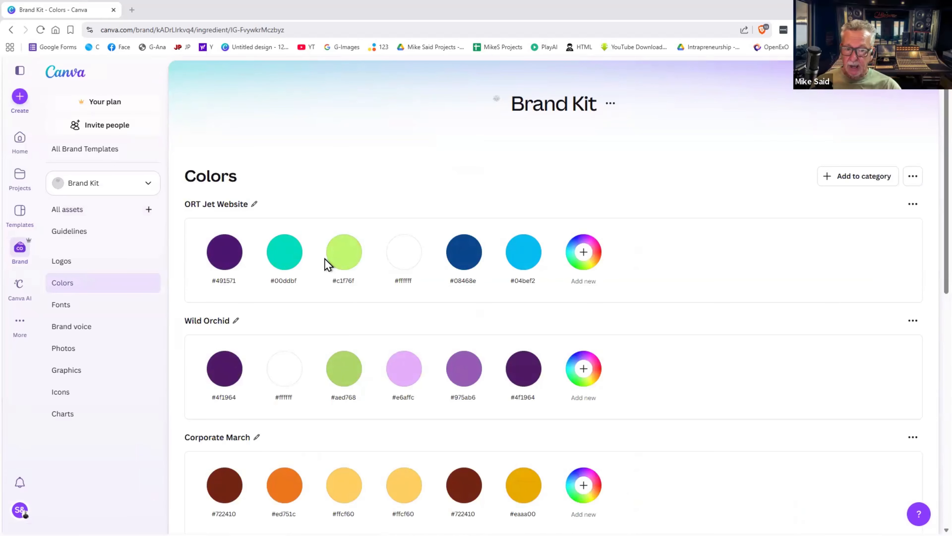
- Scroll the Brand Kit Colors page down past Arrow and Chagu to the Nedbank palette
scroll(493, 298, "down", 4)
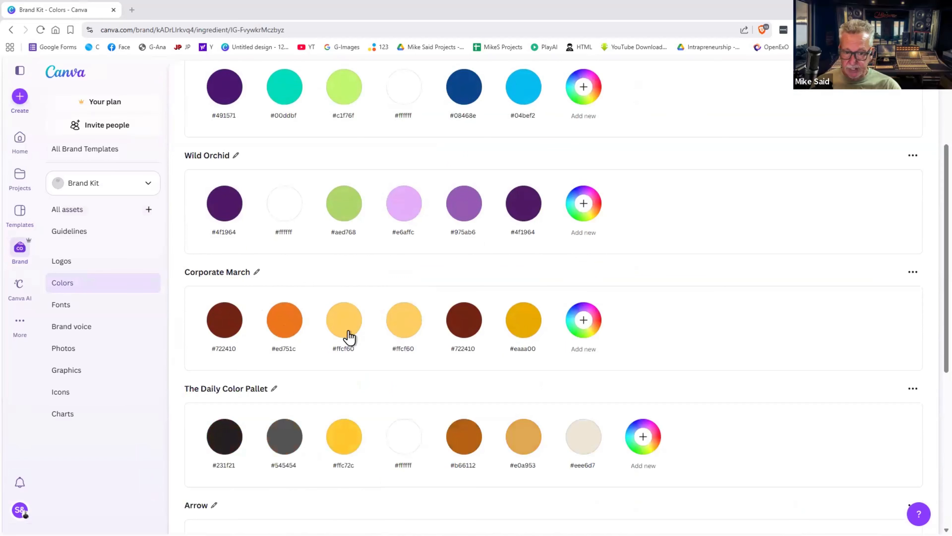
scroll(347, 336, "down", 2)
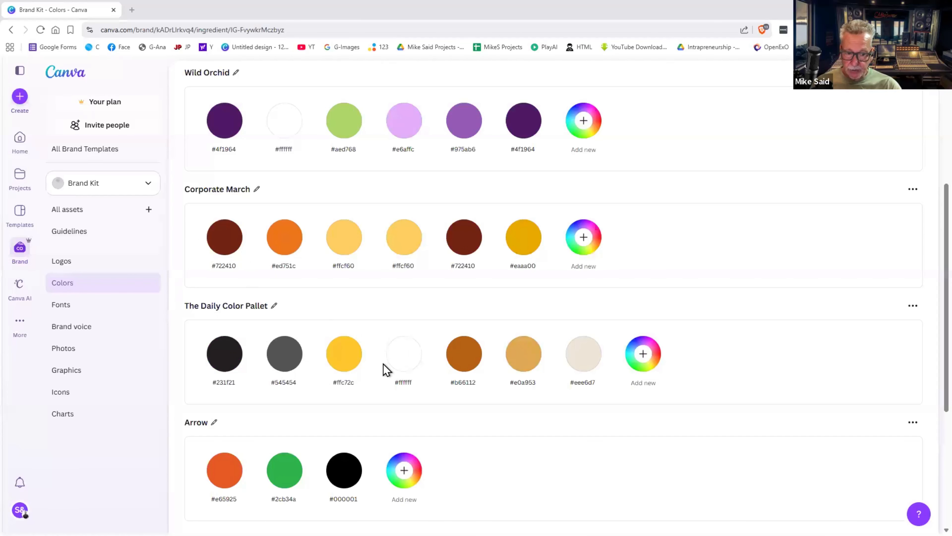
scroll(381, 367, "down", 2)
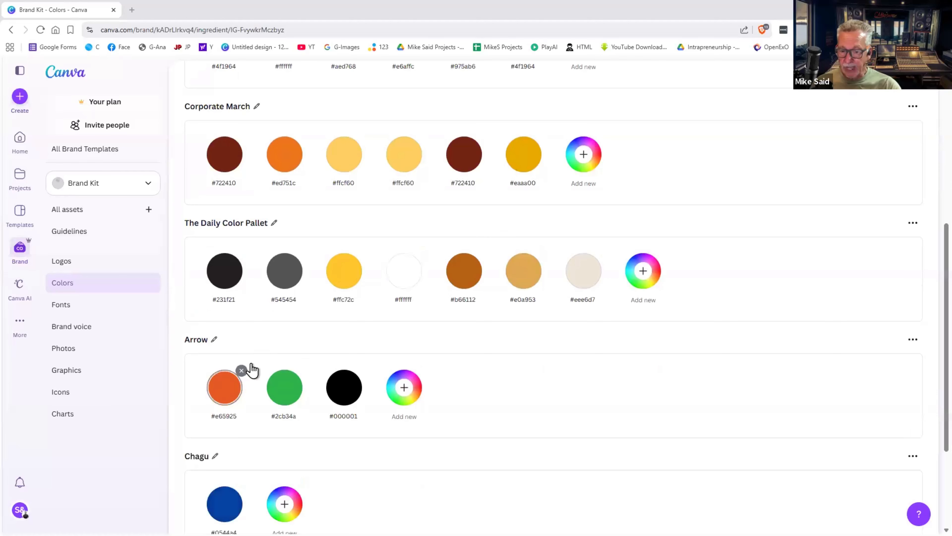
scroll(243, 368, "down", 3)
scroll(243, 368, "down", 1)
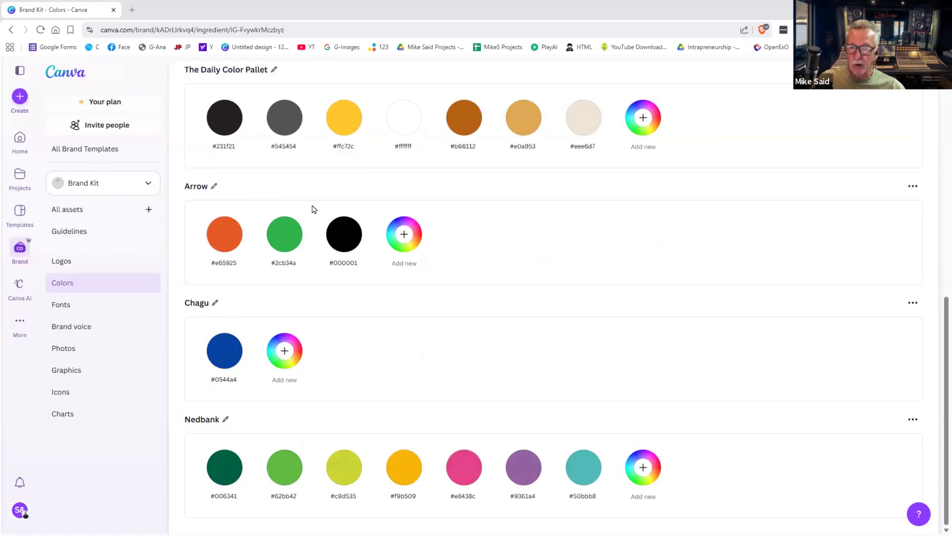
- Search Google for 'coca cola red colour hex' (#F40009), then return to the Canva tab
left_click(133, 11)
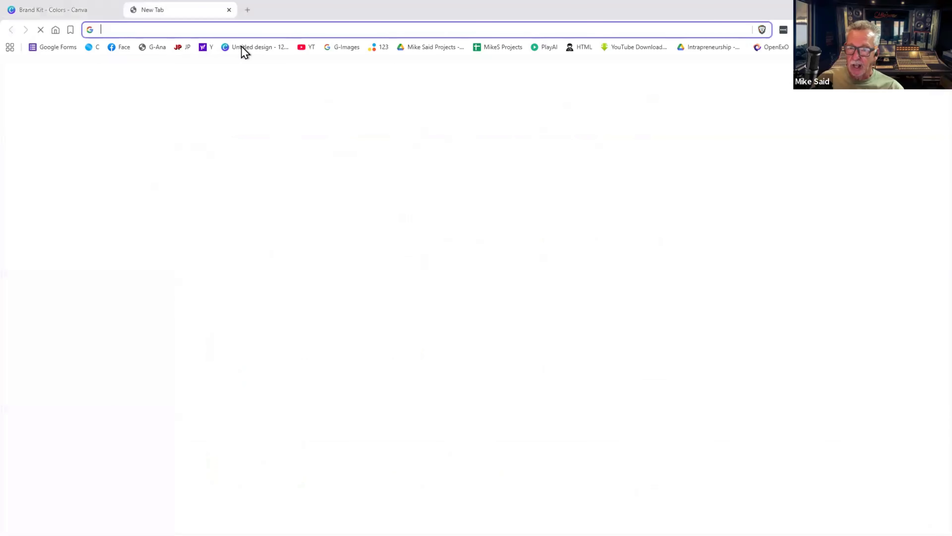
type("coca")
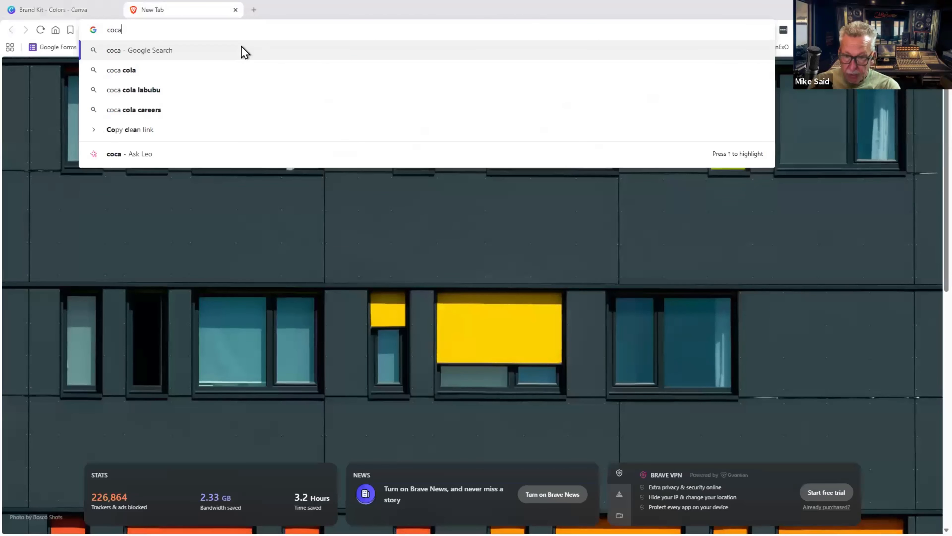
type(" cola ")
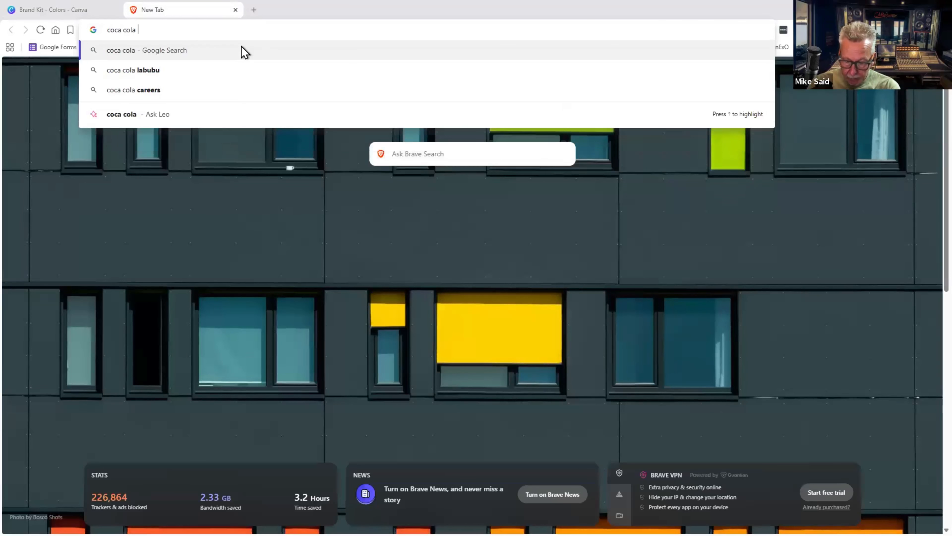
type("red colou")
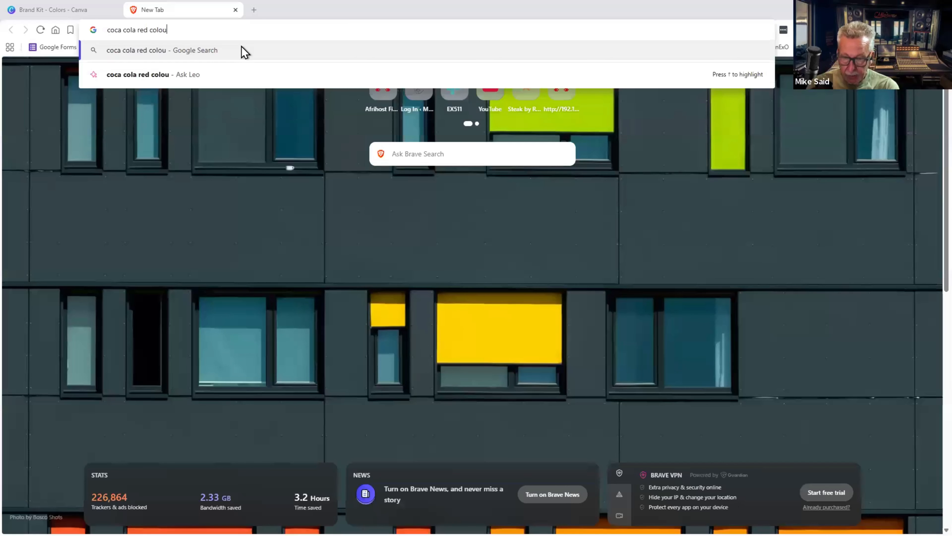
type("r hex")
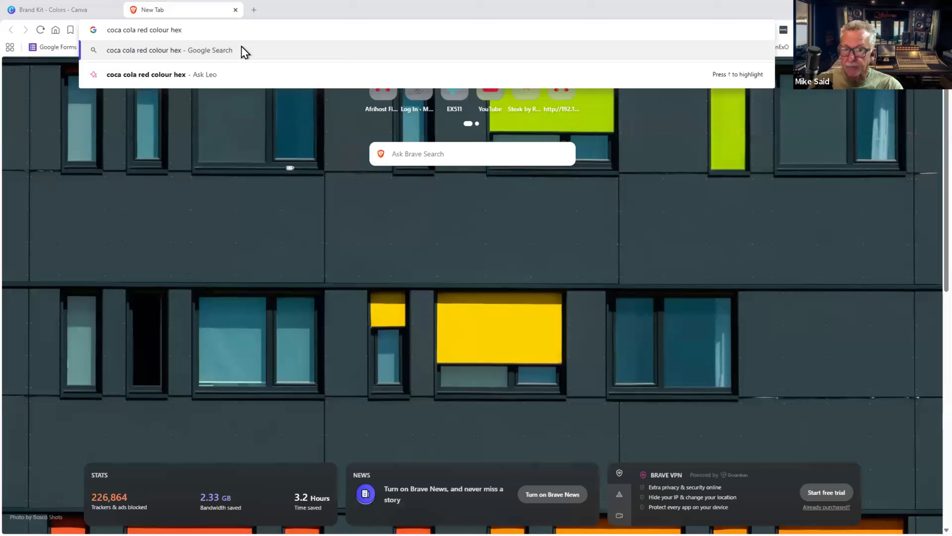
key("Return")
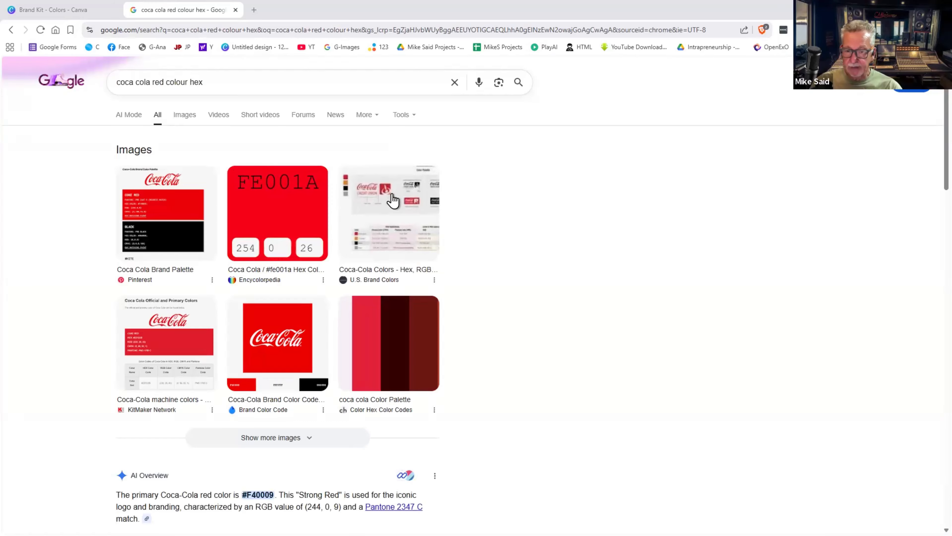
left_click(79, 11)
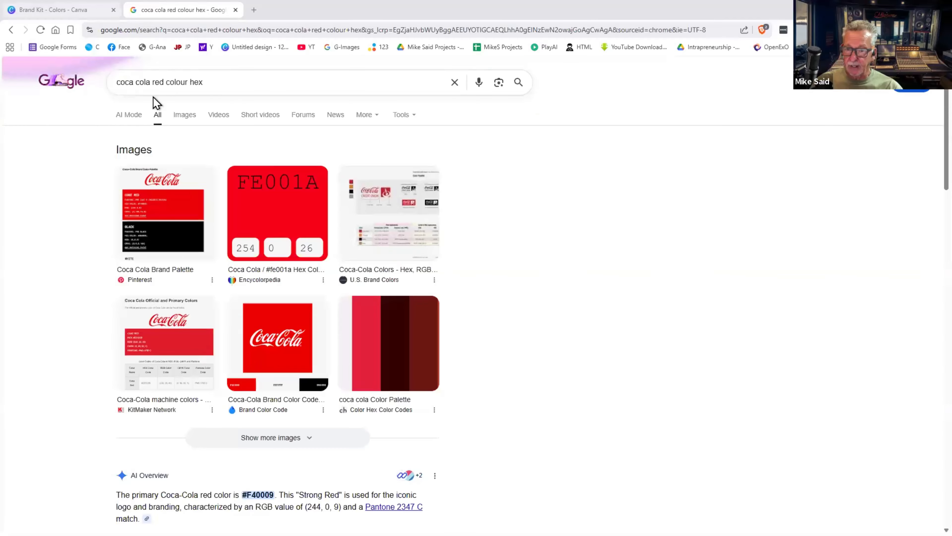
- Add a new swatch to the ORT Jet Website palette and enter a first red hex value
scroll(344, 302, "up", 10)
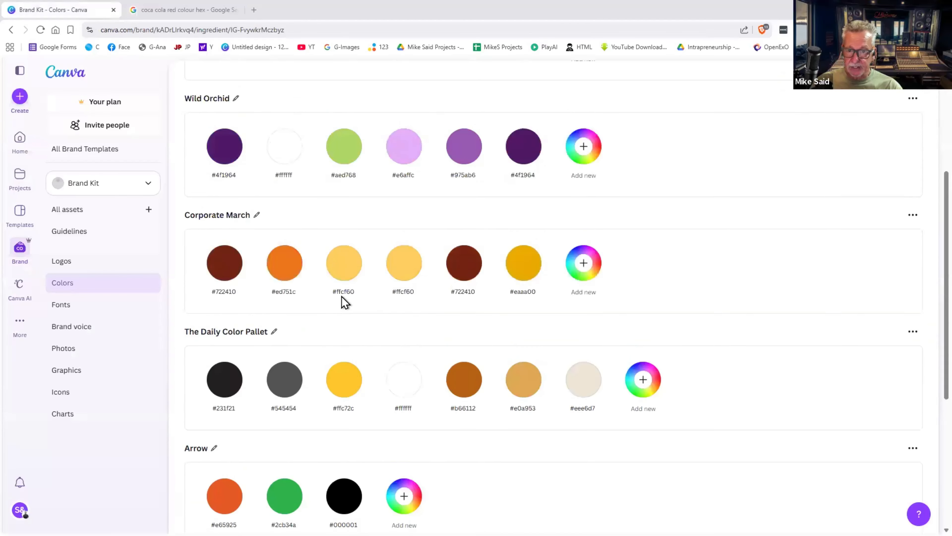
scroll(341, 299, "up", 2)
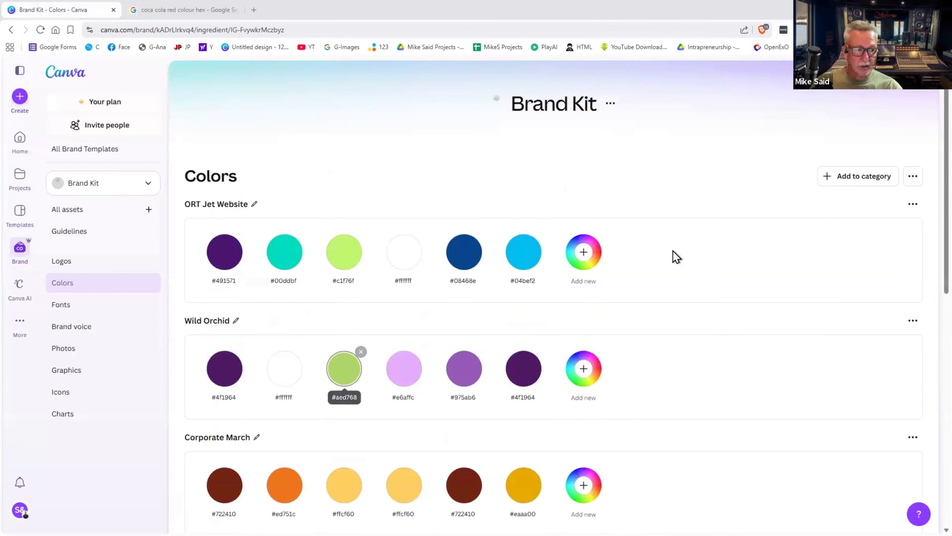
left_click(586, 255)
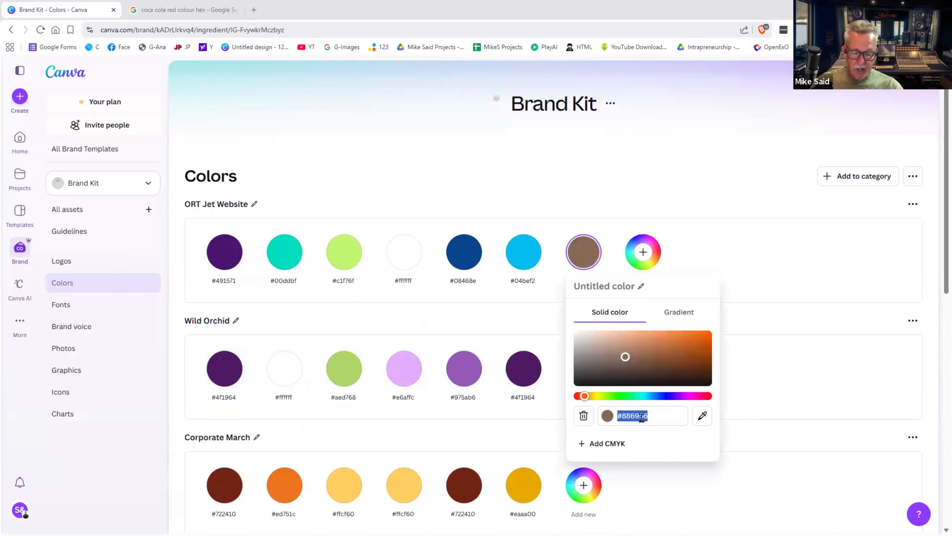
type("#FE")
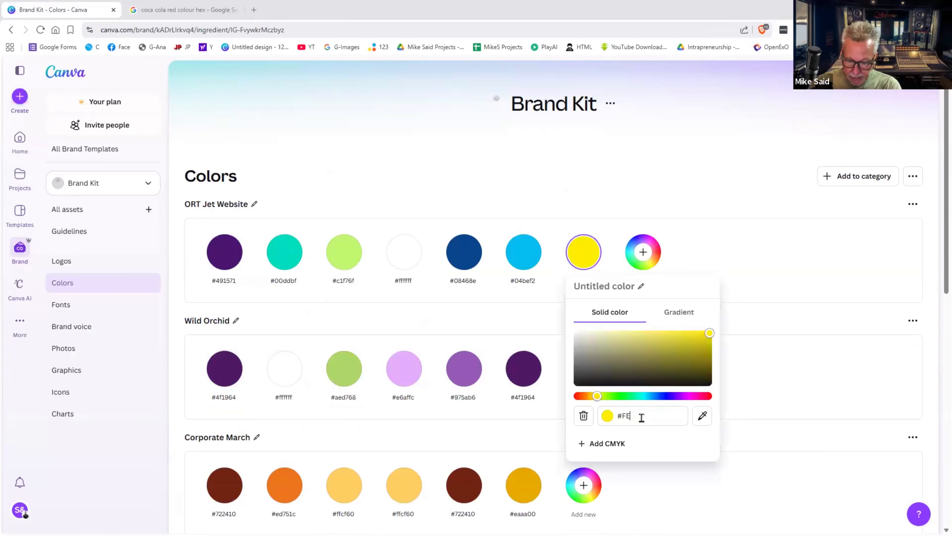
left_click(191, 12)
left_click(79, 10)
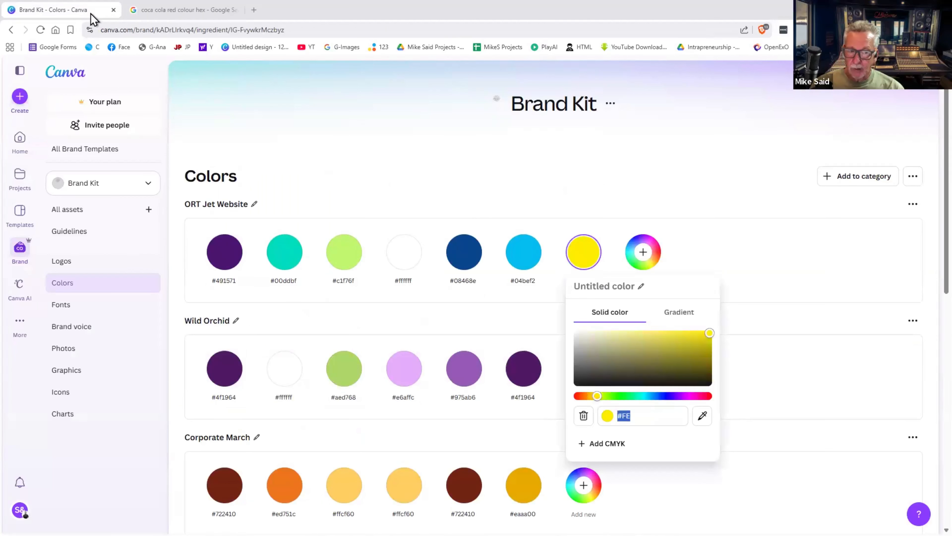
left_click(642, 415)
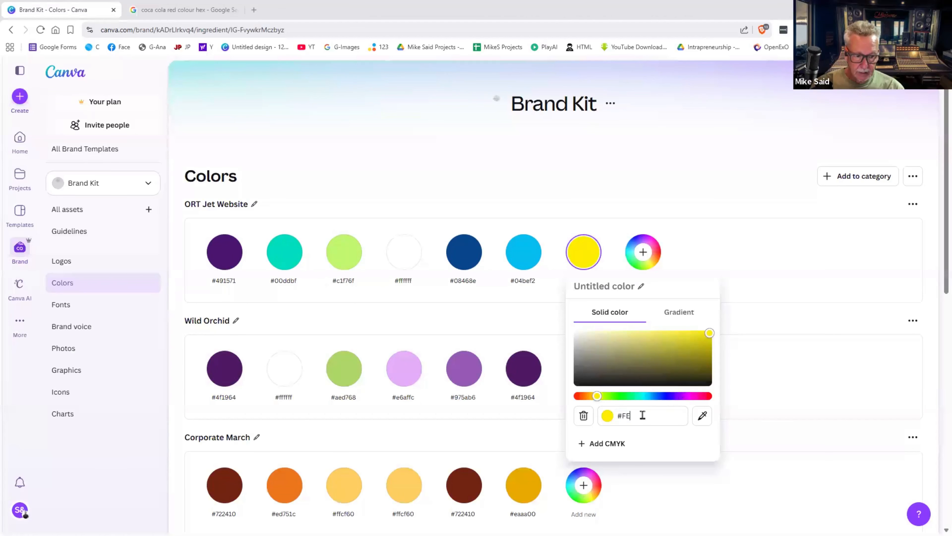
type("001A")
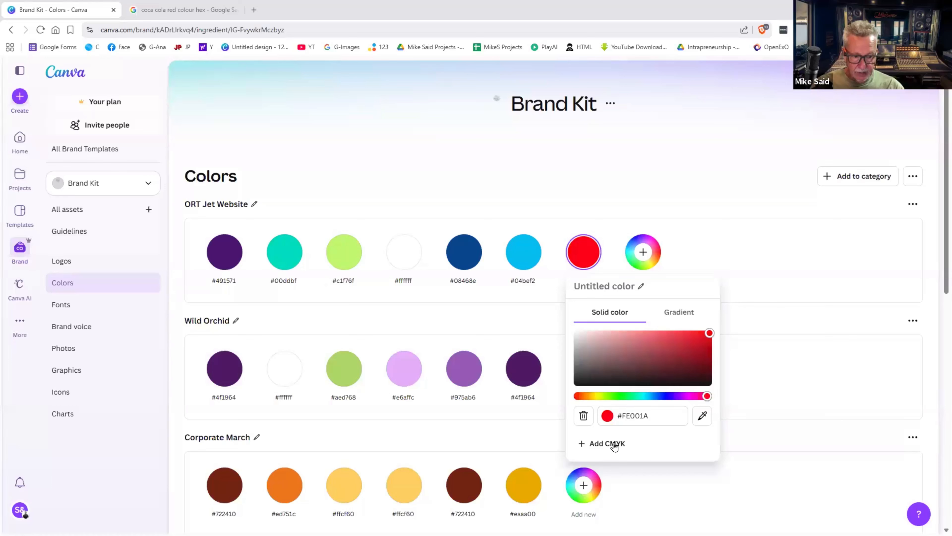
left_click(708, 335)
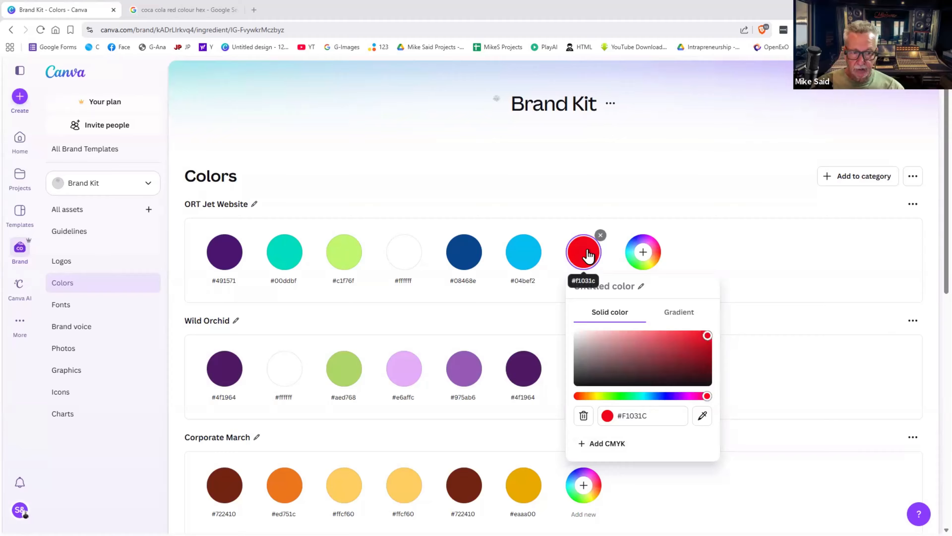
- Fine-tune the new swatch's hex to #EF041E and save it to the palette
left_click(198, 10)
left_click(90, 10)
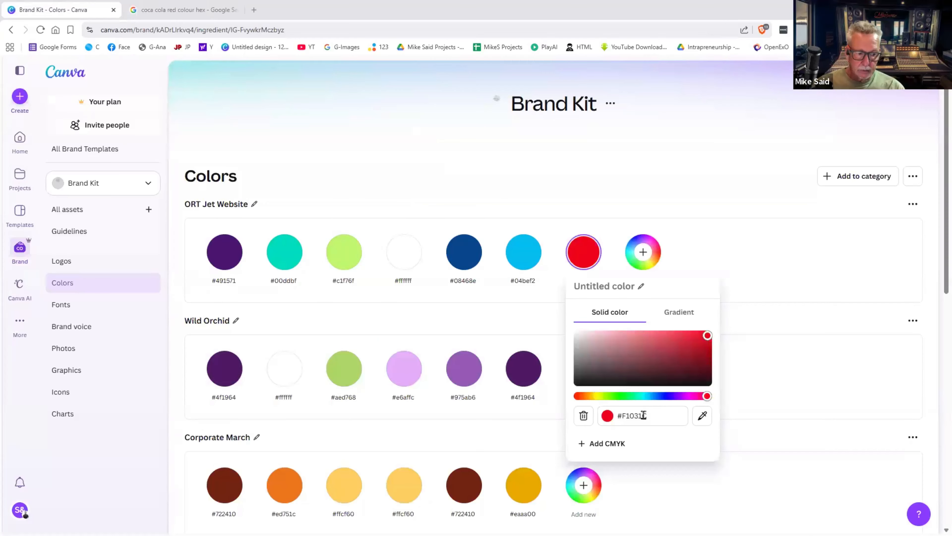
left_click(636, 414)
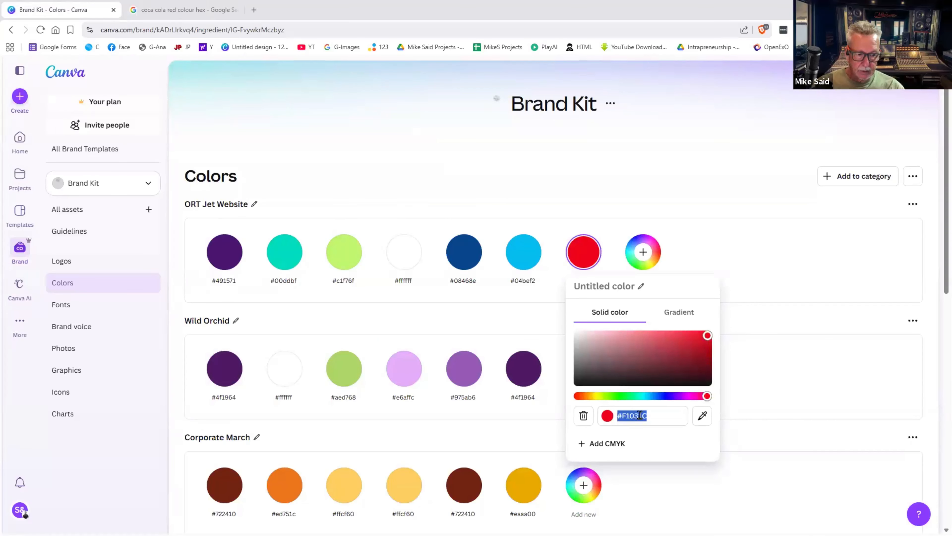
left_click(638, 415)
left_click_drag(636, 415, 648, 417)
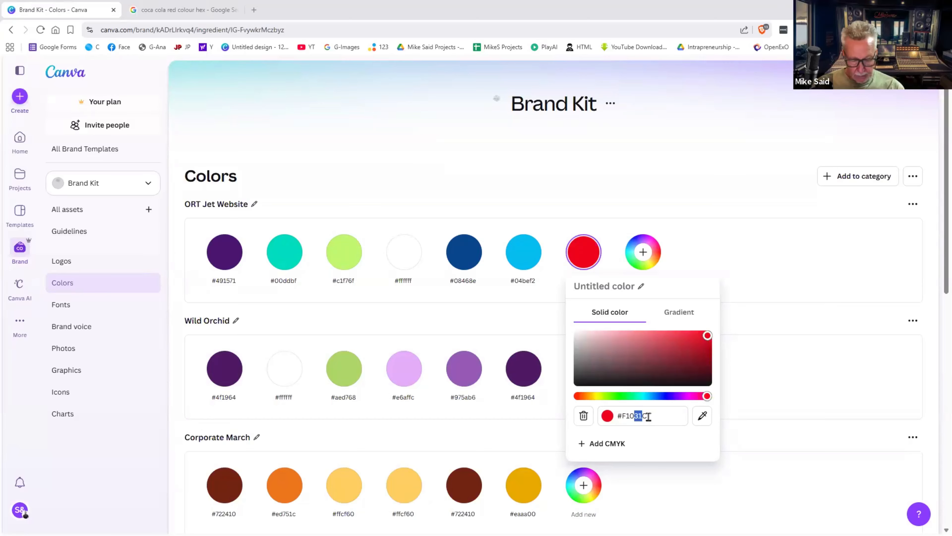
type("21")
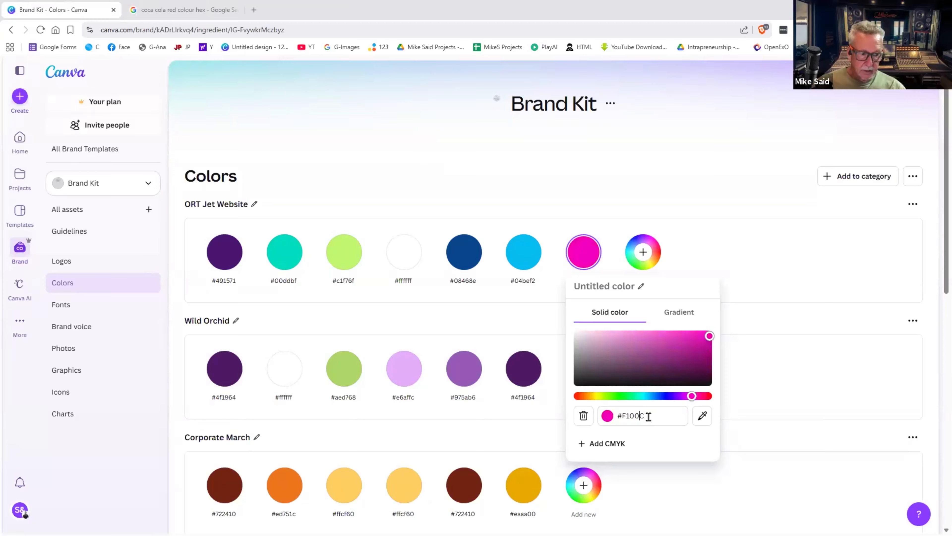
left_click(707, 336)
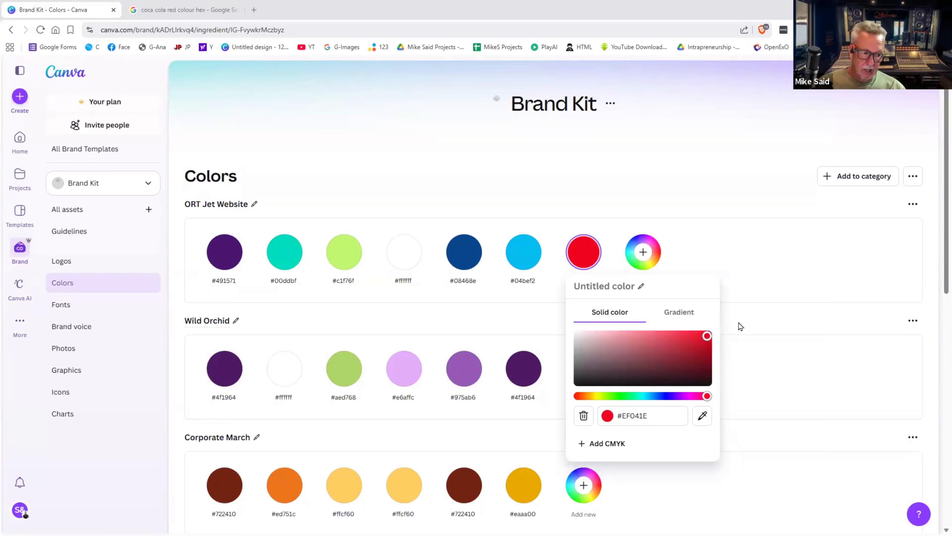
left_click(750, 292)
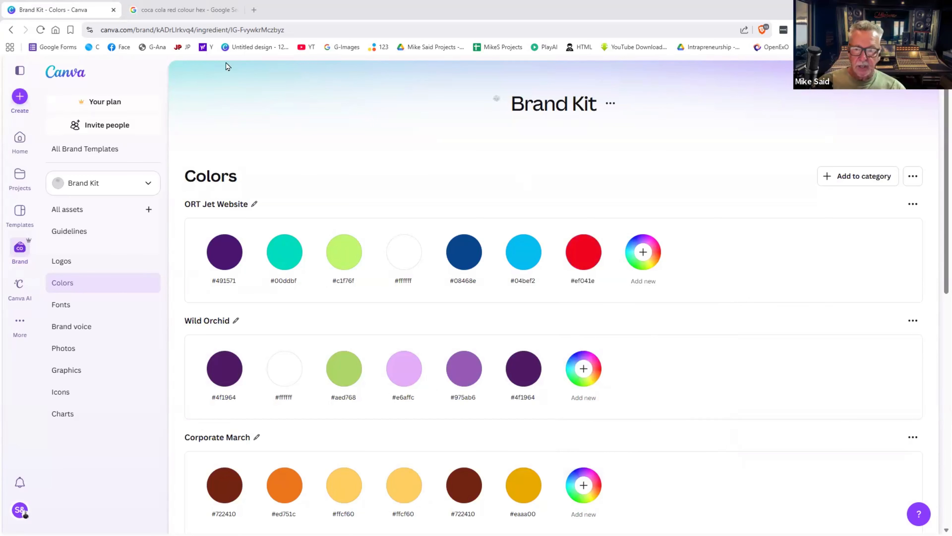
- Return to the Brand Kit overview, open the Canva AI start page, and show more sections
left_click(15, 250)
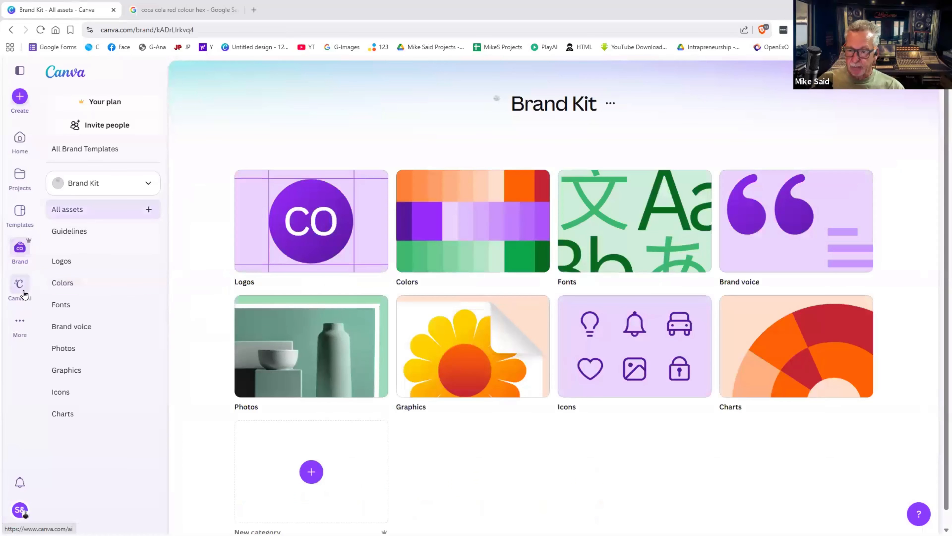
left_click(23, 294)
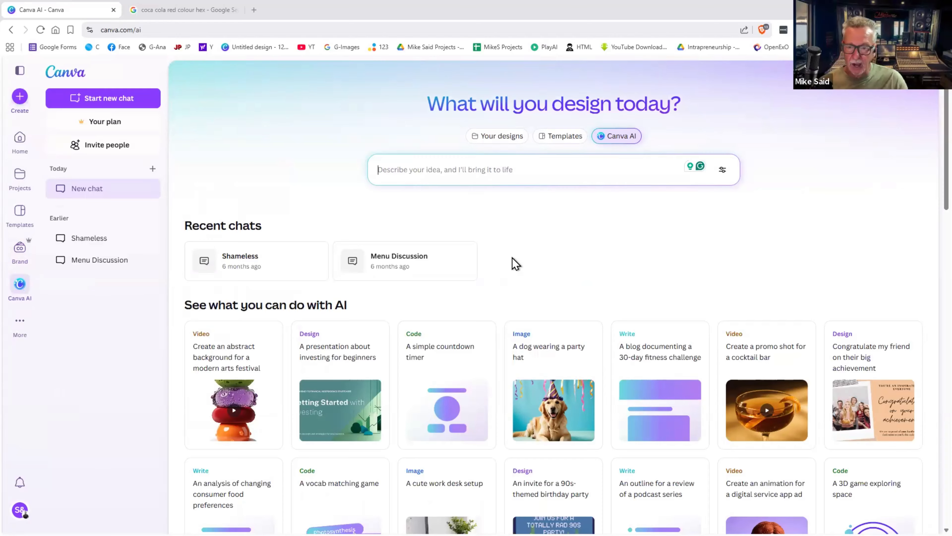
left_click(16, 331)
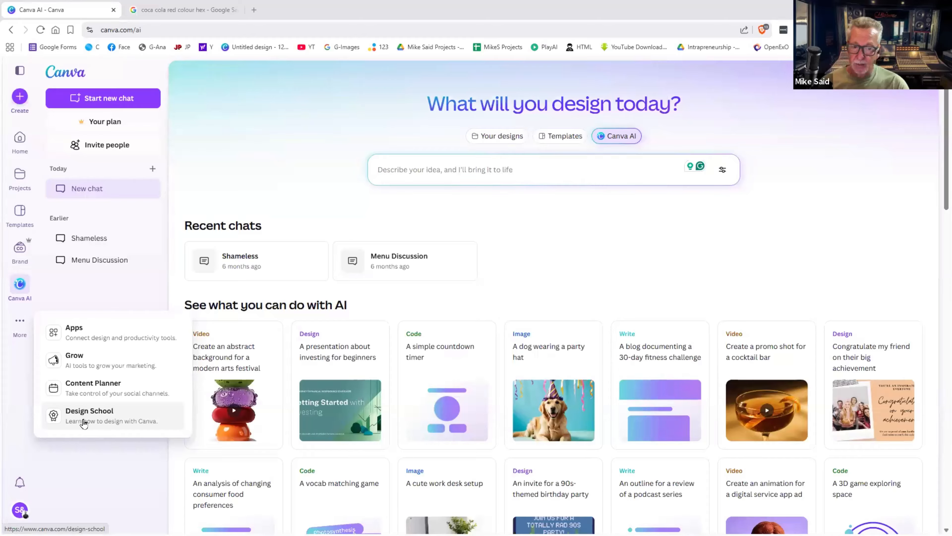
- Go to Home, collapse the side panel, and bring up the Create a design dialog
left_click(21, 146)
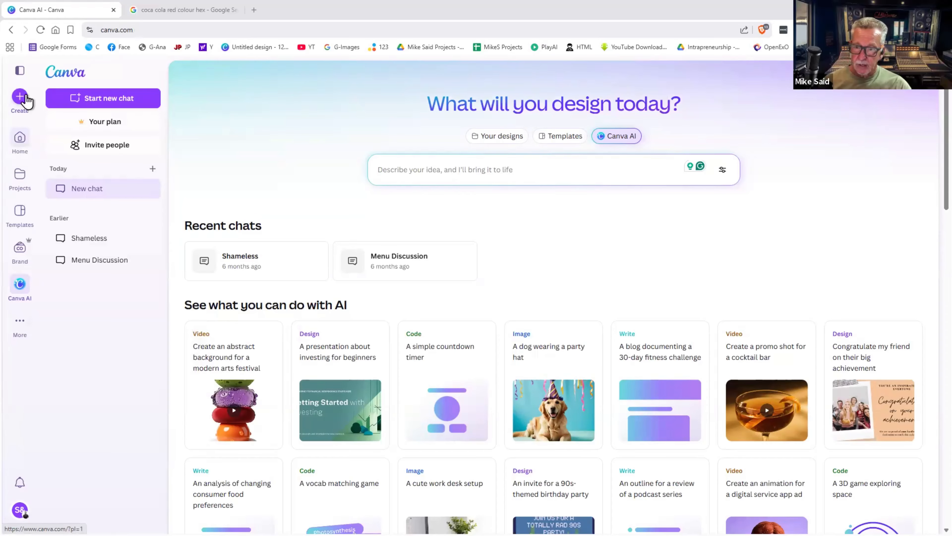
left_click(18, 71)
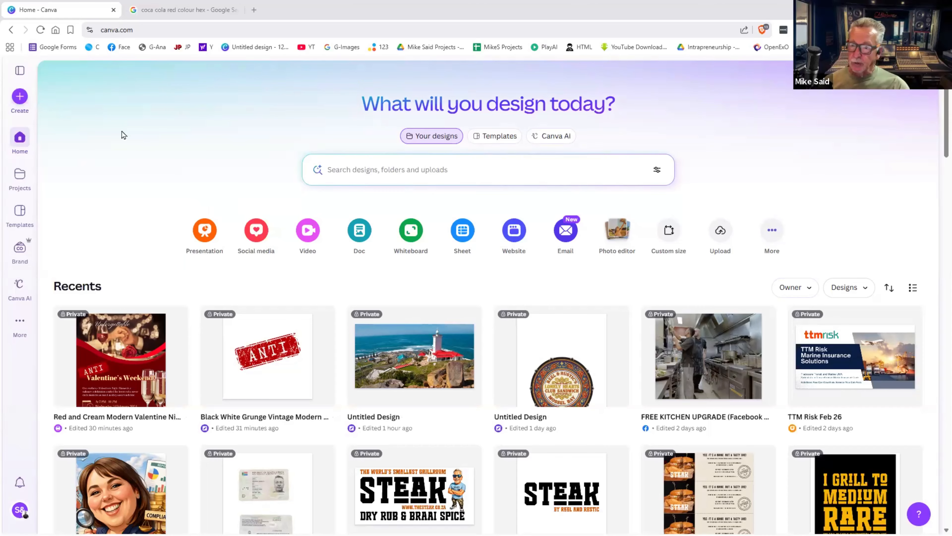
left_click(19, 98)
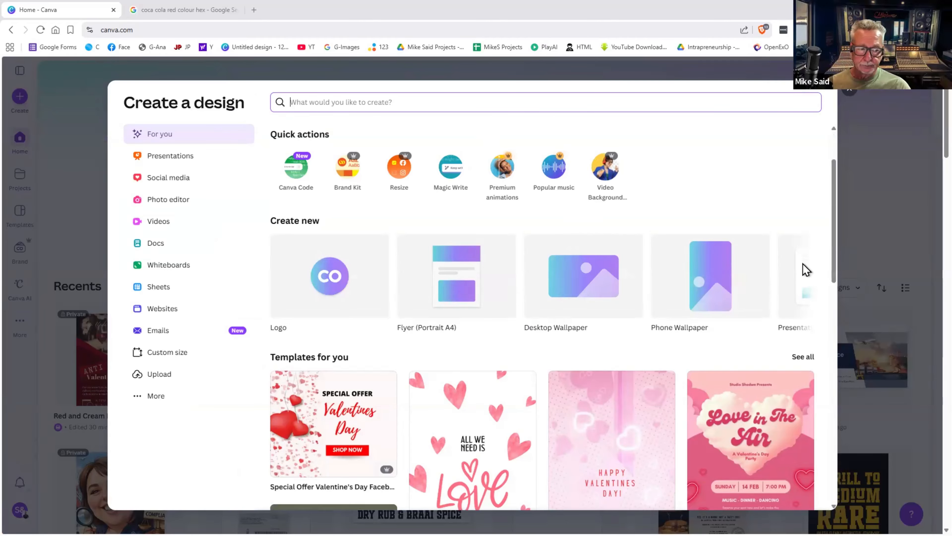
- Page through the new design types and create a blank Facebook Post
scroll(806, 263, "down", 2)
left_click(807, 191)
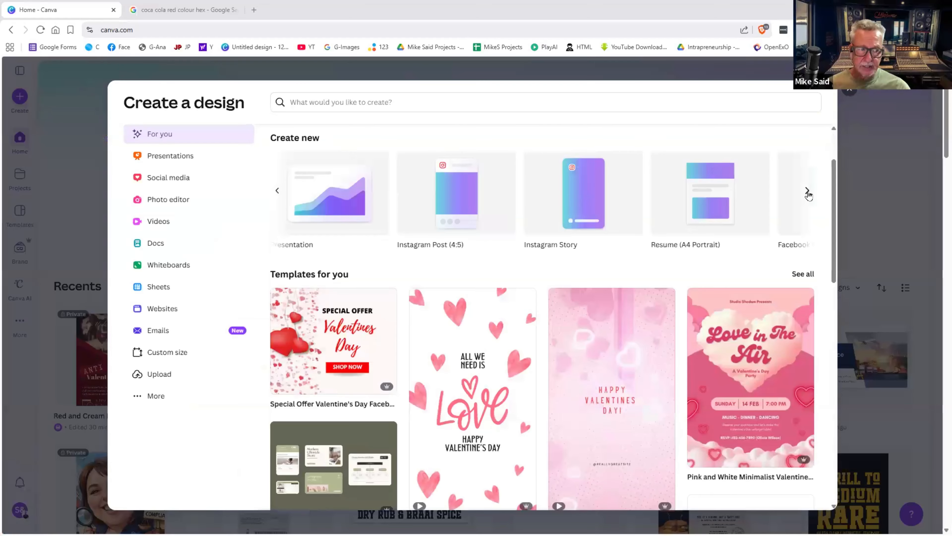
left_click(806, 190)
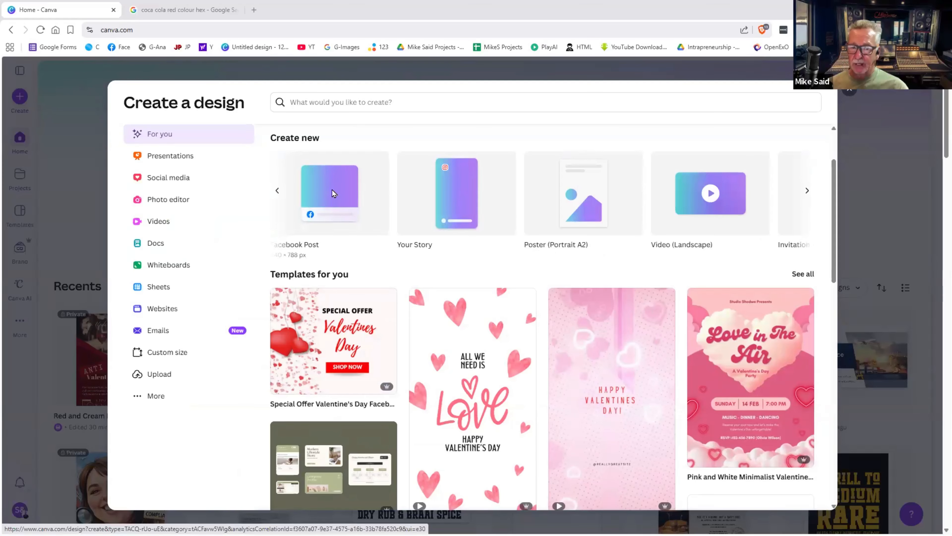
left_click(332, 190)
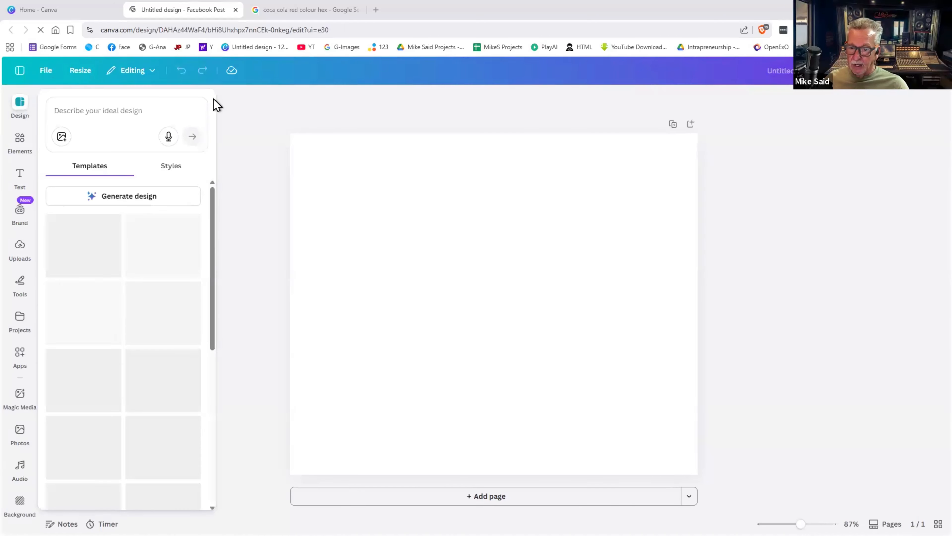
- Close the Design panel, briefly try Magic Write, then select the page and open Elements
left_click(228, 127)
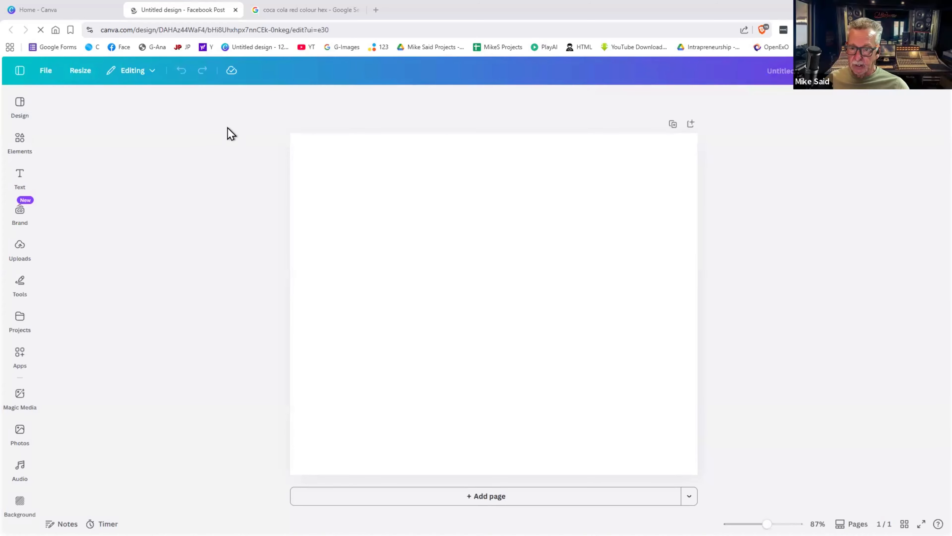
left_click(36, 184)
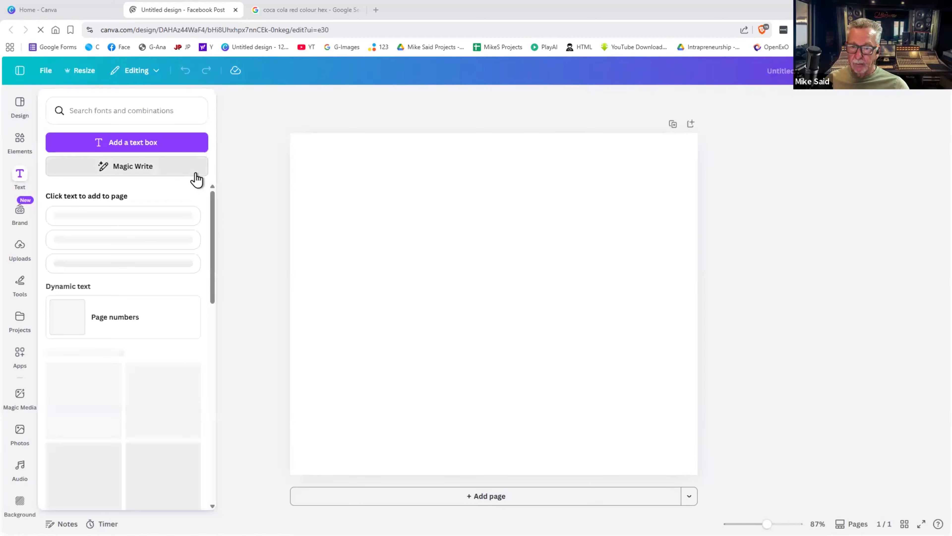
left_click(195, 173)
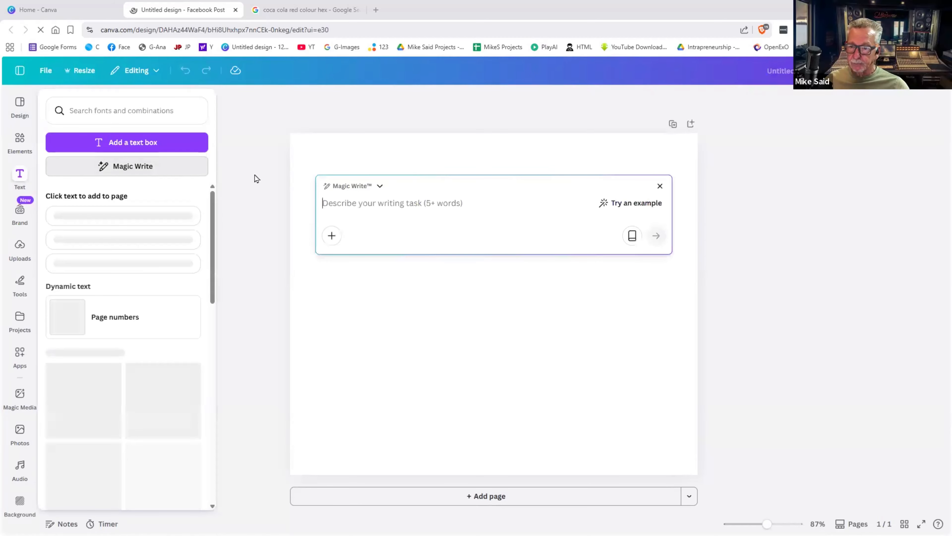
left_click(660, 186)
left_click(19, 139)
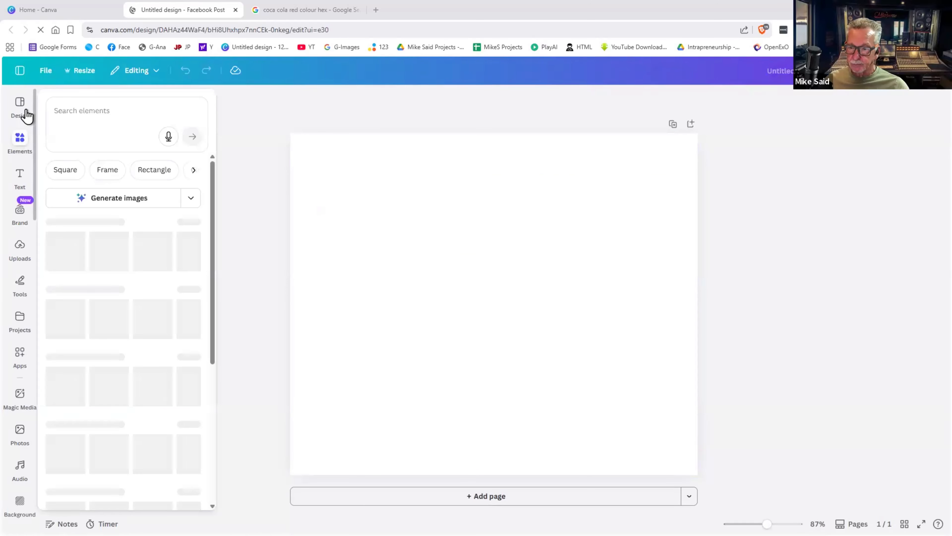
left_click(25, 113)
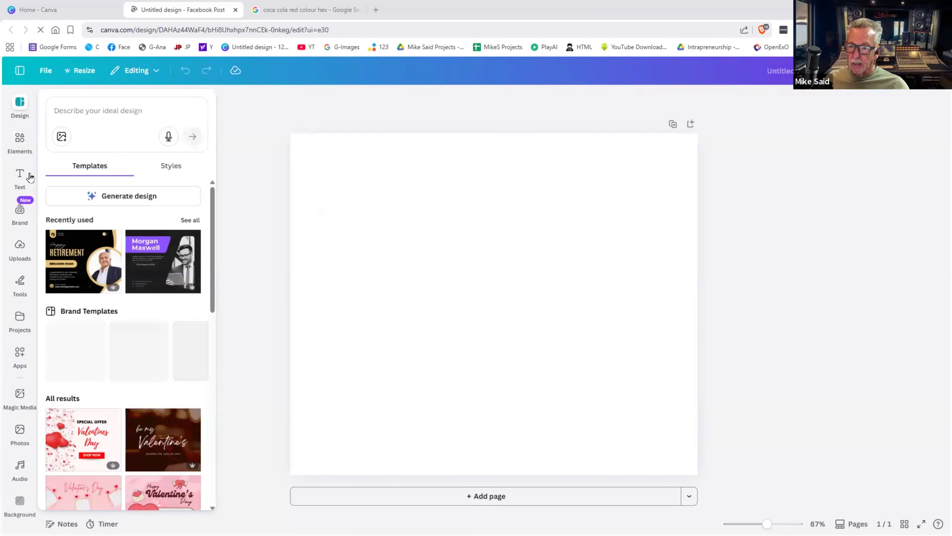
left_click(22, 147)
left_click(328, 206)
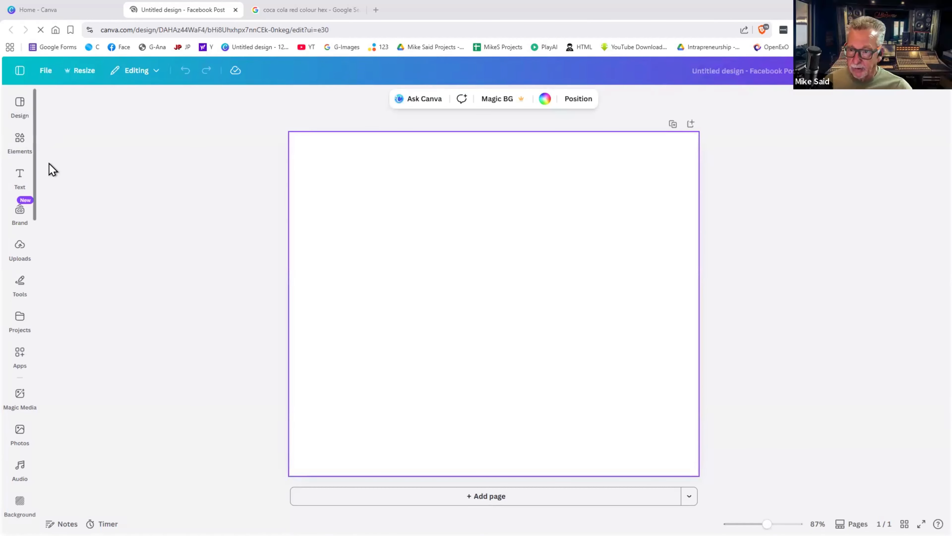
left_click(22, 146)
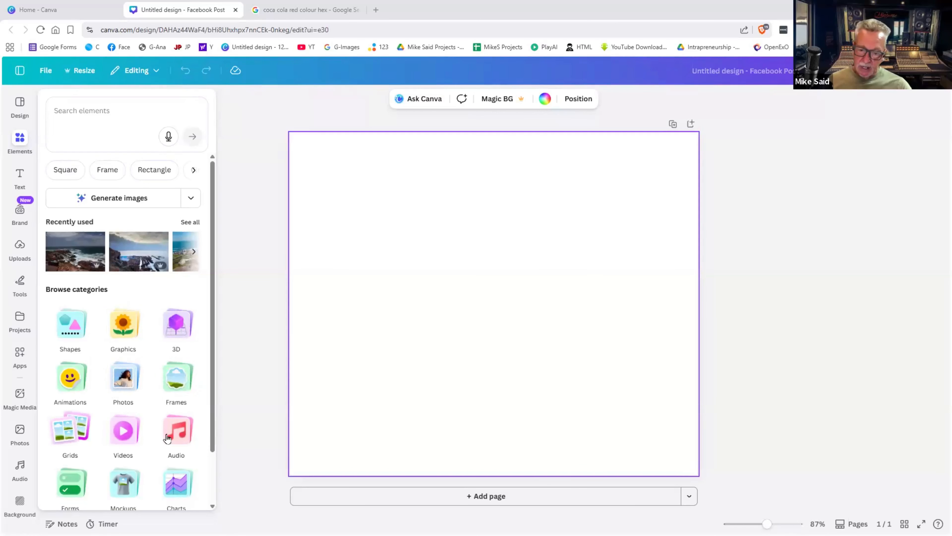
- Search Shapes for 'heart' and add the fourth heart, a purple one, to the page
left_click(72, 325)
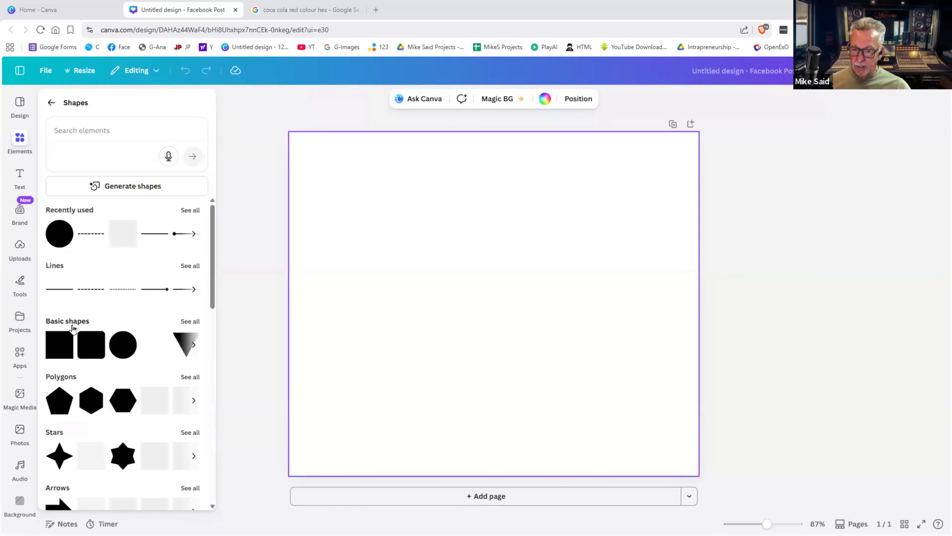
left_click(75, 129)
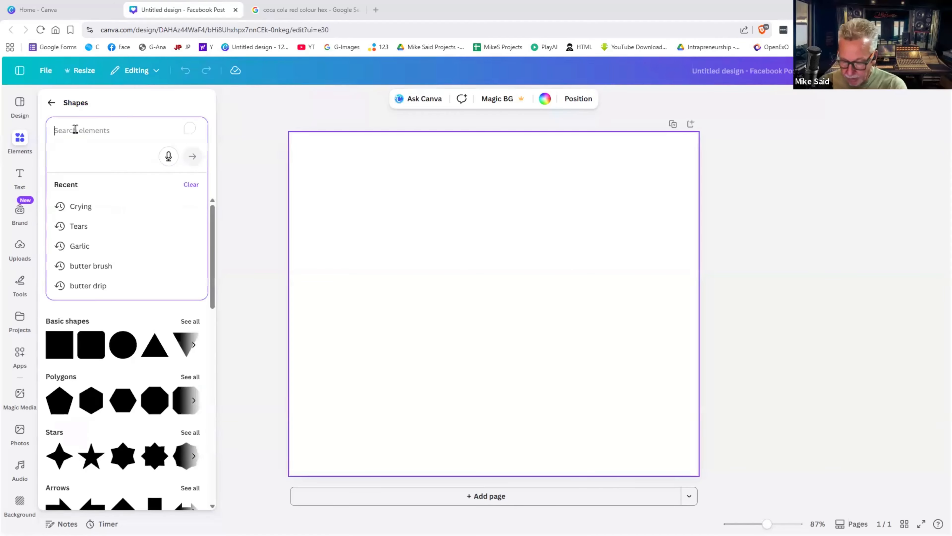
type("heart")
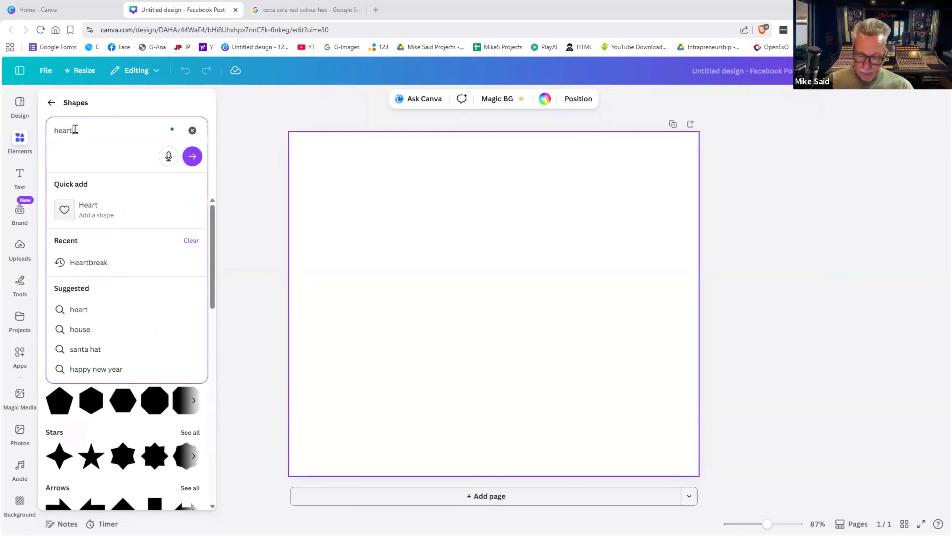
key("Return")
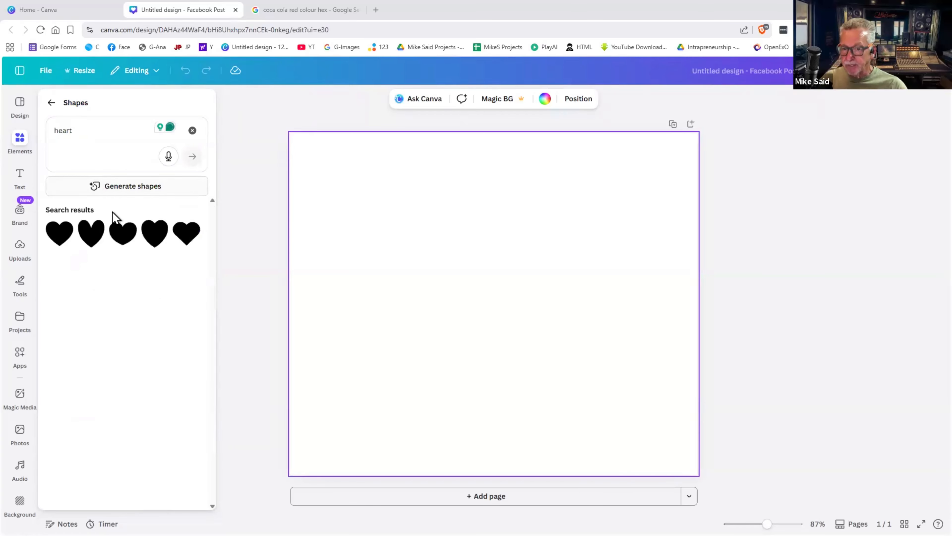
left_click(150, 238)
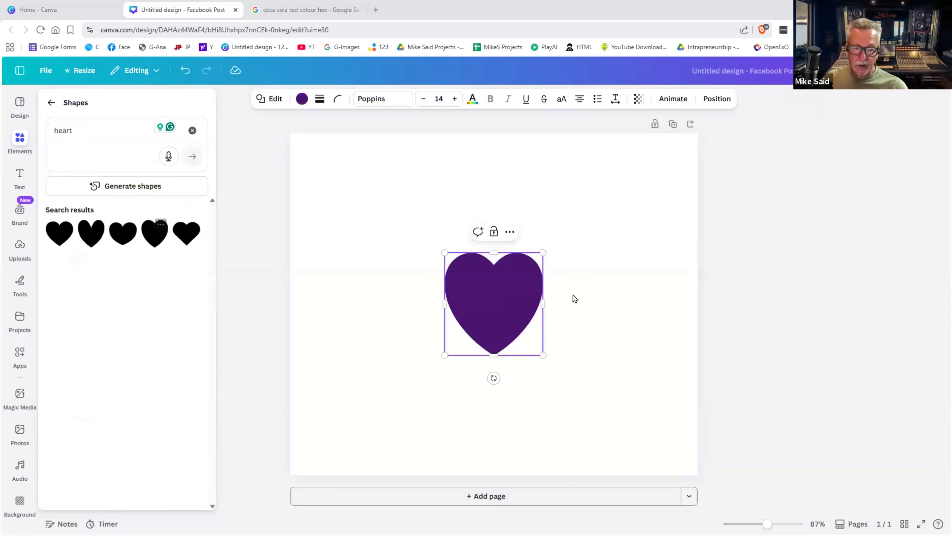
- Drag the purple heart around the page, leaving it just above and left of centre
double_click(495, 293)
left_click_drag(490, 278, 389, 204)
left_click_drag(521, 278, 370, 213)
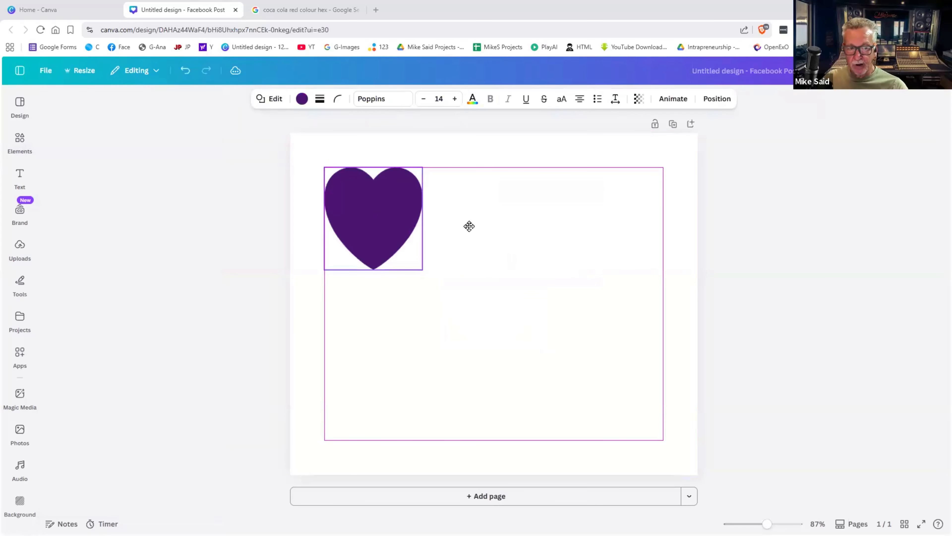
left_click_drag(476, 215, 339, 186)
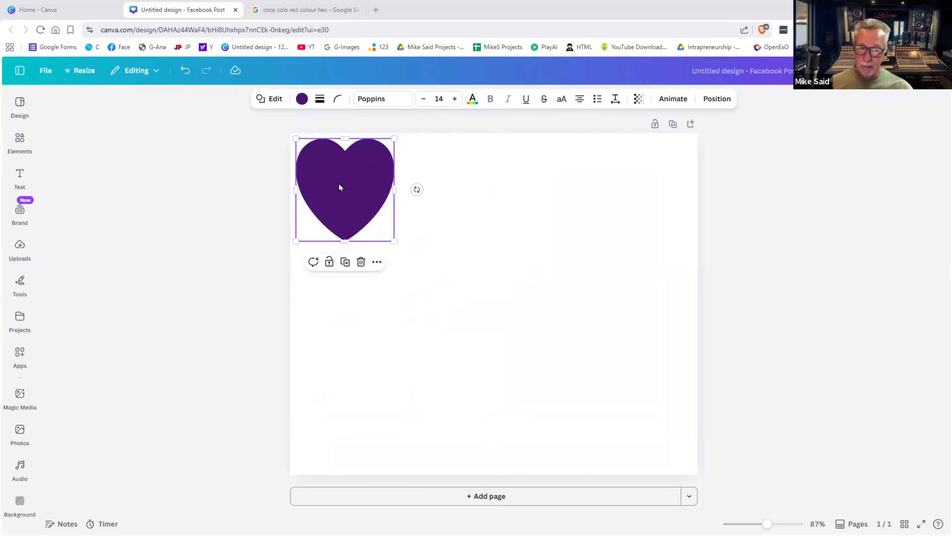
left_click_drag(340, 187, 500, 241)
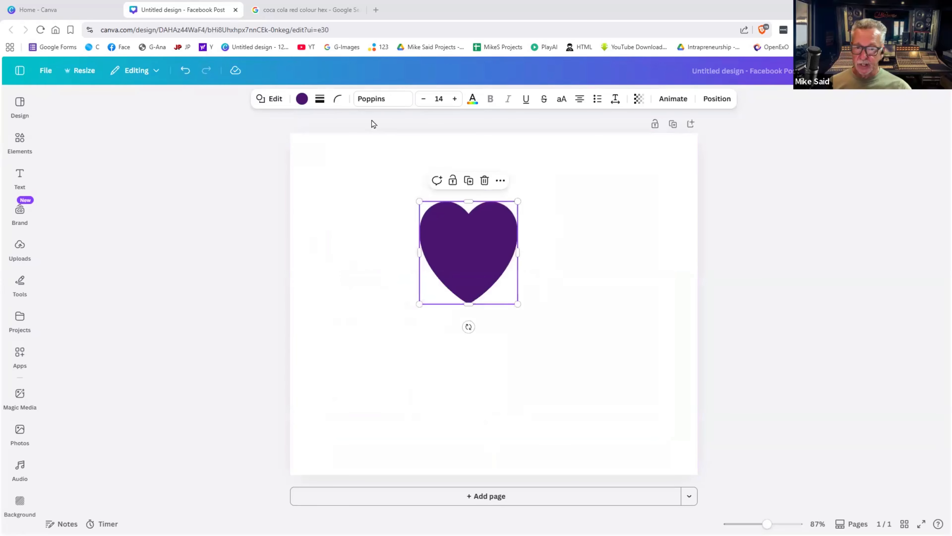
- Try red, brand red and dark blue on the heart, settle on black, then enlarge and centre it
left_click(302, 99)
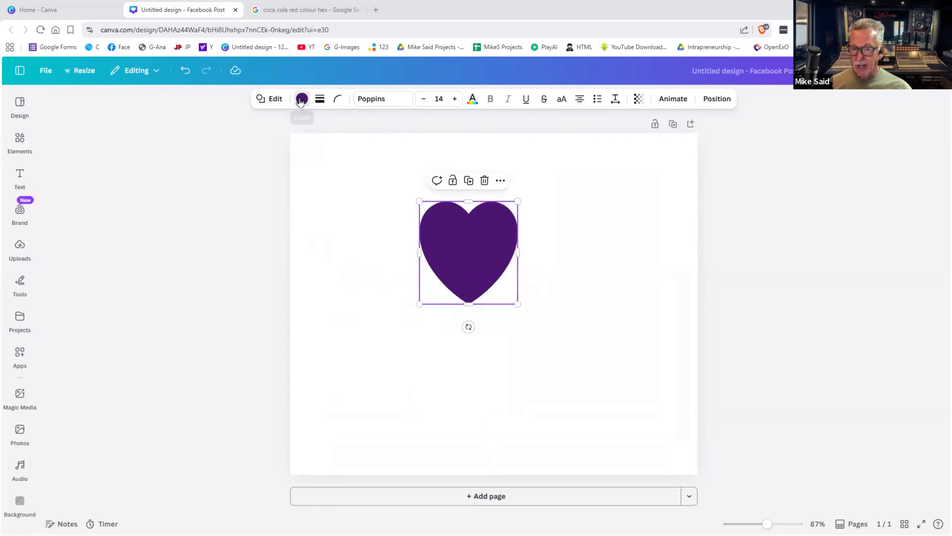
scroll(107, 227, "down", 5)
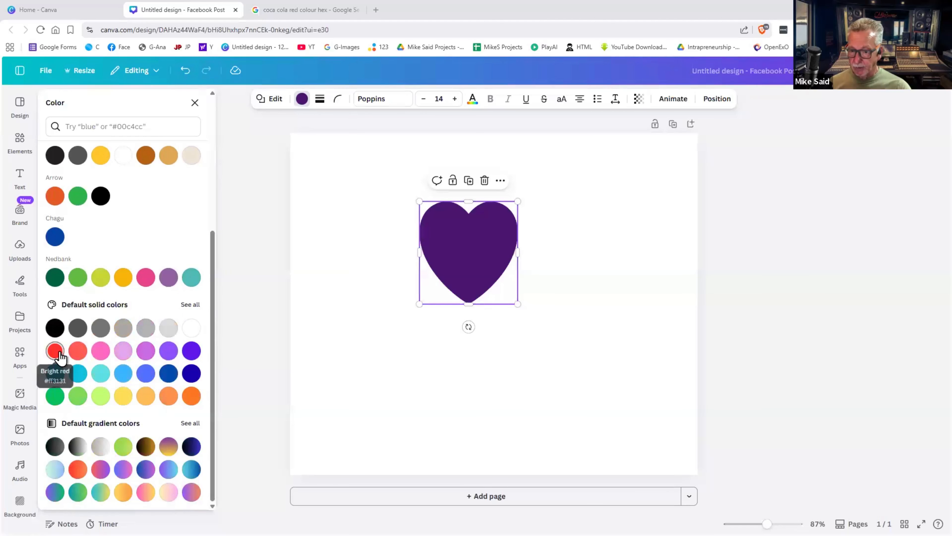
left_click(55, 353)
scroll(192, 244, "up", 5)
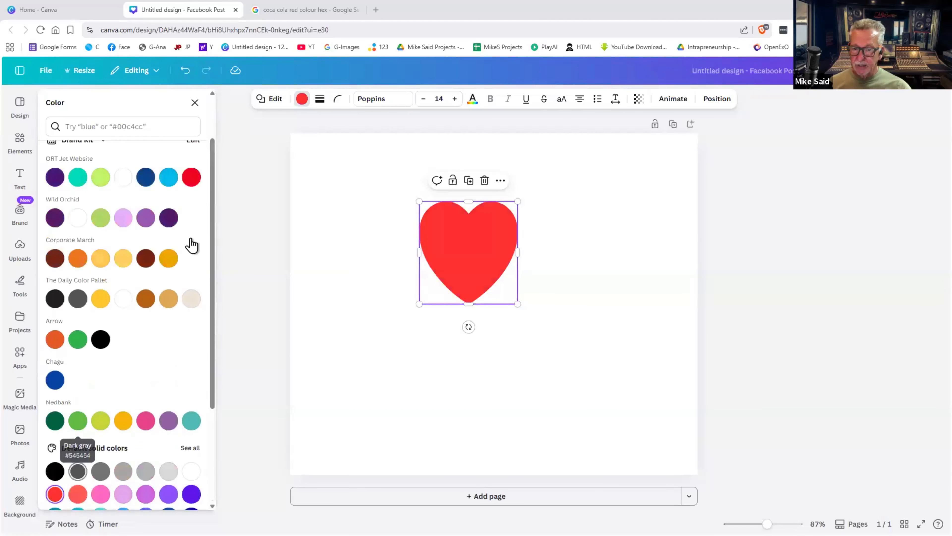
left_click(191, 242)
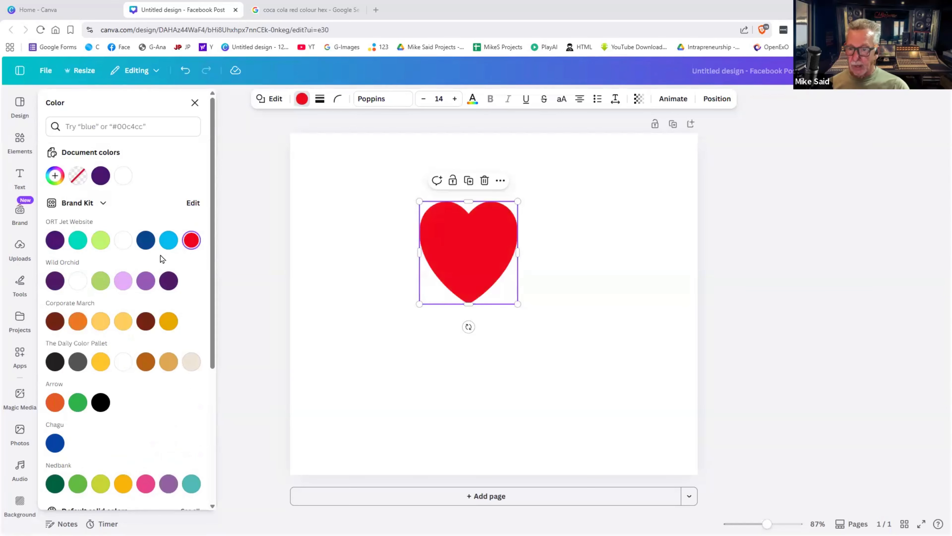
left_click(145, 242)
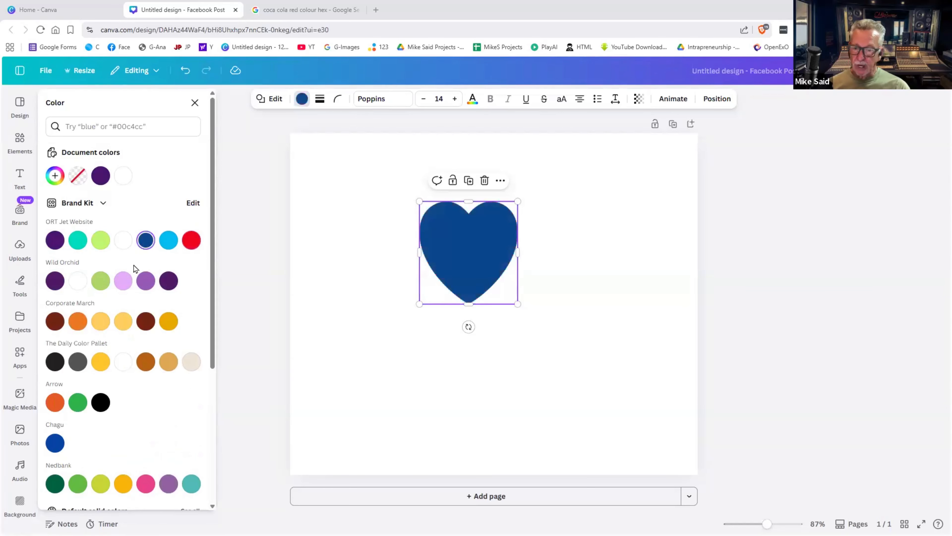
left_click(100, 404)
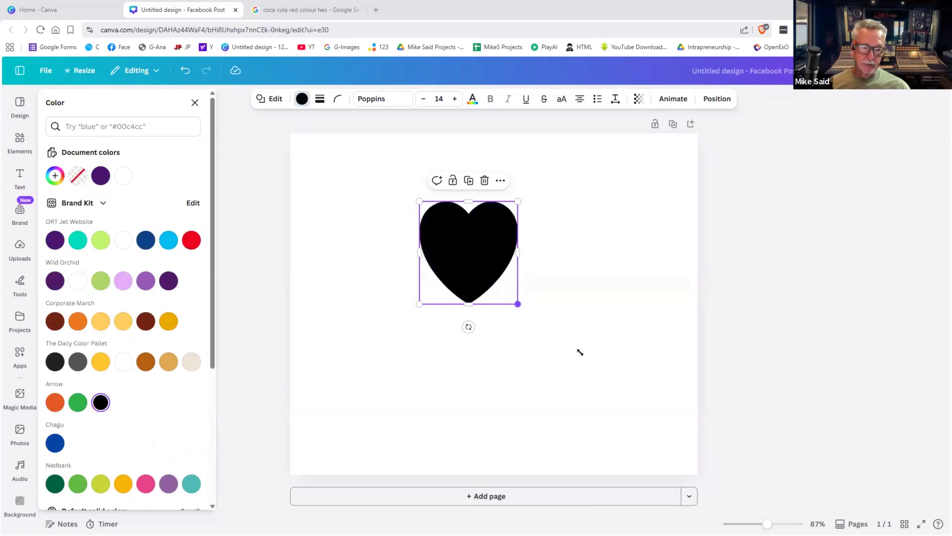
left_click_drag(518, 304, 580, 367)
left_click_drag(548, 326, 443, 265)
- Try enlarging and widening the black heart, then undo three of those resizes
left_click(601, 340)
left_click_drag(484, 333, 519, 370)
mouse_move(473, 315)
left_mouse_down()
mouse_move(427, 253)
mouse_move(419, 264)
mouse_move(493, 342)
mouse_move(470, 319)
left_mouse_up()
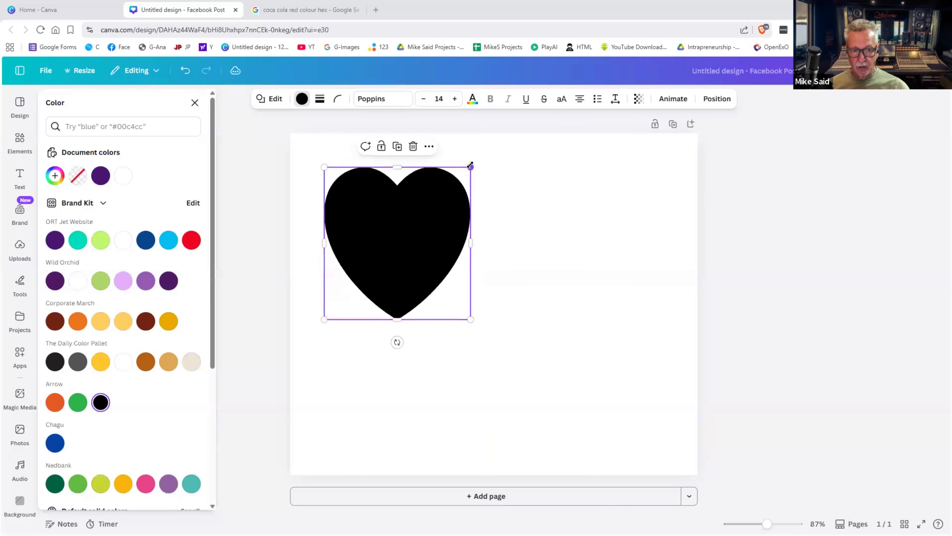
mouse_move(470, 165)
left_mouse_down()
mouse_move(461, 180)
mouse_move(470, 167)
left_mouse_up()
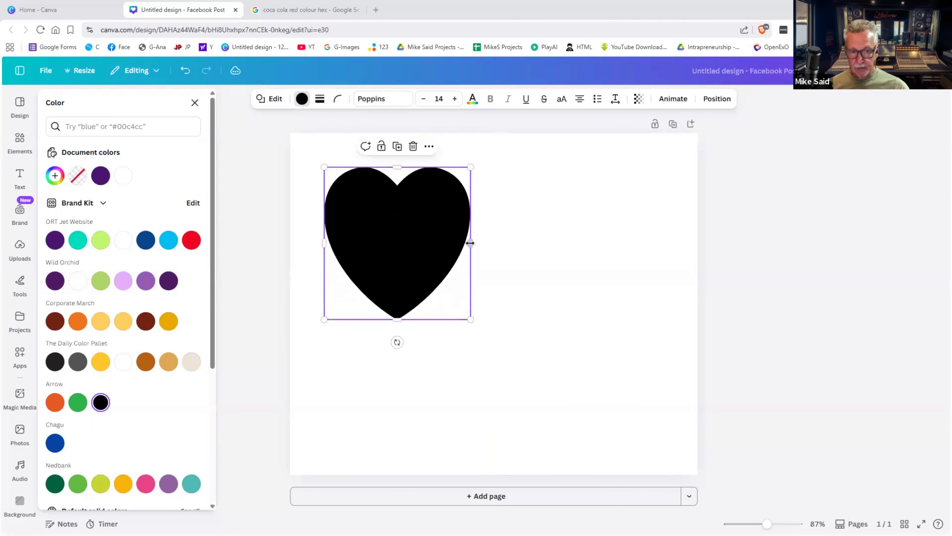
mouse_move(454, 243)
left_mouse_down()
mouse_move(525, 243)
mouse_move(470, 251)
left_mouse_up()
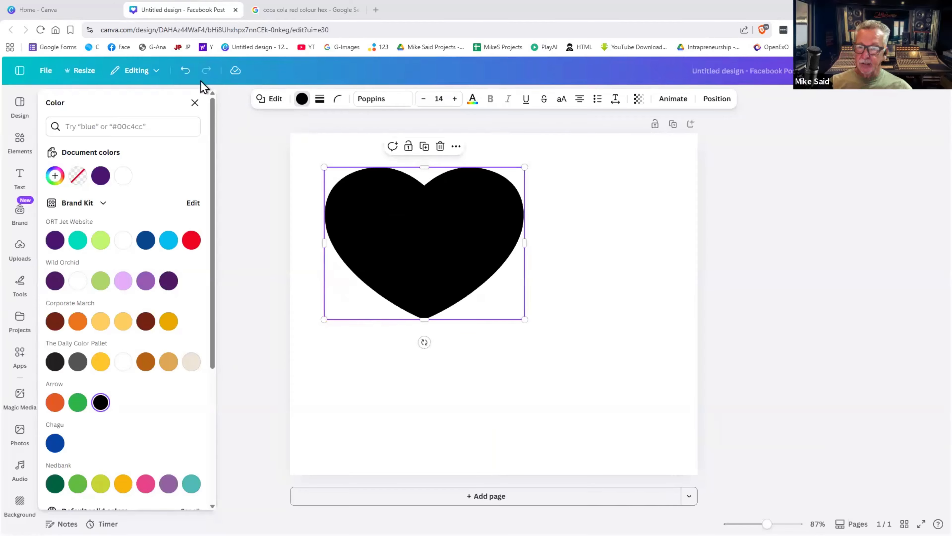
left_click(180, 74)
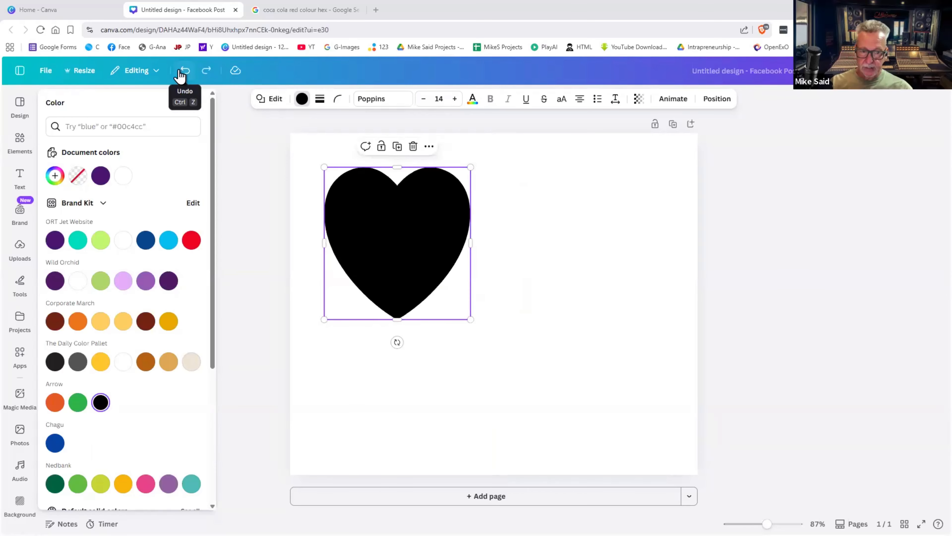
left_click(180, 74)
left_click(180, 74)
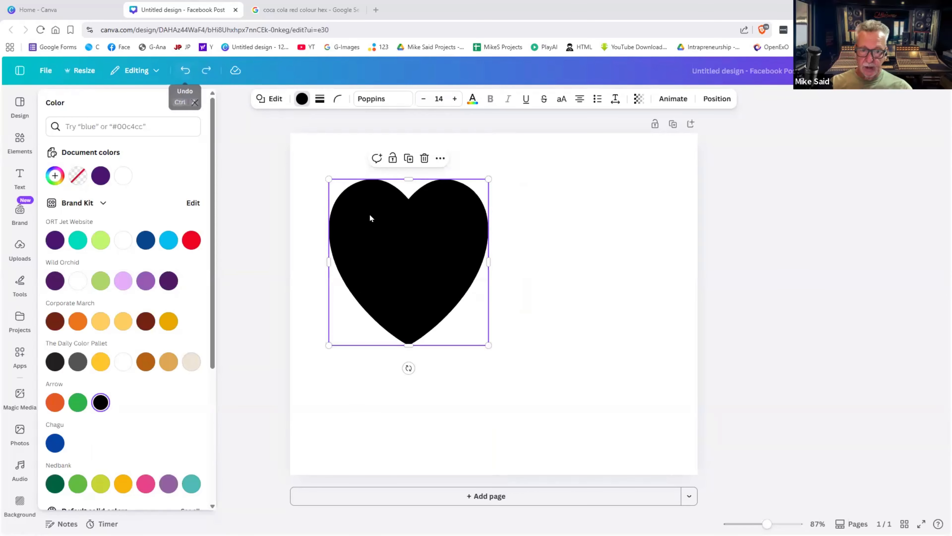
- Shrink the heart to about 232 px wide and move it back to the page centre
mouse_move(370, 214)
left_mouse_down()
mouse_move(402, 215)
mouse_move(376, 202)
mouse_move(375, 212)
left_mouse_up()
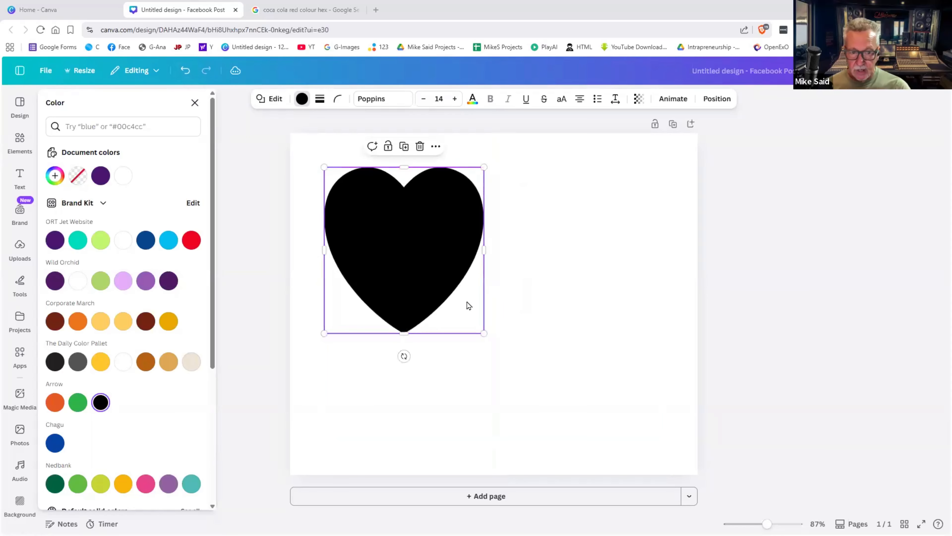
left_click_drag(484, 332, 459, 288)
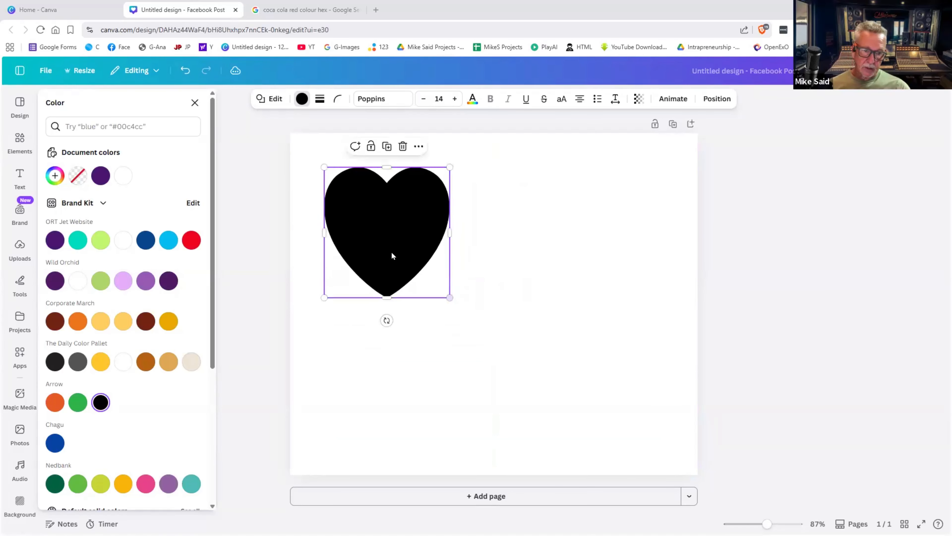
left_click_drag(391, 256, 501, 325)
left_click(608, 348)
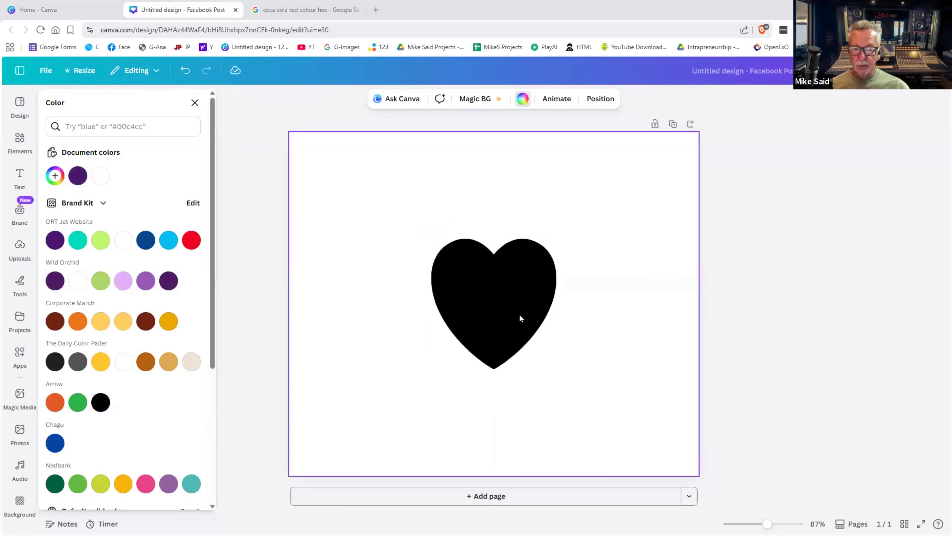
left_click(520, 317)
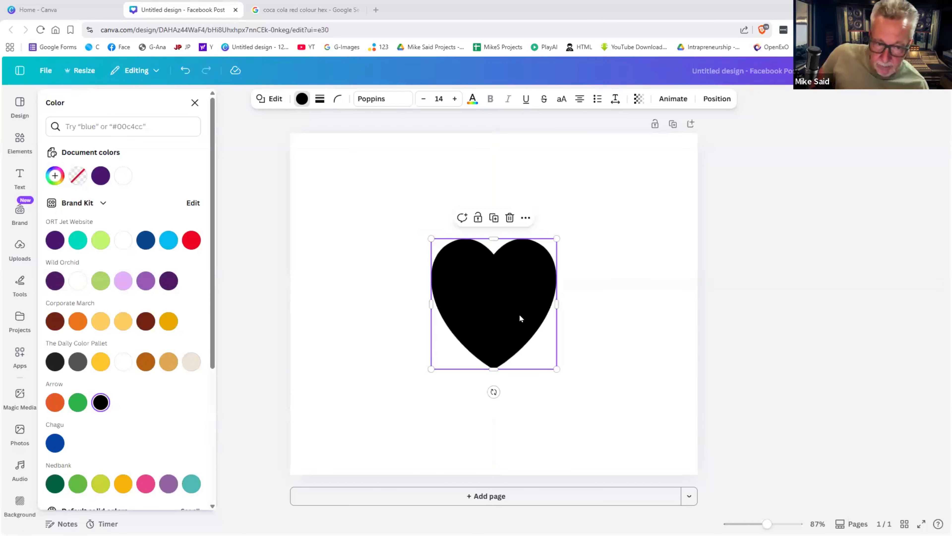
- Duplicate the black heart, shrink the copy at its lower right and colour it brand red
left_click(494, 219)
left_click_drag(550, 296, 645, 303)
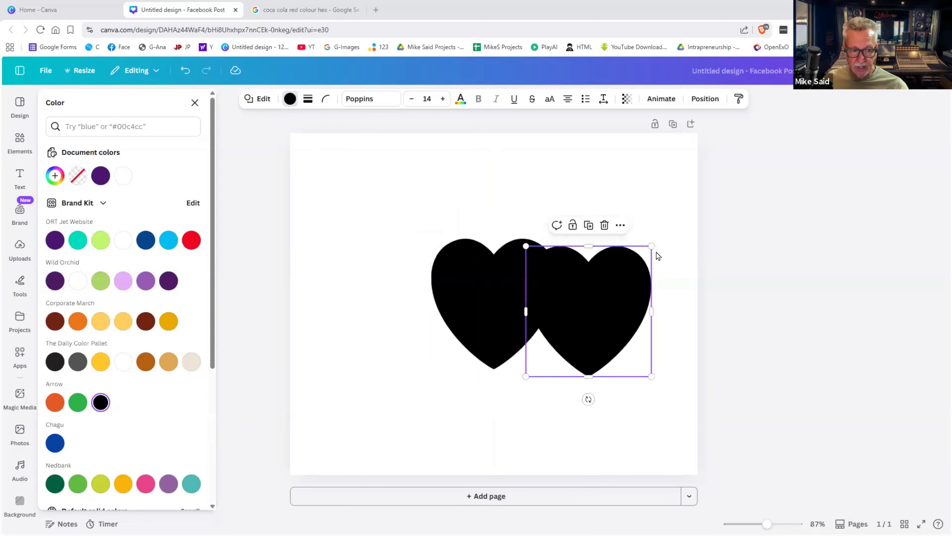
left_click_drag(637, 263, 612, 287)
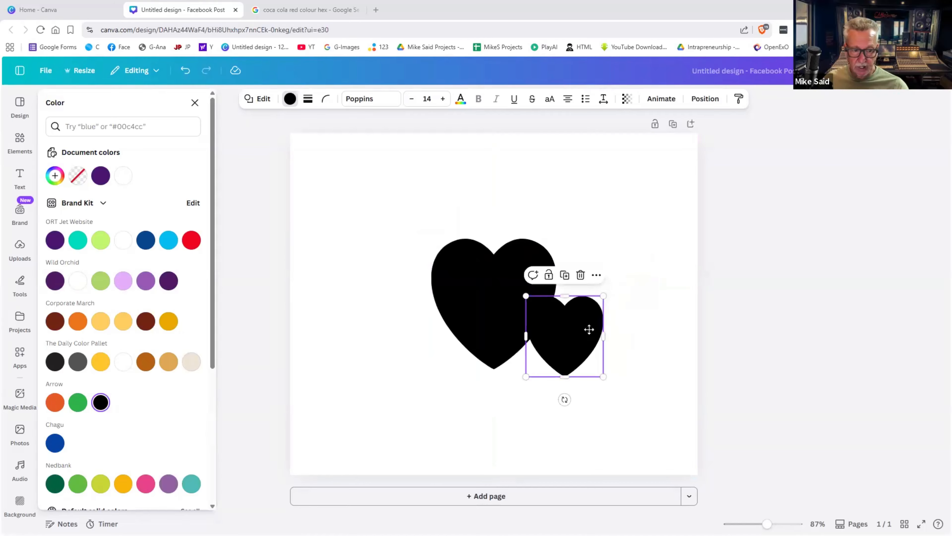
left_click_drag(589, 329, 577, 327)
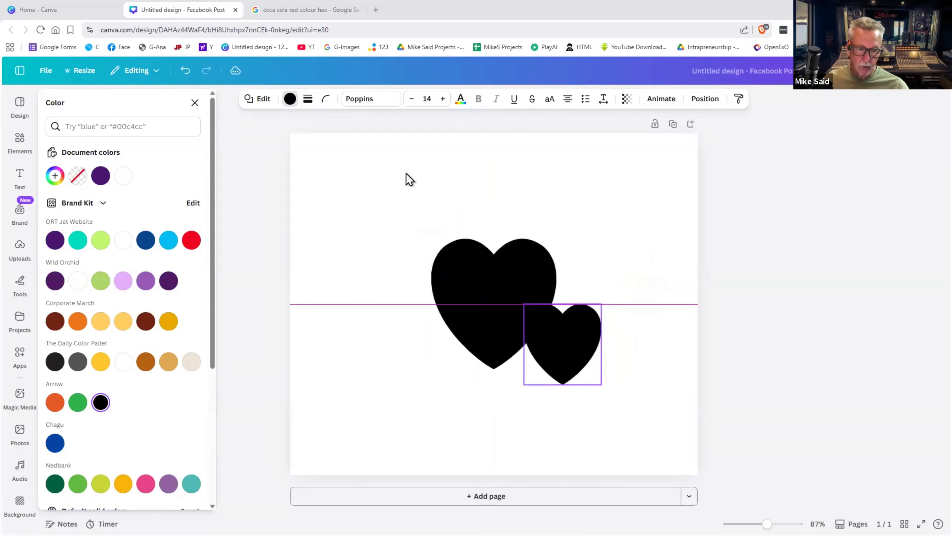
left_click(290, 99)
left_click(290, 99)
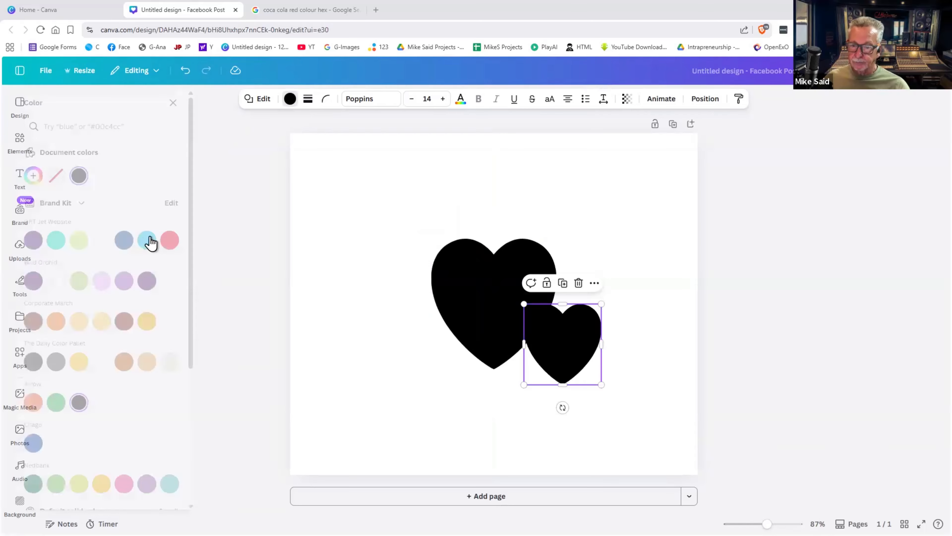
left_click(191, 240)
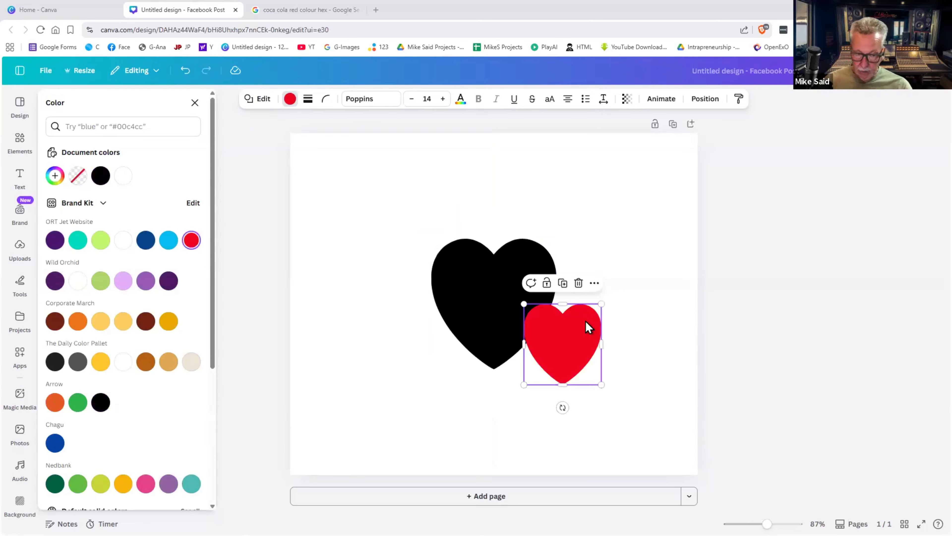
- Duplicate the small red heart and place the copy at the black heart's upper left
left_click(562, 282)
left_click_drag(539, 299, 435, 261)
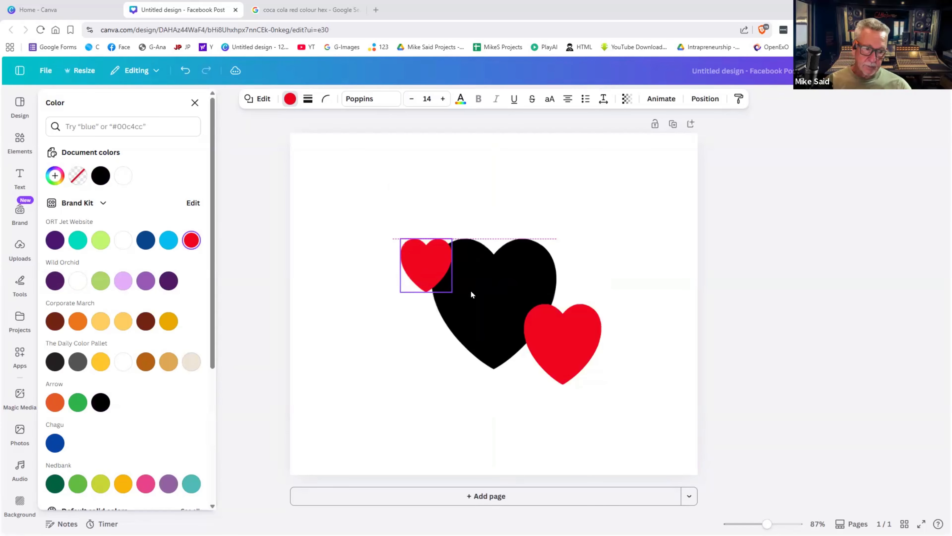
left_click(646, 282)
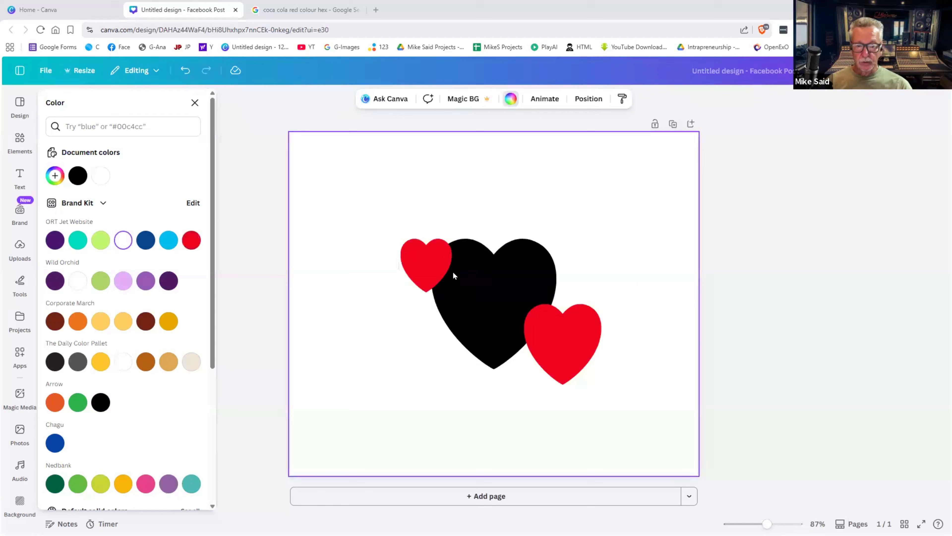
- Tilt the upper-left red heart to -13° and rotate the large red heart onto the black heart's lower right
left_click(433, 273)
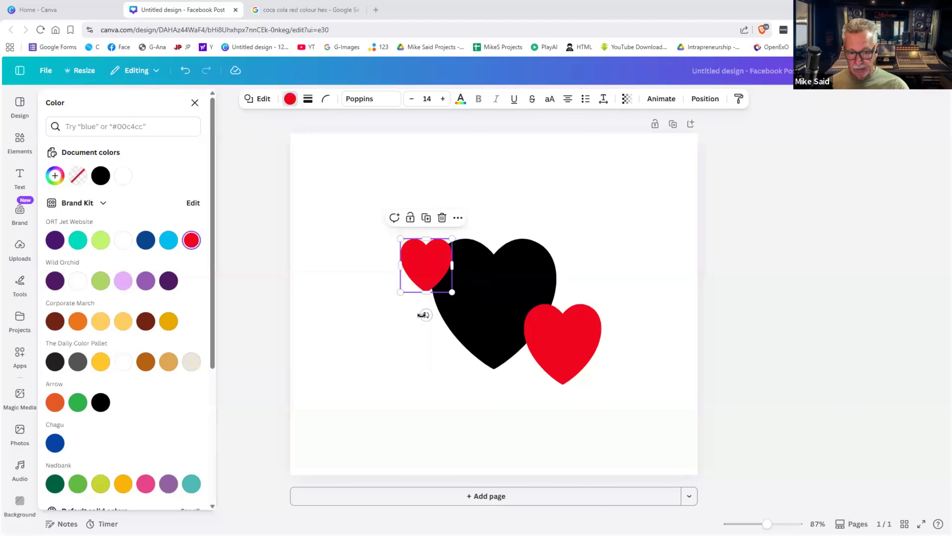
left_click_drag(429, 314, 435, 312)
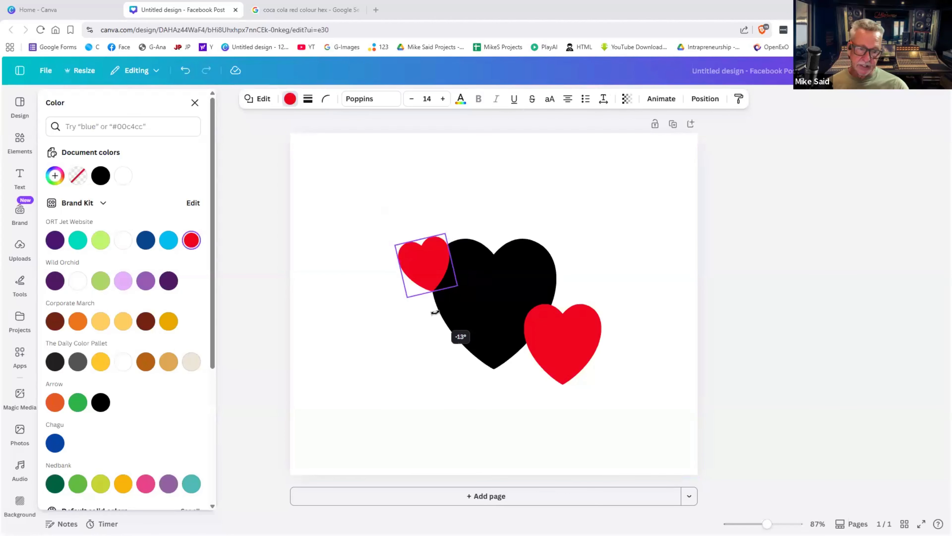
left_click(563, 329)
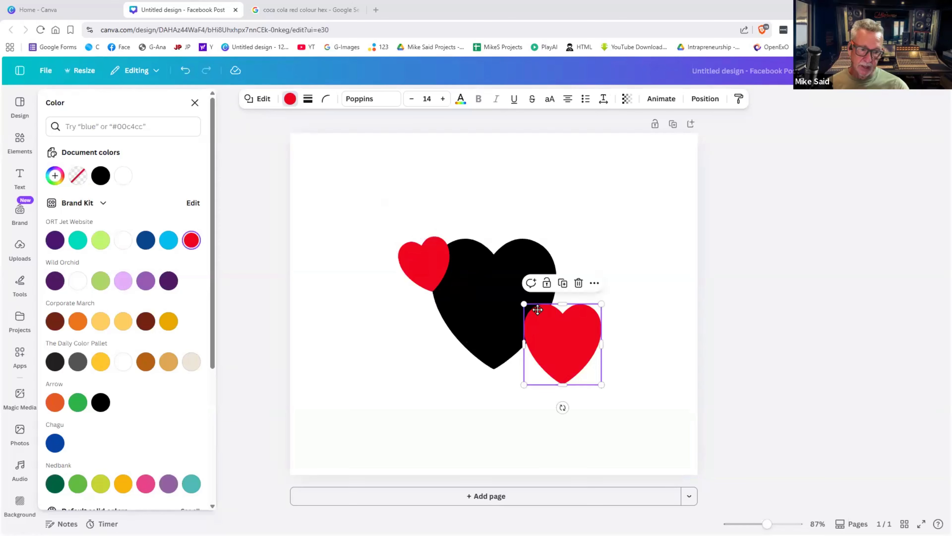
left_click_drag(563, 329, 549, 309)
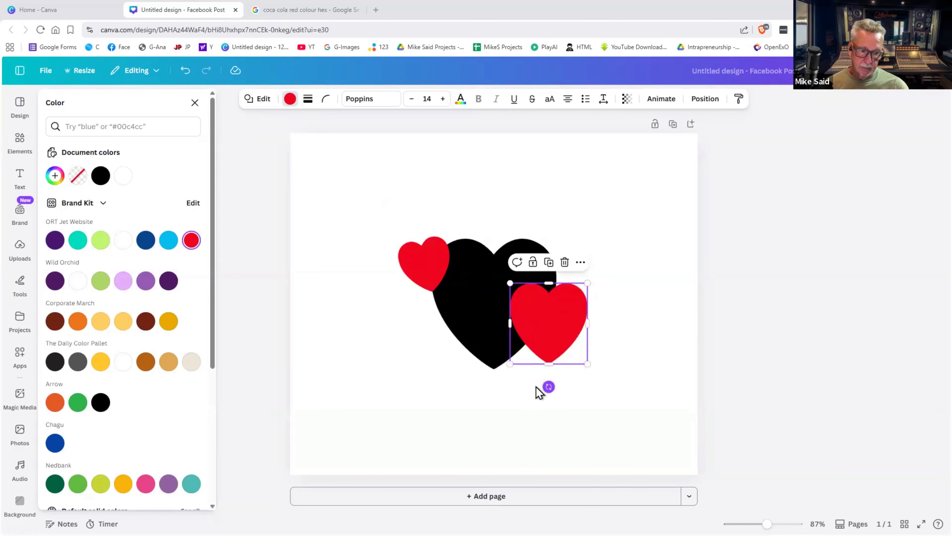
left_click_drag(547, 386, 536, 384)
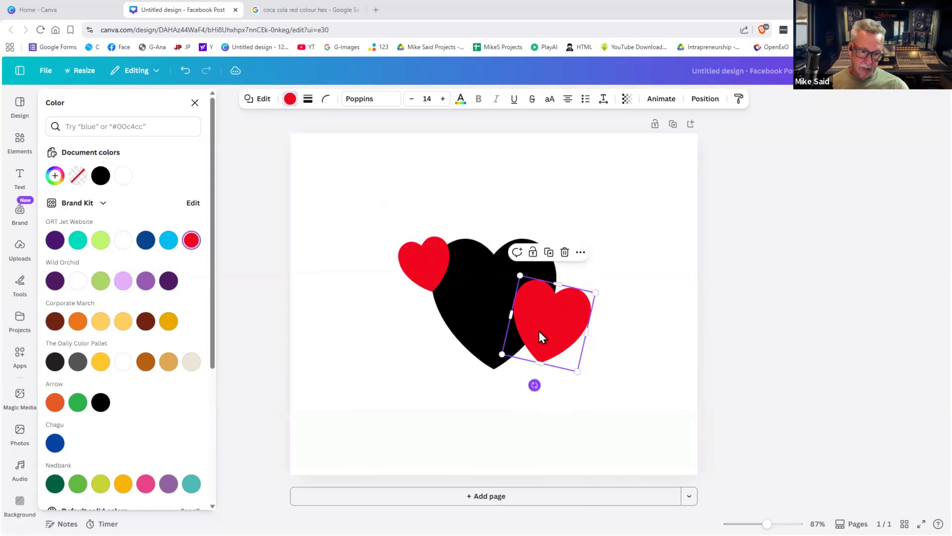
left_click_drag(541, 335, 533, 352)
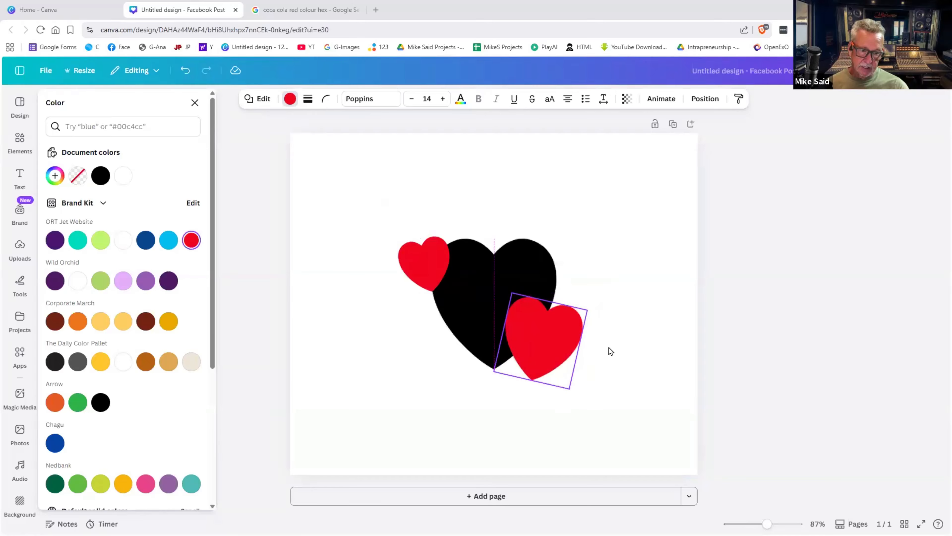
- Duplicate the small red heart and place the copy above the black heart
left_click(407, 270)
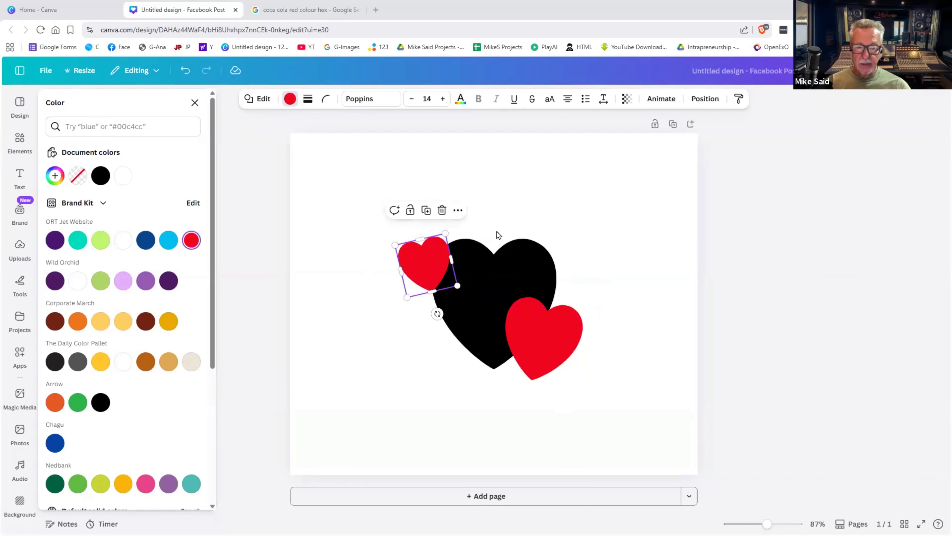
left_click(426, 211)
left_click_drag(430, 255, 468, 210)
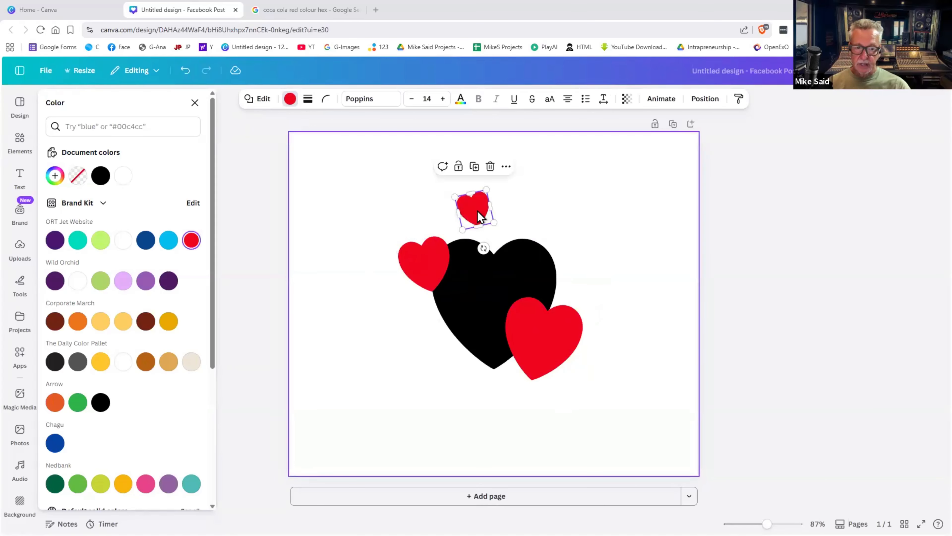
- Spread the small red hearts across the area above the black heart
left_click(531, 216)
left_click(475, 209)
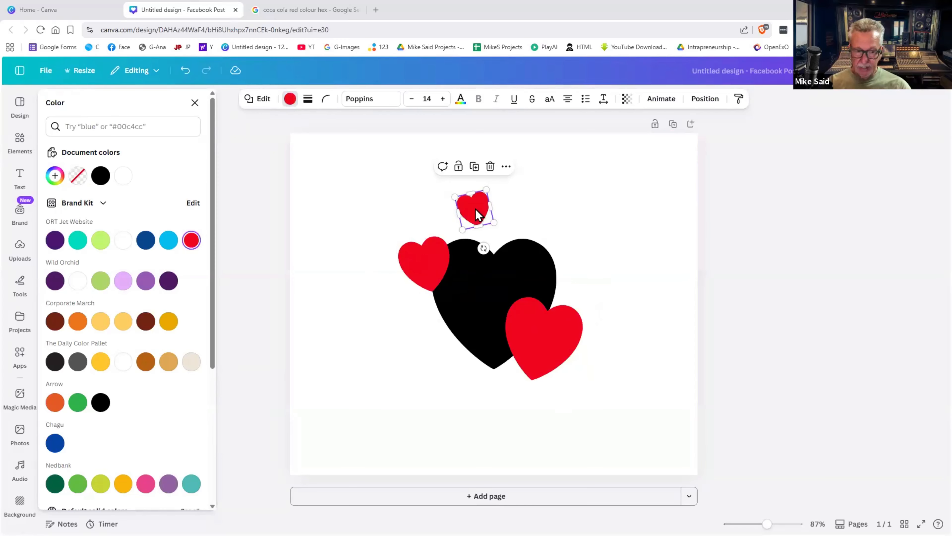
left_click_drag(475, 210, 556, 159)
left_click_drag(500, 233, 506, 183)
left_click_drag(490, 216, 546, 223)
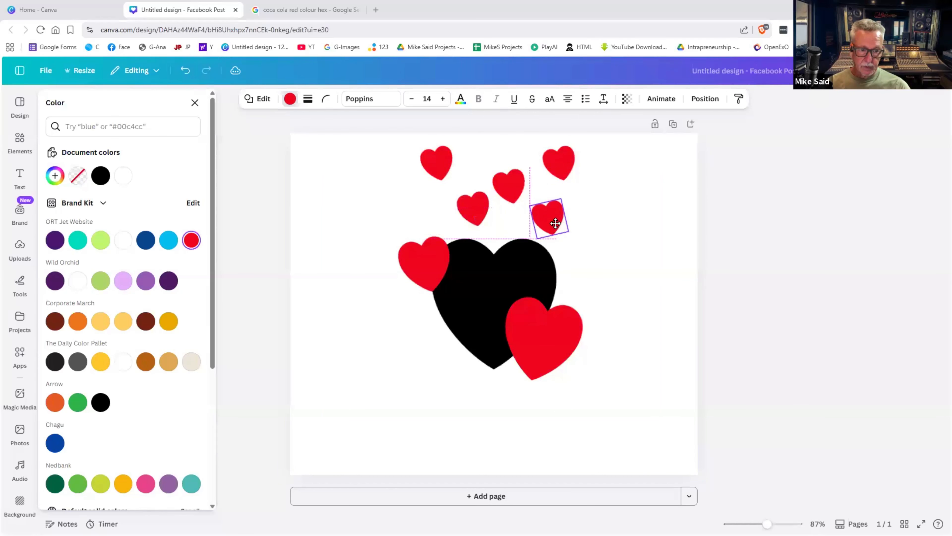
left_click_drag(473, 206, 507, 187)
- Adjust the small hearts, tilting the lower-right one clockwise and turning the top-right and lower-left upright
left_click(517, 197)
left_click_drag(558, 165, 545, 167)
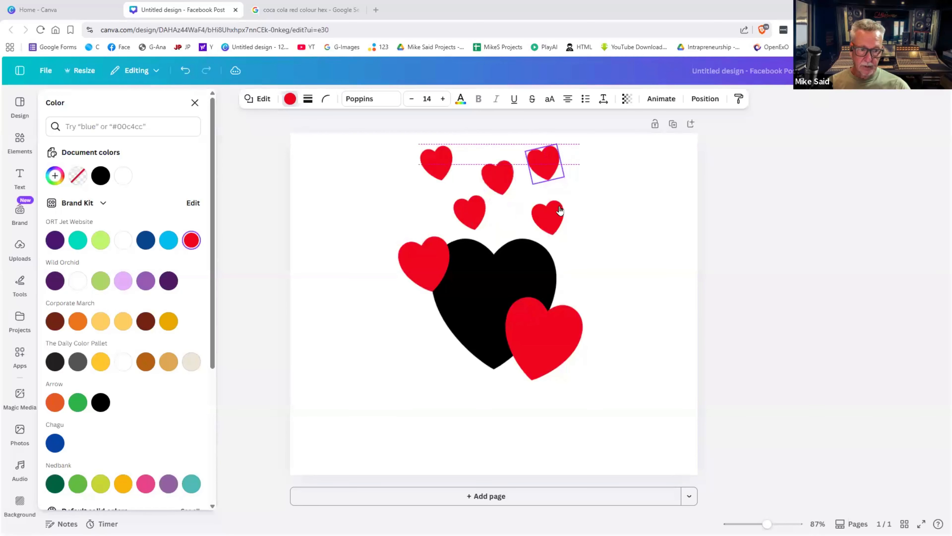
left_click(541, 224)
left_click_drag(559, 258, 542, 257)
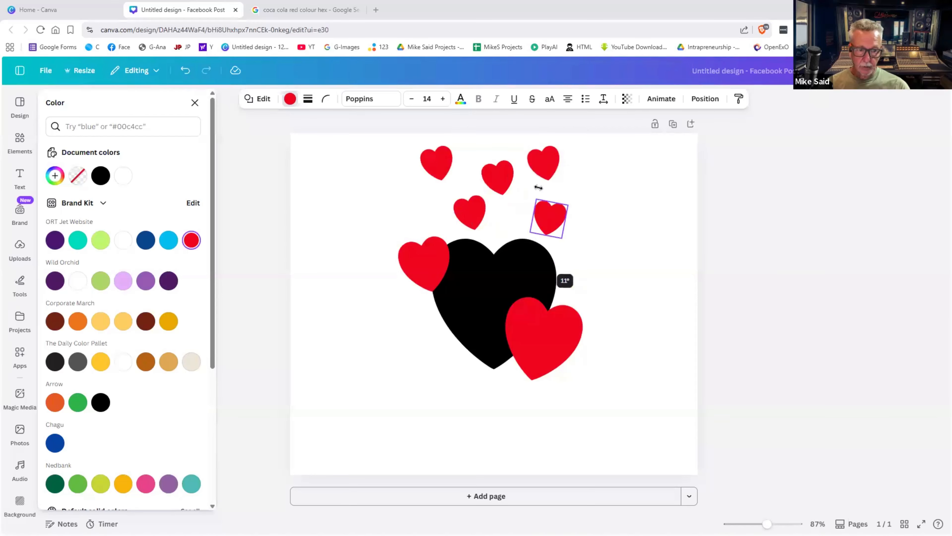
left_click(548, 171)
left_click_drag(583, 155, 591, 176)
left_click(500, 189)
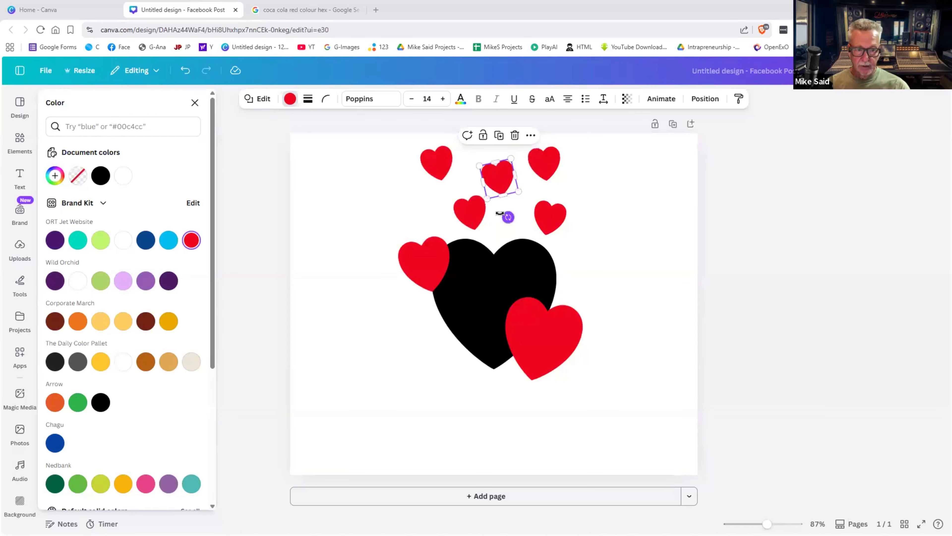
left_click(472, 212)
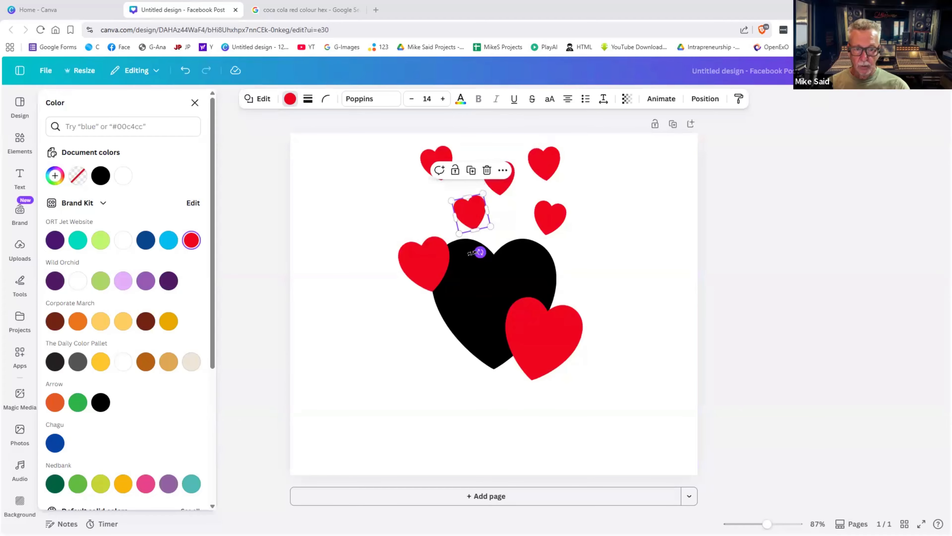
left_click_drag(480, 252, 473, 251)
left_click(632, 227)
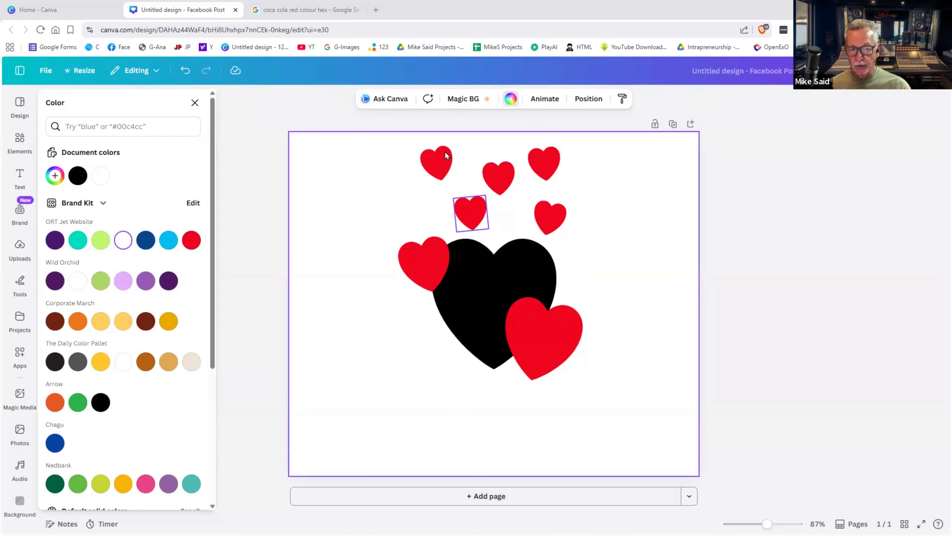
- Search colours for 'pink' and make the top-left small heart hot pink
left_click(437, 159)
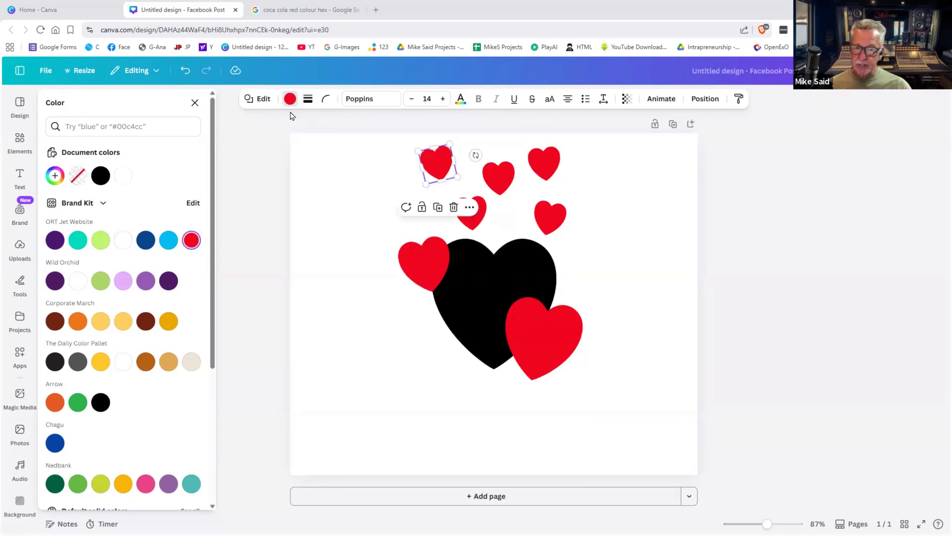
left_click(290, 99)
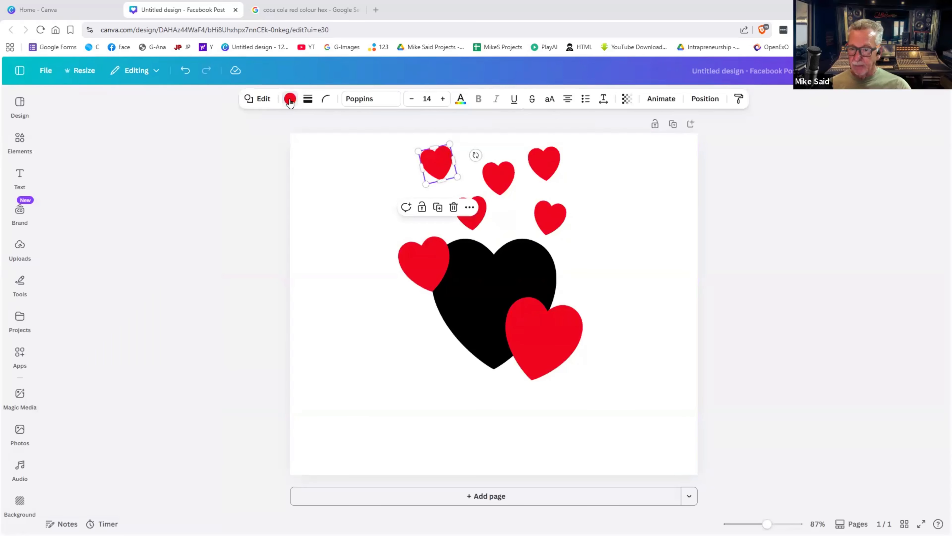
left_click(287, 104)
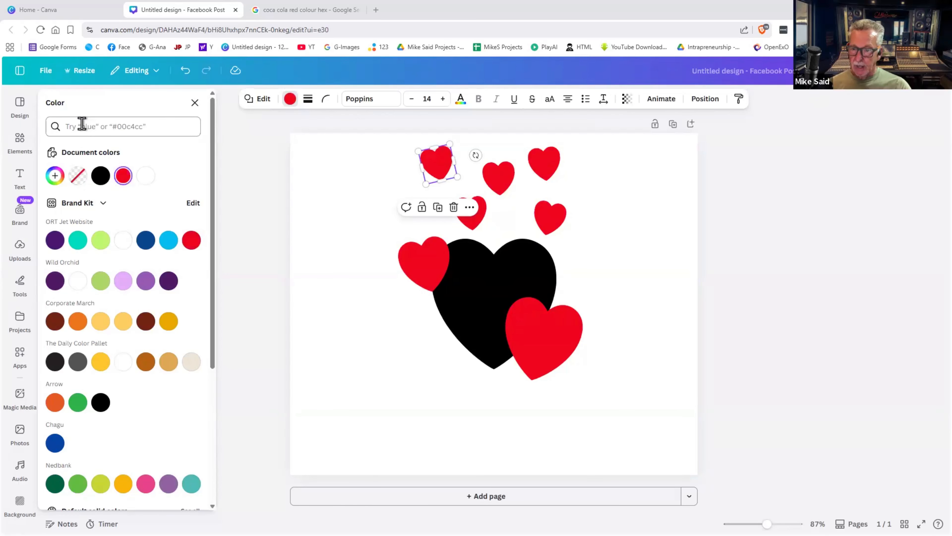
left_click(80, 126)
type("pi")
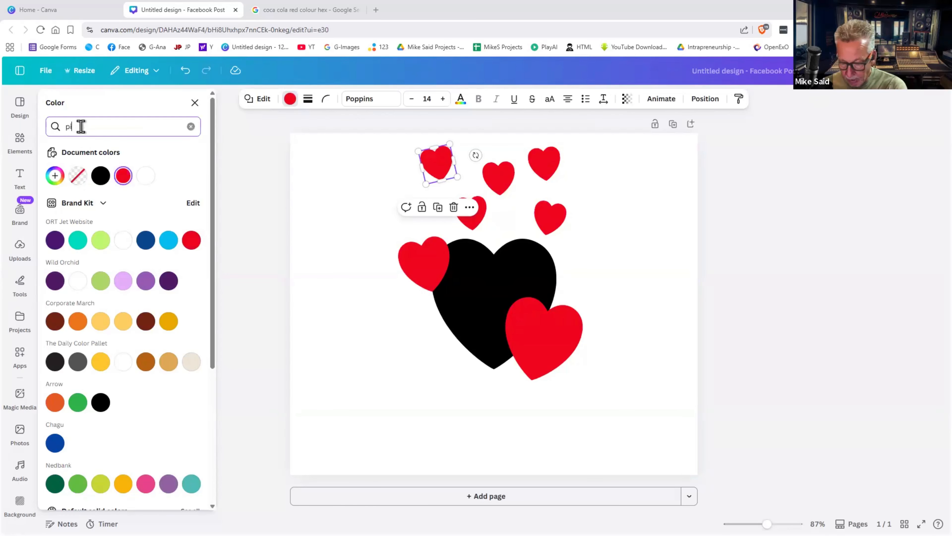
type("nk")
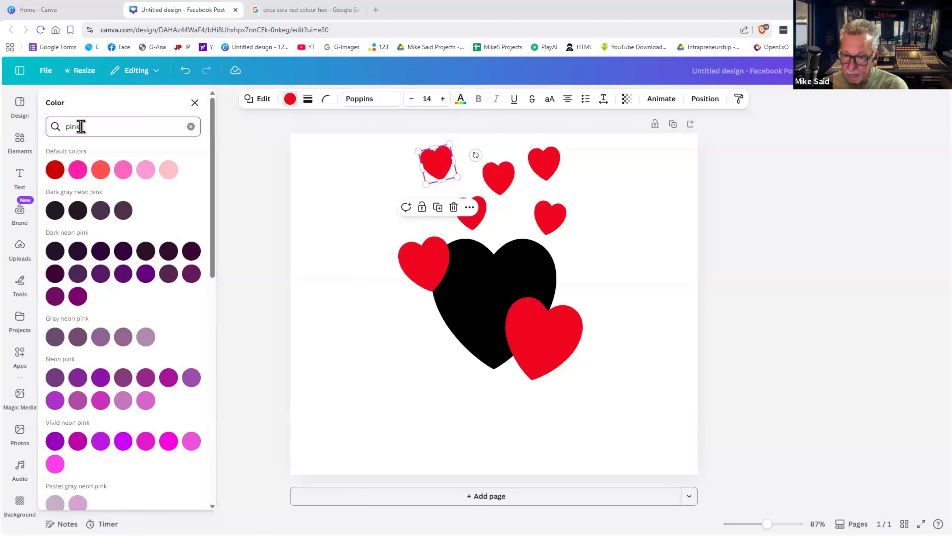
left_click(78, 170)
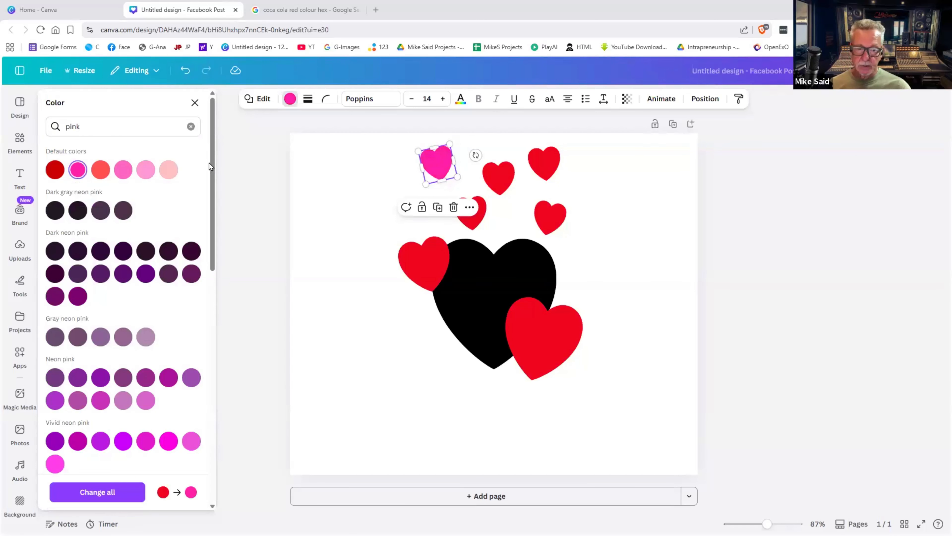
- Make the top-middle heart coral and the tilted right heart light pink
left_click(500, 177)
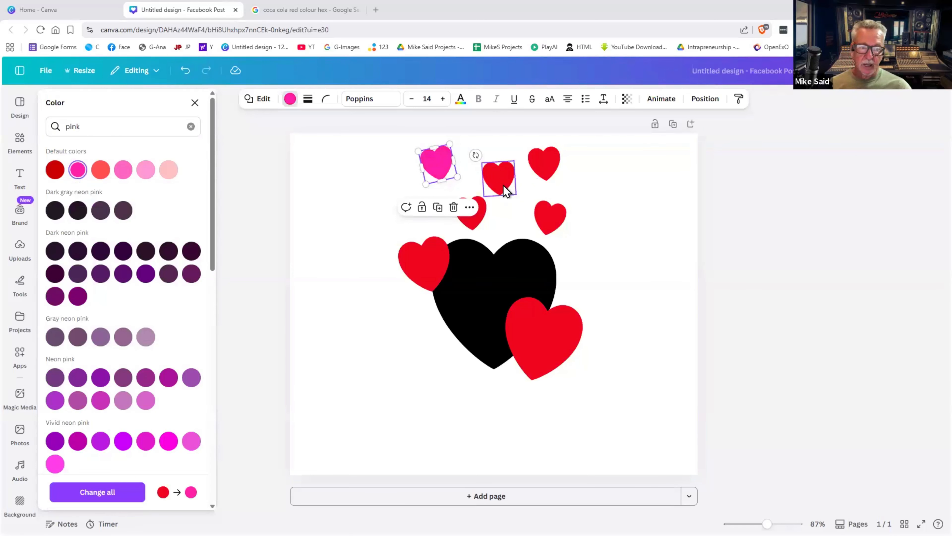
left_click(100, 170)
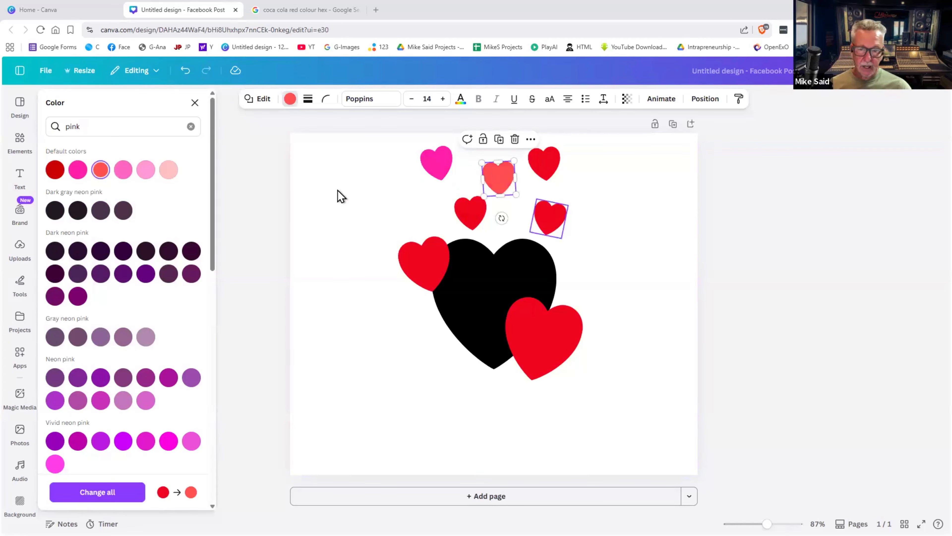
left_click(549, 217)
left_click(168, 170)
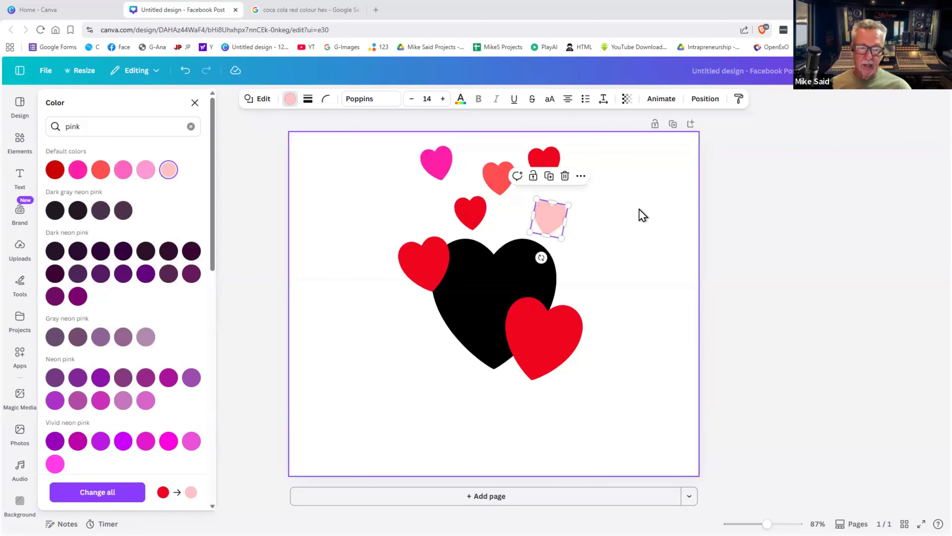
left_click(642, 215)
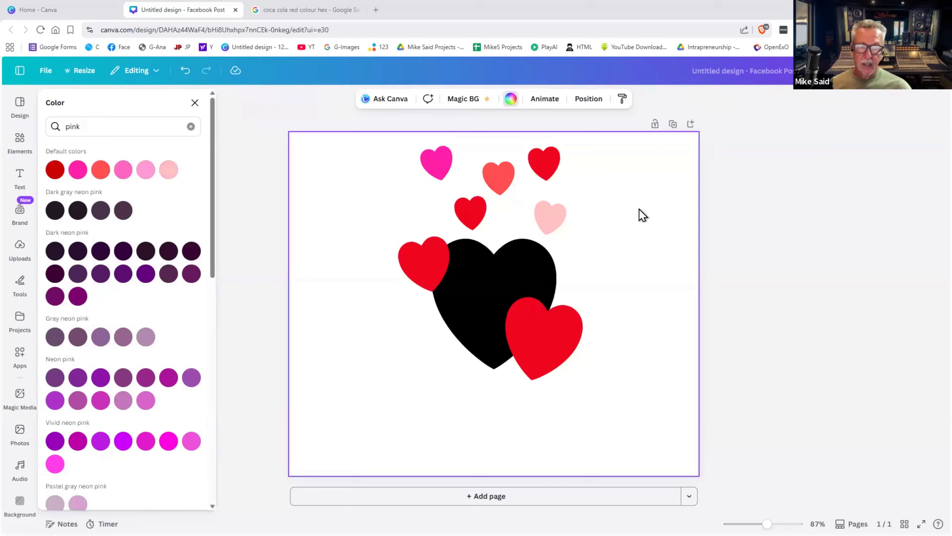
left_click(443, 175)
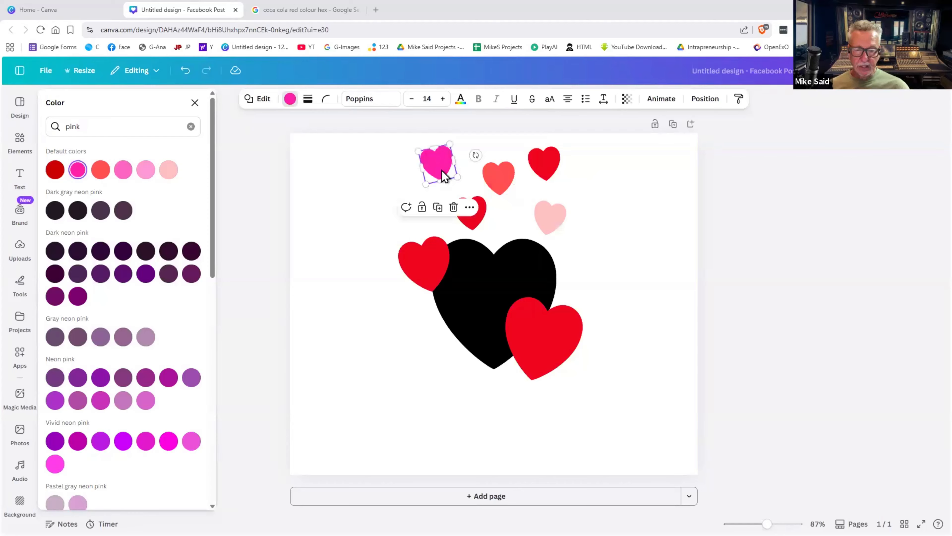
- Copy the hot pink style onto the lower-left, top-right and coral hearts
left_click(741, 100)
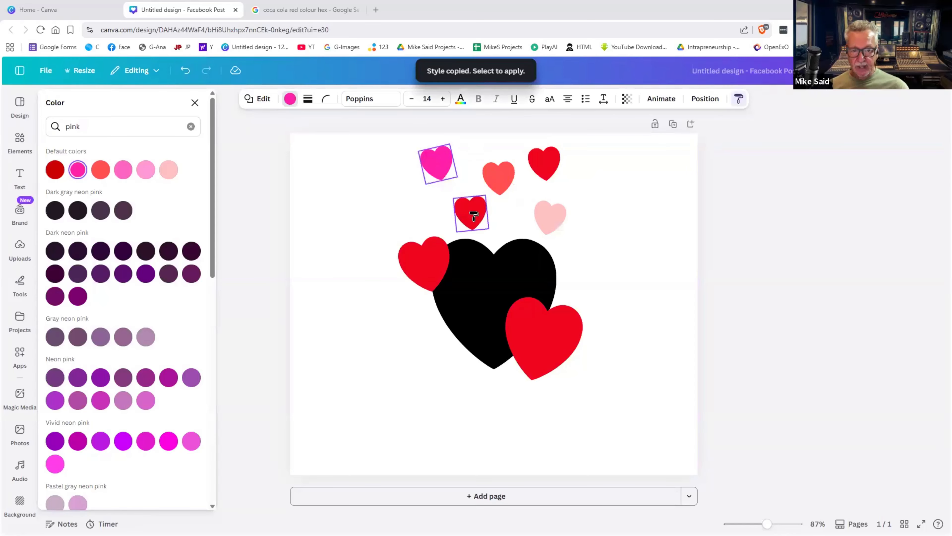
left_click(473, 213)
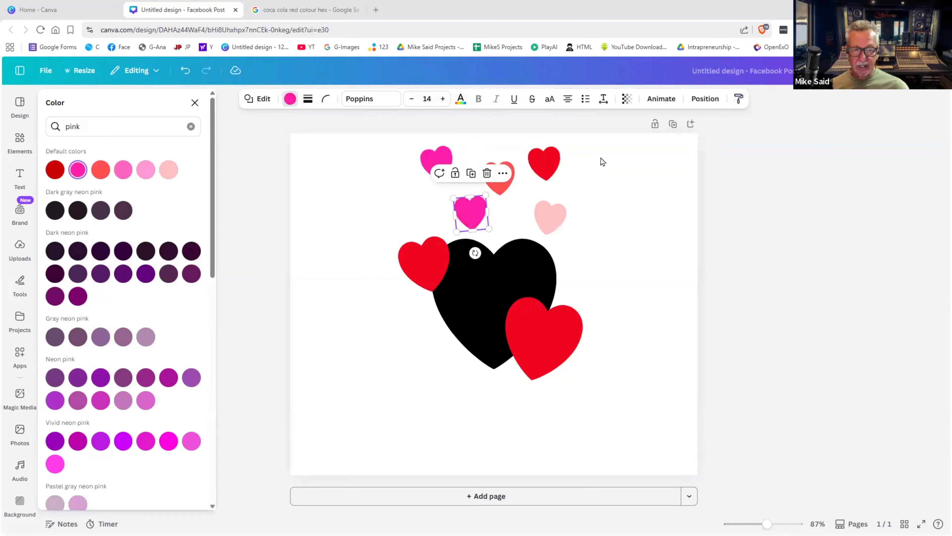
left_click(740, 99)
left_click(544, 163)
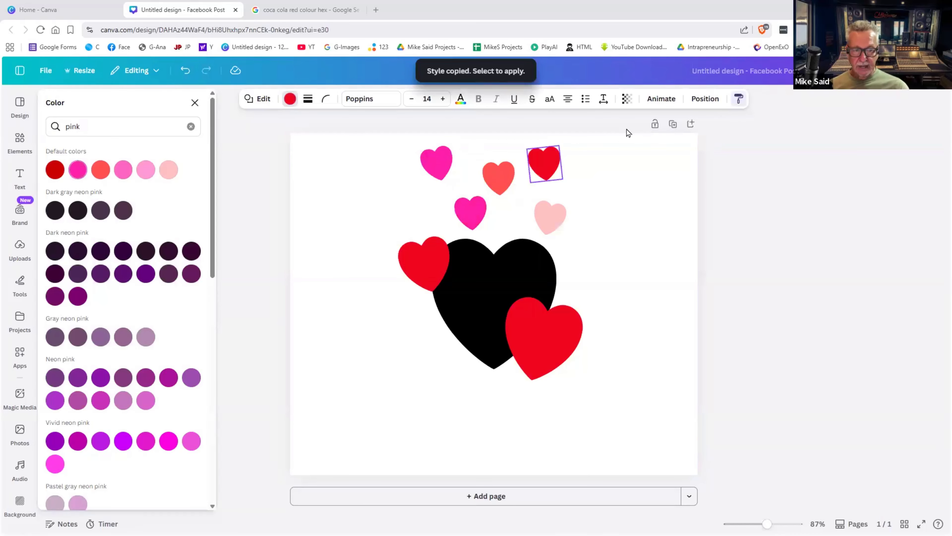
left_click(738, 99)
left_click(504, 175)
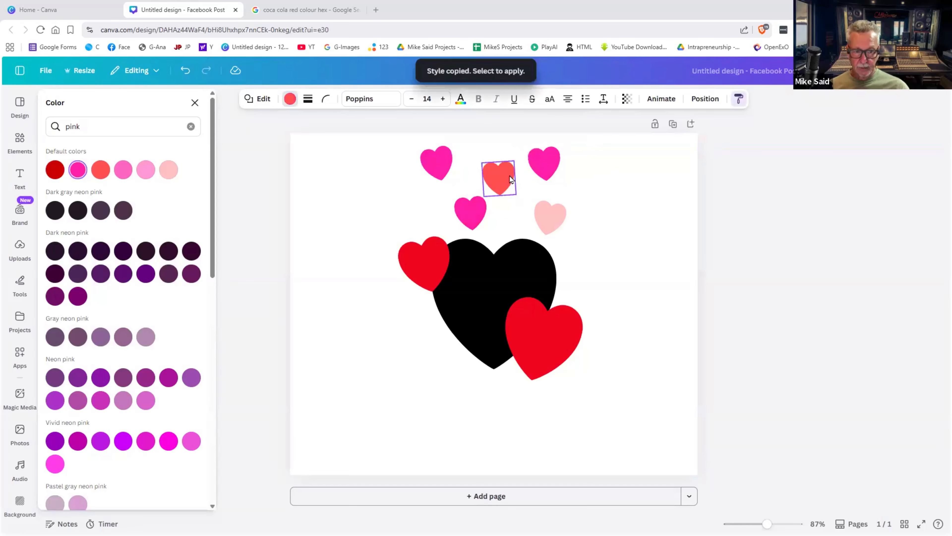
- Make the light pink heart hot pink too, then show more actions for the top-left heart
left_click(738, 98)
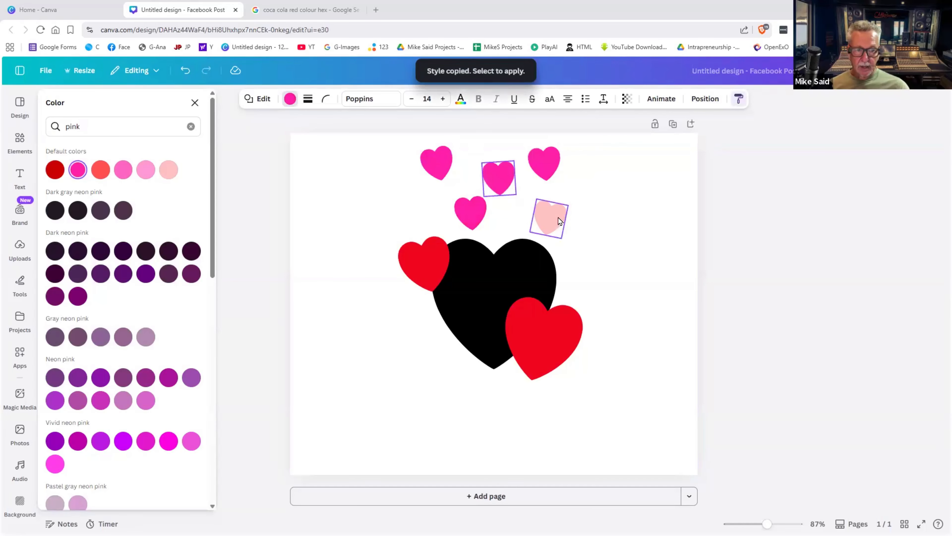
left_click(549, 215)
left_click(618, 229)
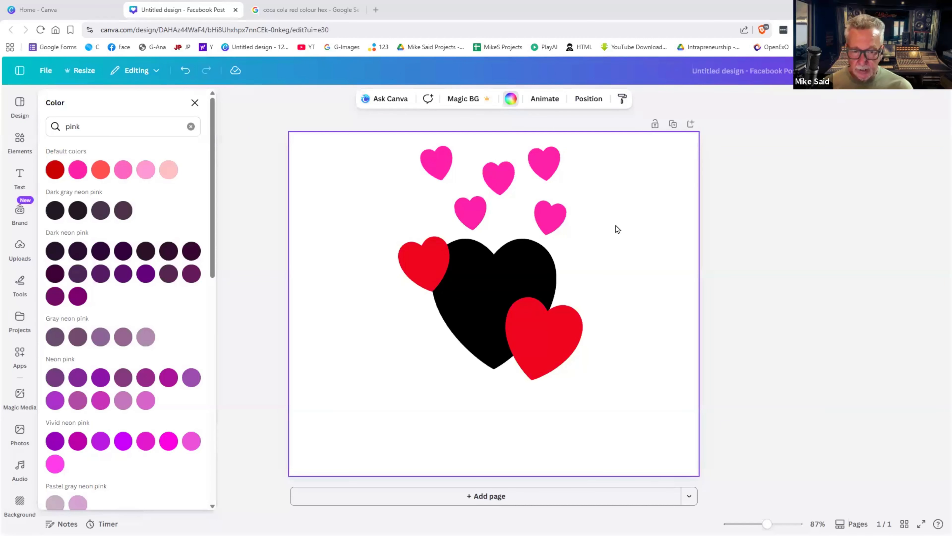
left_click(442, 159)
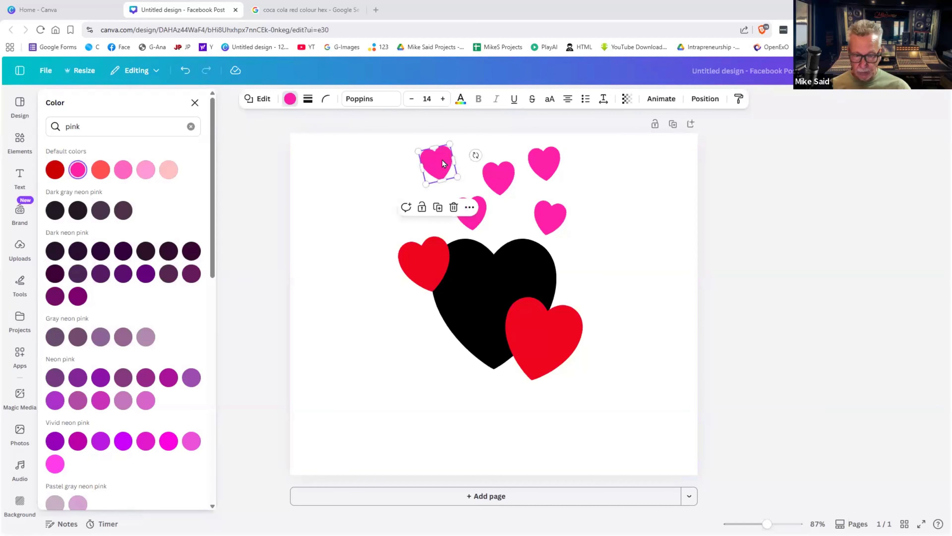
left_click(470, 208)
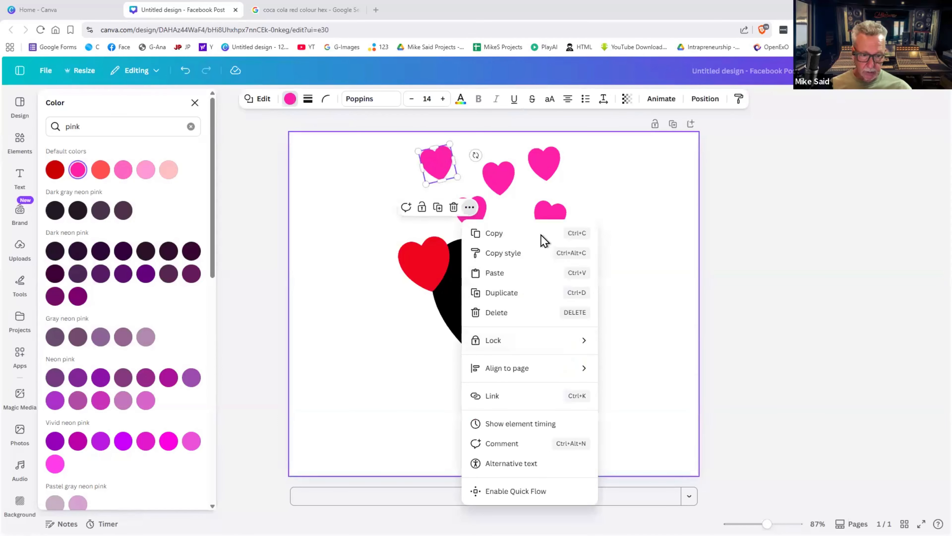
left_click(454, 165)
left_click(453, 164)
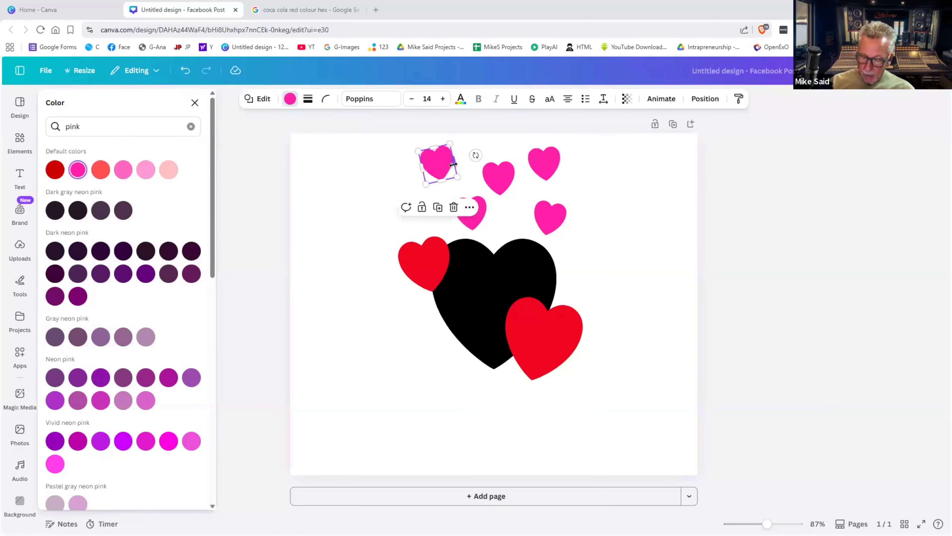
left_click(499, 173, "shift")
left_click(544, 176, "shift")
left_click(547, 213, "shift")
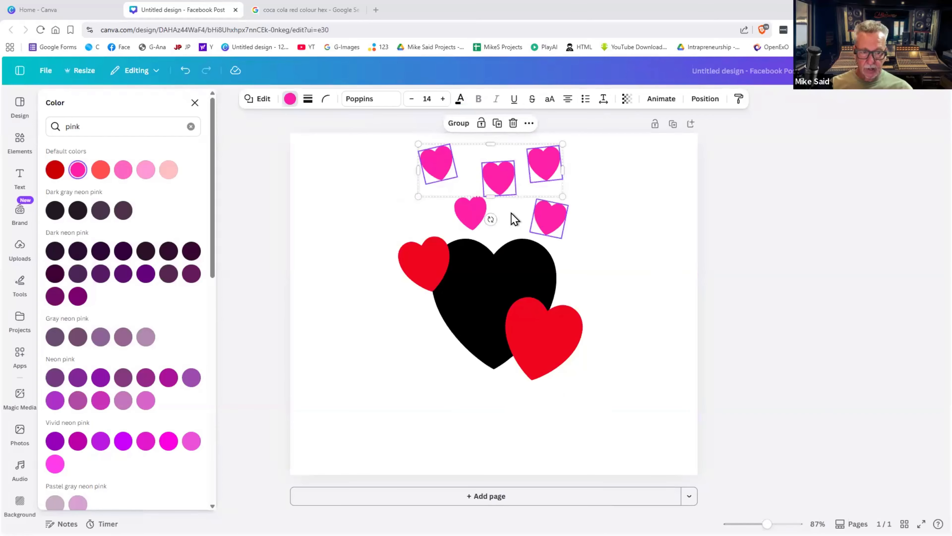
left_click(479, 217, "shift")
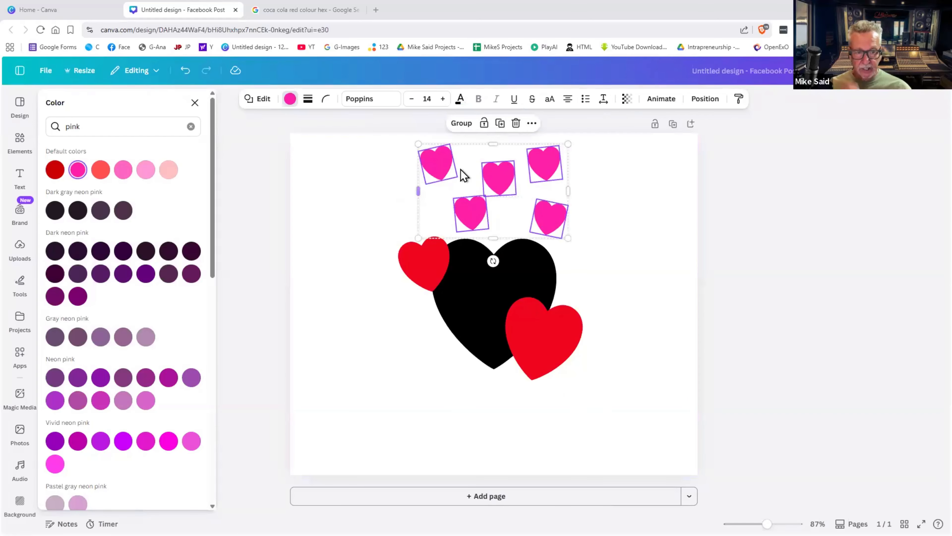
left_click(290, 98)
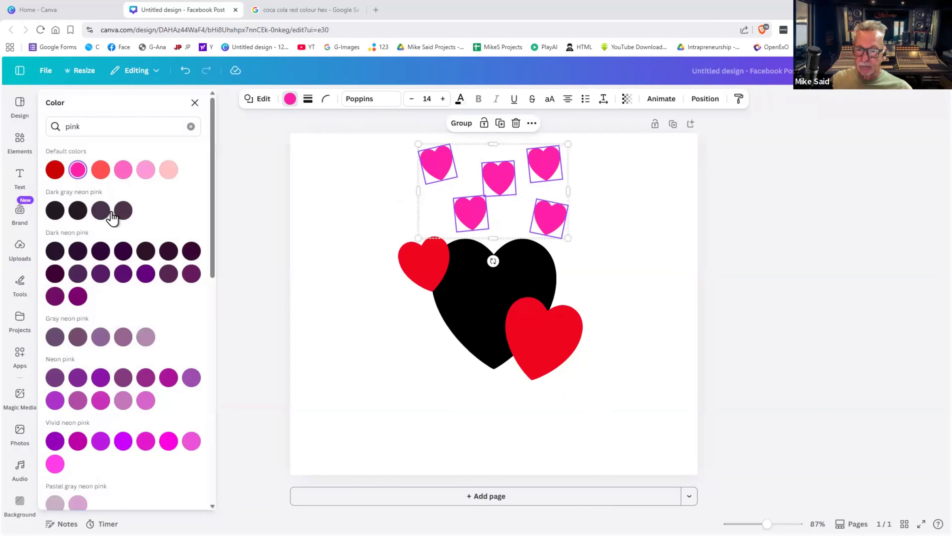
left_click(123, 170)
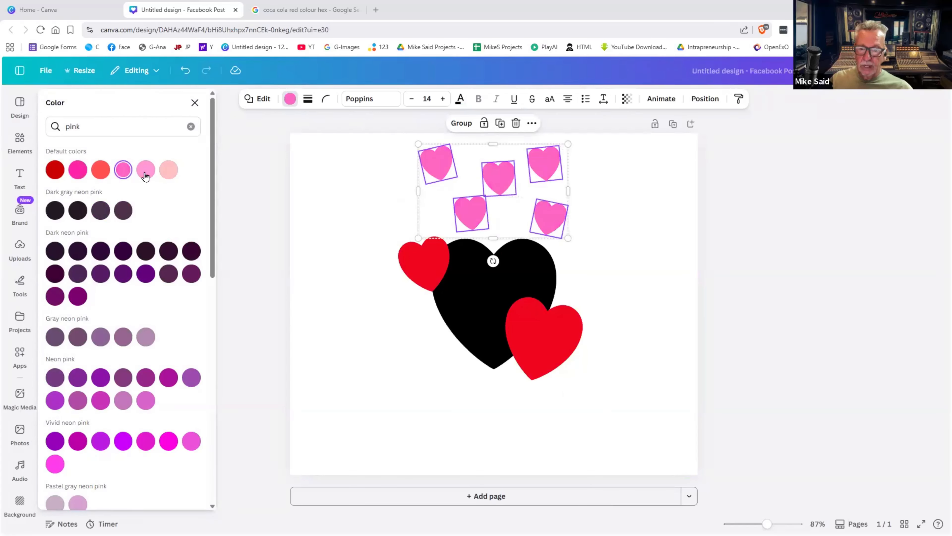
left_click(167, 175)
left_click(78, 175)
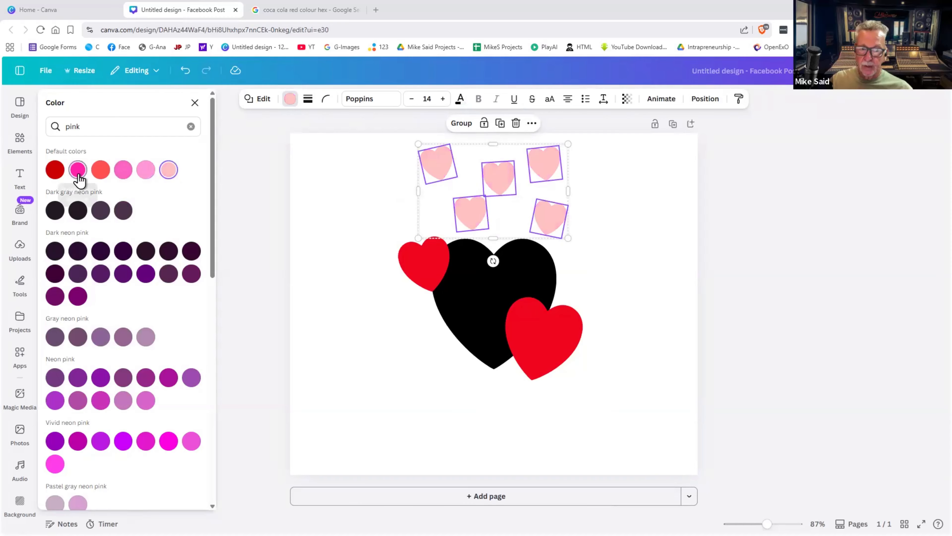
left_click(668, 229)
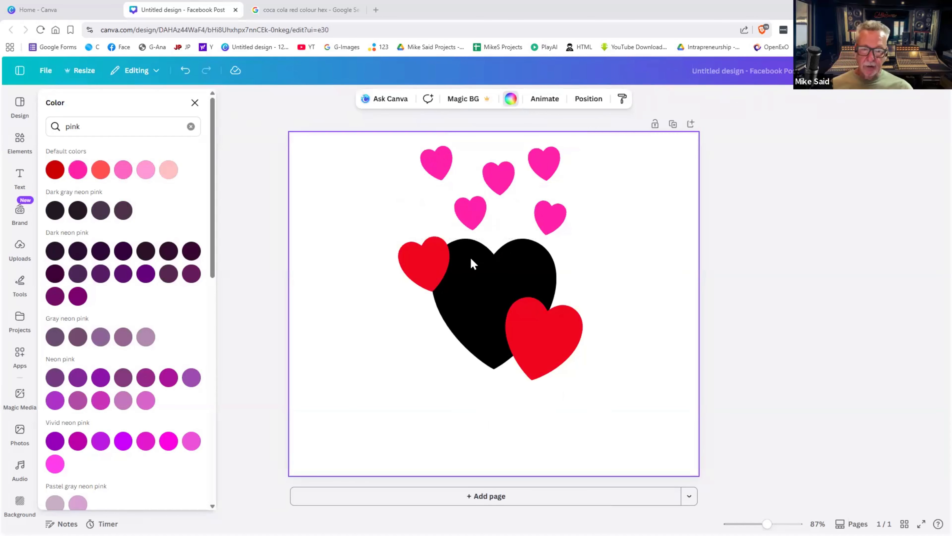
left_click(431, 267)
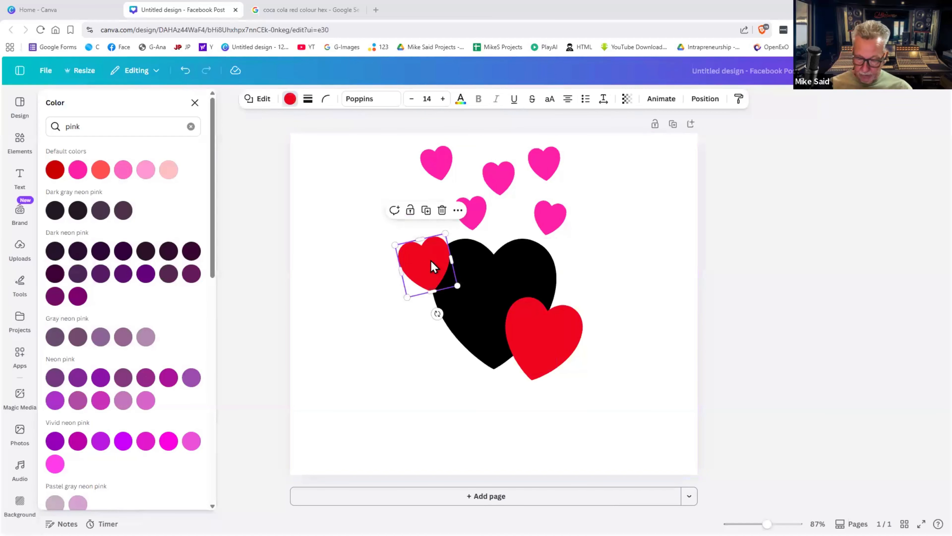
- Select the black heart and both red hearts and group them
left_click(490, 275, "shift")
left_click(548, 331, "shift")
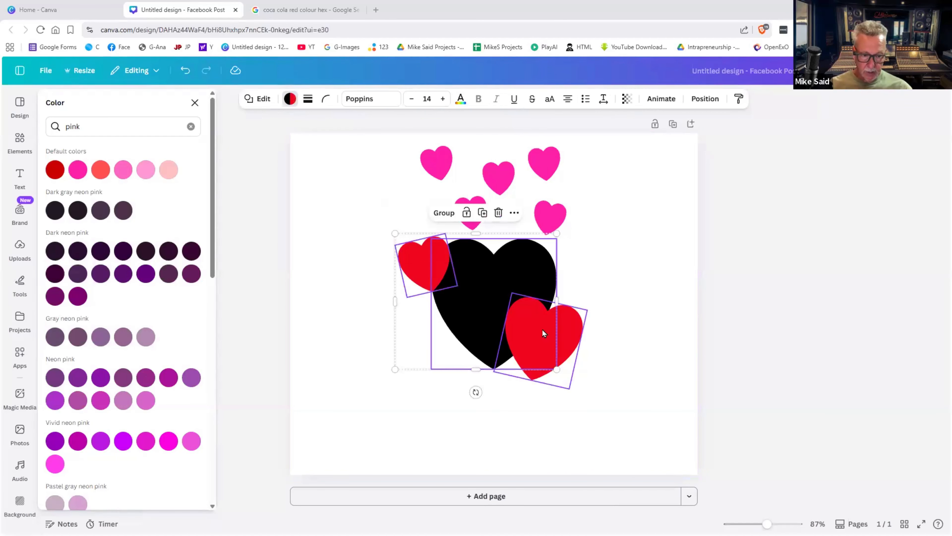
left_click(462, 217)
- Resize and reposition the heart group, leaving it slightly larger and lower beneath the pink hearts
left_click_drag(504, 307, 512, 332)
left_click_drag(577, 266, 565, 281)
left_click_drag(512, 296, 488, 257)
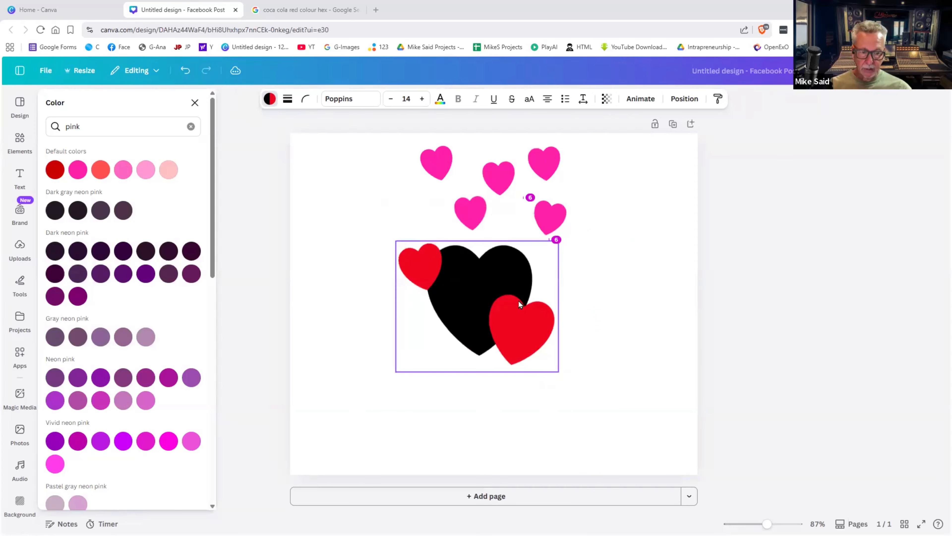
left_click_drag(591, 404, 630, 436)
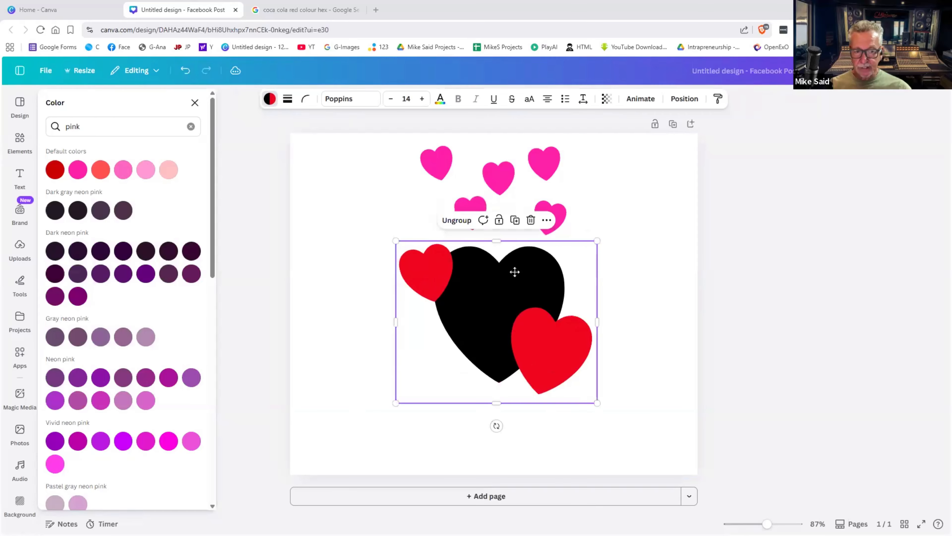
left_click_drag(514, 270, 497, 269)
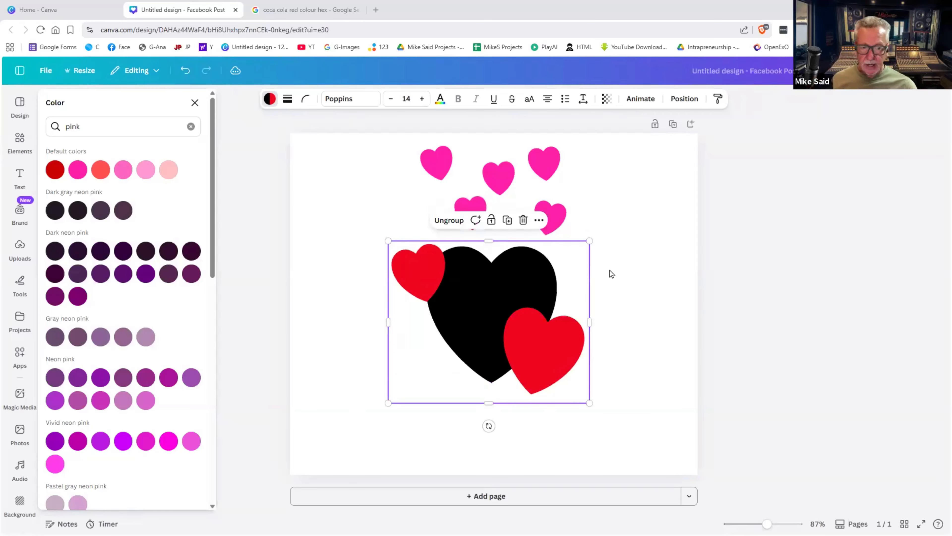
left_click(585, 222)
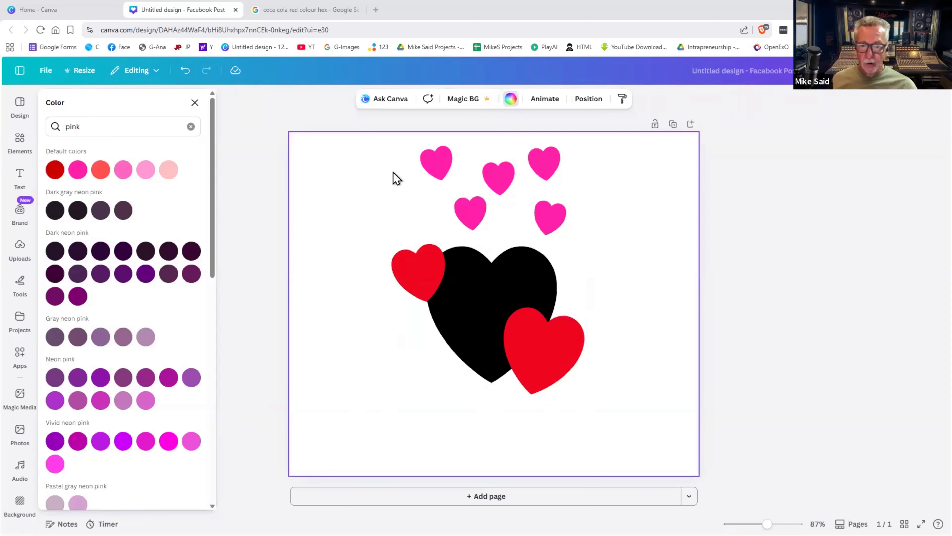
left_click(550, 218)
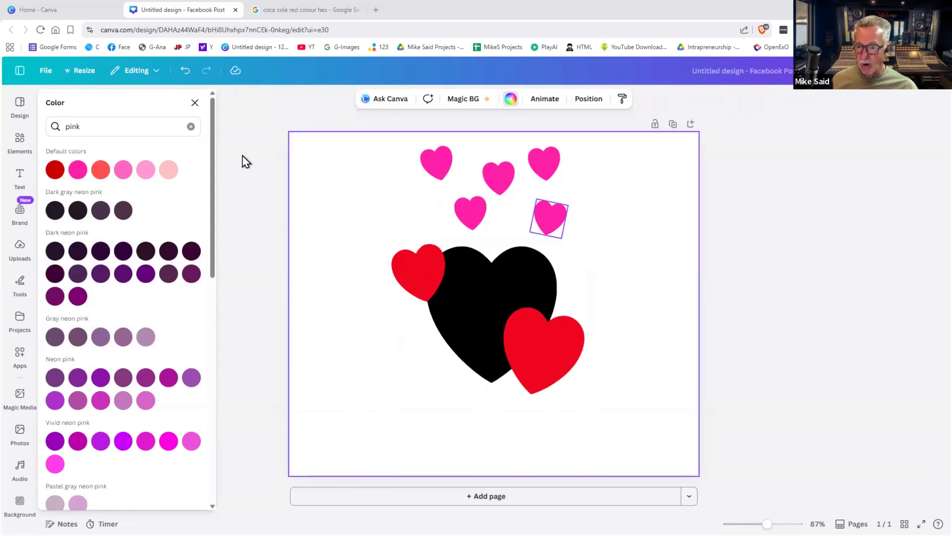
- Add a star shape, tilt it beside the small red heart and colour it dark
left_click(21, 144)
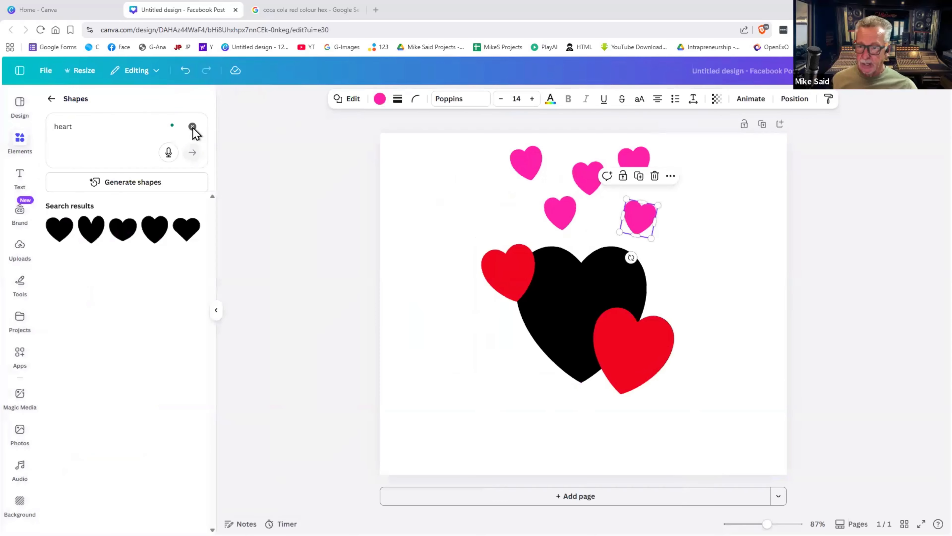
left_click(192, 127)
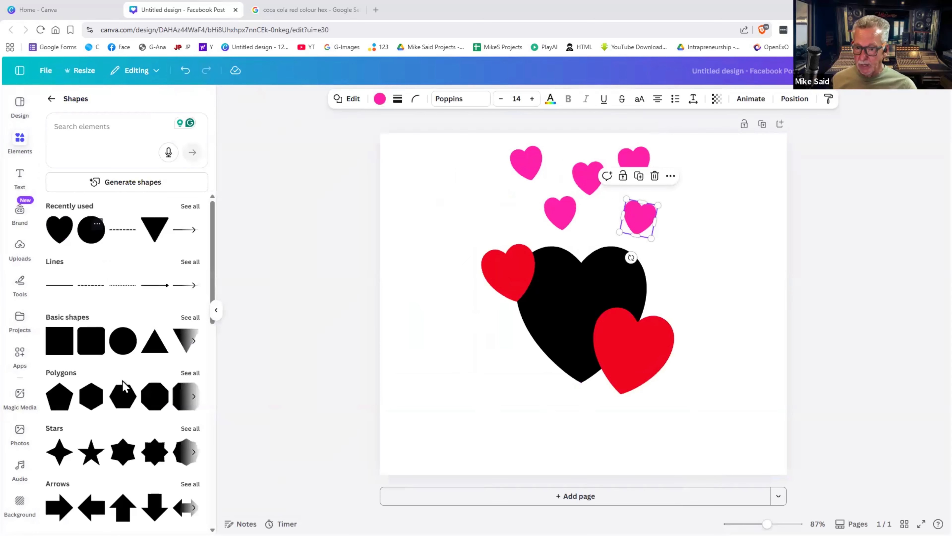
scroll(112, 371, "down", 2)
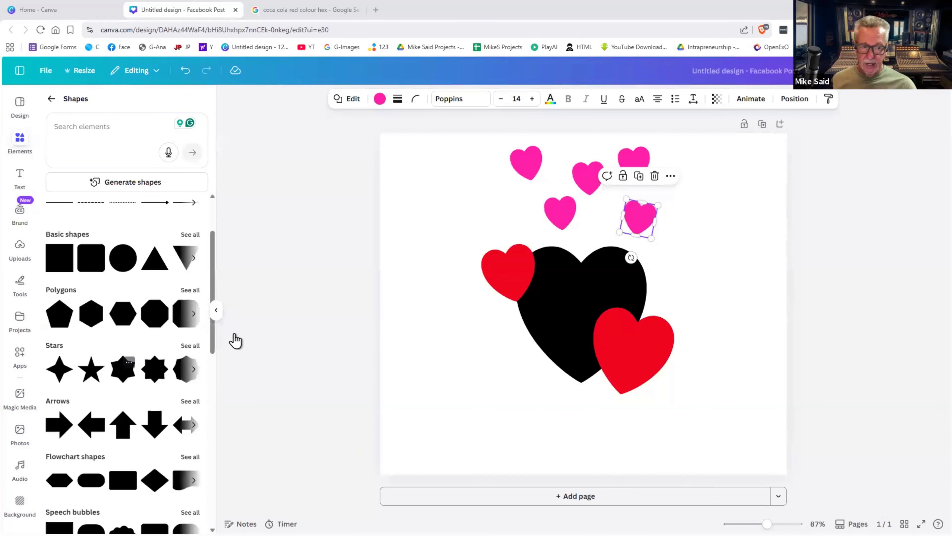
left_click_drag(580, 306, 462, 210)
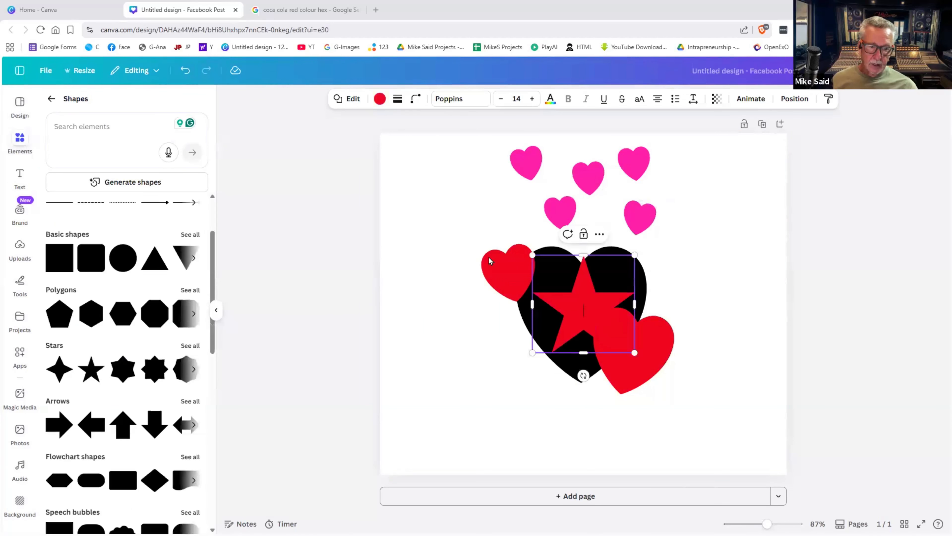
left_click_drag(465, 277, 508, 282)
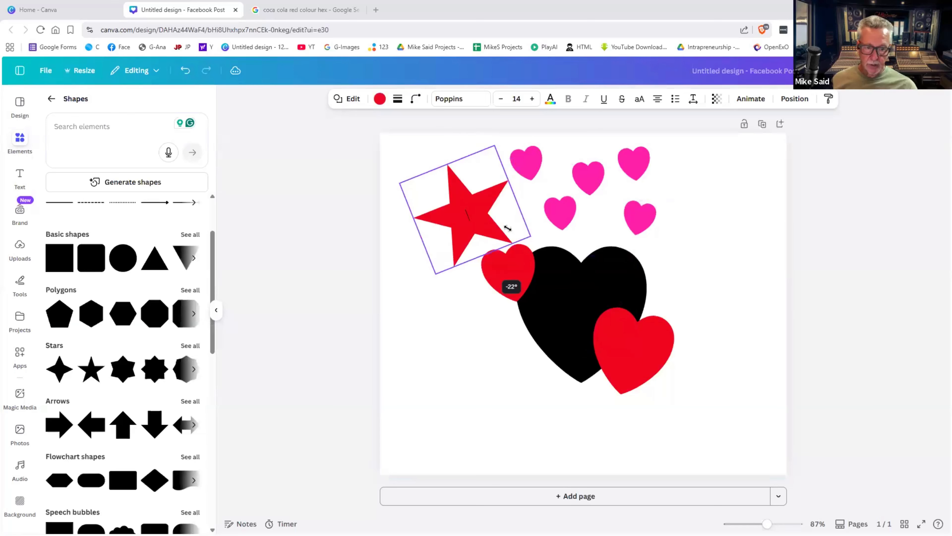
left_click_drag(472, 225, 477, 261)
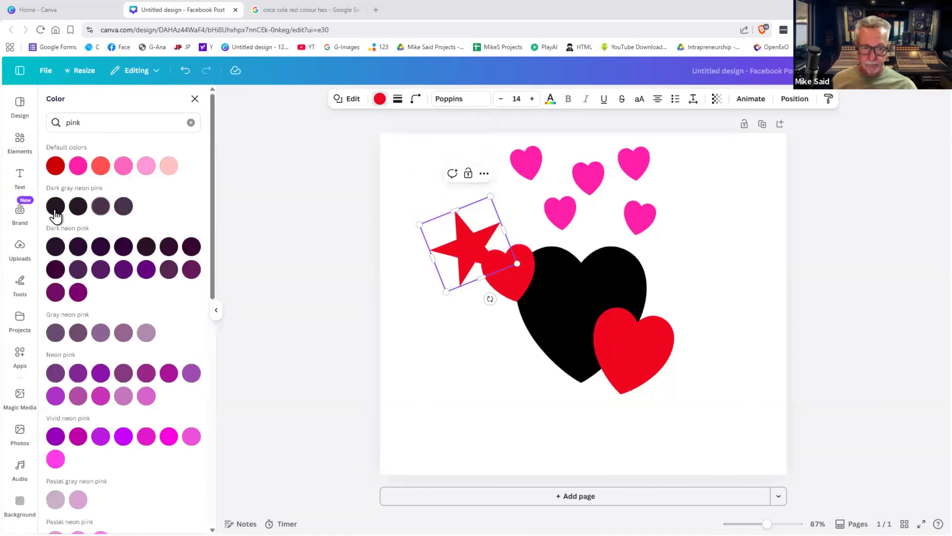
left_click(55, 208)
- Ungroup the black and red heart group
left_click(733, 254)
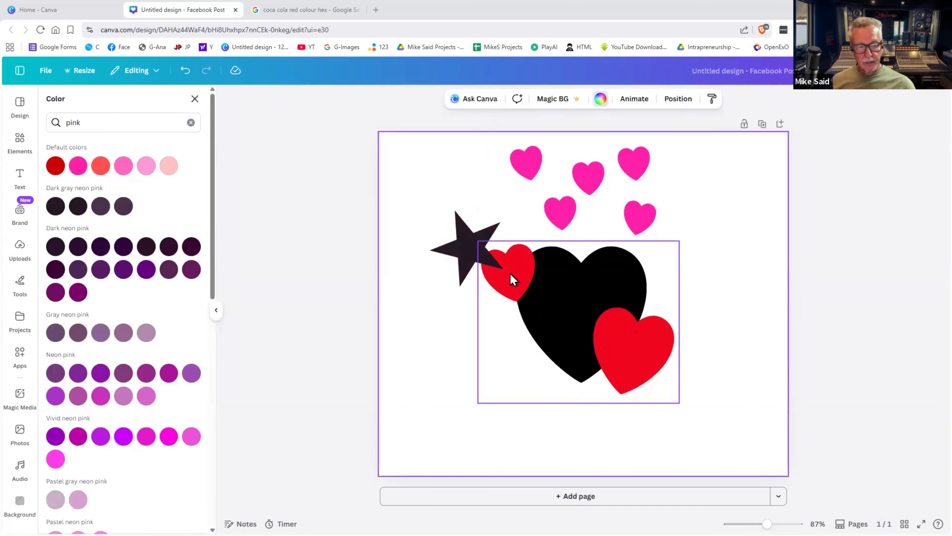
left_click(565, 304)
left_click(471, 248)
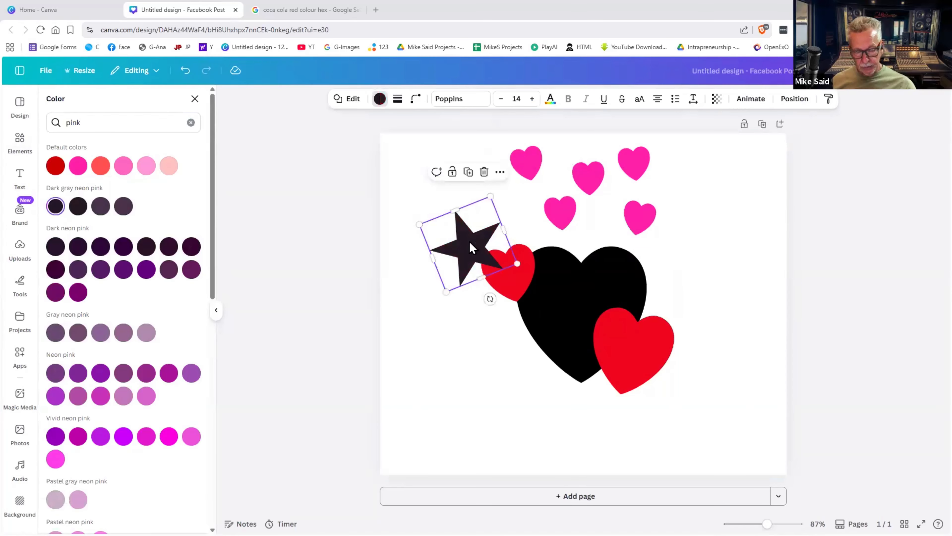
left_click(521, 279)
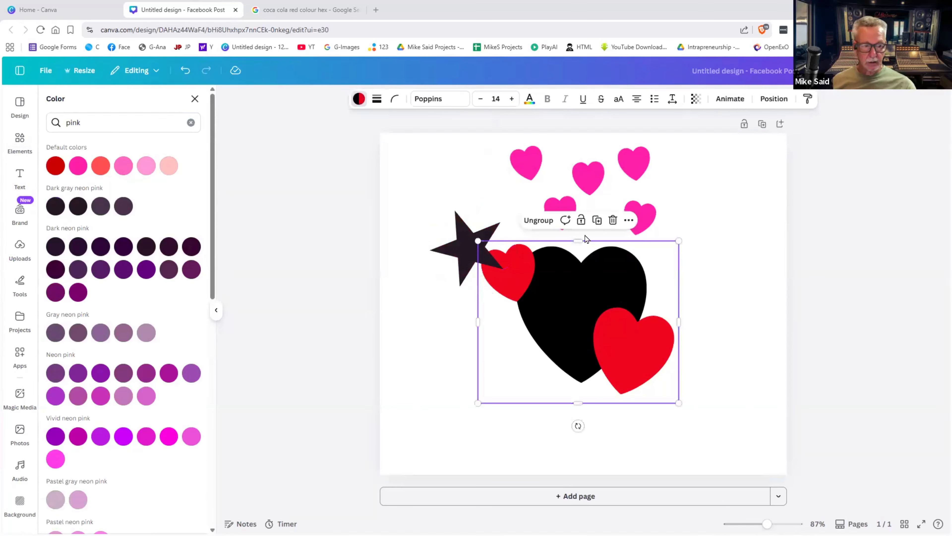
left_click(538, 220)
left_click(731, 263)
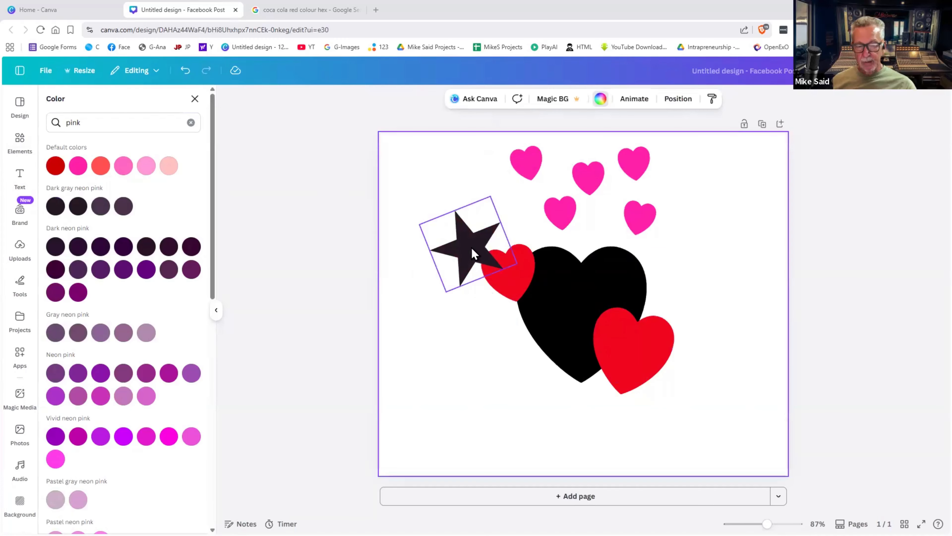
- Try Arrange Backward, To back and Forward on the black star
left_click(683, 99)
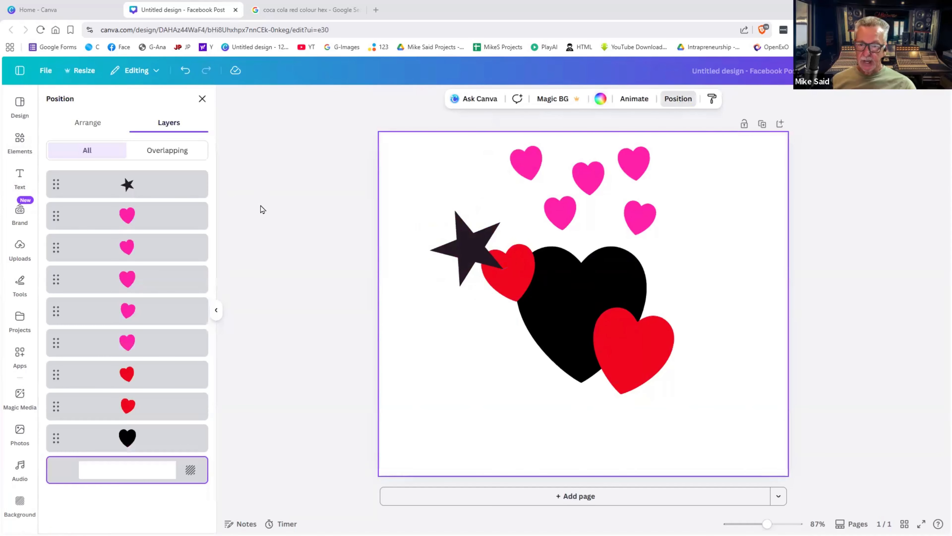
left_click(83, 127)
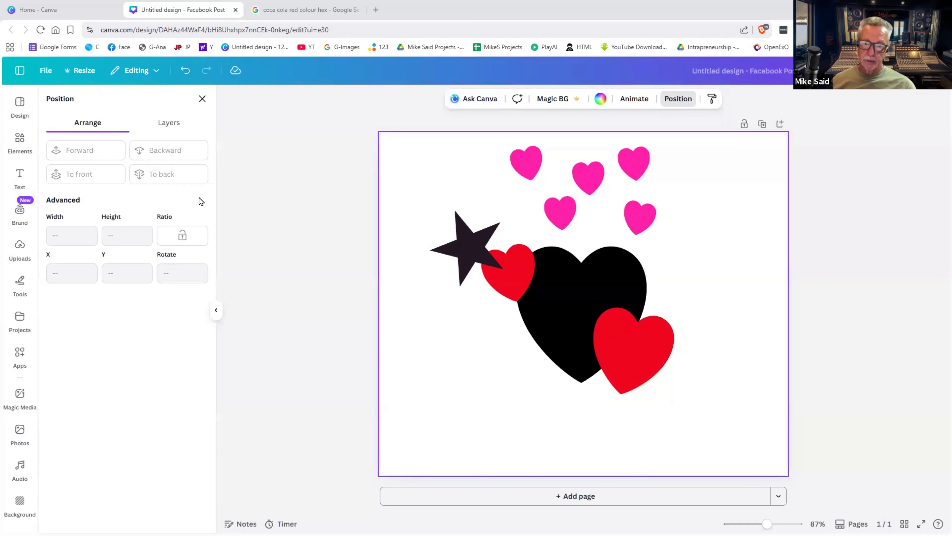
left_click(463, 228)
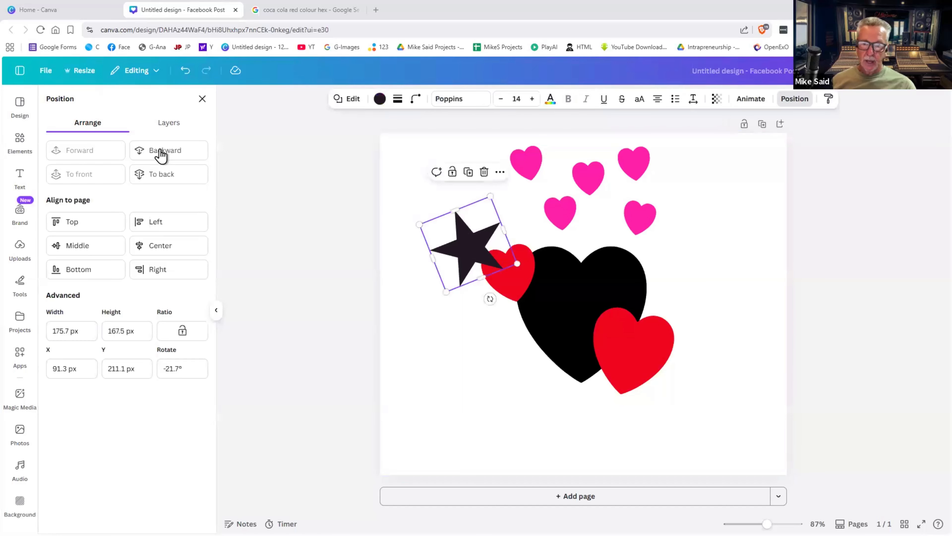
left_click(161, 152)
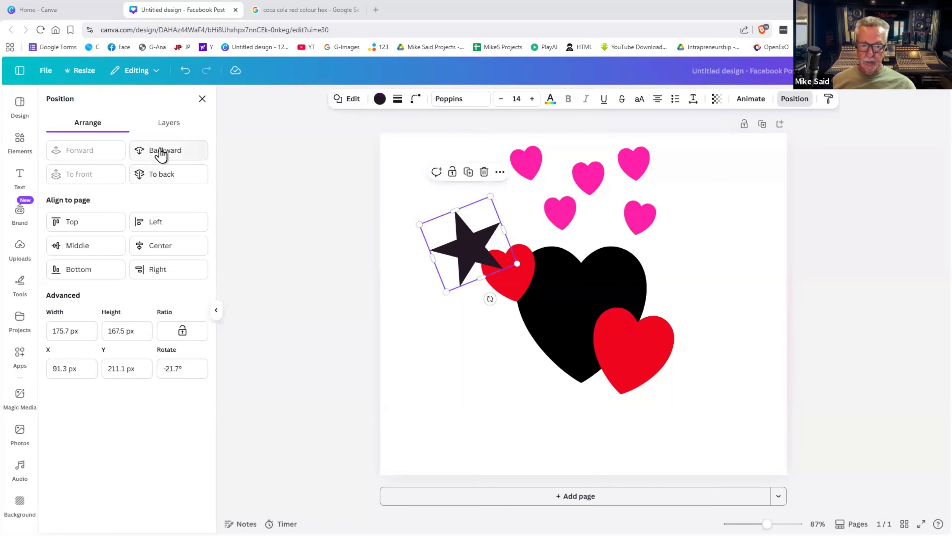
left_click(162, 173)
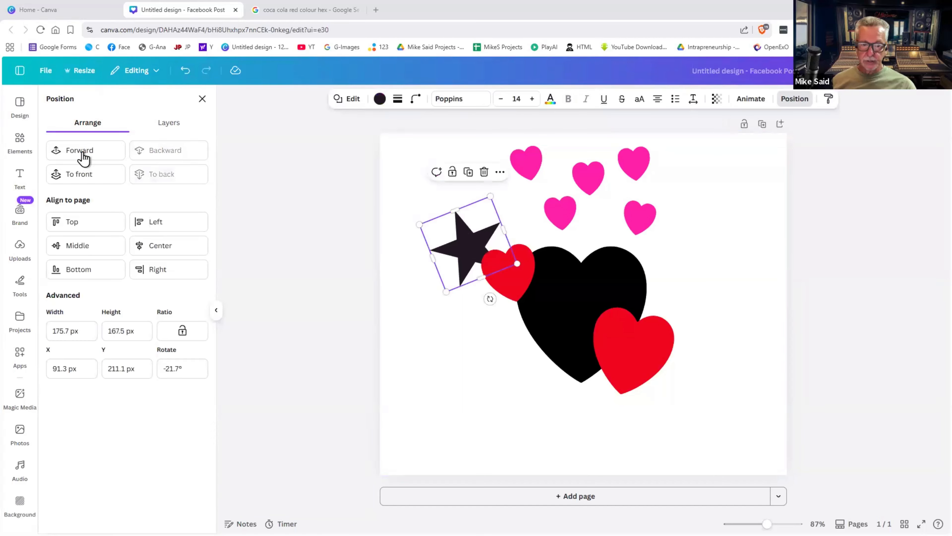
left_click(82, 151)
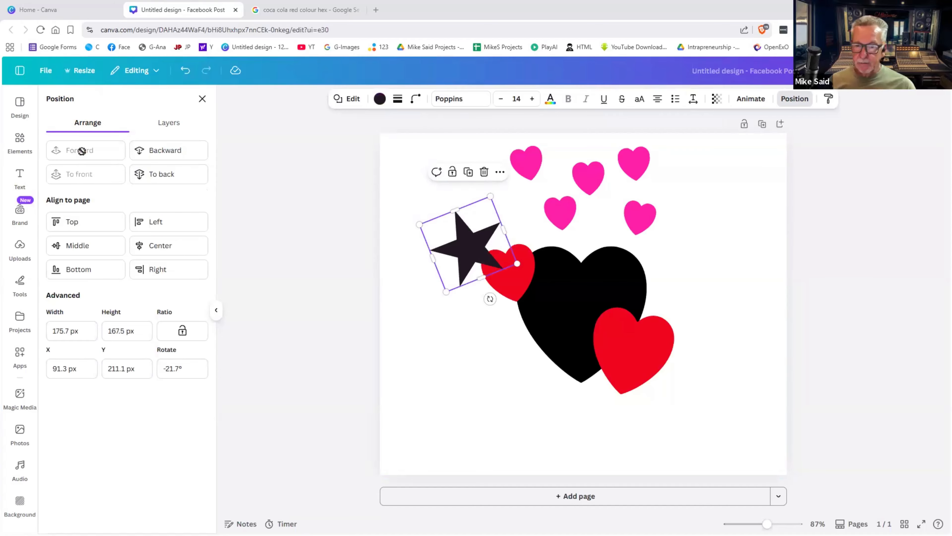
- Drop the star below the red heart in Layers and nudge it up-left
left_click(172, 125)
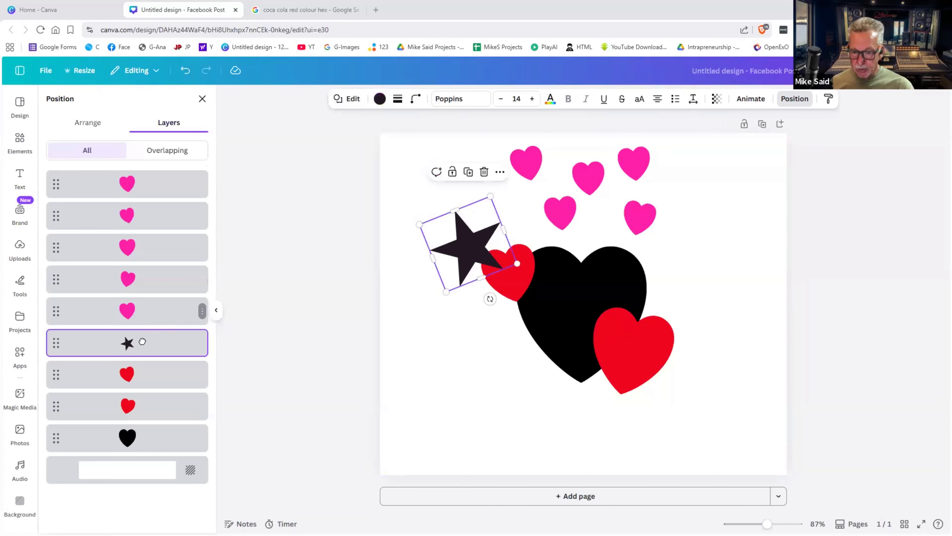
left_click_drag(142, 341, 152, 199)
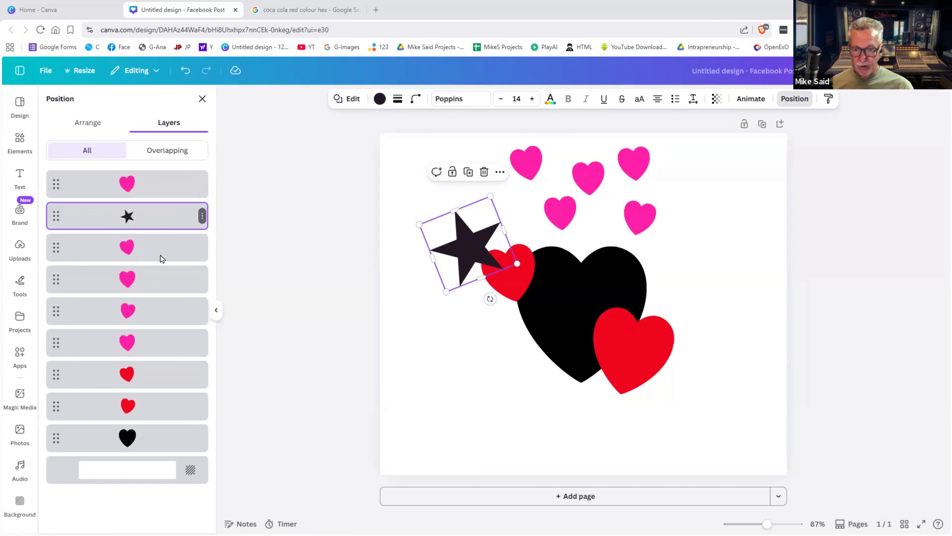
left_click_drag(160, 218, 157, 390)
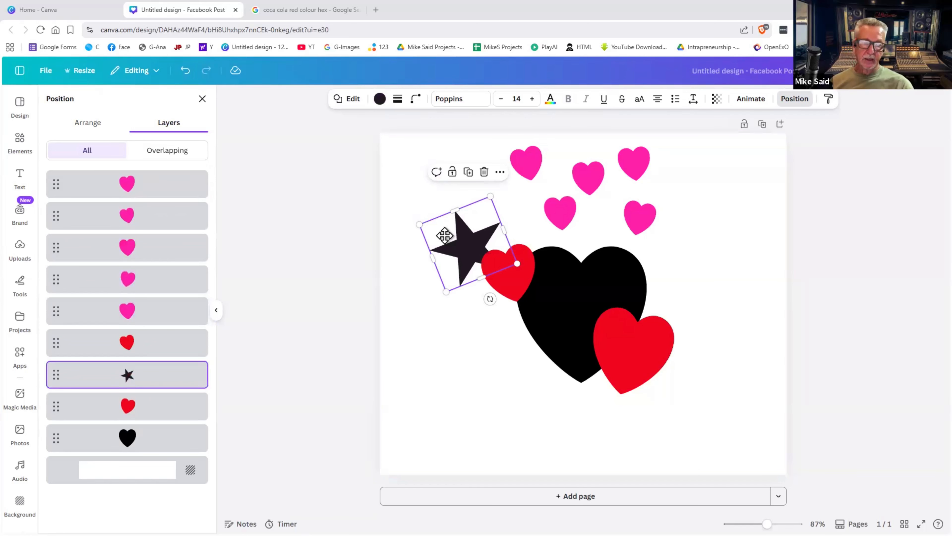
left_click_drag(445, 235, 435, 218)
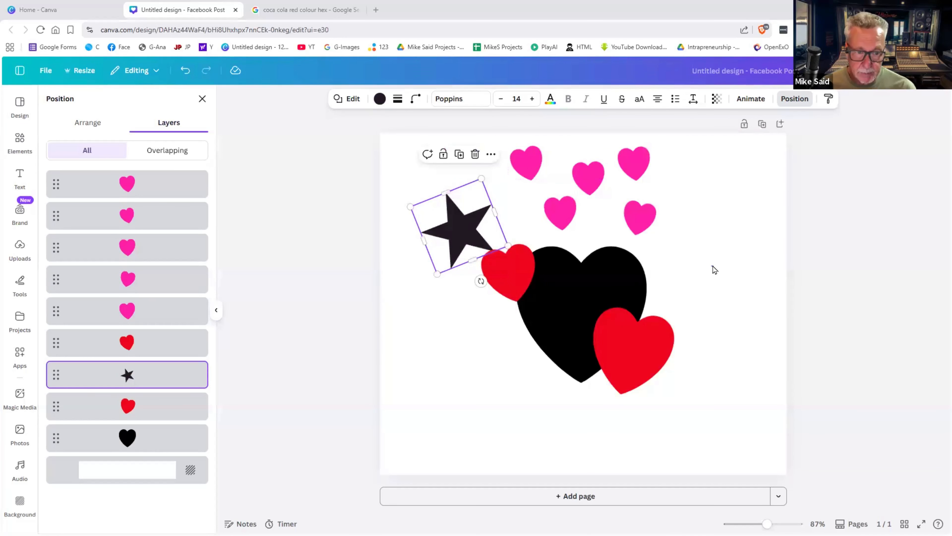
left_click(715, 269)
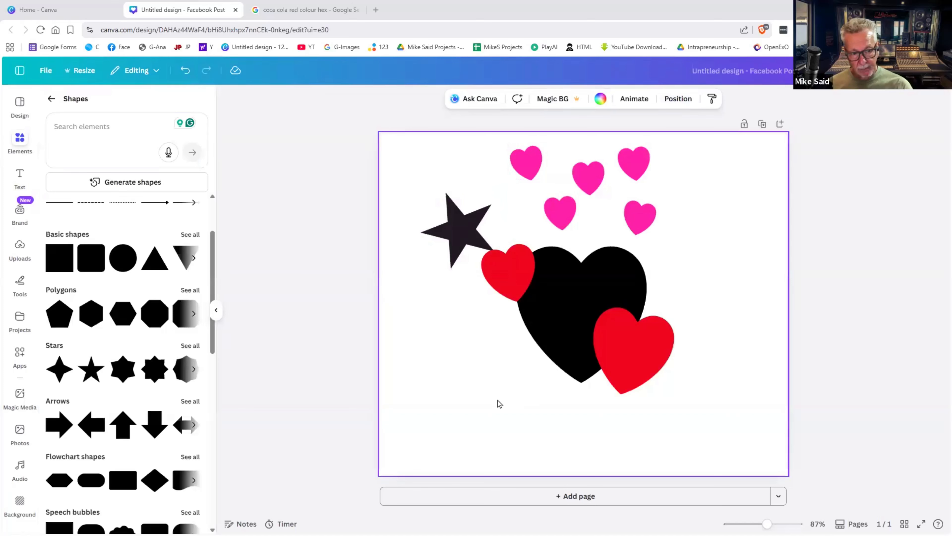
- Delete the star and all hearts, leaving a blank page, and show the Graphics collection
left_click_drag(720, 146, 463, 397)
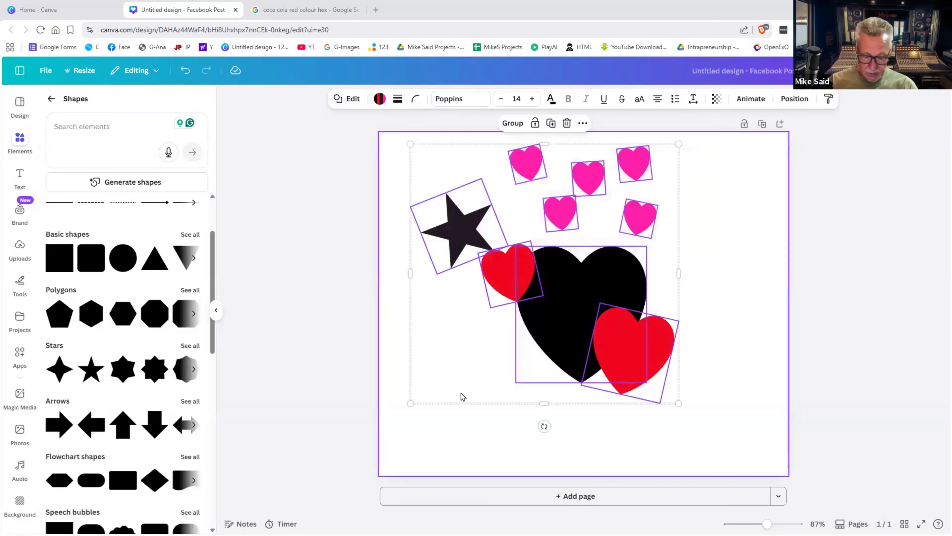
key("Delete")
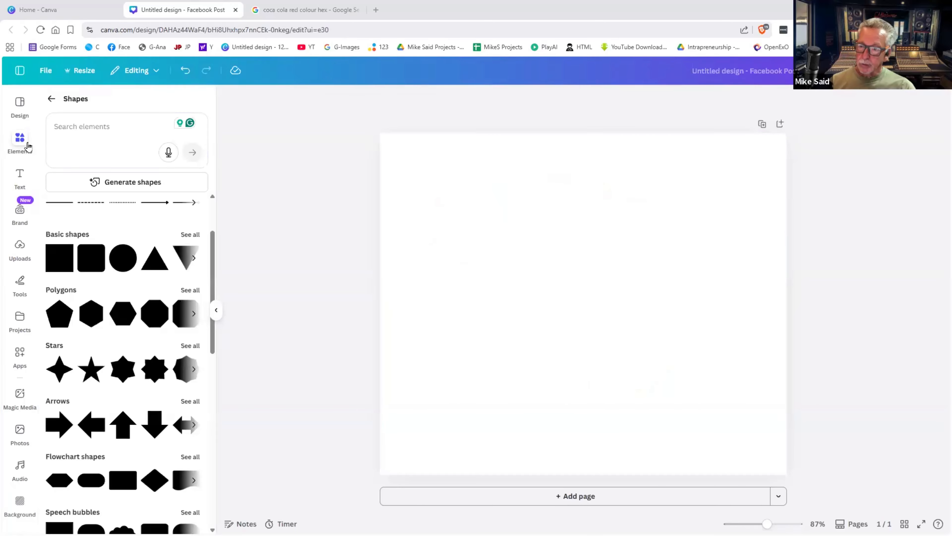
left_click(51, 99)
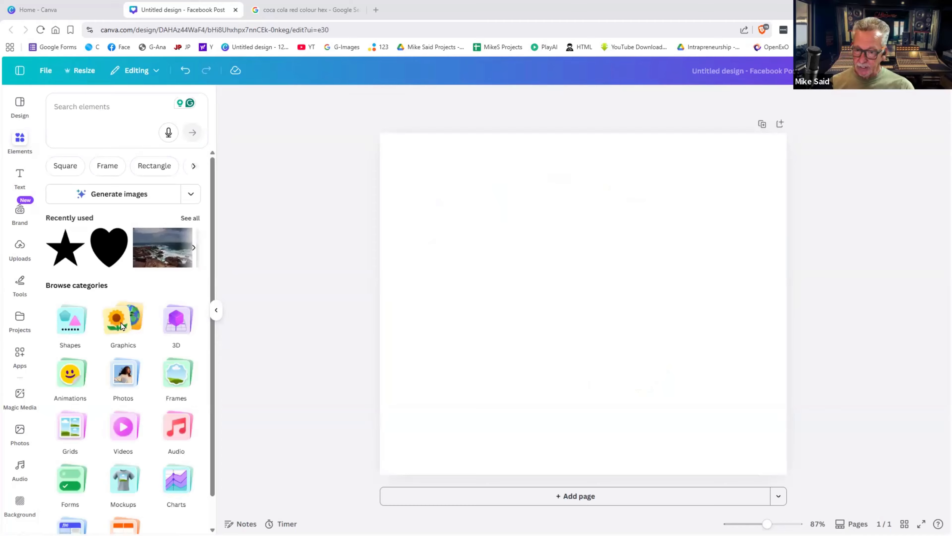
left_click(121, 323)
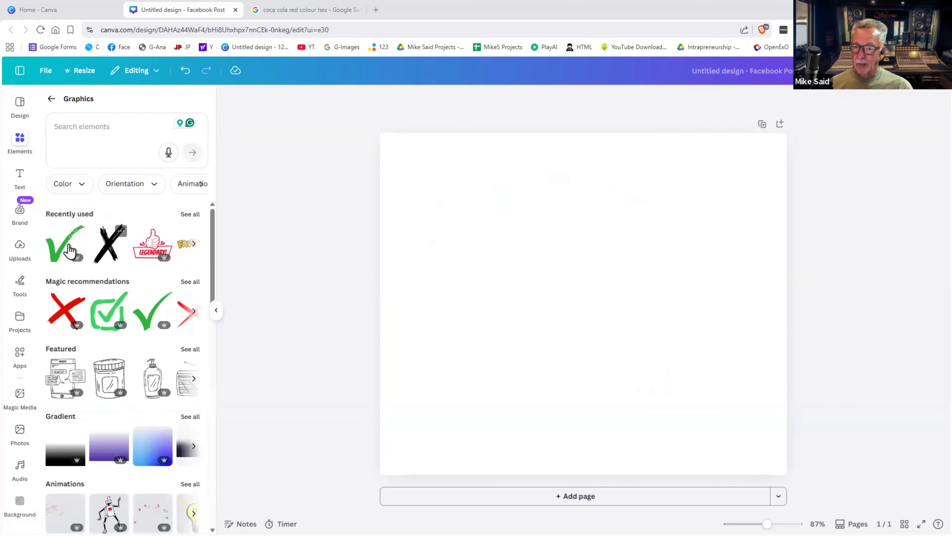
- Add and remove the Legendary sticker, then search Graphics for 'valentine'
left_click(153, 246)
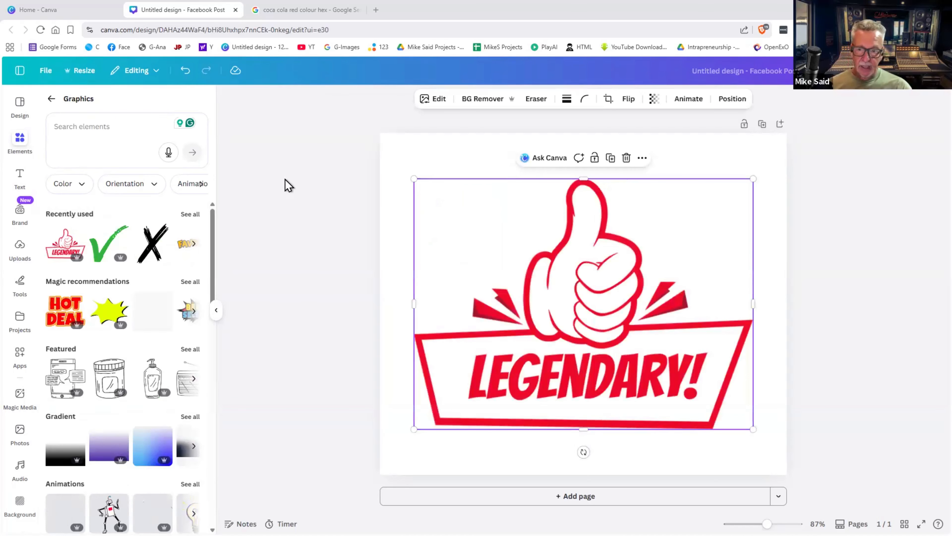
key("Delete")
left_click(86, 124)
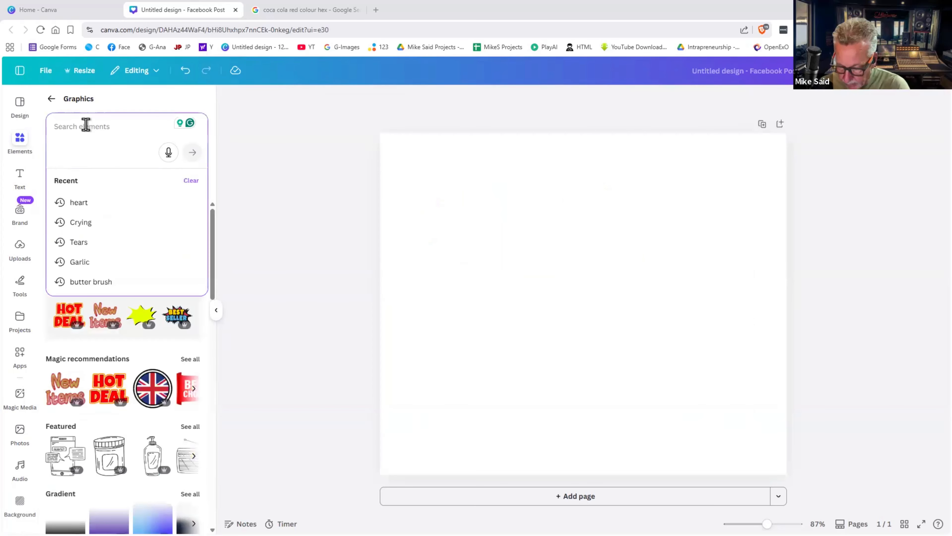
type("south a")
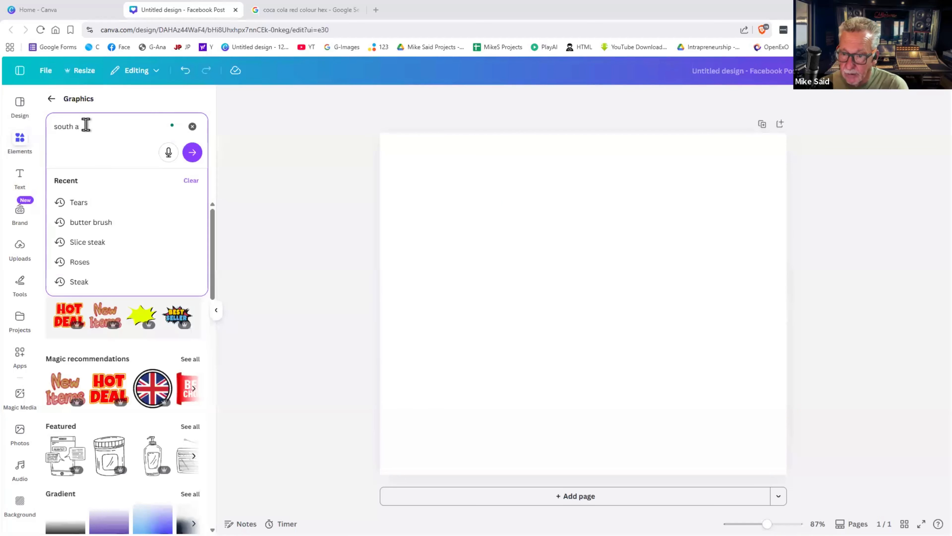
key("BackSpace")
key("BackSpace")
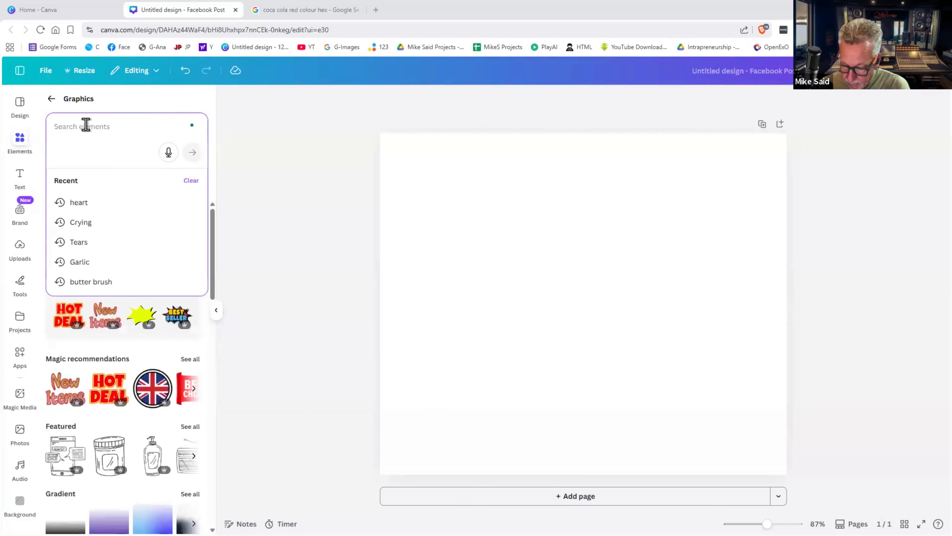
type("valent")
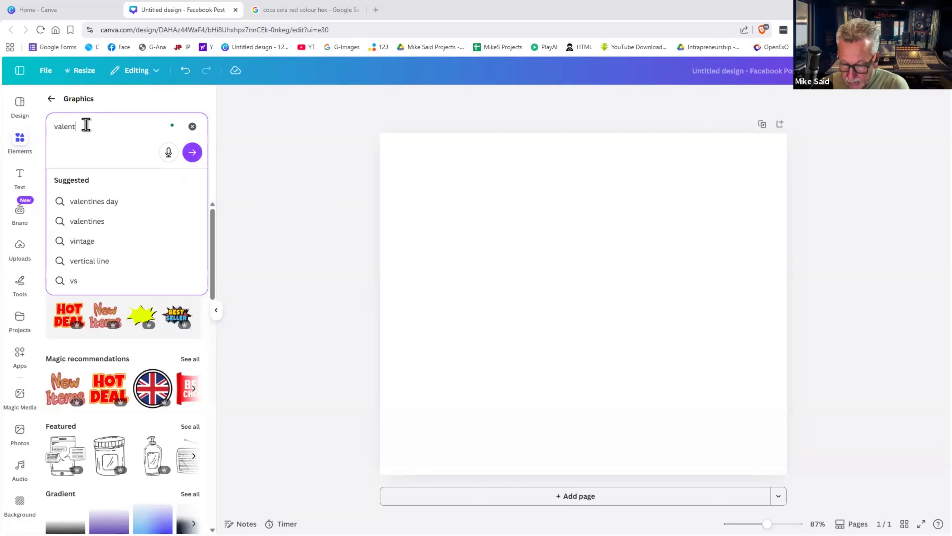
type("ine")
key("Return")
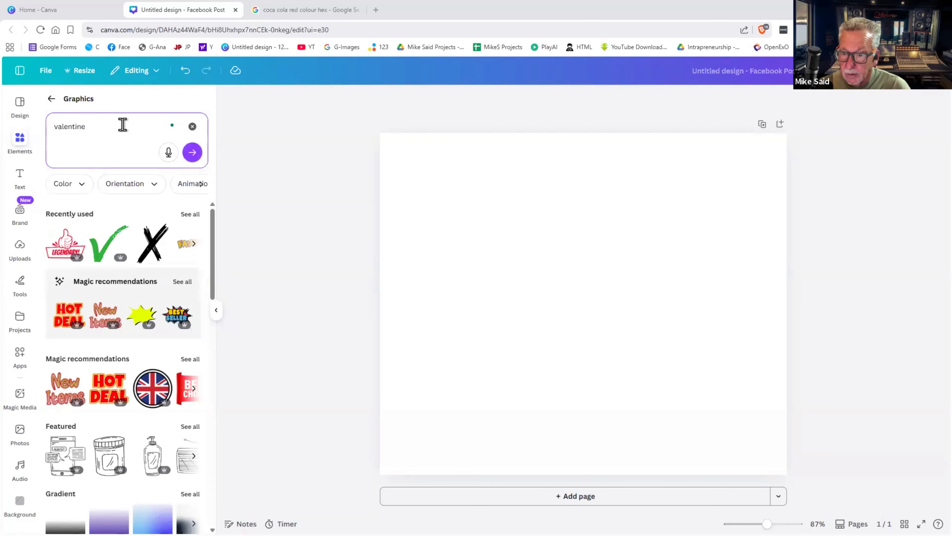
- Search 'valentines day' and place the watercolour red hearts graphic at the bottom-left
left_click(117, 130)
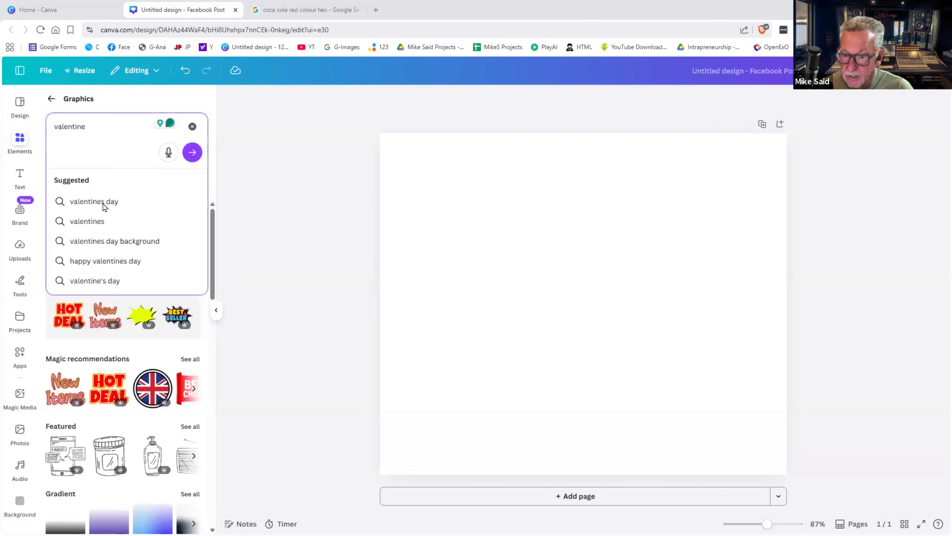
left_click(150, 201)
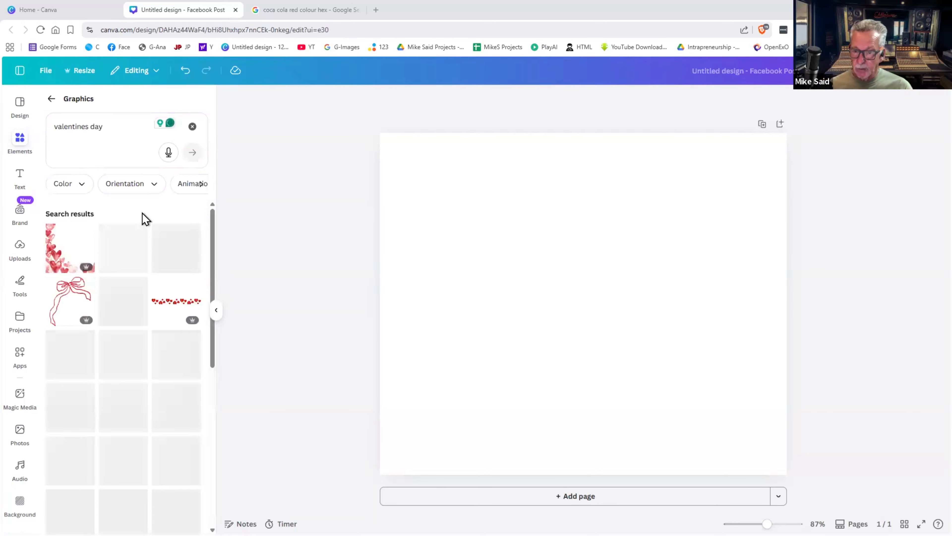
left_click(66, 263)
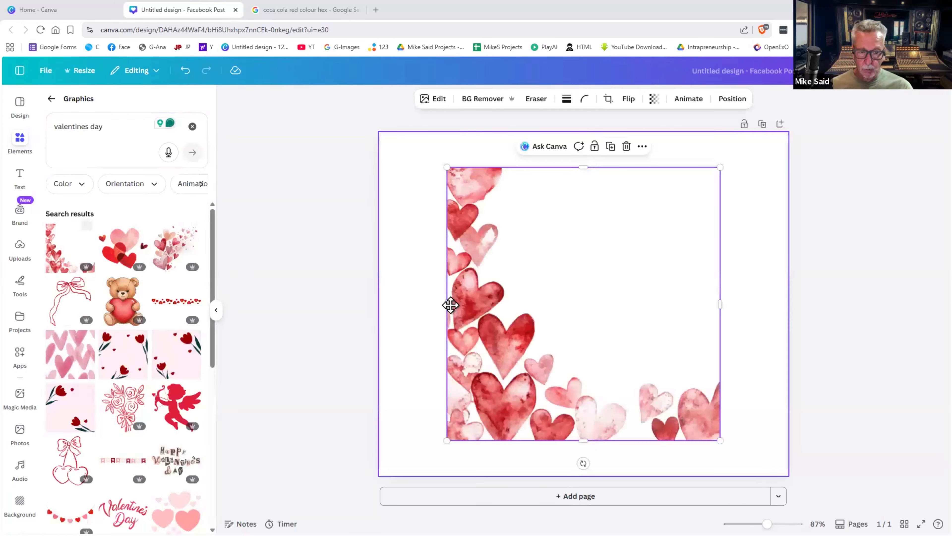
left_click_drag(430, 313, 462, 295)
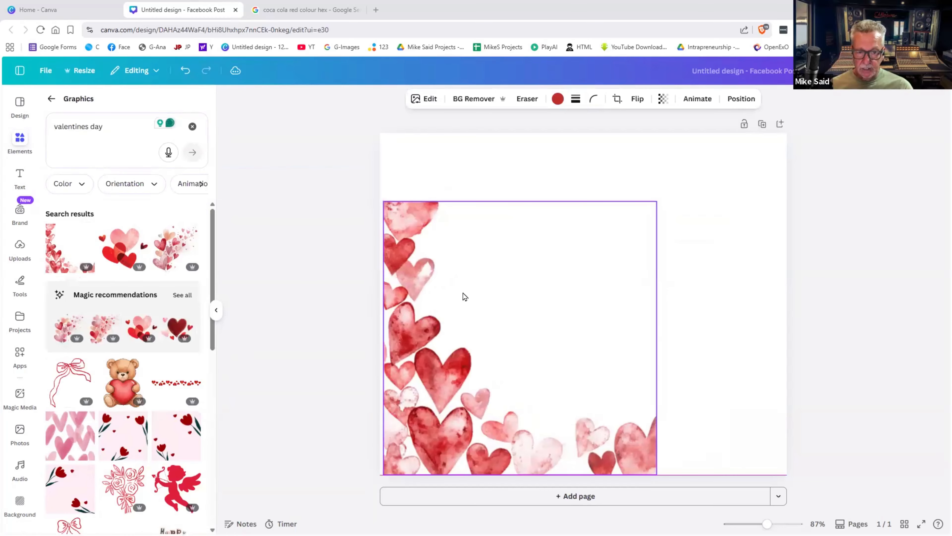
- Replace the watercolour hearts with a red hearts border stretched across the page bottom
mouse_move(696, 165)
left_mouse_down()
mouse_move(727, 142)
mouse_move(692, 184)
left_mouse_up()
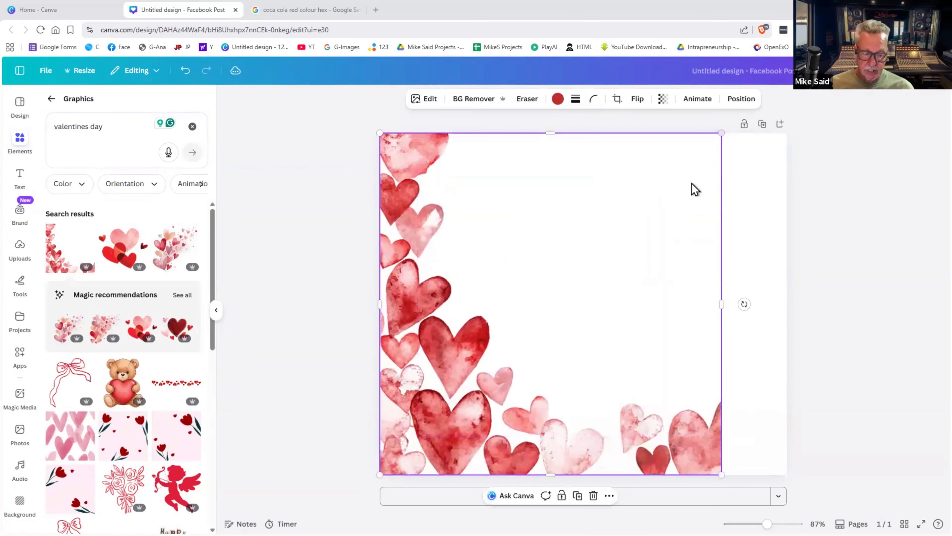
key("Delete")
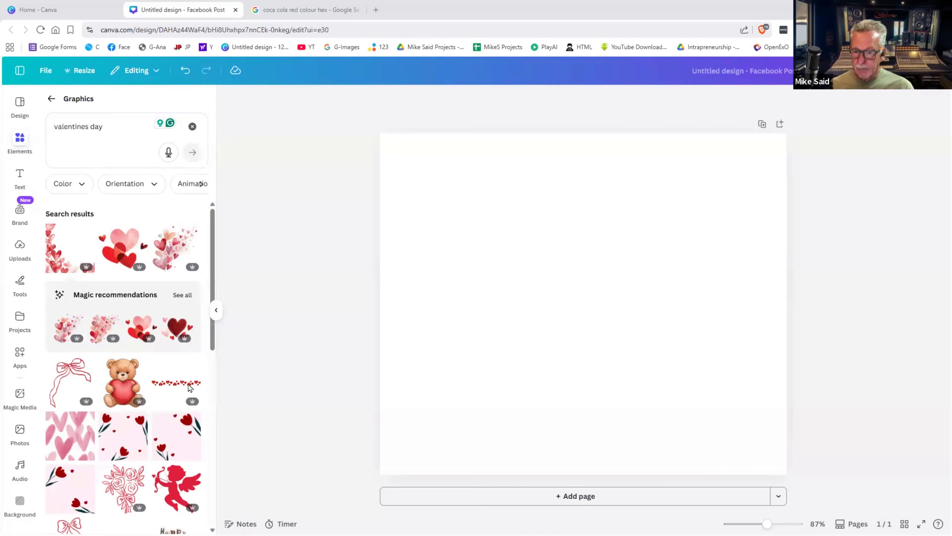
left_click(189, 387)
left_click_drag(506, 329, 421, 425)
left_click_drag(544, 411, 789, 375)
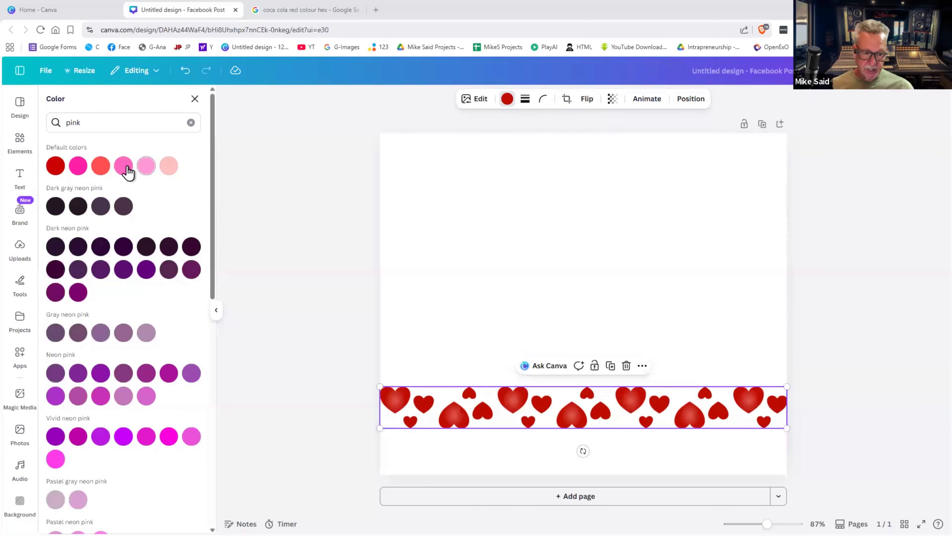
- Turn the border's smaller hearts pink, then delete the border and return to element categories
left_click(126, 168)
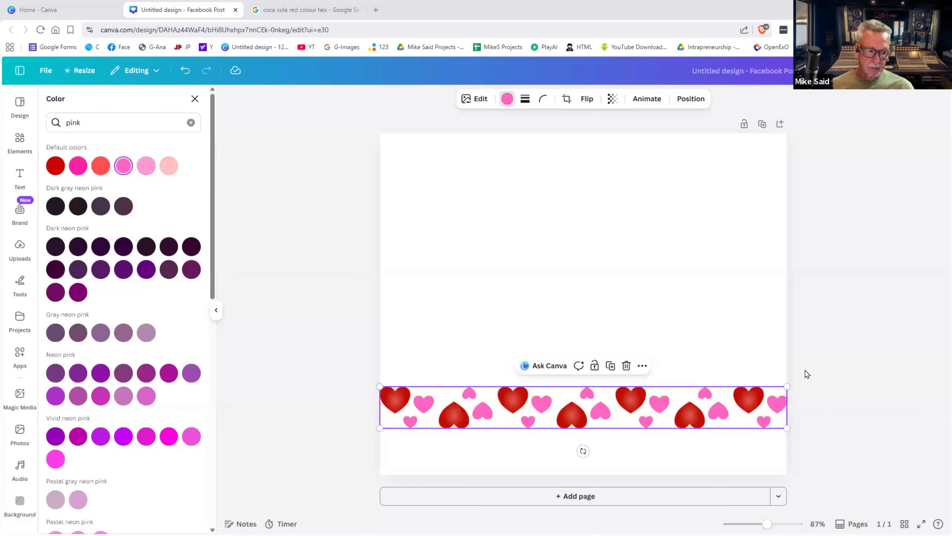
left_click(748, 398)
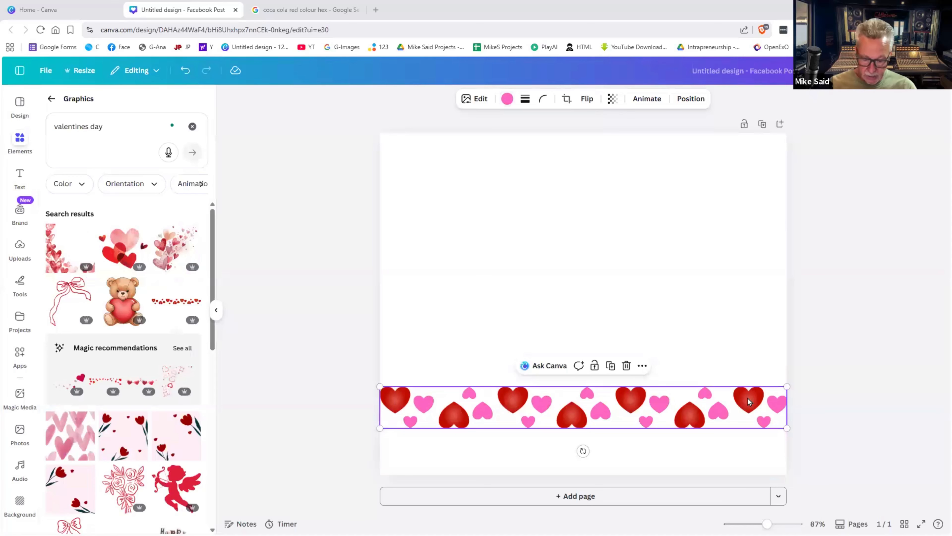
key("Delete")
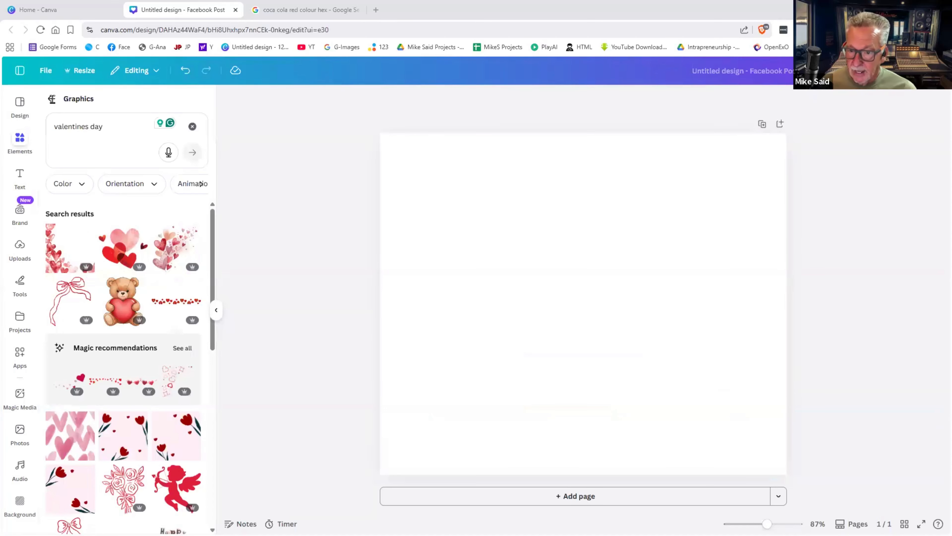
left_click(52, 98)
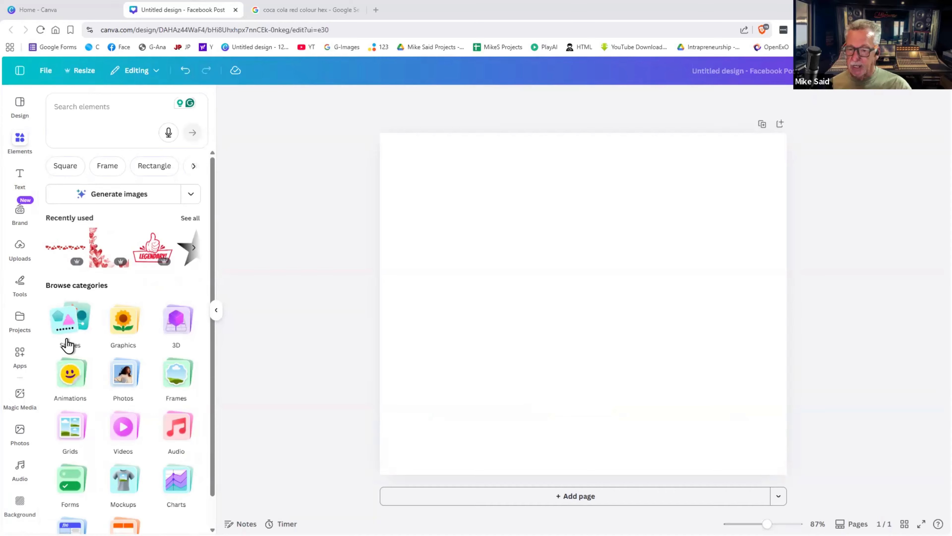
- Search stock Photos for 'valentines'
left_click(123, 379)
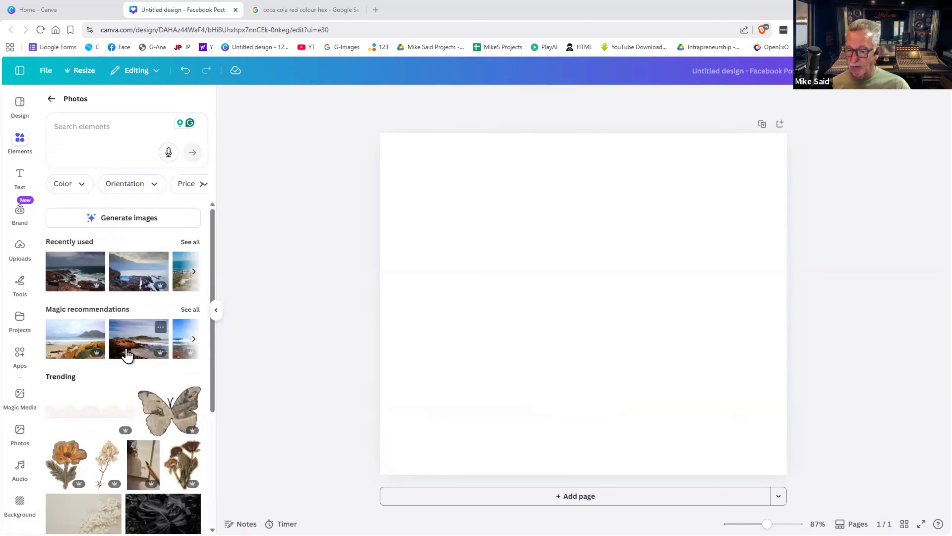
scroll(126, 349, "down", 8)
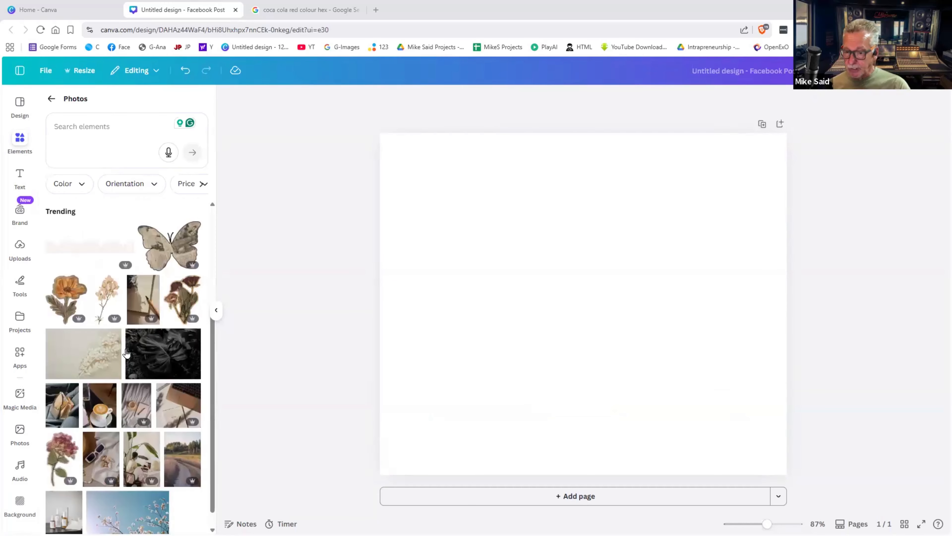
scroll(127, 349, "down", 7)
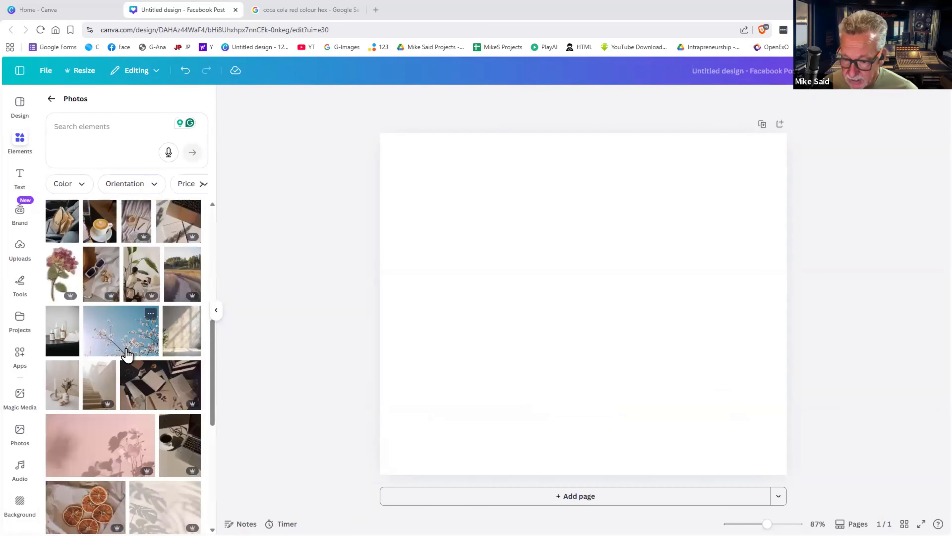
scroll(130, 337, "up", 15)
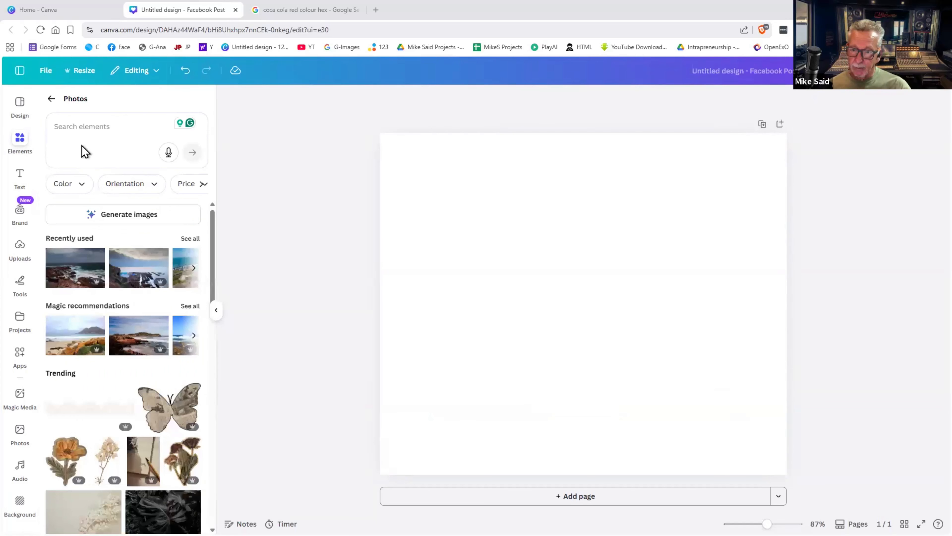
left_click(74, 127)
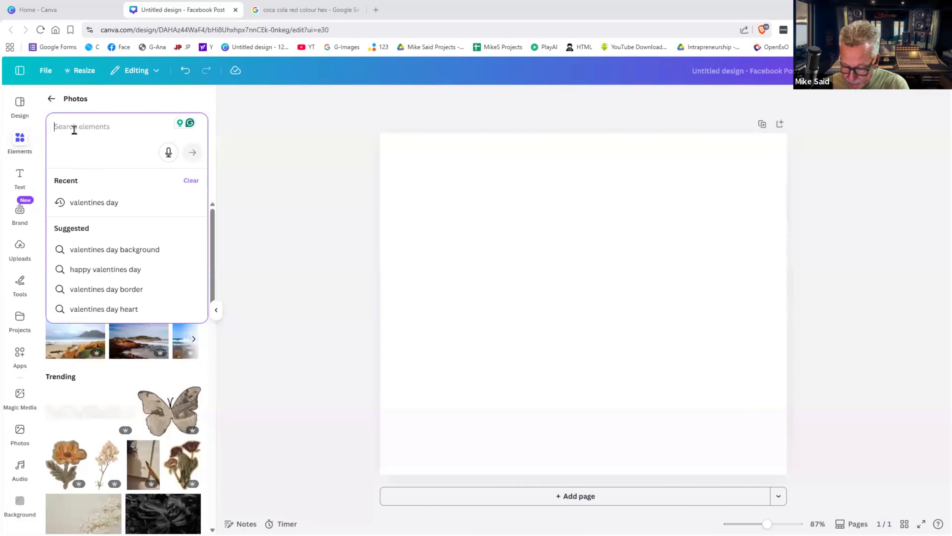
type("valent")
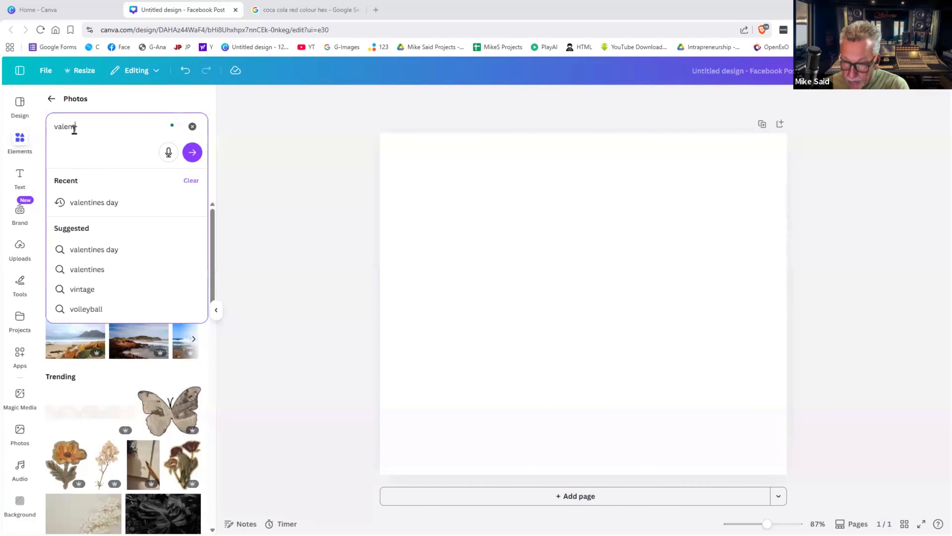
type("ine")
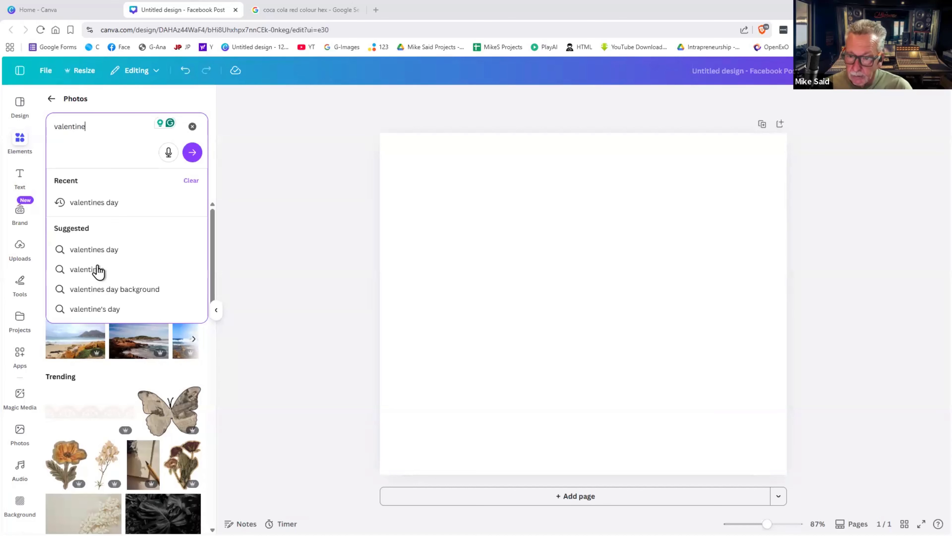
left_click(87, 269)
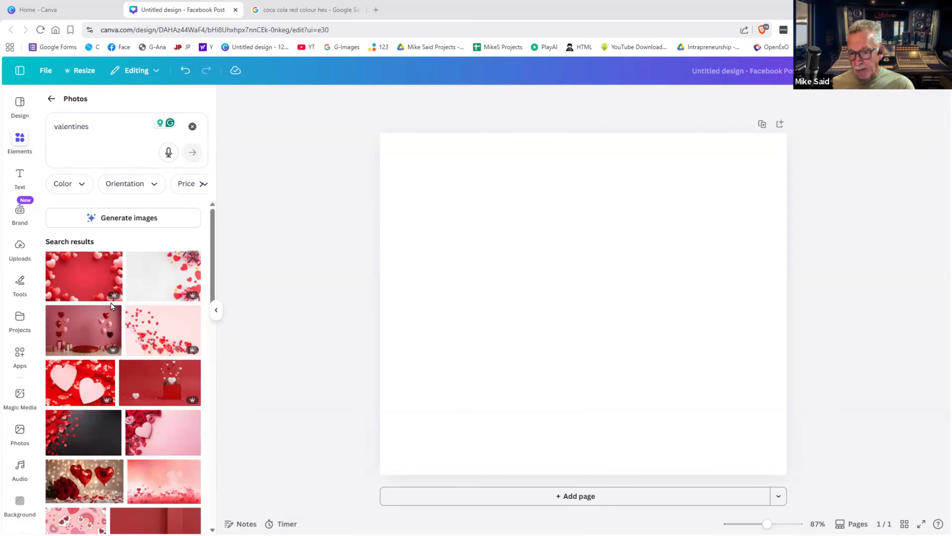
- Filter the photo results by price to Free, then include Pro too
mouse_move(115, 299)
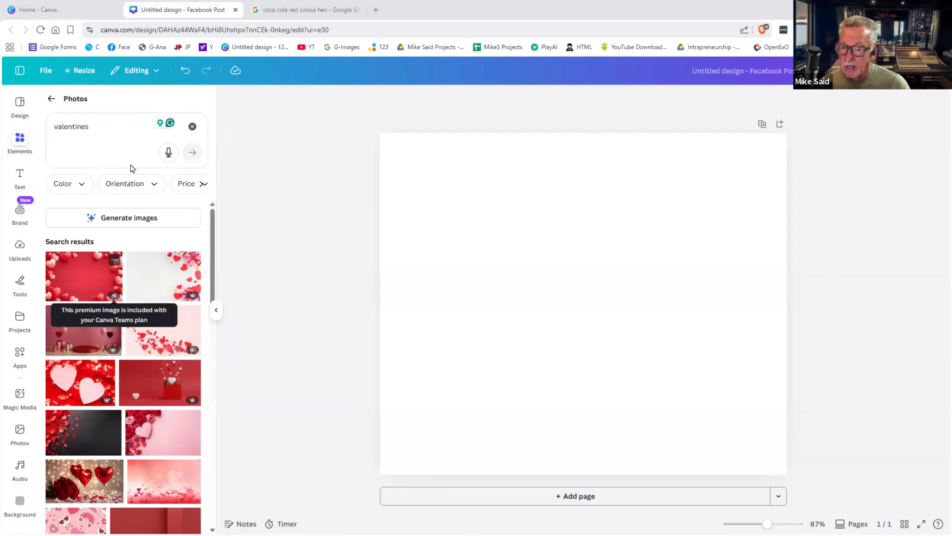
left_click(203, 185)
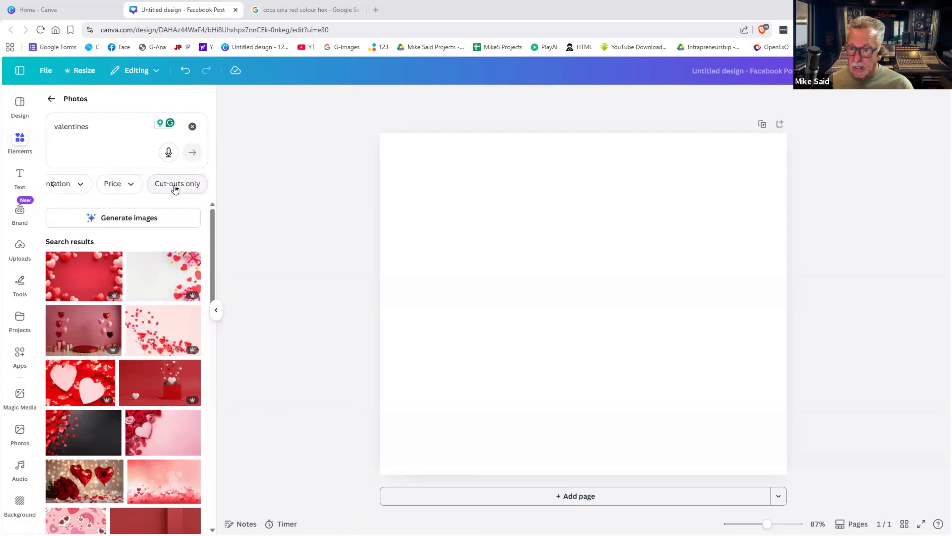
left_click(124, 187)
left_click(71, 212)
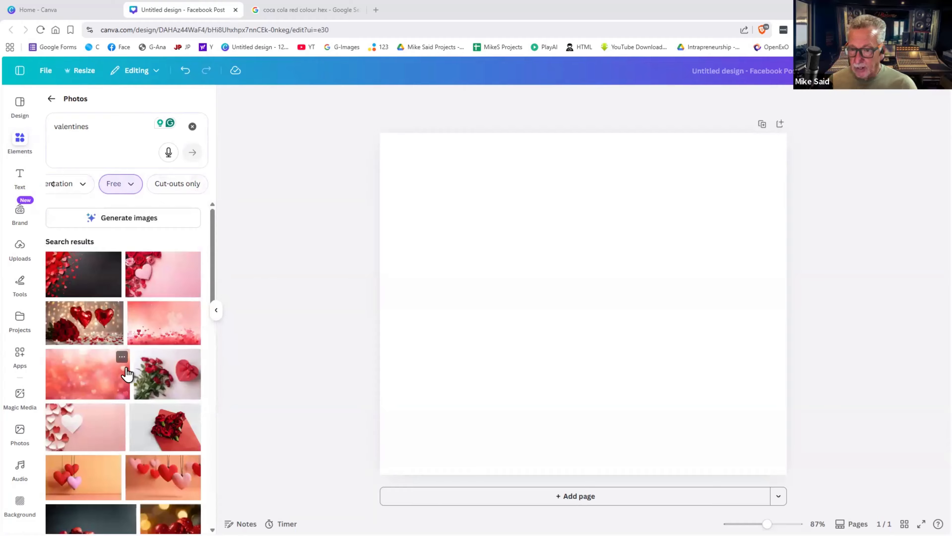
left_click(132, 188)
left_click(74, 227)
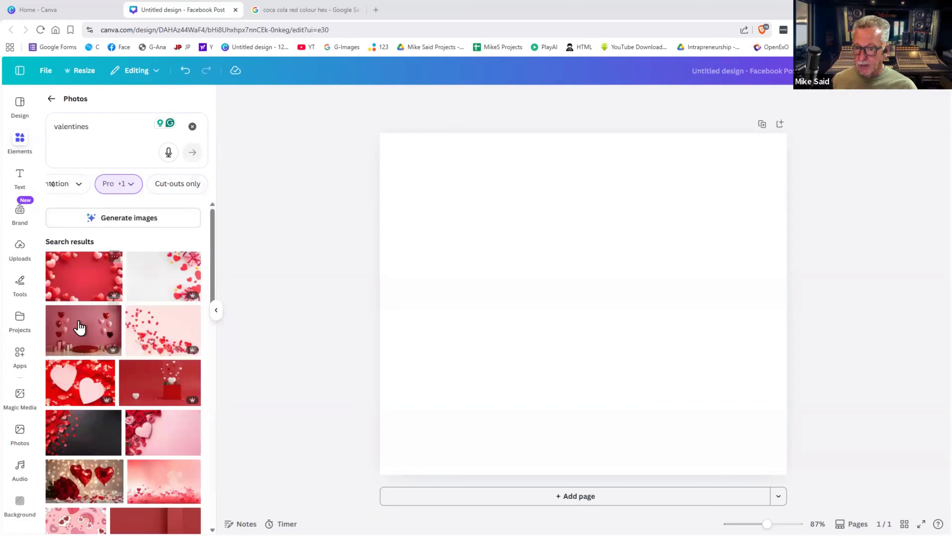
- Add the pink heart balloons photo and switch the Price filter back to Free only
left_click(80, 328)
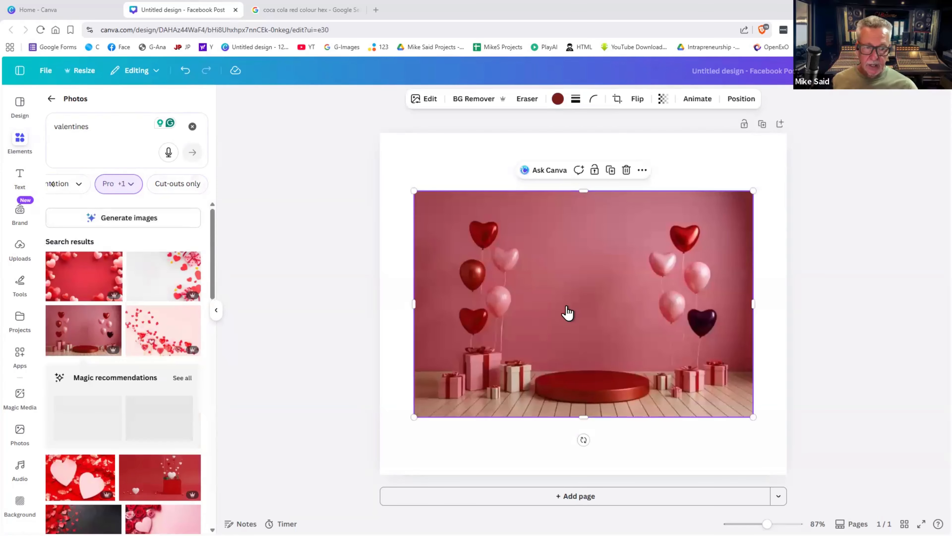
right_click(567, 306)
left_click(549, 297)
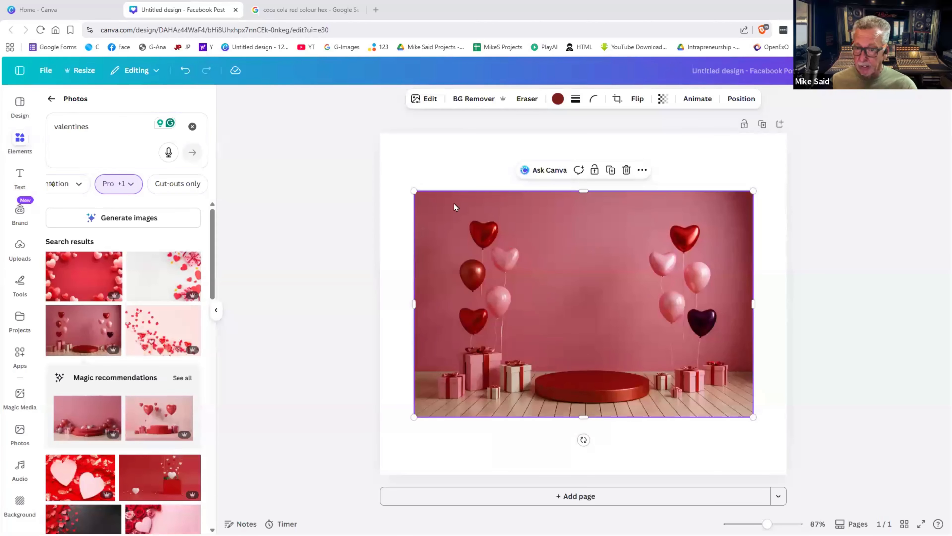
left_click(130, 184)
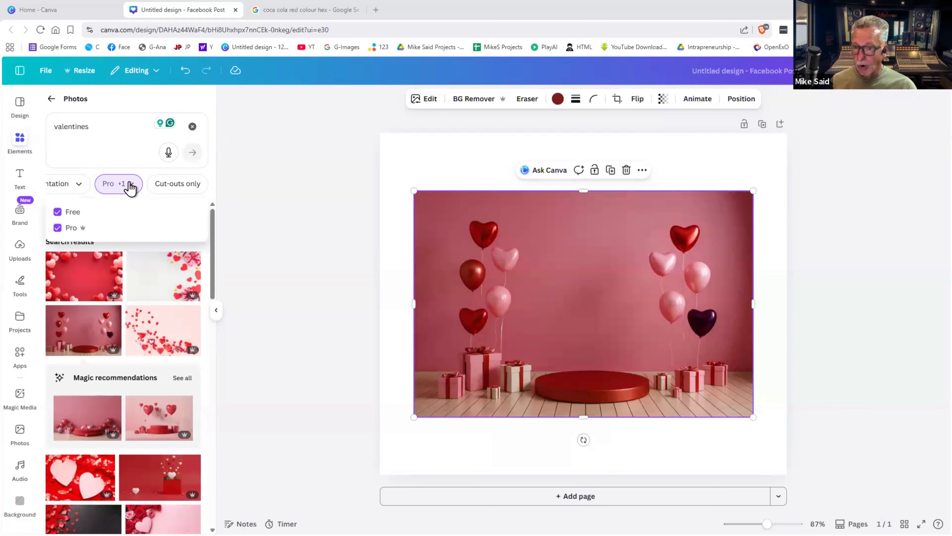
left_click(57, 228)
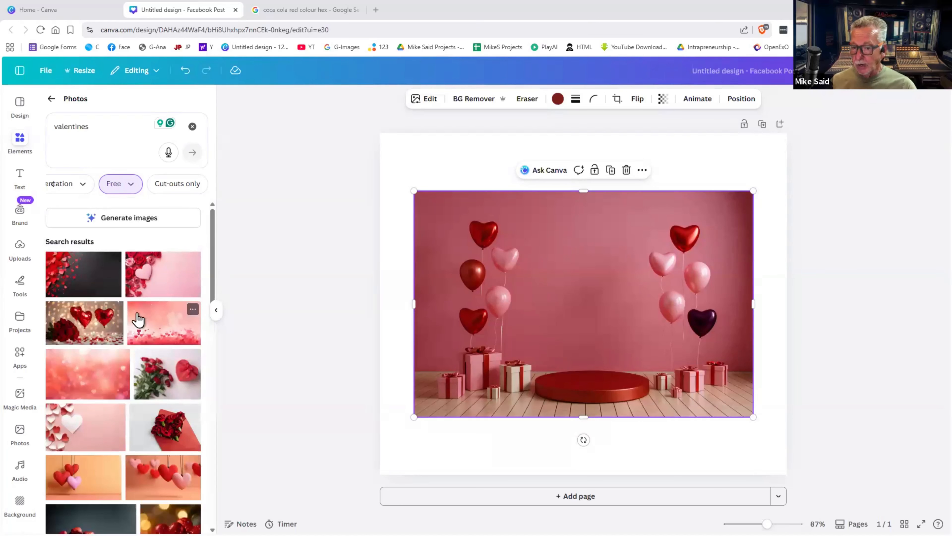
- Move and resize the balloons photo, then set it as the page background
mouse_move(472, 326)
left_mouse_down()
mouse_move(440, 269)
mouse_move(440, 329)
mouse_move(469, 330)
left_mouse_up()
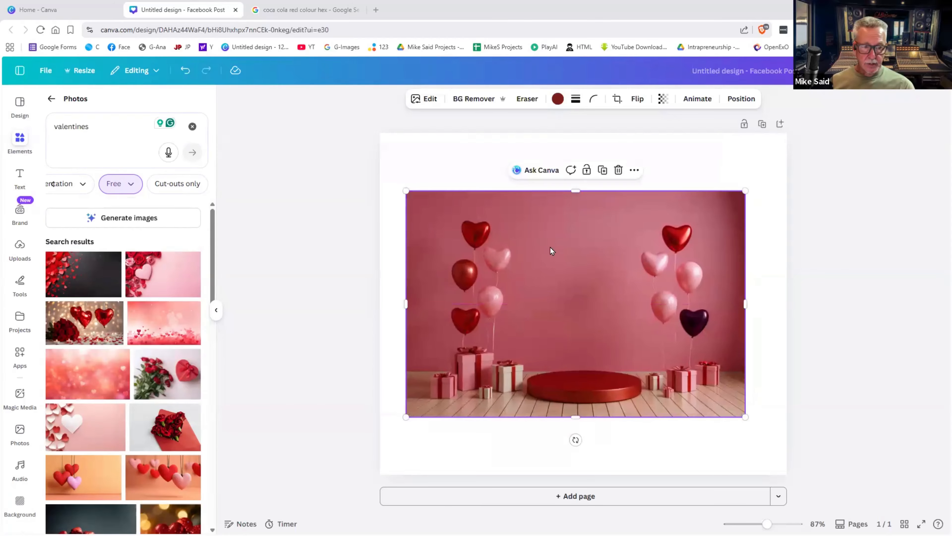
left_click_drag(550, 251, 499, 267)
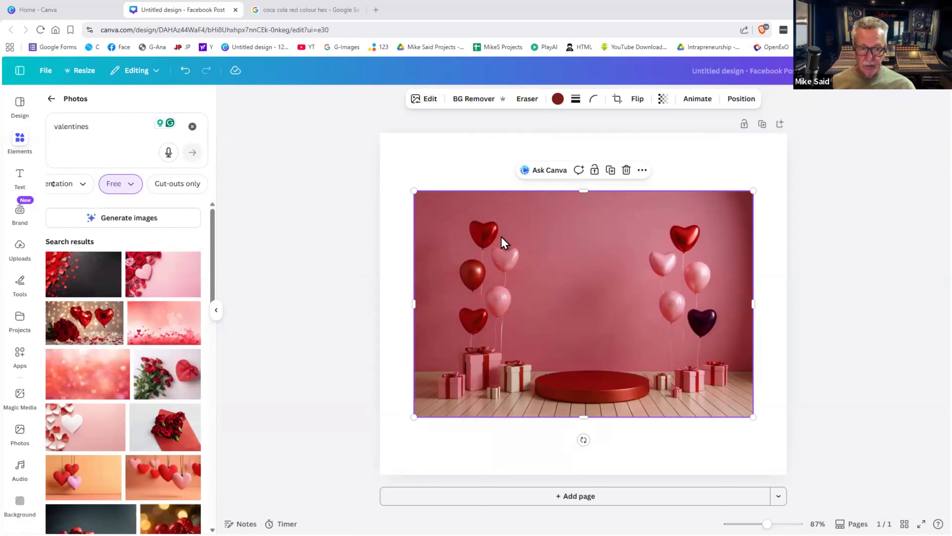
left_click(773, 224)
left_click(657, 242)
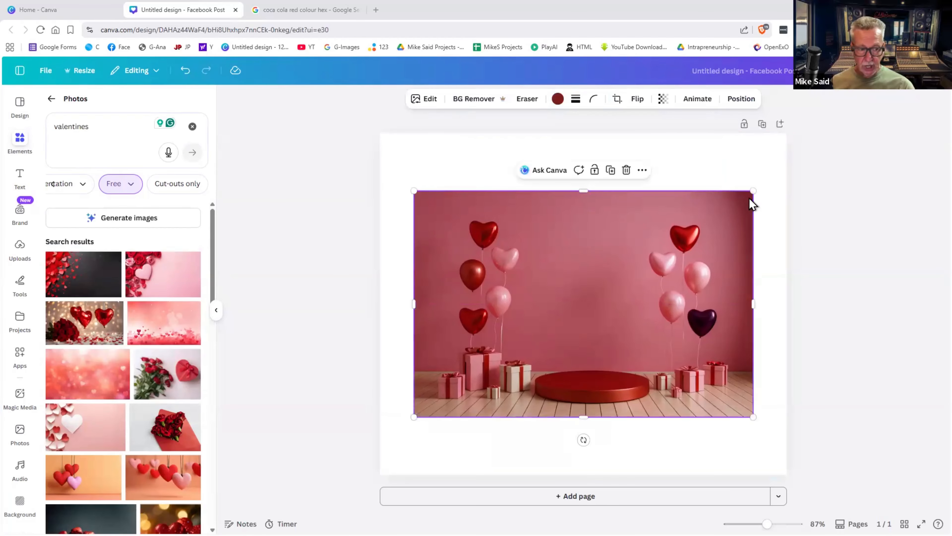
left_click_drag(753, 190, 714, 212)
left_click_drag(512, 236, 545, 265)
right_click(546, 269)
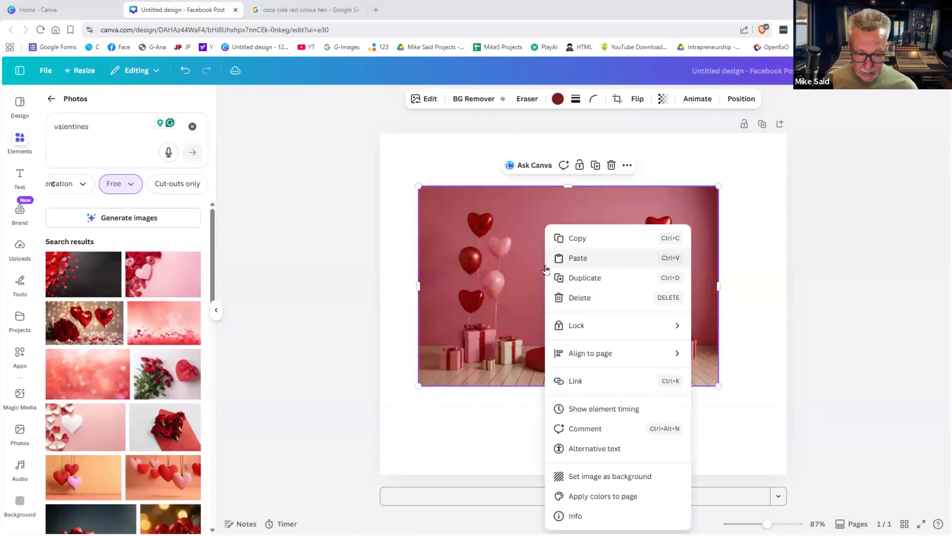
left_click(607, 481)
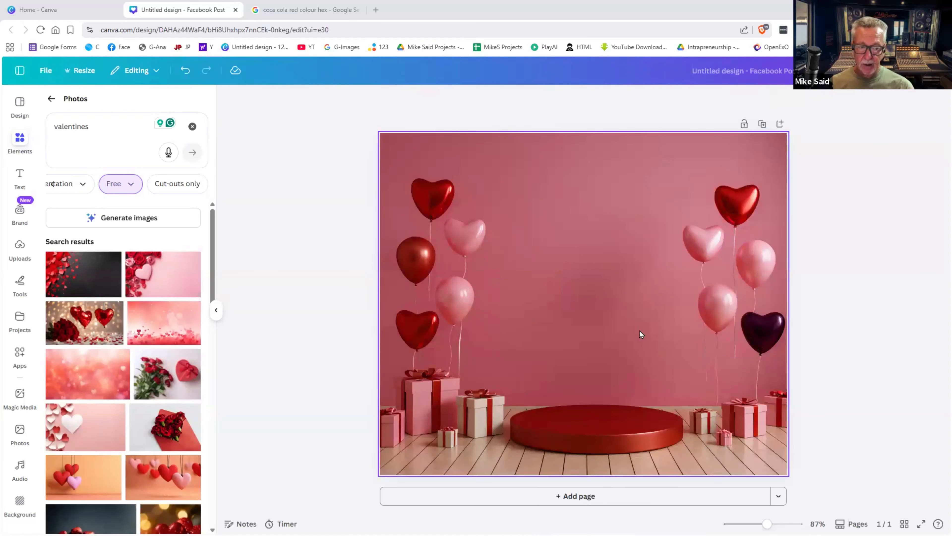
left_click(618, 322)
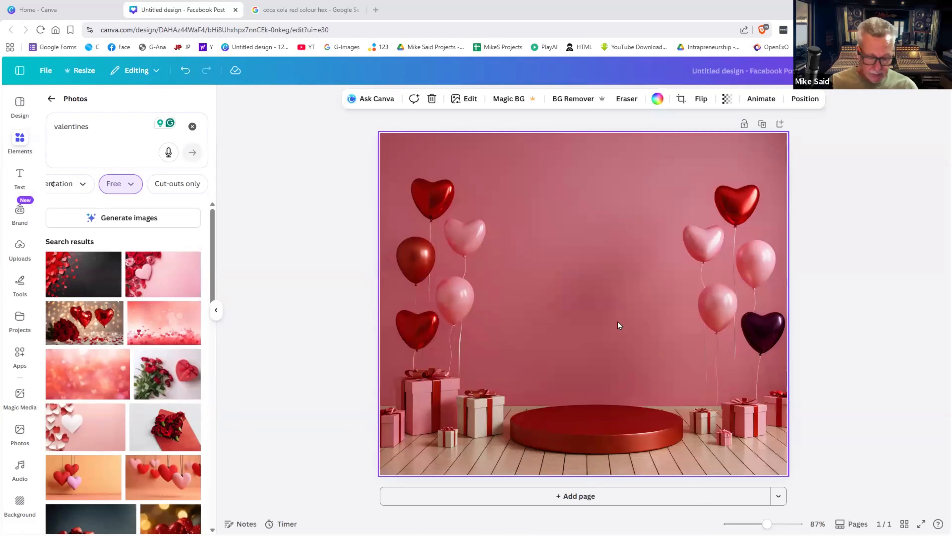
- Swap the balloons background for the roses and heart box photo, shifted slightly left
key("Delete")
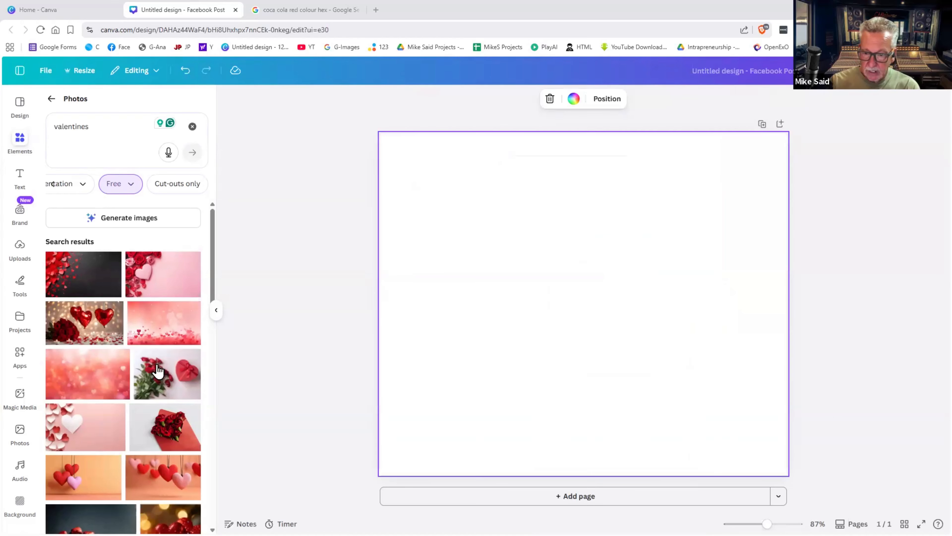
left_click(157, 370)
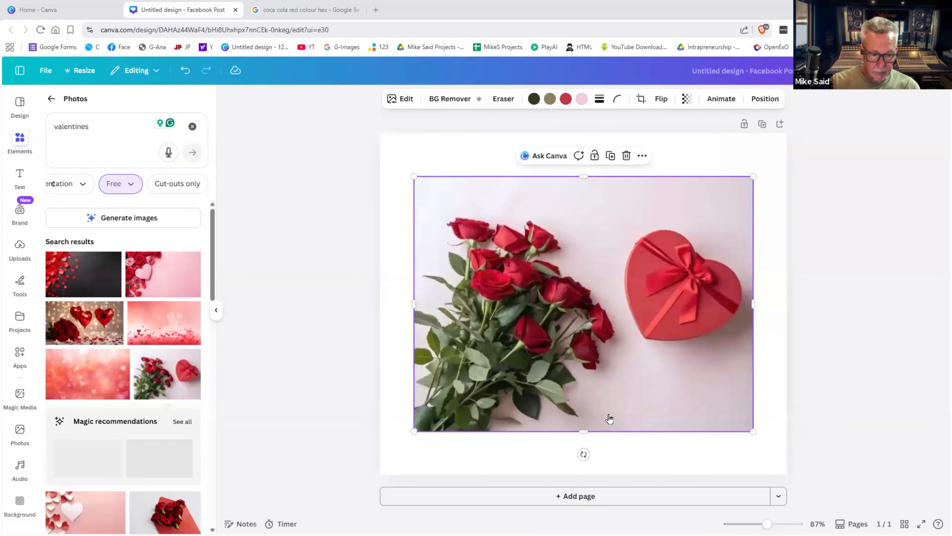
right_click(609, 419)
left_click(628, 477)
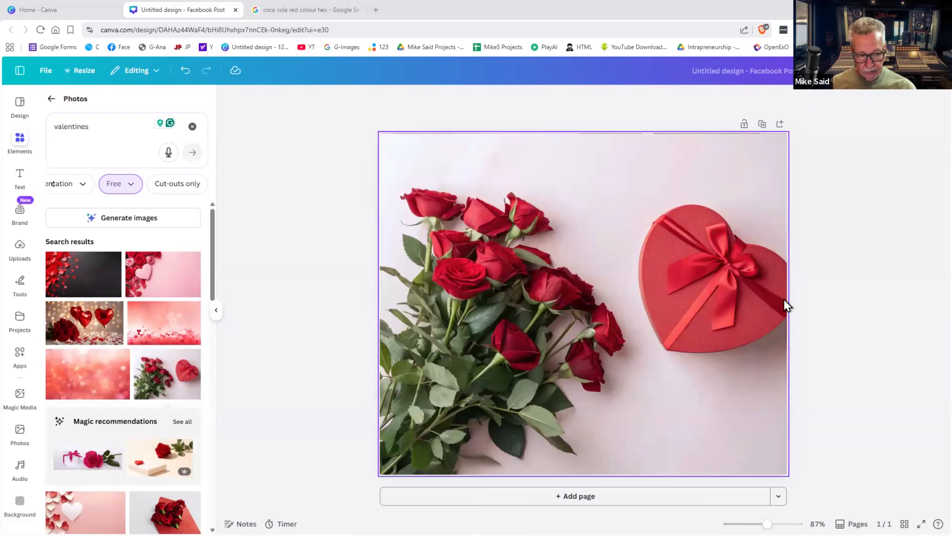
left_click(670, 298)
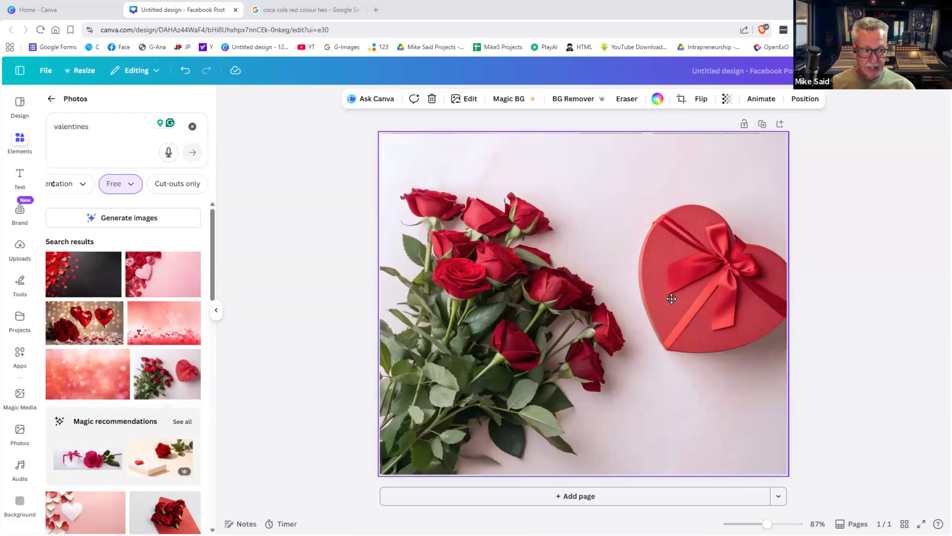
double_click(661, 298)
mouse_move(637, 299)
left_mouse_down()
mouse_move(668, 298)
mouse_move(653, 298)
left_mouse_up()
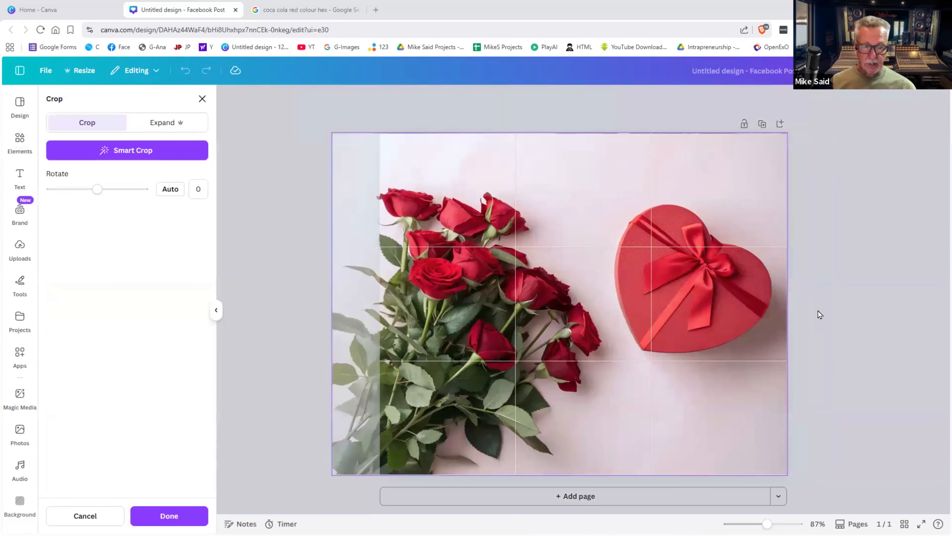
left_click(818, 311)
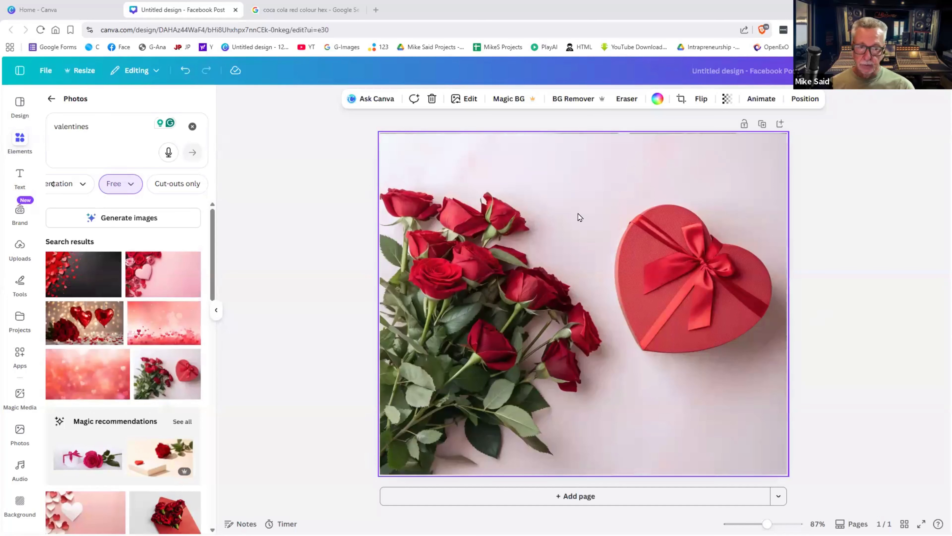
- Detach the roses photo from the background, shrink it and centre it on the page
right_click(581, 224)
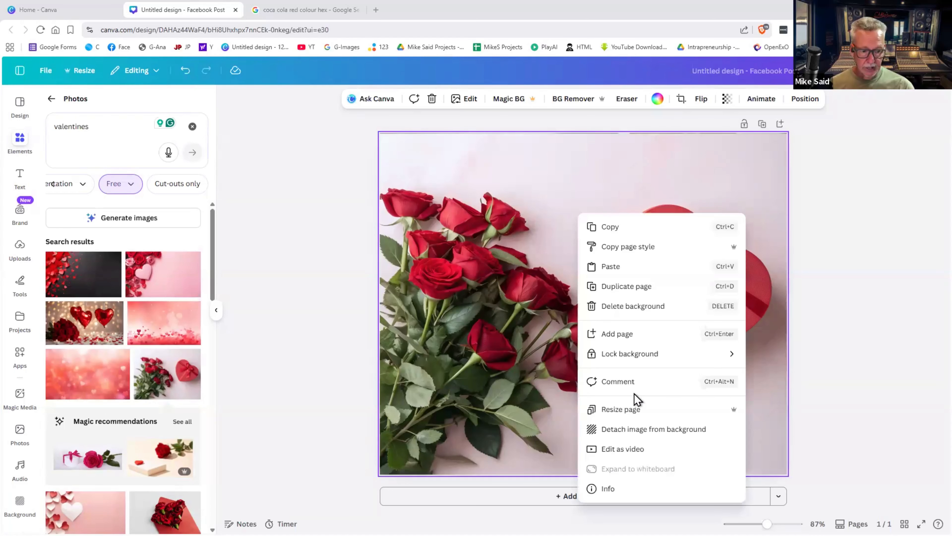
left_click(639, 430)
left_click_drag(634, 299, 603, 269)
left_click_drag(718, 388, 621, 308)
left_click_drag(586, 284, 642, 329)
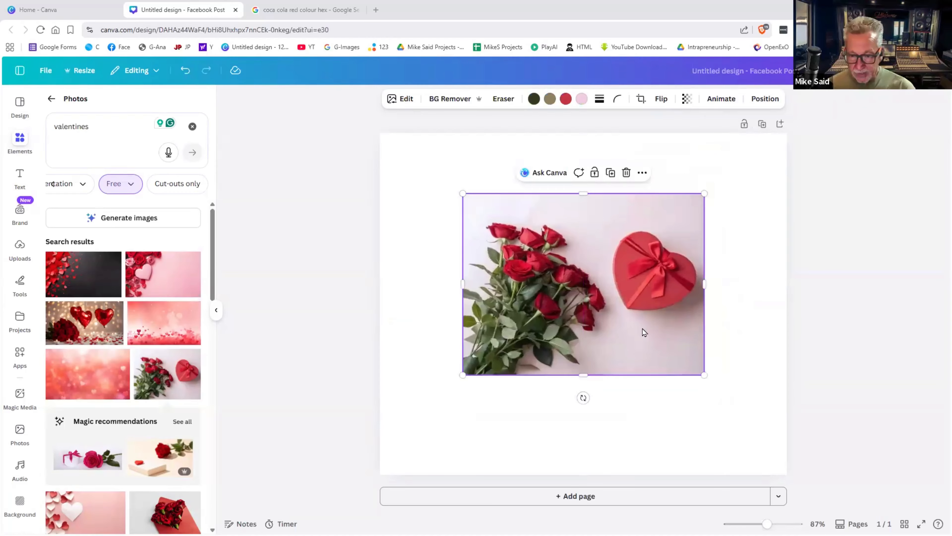
- Remove the roses photo's backdrop and make the page dark gray neon pink
left_click(451, 100)
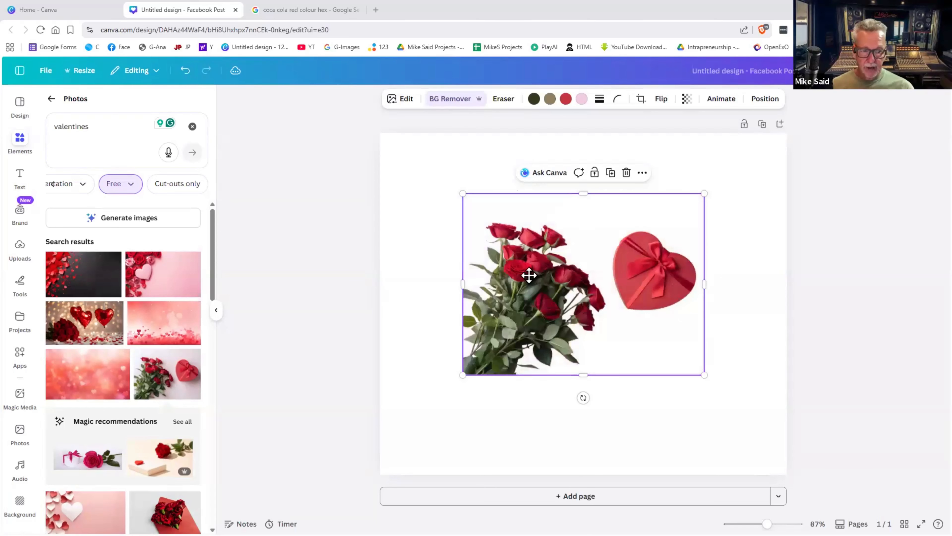
left_click_drag(529, 274, 678, 273)
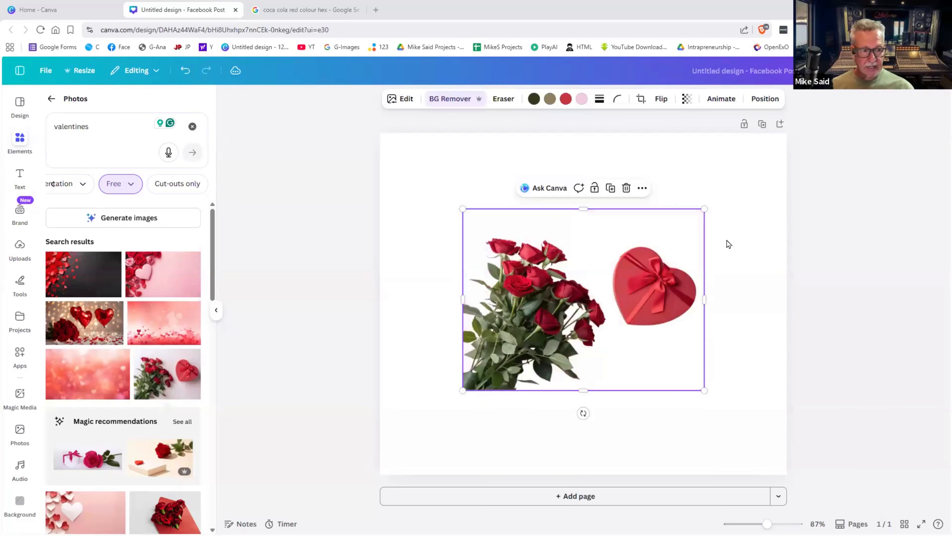
left_click(728, 244)
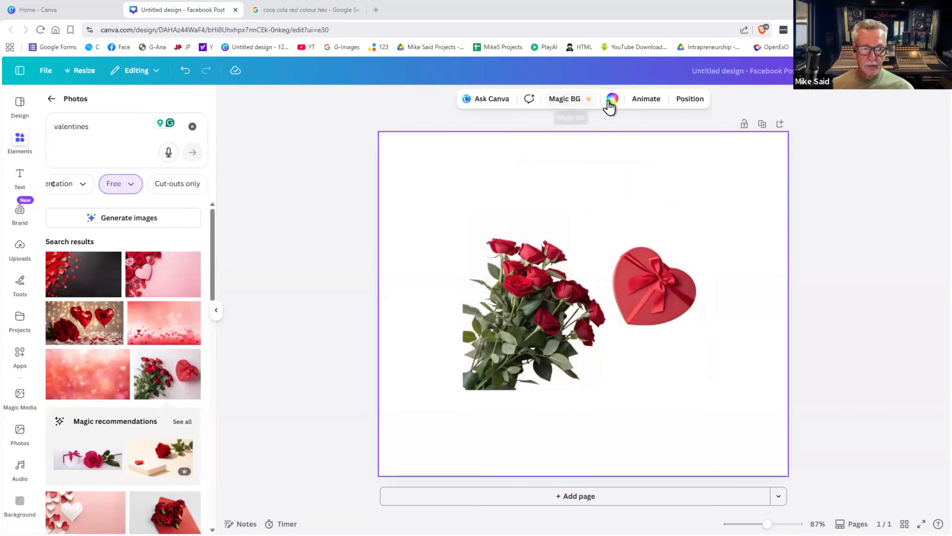
left_click(610, 104)
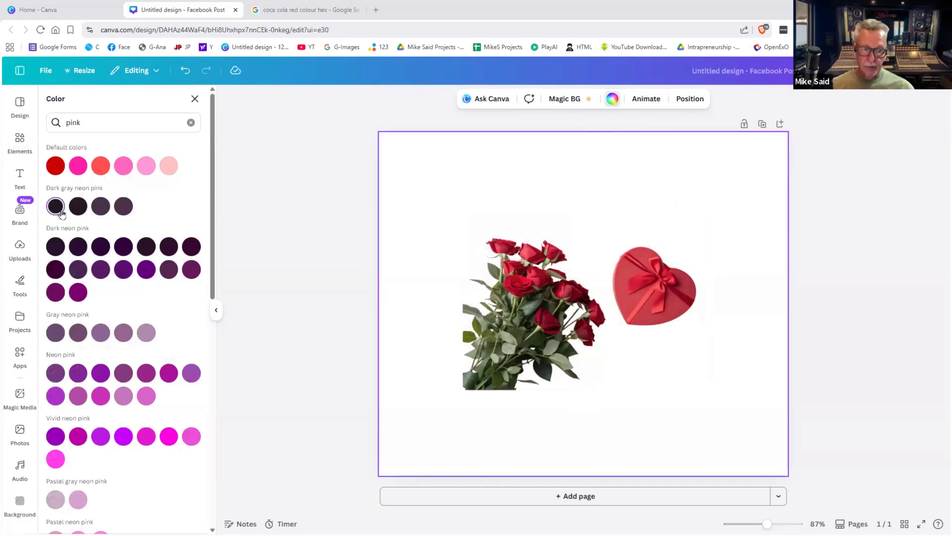
left_click(56, 207)
- Enlarge the roses photo toward the bottom-left, then undo the changes
left_click(463, 388)
left_click_drag(461, 390, 373, 460)
left_click_drag(428, 421, 425, 442)
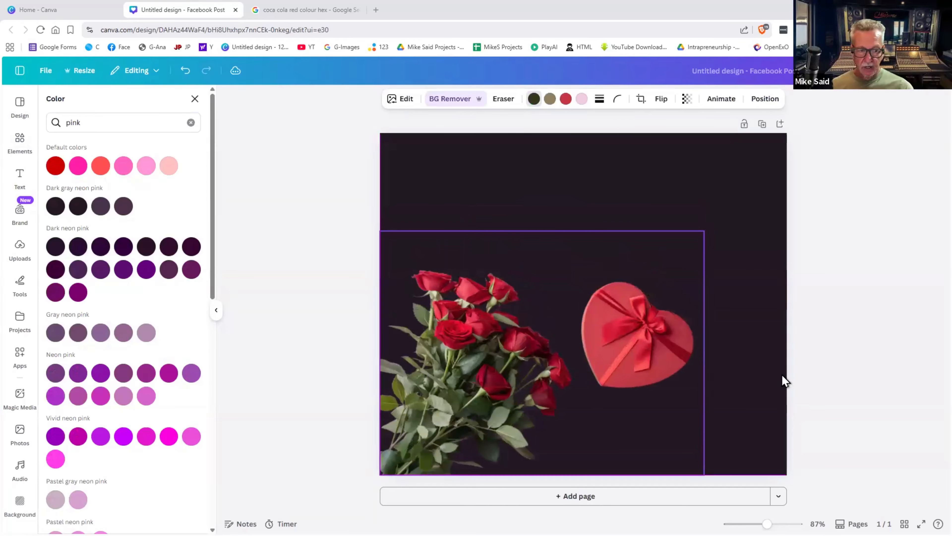
left_click(782, 378)
left_click(641, 356)
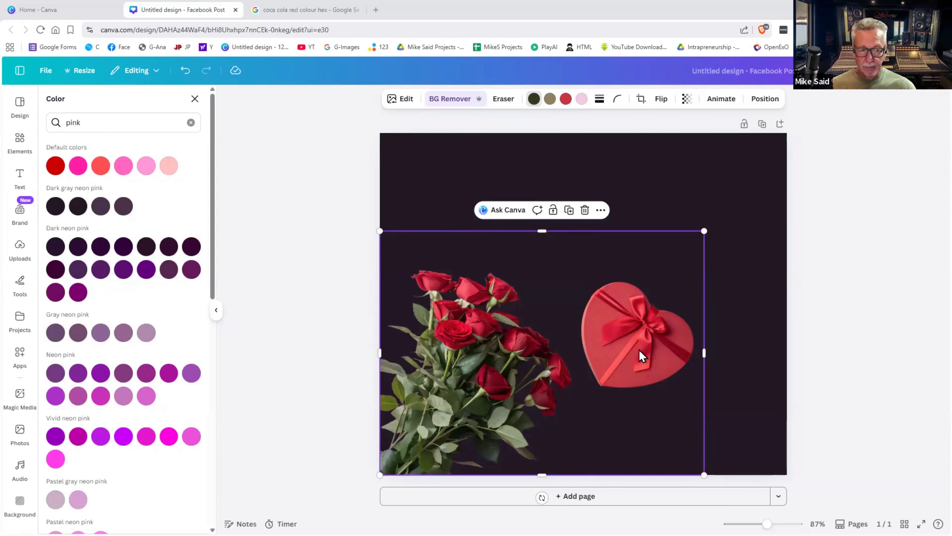
left_click_drag(663, 309, 674, 300)
key("ctrl+z")
key("ctrl+z")
key("ctrl+z")
key("ctrl+z")
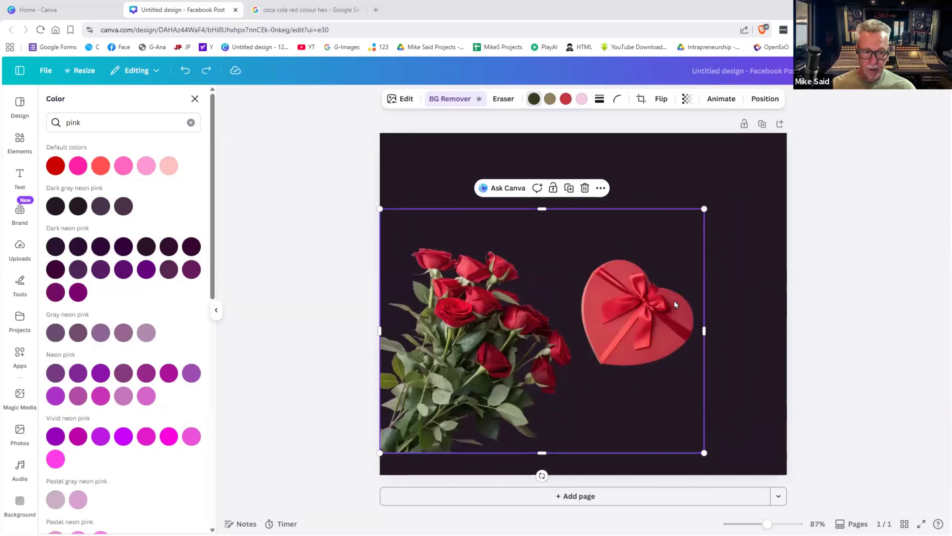
- Undo the background removal, test a few placements of the roses photo, then delete it
key("ctrl+z")
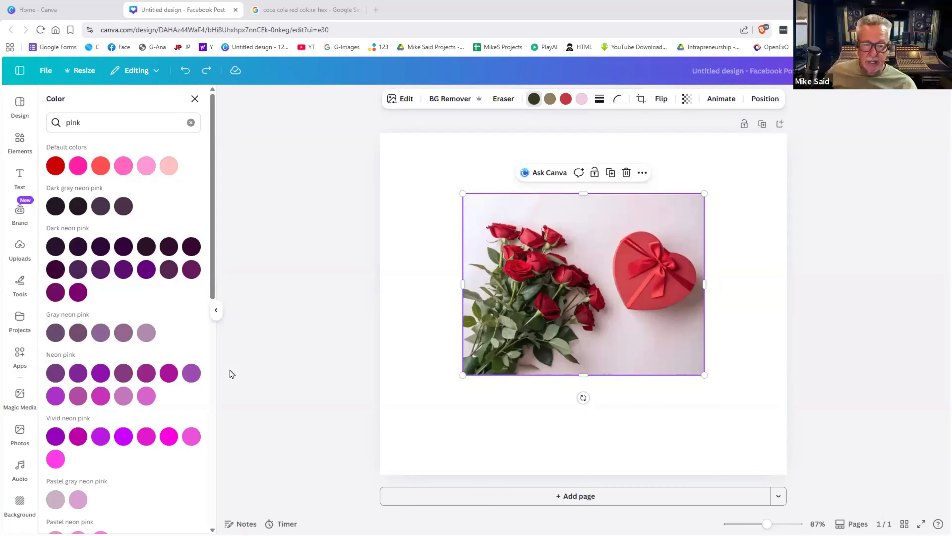
left_click_drag(536, 259, 537, 277)
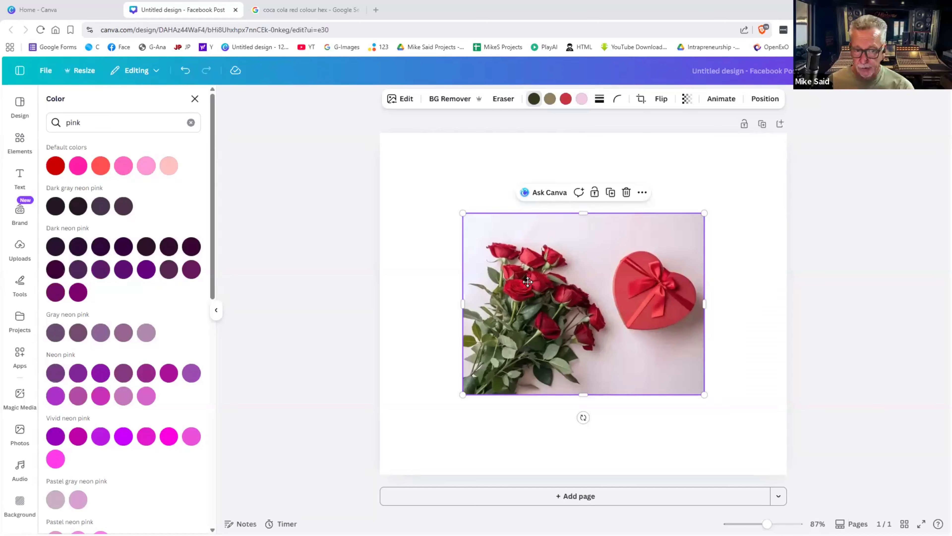
left_click_drag(524, 279, 394, 173)
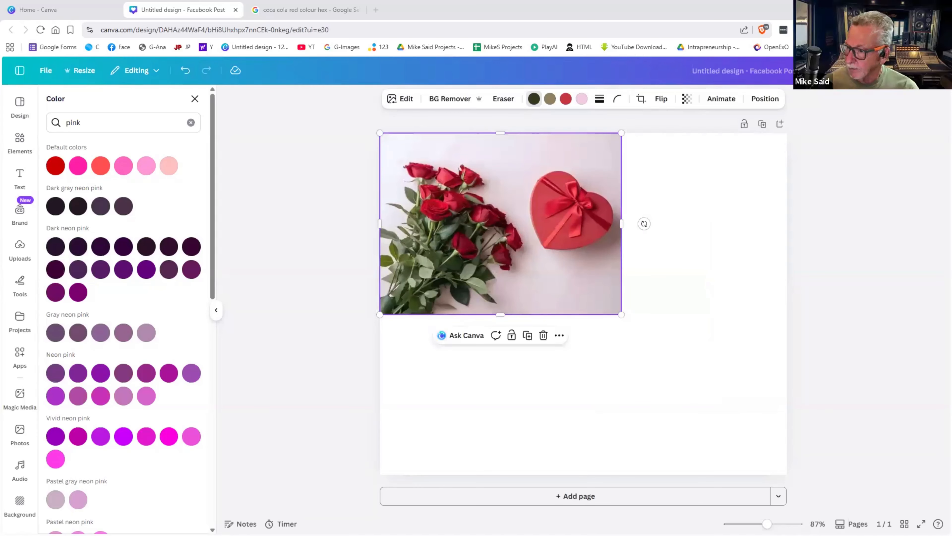
left_click_drag(469, 252, 532, 322)
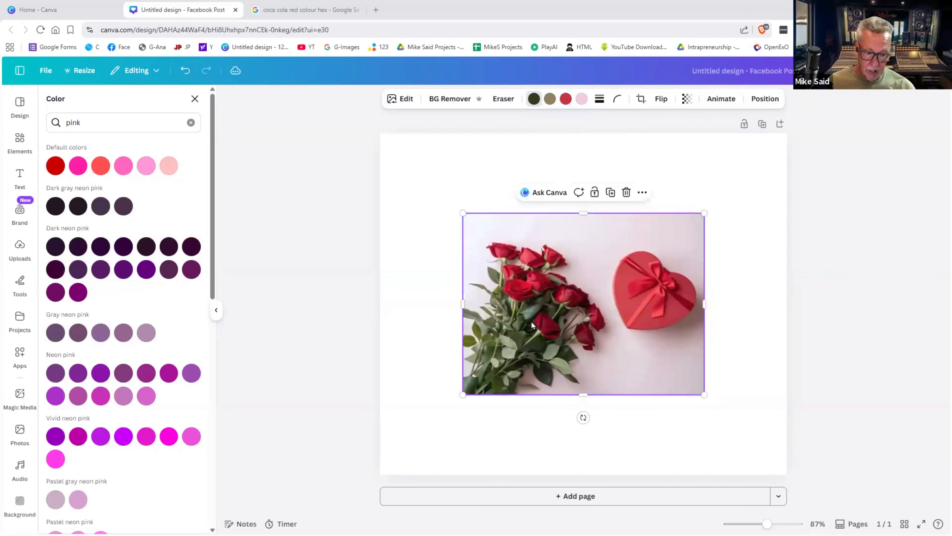
key("Delete")
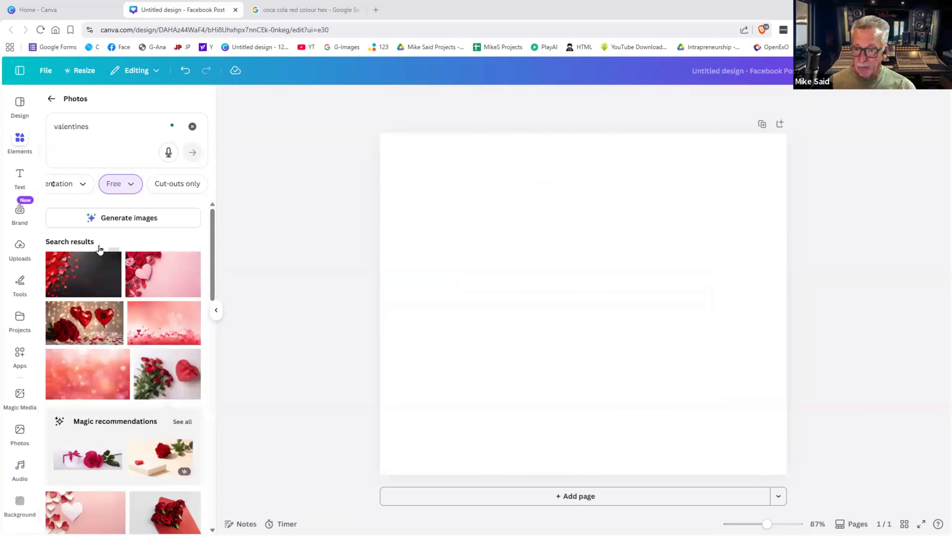
- Set the dark red hearts photo as the page background
key("ctrl+z")
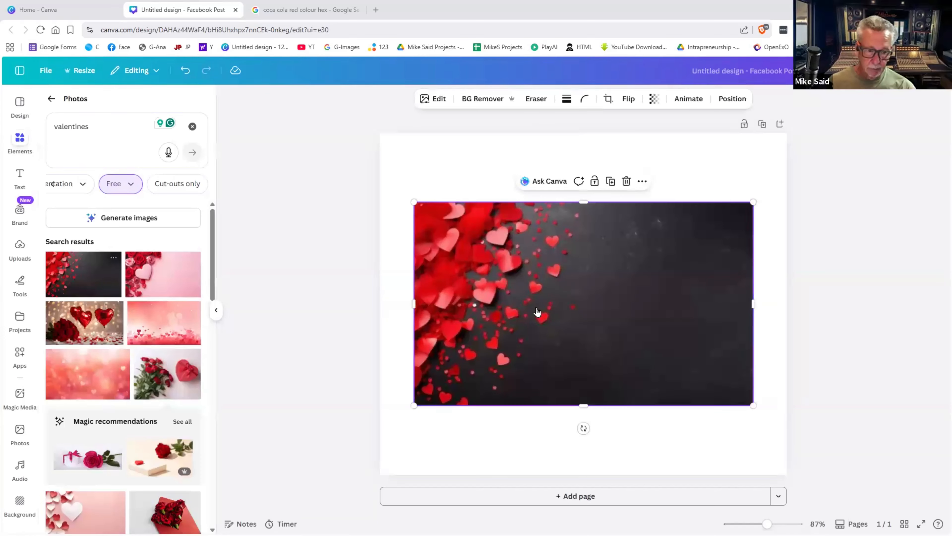
right_click(542, 328)
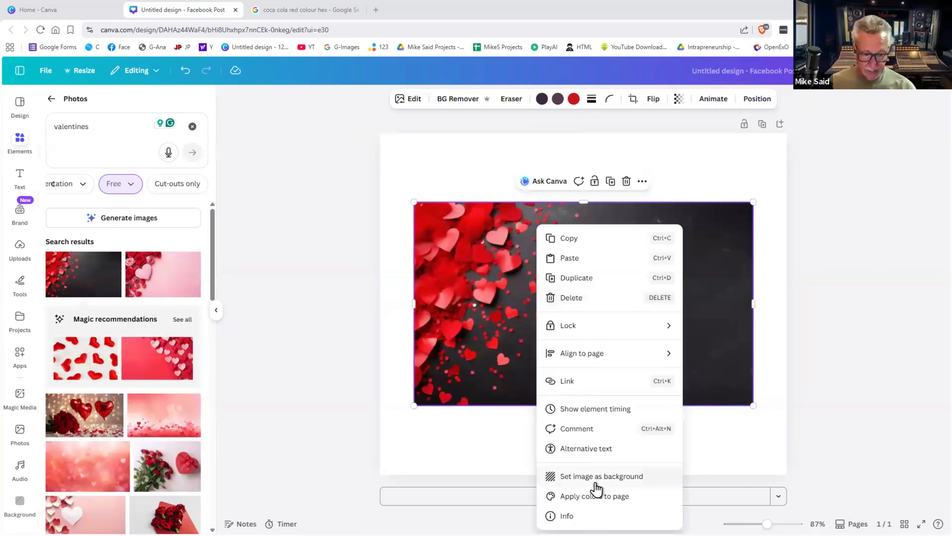
left_click(596, 476)
left_click(608, 378)
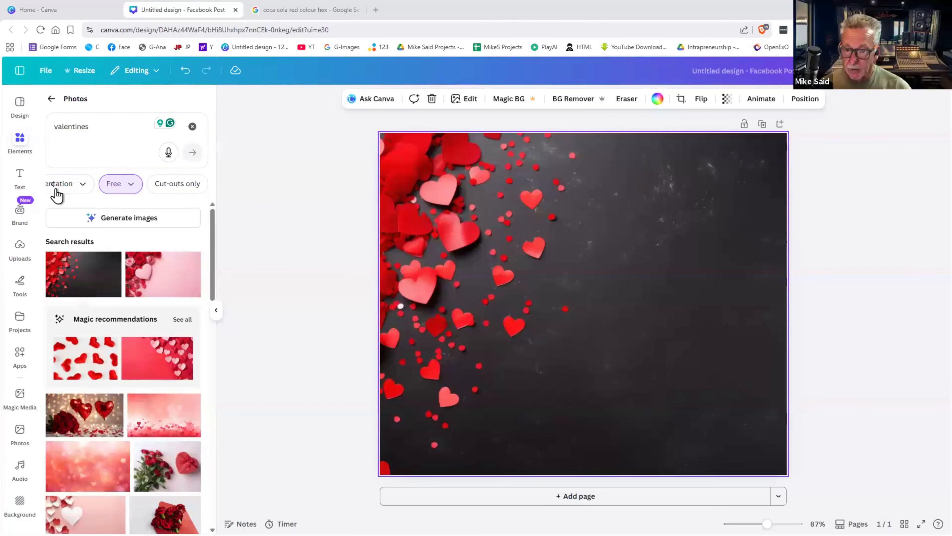
- Include Pro photos in the valentines photo results and browse them
scroll(120, 298, "down", 10)
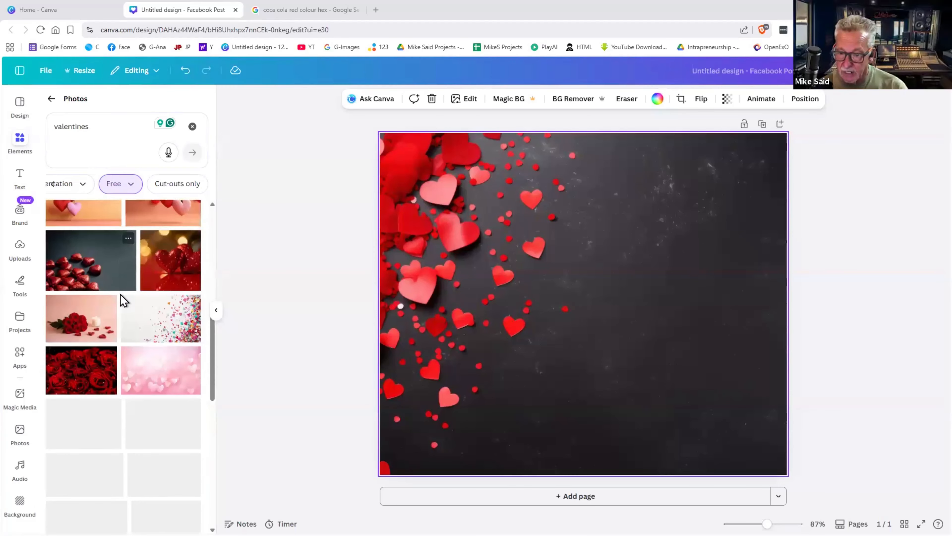
left_click(126, 187)
left_click(73, 230)
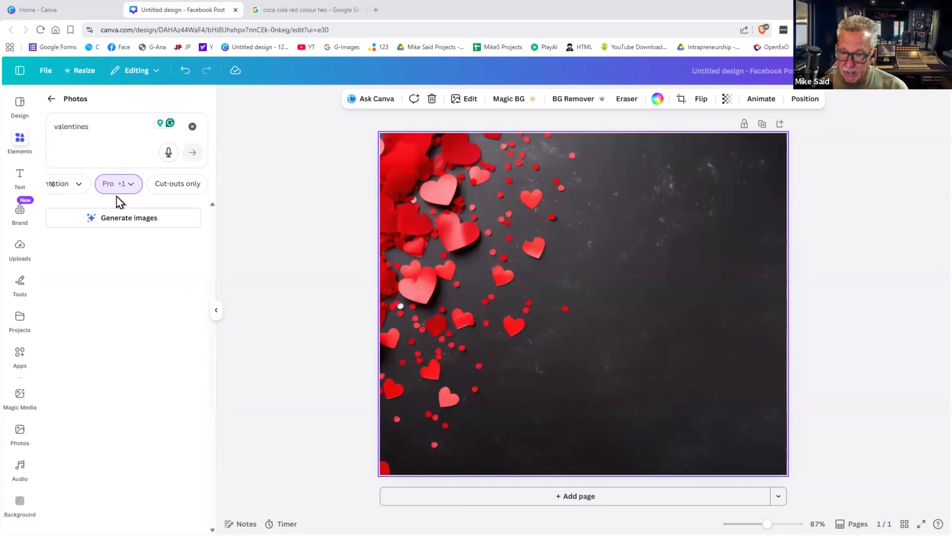
scroll(149, 306, "down", 8)
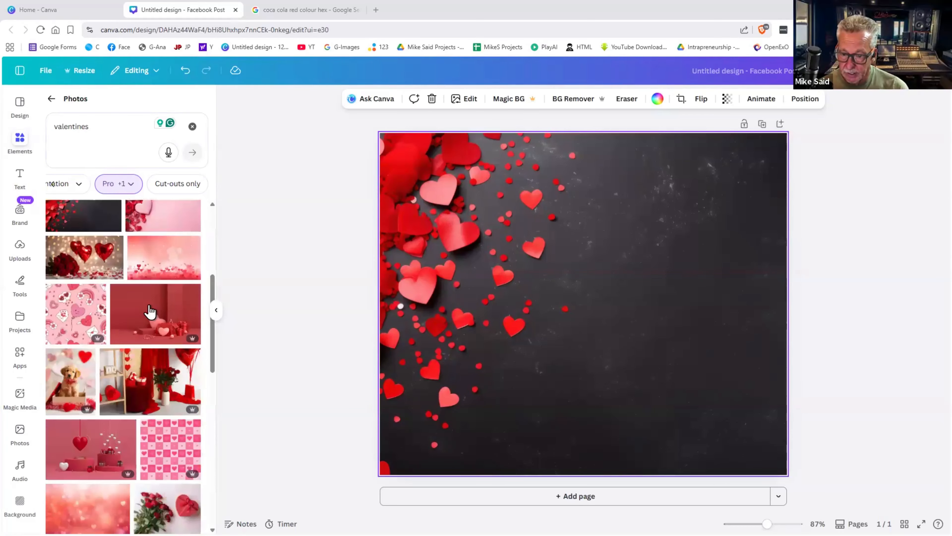
scroll(149, 310, "down", 5)
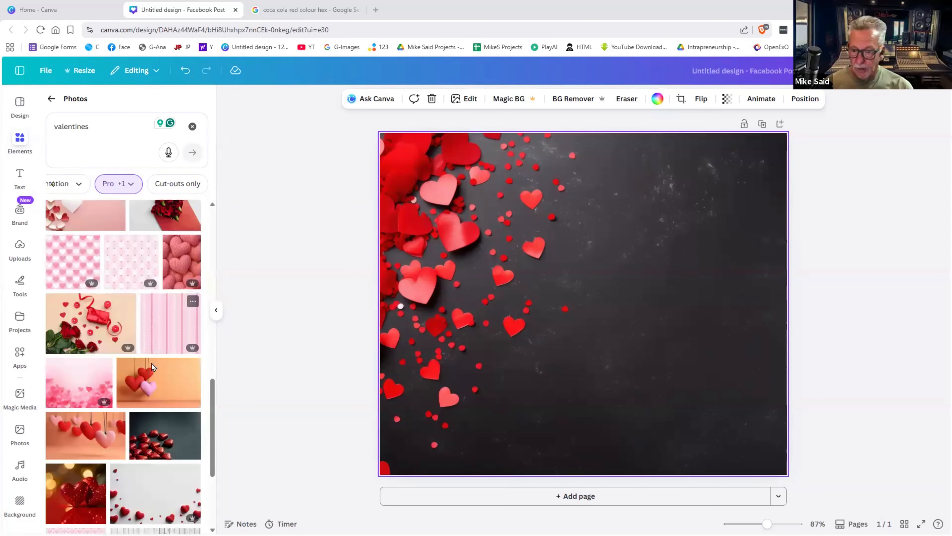
- Add the hanging red-and-pink hearts photo and remove its orange background
left_click(153, 385)
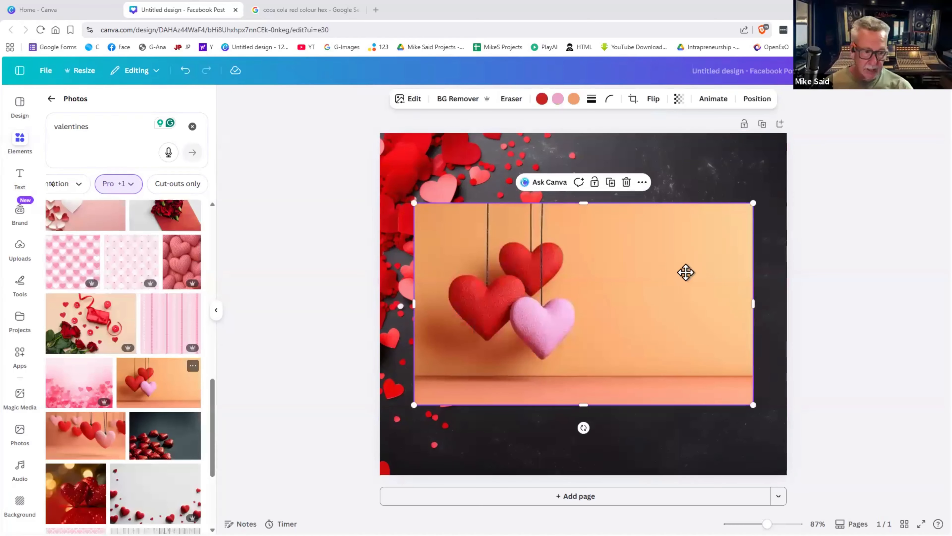
left_click_drag(689, 276, 769, 262)
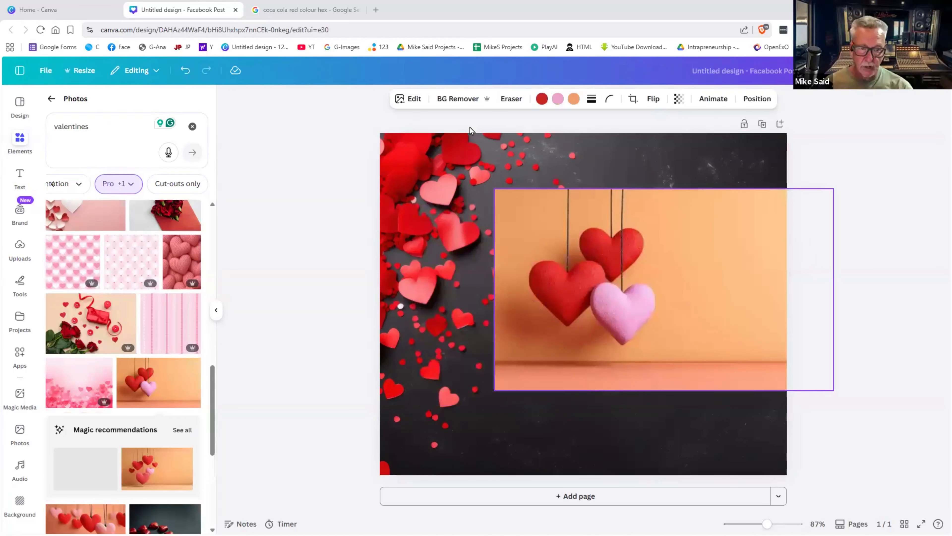
left_click(457, 98)
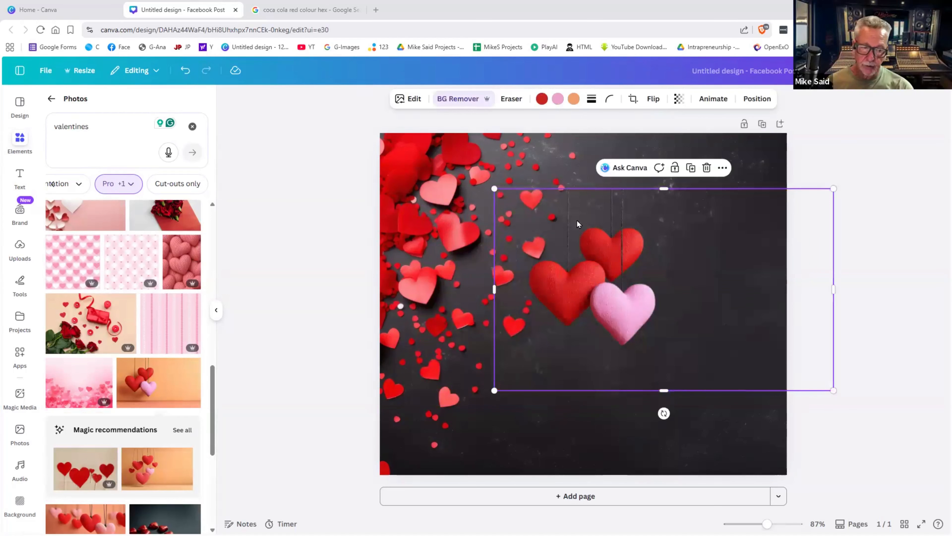
- Align the hanging-hearts cut-out to the page top and enlarge it along the right side
left_click_drag(638, 214, 704, 190)
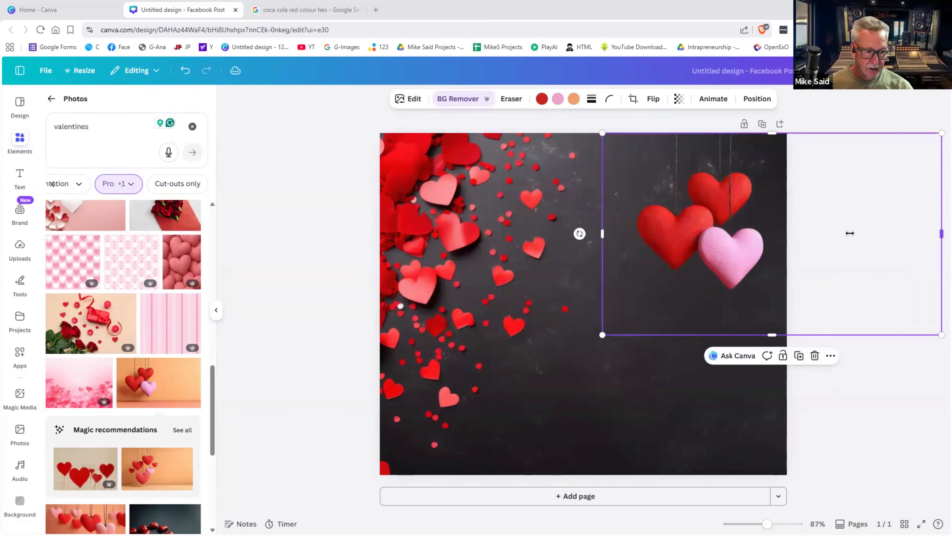
left_click_drag(850, 233, 787, 233)
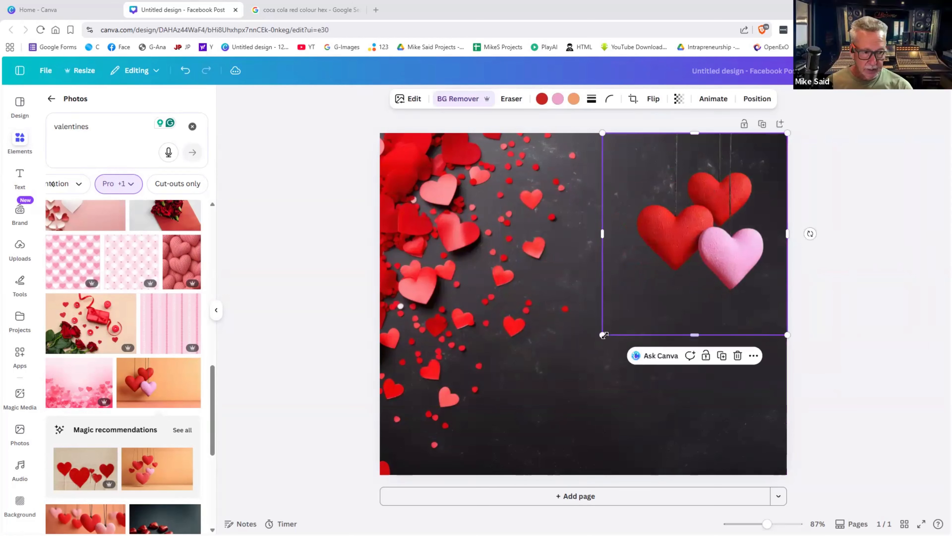
mouse_move(579, 367)
left_mouse_down()
mouse_move(572, 409)
mouse_move(525, 460)
mouse_move(592, 394)
mouse_move(596, 370)
left_mouse_up()
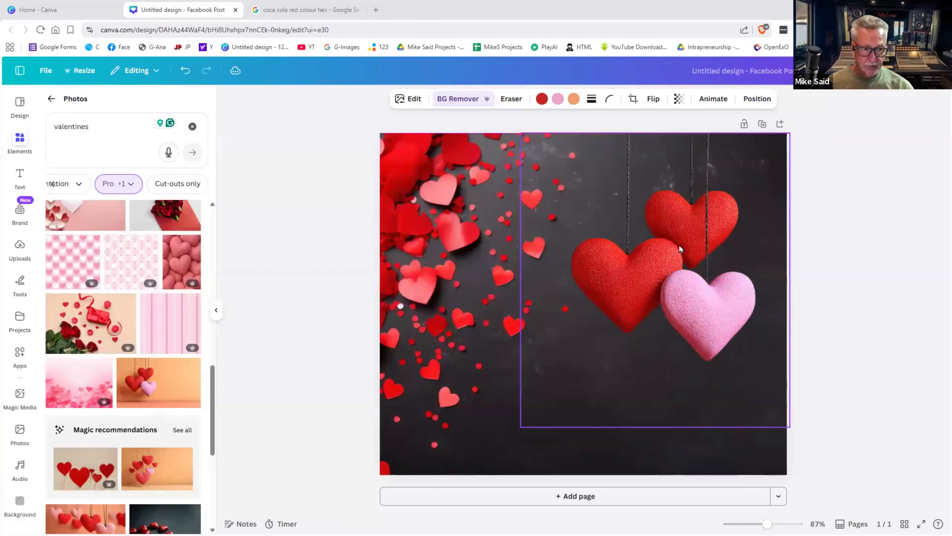
left_click_drag(649, 143, 714, 171)
left_click(681, 192)
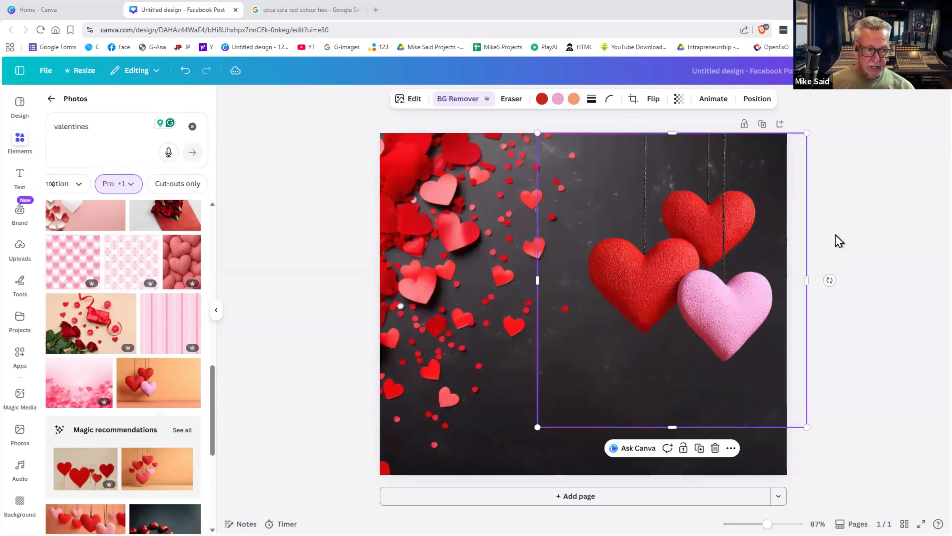
left_click(839, 241)
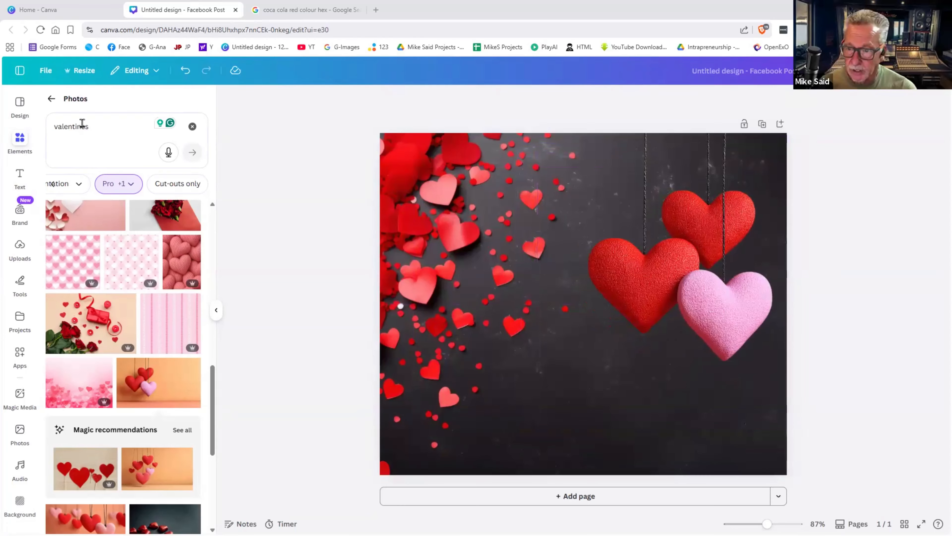
- Delete the dark hearts background and the hanging hearts photo
left_click(51, 99)
left_click(446, 297)
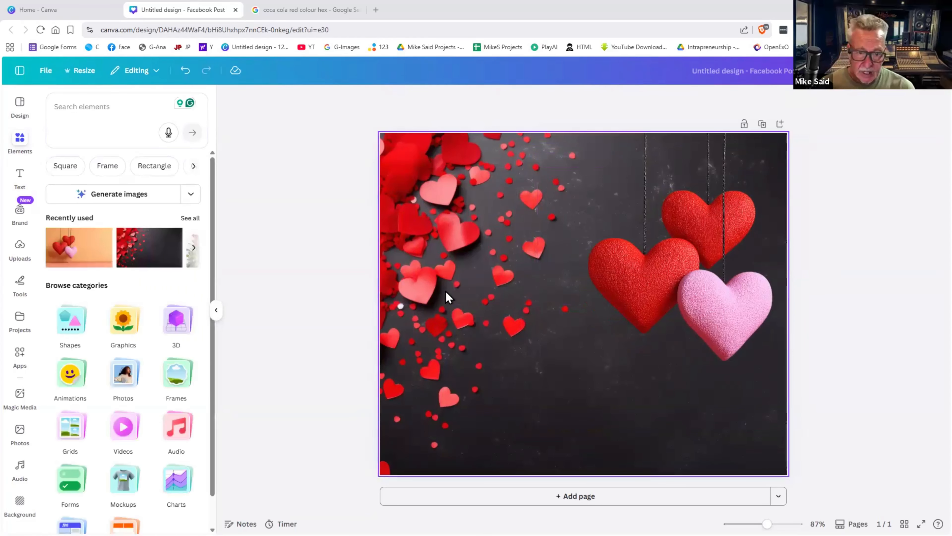
key("Delete")
left_click(677, 330)
key("Delete")
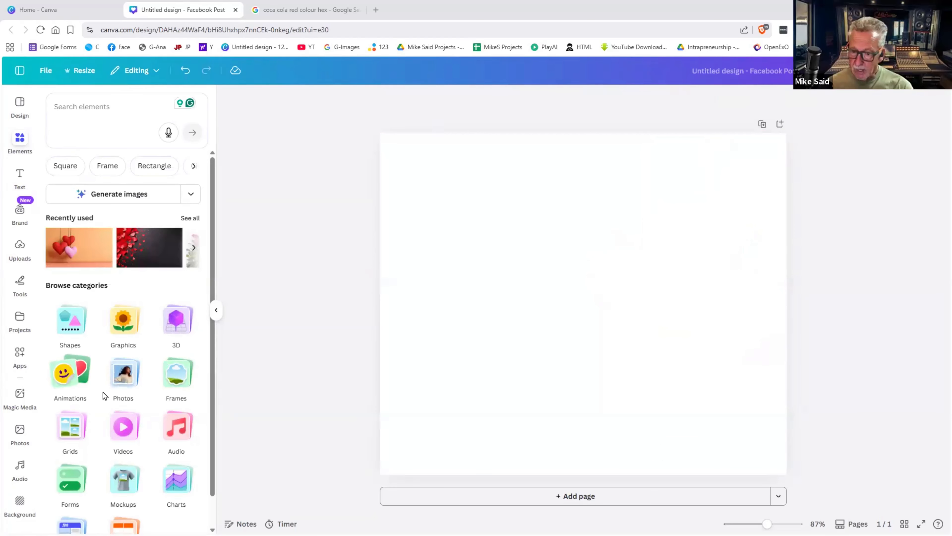
- Try a tilted polaroid frame from the Frames elements, then delete it
left_click(175, 372)
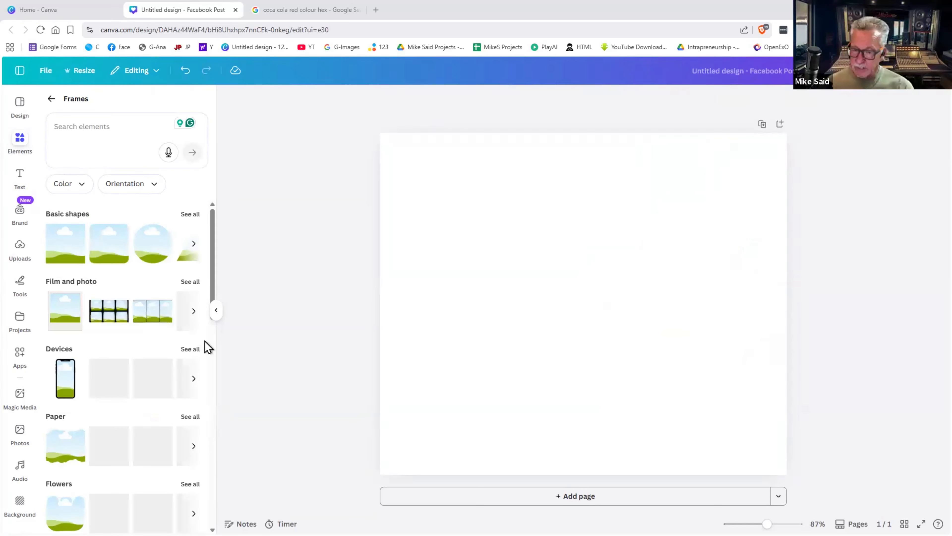
left_click(191, 281)
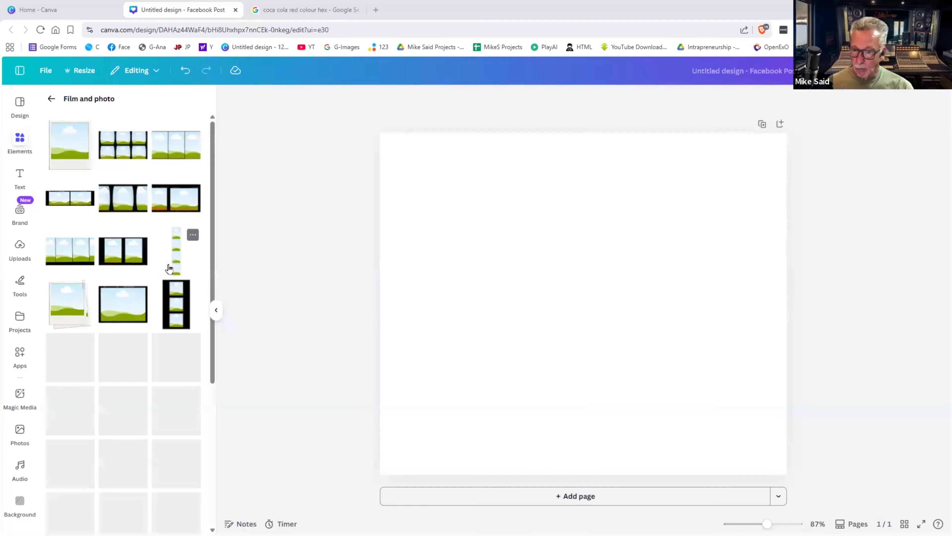
left_click(66, 155)
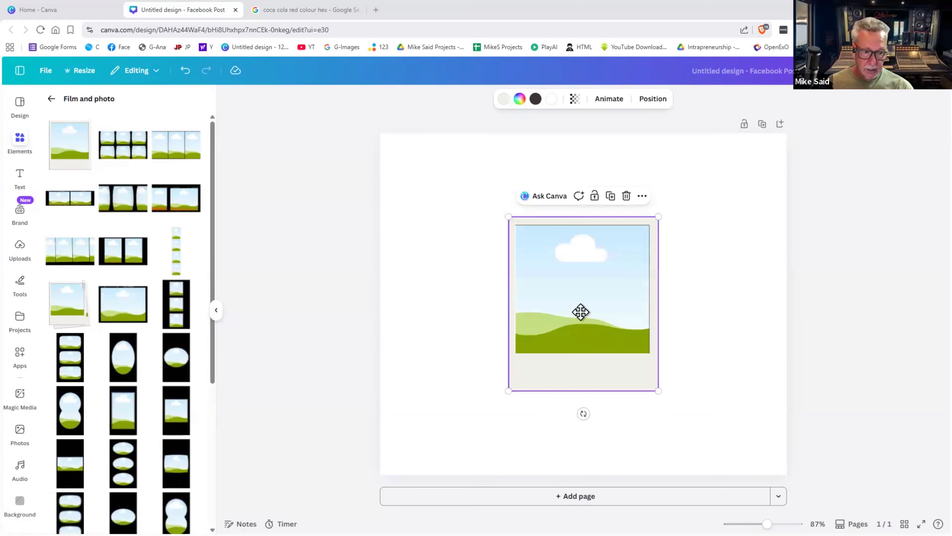
left_click_drag(580, 312, 582, 323)
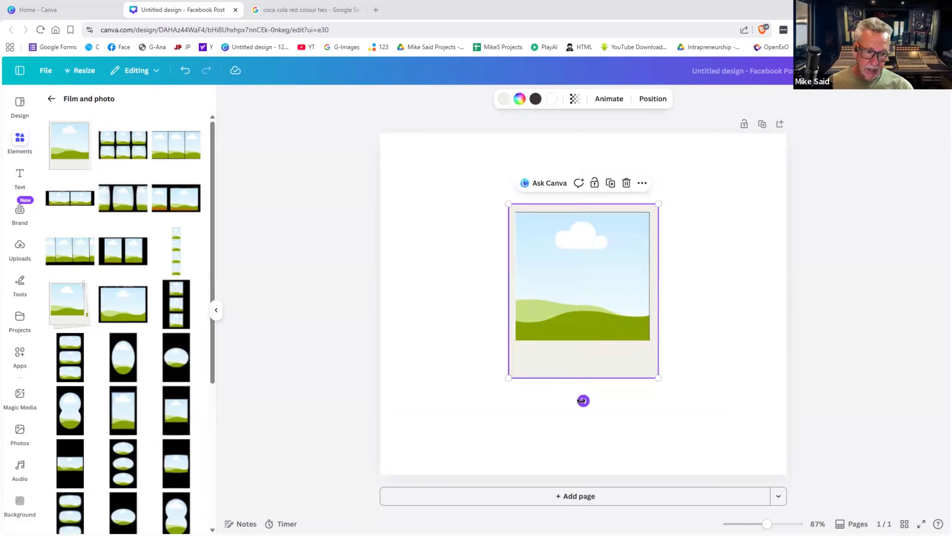
left_click_drag(583, 400, 554, 399)
left_click(687, 376)
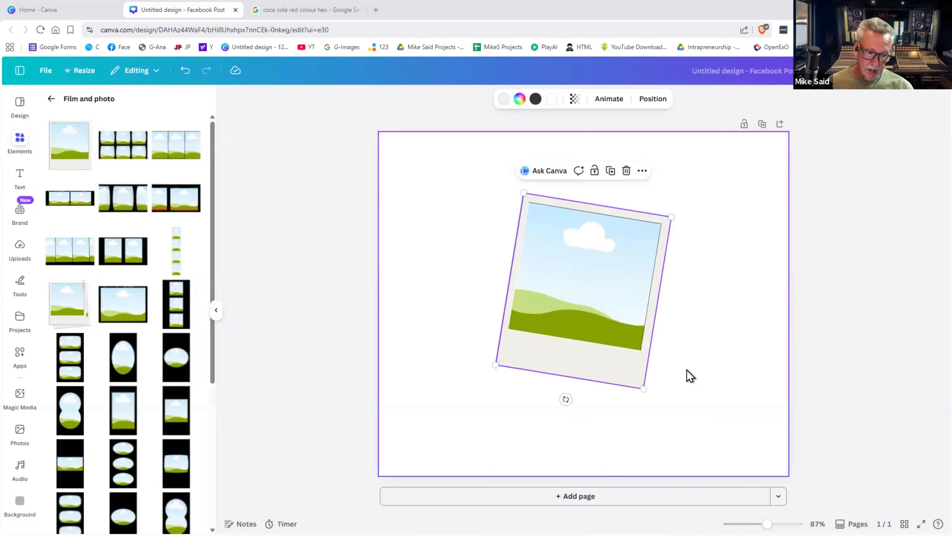
left_click(618, 366)
key("Delete")
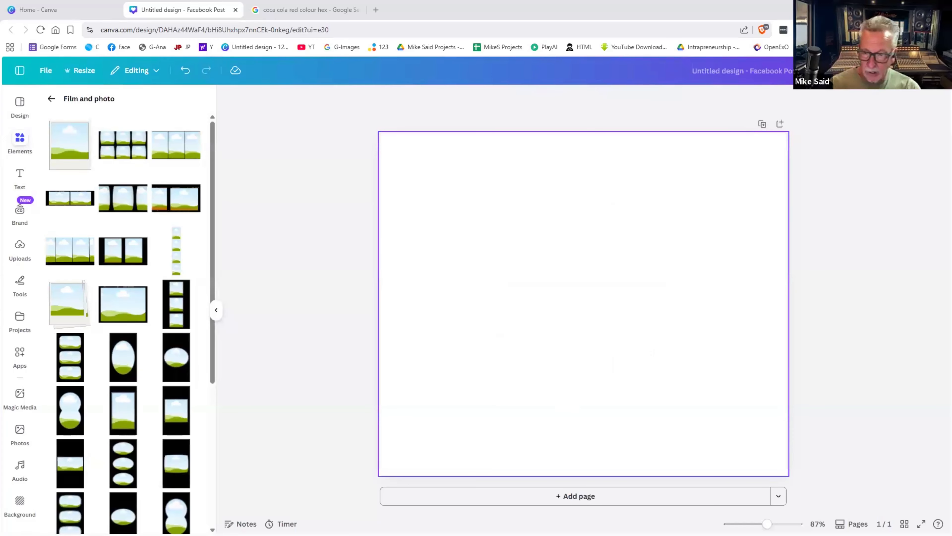
left_click(52, 99)
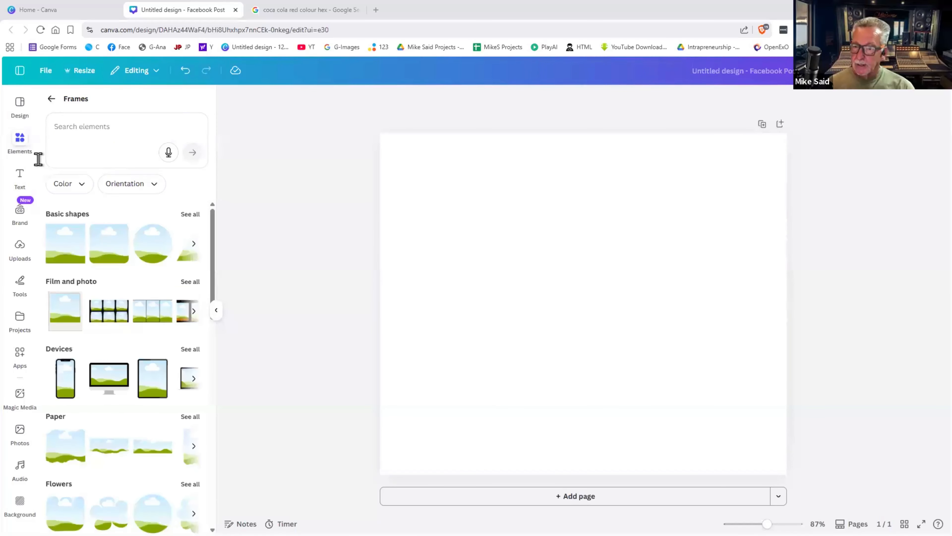
left_click(52, 99)
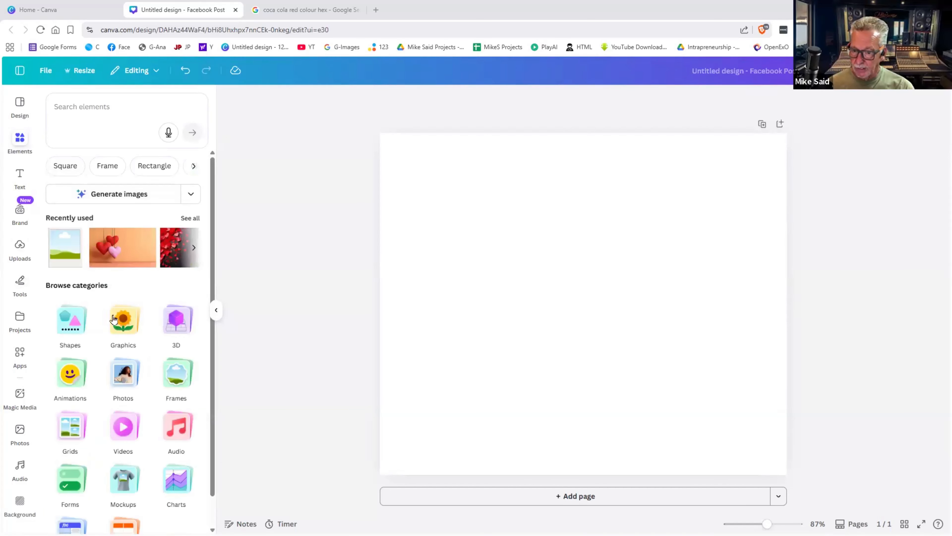
- Search Photos for 'champaigne' and add the hand-holding-glass photo, resized to 288 by 514
left_click(123, 373)
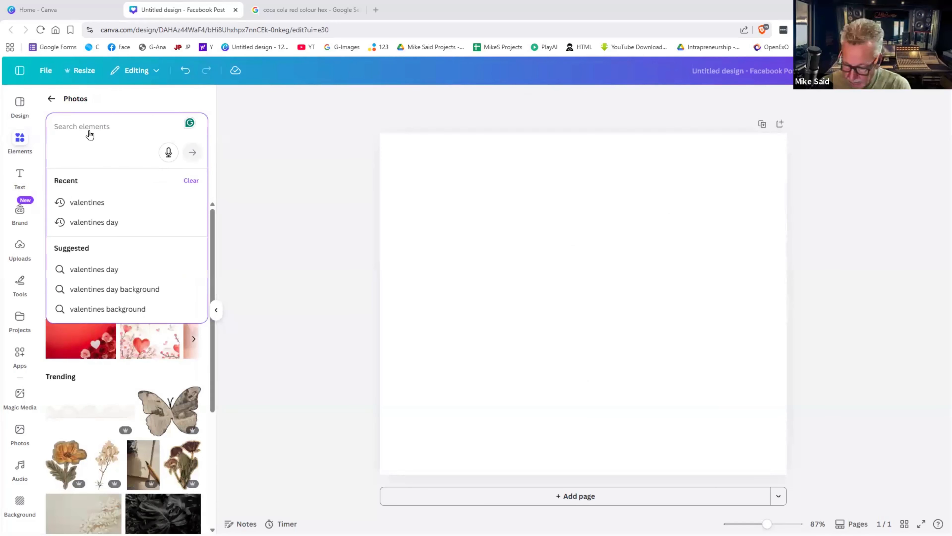
type("champa")
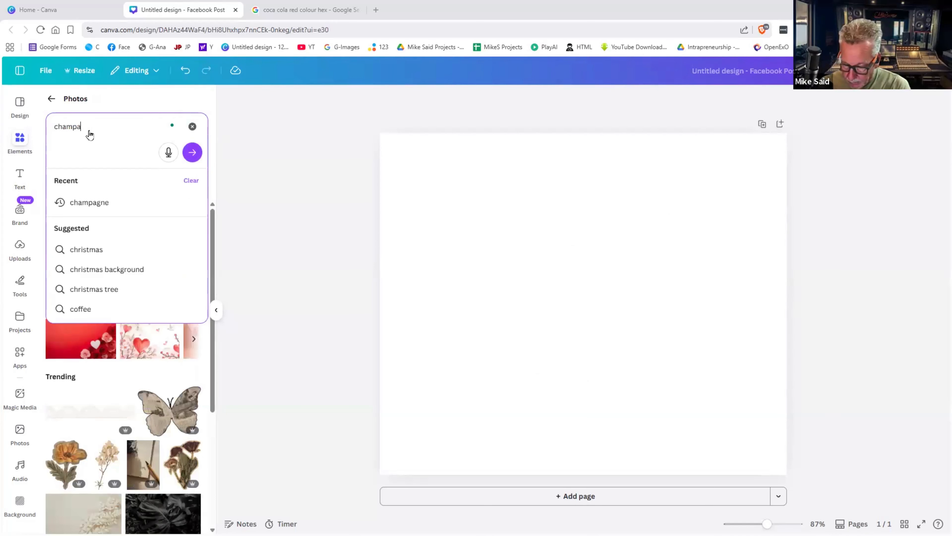
type("ign")
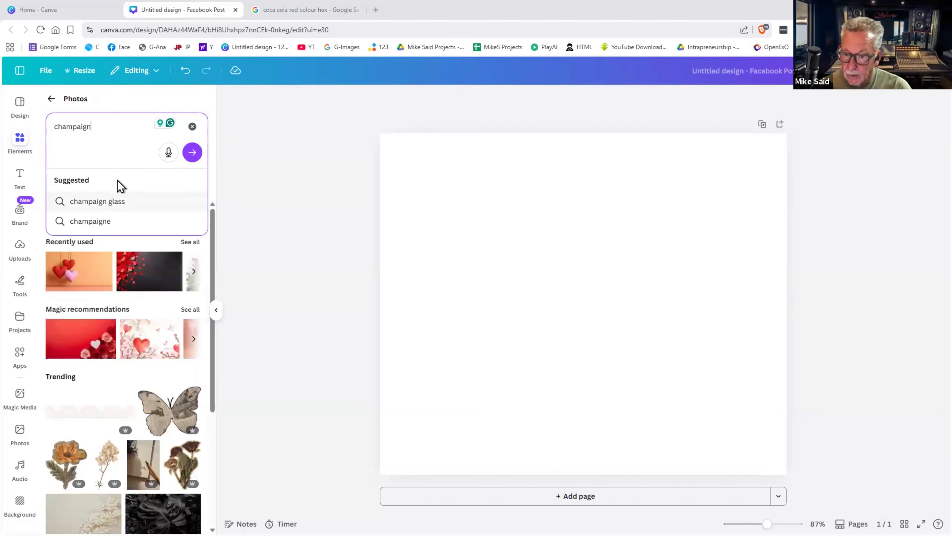
type("e")
key("Return")
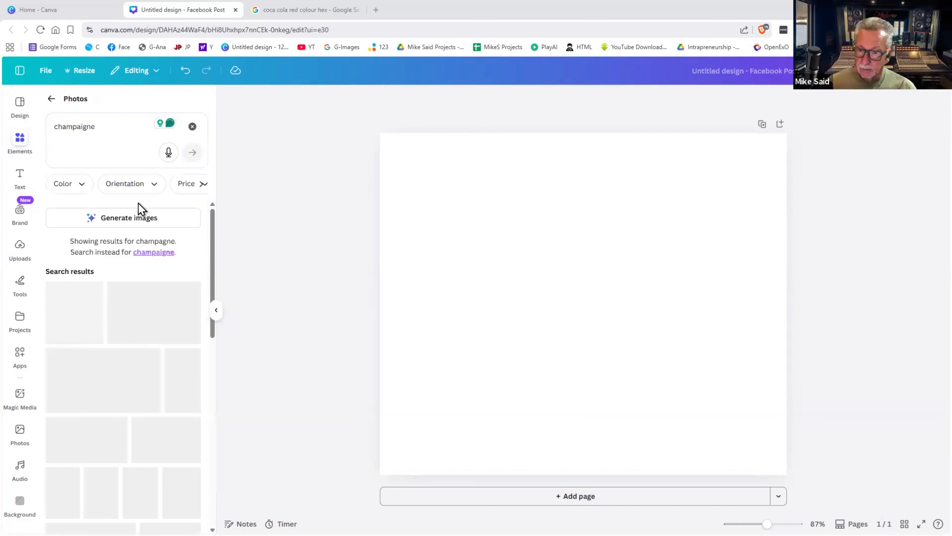
scroll(149, 250, "down", 2)
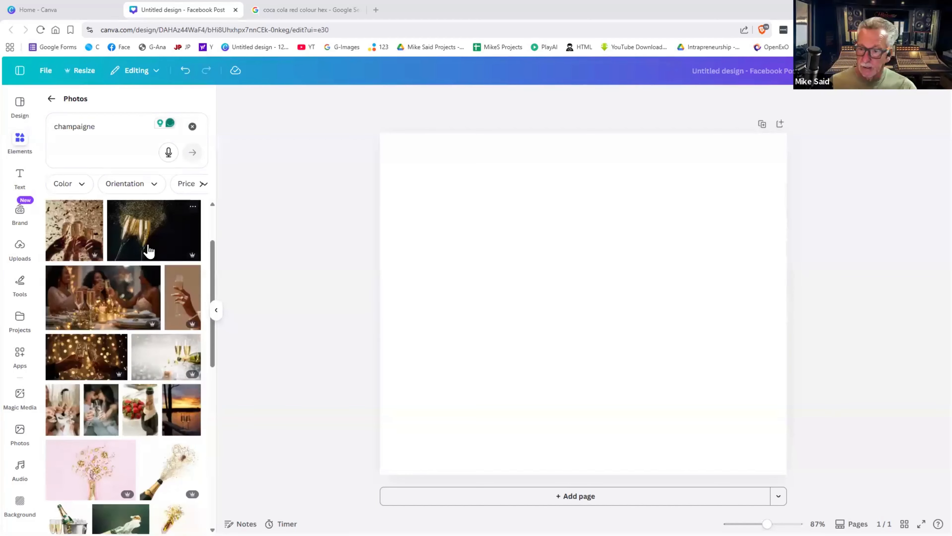
scroll(148, 252, "down", 2)
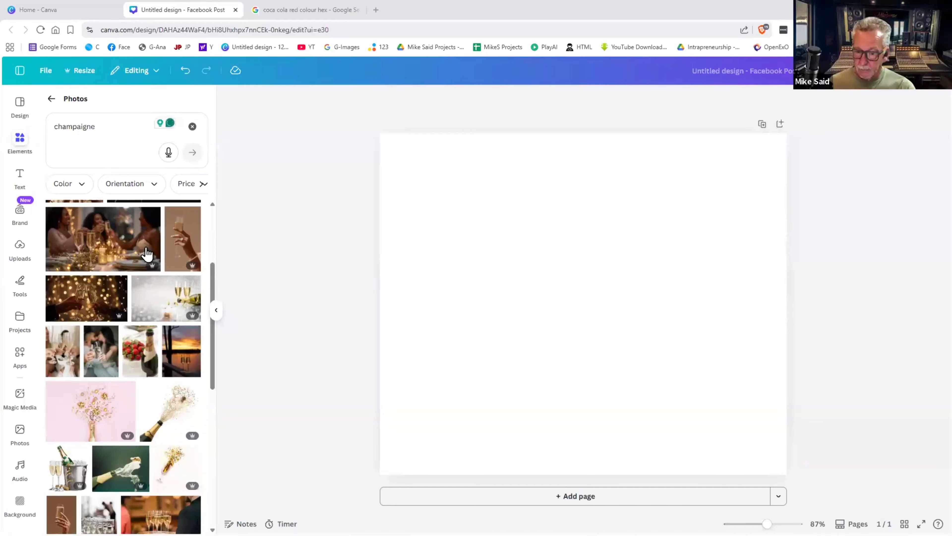
left_click(170, 391)
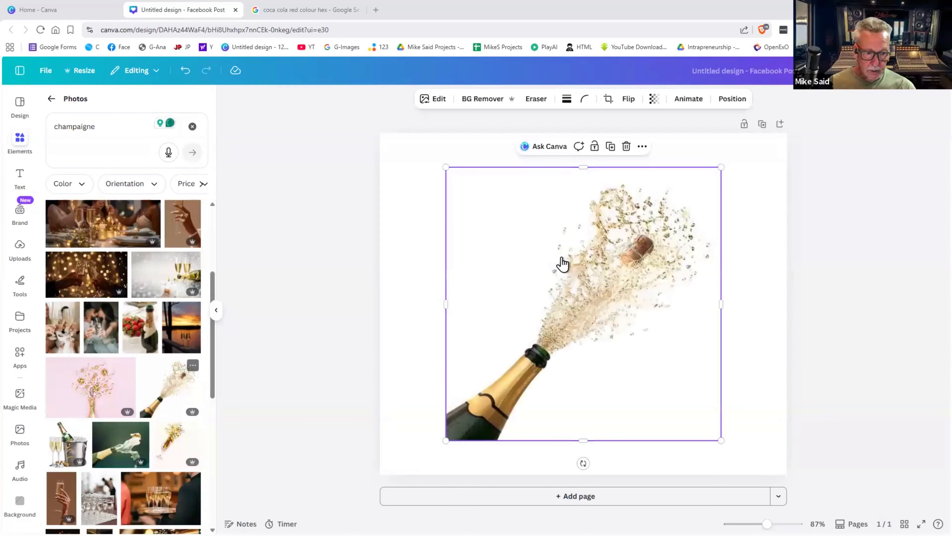
key("Delete")
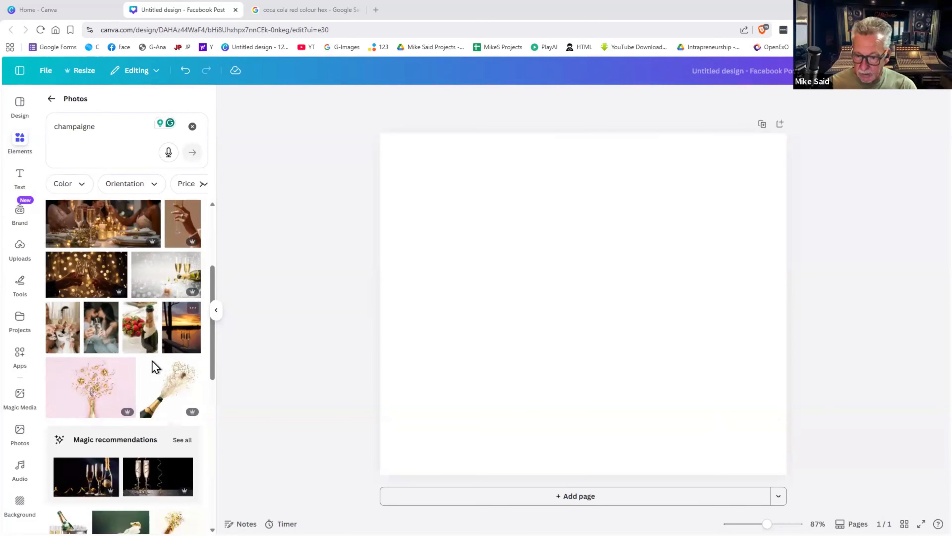
scroll(153, 366, "down", 2)
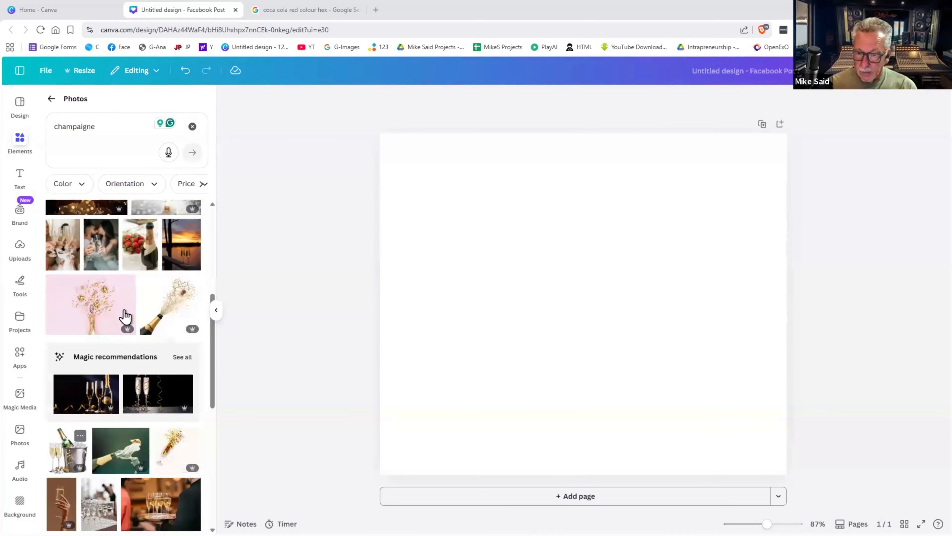
scroll(176, 304, "up", 4)
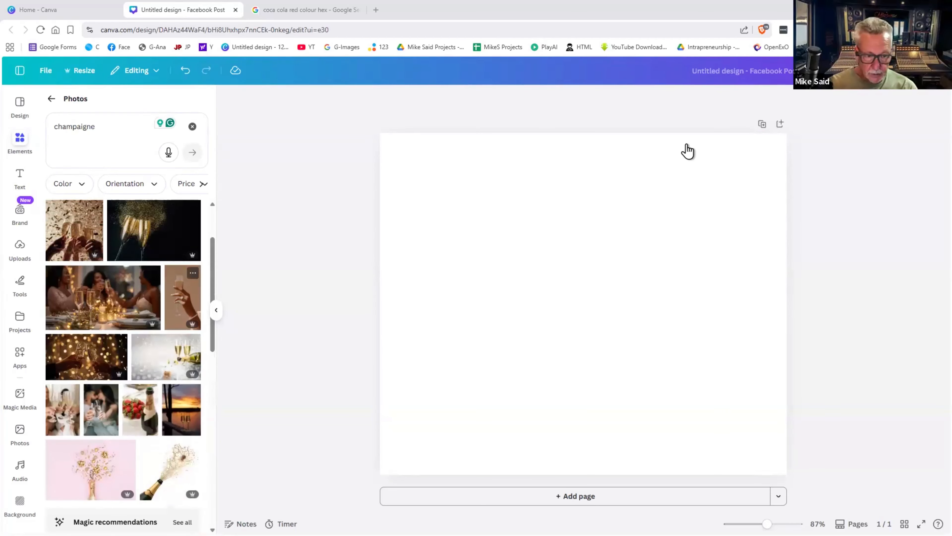
key("ctrl+z")
left_click_drag(660, 165, 591, 228)
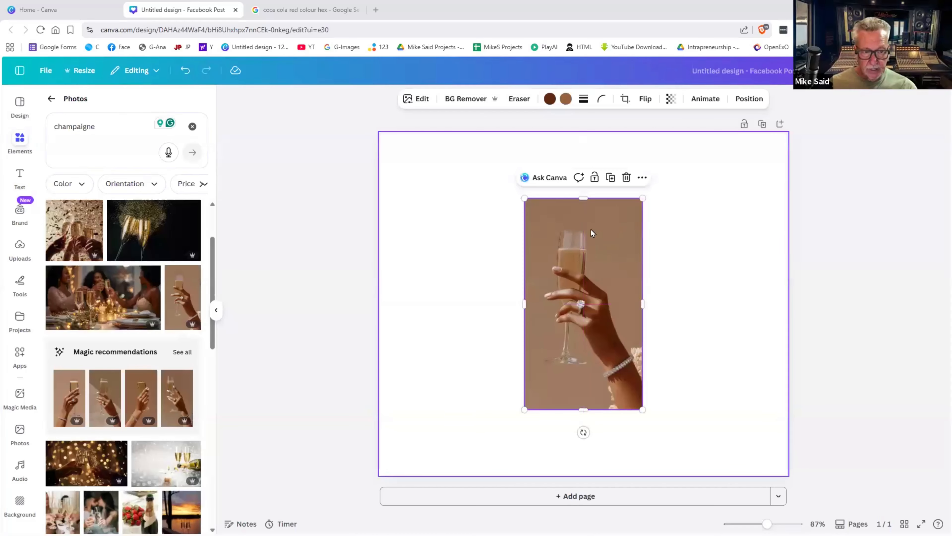
- Give the champagne photo a drop shadow, tweak blur, angle and distance, then undo it
left_click(421, 101)
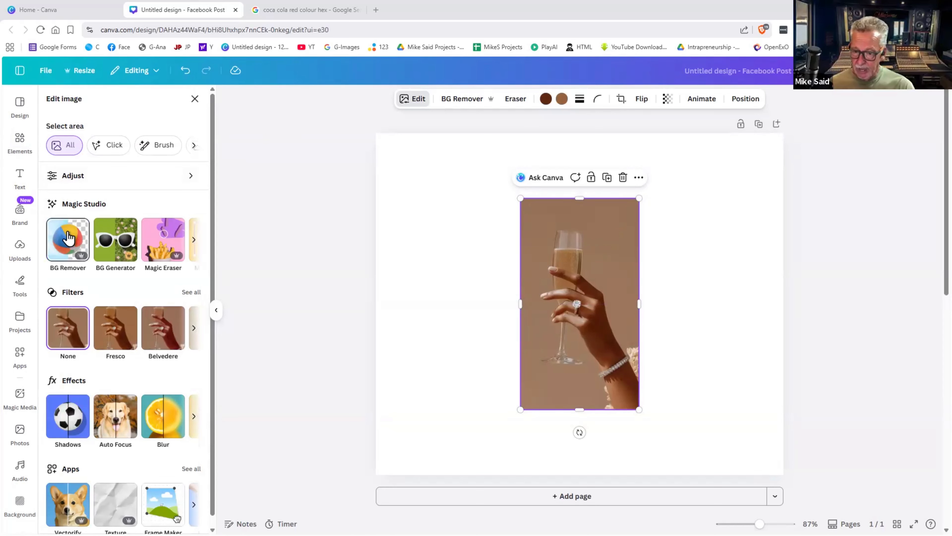
left_click(75, 410)
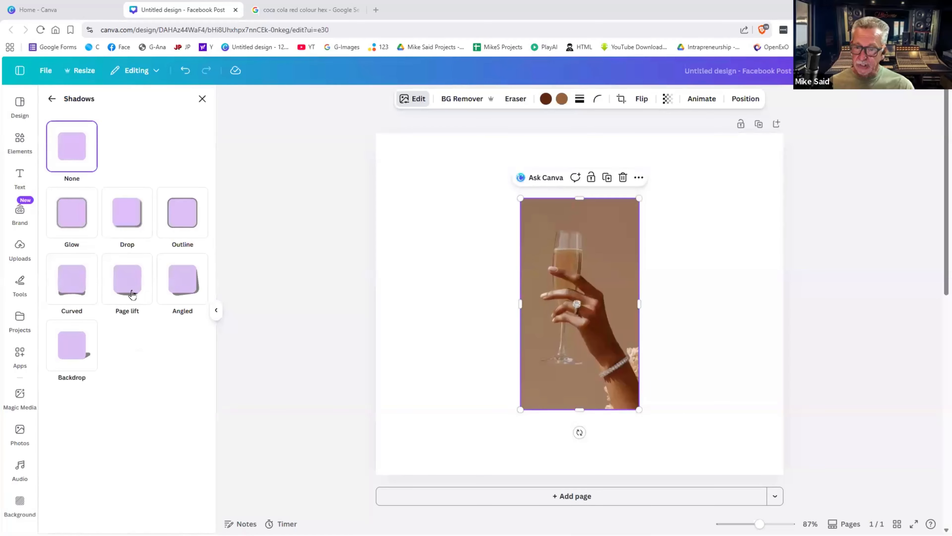
left_click(139, 216)
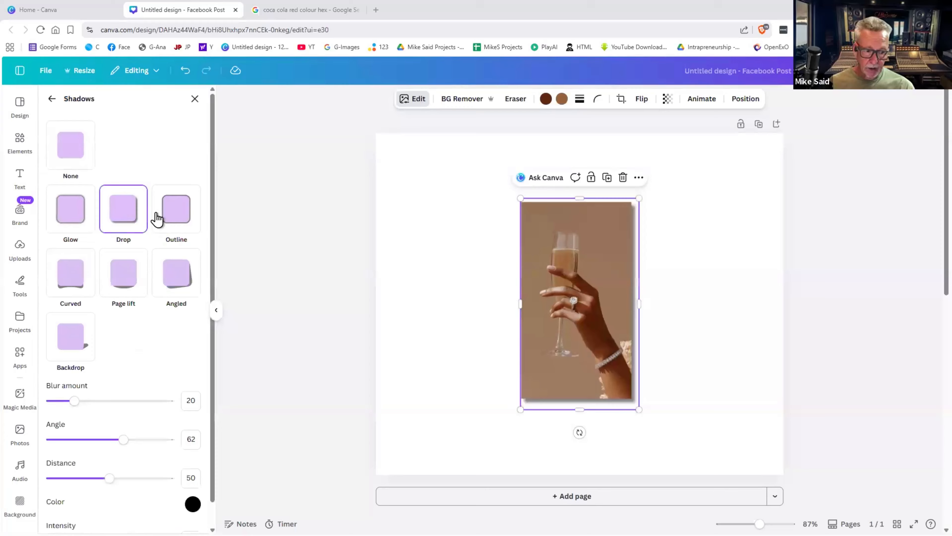
left_click(647, 330)
left_click(634, 331)
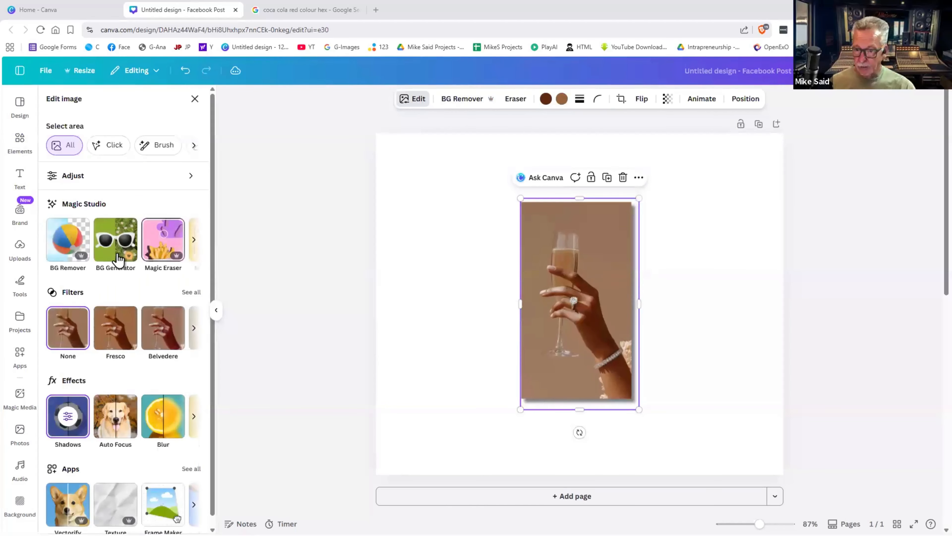
left_click(67, 416)
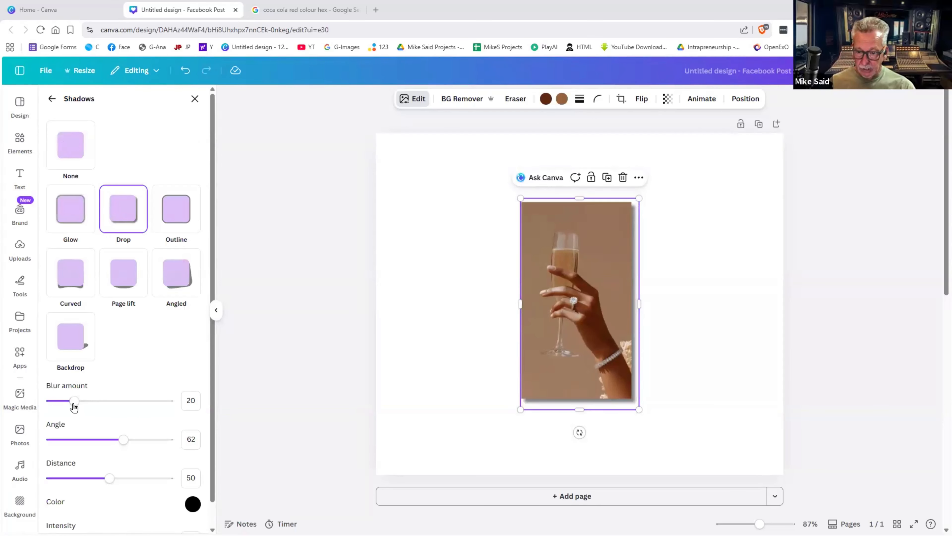
mouse_move(84, 406)
left_mouse_down()
mouse_move(94, 404)
mouse_move(79, 417)
left_mouse_up()
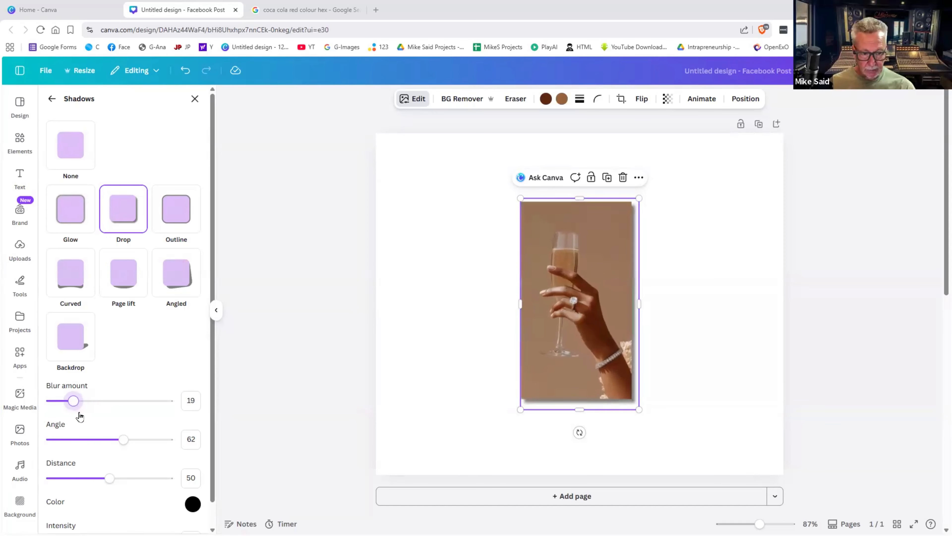
left_click_drag(123, 441, 124, 412)
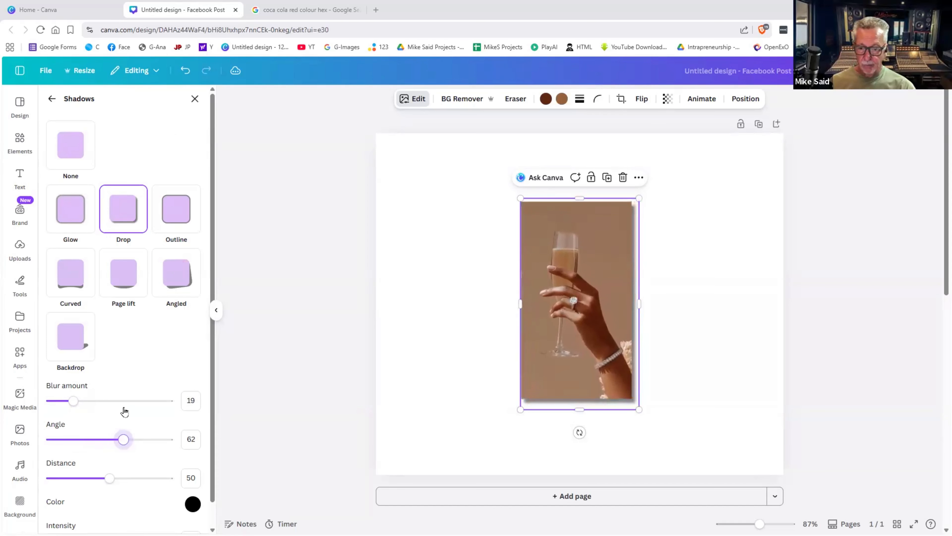
mouse_move(108, 481)
left_mouse_down()
mouse_move(216, 487)
mouse_move(114, 482)
left_mouse_up()
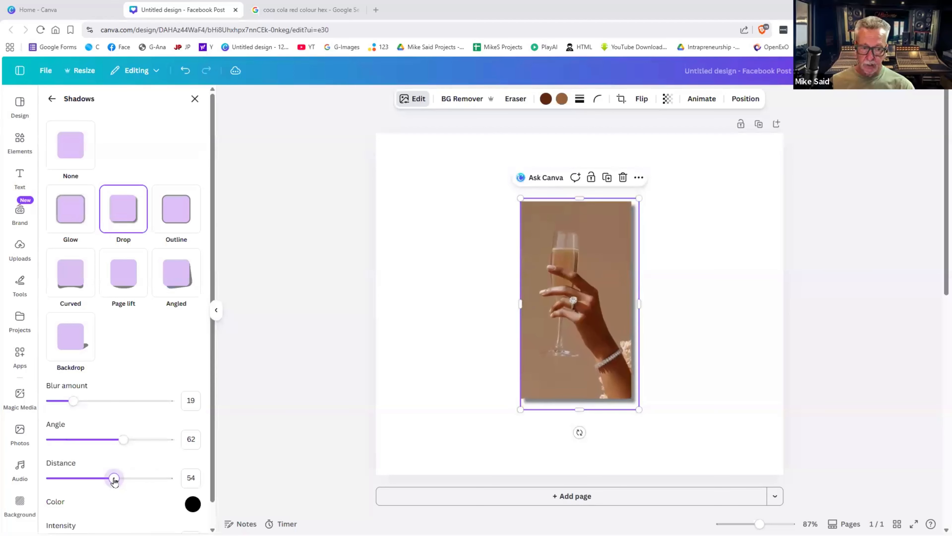
scroll(130, 471, "down", 1)
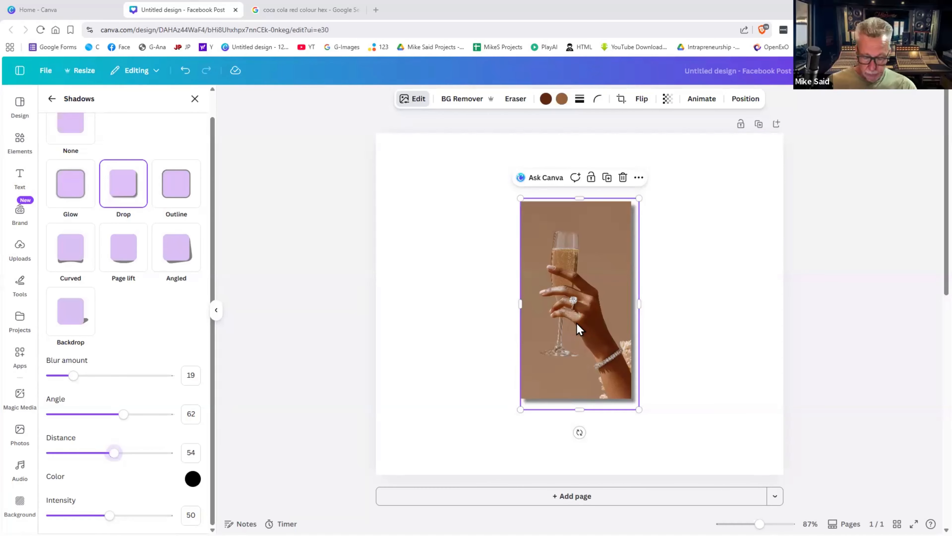
key("ctrl+z")
key("ctrl+z")
key("ctrl+z")
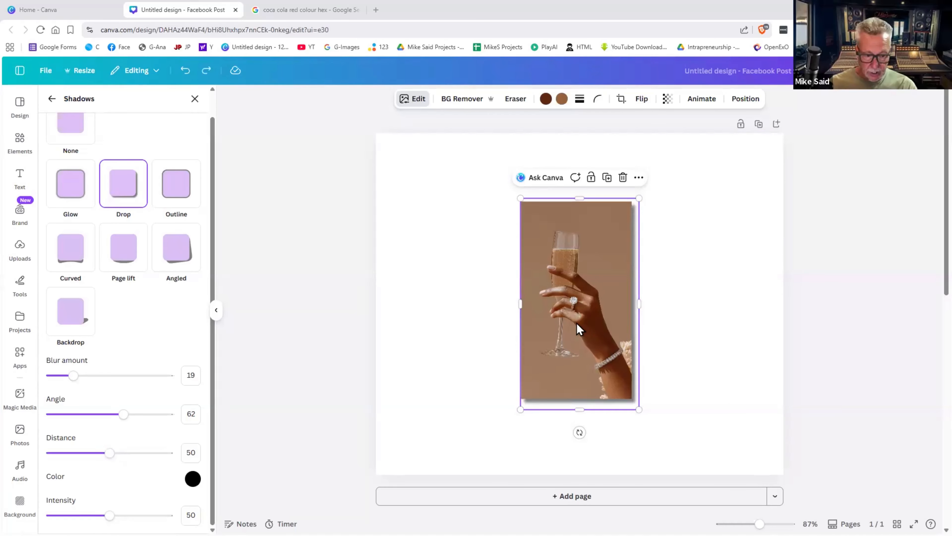
- Try Curved, Page lift and Angled shadow styles on the champagne photo
left_click(698, 305)
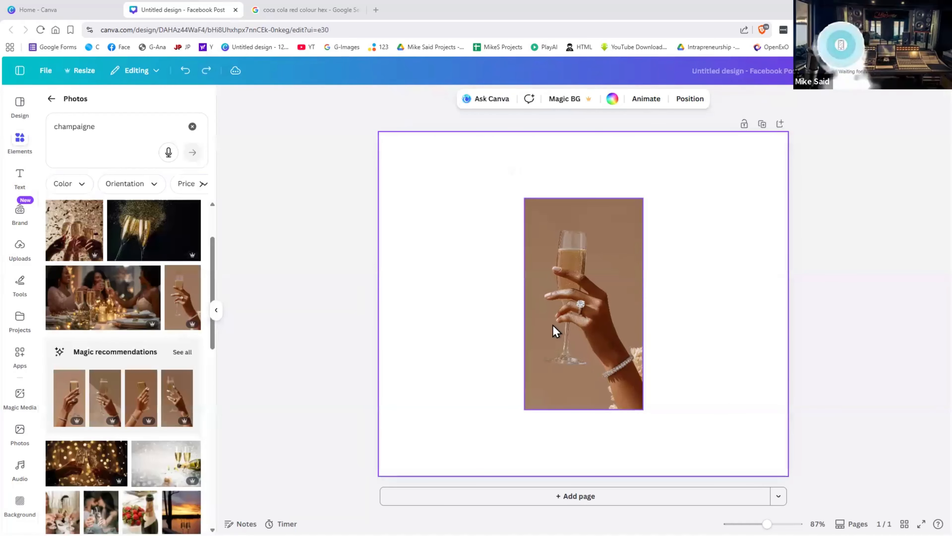
left_click(553, 324)
left_click(420, 100)
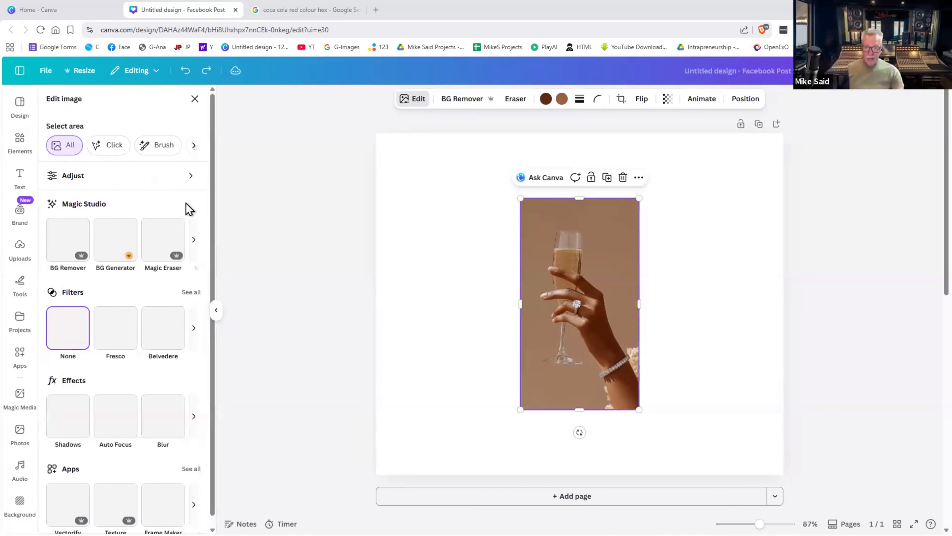
left_click(75, 426)
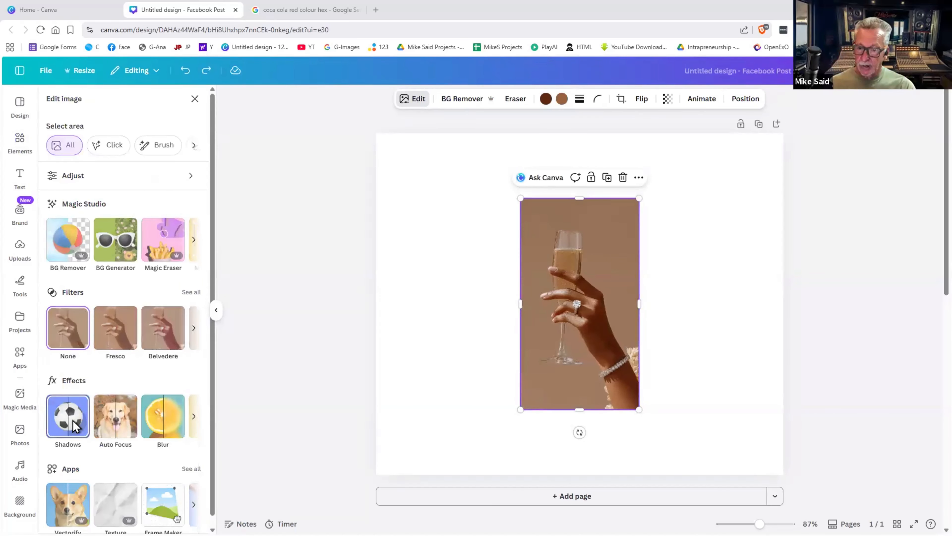
left_click(76, 289)
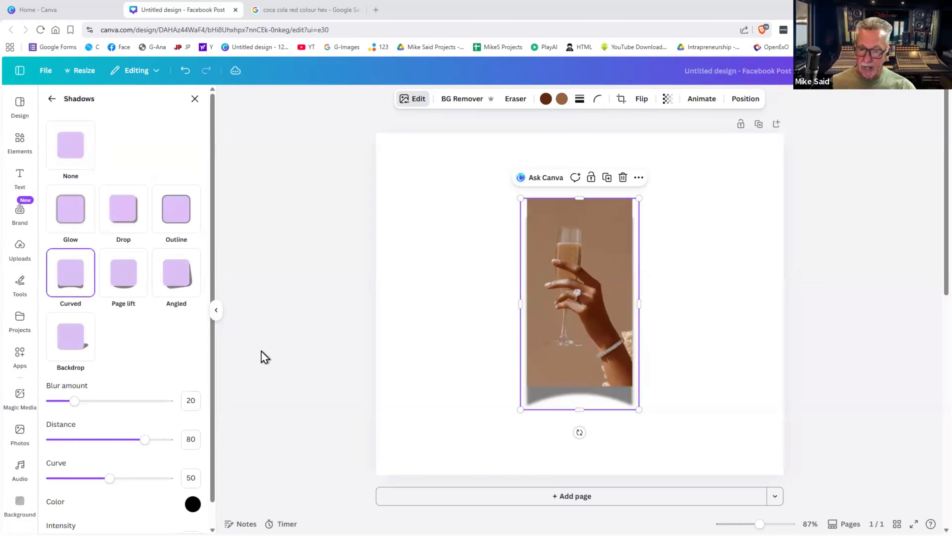
left_click(121, 287)
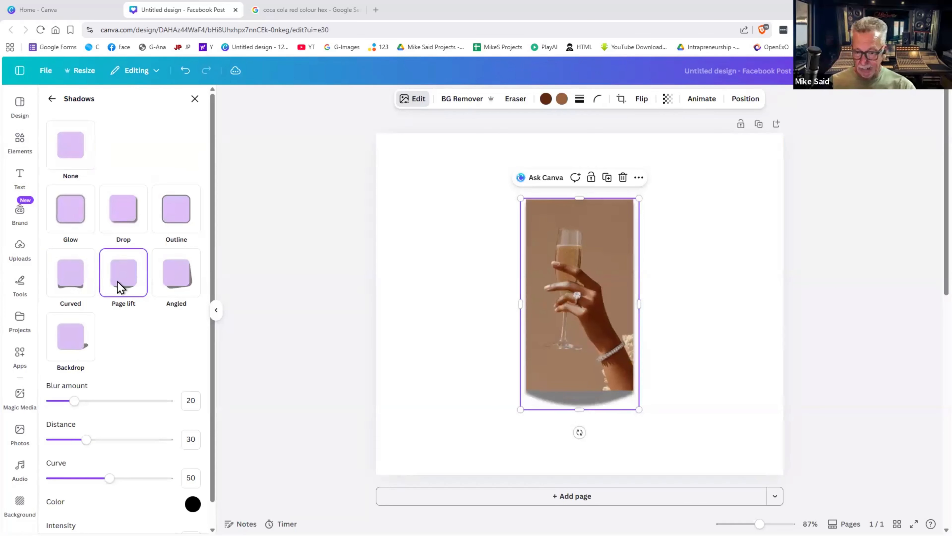
left_click(188, 274)
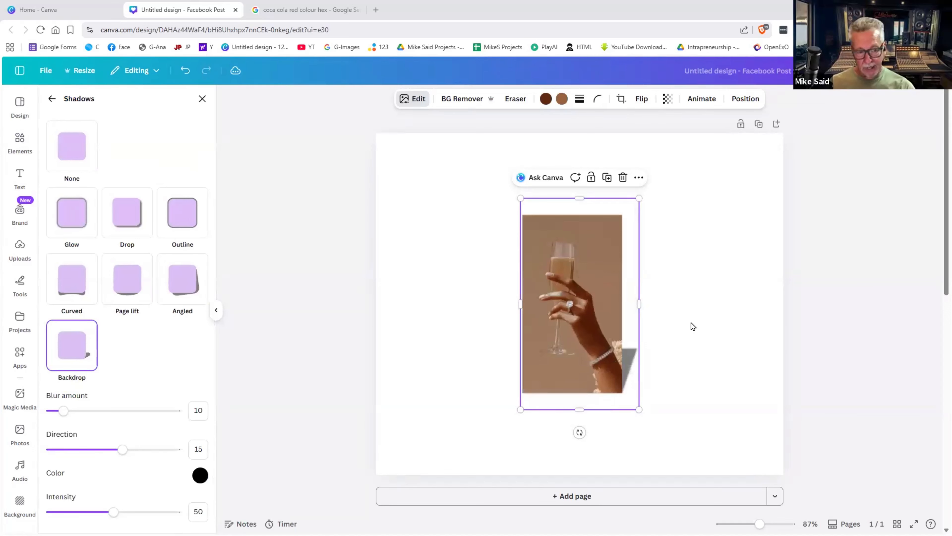
left_click(659, 340)
left_click(615, 342)
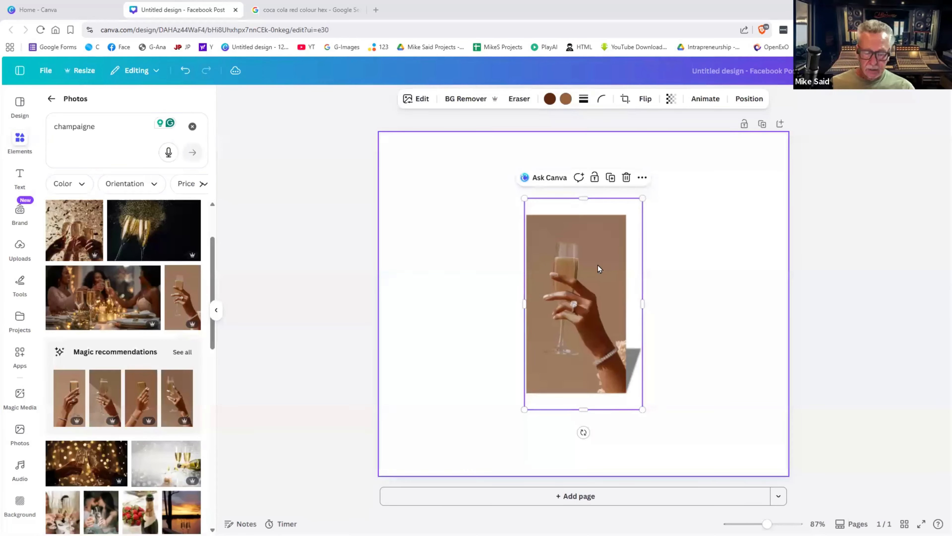
- Undo the shadow, remove the photo's beige background, and move the cut-out up and left
key("ctrl+z")
key("ctrl+z")
key("ctrl+z")
key("ctrl+z")
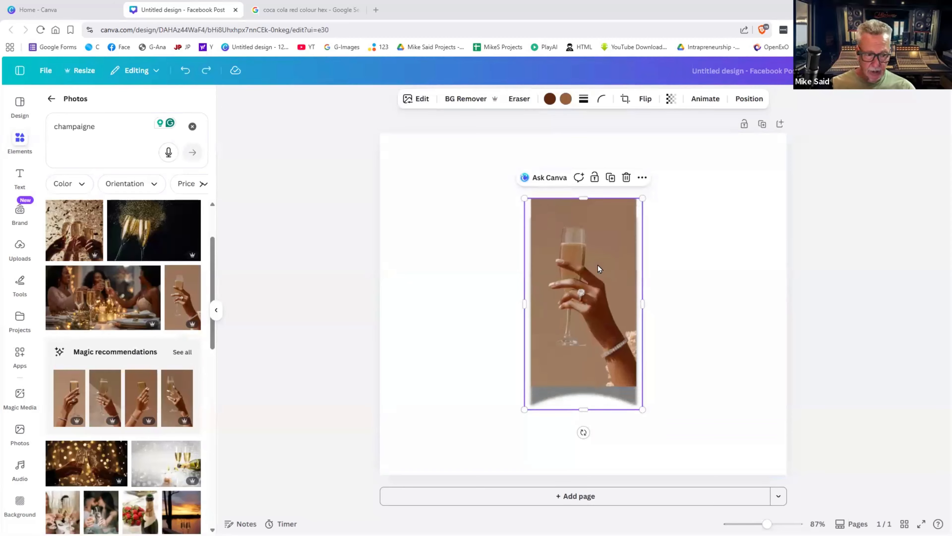
left_click_drag(601, 242, 613, 267)
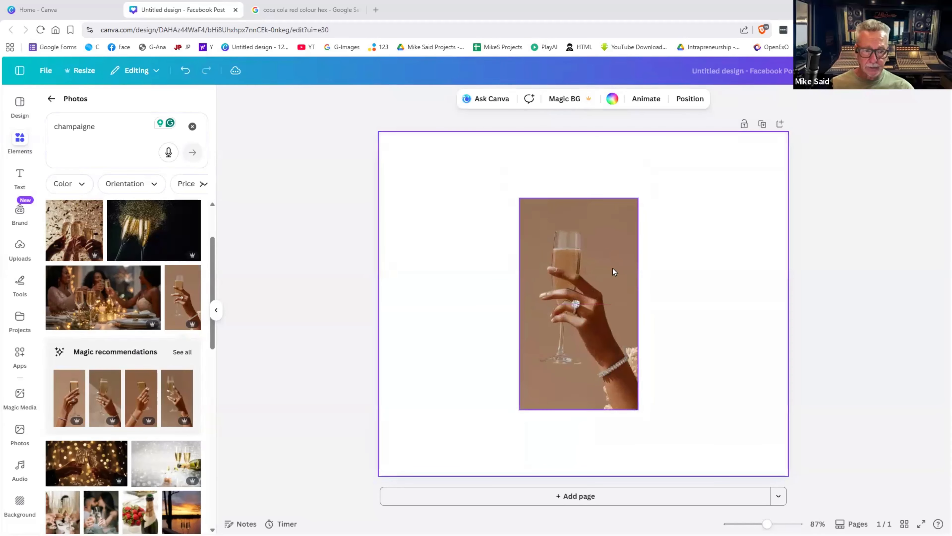
left_click(464, 99)
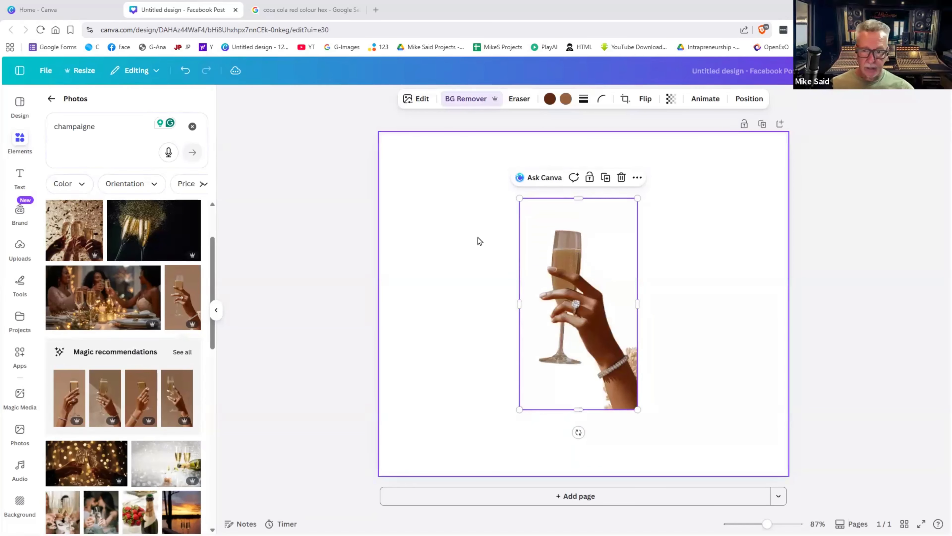
left_click(465, 100)
left_click(203, 100)
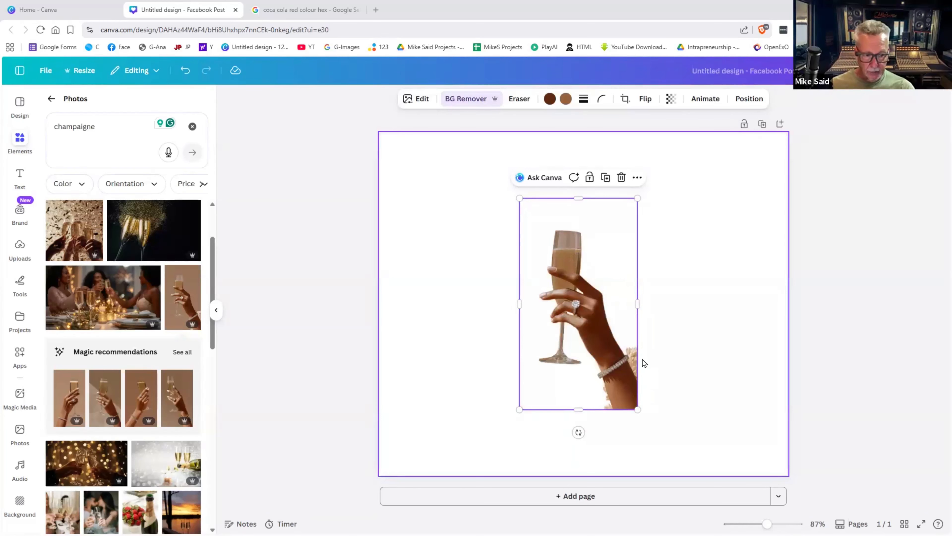
left_click_drag(529, 304, 457, 266)
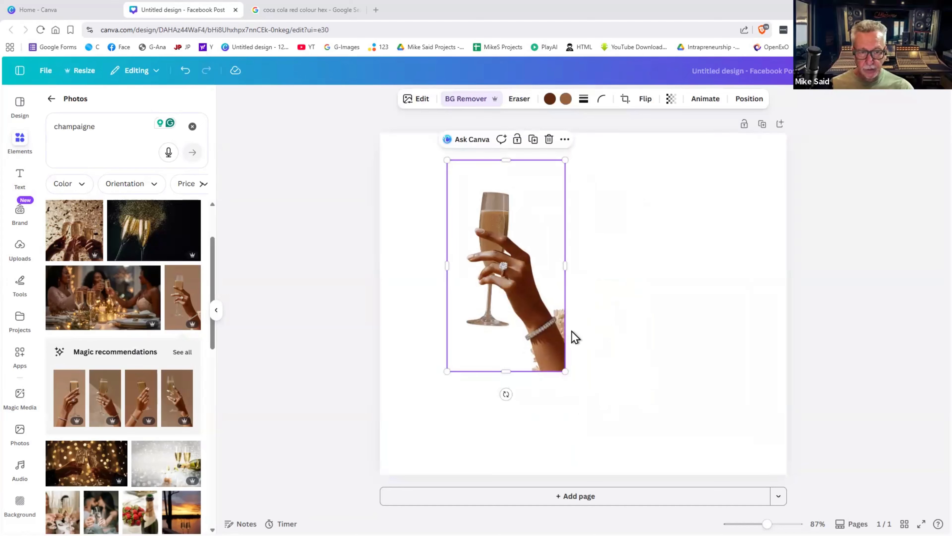
- Erase leftover flower bits beside the wrist and forearm, and set the eraser size to 4
left_click(465, 100)
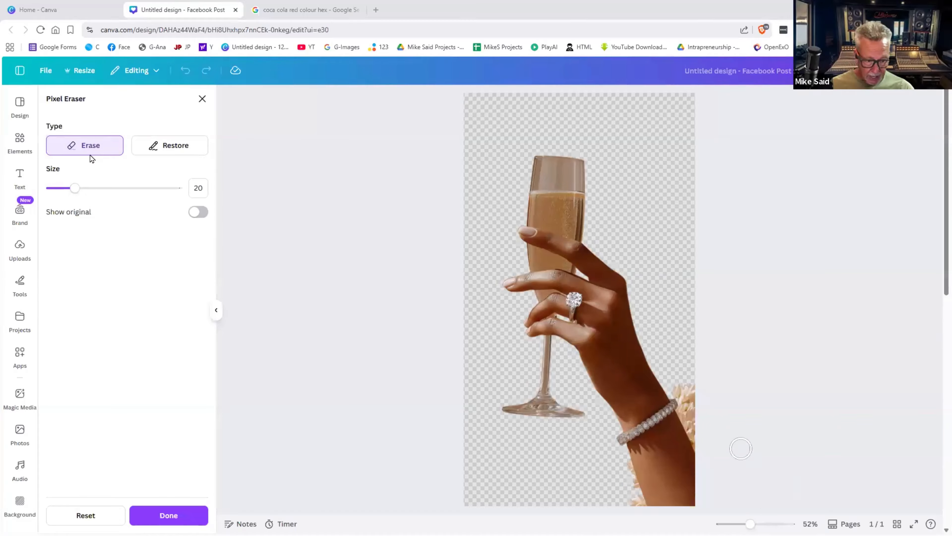
mouse_move(700, 429)
left_mouse_down()
mouse_move(691, 384)
mouse_move(676, 386)
mouse_move(706, 449)
left_mouse_up()
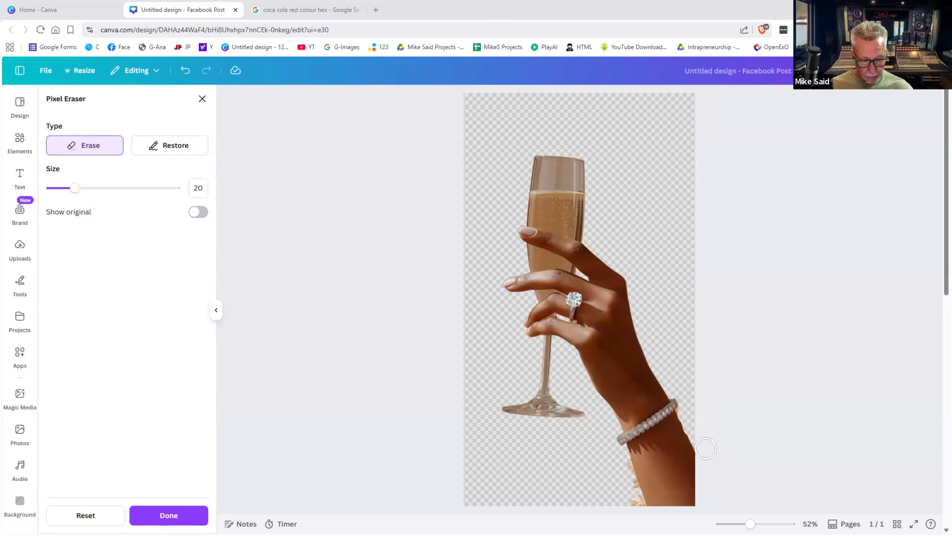
left_click_drag(632, 503, 622, 466)
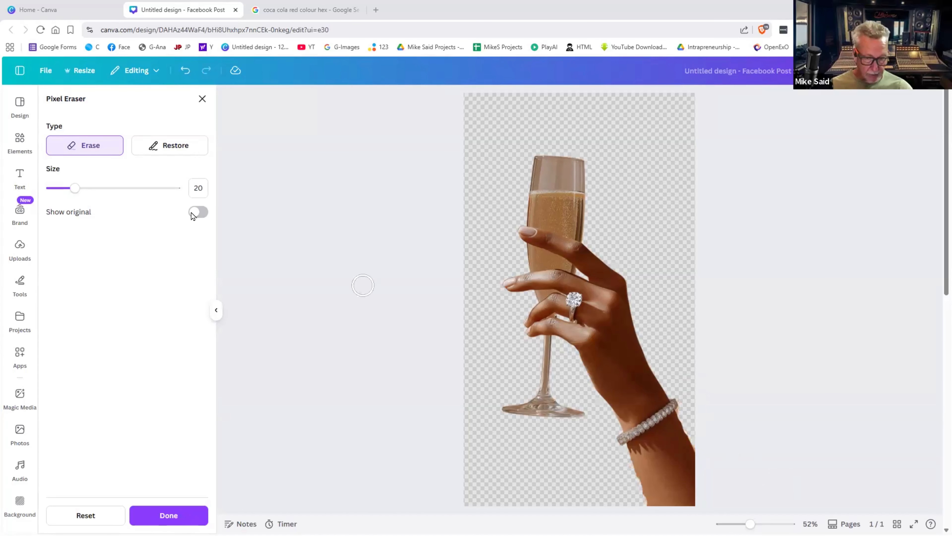
left_click_drag(77, 187, 55, 188)
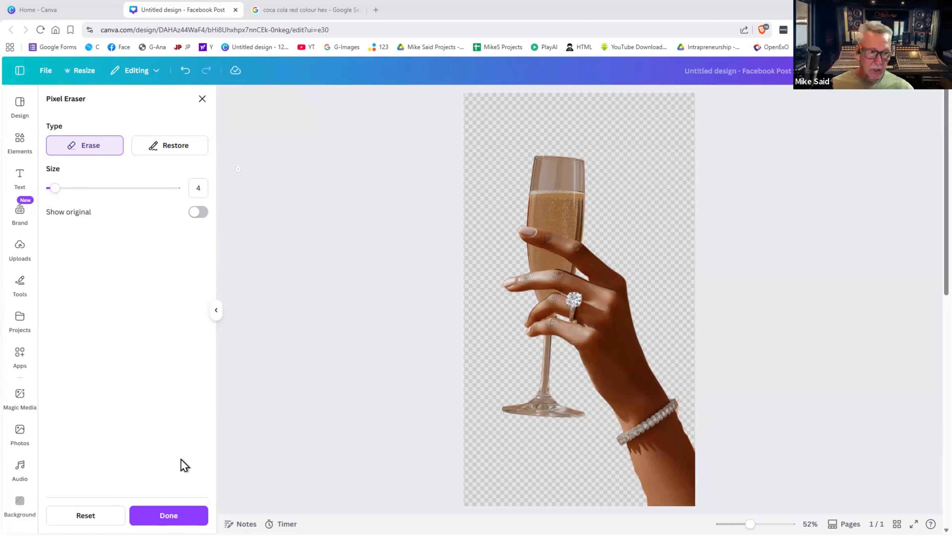
- Move the cut-out hand to the page's bottom-right corner and enlarge it
left_click(173, 515)
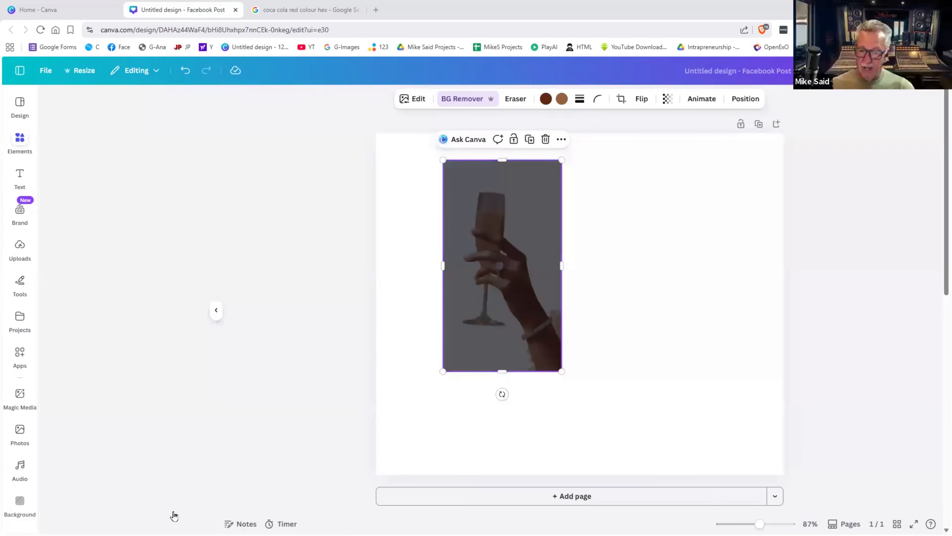
left_click_drag(552, 332, 645, 436)
left_click_drag(704, 414, 768, 390)
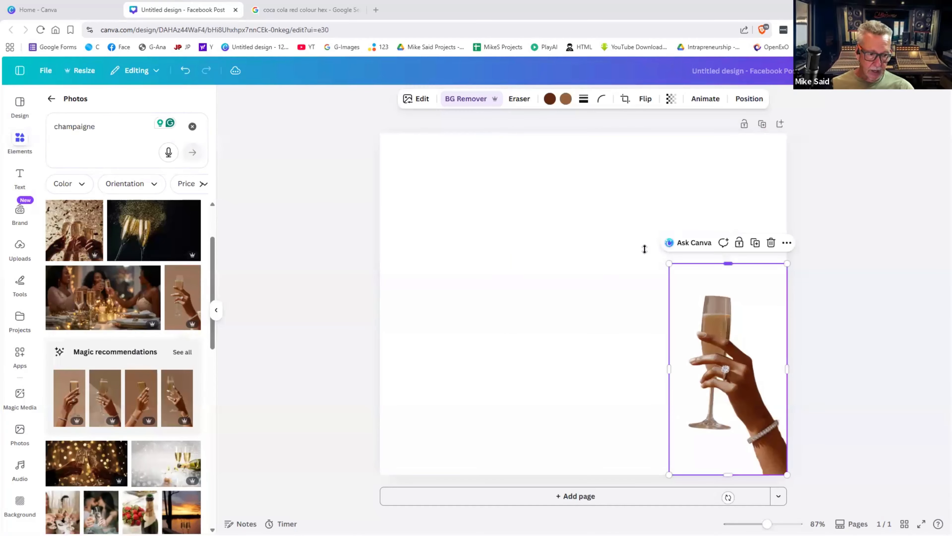
left_click_drag(644, 249, 665, 214)
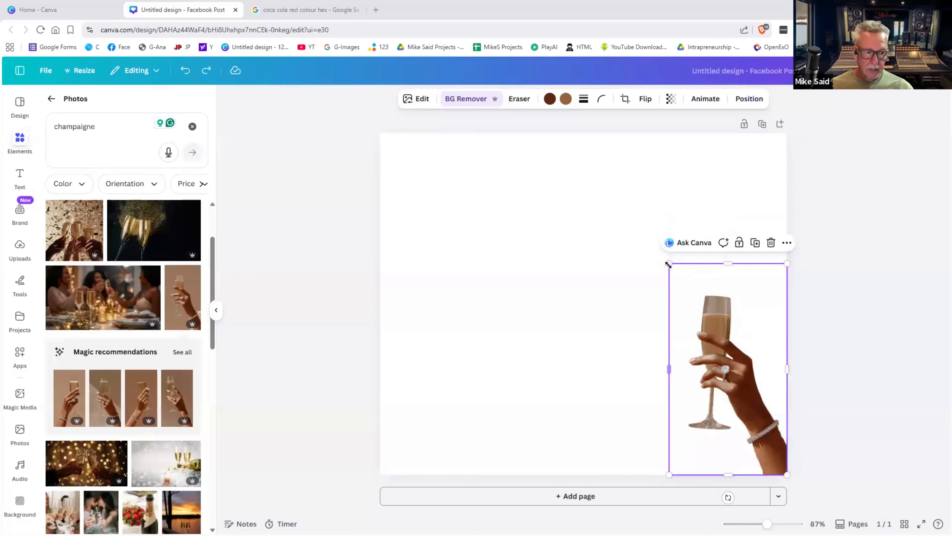
left_click_drag(667, 263, 627, 190)
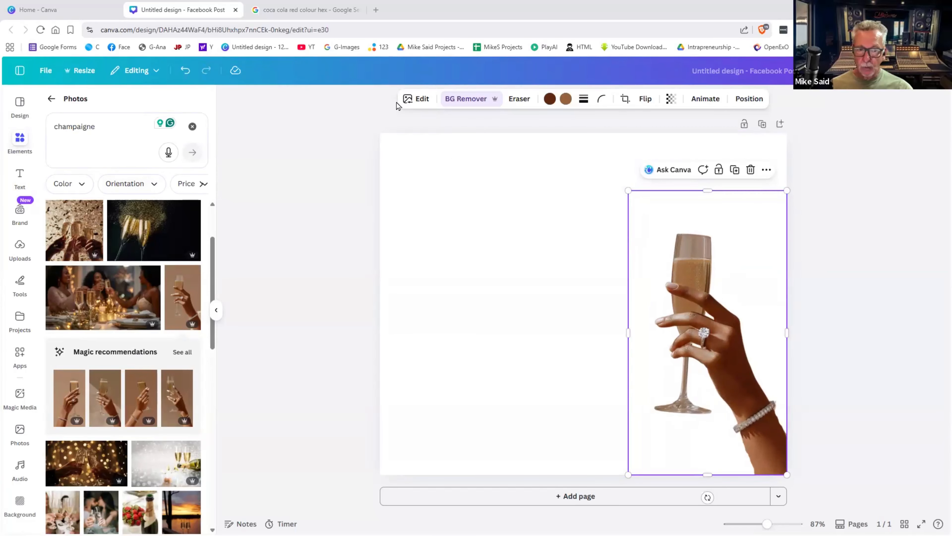
- Add a drop shadow with angle 10 to the hand
left_click(409, 100)
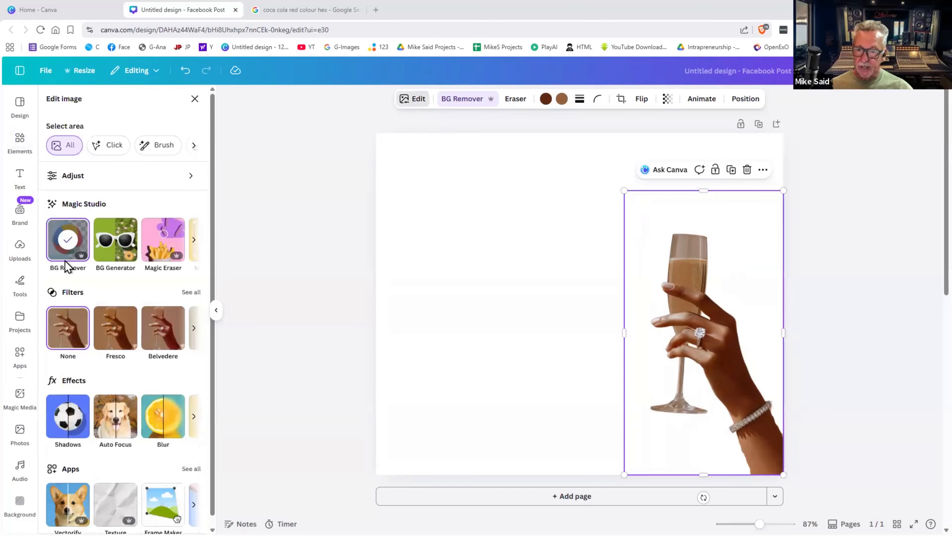
left_click(74, 417)
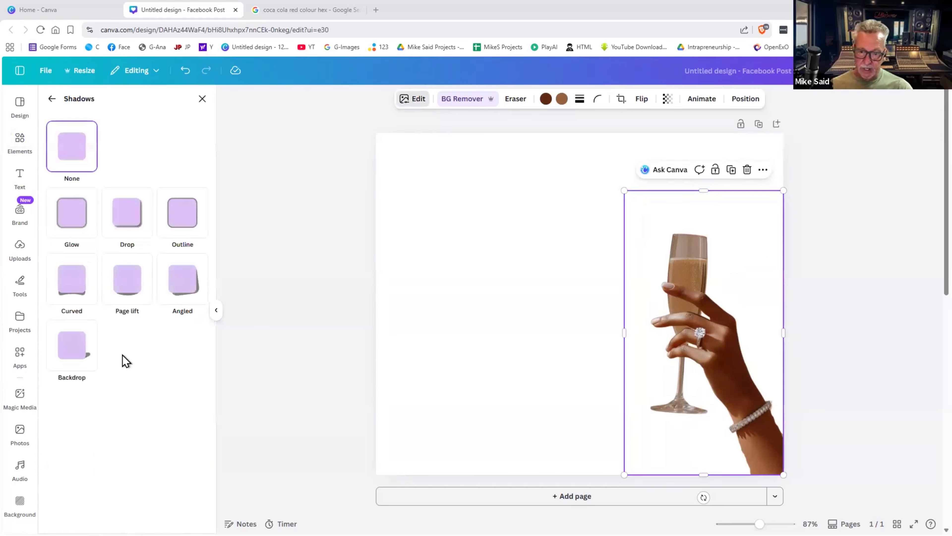
left_click(135, 224)
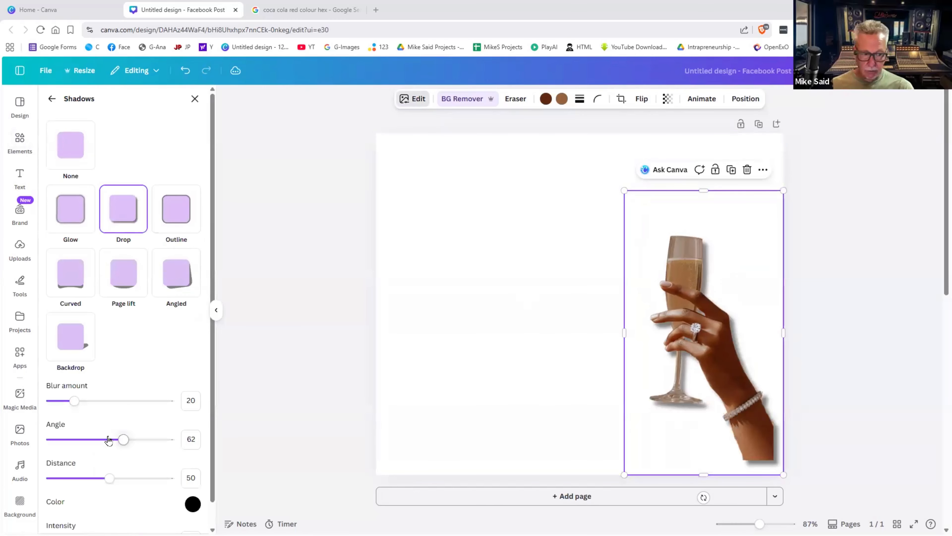
left_click_drag(42, 437, 63, 432)
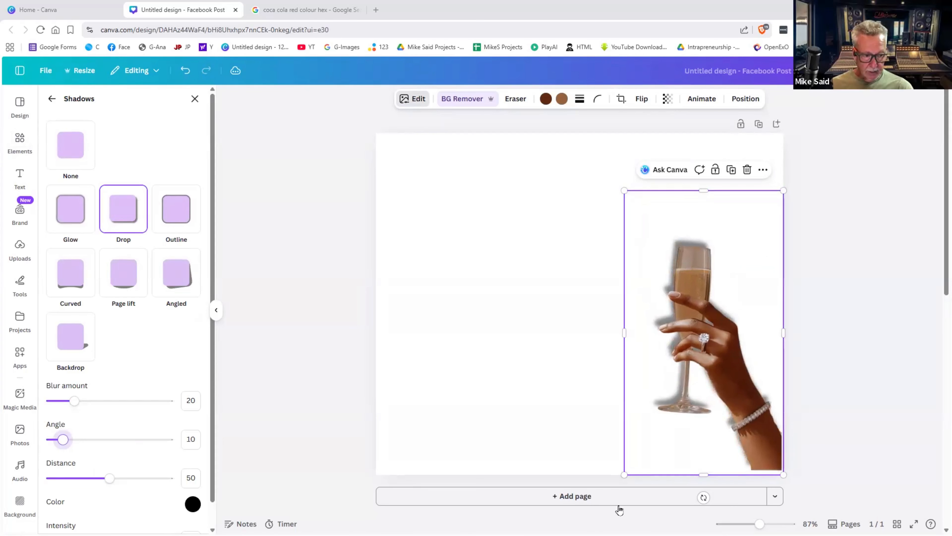
left_click_drag(733, 428, 739, 433)
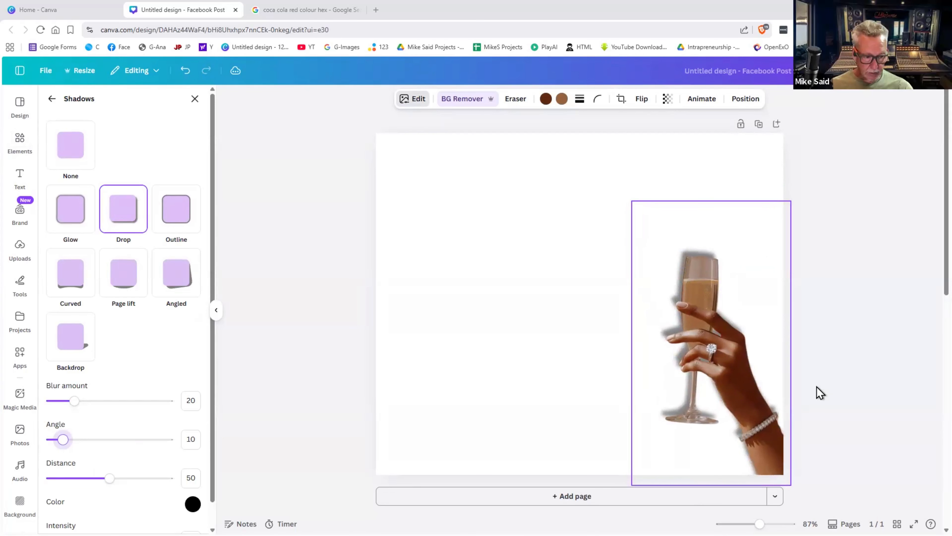
left_click(832, 384)
left_click(834, 389)
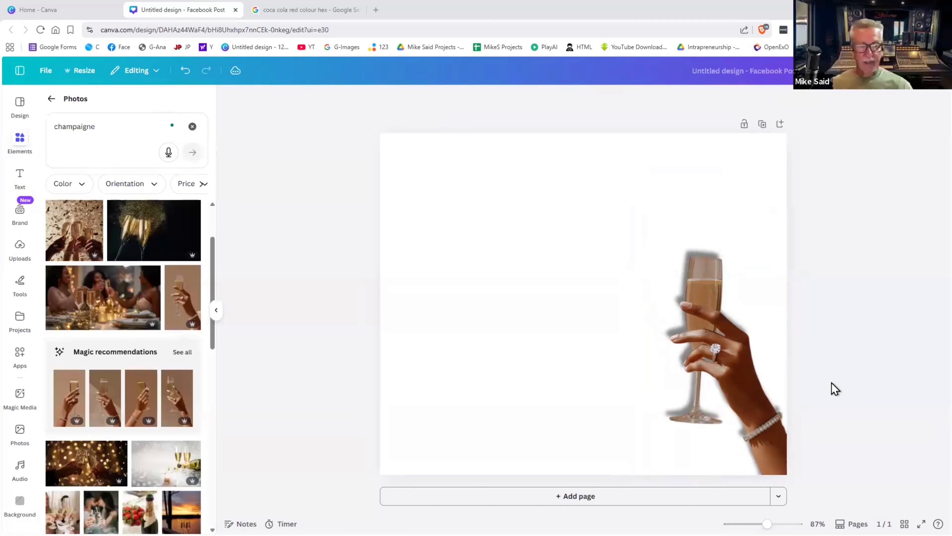
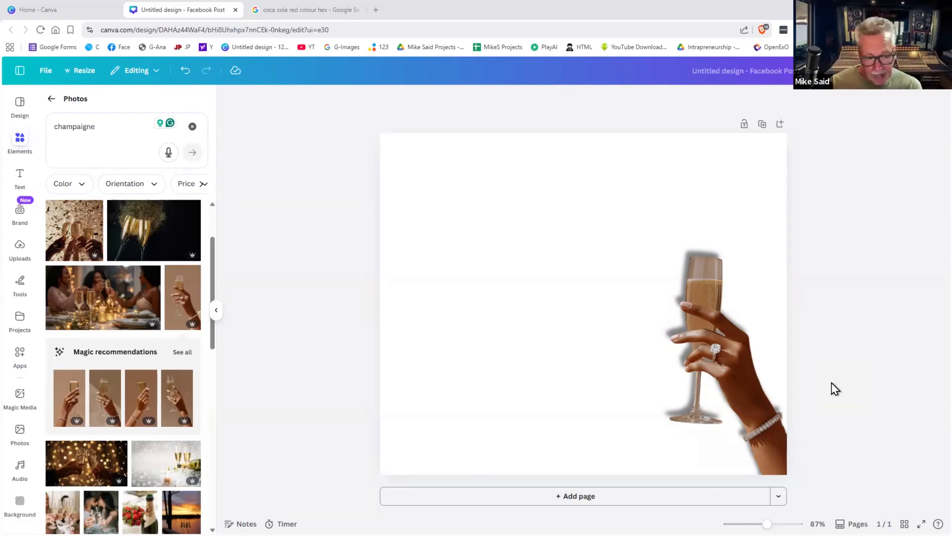
- Delete the champagne-hand image and browse the Frames category under Elements
left_click(707, 358)
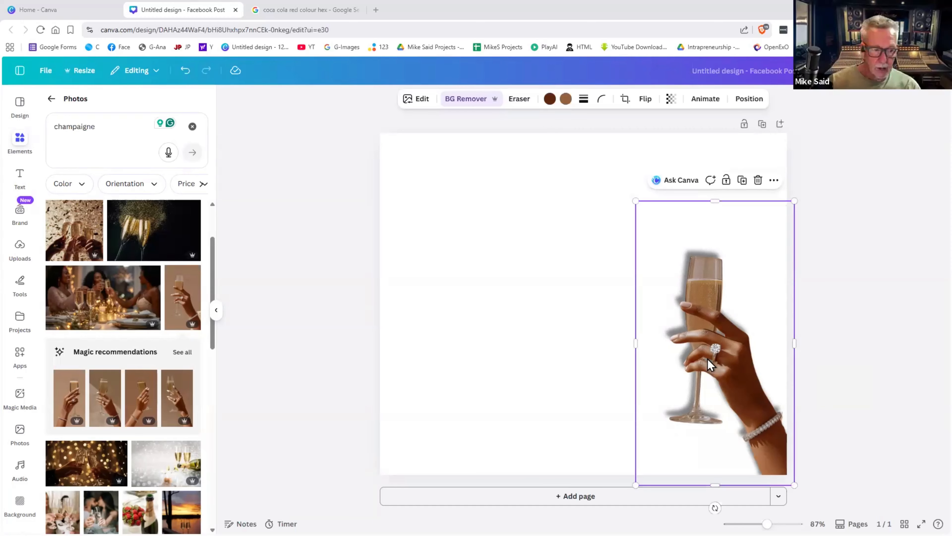
key("Delete")
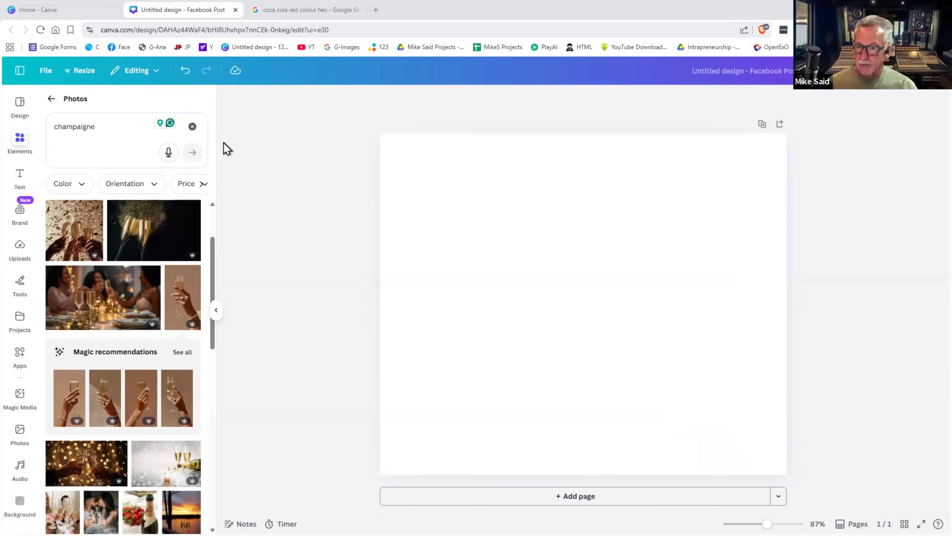
left_click(50, 100)
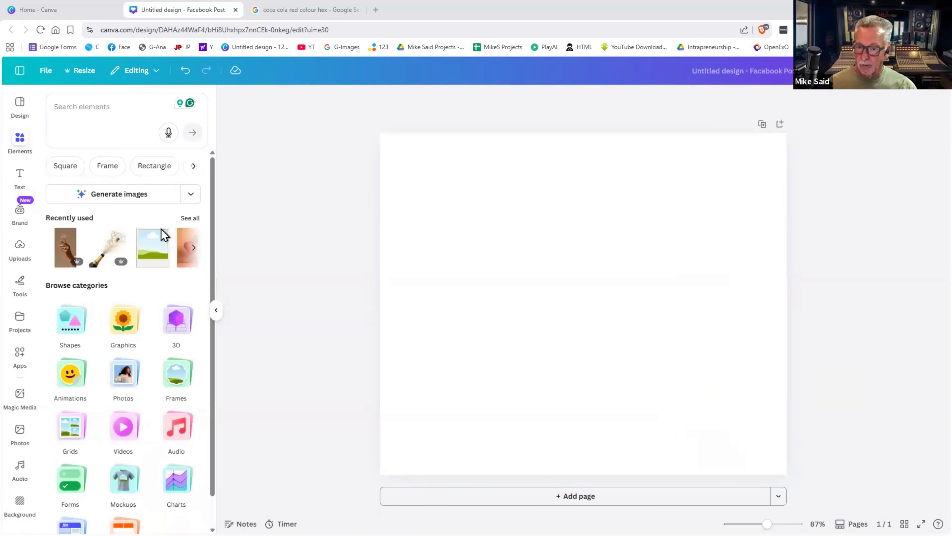
scroll(152, 381, "down", 1)
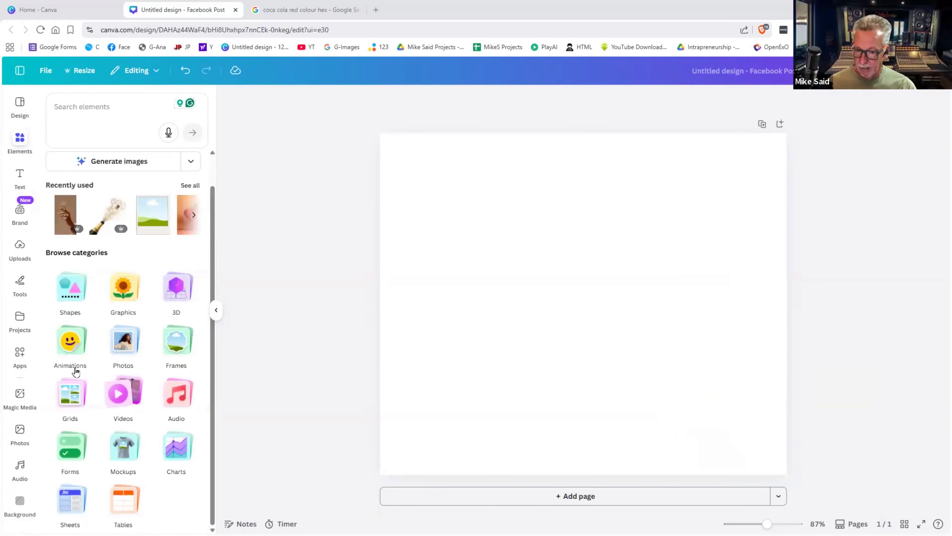
left_click(175, 340)
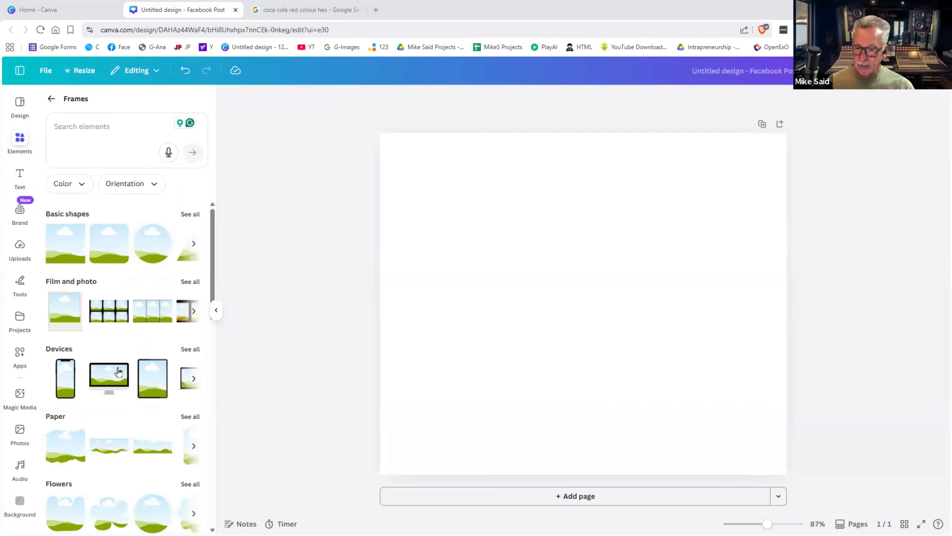
- Add the desktop-monitor device frame and enlarge it on the page
left_click(103, 376)
left_click_drag(563, 238, 431, 189)
left_click_drag(620, 334, 661, 300)
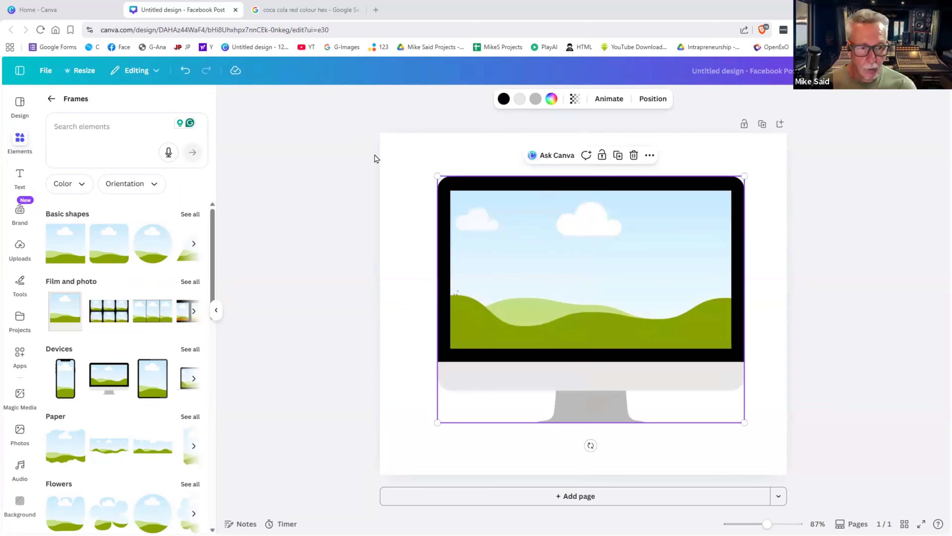
- Turn on Show rulers and guides from File > Settings
left_click(45, 70)
left_click(96, 188)
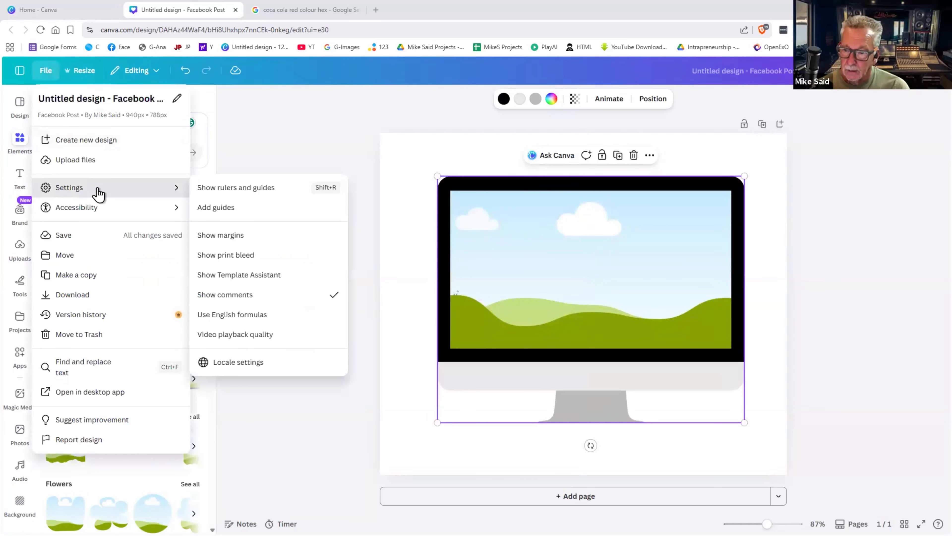
left_click(240, 187)
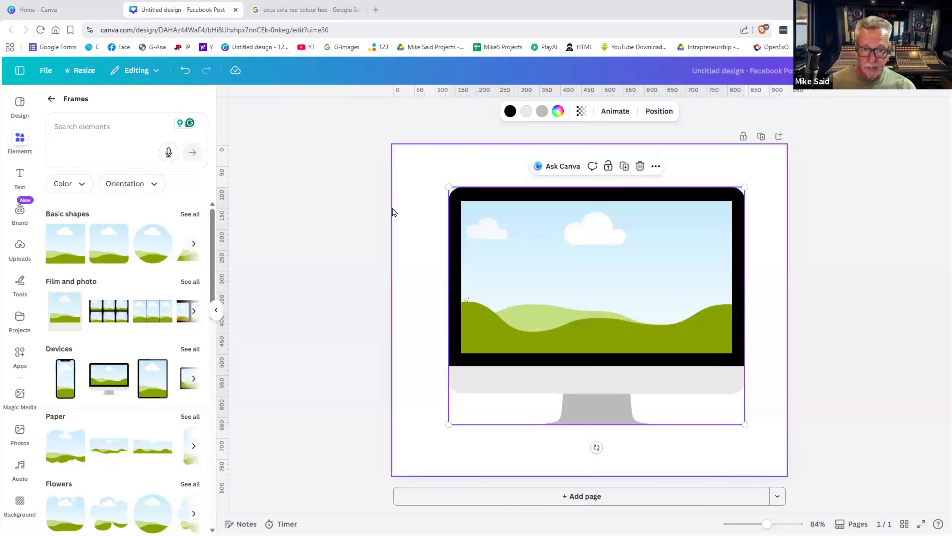
- Centre the monitor frame on the page
mouse_move(485, 230)
left_mouse_down()
mouse_move(469, 234)
mouse_move(465, 222)
mouse_move(506, 234)
mouse_move(482, 237)
left_mouse_up()
left_click_drag(670, 352, 643, 341)
left_click(820, 326)
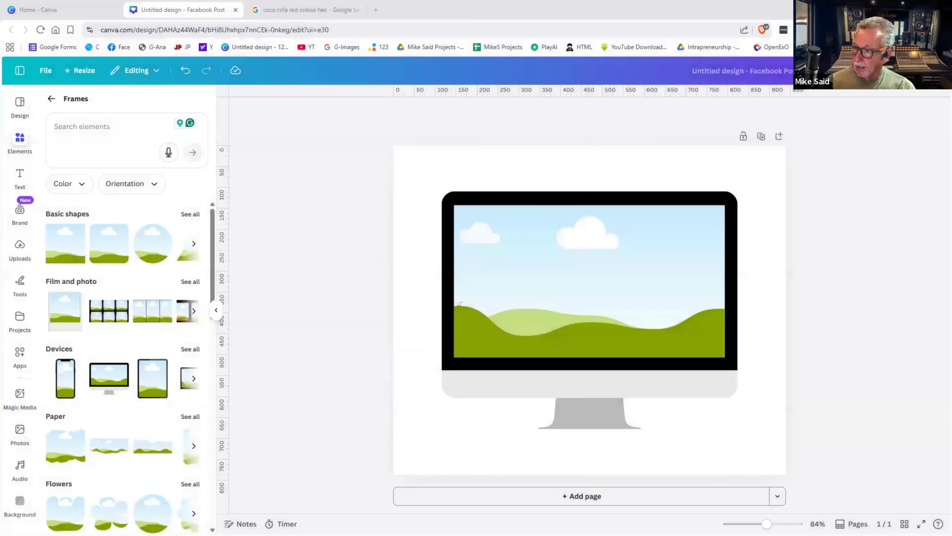
- Paste the Facebook screenshot and drop it into the monitor frame
left_click(559, 238)
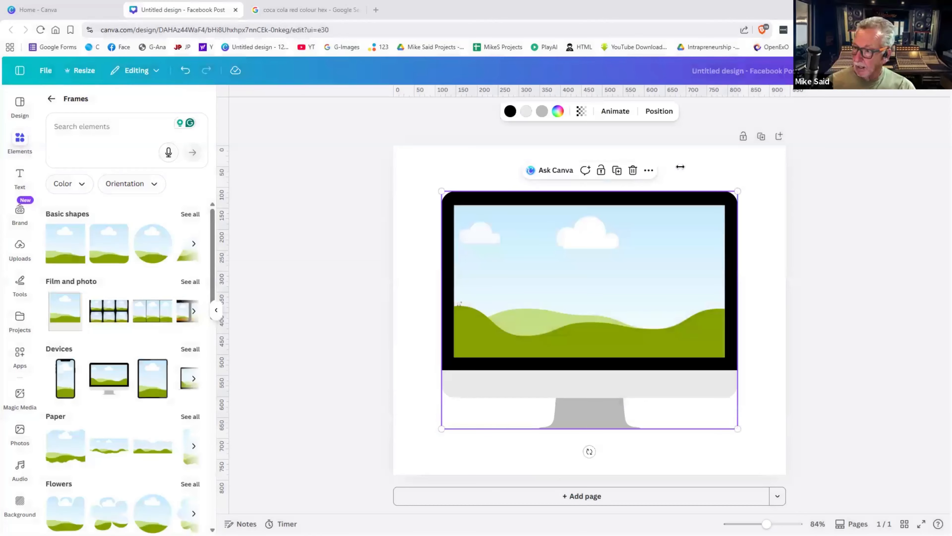
left_click(695, 162)
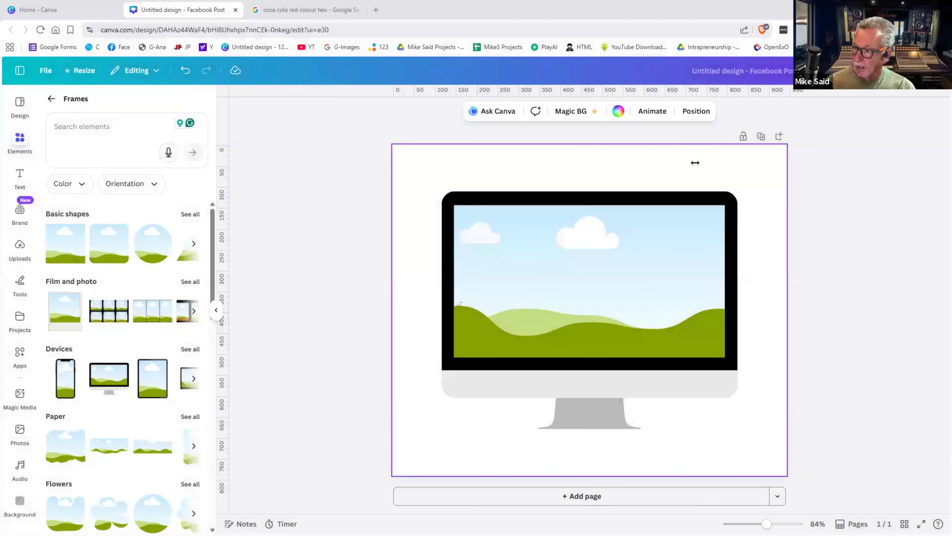
key("ctrl+v")
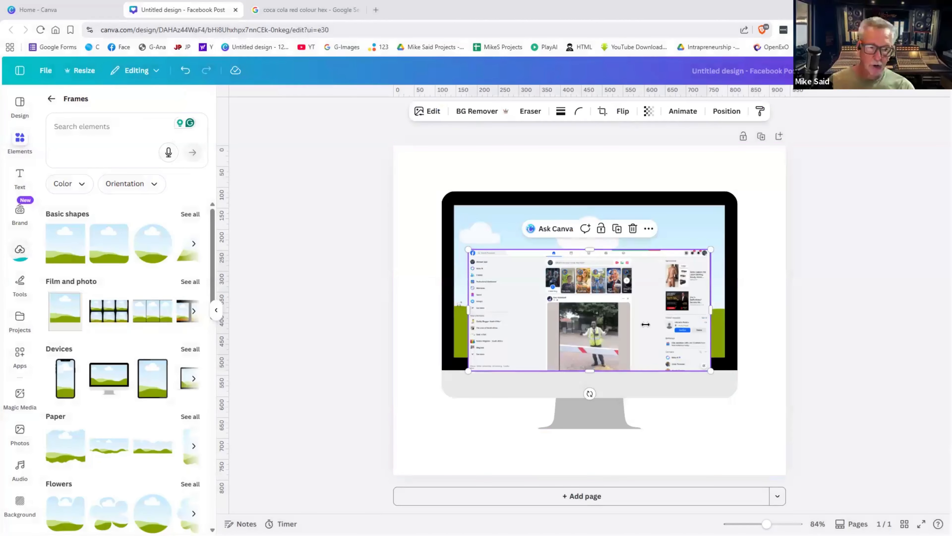
left_click_drag(619, 321, 561, 396)
left_click_drag(504, 249, 605, 261)
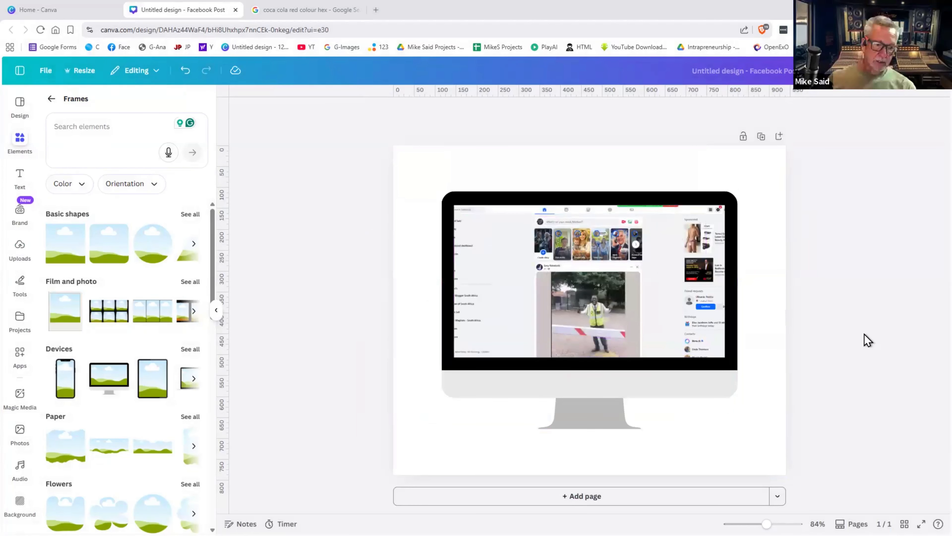
- Shift the screenshot's position inside the monitor screen
left_click(654, 299)
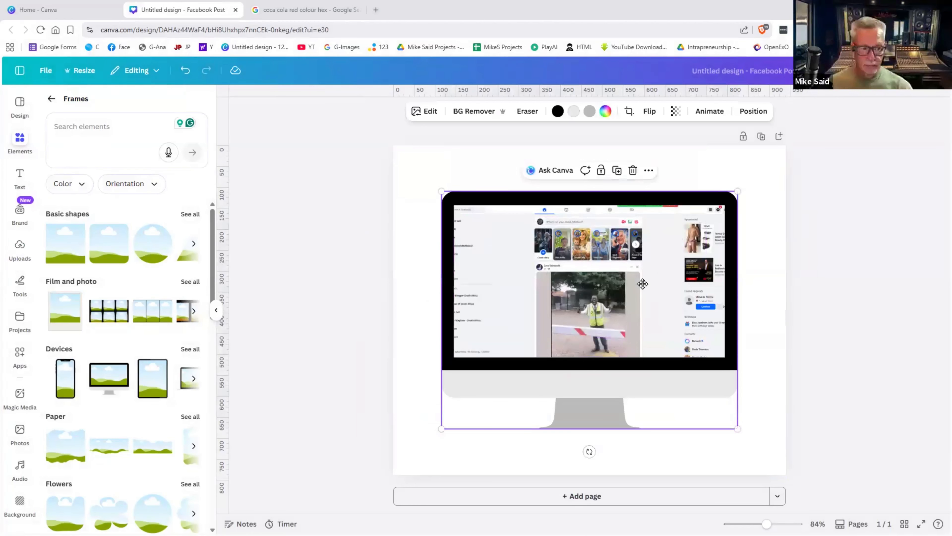
double_click(643, 284)
left_click_drag(643, 290, 667, 295)
left_click(851, 309)
left_click(851, 308)
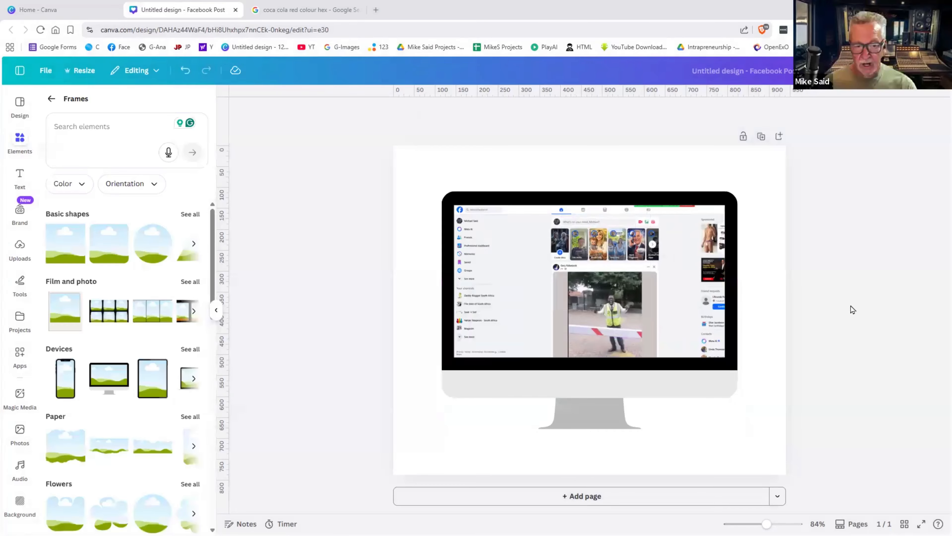
- Delete the screenshot and then the monitor frame
left_click(653, 286)
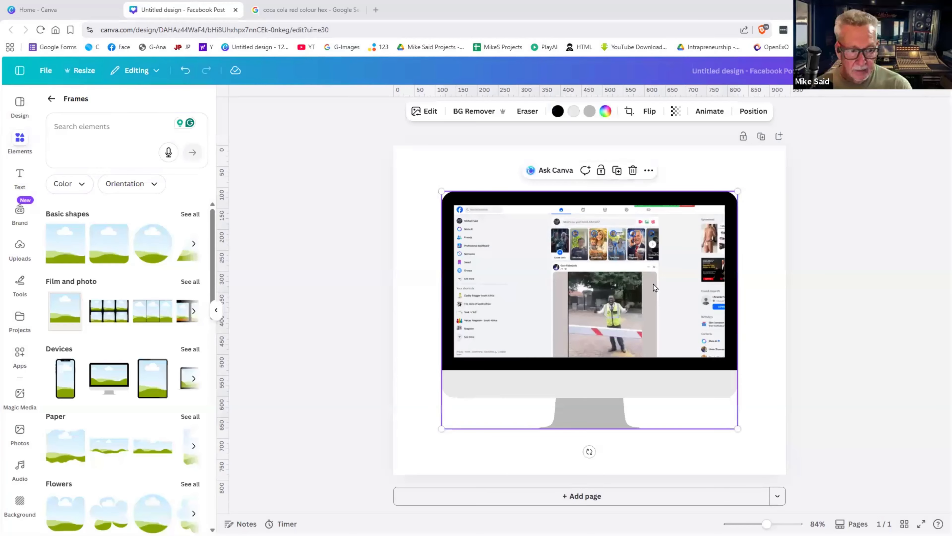
key("Delete")
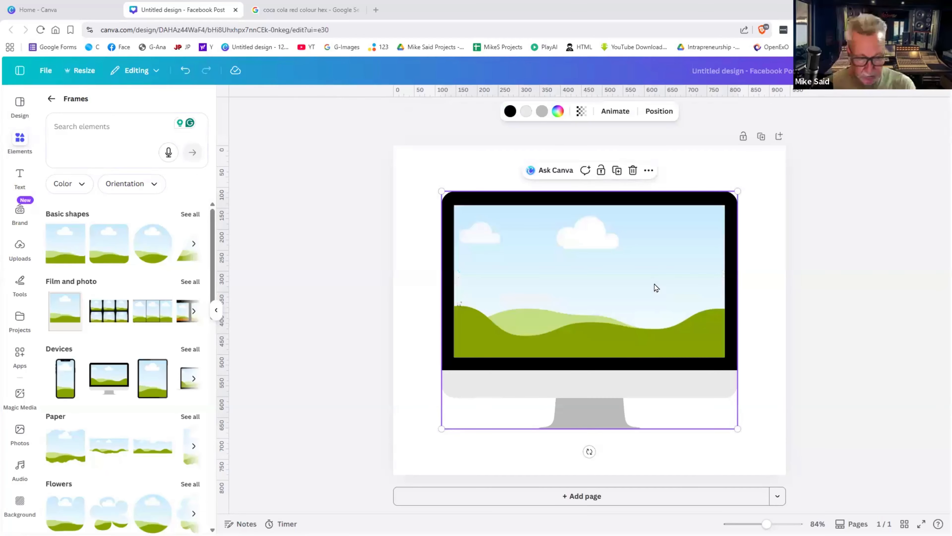
key("Delete")
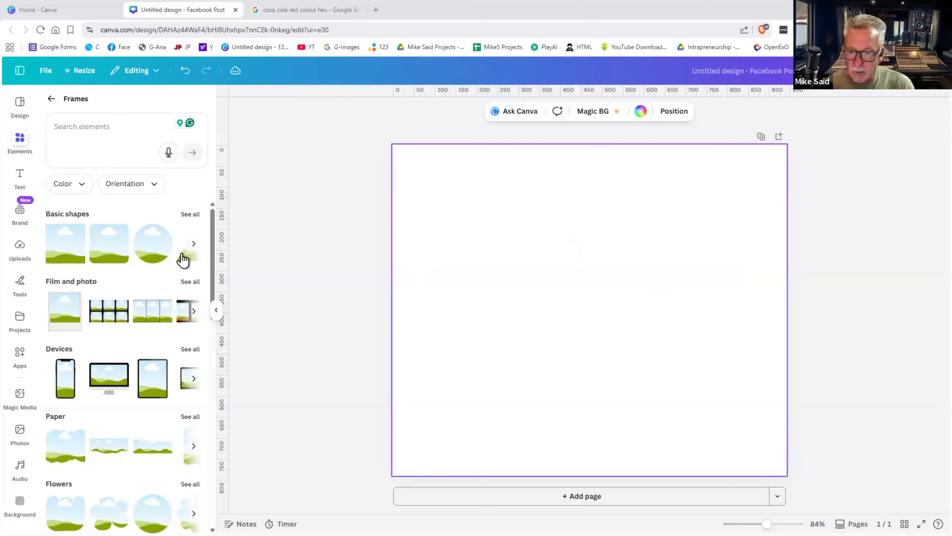
- Search Elements for 'hearts' and place a heart frame upper left and a double-heart lower right
left_click(70, 123)
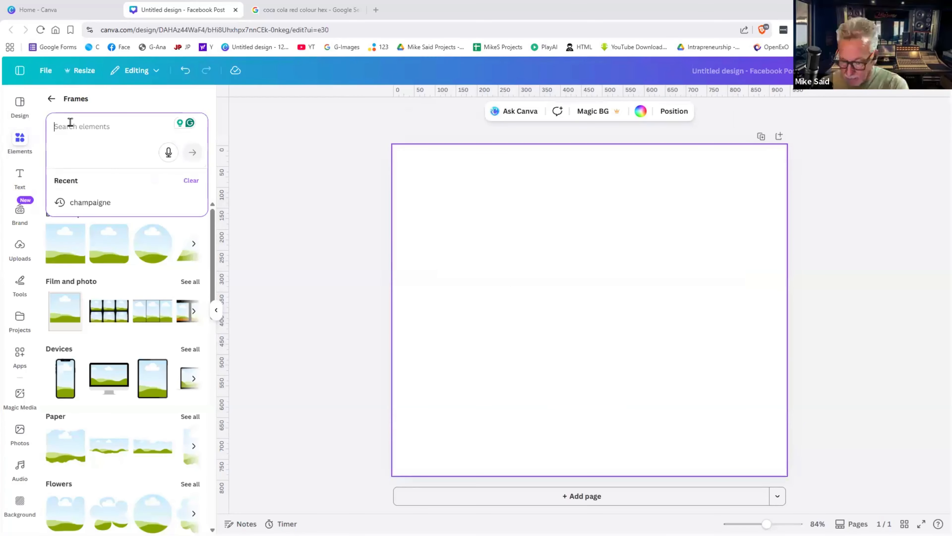
type("hearts")
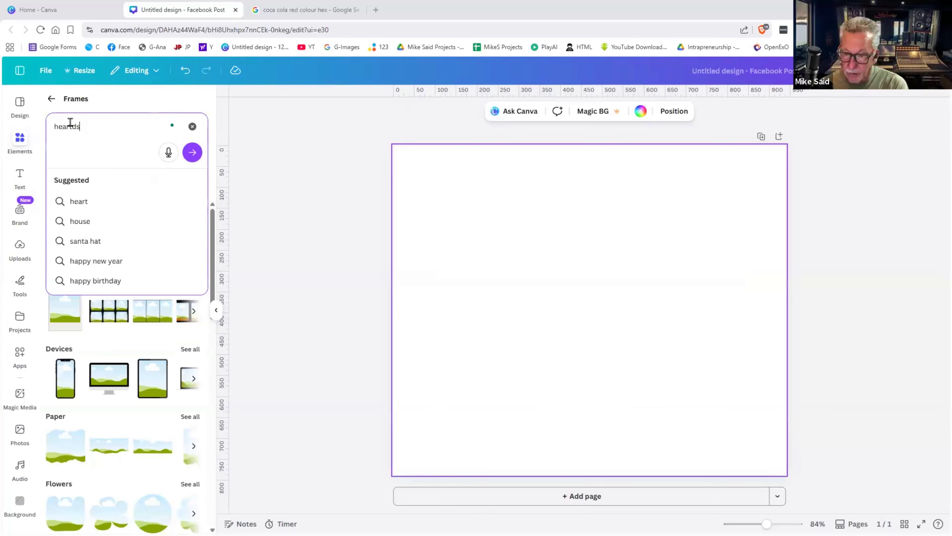
key("BackSpace")
type("s")
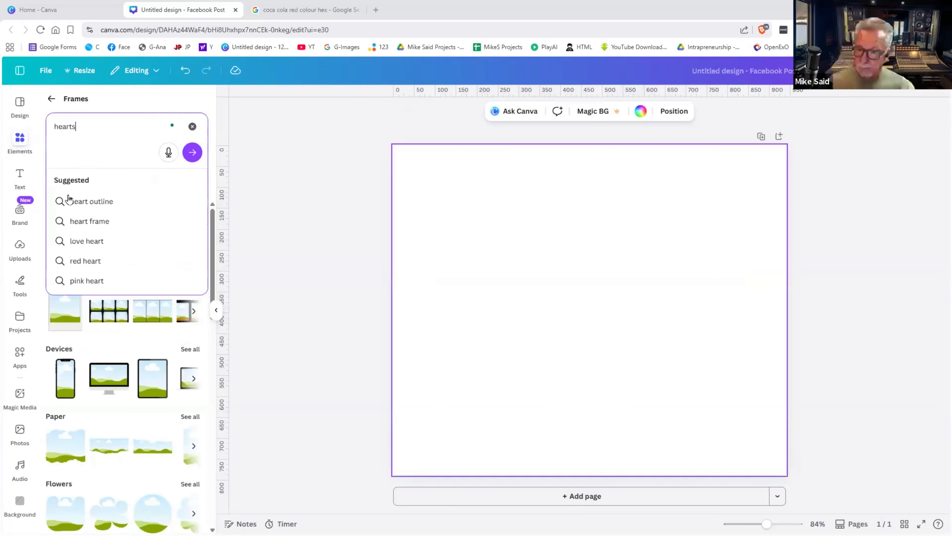
key("Return")
left_click(70, 248)
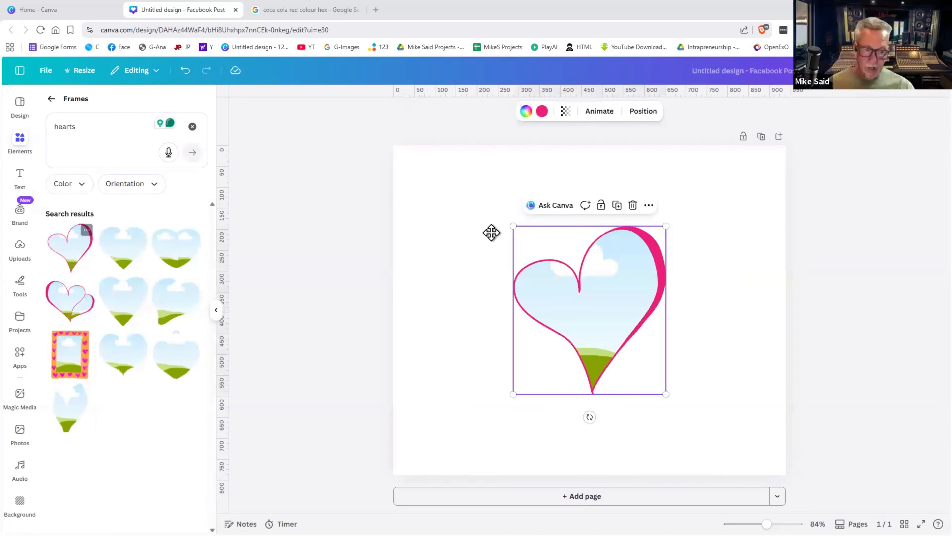
left_click_drag(587, 293, 492, 234)
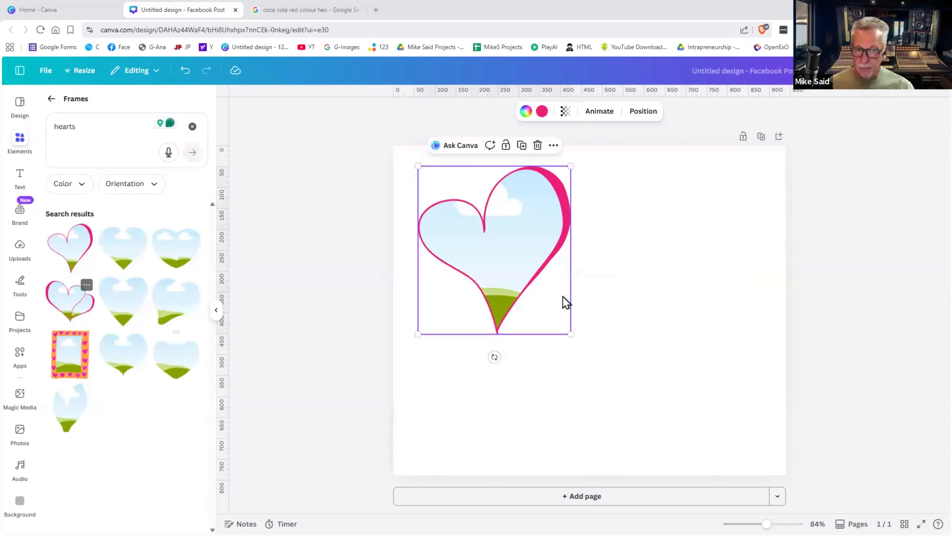
left_click(71, 301)
left_click_drag(564, 302, 629, 343)
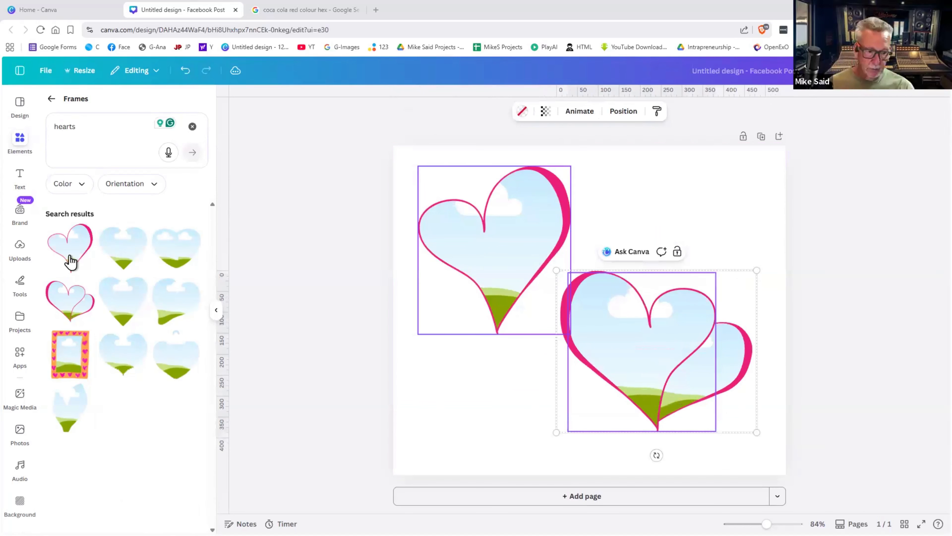
- Search Photos for 'couple in love' and fit the smiling couple into the top heart
left_click(19, 436)
left_click(94, 100)
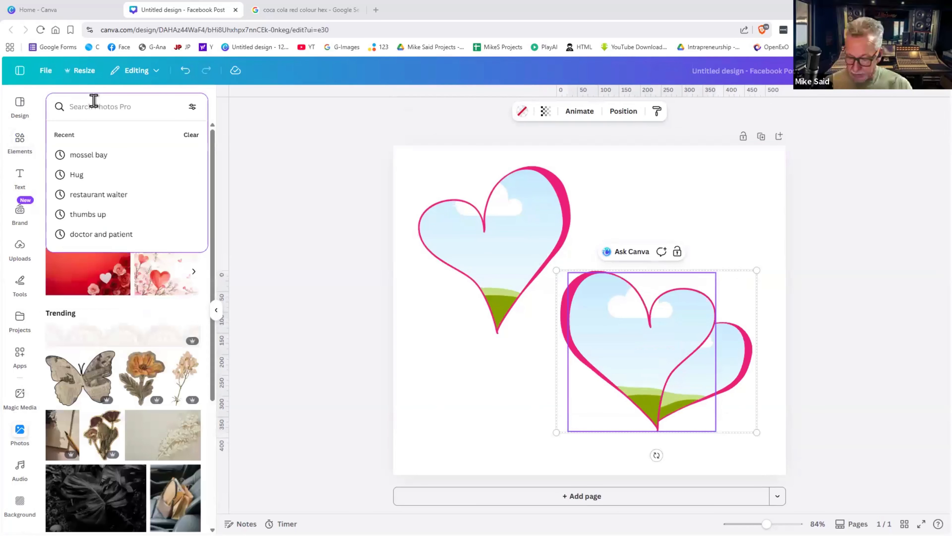
type("coup")
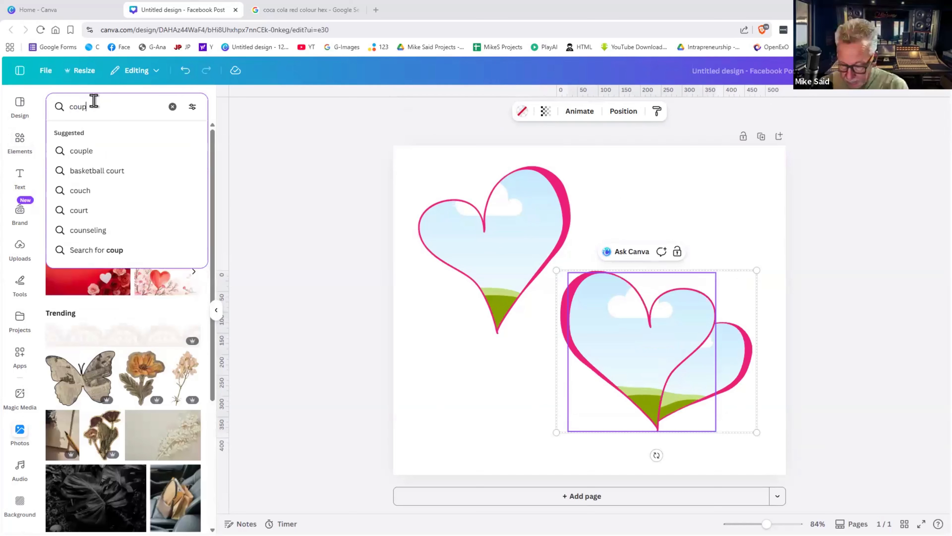
type("le in love")
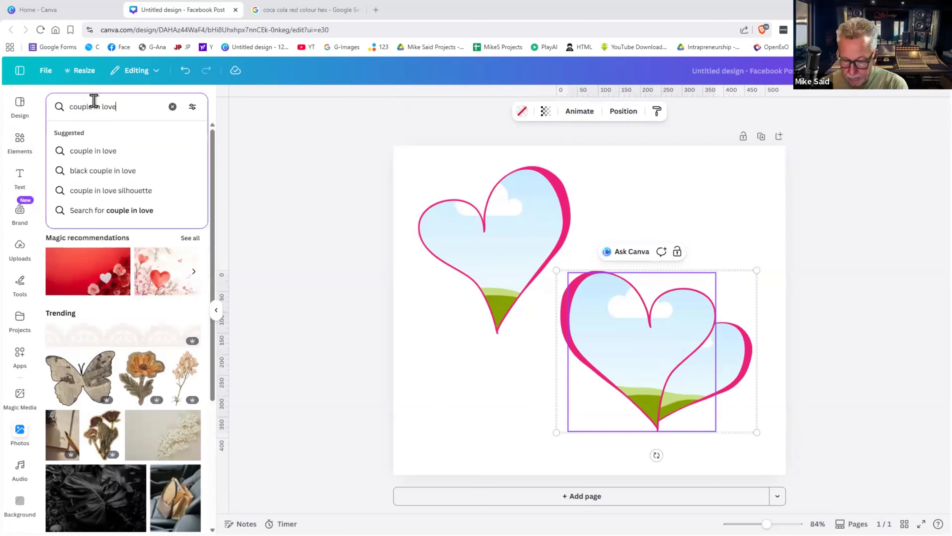
key("Return")
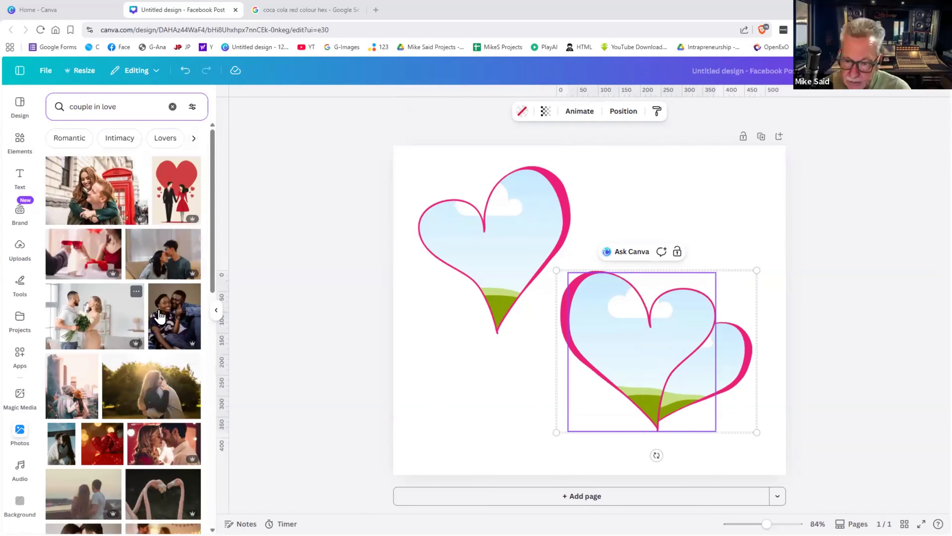
left_click_drag(166, 311, 166, 311)
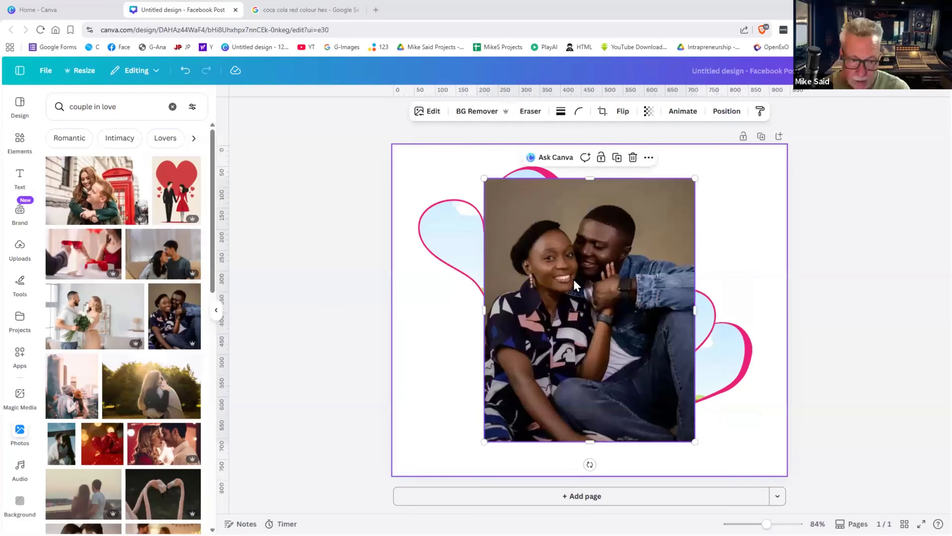
left_click_drag(583, 303, 511, 242)
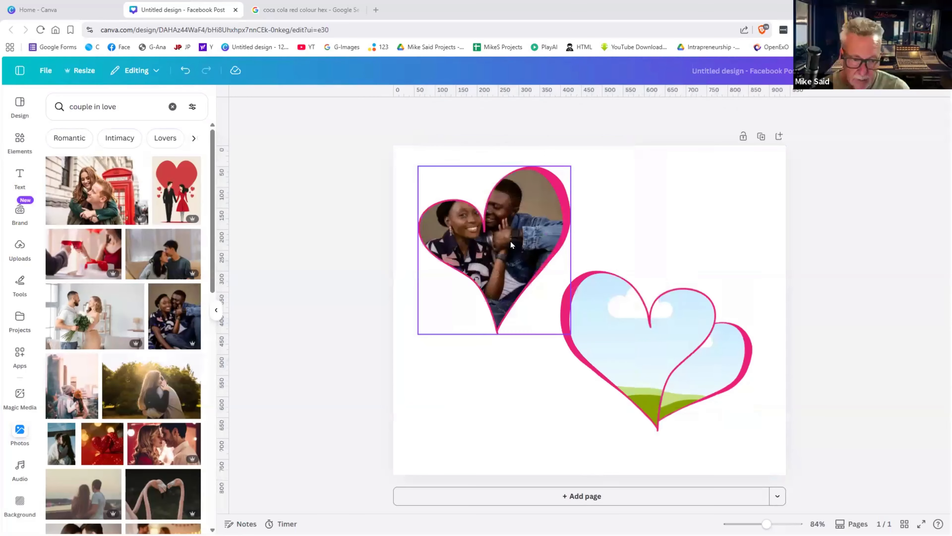
double_click(522, 240)
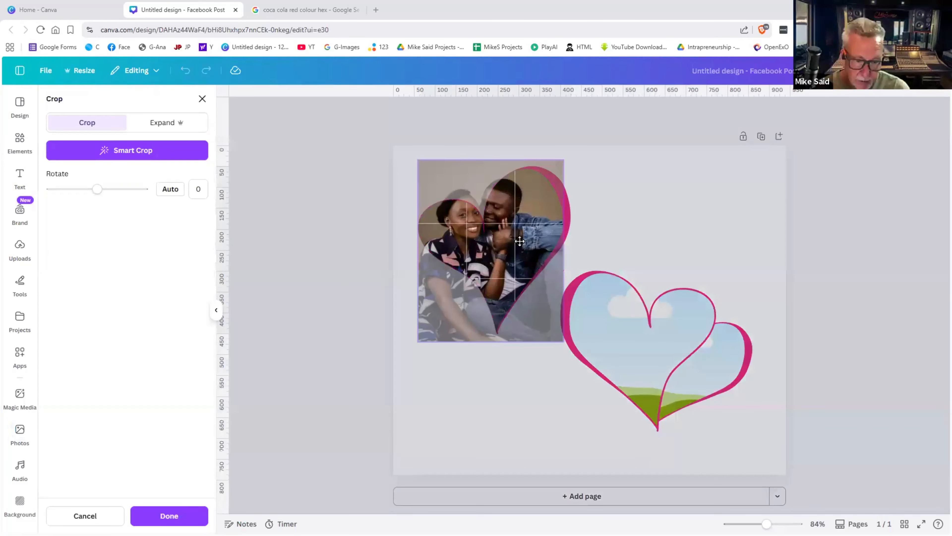
left_click_drag(521, 250, 522, 262)
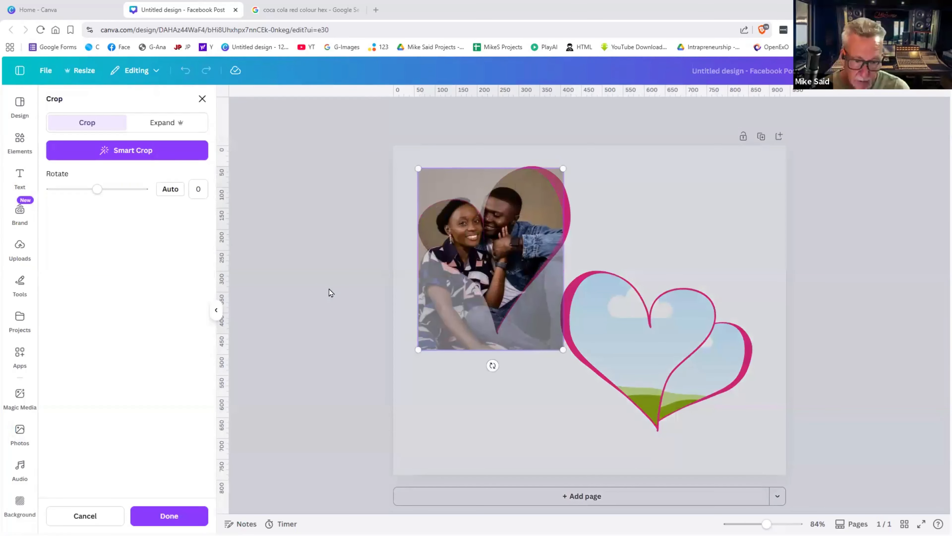
left_click(329, 289)
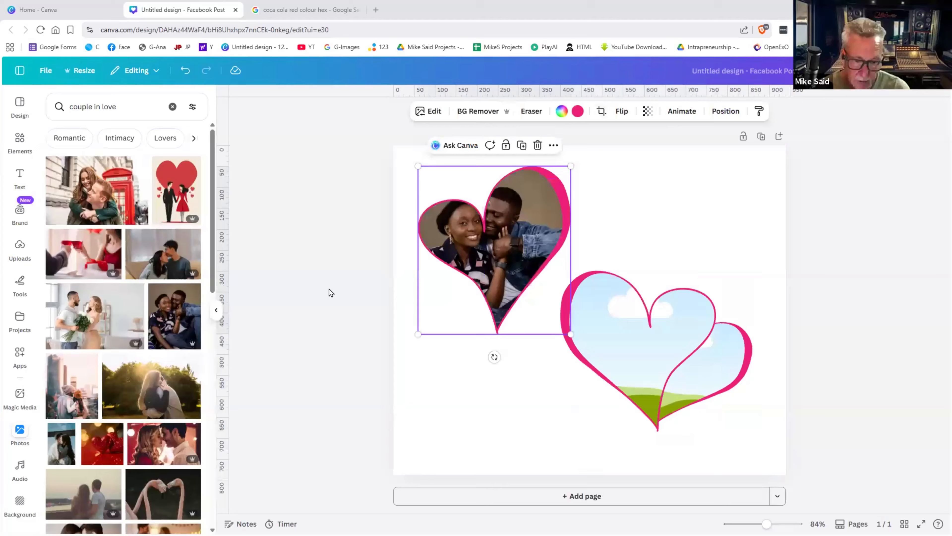
- Drop the sunset couple and red hearts photos into the lower double heart
left_click(153, 382)
left_click_drag(596, 324, 711, 372)
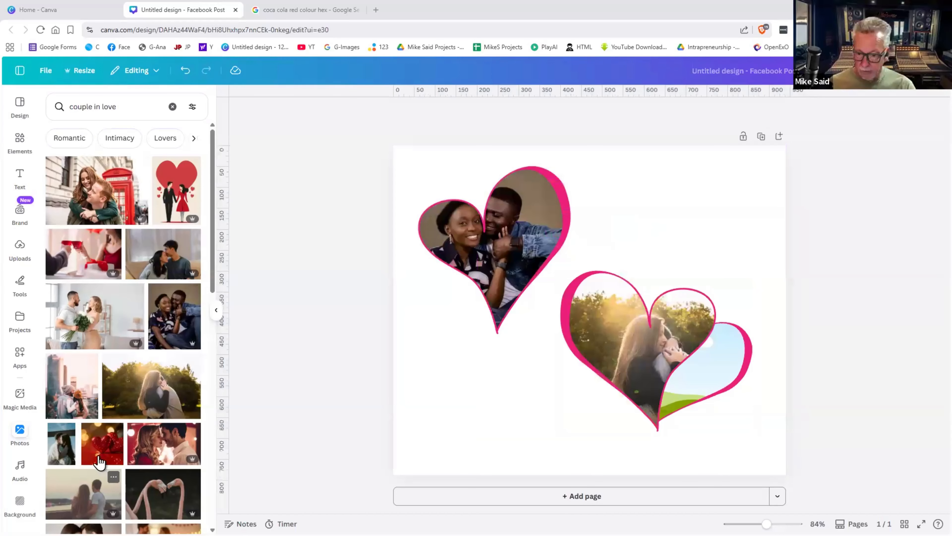
left_click(100, 447)
left_click_drag(637, 290, 709, 362)
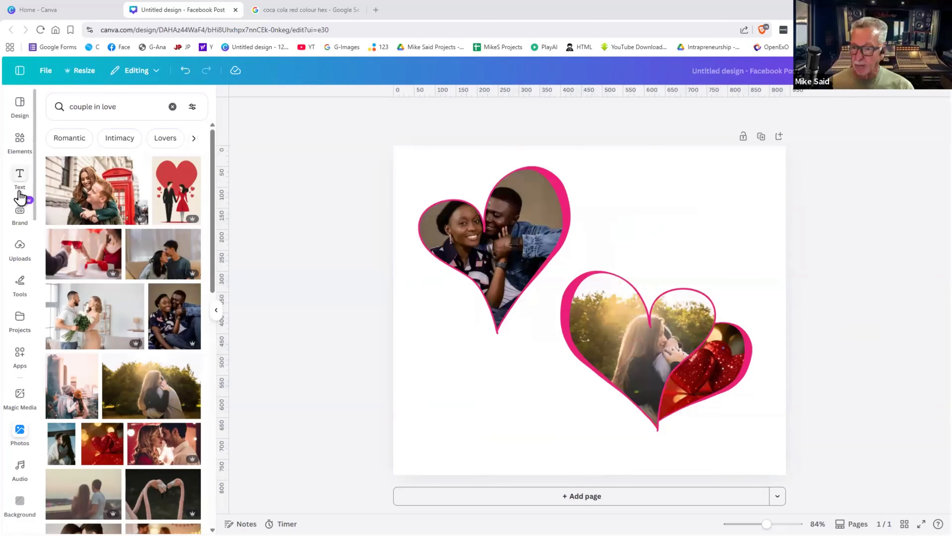
left_click(20, 140)
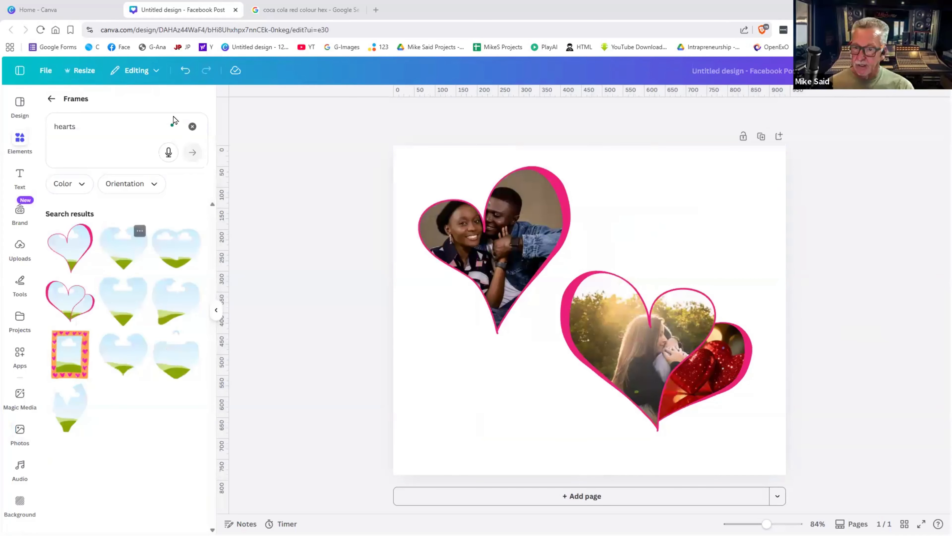
- Add a polaroid frame, shrink it at the lower left and tilt it to -16°
left_click(193, 128)
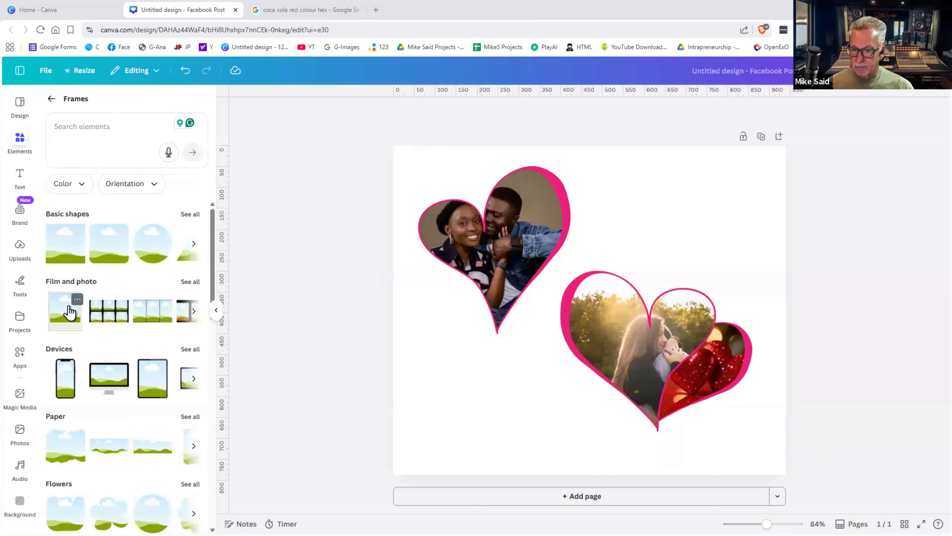
left_click(70, 311)
left_click_drag(502, 349, 416, 431)
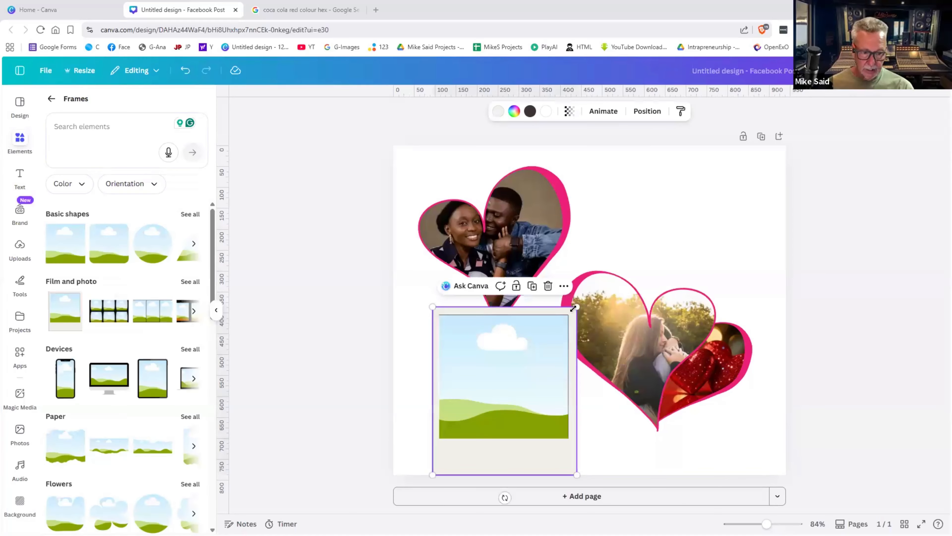
left_click_drag(577, 306, 502, 355)
left_click_drag(483, 400, 461, 353)
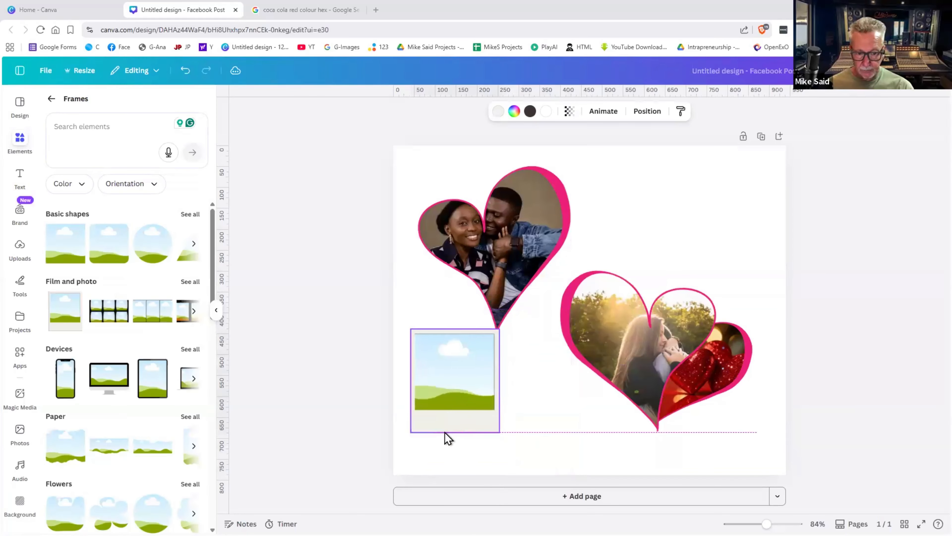
left_click_drag(455, 451, 474, 447)
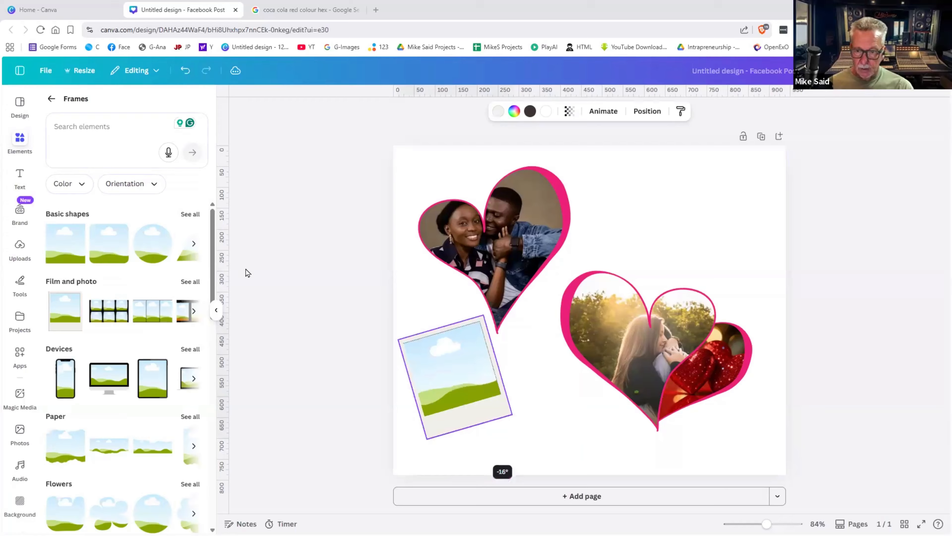
- Search stock photos for 'young love'
left_click(53, 100)
left_click(61, 105)
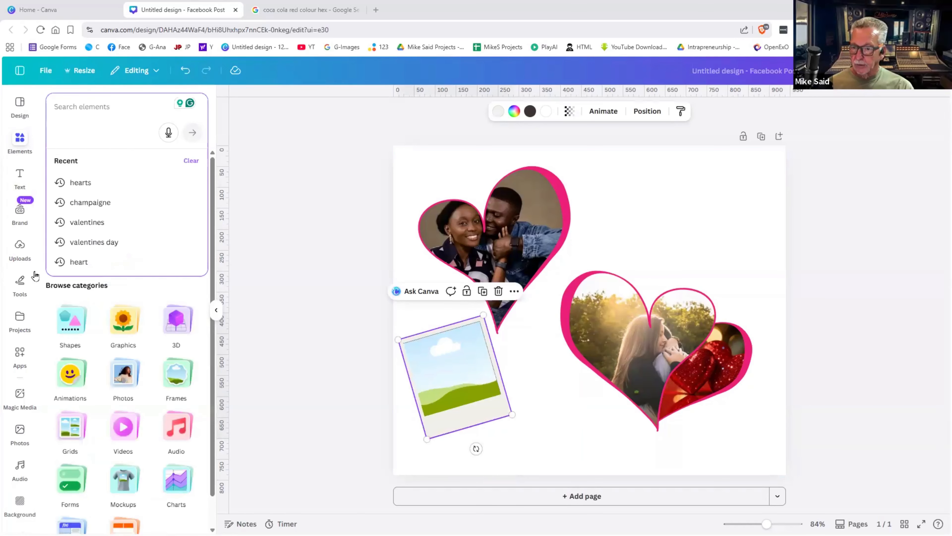
left_click(20, 433)
left_click(57, 105)
type("couple in love")
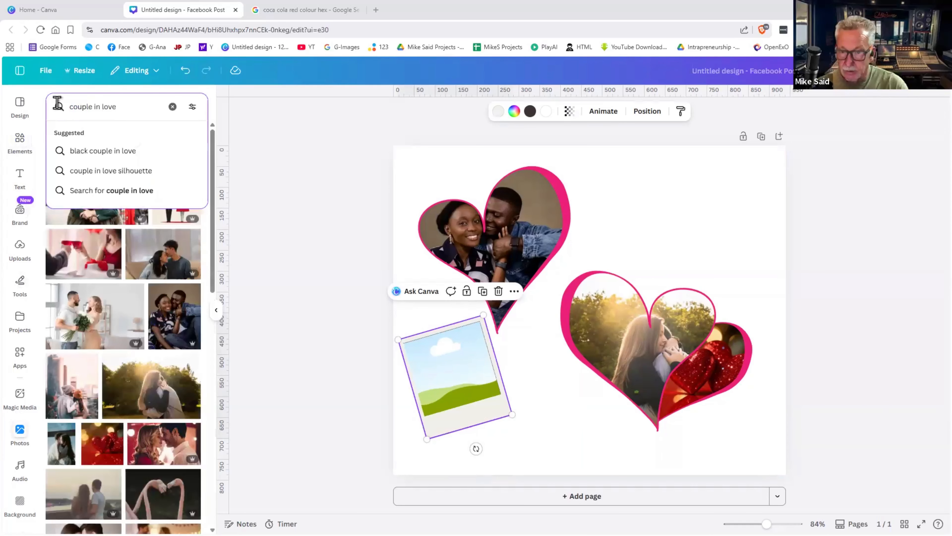
triple_click(82, 101)
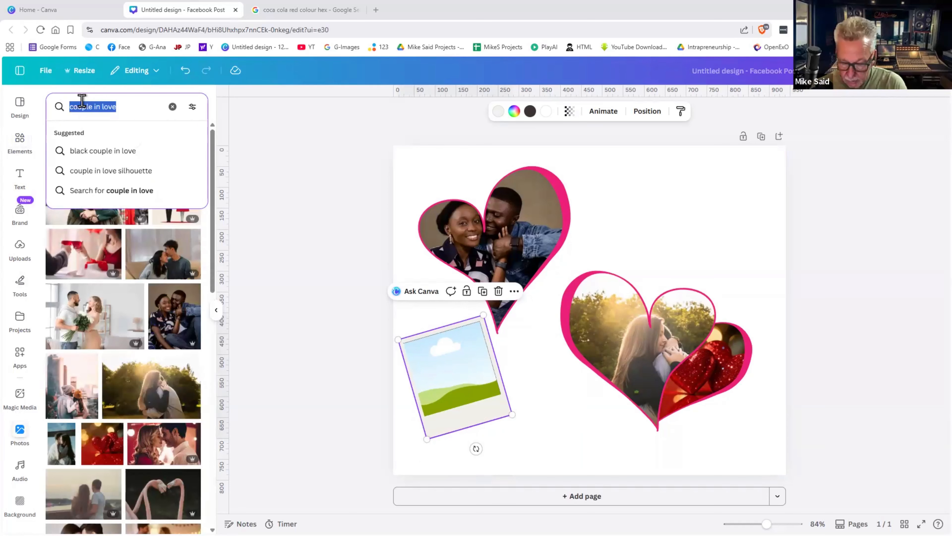
key("BackSpace")
type("young l")
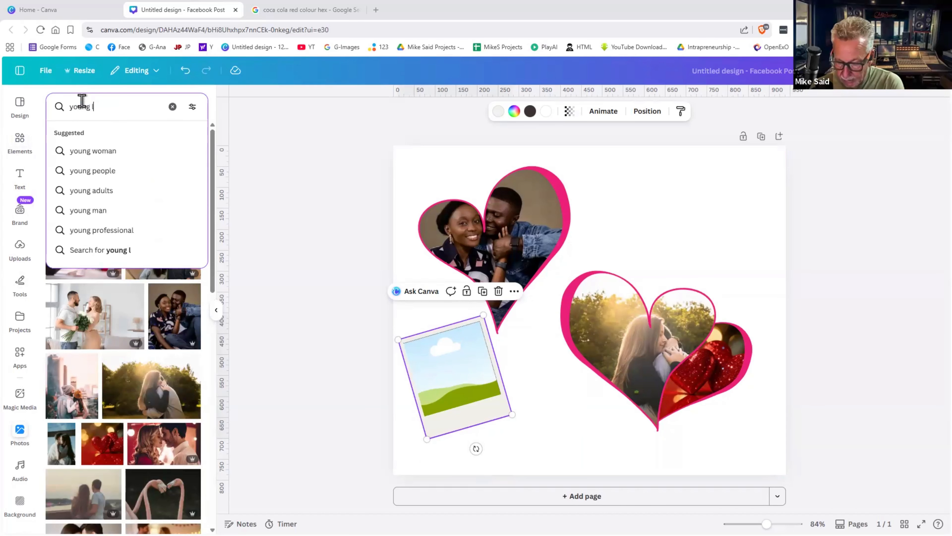
type("ove")
key("Return")
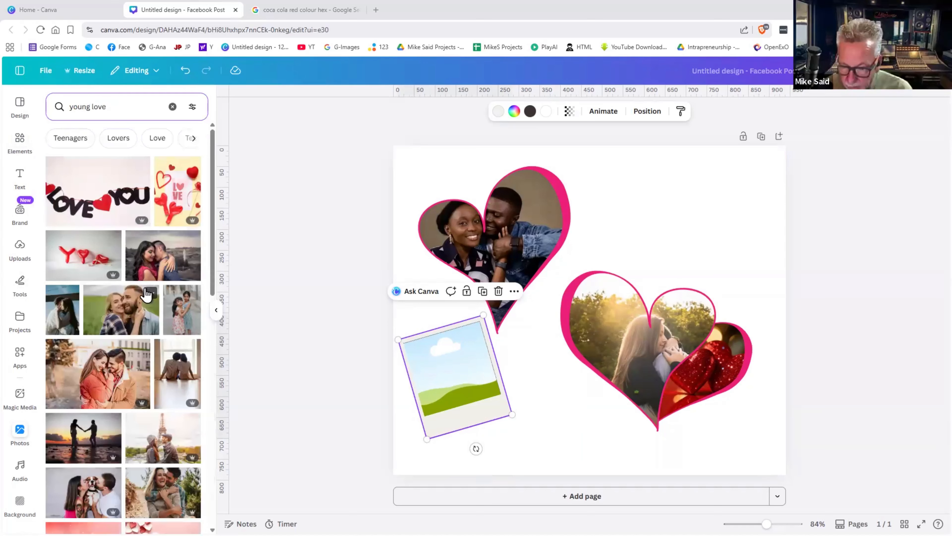
- Drop the couple-kissing-dog photo into the polaroid frame
scroll(146, 290, "down", 1)
scroll(146, 291, "down", 2)
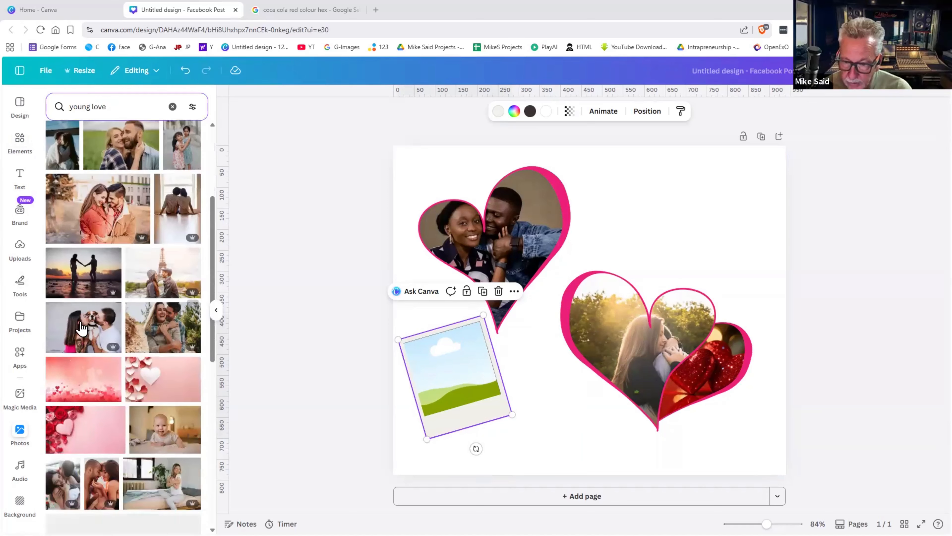
scroll(87, 330, "down", 3)
left_click_drag(313, 346, 447, 368)
double_click(438, 371)
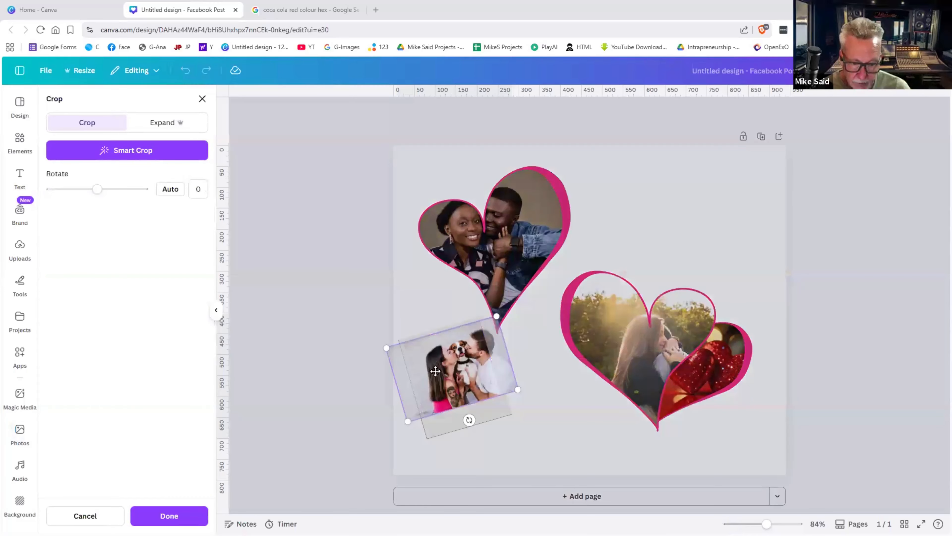
left_click(819, 304)
left_click(819, 309)
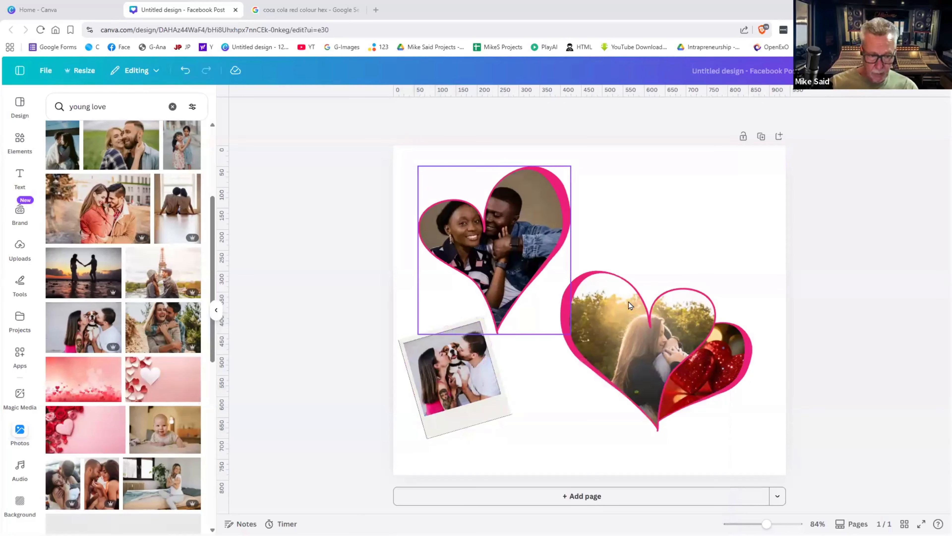
- Undo back through the heart photos, both heart frames and the polaroid frame
key("ctrl+z")
key("ctrl+z")
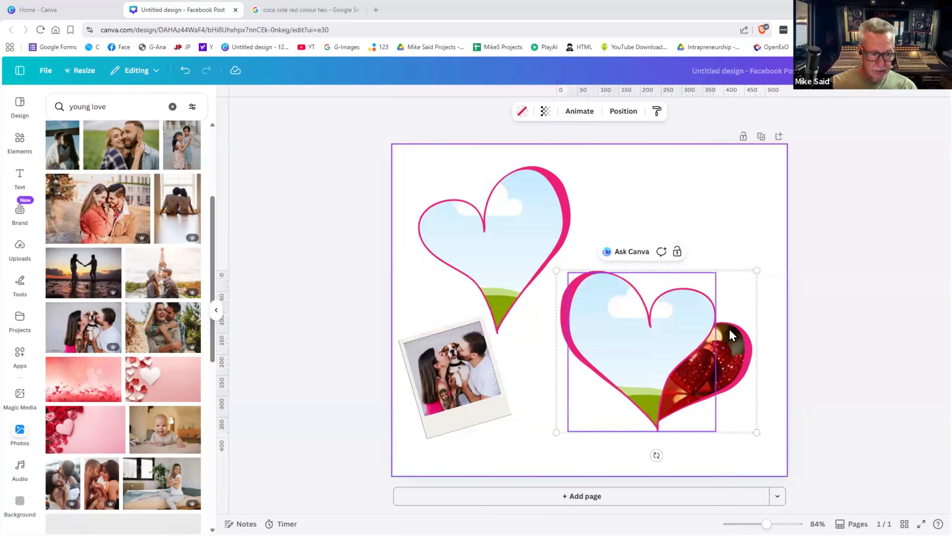
key("ctrl+z")
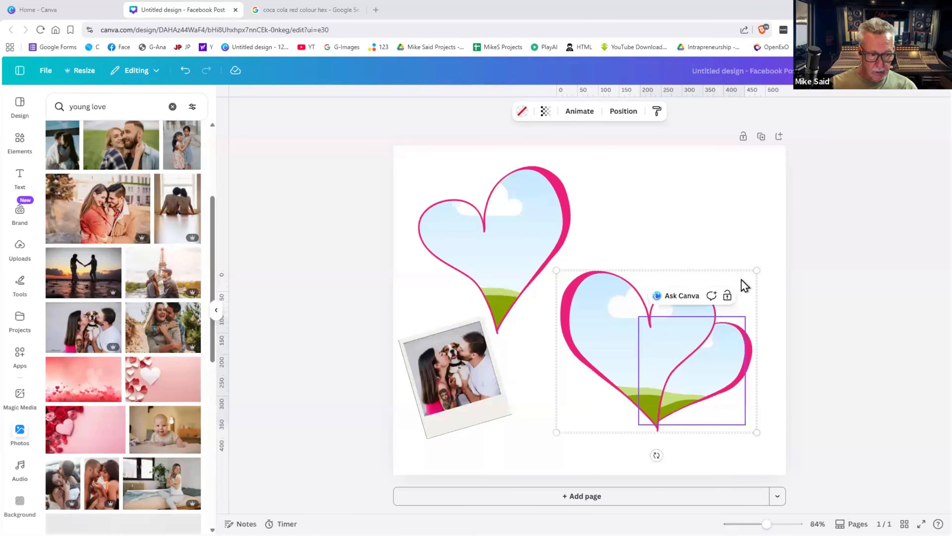
key("ctrl+z")
key("ctrl+z")
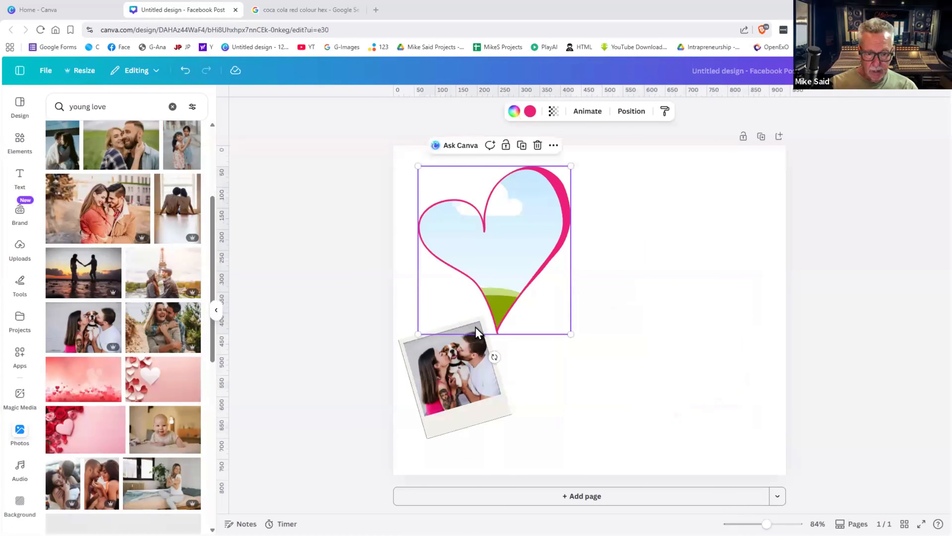
key("ctrl+z")
key("ctrl+z")
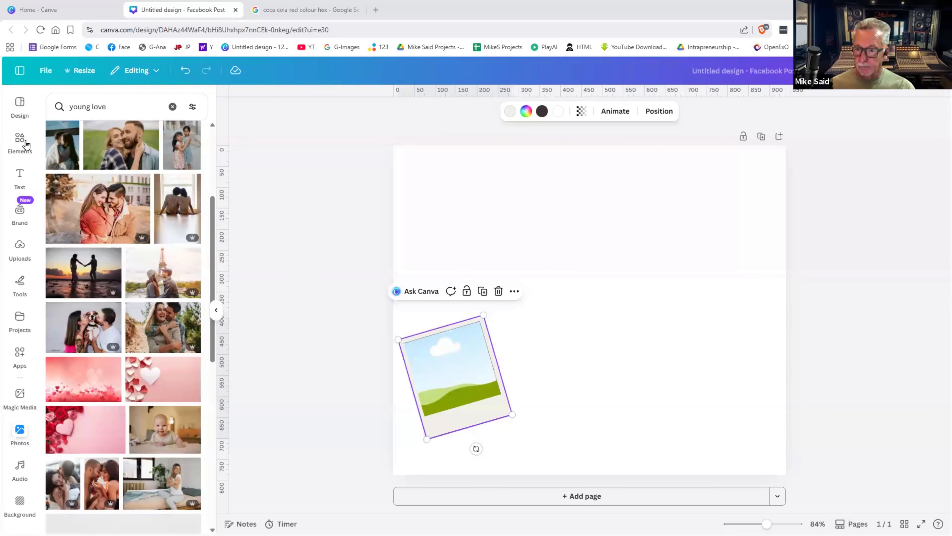
key("ctrl+z")
left_click(20, 142)
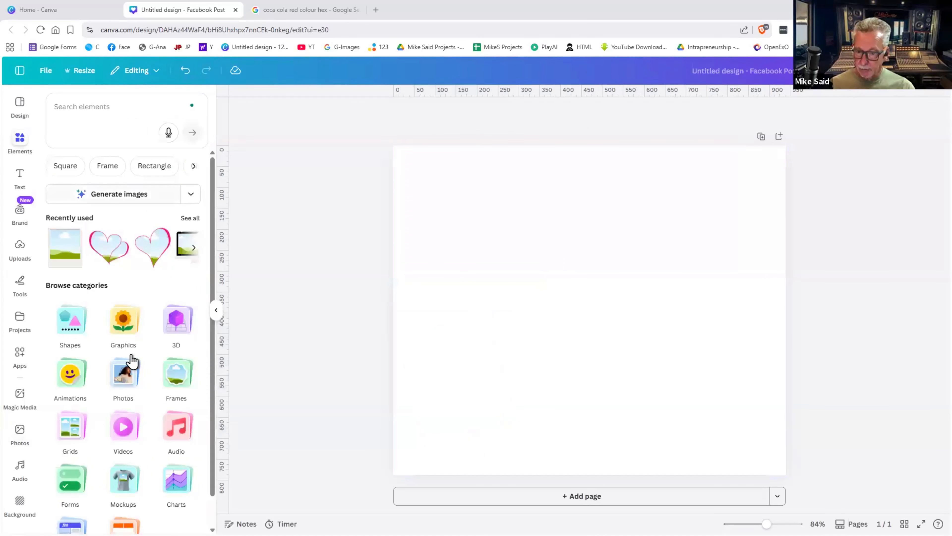
- From Grids, try and delete a two-column grid, then add a 2x2 grid
left_click(69, 427)
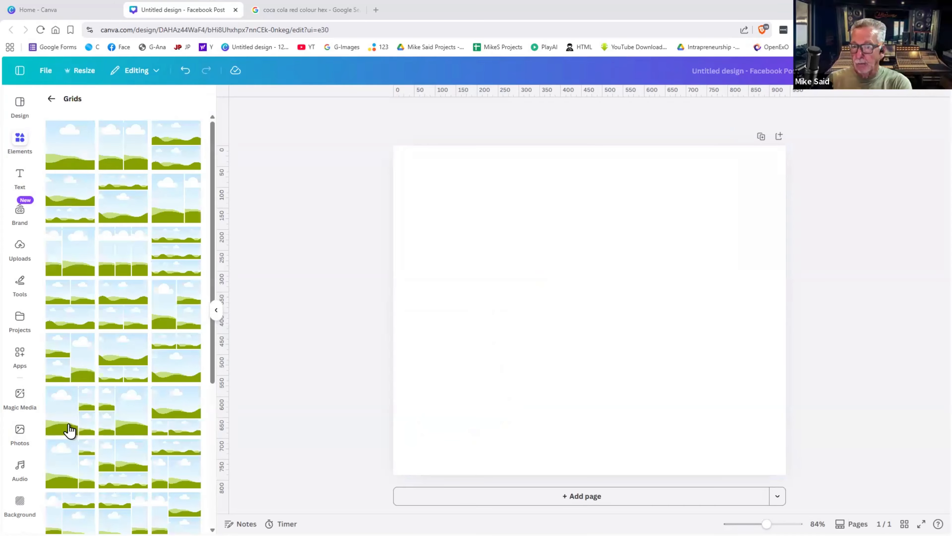
left_click(125, 150)
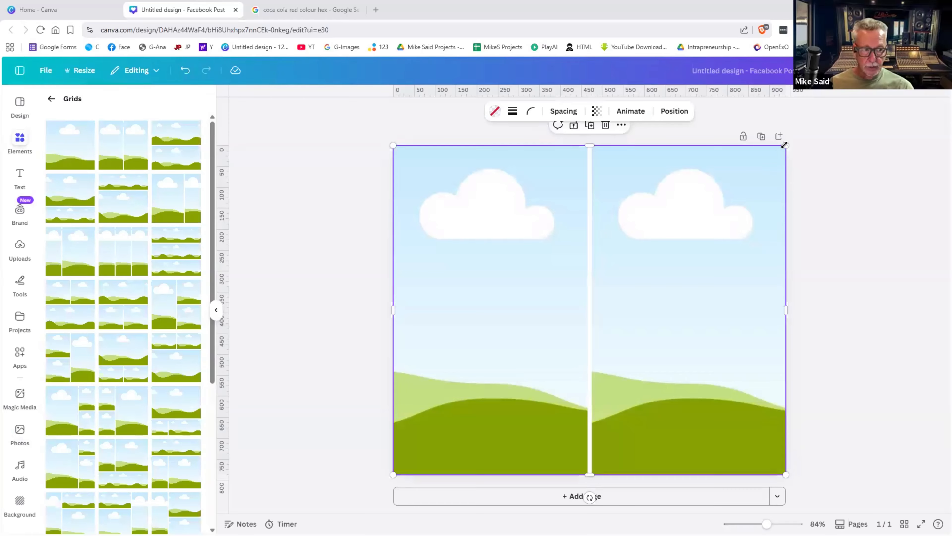
left_click_drag(733, 177, 752, 183)
key("Delete")
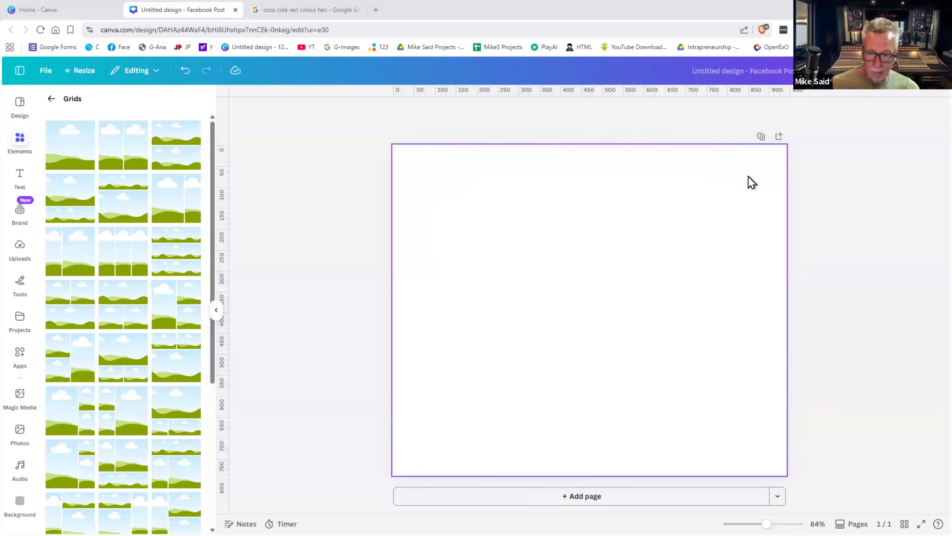
scroll(111, 308, "down", 5)
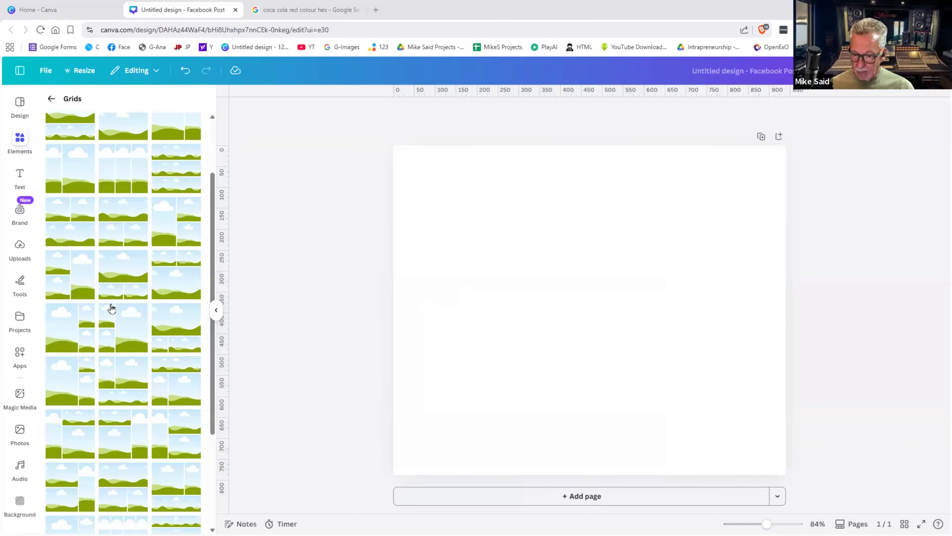
scroll(111, 310, "down", 2)
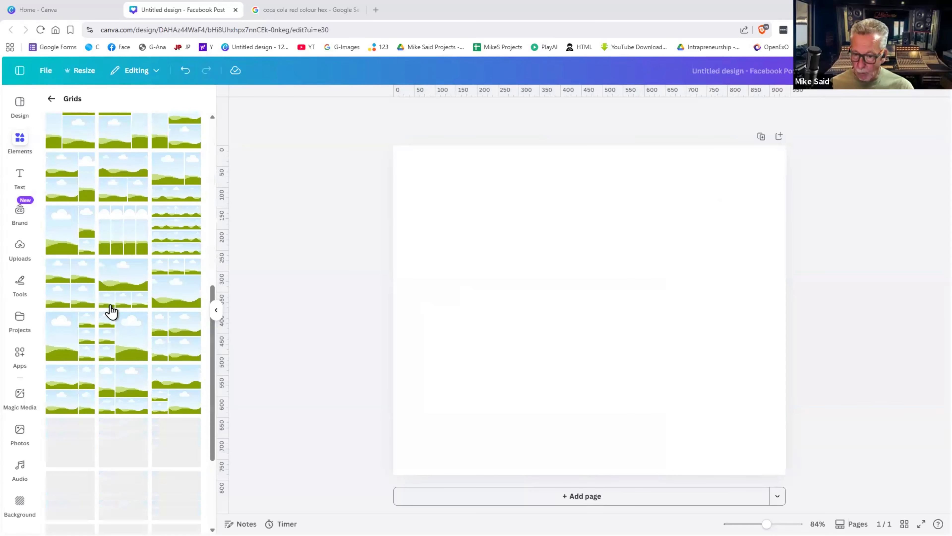
left_click(69, 289)
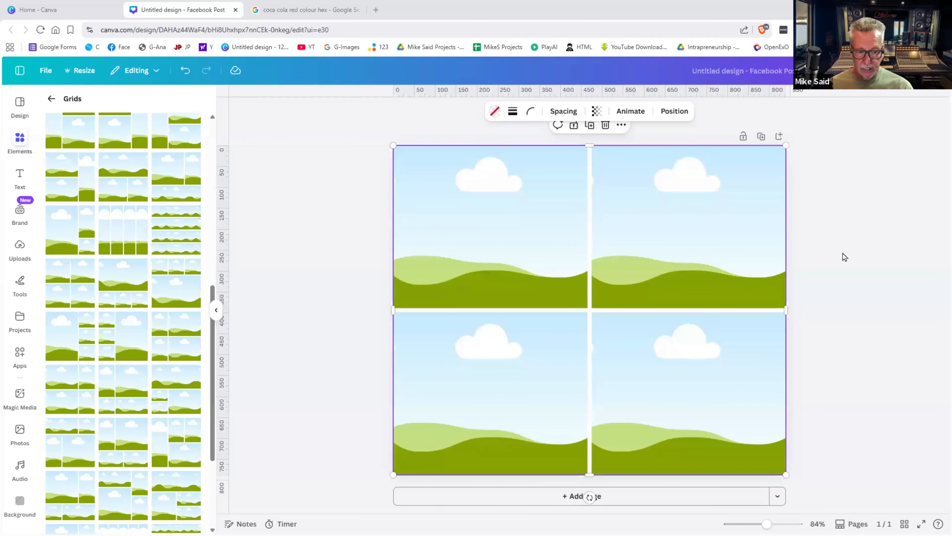
left_click(826, 255)
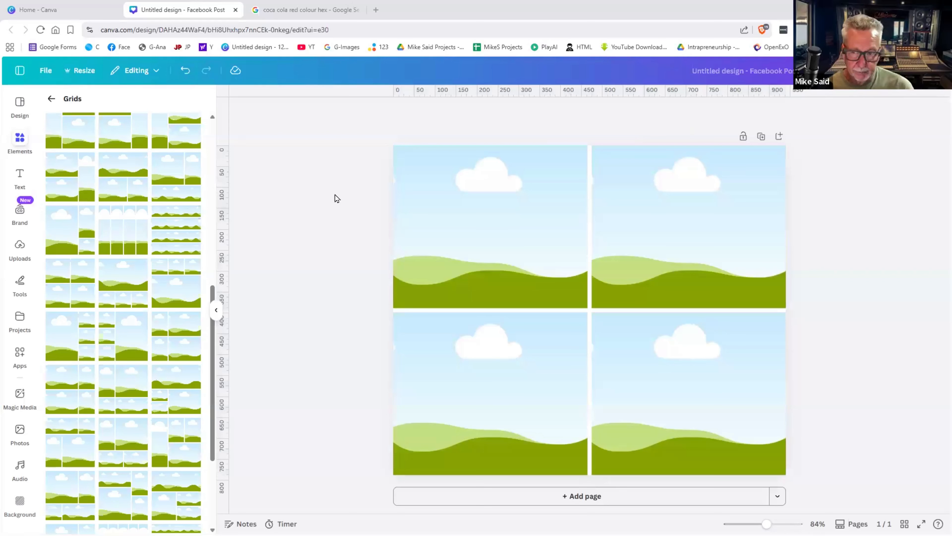
left_click(19, 431)
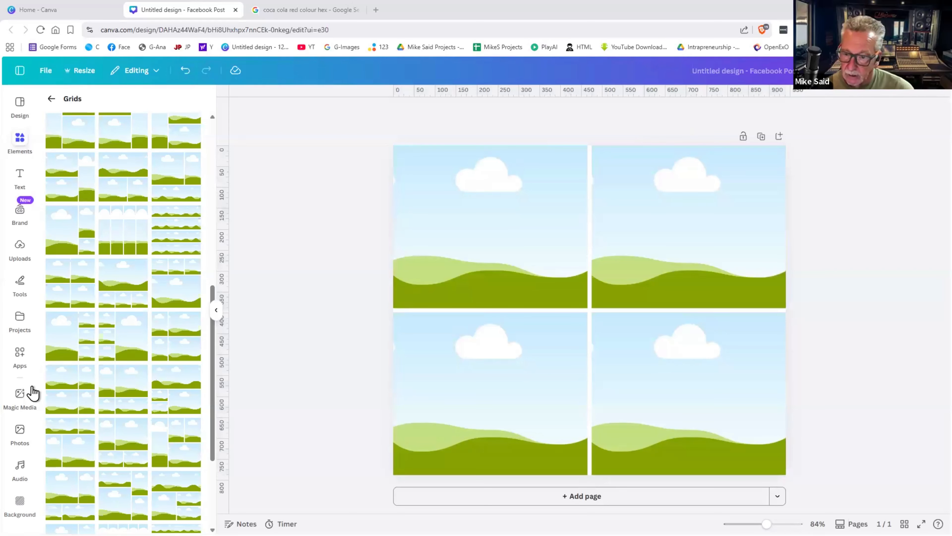
- Search 'baking' and drop ingredients, eggs, oven tray and chocolate photos into the four cells
left_click(81, 107)
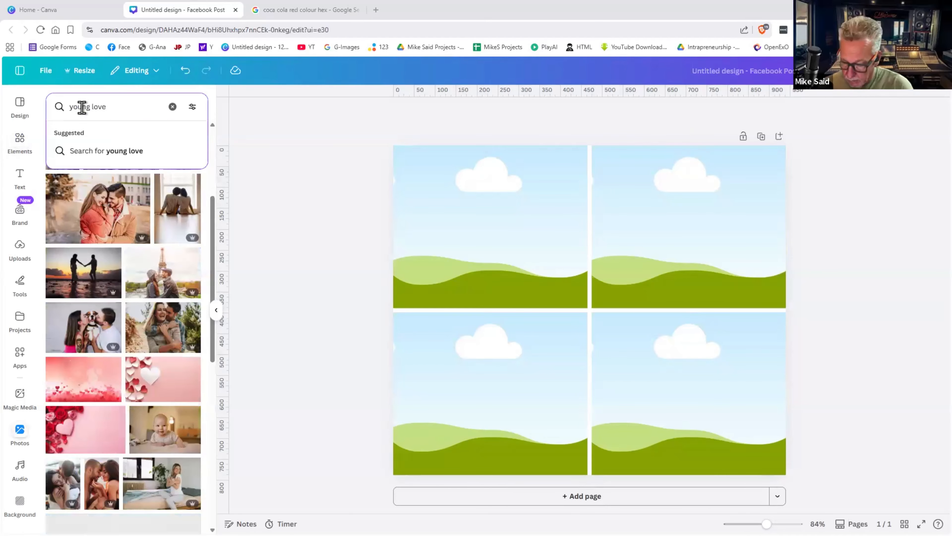
key("ctrl+a")
type("baking")
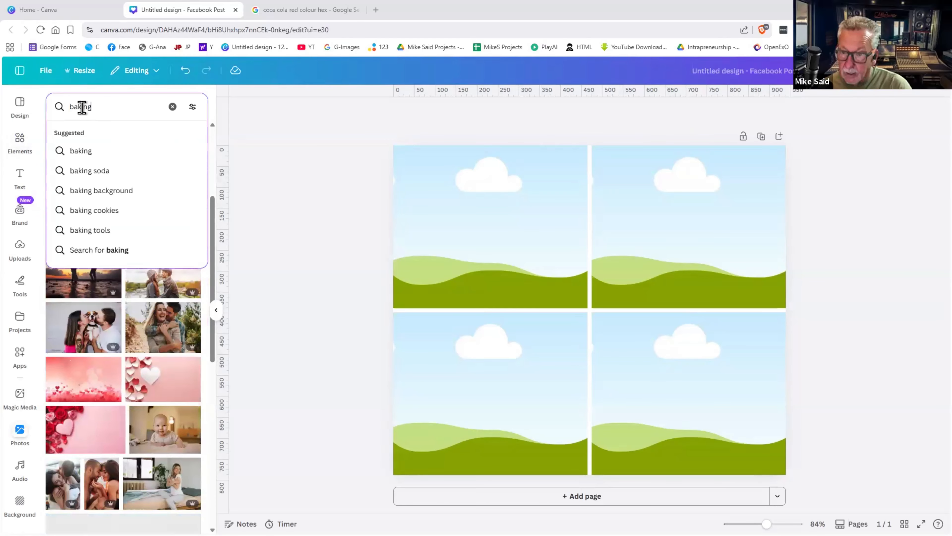
key("Return")
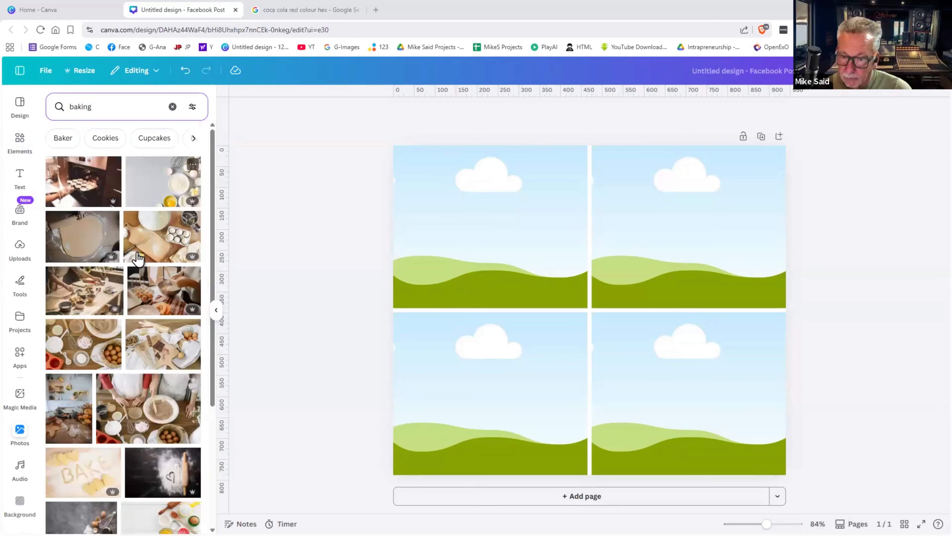
left_click_drag(74, 347, 414, 248)
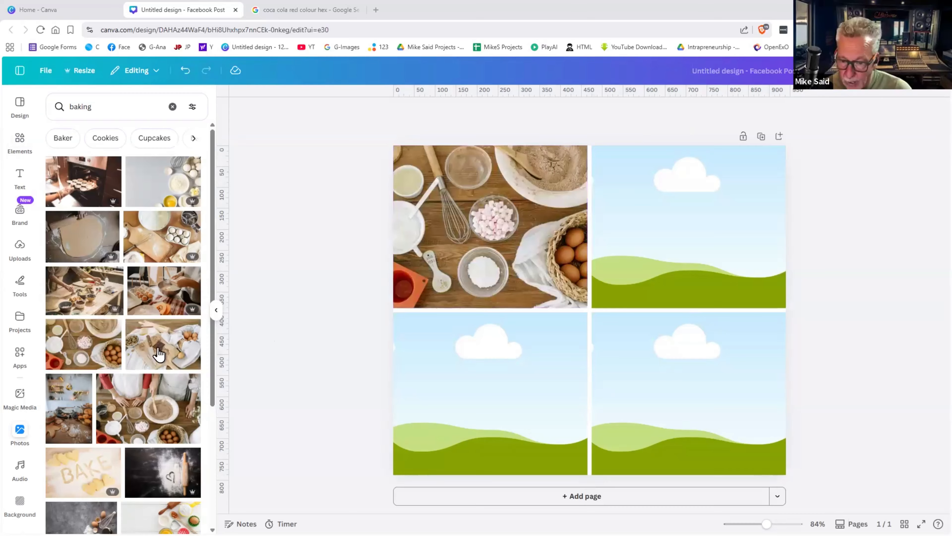
left_click_drag(143, 215, 666, 234)
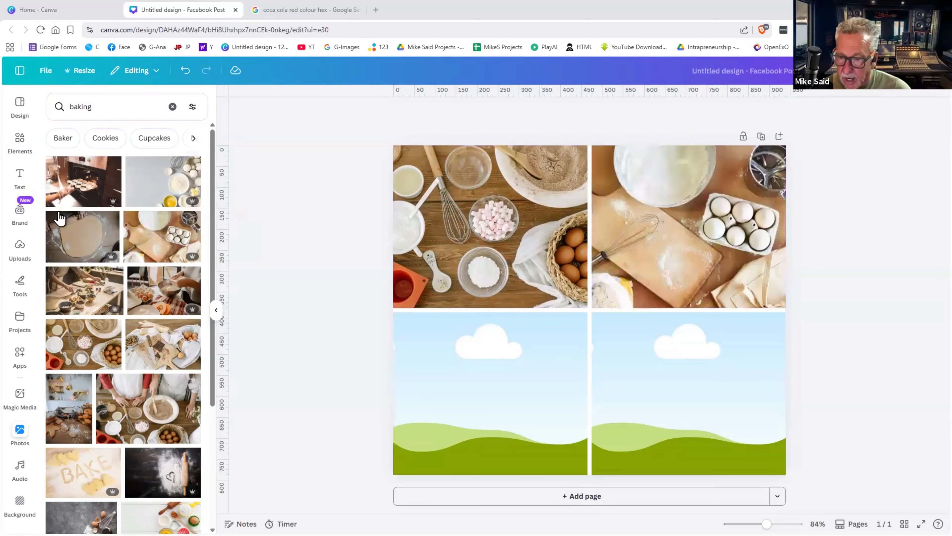
left_click_drag(68, 197, 461, 446)
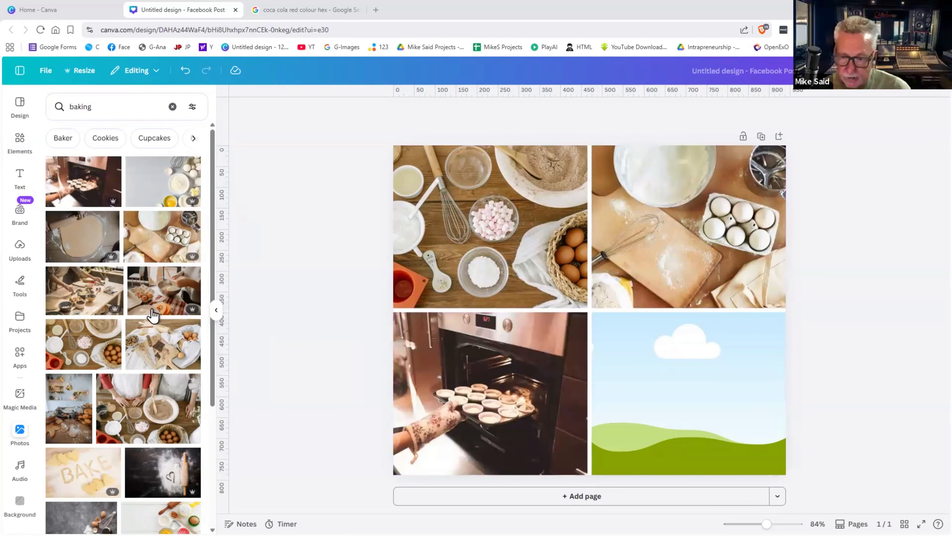
left_click_drag(154, 350, 634, 407)
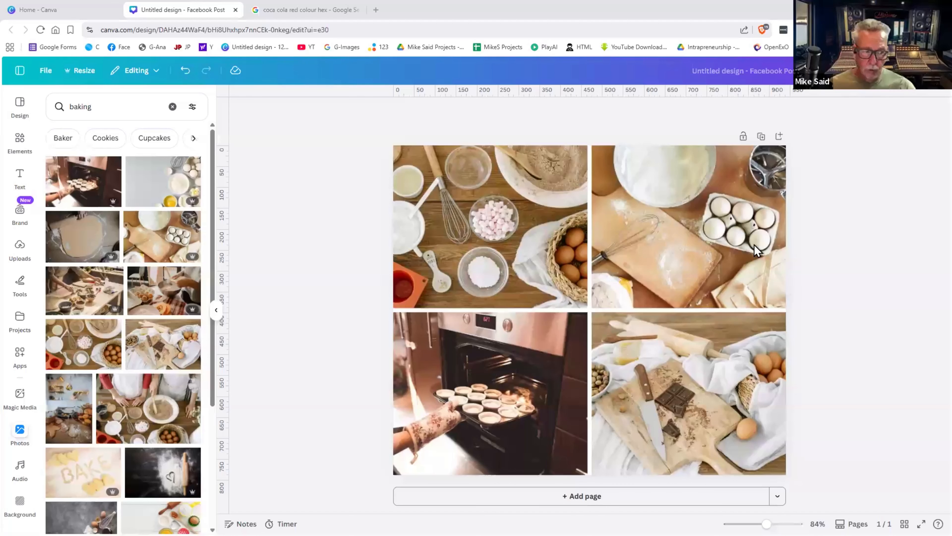
- Shrink the baking grid to about 831 by 709 and centre it on the page
left_click(778, 183)
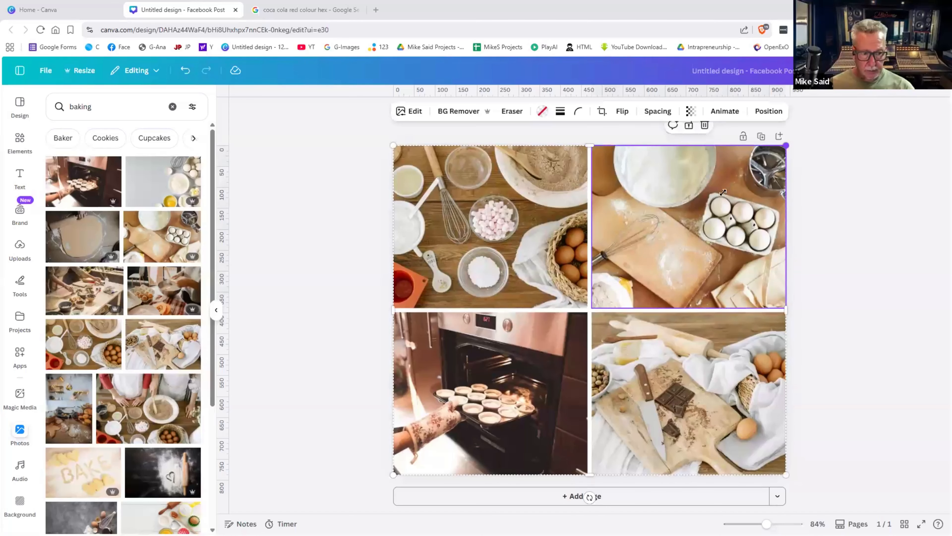
left_click_drag(722, 192, 684, 218)
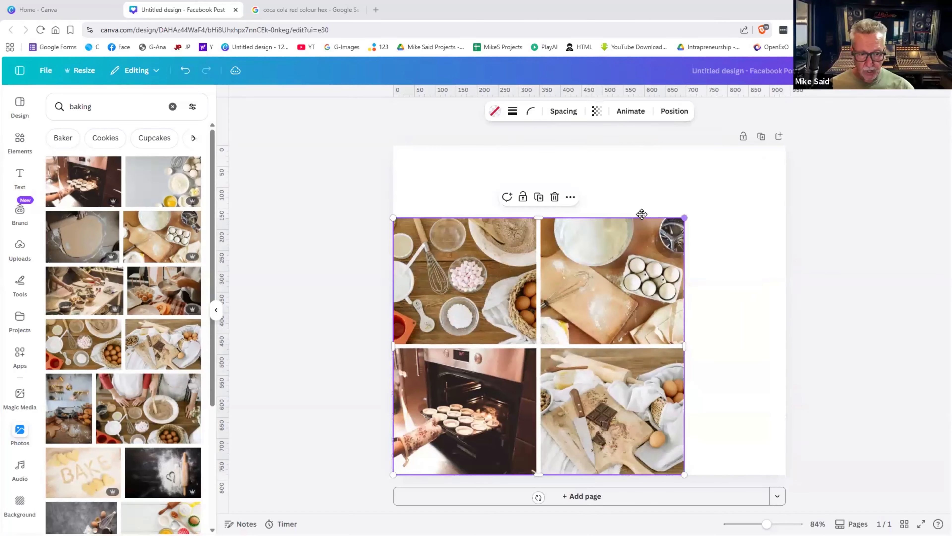
left_click(645, 219)
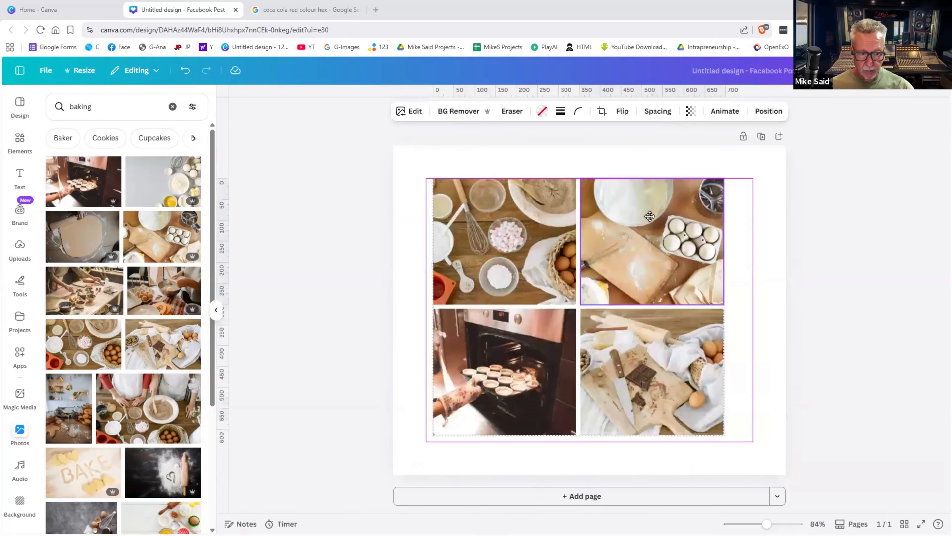
left_click_drag(649, 216, 659, 224)
left_click_drag(789, 237, 755, 207)
left_click(754, 207)
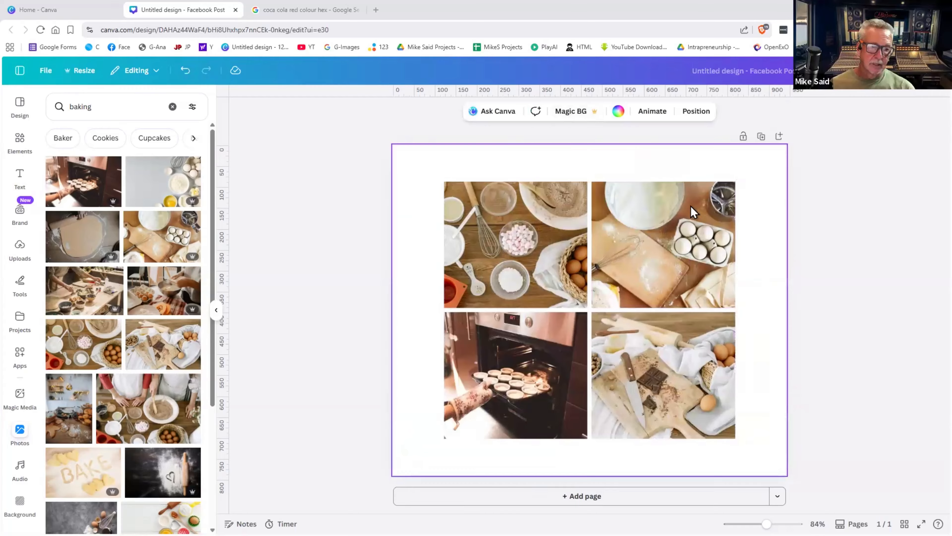
left_click(728, 188)
left_click(774, 198)
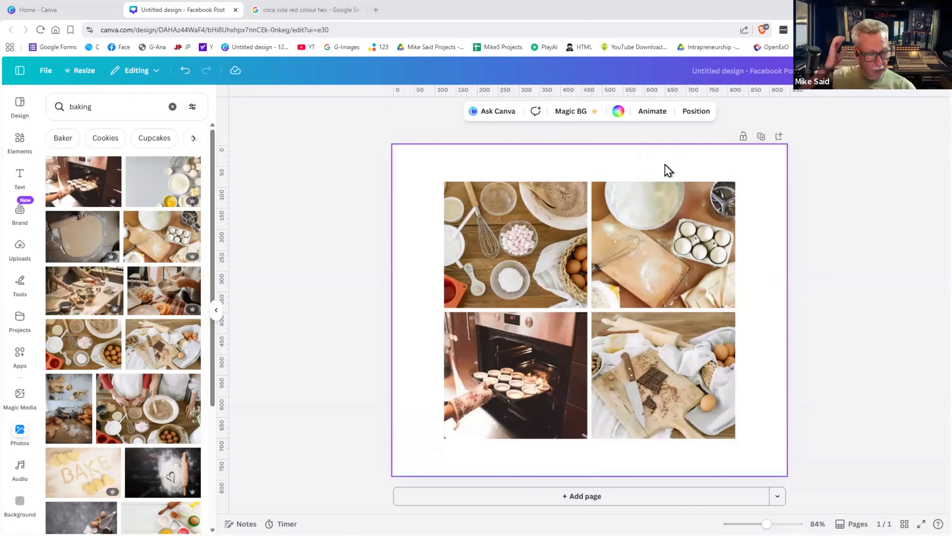
- Try pink-beige, cream and gradient page backgrounds, settling on the light grey gradient
left_click(618, 111)
scroll(138, 234, "down", 10)
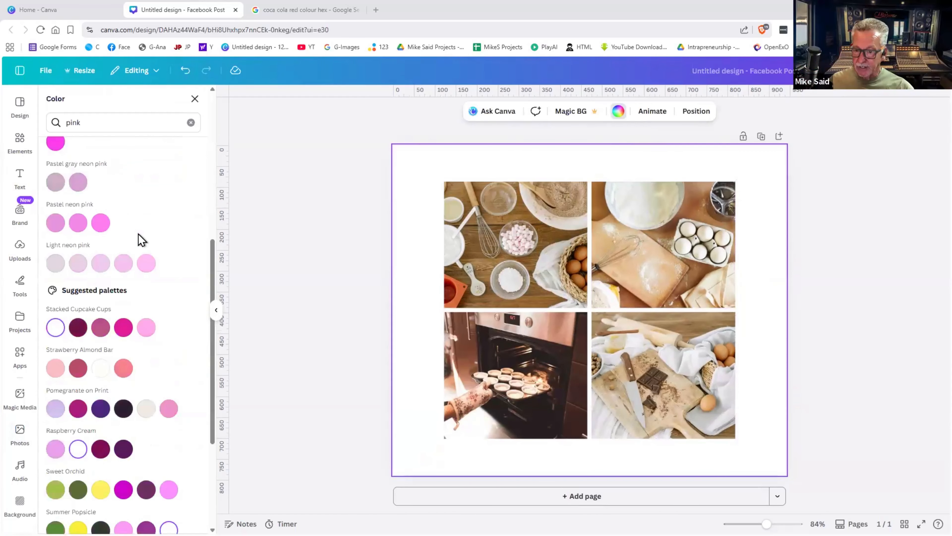
scroll(139, 237, "up", 7)
scroll(169, 184, "up", 5)
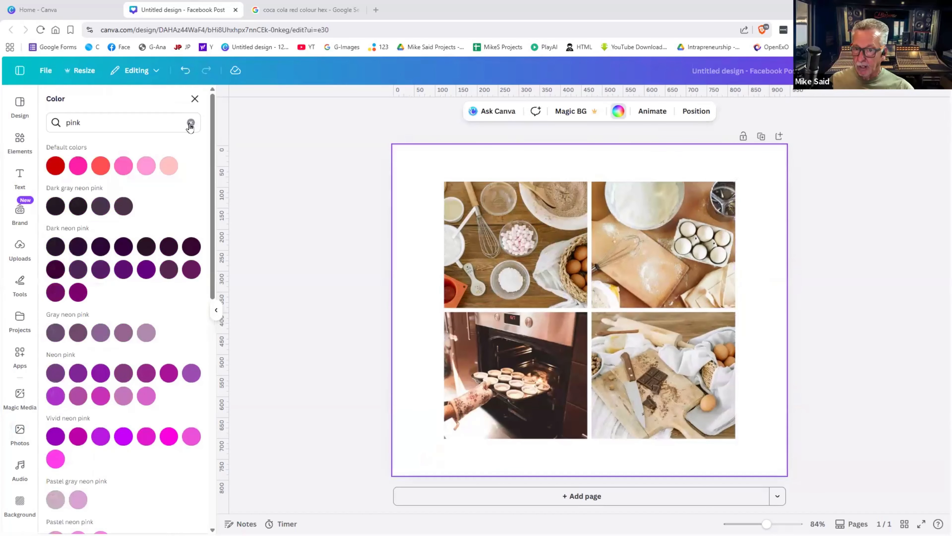
left_click(191, 122)
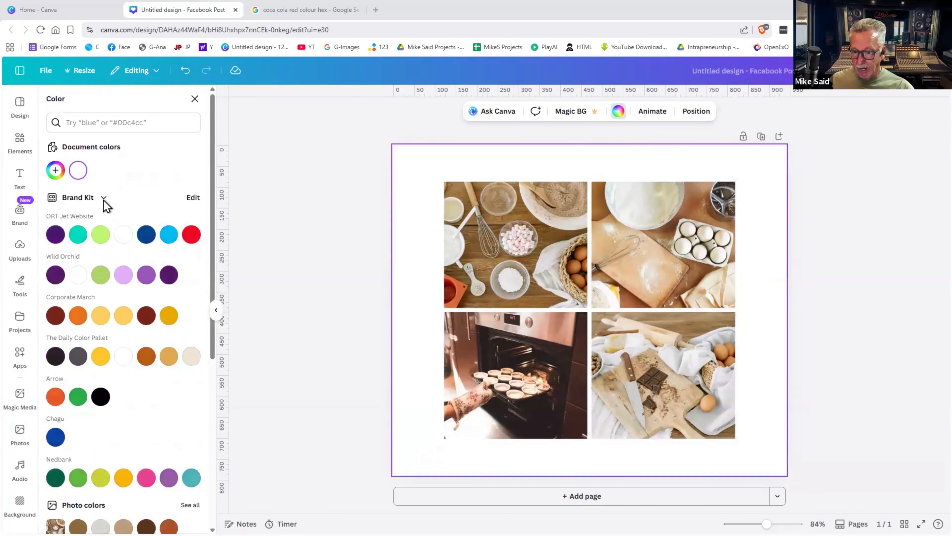
scroll(108, 244, "down", 7)
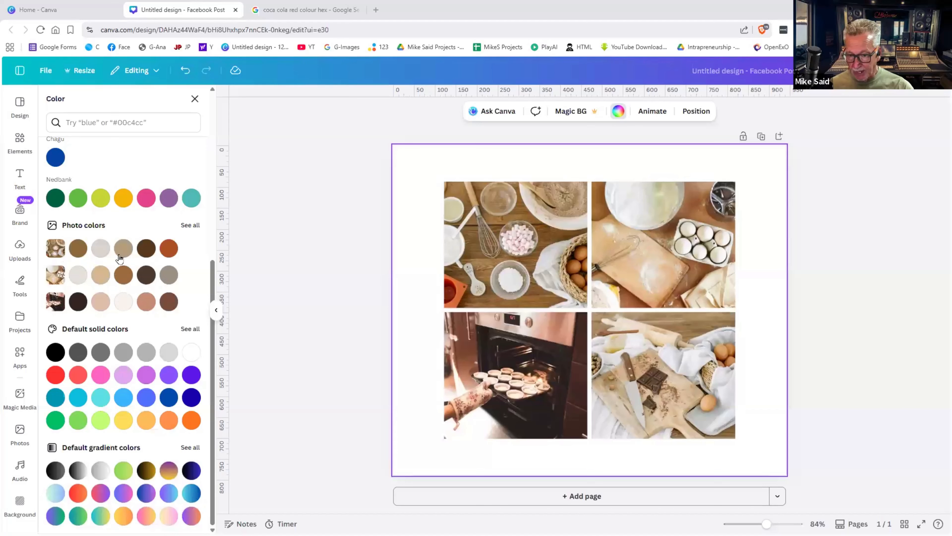
left_click(100, 301)
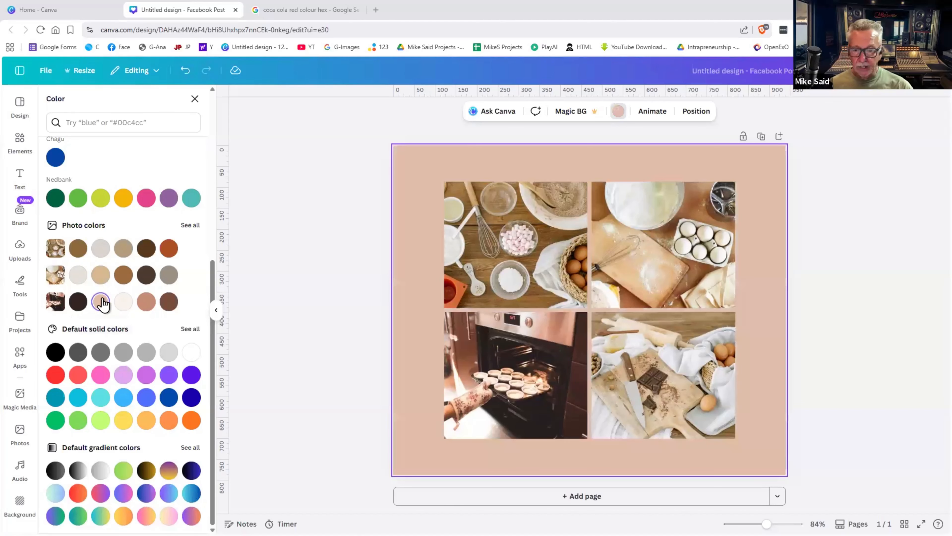
left_click(120, 300)
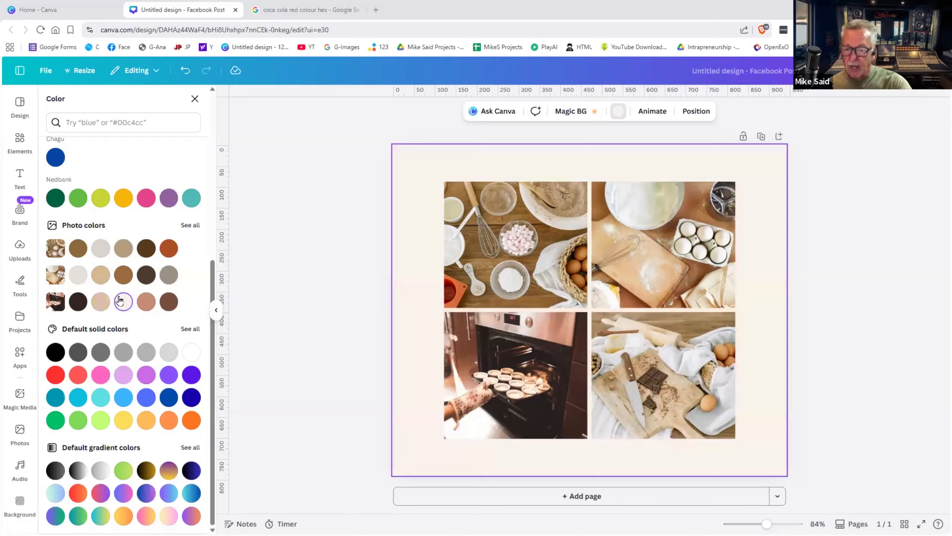
left_click(101, 476)
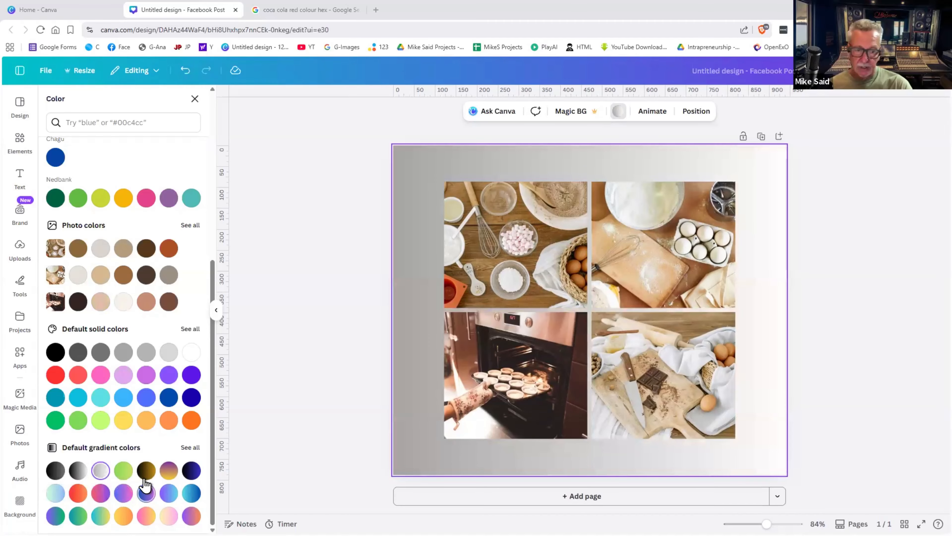
left_click(80, 474)
left_click(92, 474)
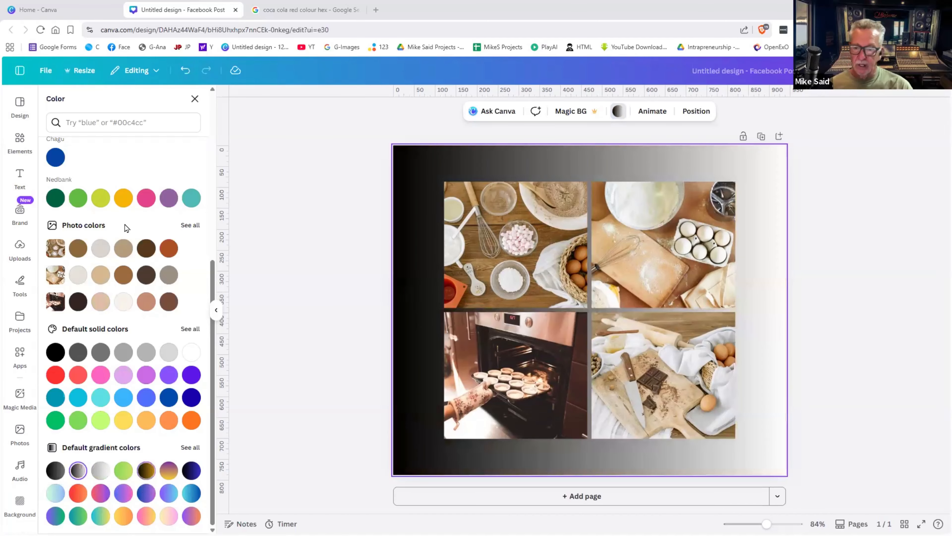
scroll(86, 211, "up", 8)
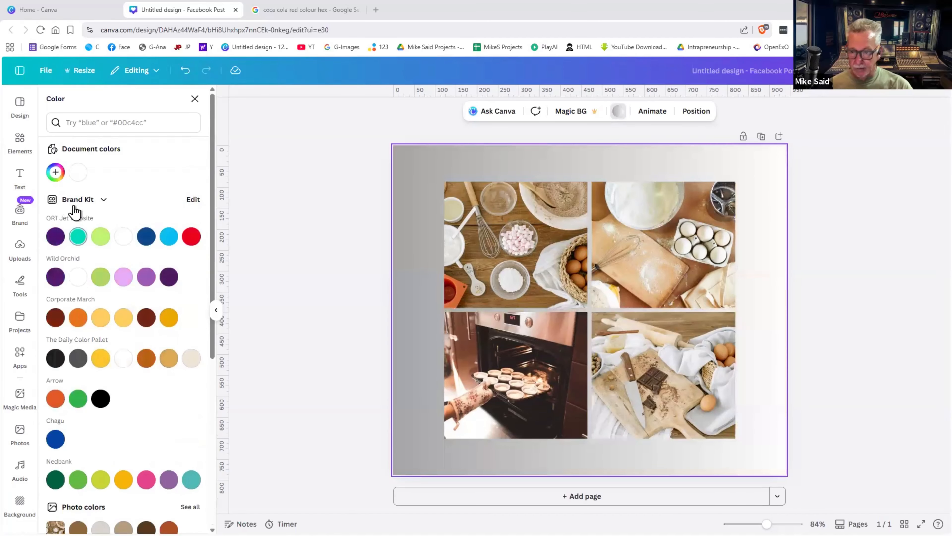
- Give the page a solid background colour, trying red and then Facebook blue
left_click(56, 173)
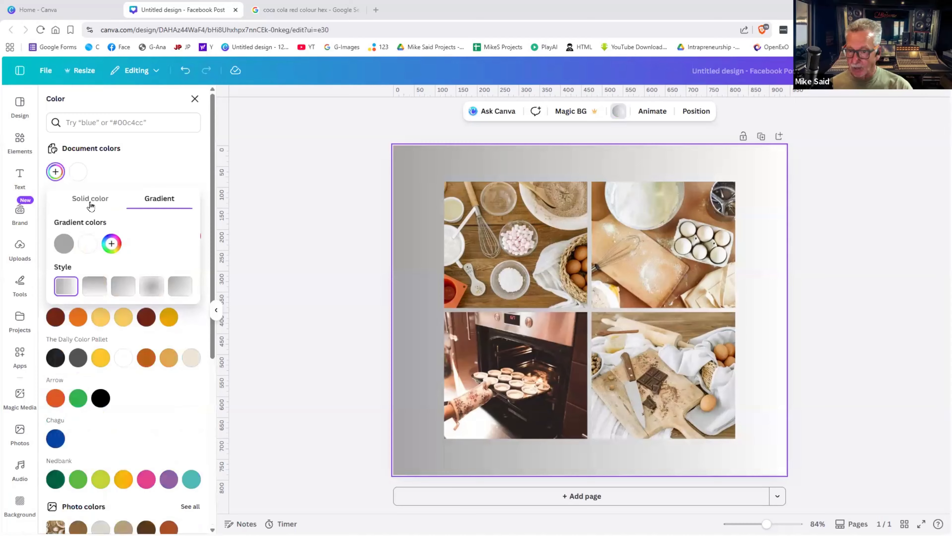
left_click(90, 205)
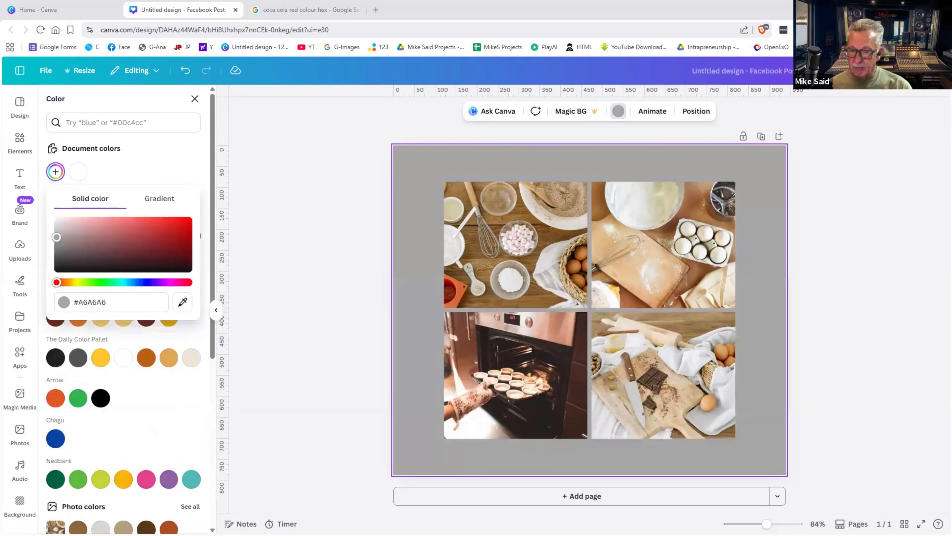
left_click_drag(56, 237, 130, 224)
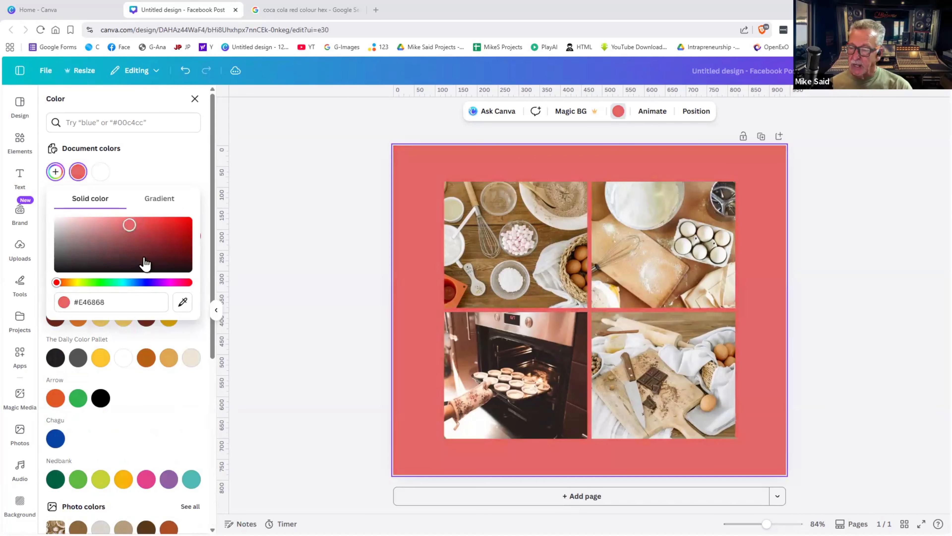
left_click(183, 303)
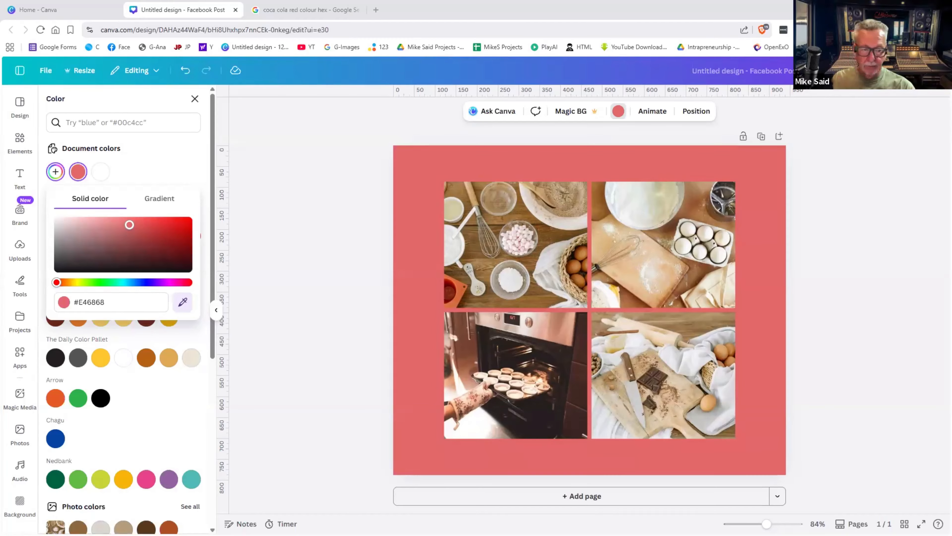
left_click(109, 47)
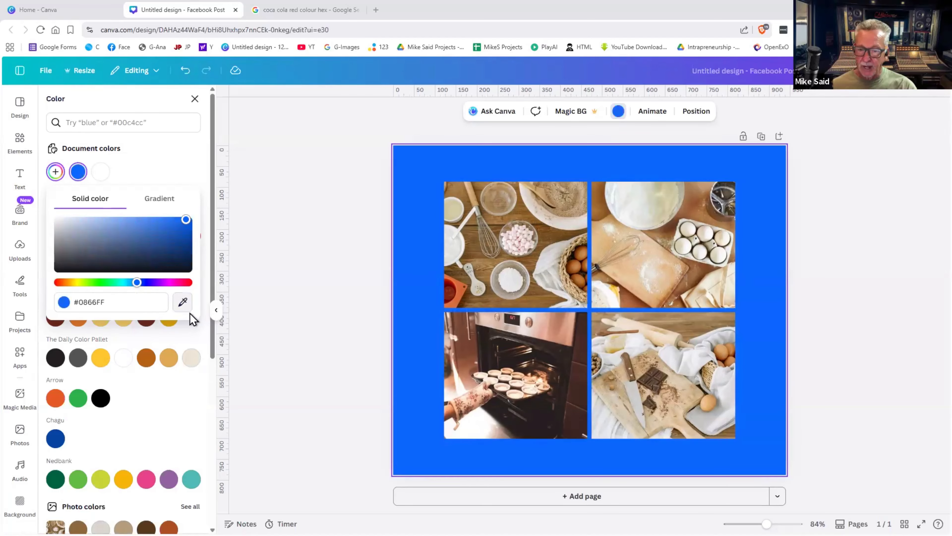
- Sample pale pink #F2E0E1 from the marshmallow photo for the background, then select the photo grid
left_click(182, 303)
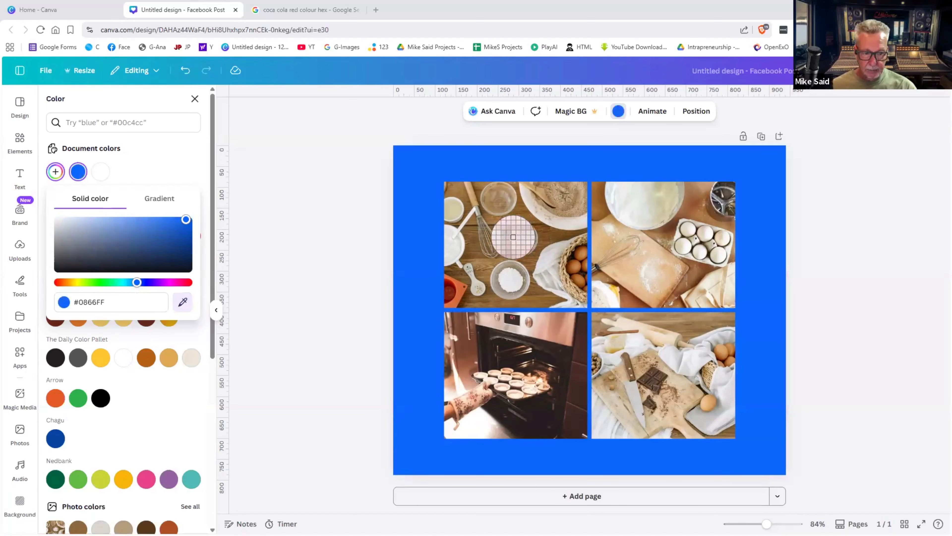
left_click(513, 238)
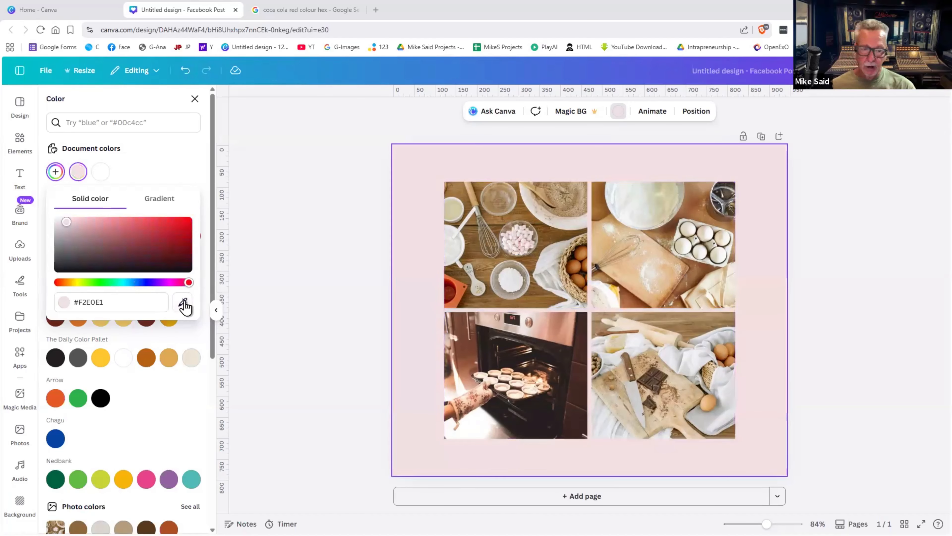
left_click(524, 260)
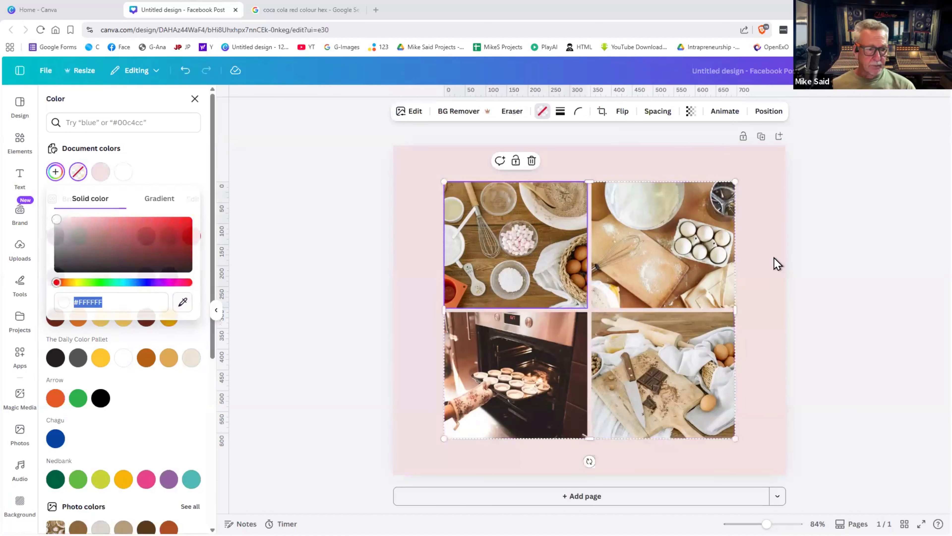
left_click(757, 261)
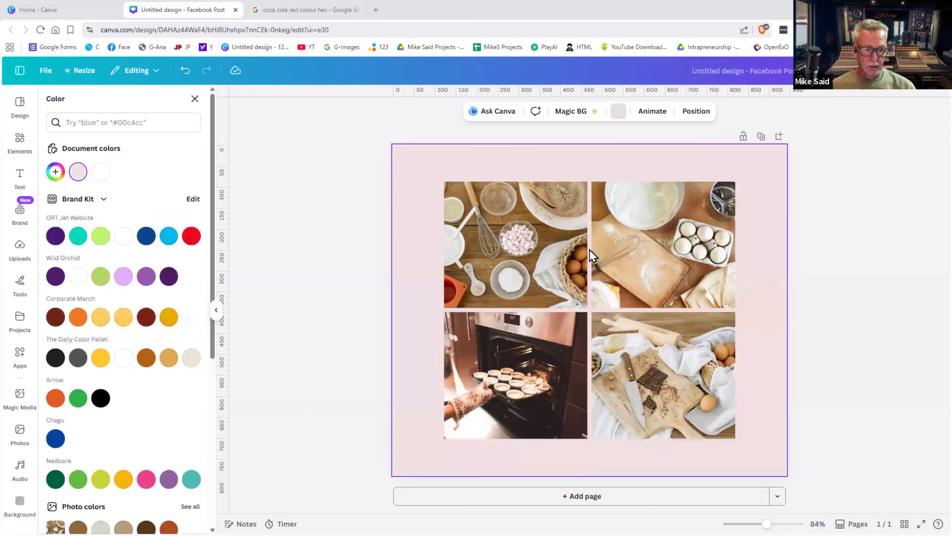
left_click(566, 249)
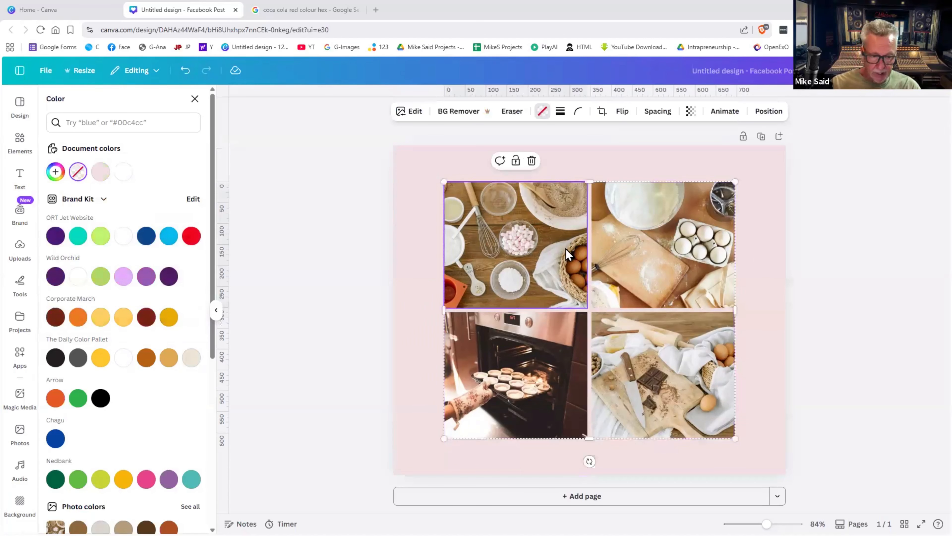
- Delete the top-left and bottom-right grid photos so those cells show placeholders
key("Delete")
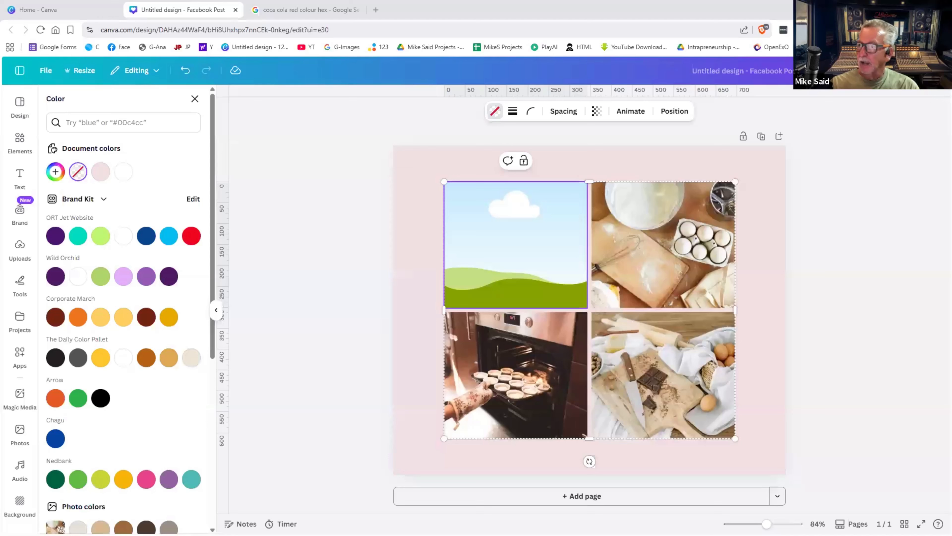
left_click(663, 375)
key("Delete")
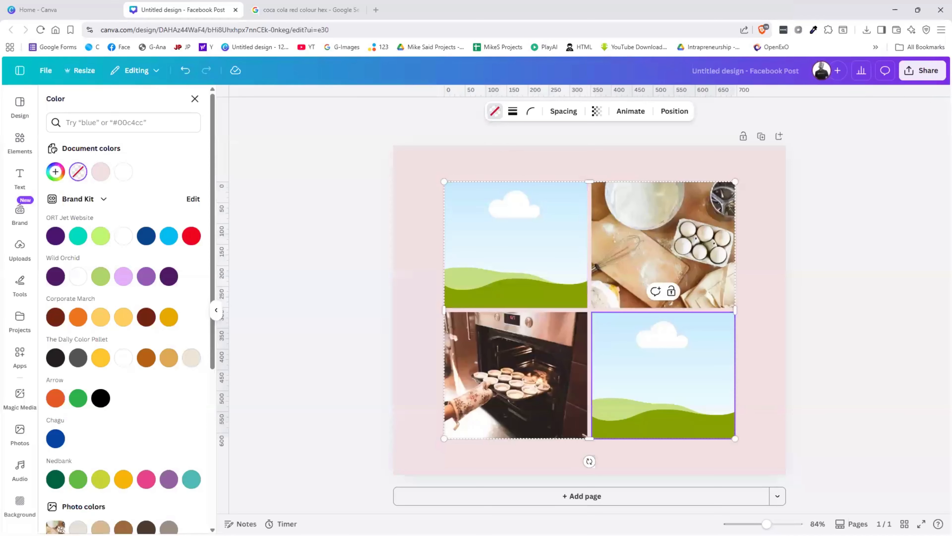
left_click(414, 237)
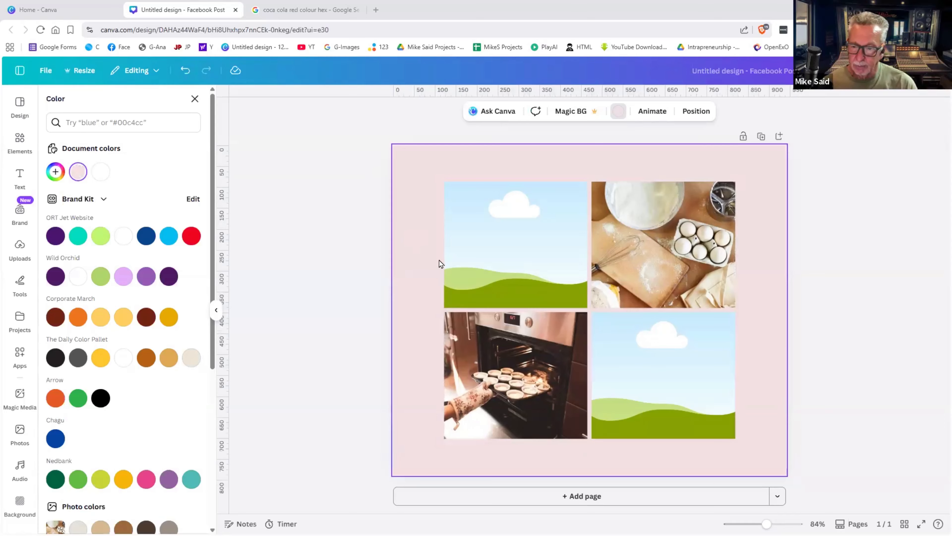
- Show the uploaded images and place the ribs-and-fries photo into the grid
left_click(20, 246)
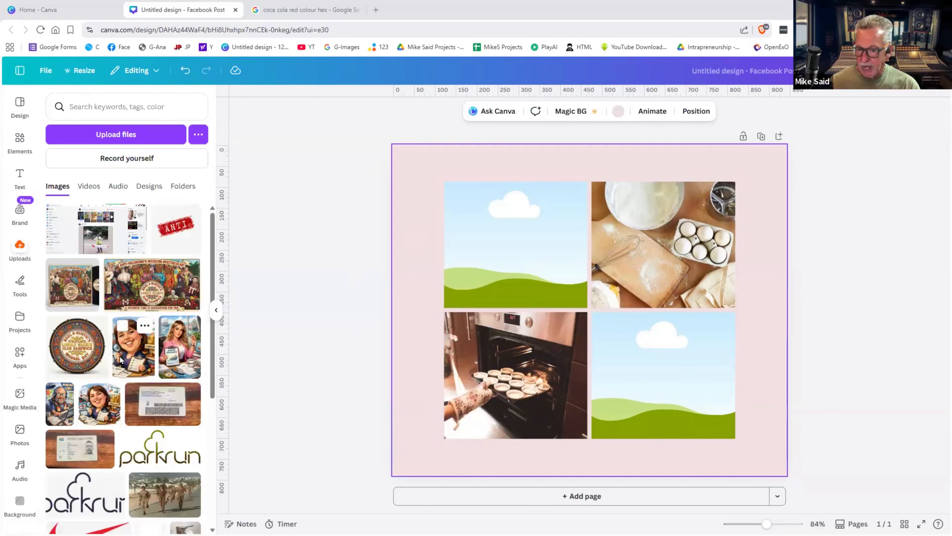
scroll(121, 363, "down", 4)
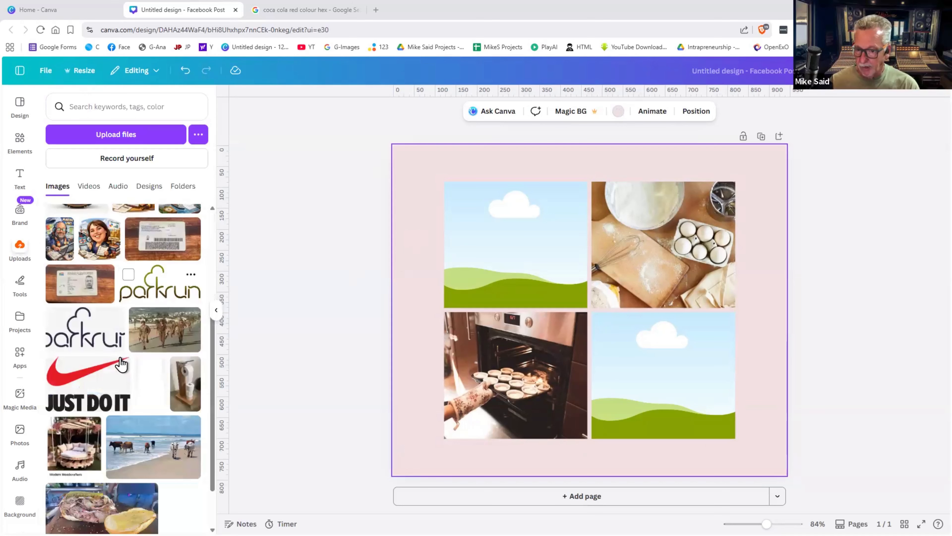
scroll(121, 363, "up", 3)
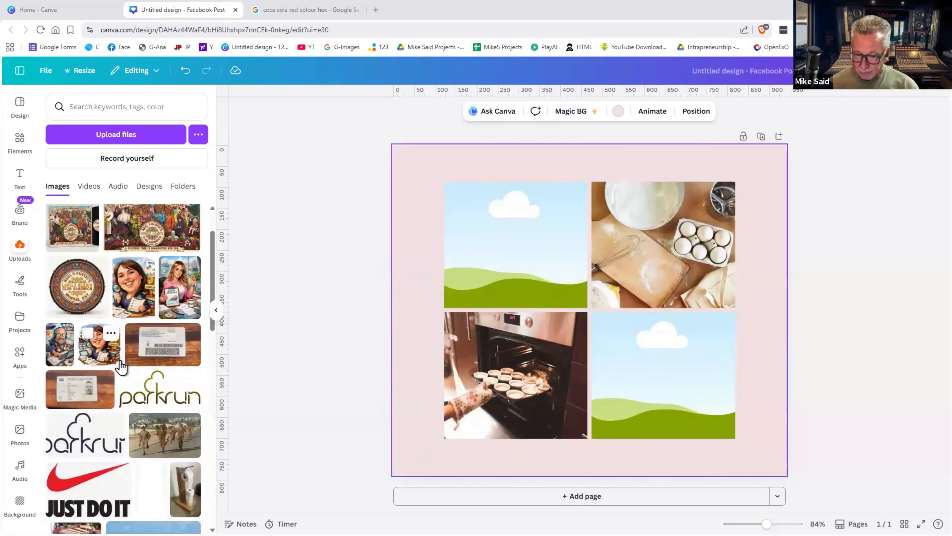
scroll(121, 366, "down", 15)
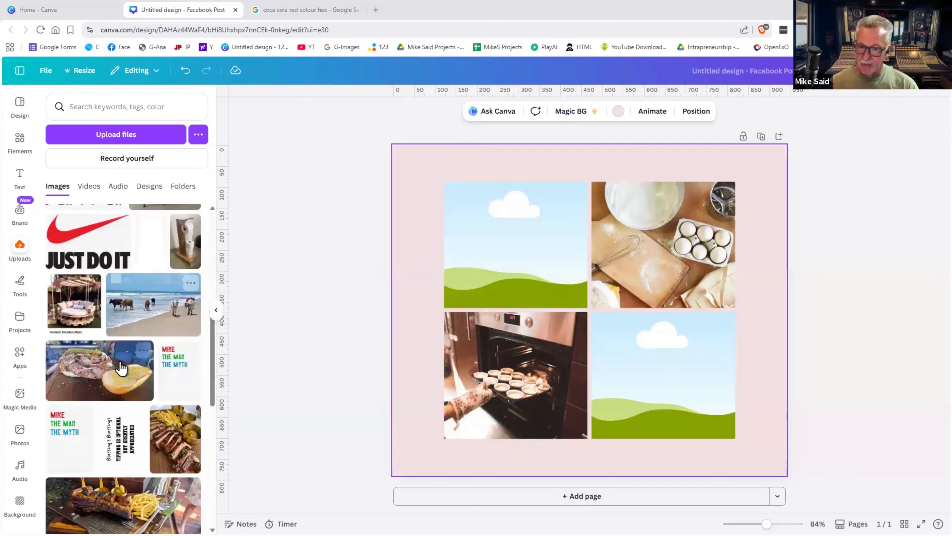
scroll(183, 342, "down", 1)
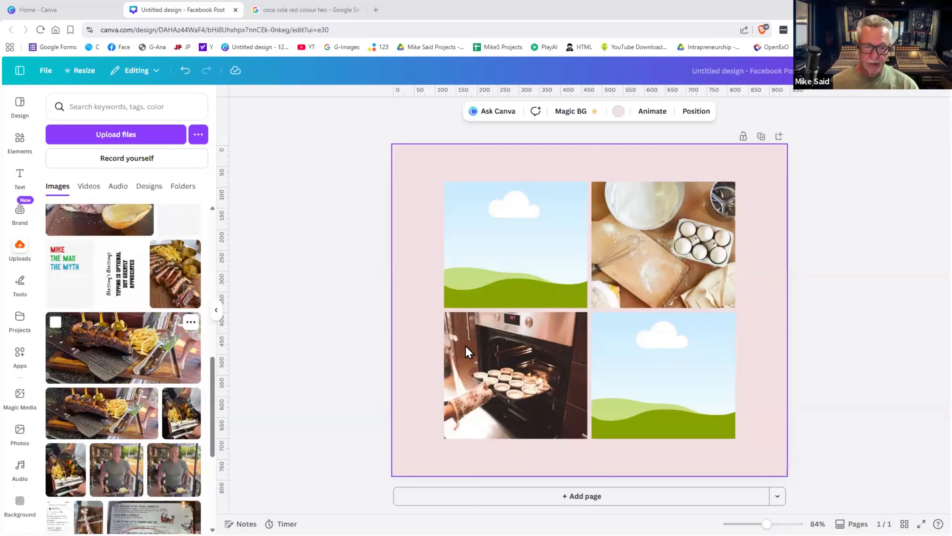
left_click(471, 326)
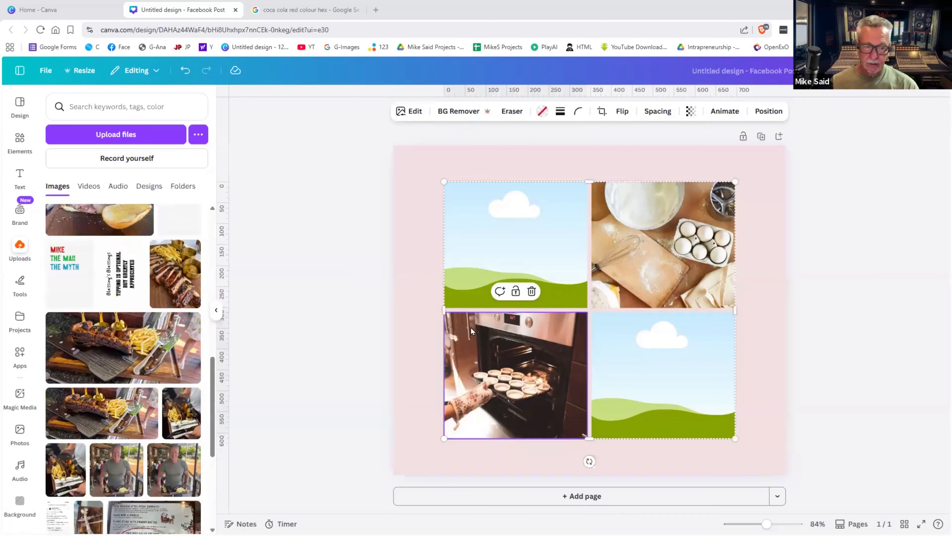
left_click(521, 252)
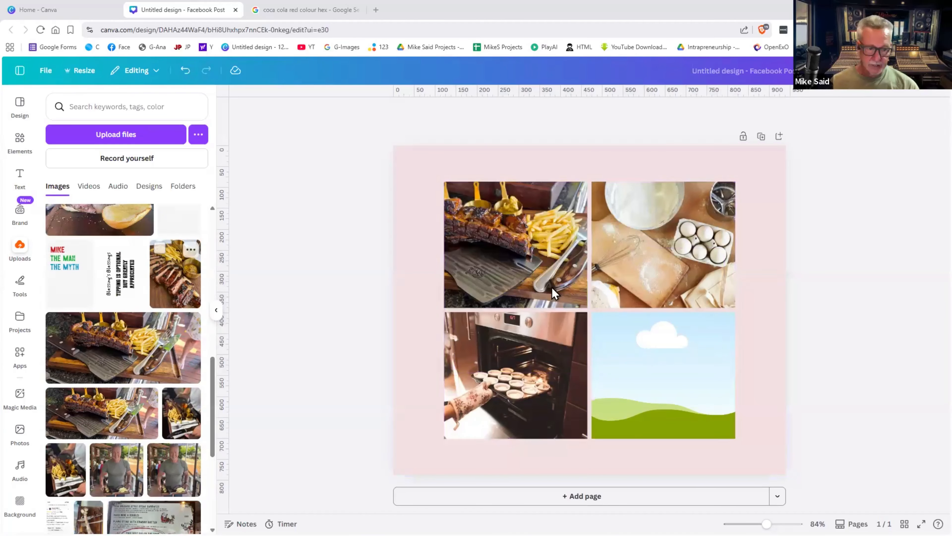
- Fill the other cells with the sliced steak, diner and Grillhouse steak photos
left_click(584, 309)
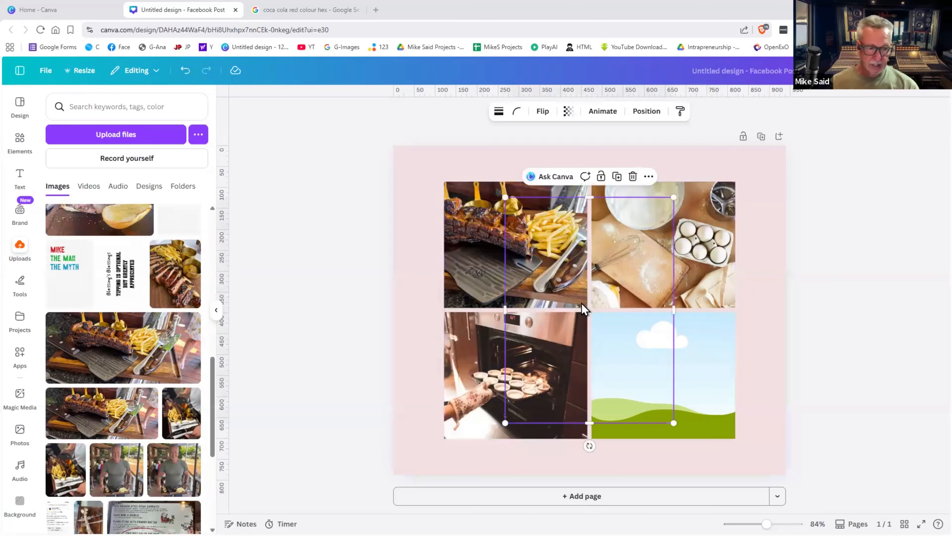
left_click(659, 260)
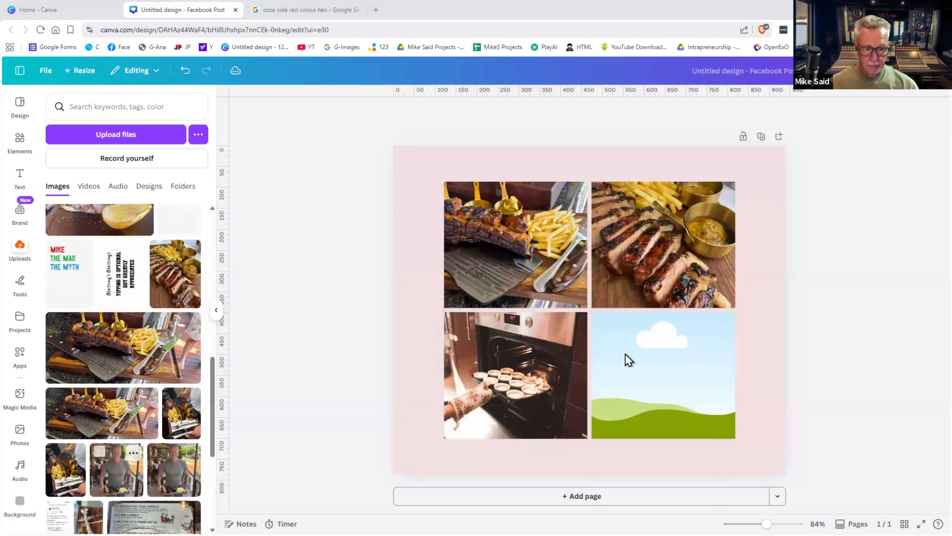
left_click(627, 362)
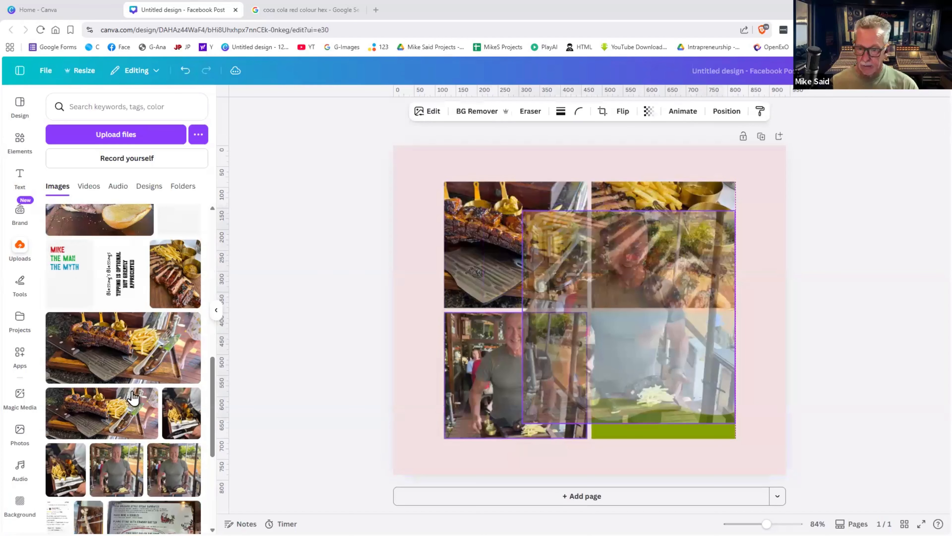
key("ctrl+z")
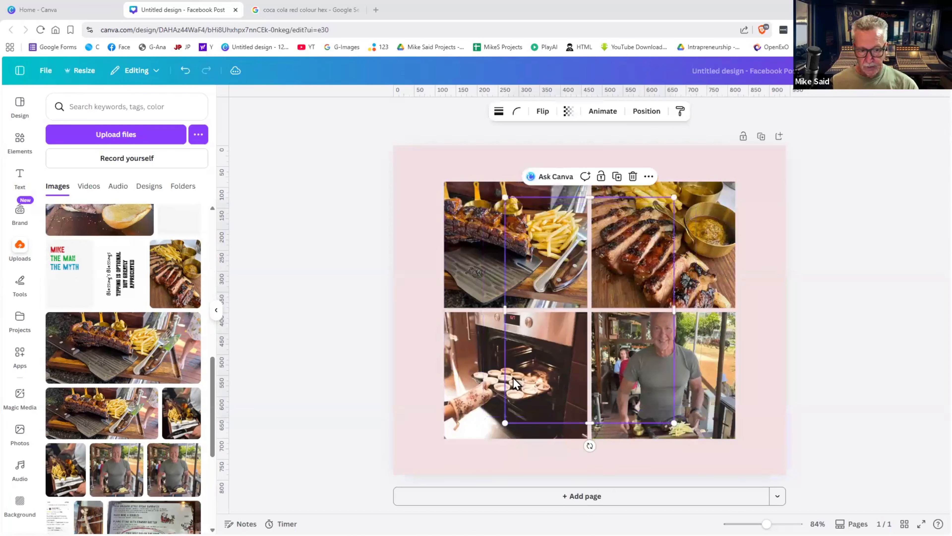
key("ctrl+z")
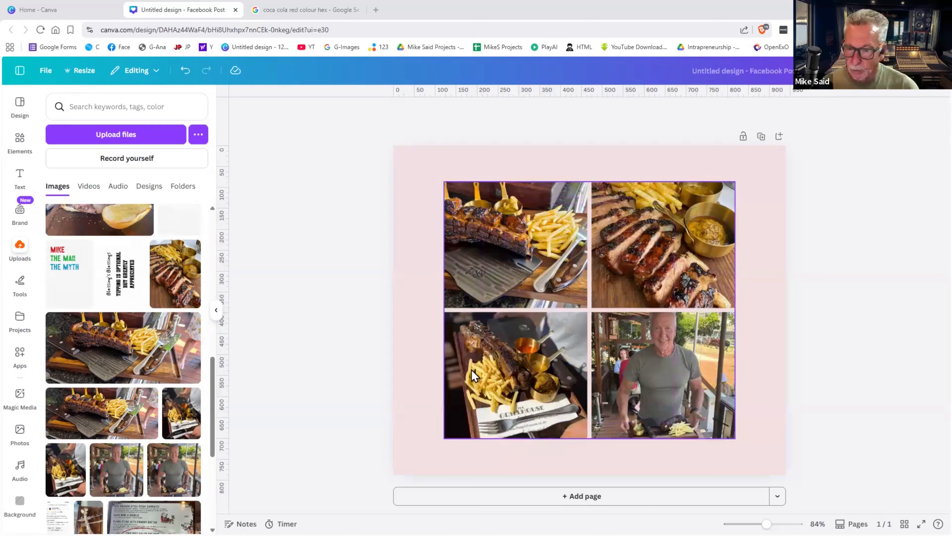
- Upload image (2).jpg from the Downloads folder into Canva's uploads
left_click(123, 136)
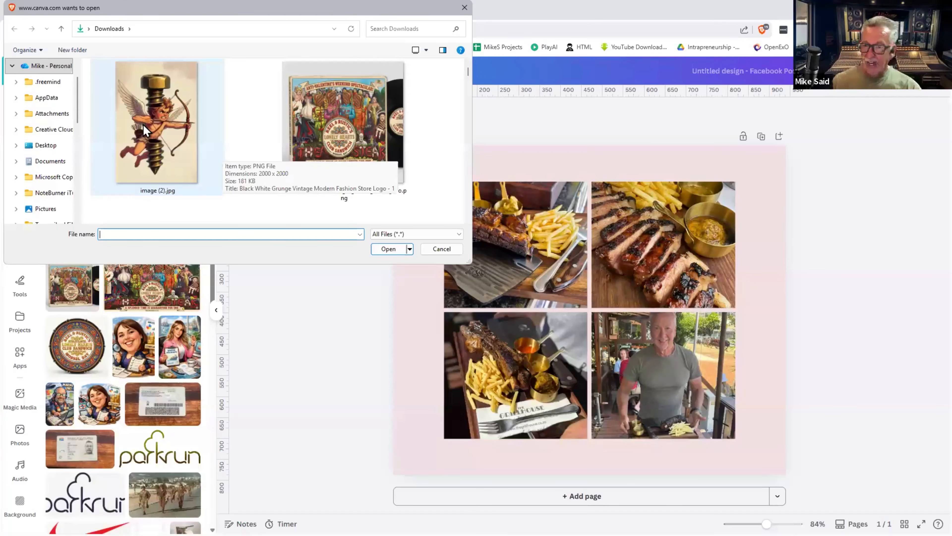
left_click(143, 124)
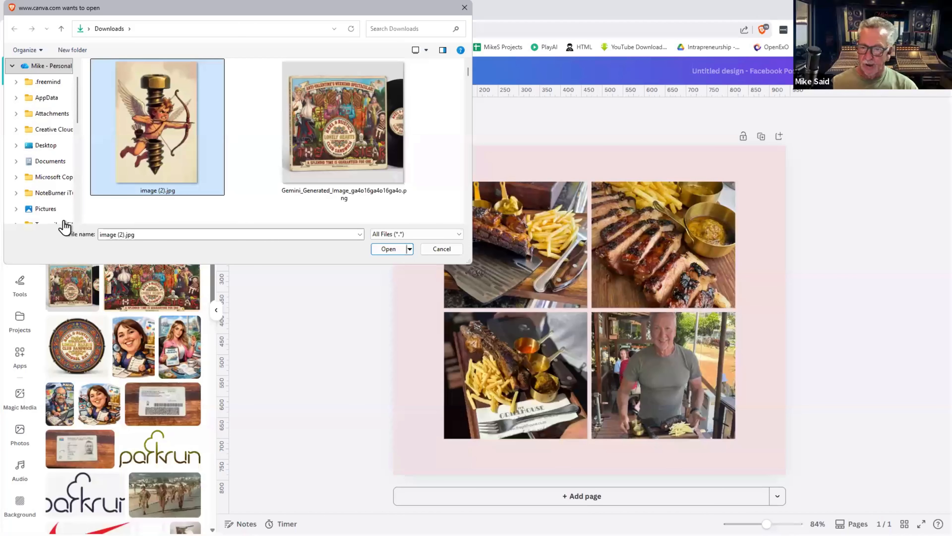
key("Escape")
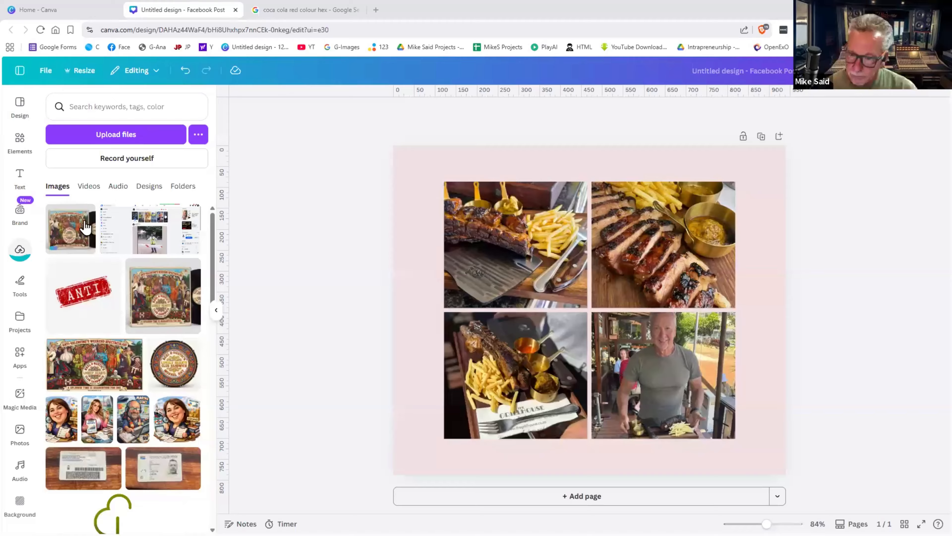
left_click_drag(573, 266, 575, 271)
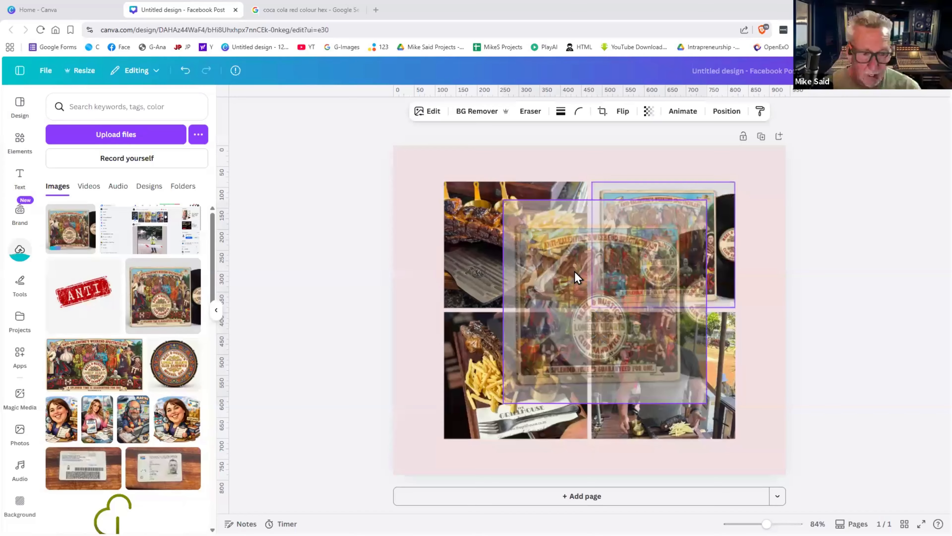
left_click_drag(577, 277, 633, 288)
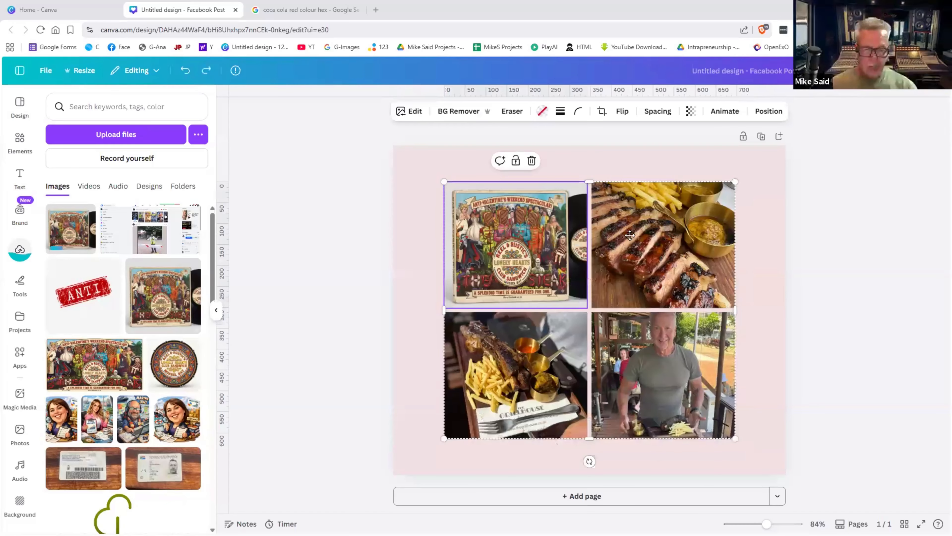
left_click_drag(630, 235, 664, 219)
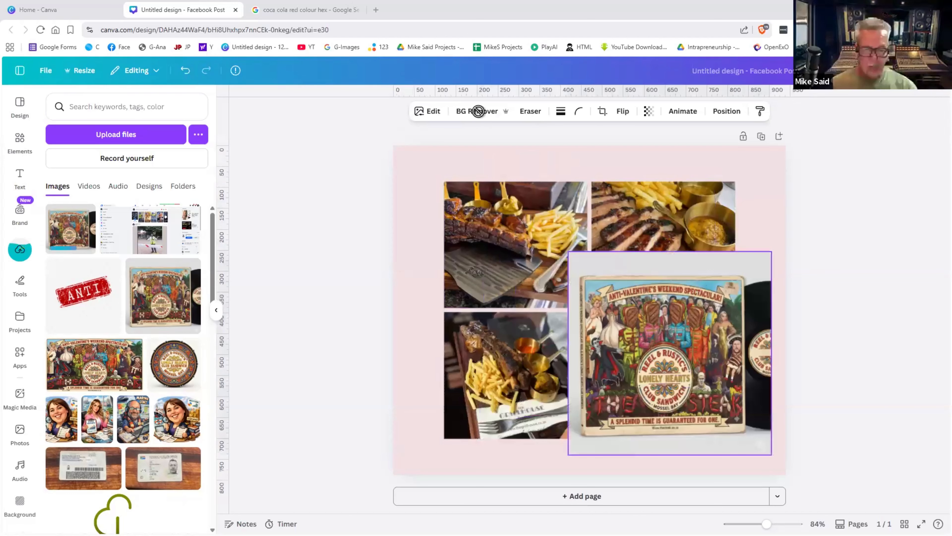
left_click_drag(670, 353, 681, 379)
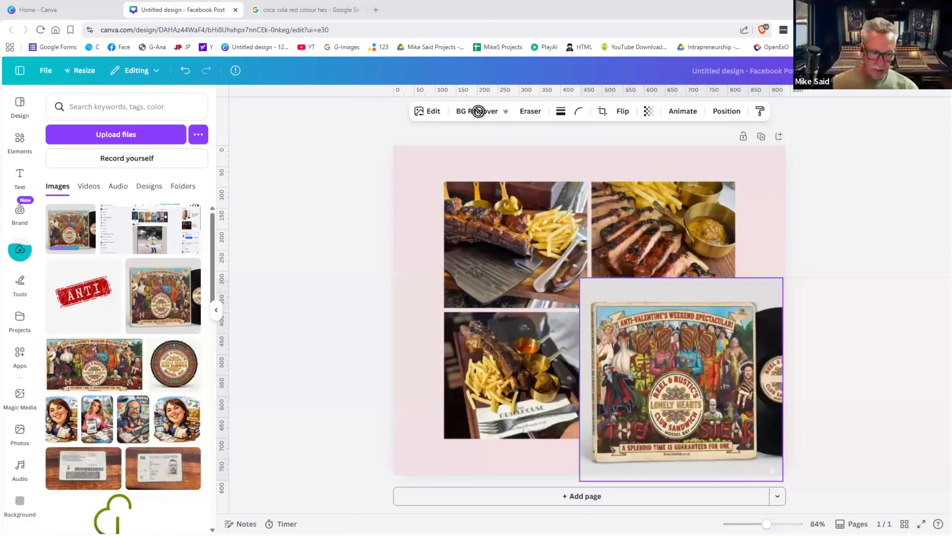
left_click(478, 111)
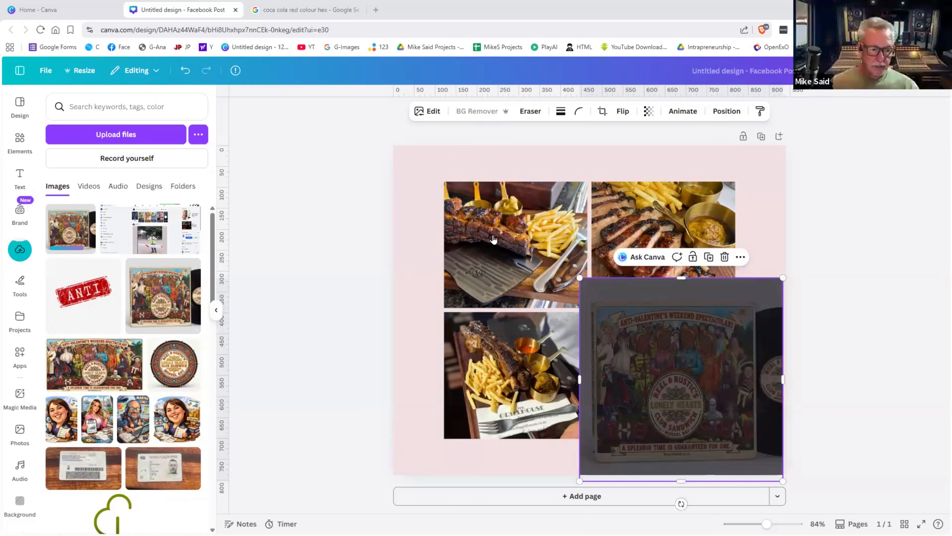
left_click_drag(660, 288, 663, 300)
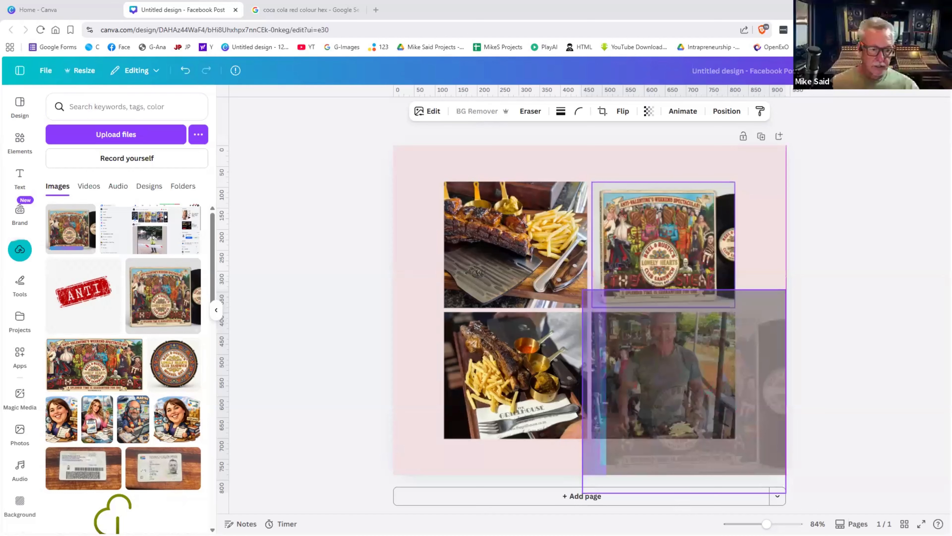
key("ctrl+z")
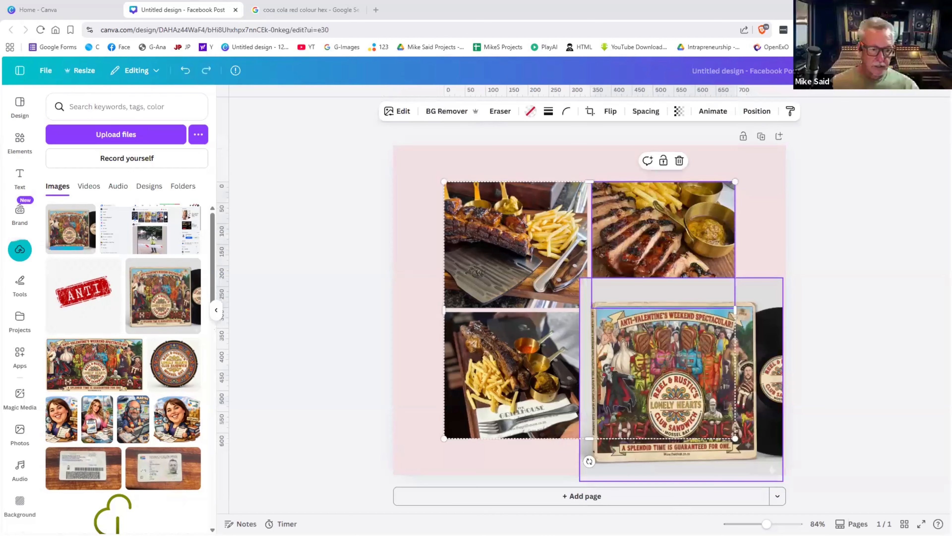
key("Delete")
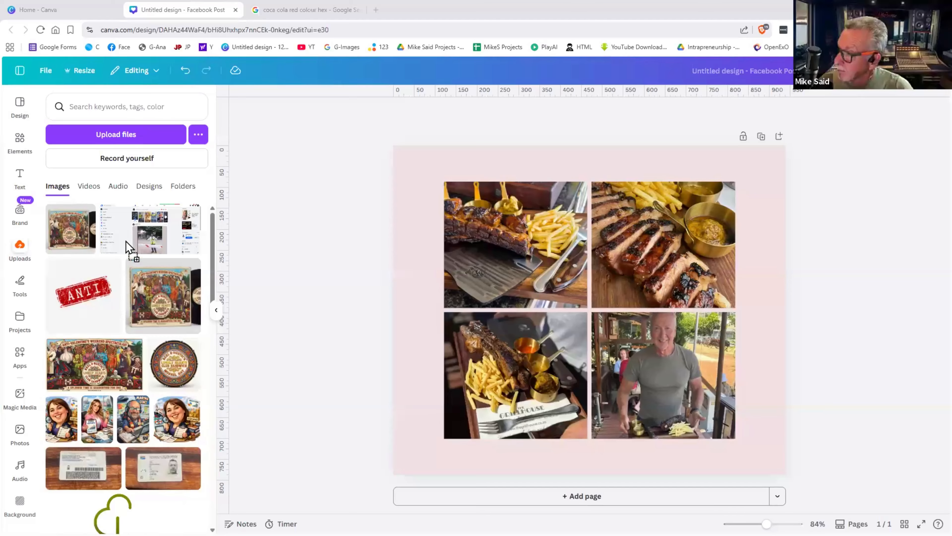
- Upload an aerial coastal photo, test it on the page, then delete it from the design
left_click_drag(126, 241, 126, 241)
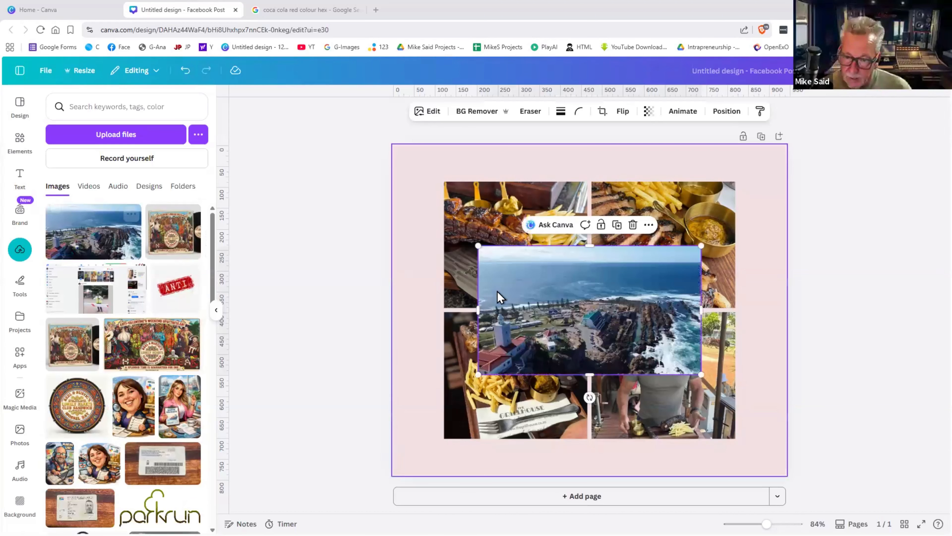
mouse_move(502, 292)
left_mouse_down()
mouse_move(519, 292)
mouse_move(502, 292)
left_mouse_up()
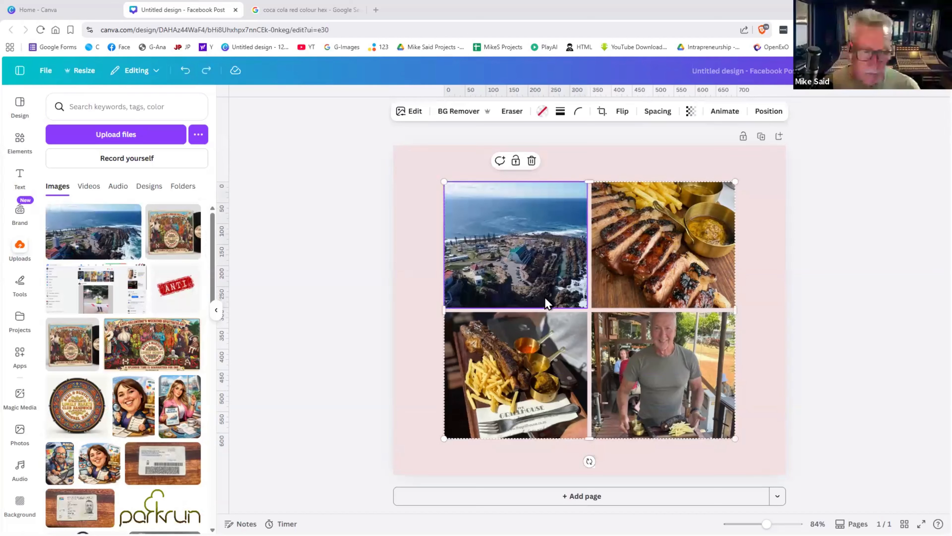
left_click(84, 260)
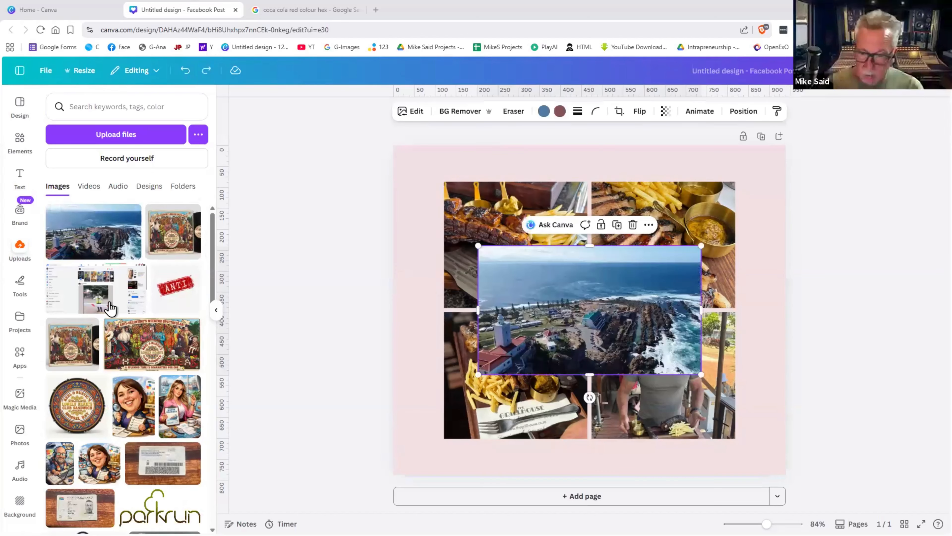
key("Delete")
scroll(110, 309, "down", 10)
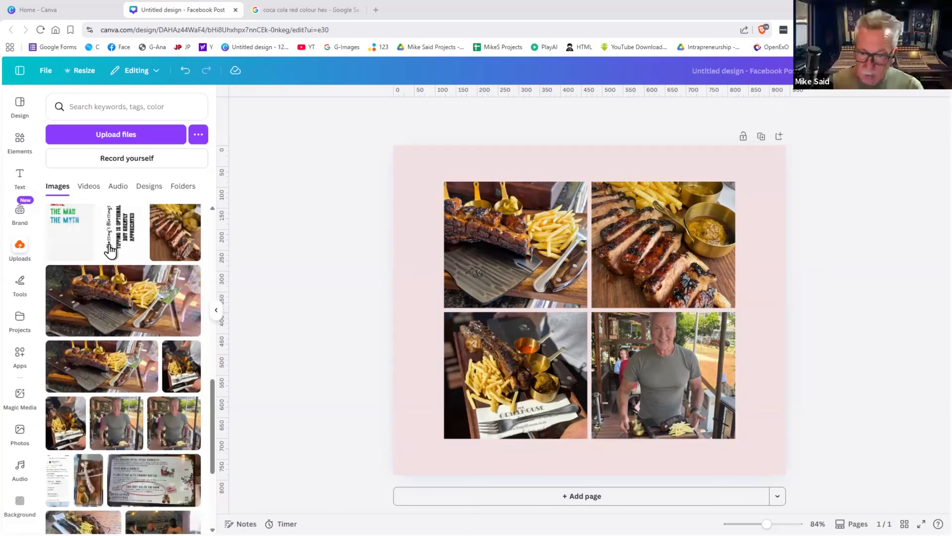
- Browse the uploaded Videos, Audio and Folders, including the Favourite folder
scroll(106, 278, "up", 10)
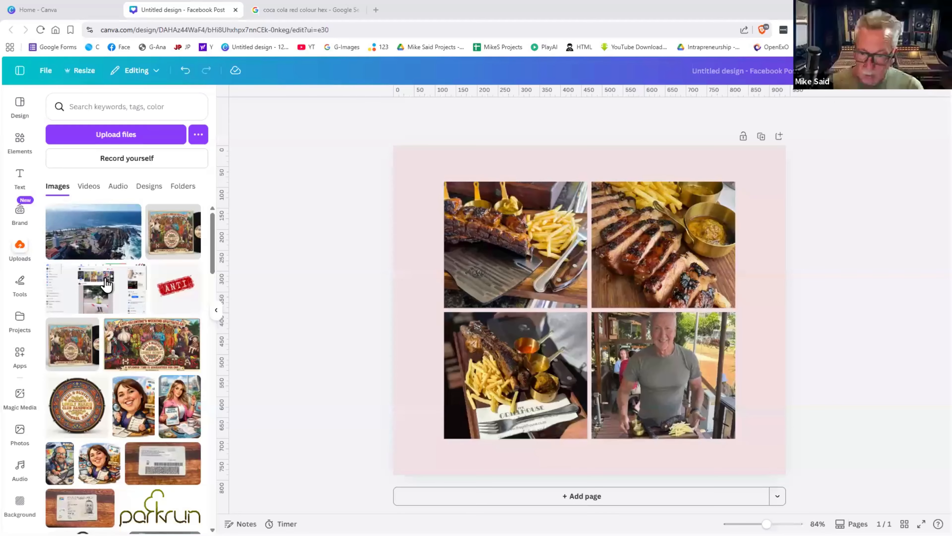
left_click(96, 185)
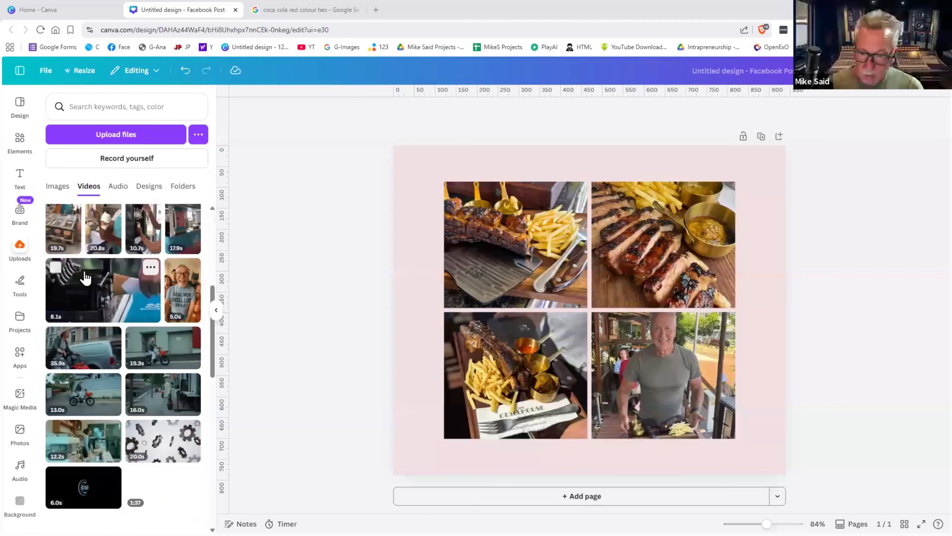
scroll(110, 267, "up", 3)
left_click(118, 186)
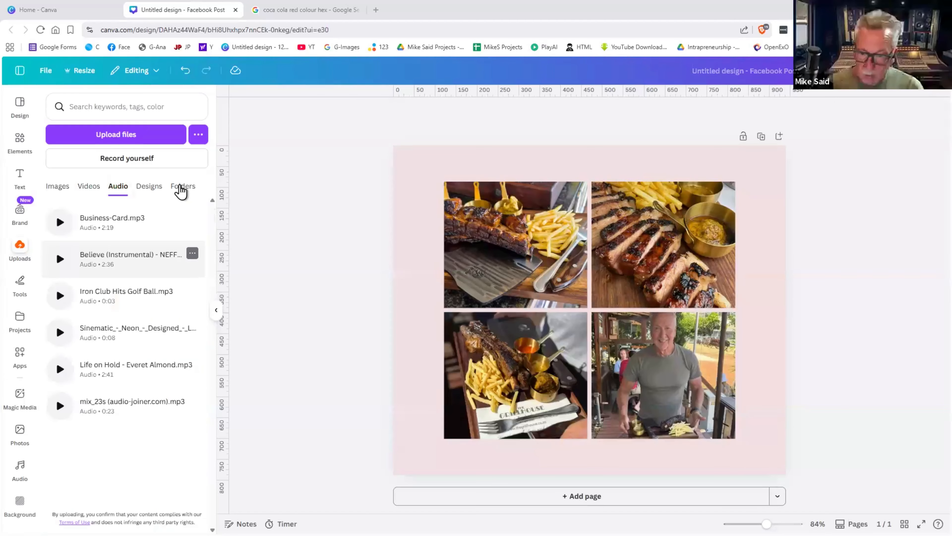
left_click(181, 187)
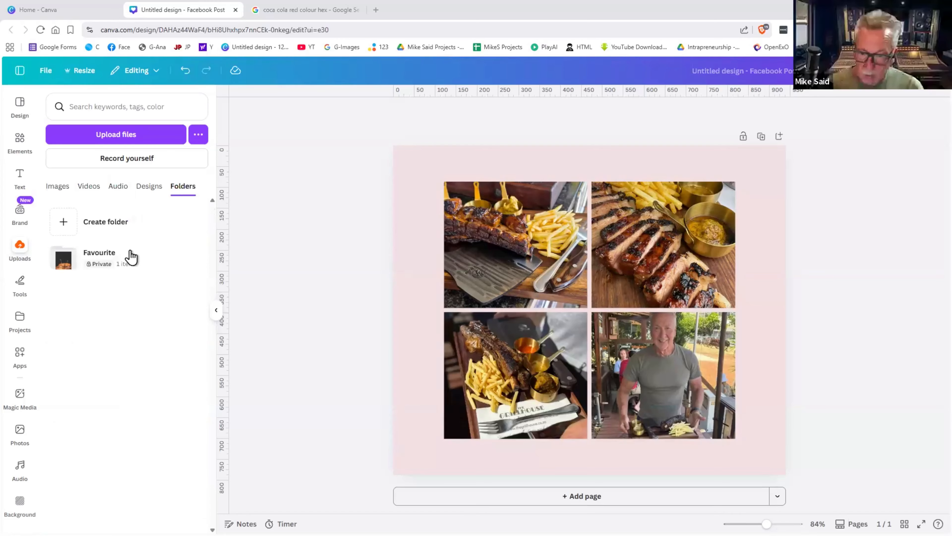
left_click(131, 257)
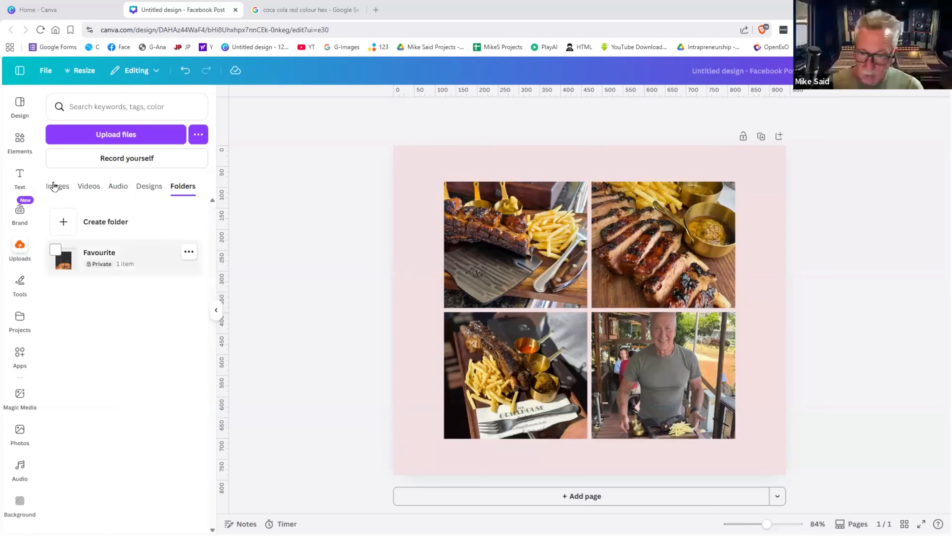
mouse_move(61, 185)
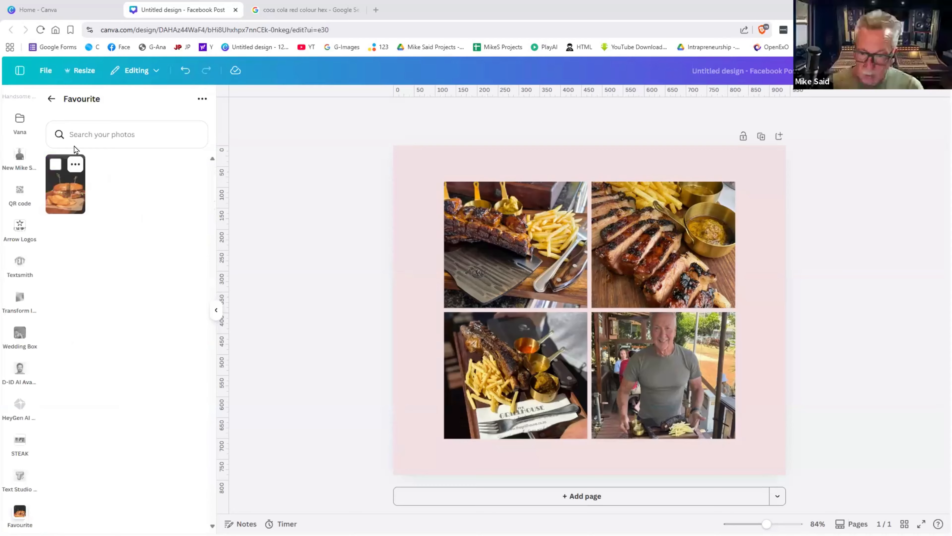
left_click(51, 98)
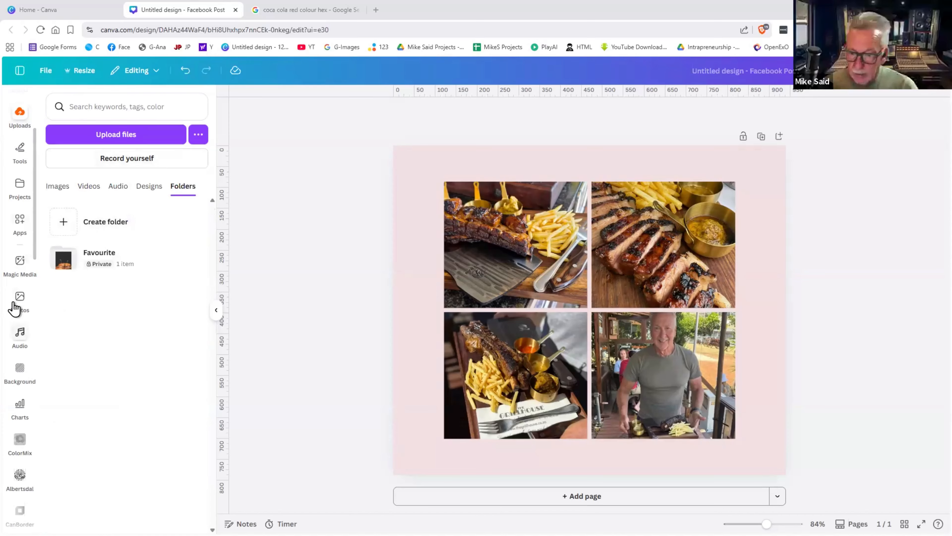
- Back in uploaded Images, send download.jpg to Trash from its options menu
scroll(15, 309, "up", 3)
left_click(19, 249)
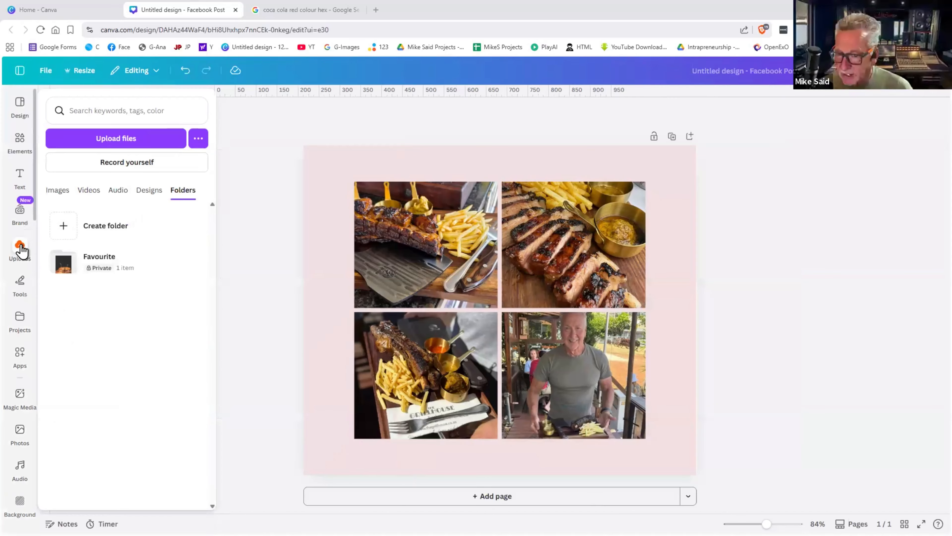
left_click(60, 195)
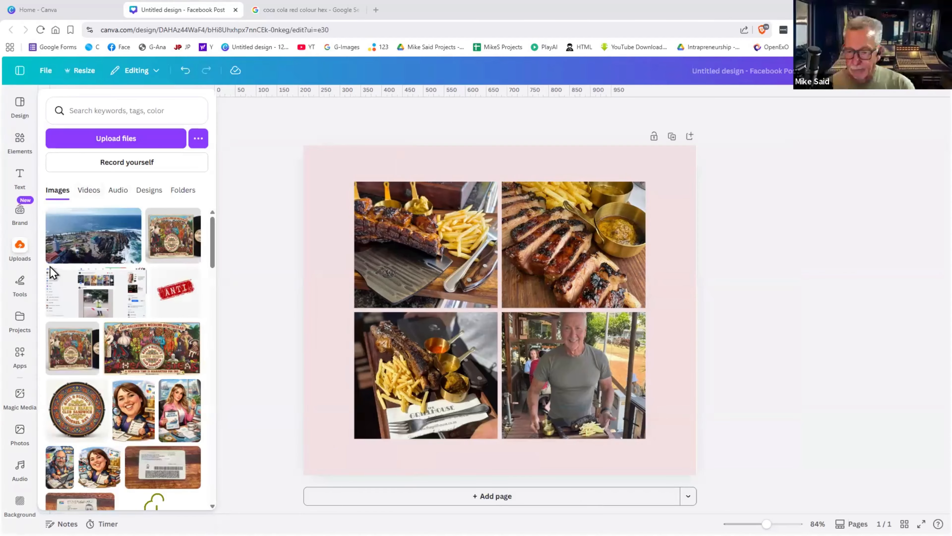
left_click(131, 217)
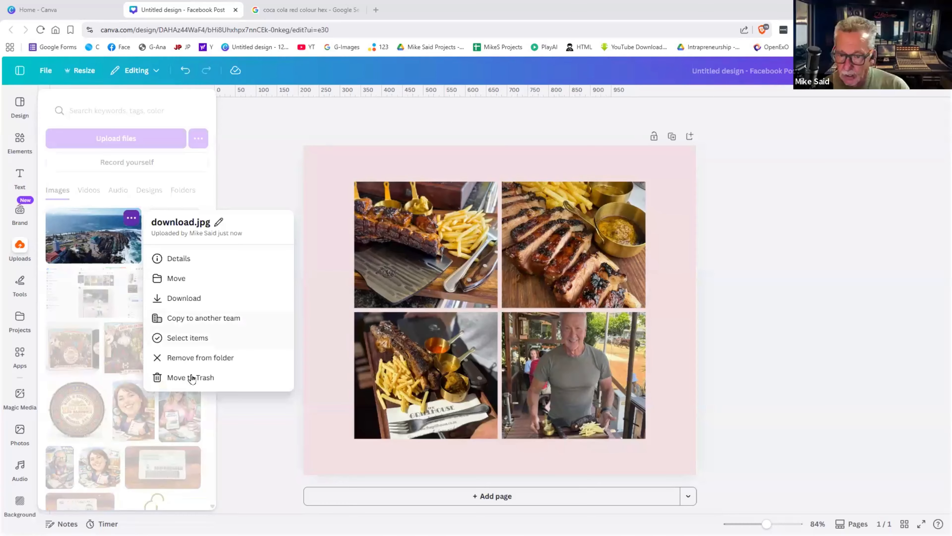
left_click(192, 378)
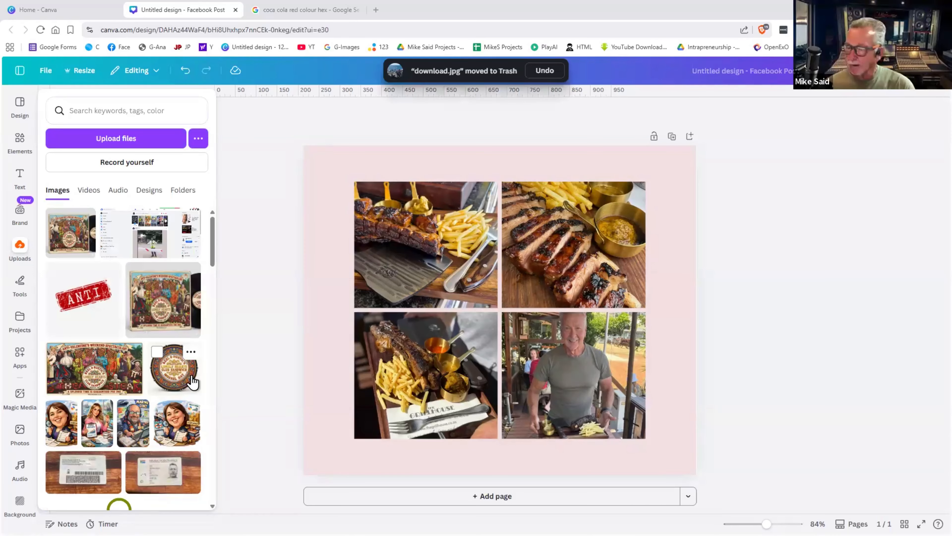
- Delete the four-photo grid from the page, leaving it blank
left_click(415, 275)
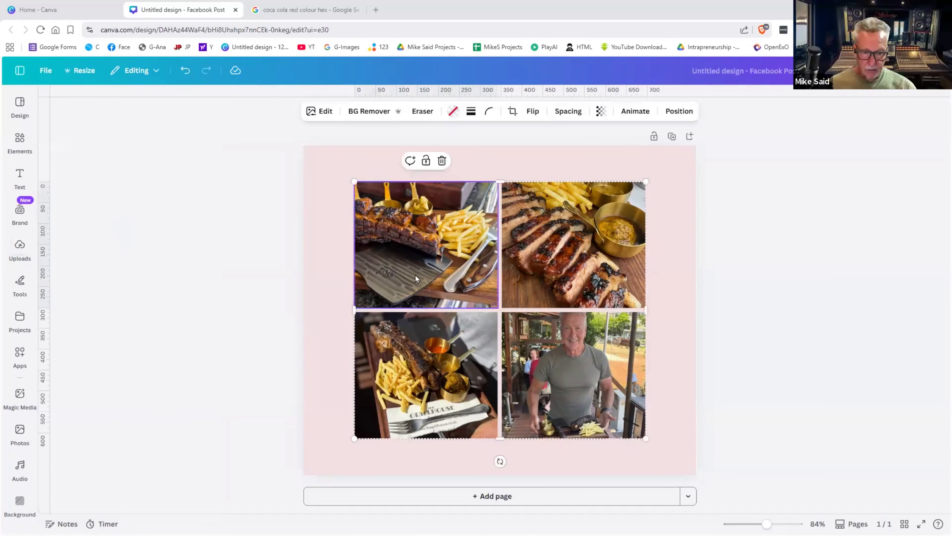
key("Delete")
key("Delete")
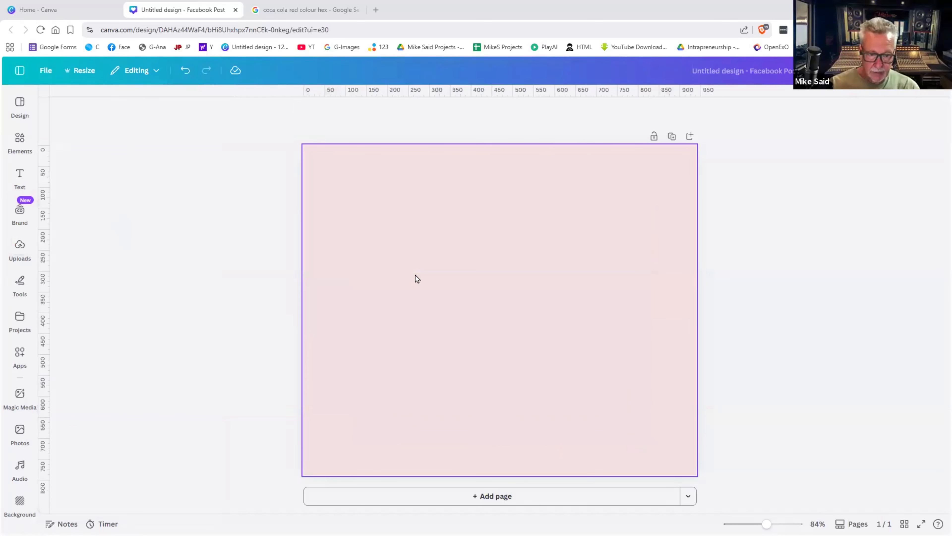
key("Delete")
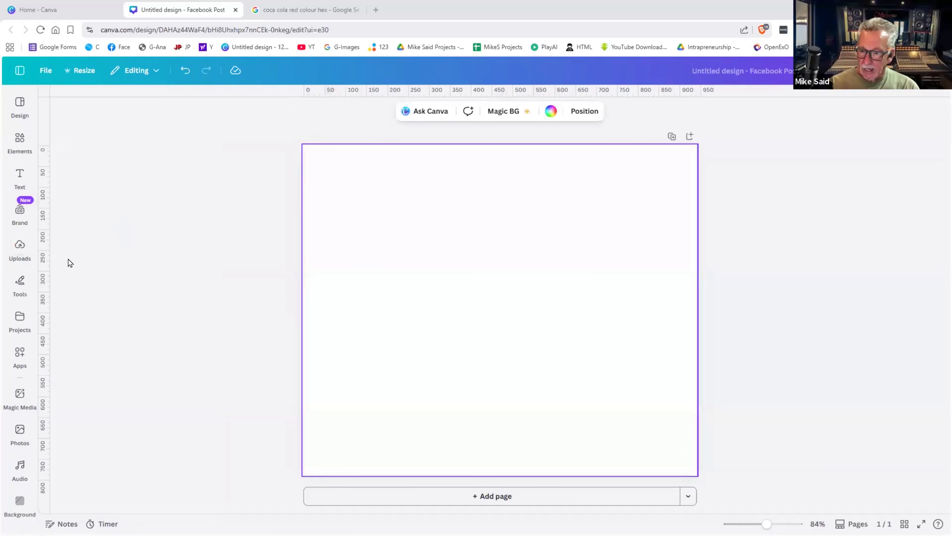
- Show the Mockups category in the Elements library
left_click(17, 148)
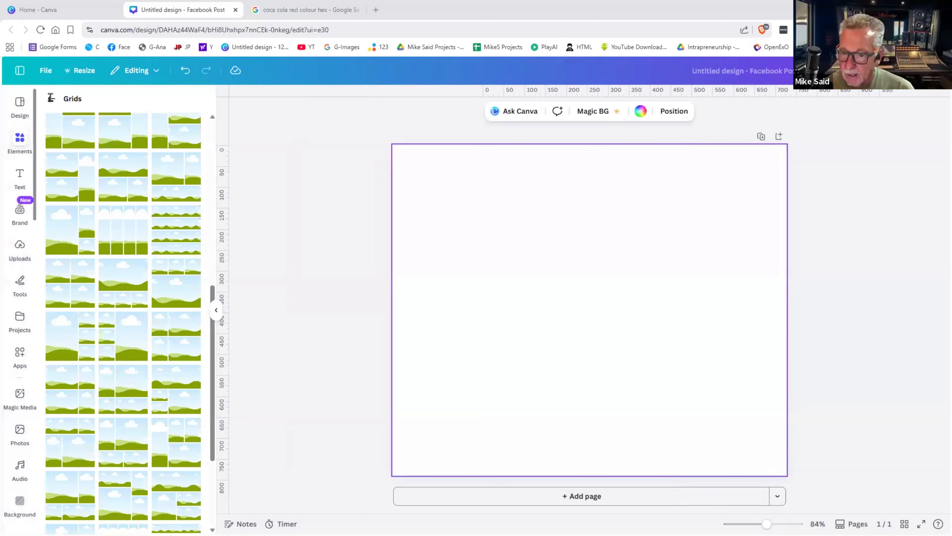
left_click(50, 98)
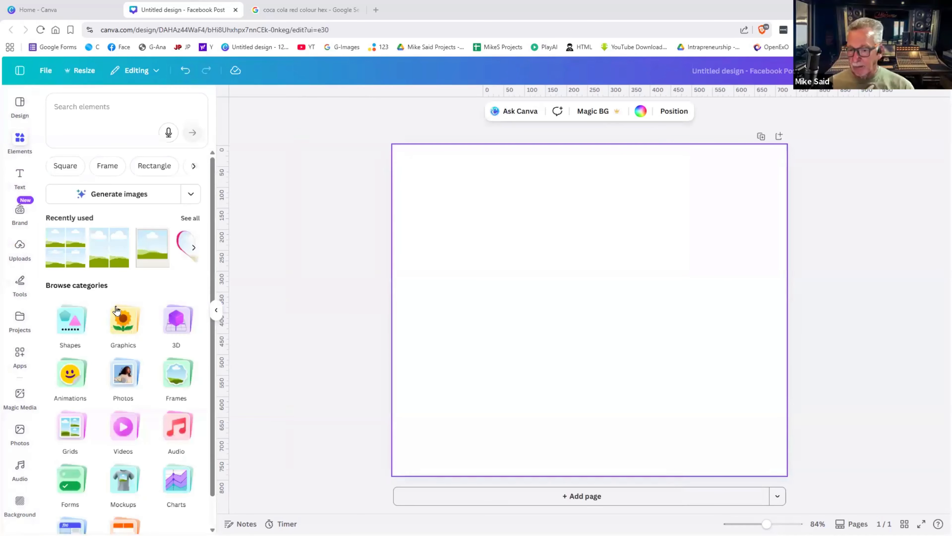
scroll(118, 371, "down", 1)
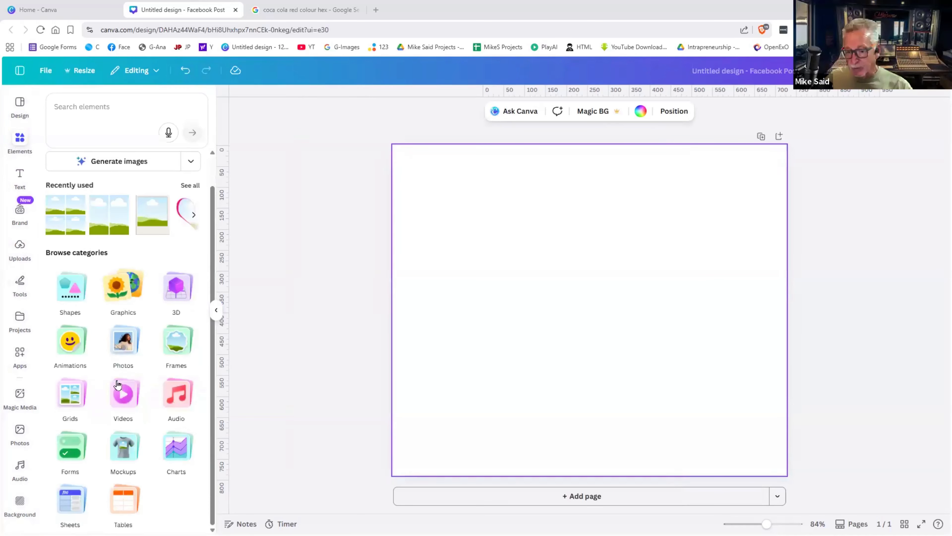
left_click(128, 446)
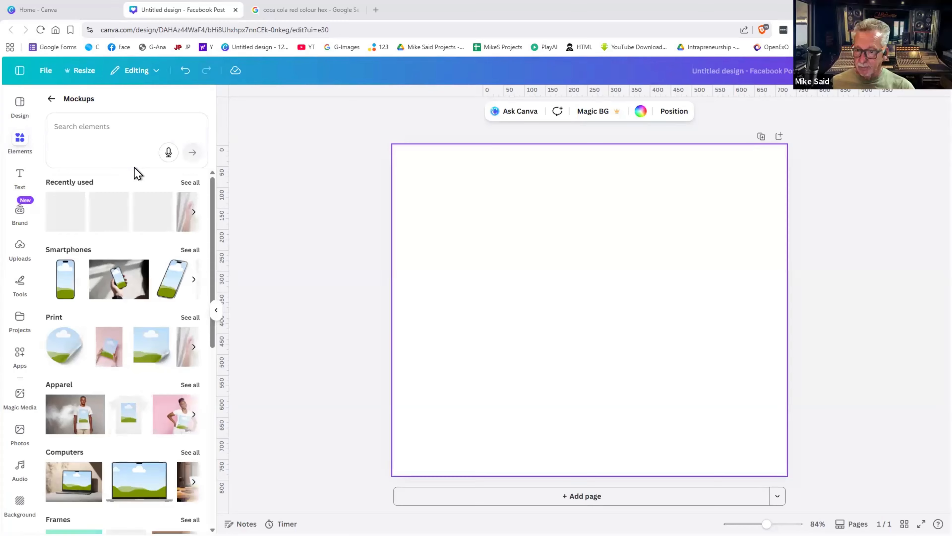
- Search mockups for 'mug' and place the sweater mug mockup on the page
left_click(96, 130)
type("mug")
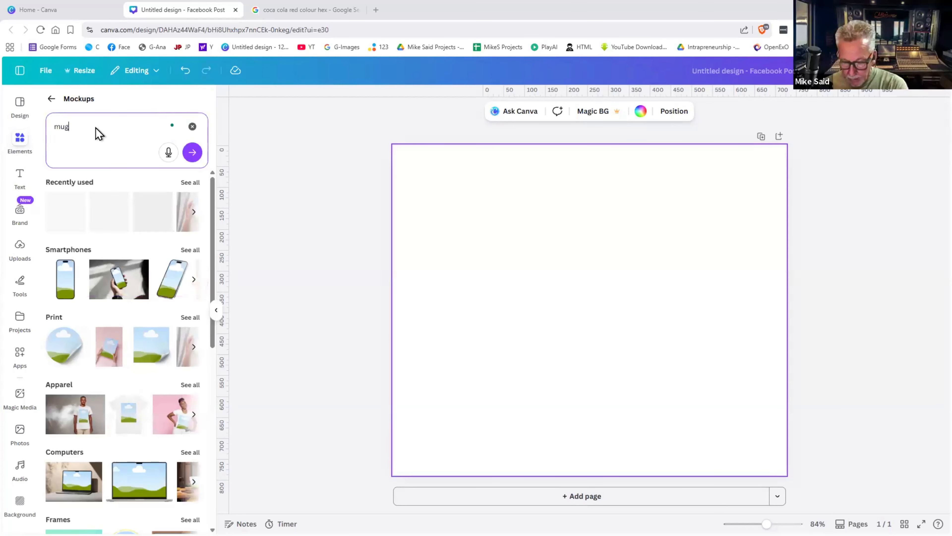
key("Return")
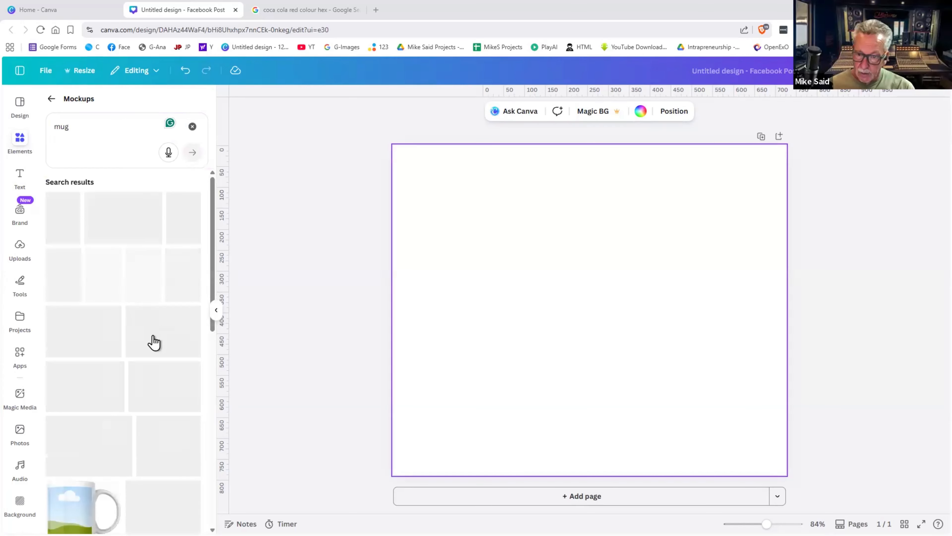
left_click_drag(92, 326, 567, 308)
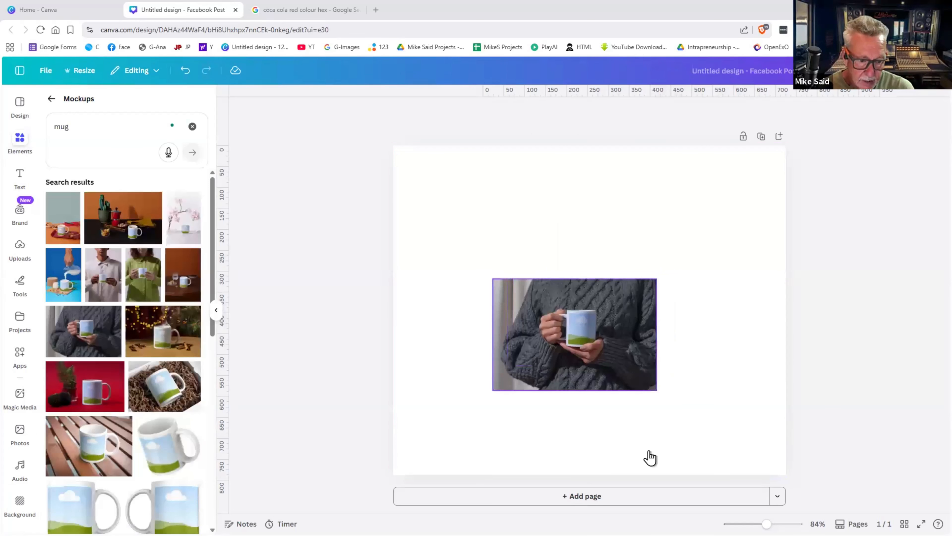
left_click(606, 257)
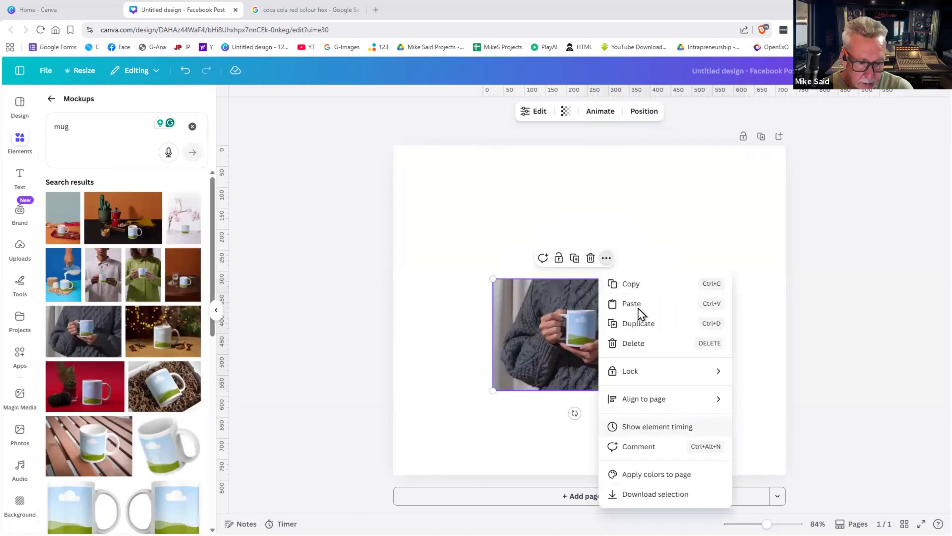
left_click(736, 235)
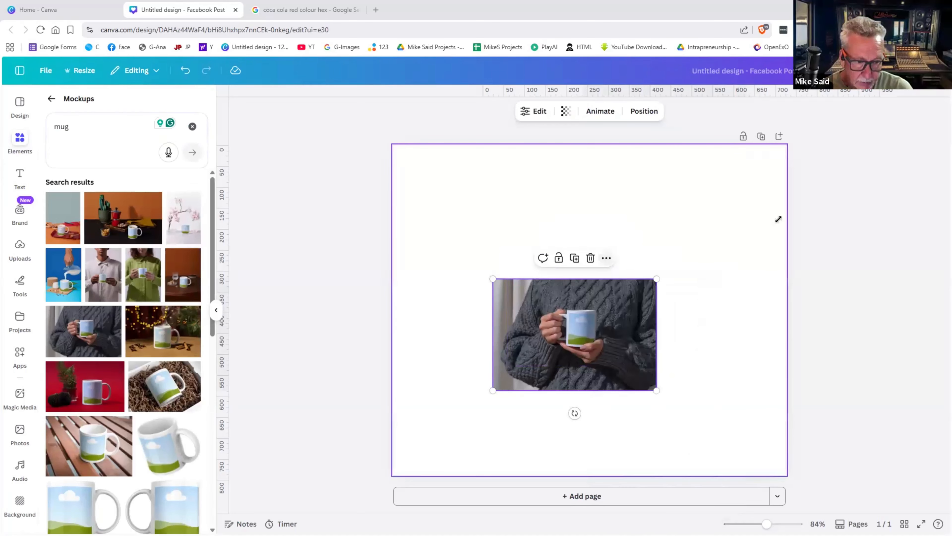
- Enlarge the mug mockup to full page width and drop the Reel & Rustic's logo onto it
left_click_drag(657, 279, 677, 264)
left_click_drag(484, 399, 383, 445)
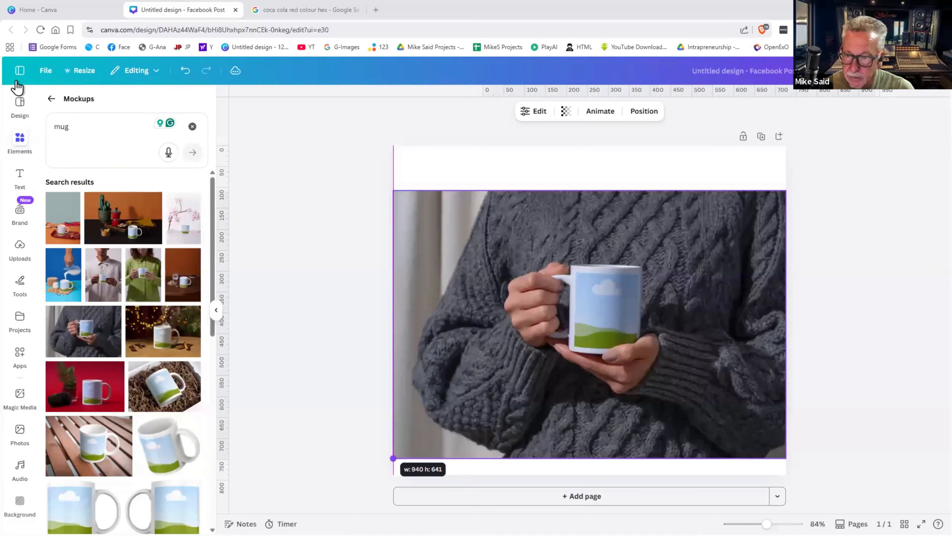
left_click(24, 249)
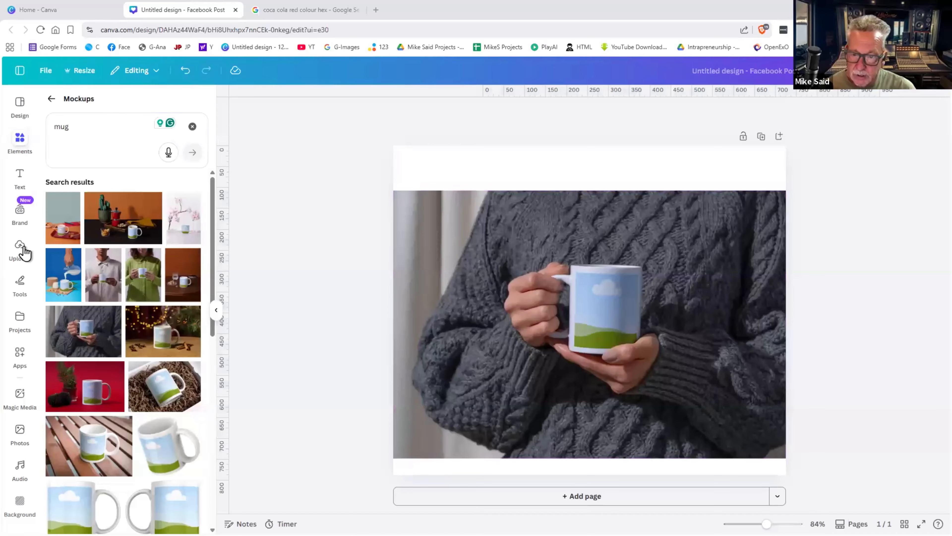
left_click_drag(168, 358, 629, 327)
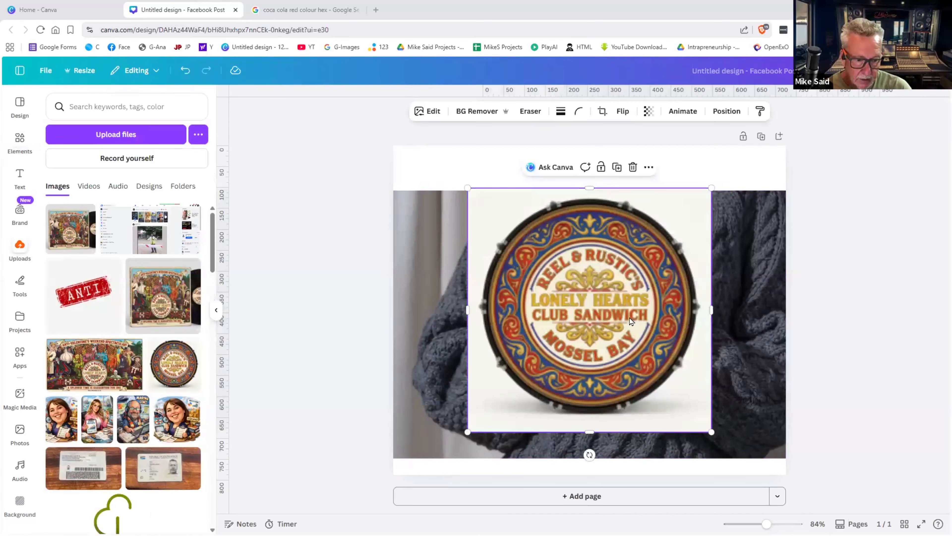
- Apply the logo to the mug, try the Nike swoosh image, then delete the mug mockup
key("Delete")
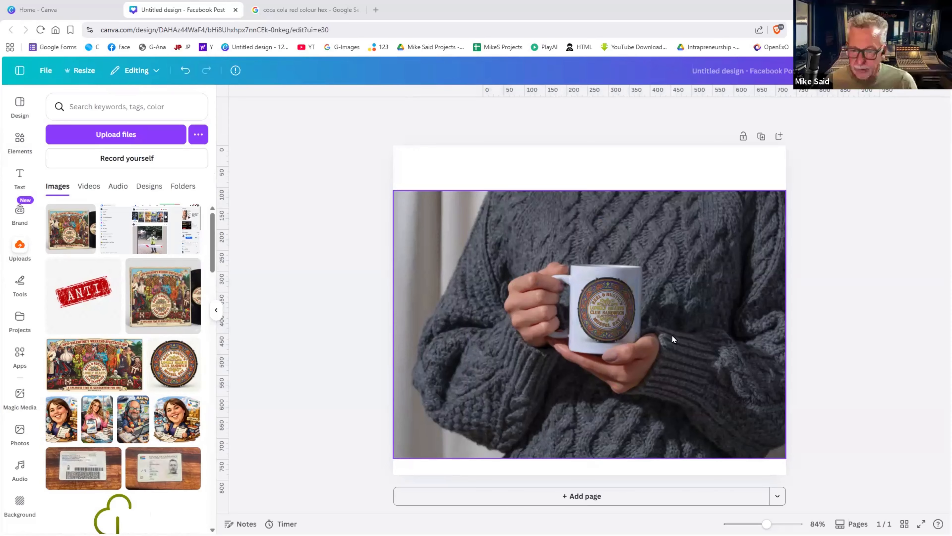
left_click(610, 306)
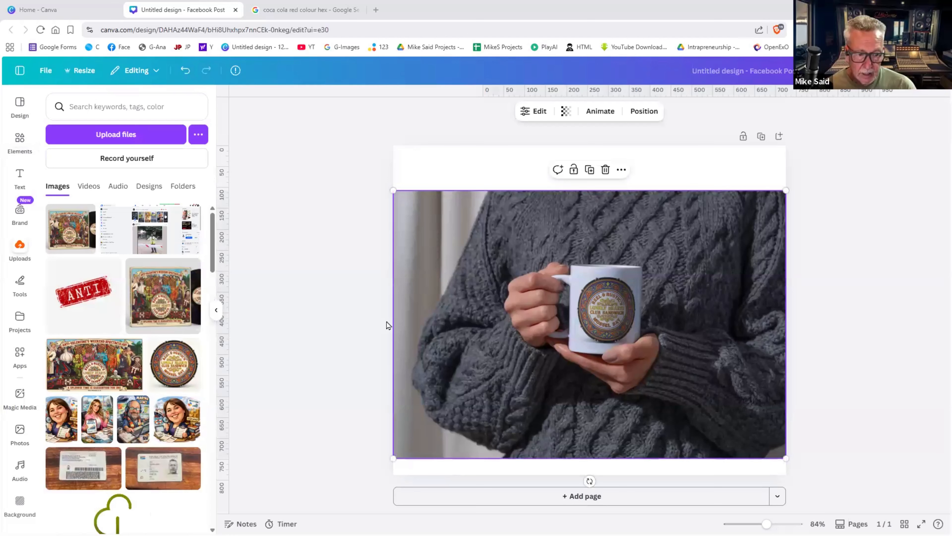
scroll(134, 321, "down", 8)
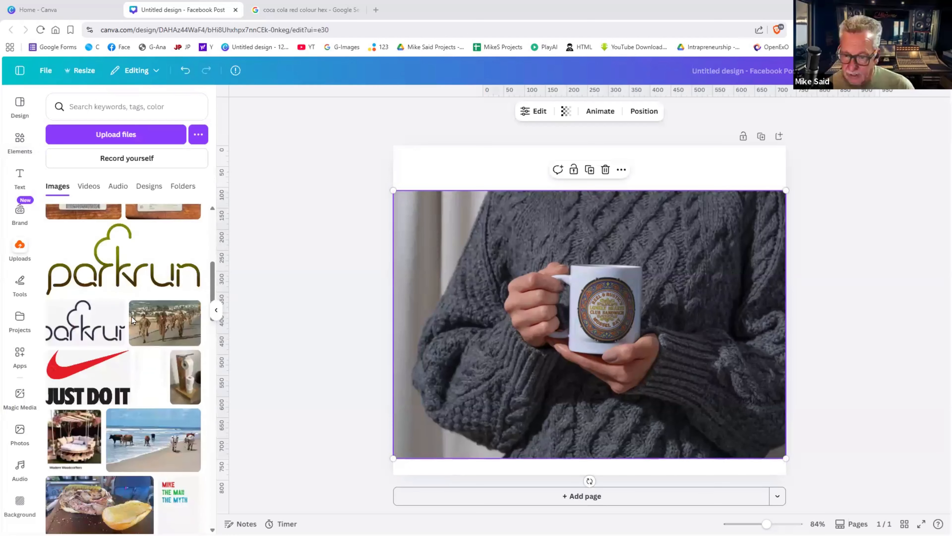
left_click(488, 348)
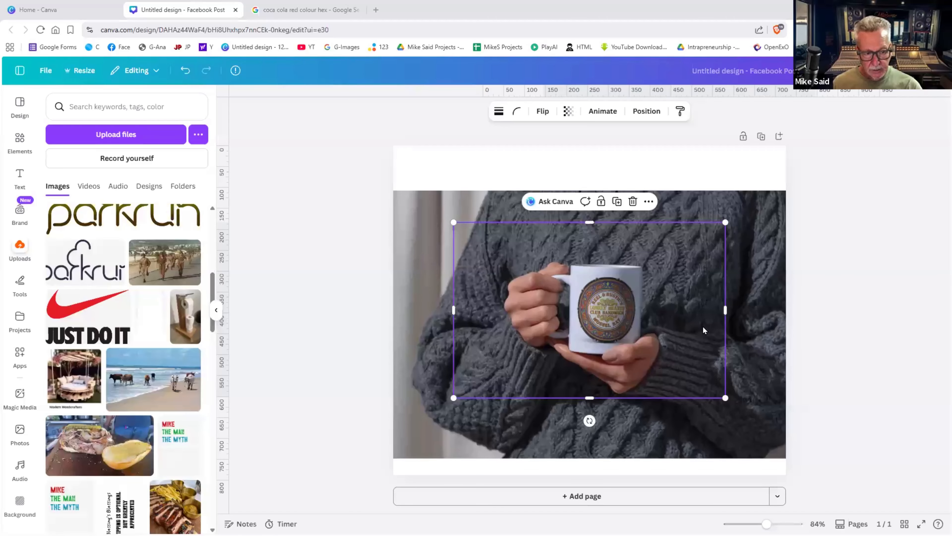
left_click_drag(626, 318, 703, 325)
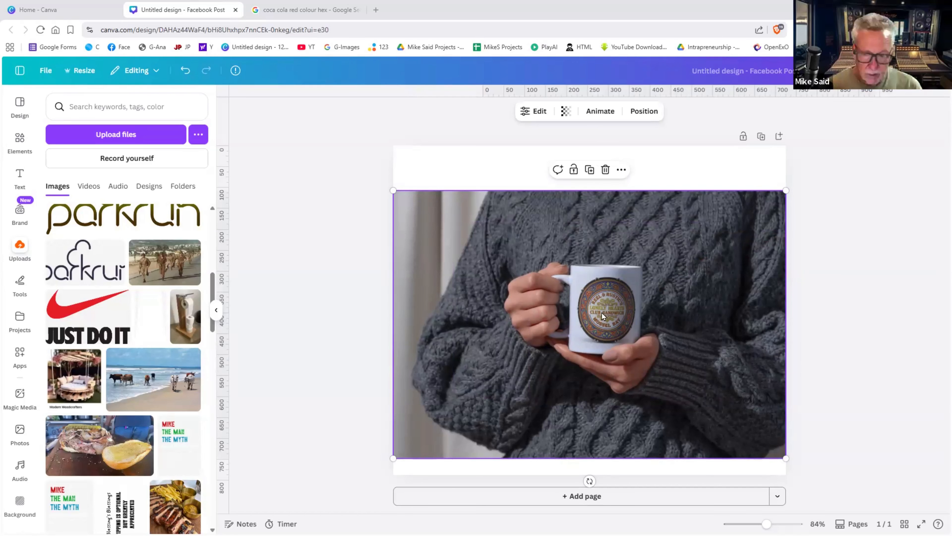
key("Delete")
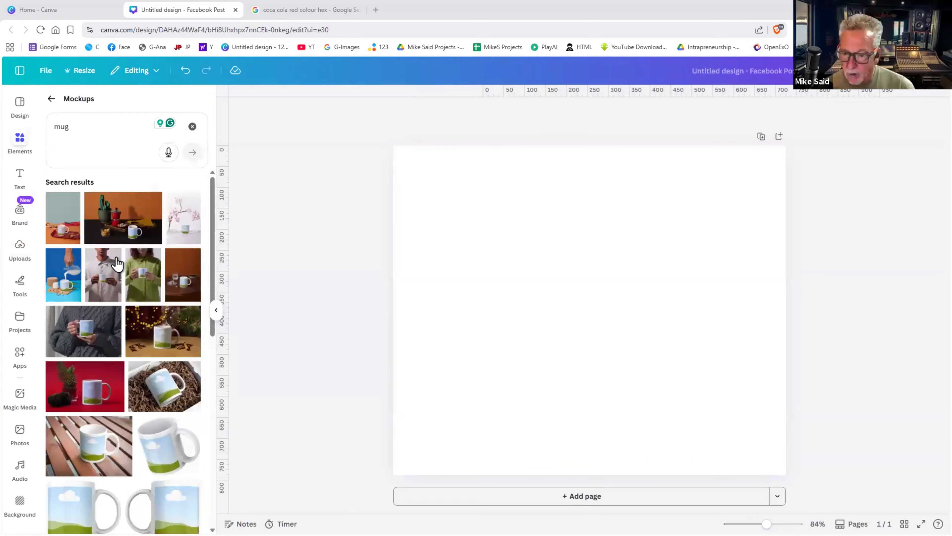
- Leave the mug mockup results and show the Text panel's heading, subheading and body presets
scroll(116, 259, "down", 5)
scroll(119, 262, "down", 4)
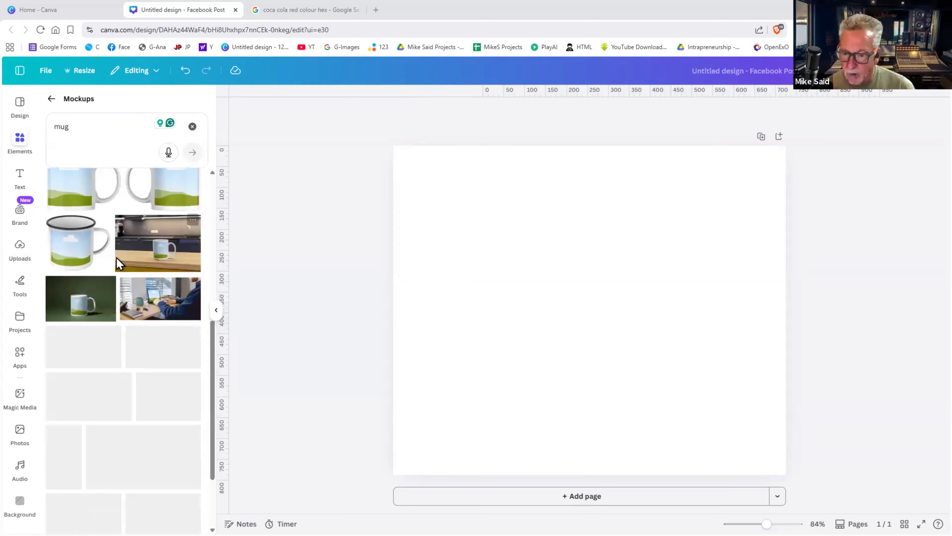
scroll(119, 262, "up", 5)
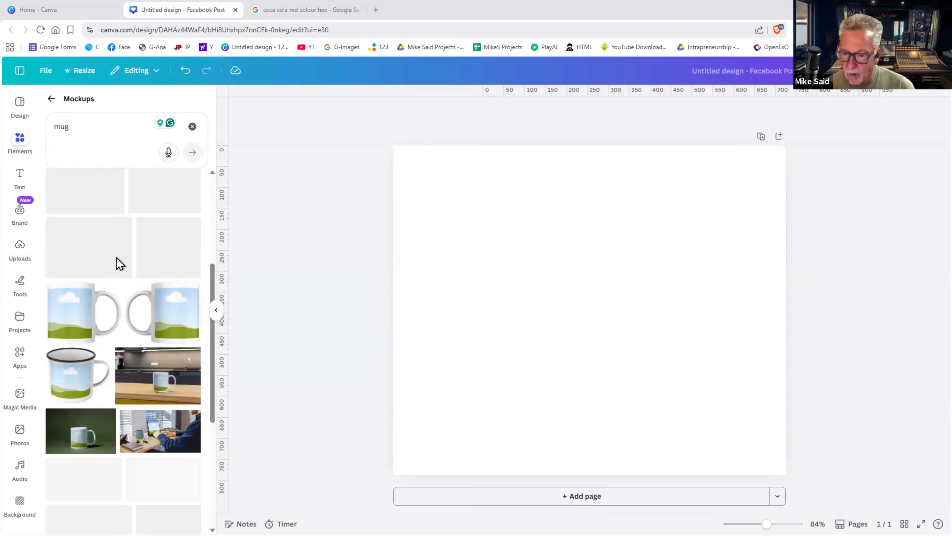
scroll(119, 263, "up", 5)
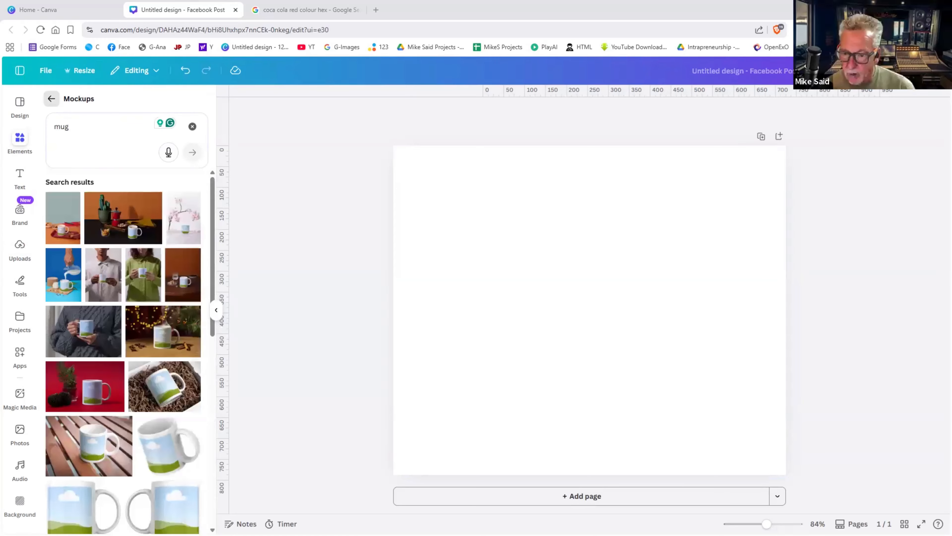
left_click(51, 99)
scroll(184, 464, "down", 1)
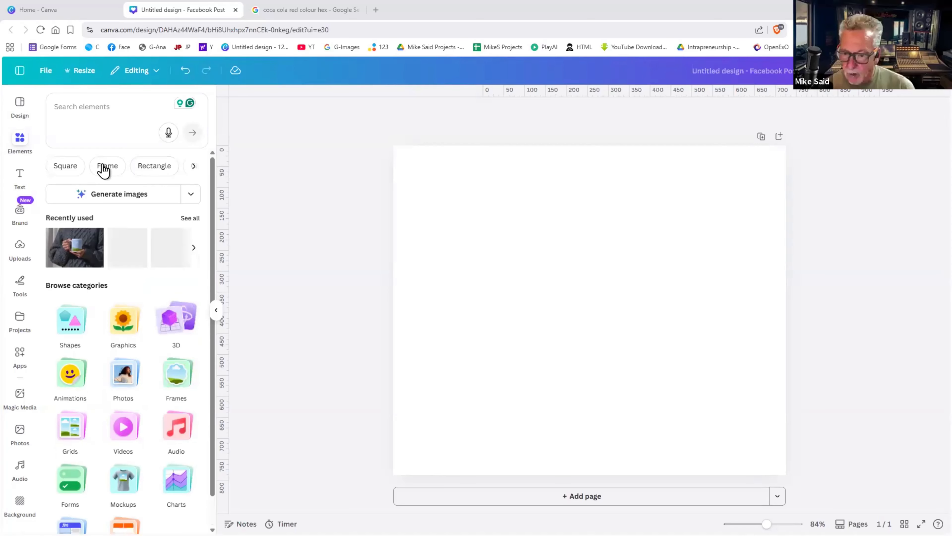
left_click(18, 182)
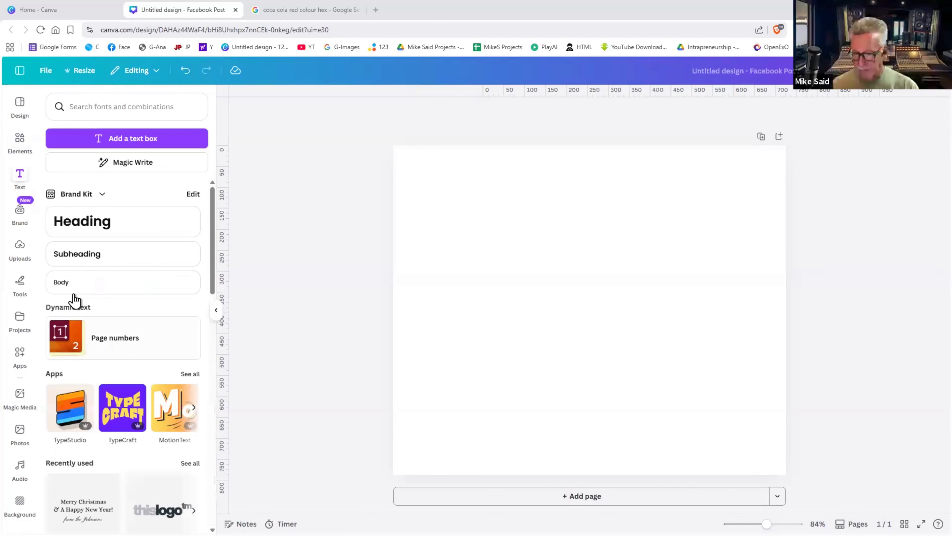
scroll(85, 323, "down", 6)
scroll(85, 322, "up", 6)
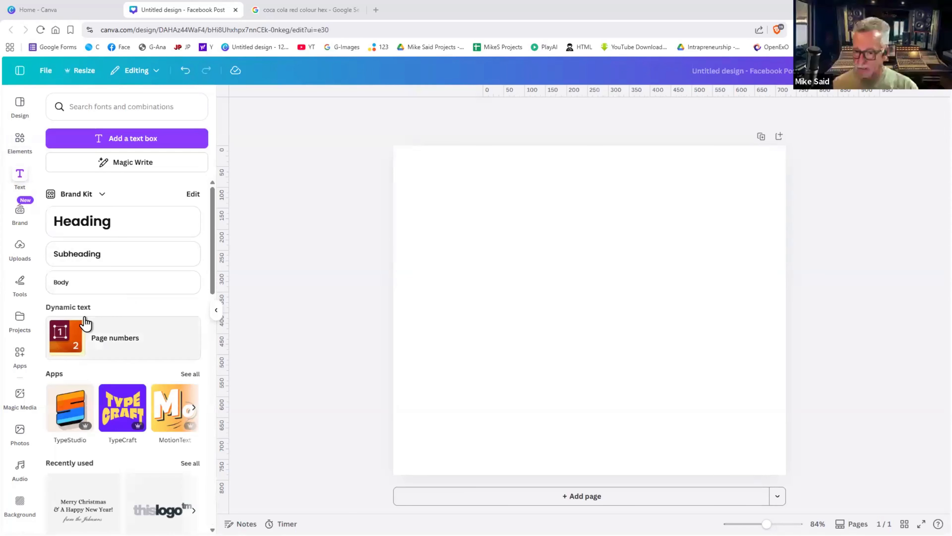
scroll(85, 322, "down", 9)
scroll(117, 223, "up", 9)
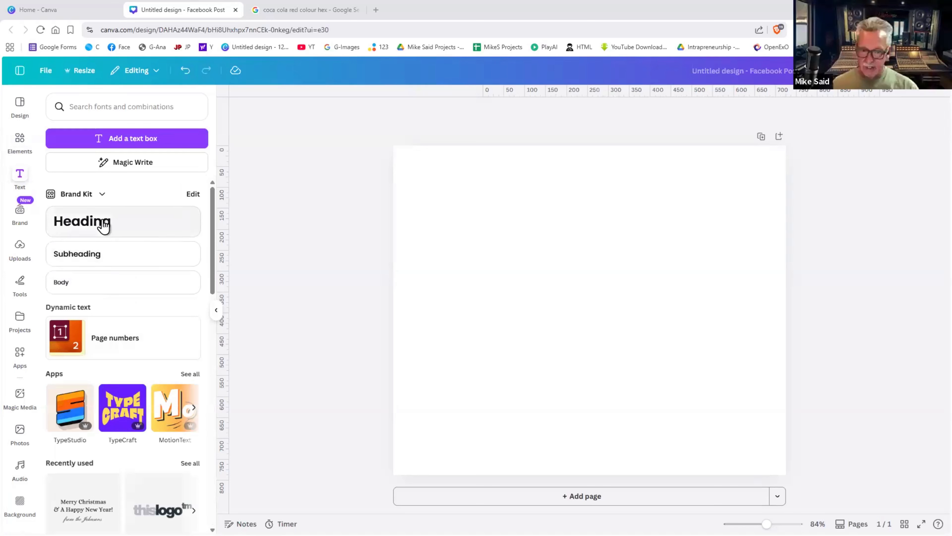
- Add a Poppins Heading text box and move and enlarge it near the top centre
left_click(103, 226)
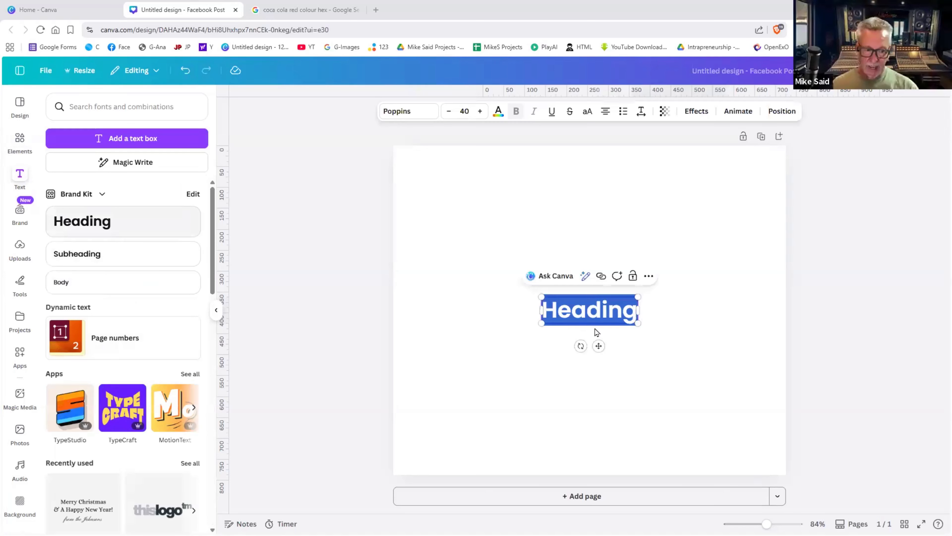
left_click(605, 329)
left_click_drag(548, 303, 554, 281)
mouse_move(707, 380)
left_mouse_down()
mouse_move(667, 364)
mouse_move(721, 399)
mouse_move(667, 371)
mouse_move(697, 392)
left_mouse_up()
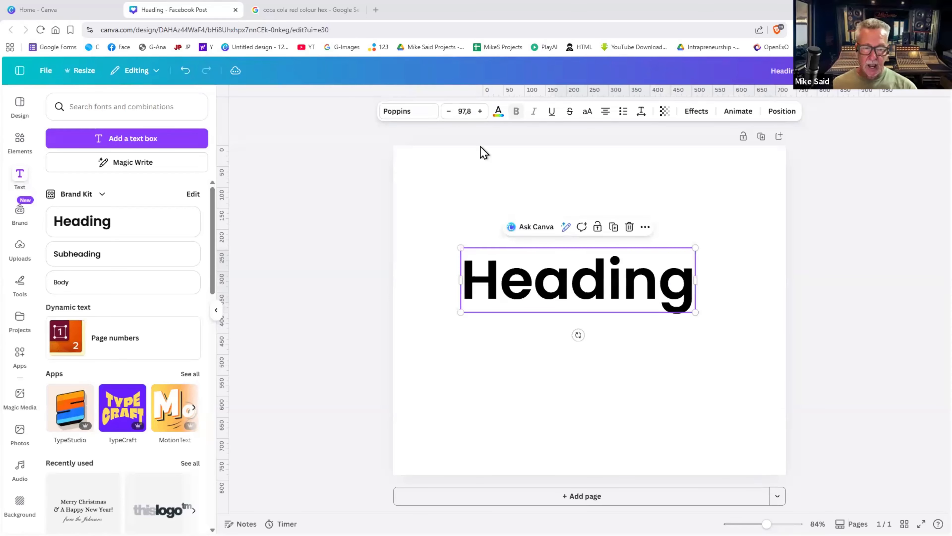
- Set the heading font size to 24, step it up to 32, then drag it to about 57
left_click(480, 111)
left_click(479, 111)
left_click(479, 111)
left_click(480, 112)
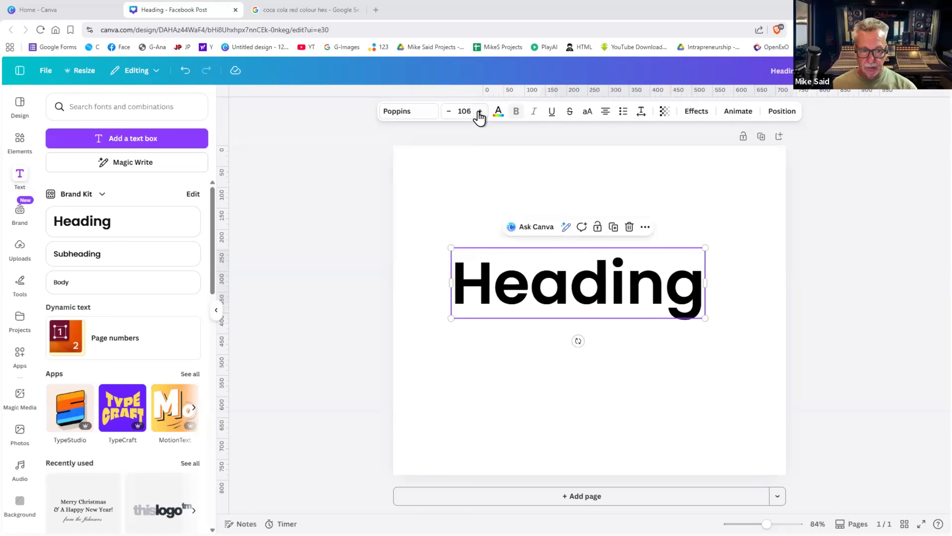
left_click(480, 111)
left_click(465, 111)
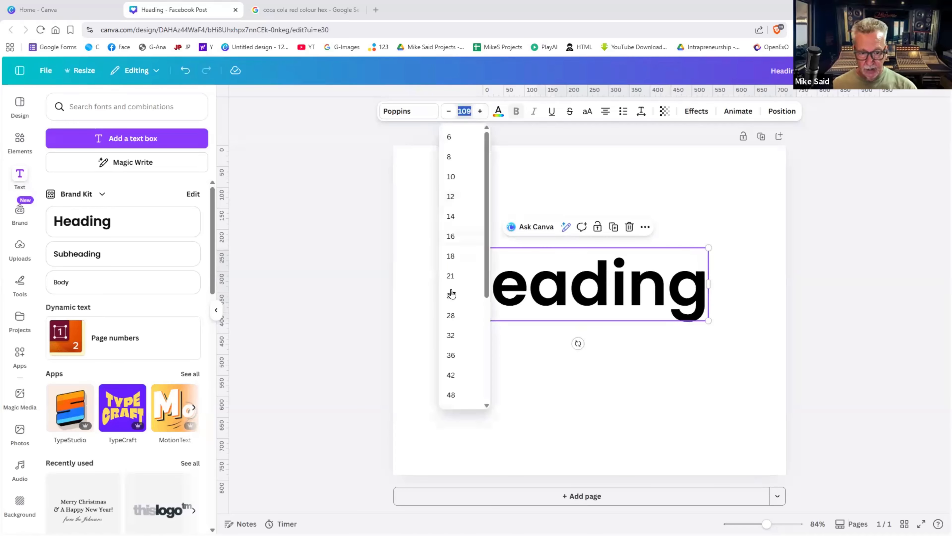
type("24")
key("Return")
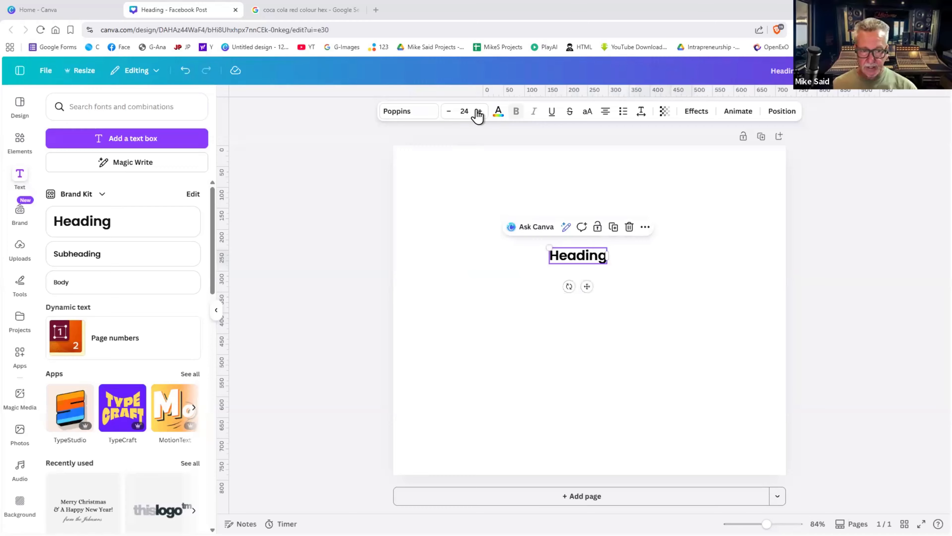
left_click(478, 112)
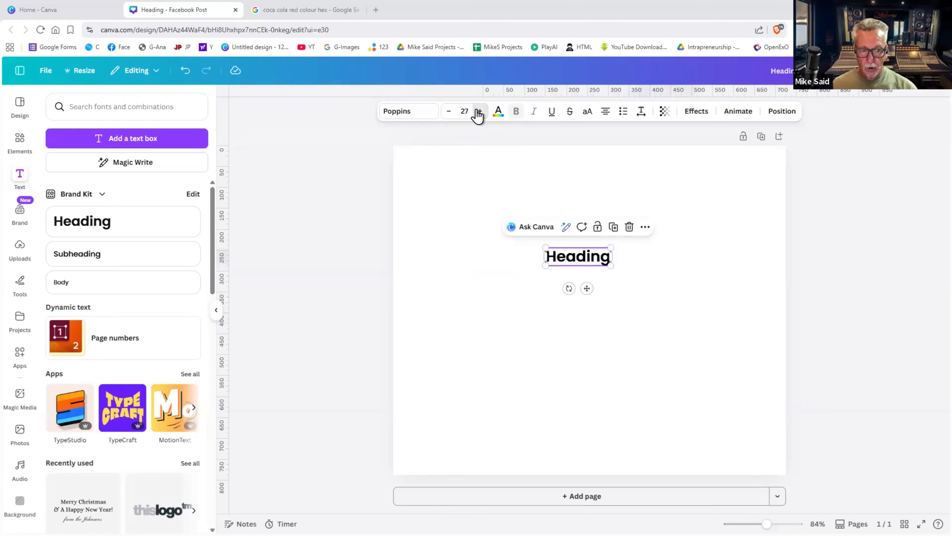
left_click(477, 112)
left_click_drag(617, 270, 669, 316)
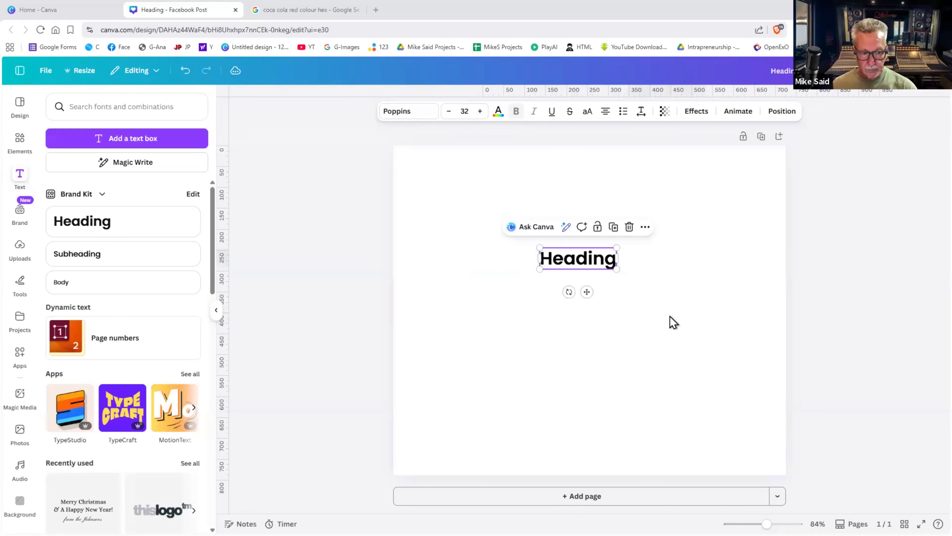
double_click(610, 272)
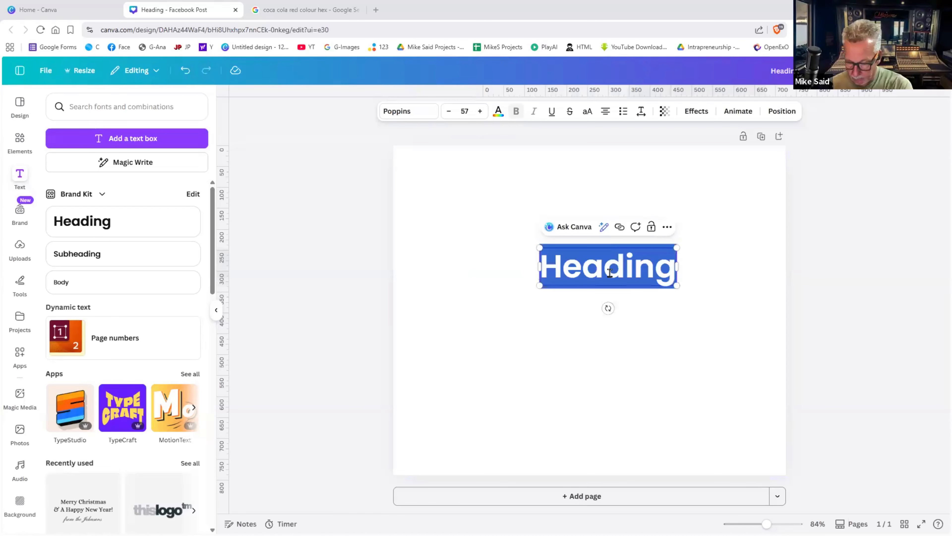
- Change the heading text to 'My First Line' and move it to the page centre
type("My fir")
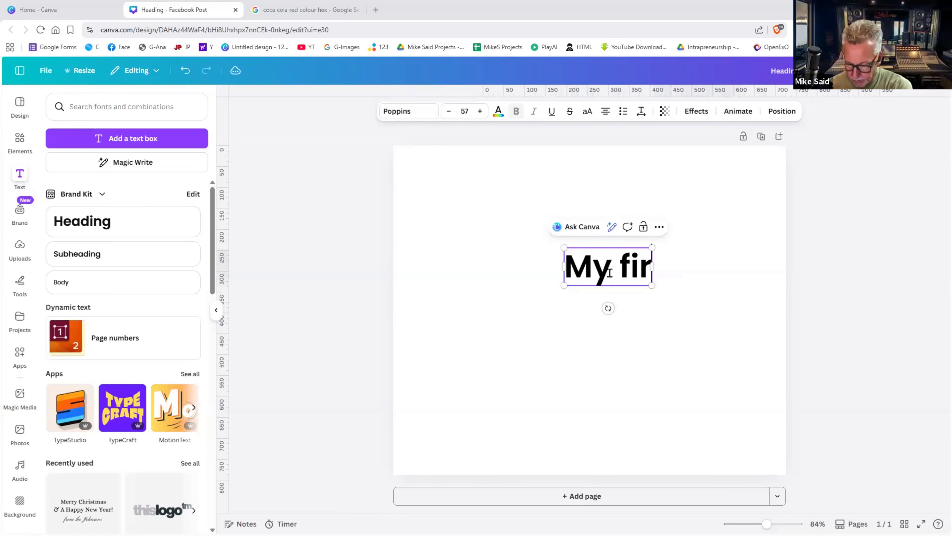
type("st line")
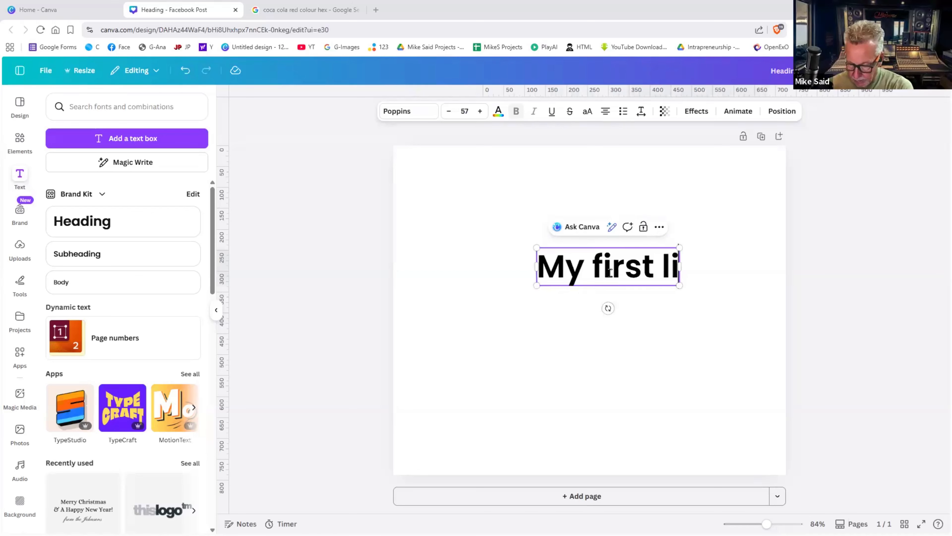
left_click(763, 295)
left_click_drag(600, 272, 591, 305)
triple_click(590, 300)
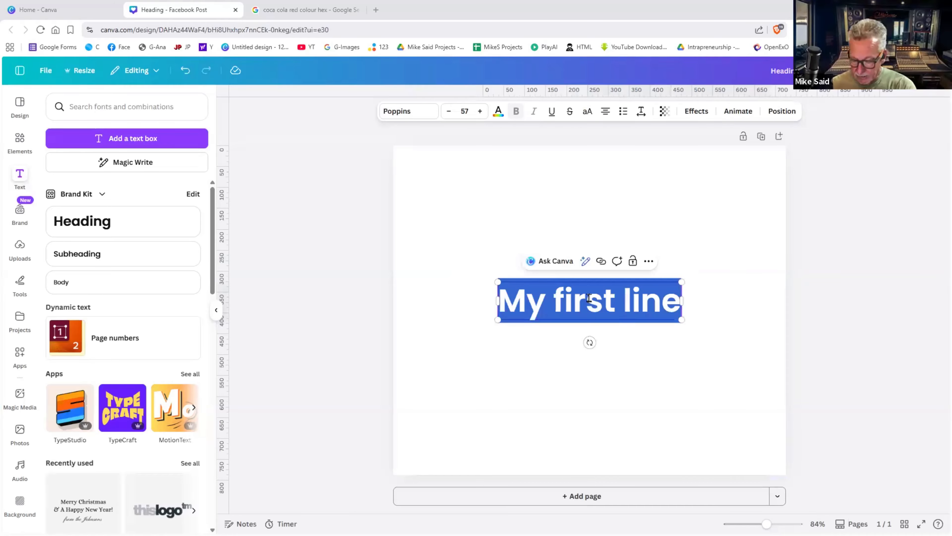
type("My Fu")
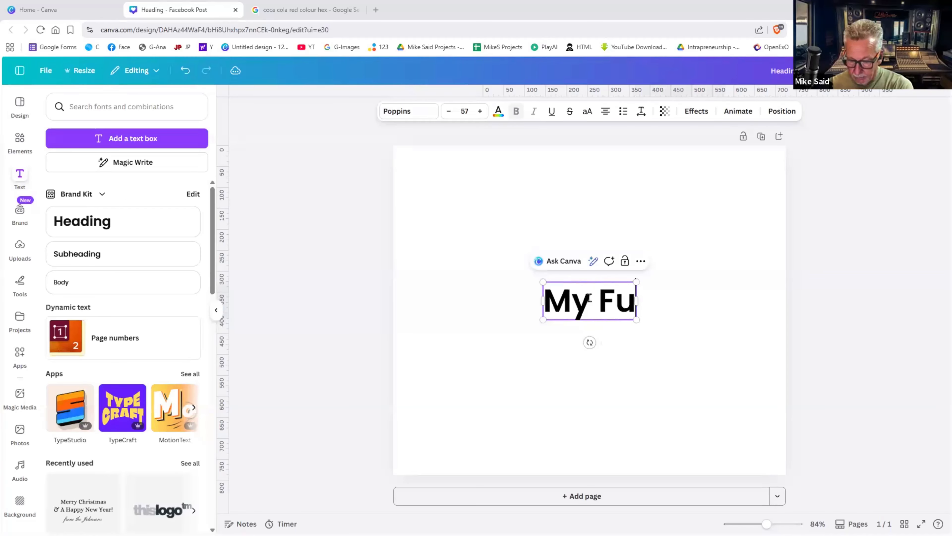
key("BackSpace")
key("ctrl+shift+i")
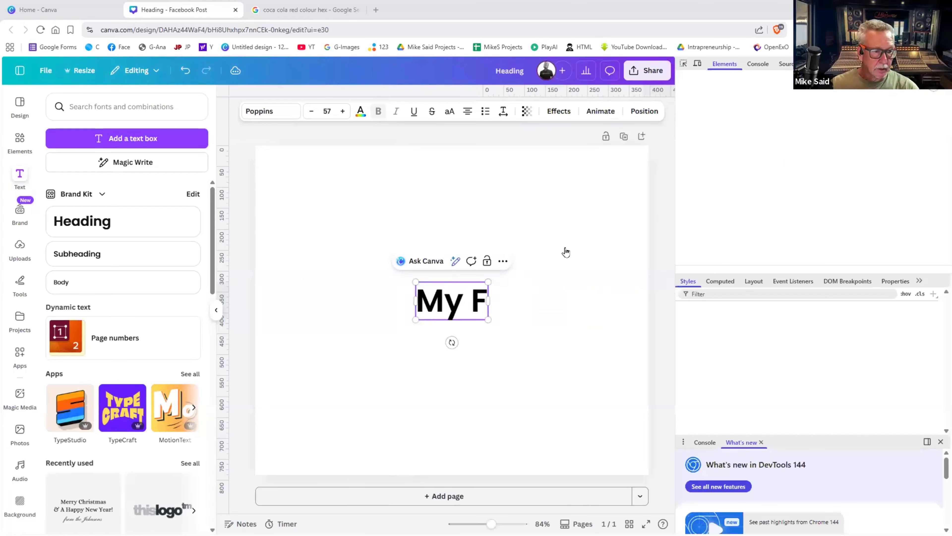
key("ctrl+shift+i")
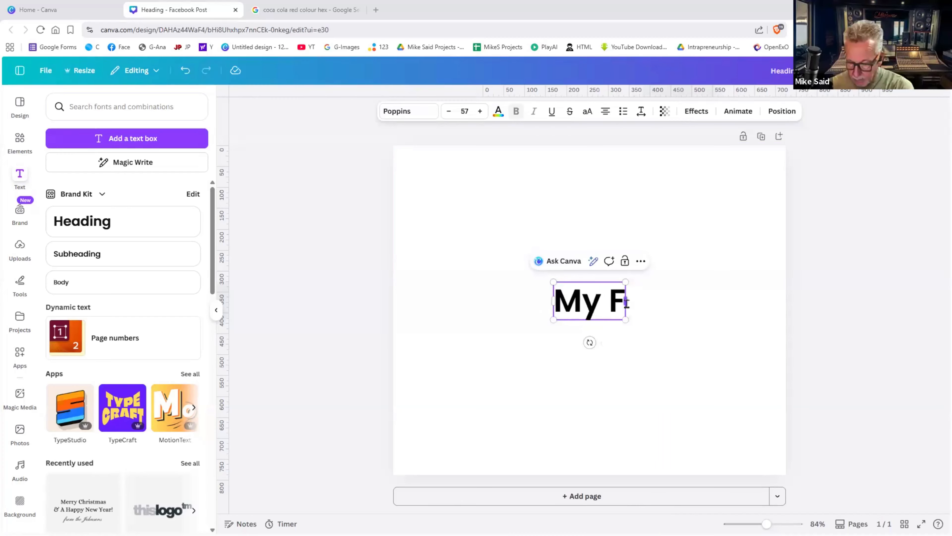
type("irst")
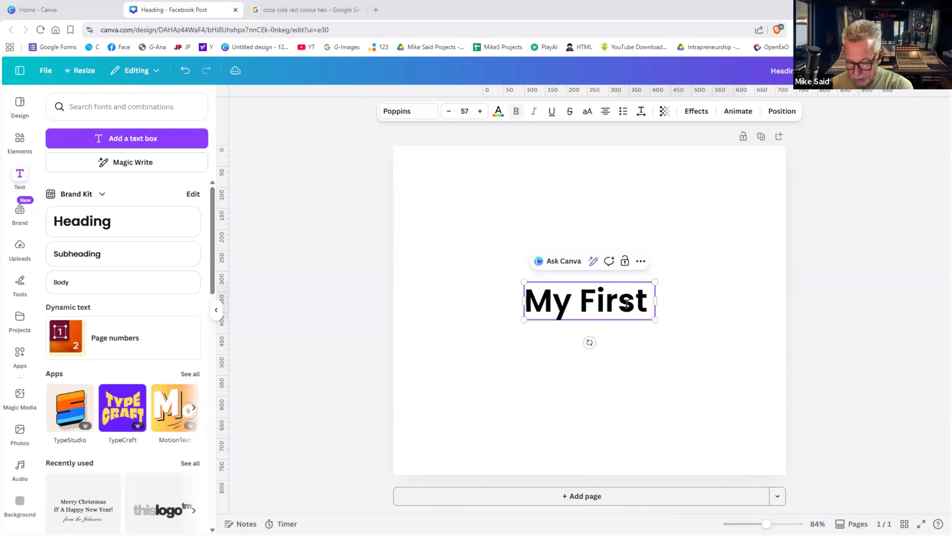
type(" Line")
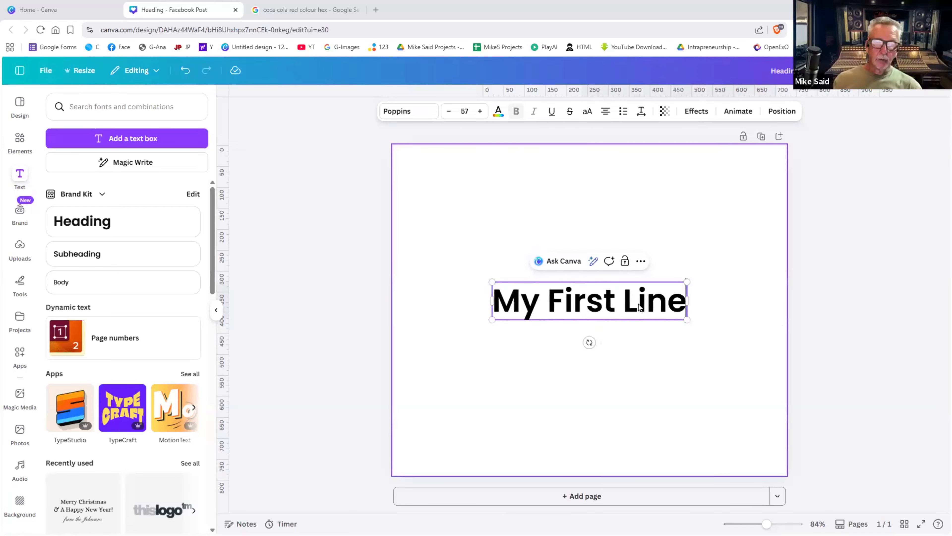
key("Escape")
- Enlarge the heading to about 95.6 so it spans the page width
left_click(497, 288)
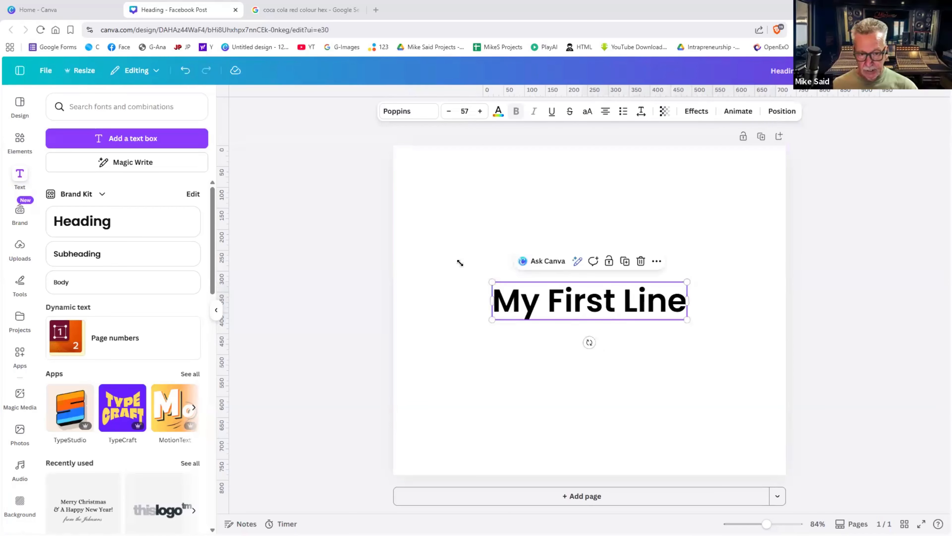
left_click_drag(432, 249, 425, 250)
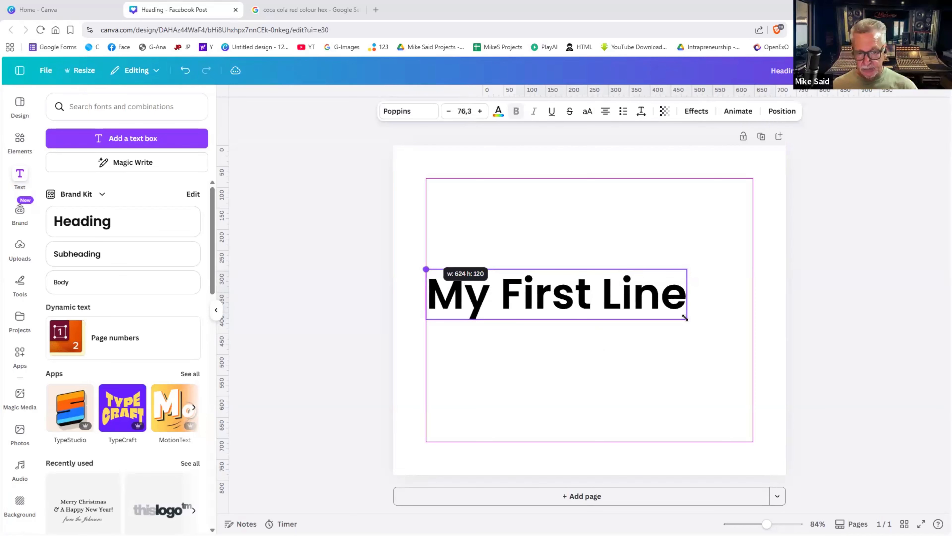
left_click_drag(693, 321, 749, 351)
left_click(848, 350)
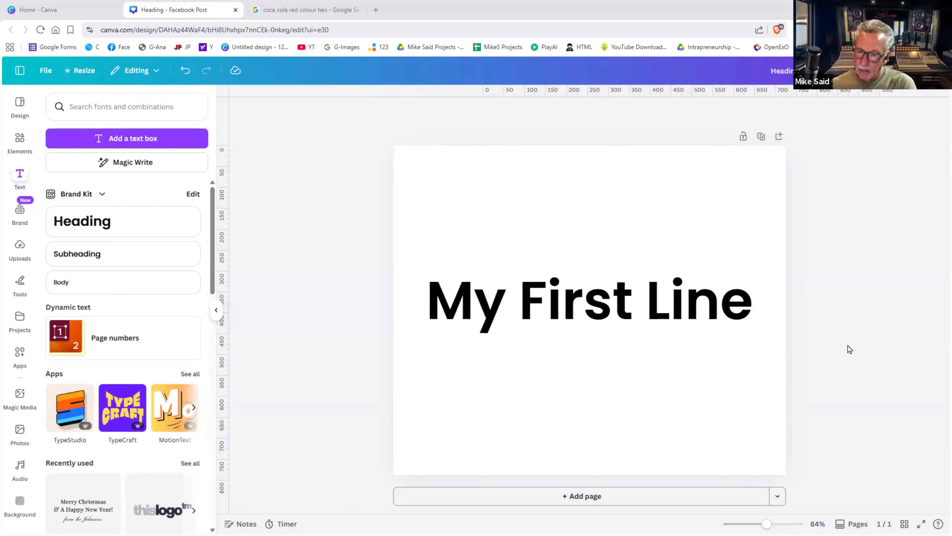
left_click(669, 303)
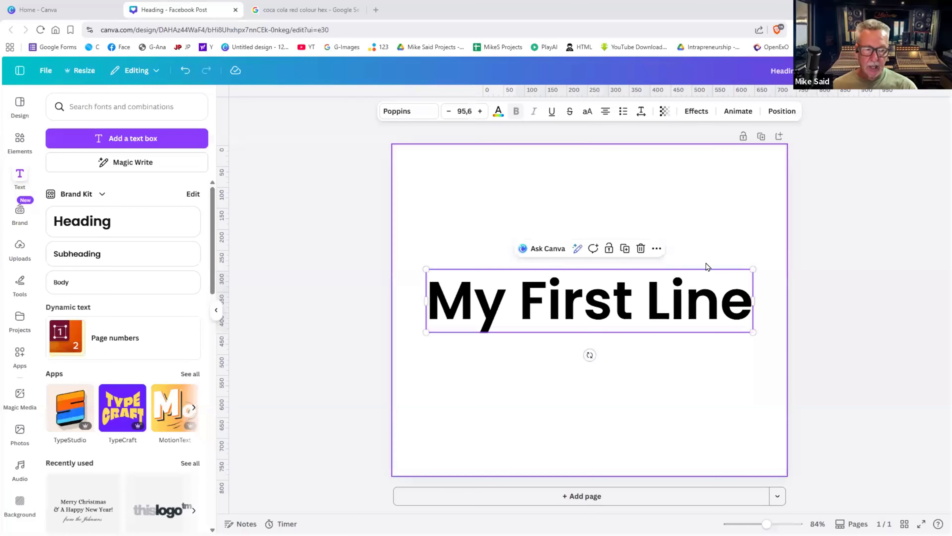
left_click(450, 124)
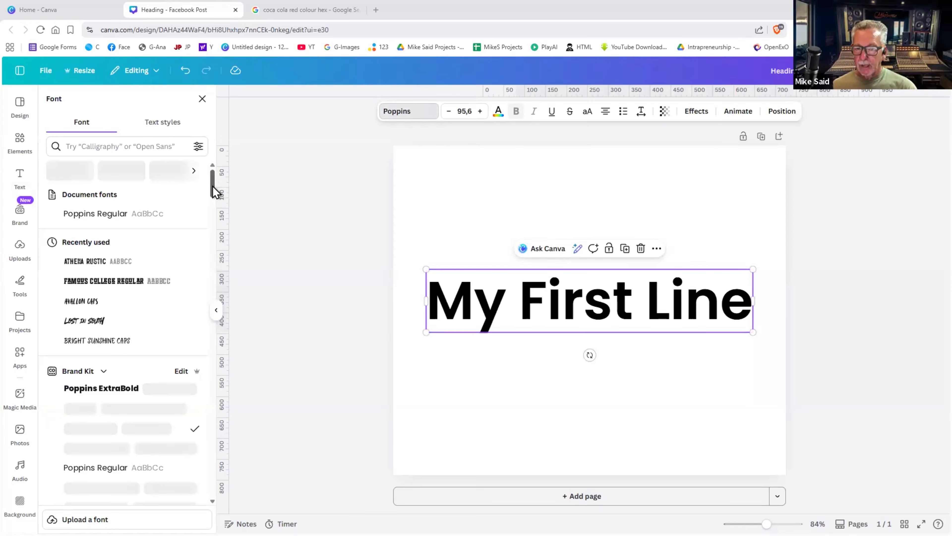
scroll(208, 349, "down", 15)
scroll(208, 362, "down", 15)
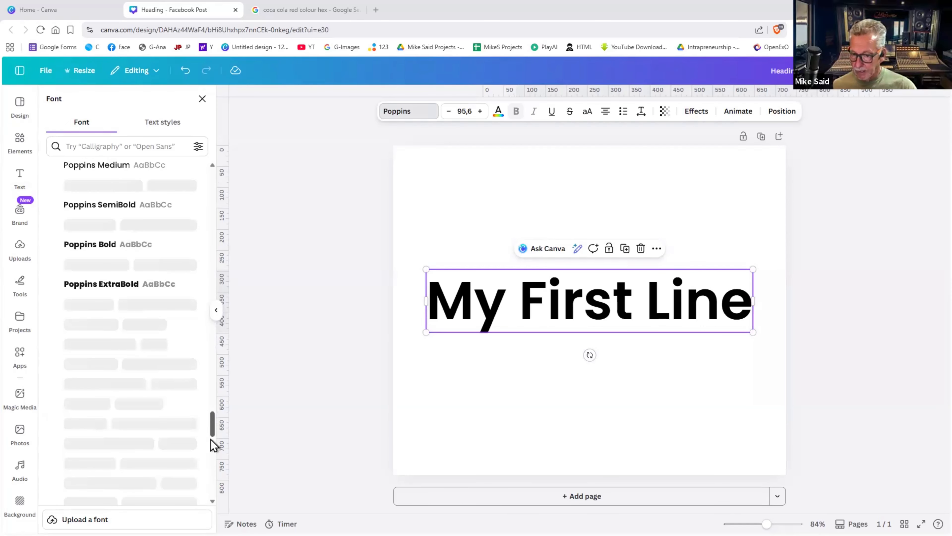
scroll(211, 424, "up", 8)
scroll(211, 316, "up", 15)
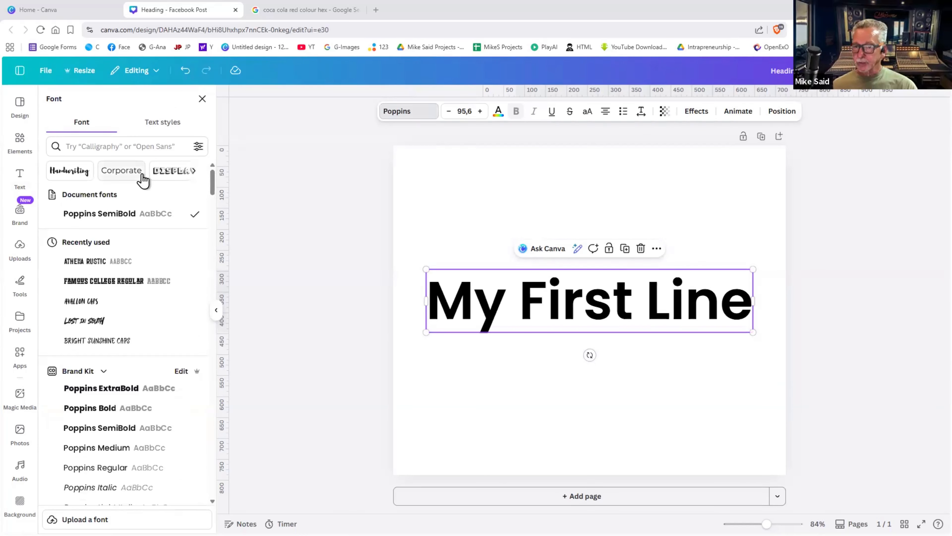
left_click(194, 173)
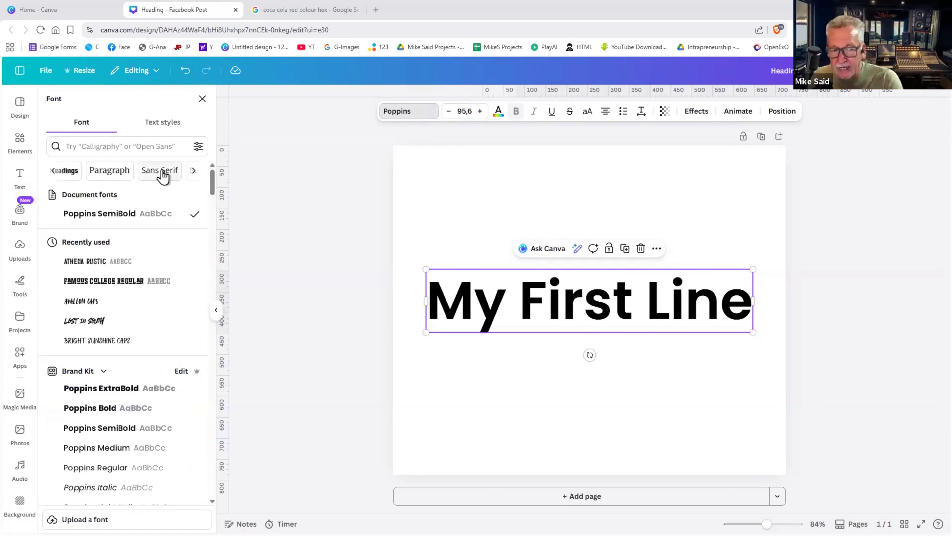
left_click(193, 172)
left_click(63, 172)
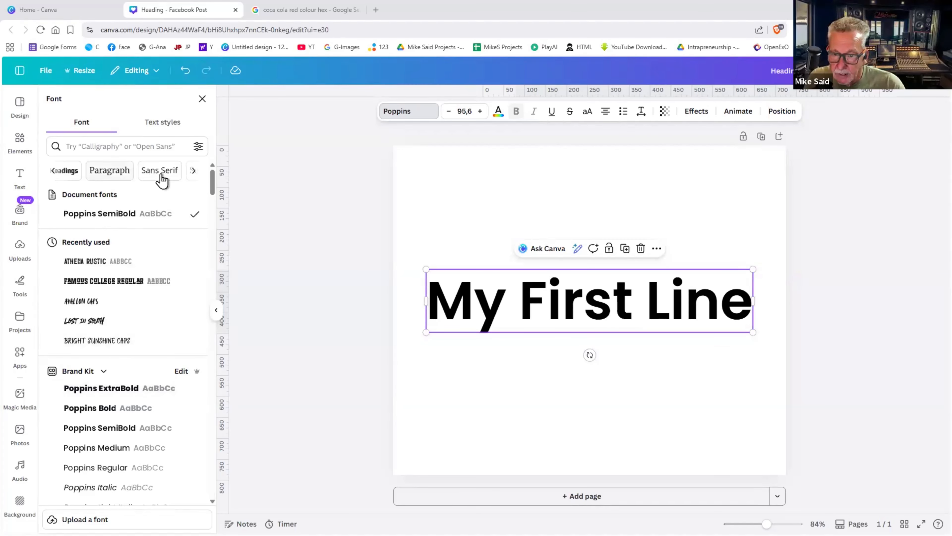
left_click(193, 173)
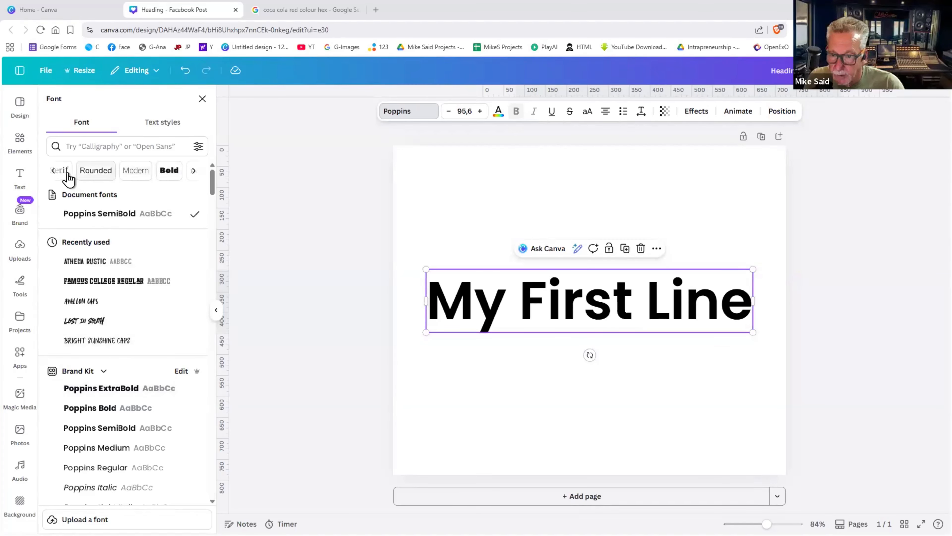
left_click(68, 175)
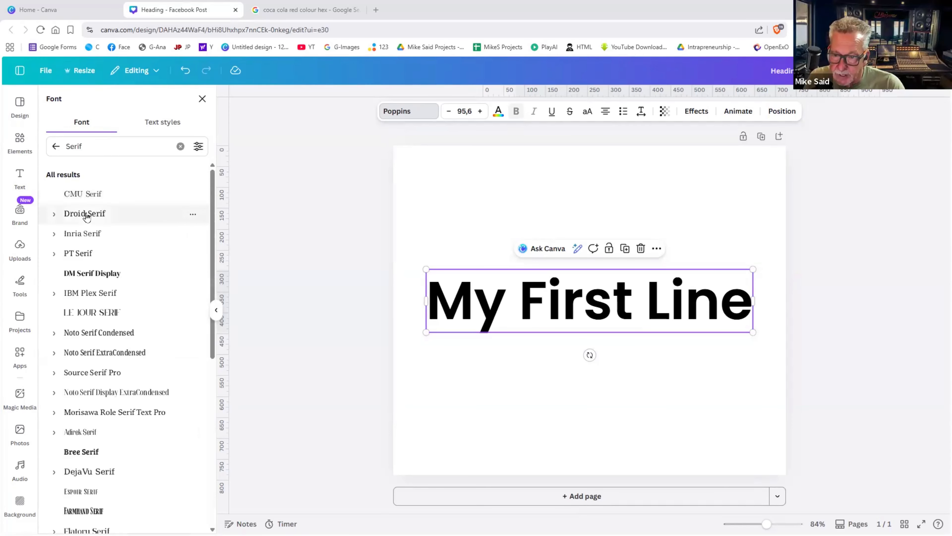
left_click(87, 215)
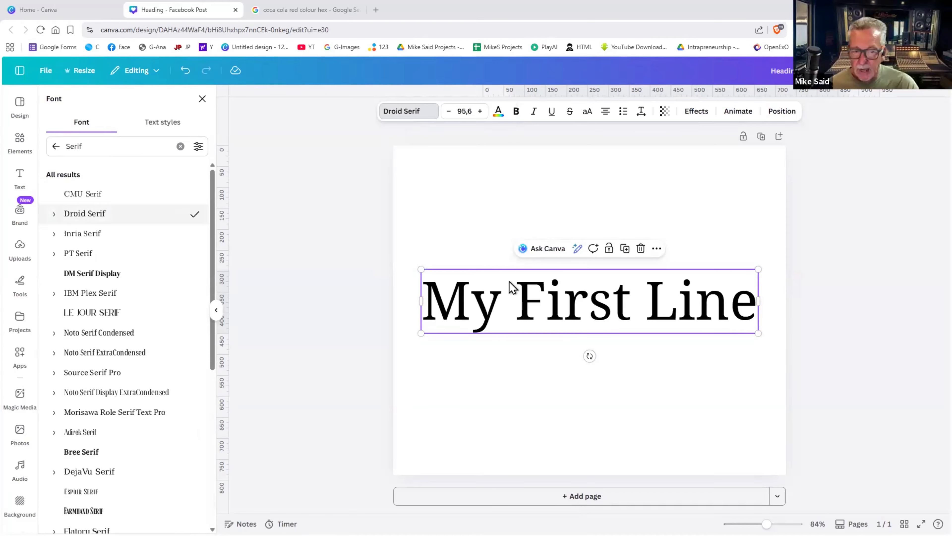
left_click(184, 74)
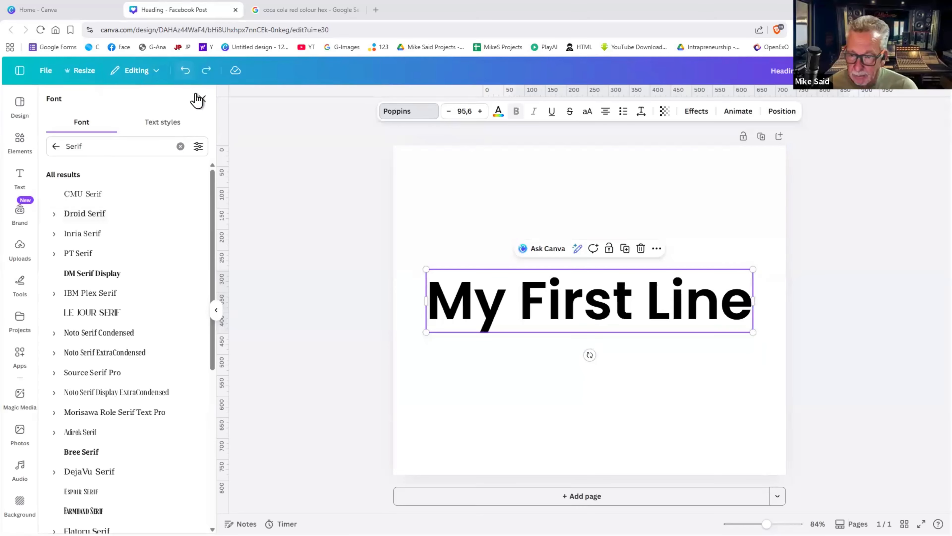
left_click(180, 146)
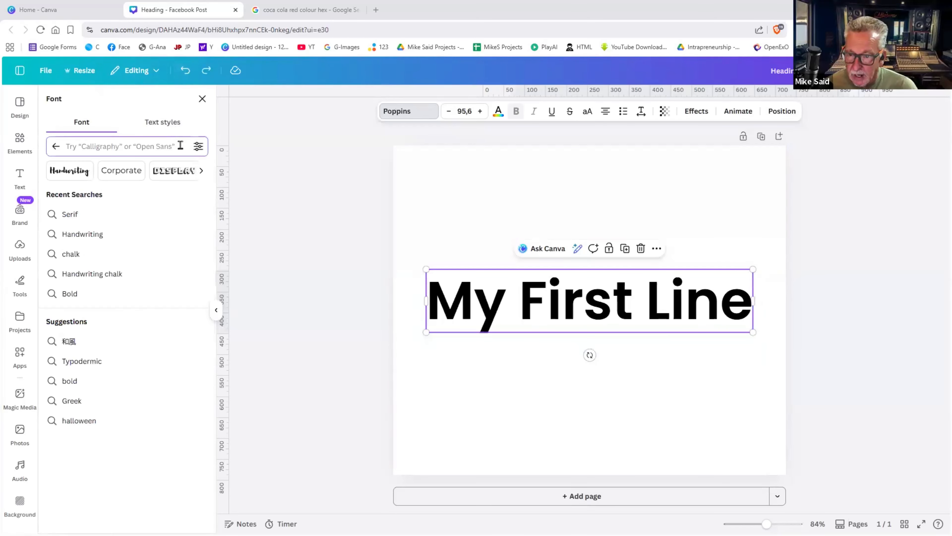
- Raise the 'My First Line' heading and place a new Subheading text box beneath it
left_click_drag(575, 306, 577, 206)
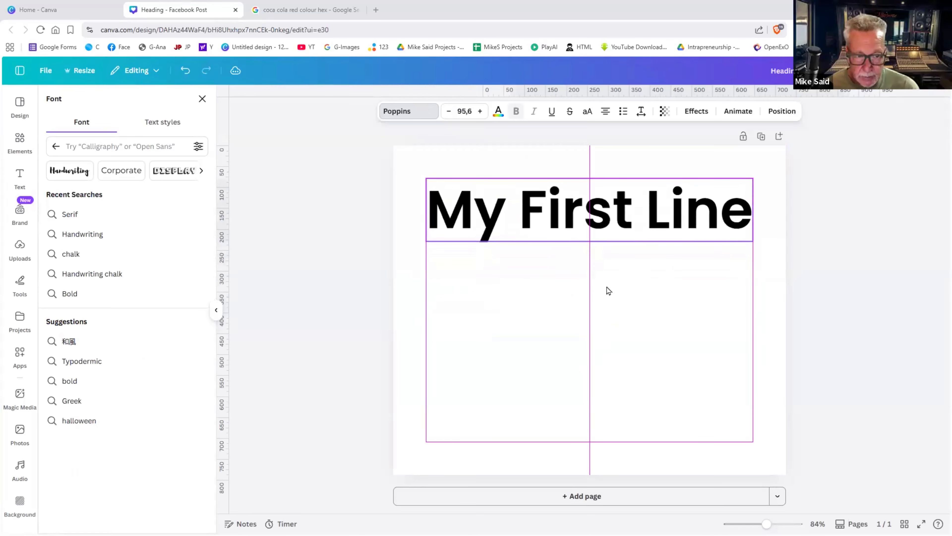
left_click(606, 291)
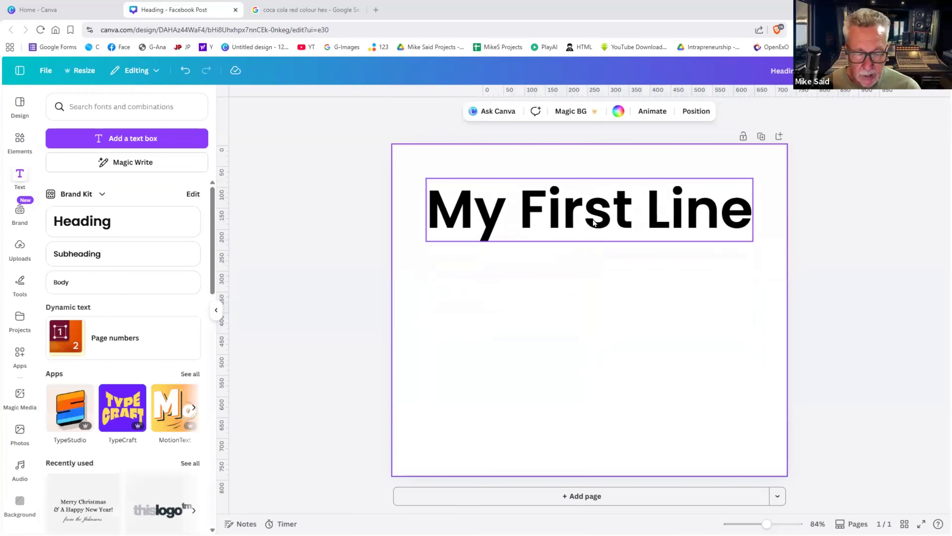
left_click(594, 223)
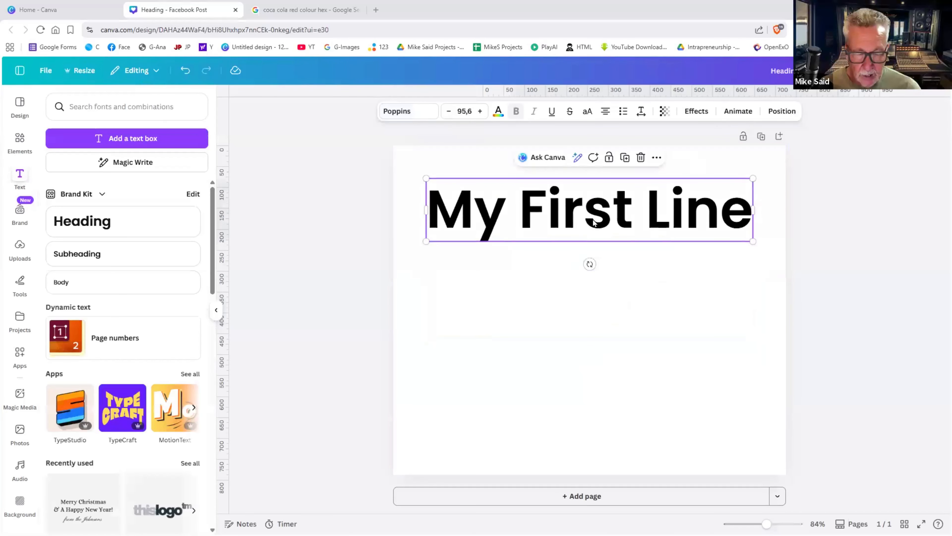
left_click(127, 263)
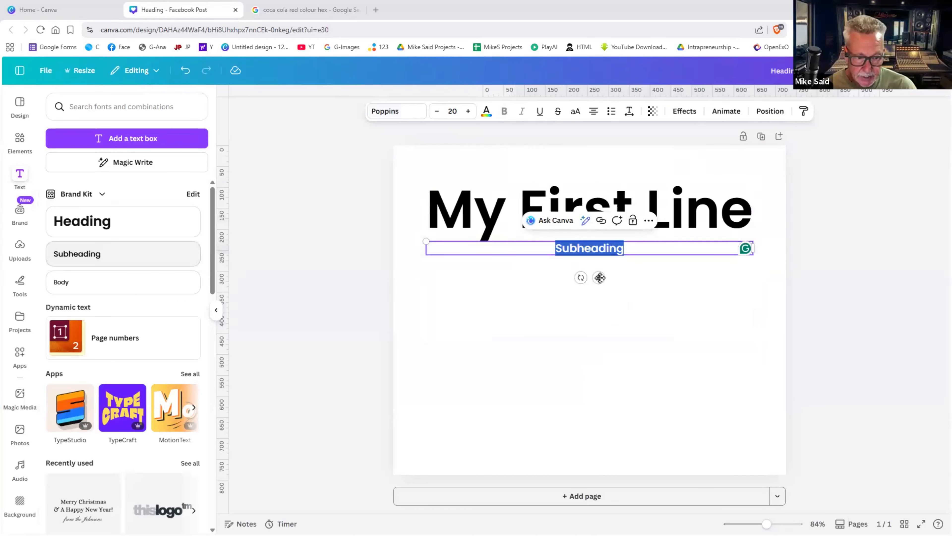
left_click_drag(599, 277, 600, 302)
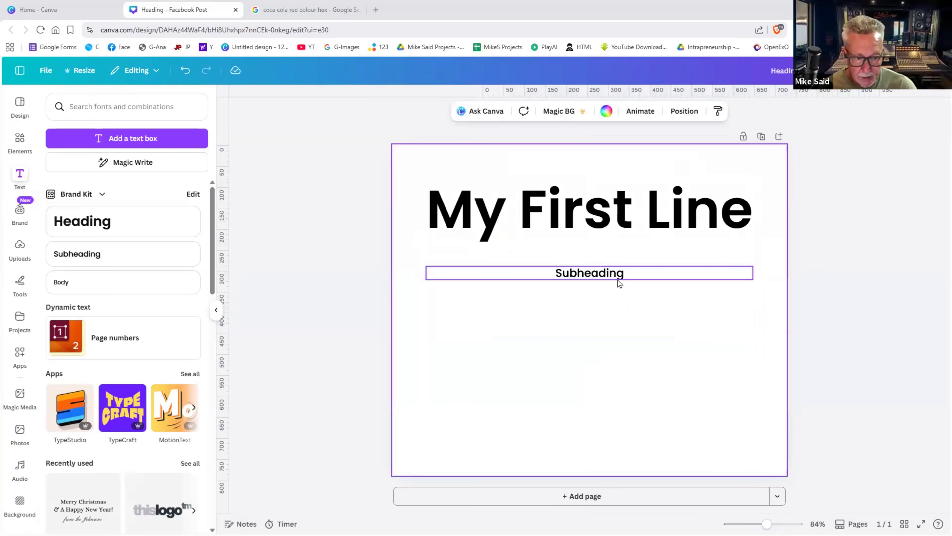
left_click(618, 278)
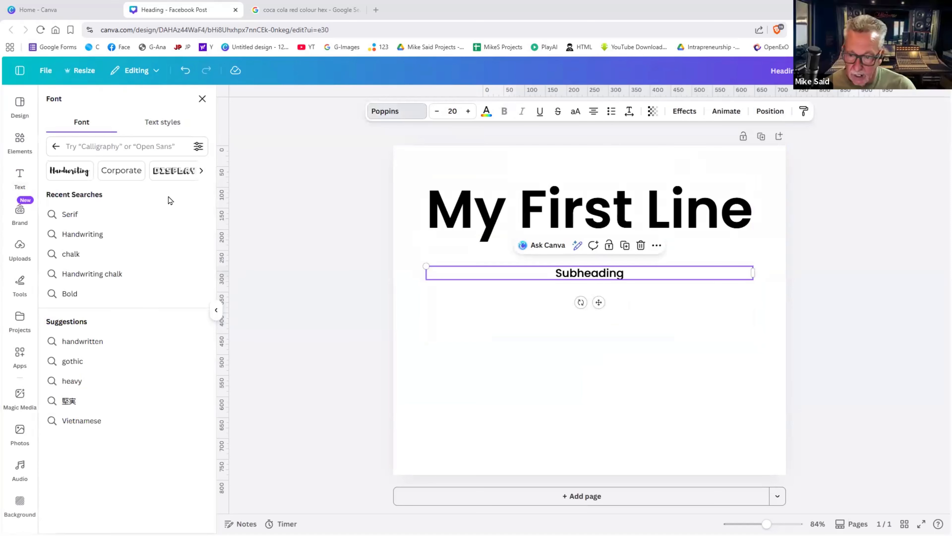
- Set the Subheading text in the Asenine Regular font
left_click(56, 147)
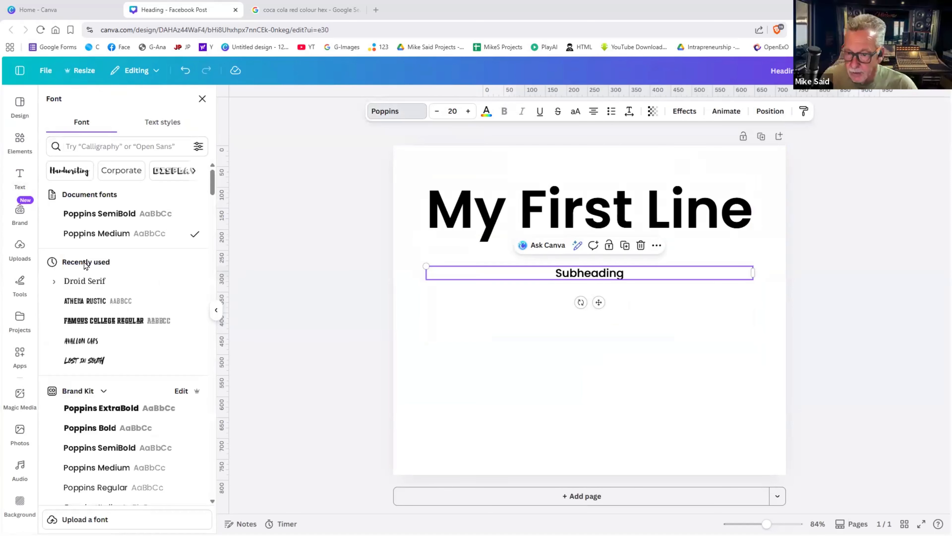
scroll(130, 339, "down", 6)
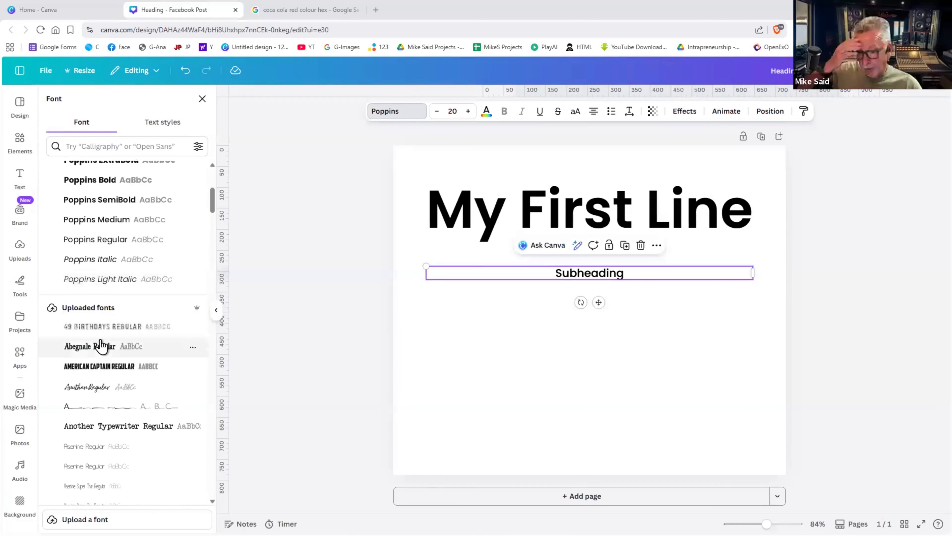
scroll(101, 345, "down", 2)
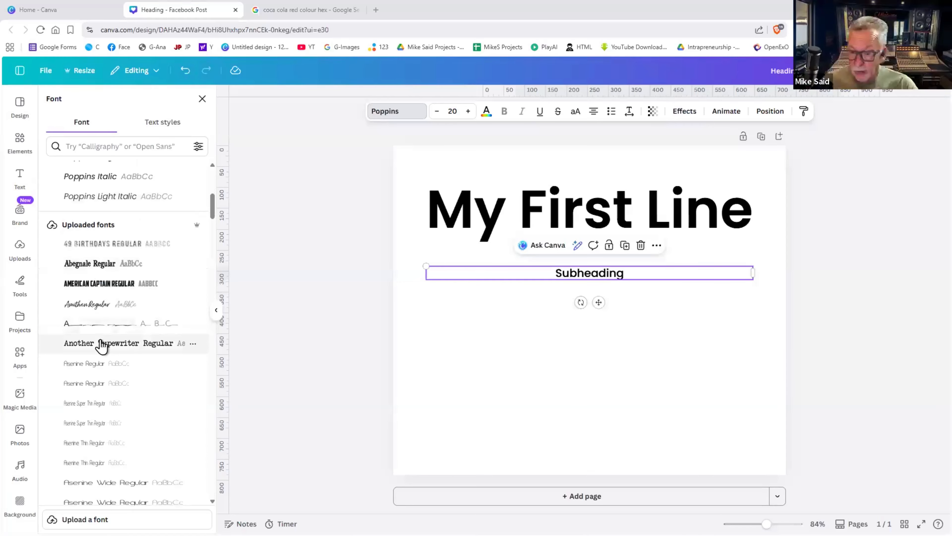
left_click(101, 366)
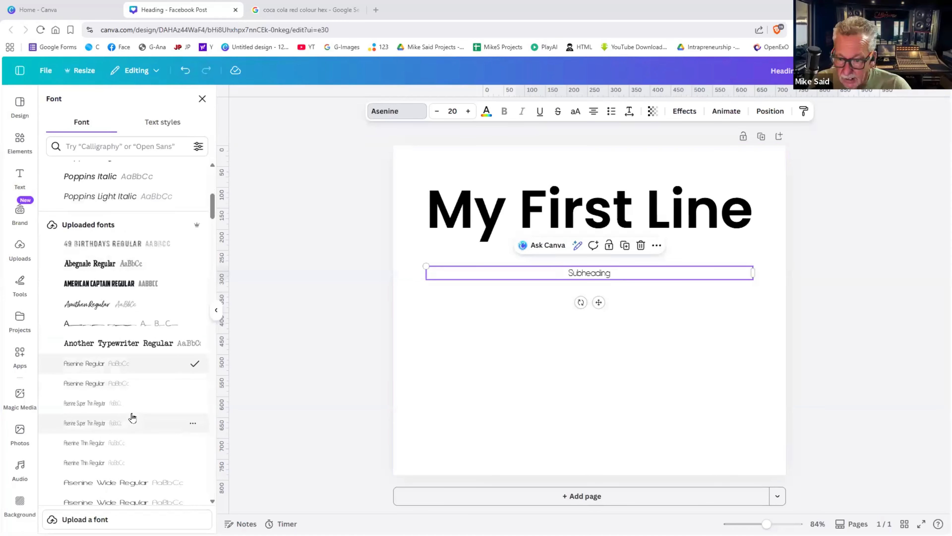
- Set the 'My First Line' heading in Australia Custom Italic
scroll(130, 415, "down", 2)
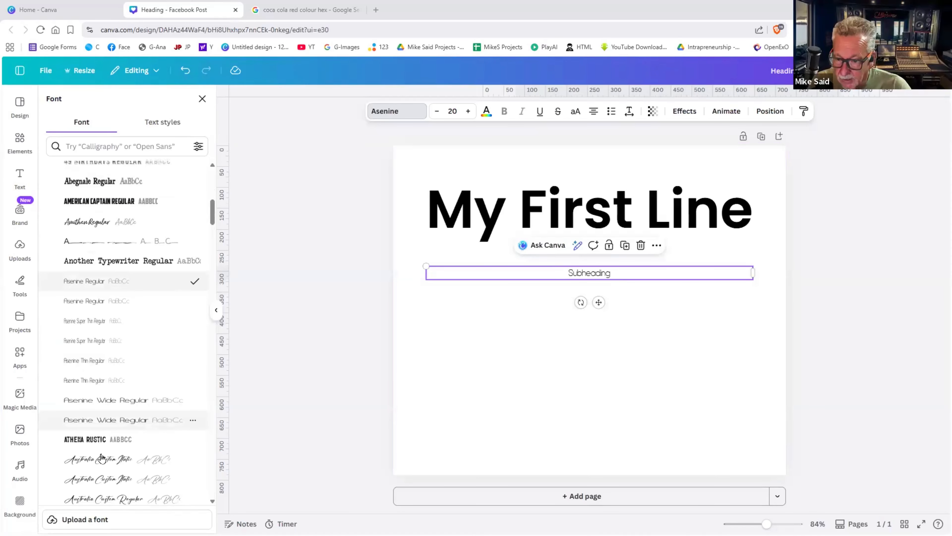
left_click(486, 223)
left_click(120, 460)
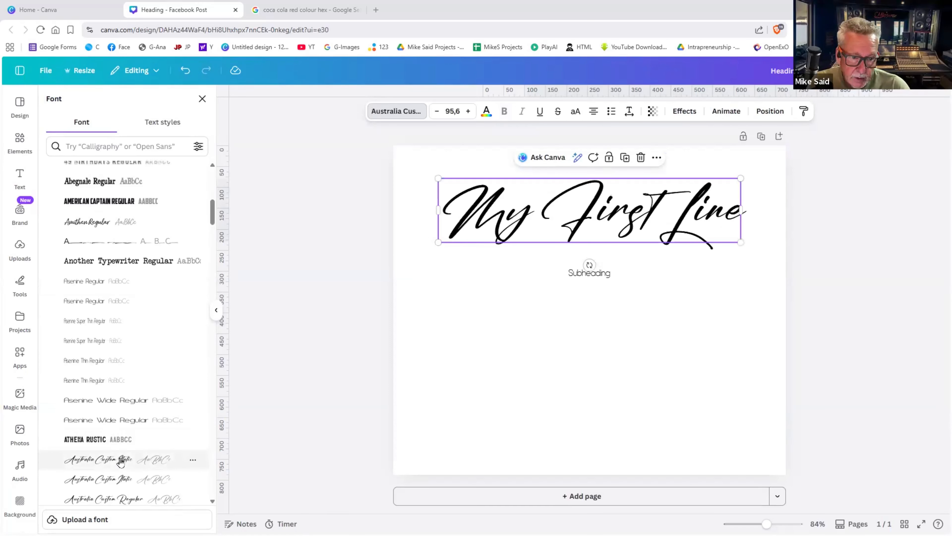
left_click(542, 363)
left_click(529, 211)
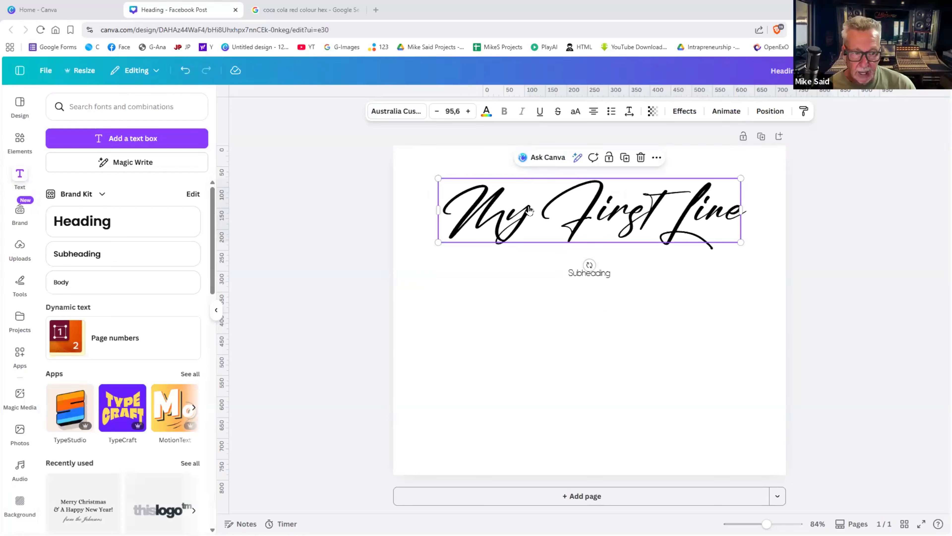
- Reduce the script heading's font size five steps, keeping it in mixed case
left_click(831, 222)
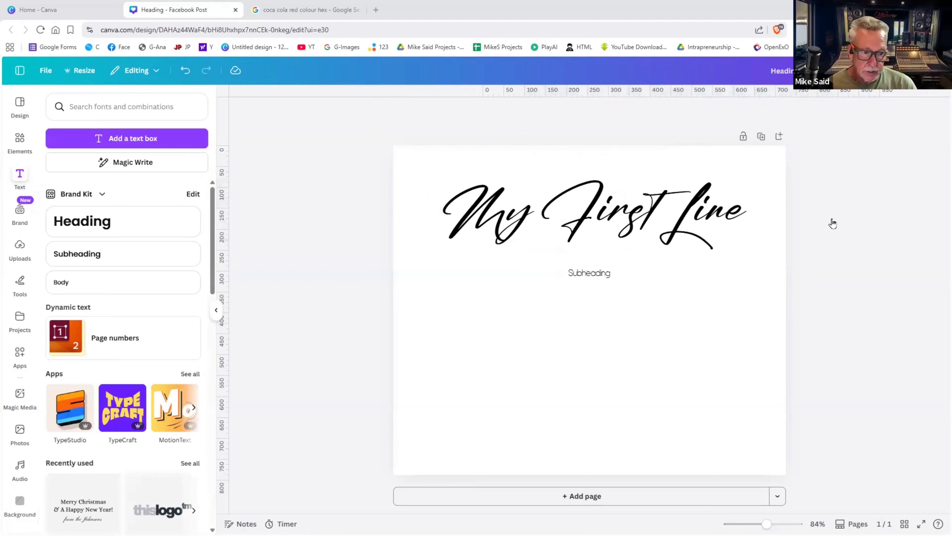
left_click(723, 225)
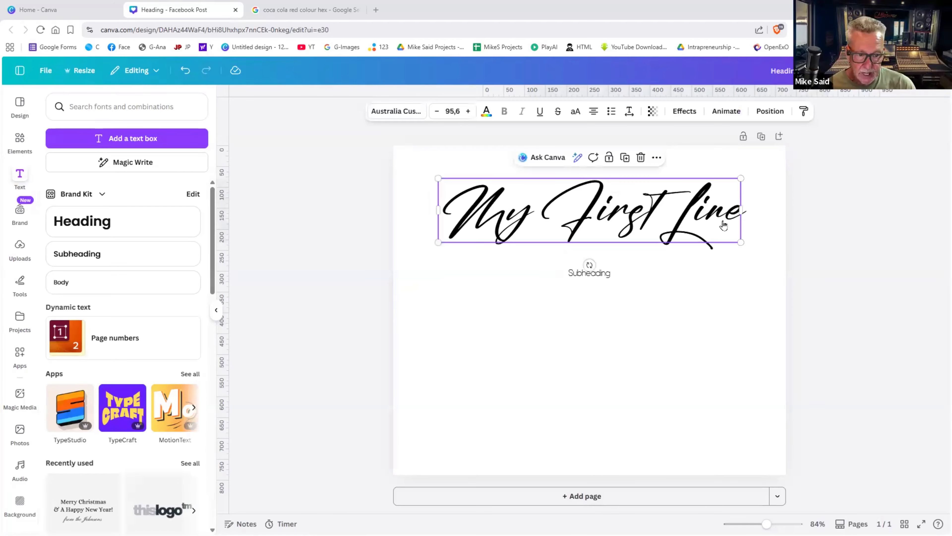
left_click(575, 112)
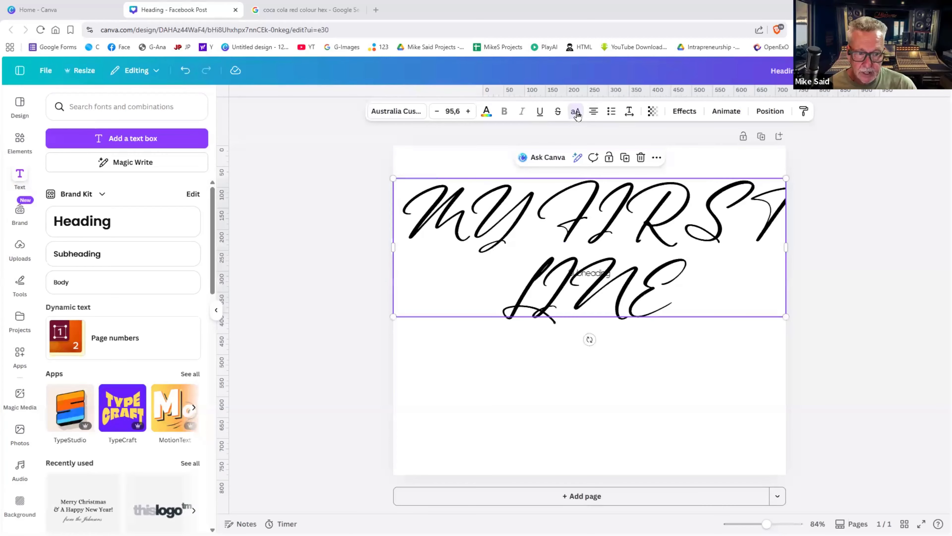
left_click(438, 111)
left_click(437, 112)
left_click(437, 111)
left_click(437, 111)
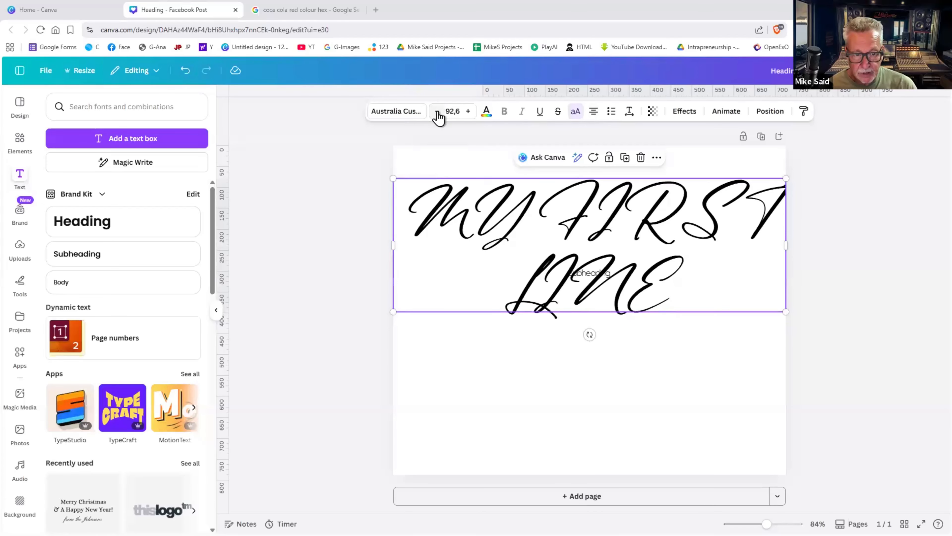
left_click(437, 111)
left_click(437, 111)
left_click(438, 112)
left_click(438, 111)
left_click(437, 111)
left_click(437, 112)
left_click(437, 112)
left_click(437, 111)
left_click(437, 111)
left_click(437, 112)
left_click(437, 112)
left_click(437, 111)
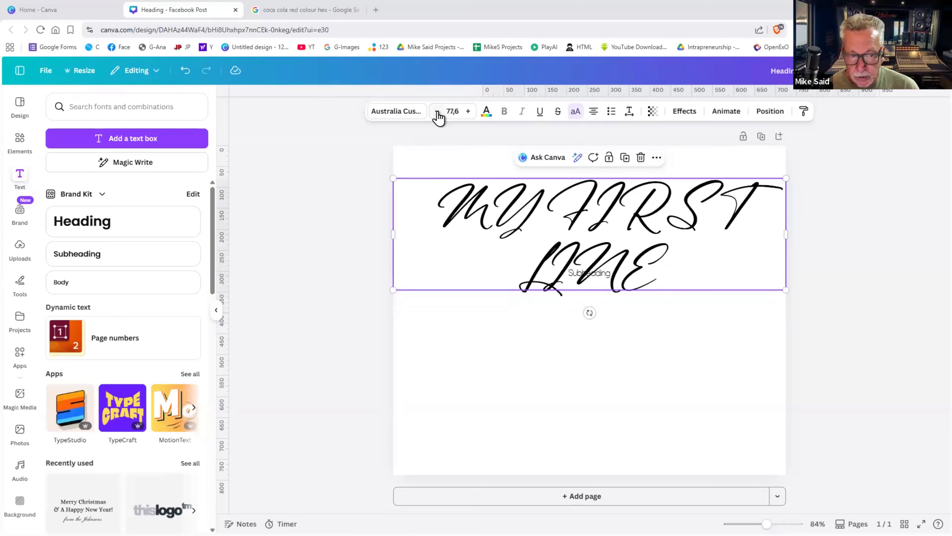
left_click(576, 112)
- Widen the heading's text box and centre it horizontally on the page
left_click(766, 229)
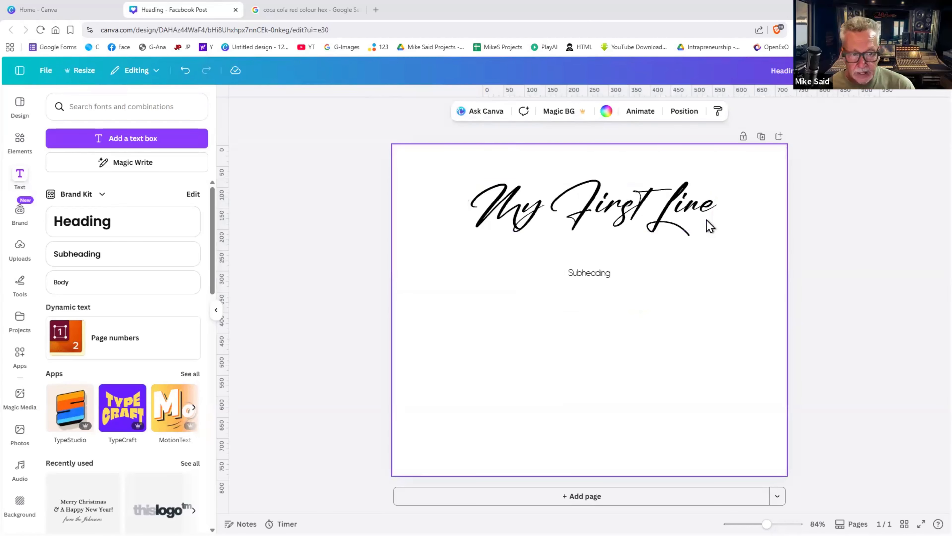
left_click(707, 223)
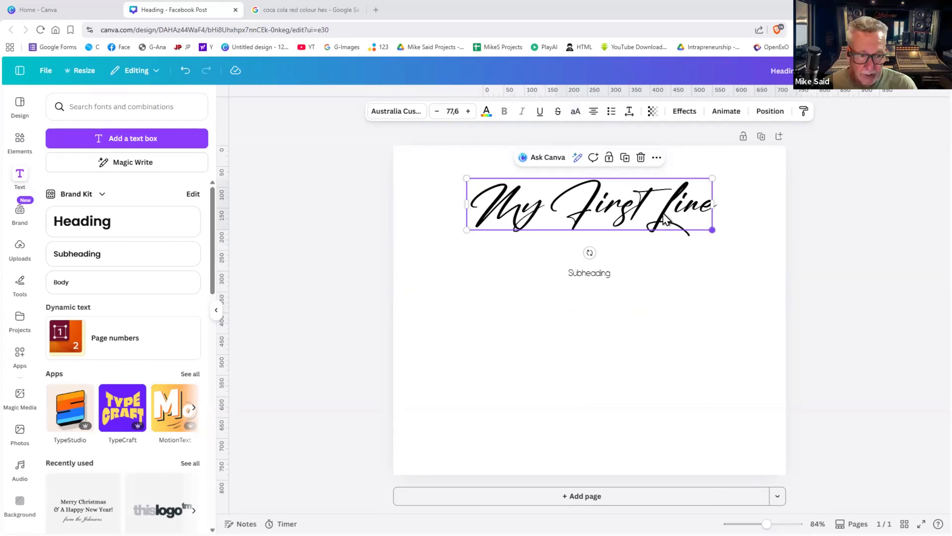
mouse_move(712, 229)
left_mouse_down()
mouse_move(731, 233)
mouse_move(721, 231)
left_mouse_up()
mouse_move(650, 209)
left_mouse_down()
mouse_move(637, 209)
mouse_move(647, 209)
left_mouse_up()
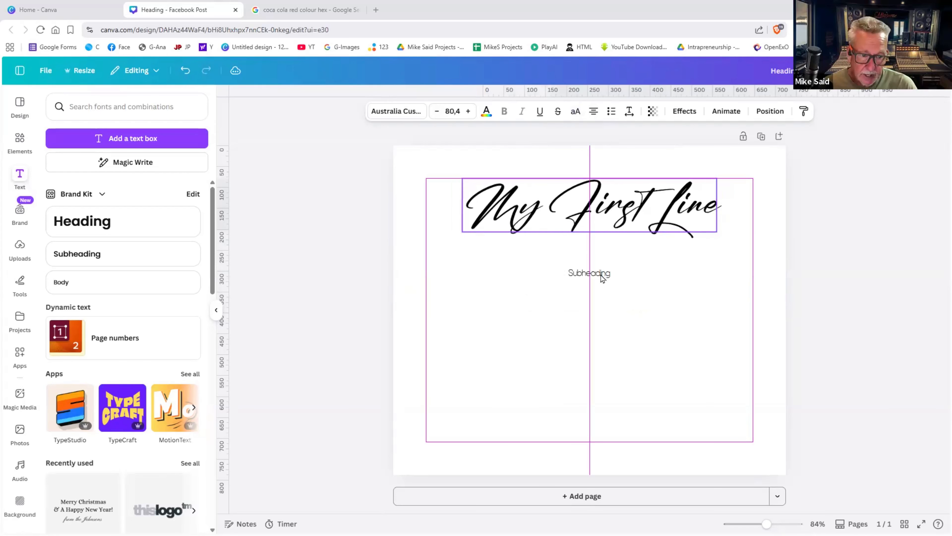
- Move the Subheading directly under the heading and increase its size to about 46
left_click_drag(602, 273, 602, 251)
left_click(627, 279)
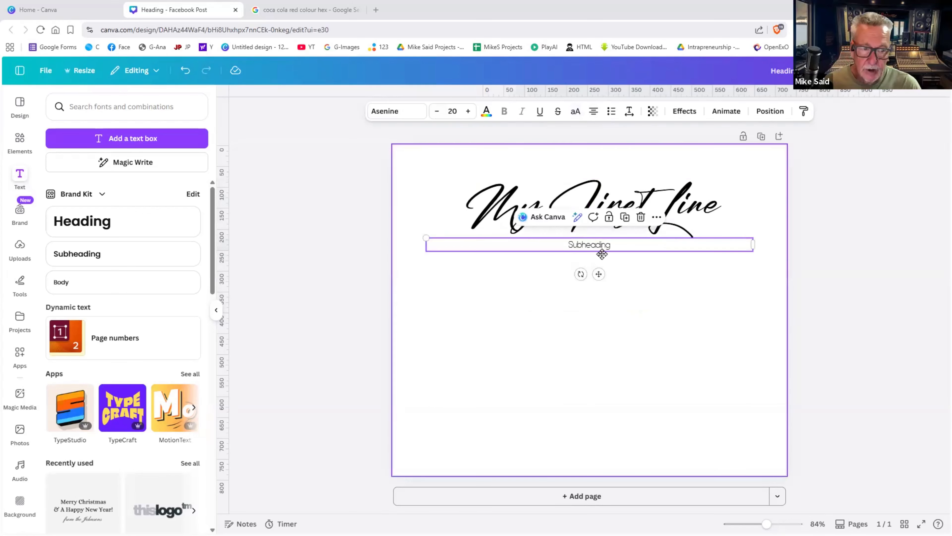
left_click(598, 248)
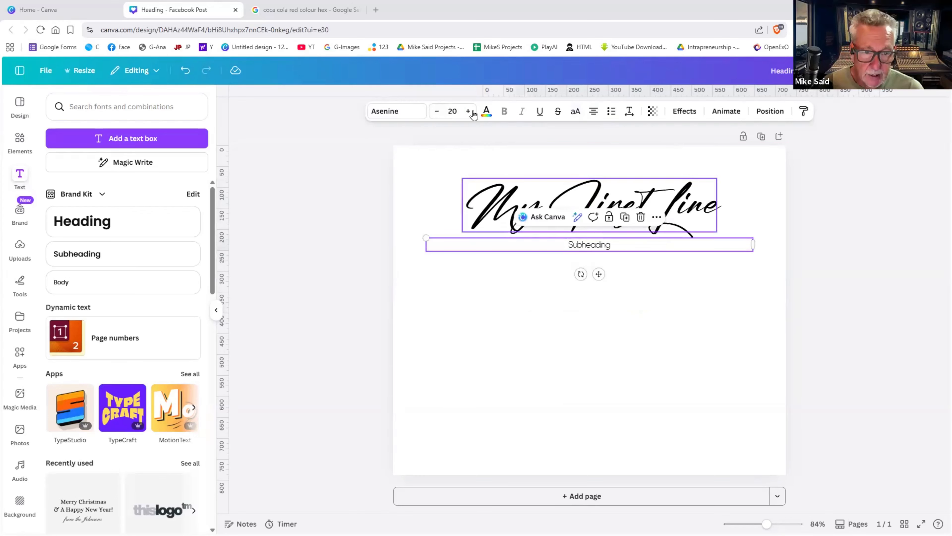
left_click(472, 112)
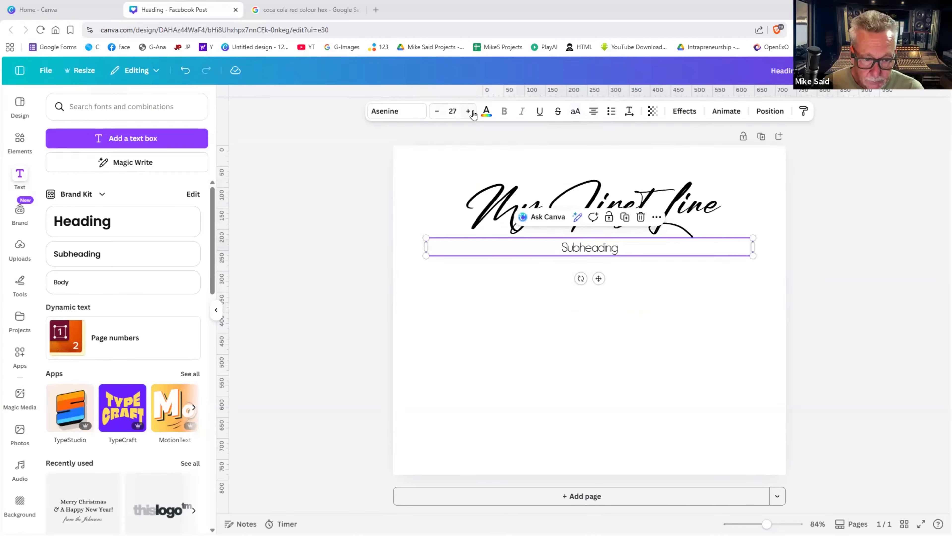
left_click(472, 112)
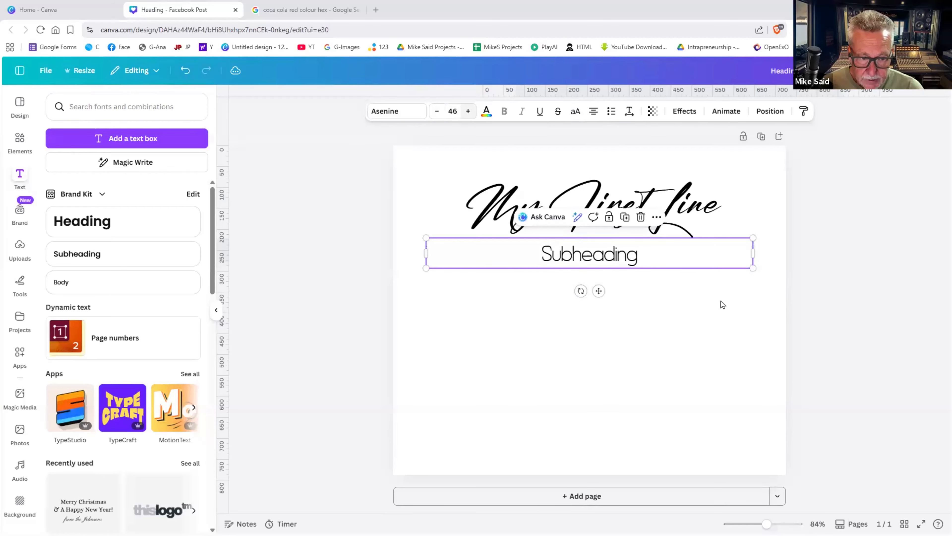
left_click(650, 285)
- Replace 'Subheading' with two lines: 'This is line numver 2' and 'This is line number 3'
left_click(619, 256)
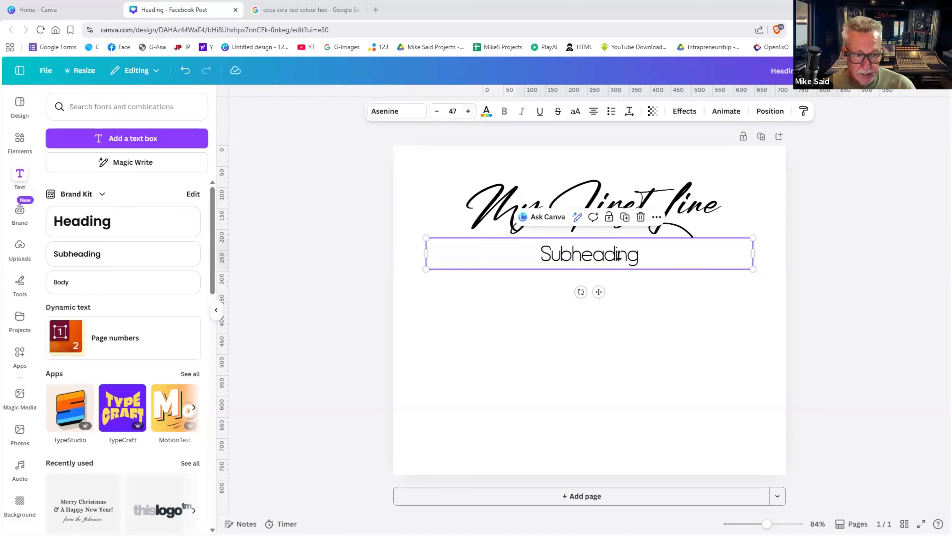
double_click(619, 255)
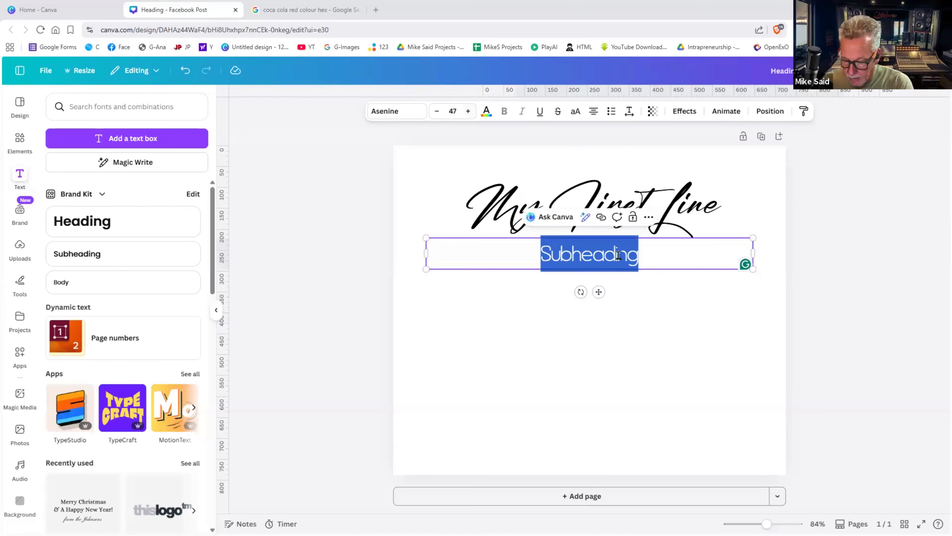
type("TH")
key("BackSpace")
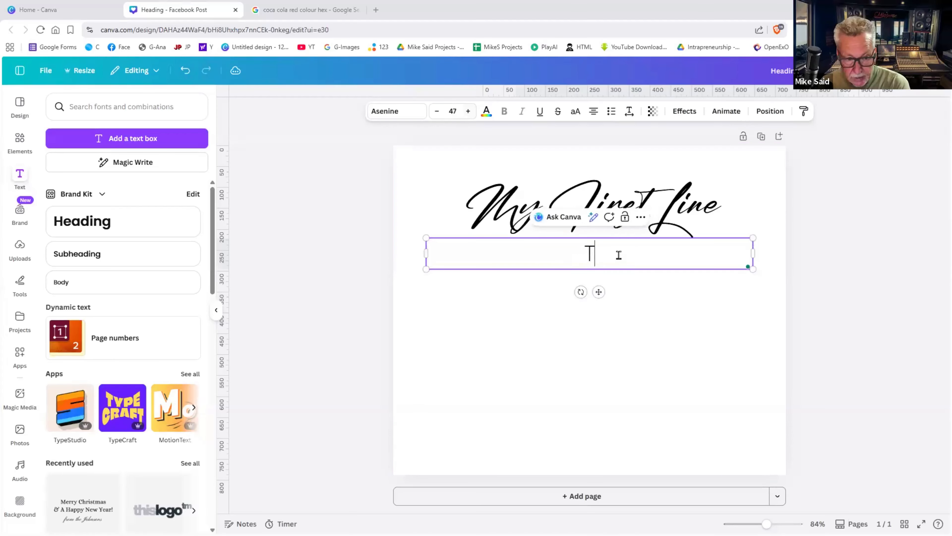
type("his ")
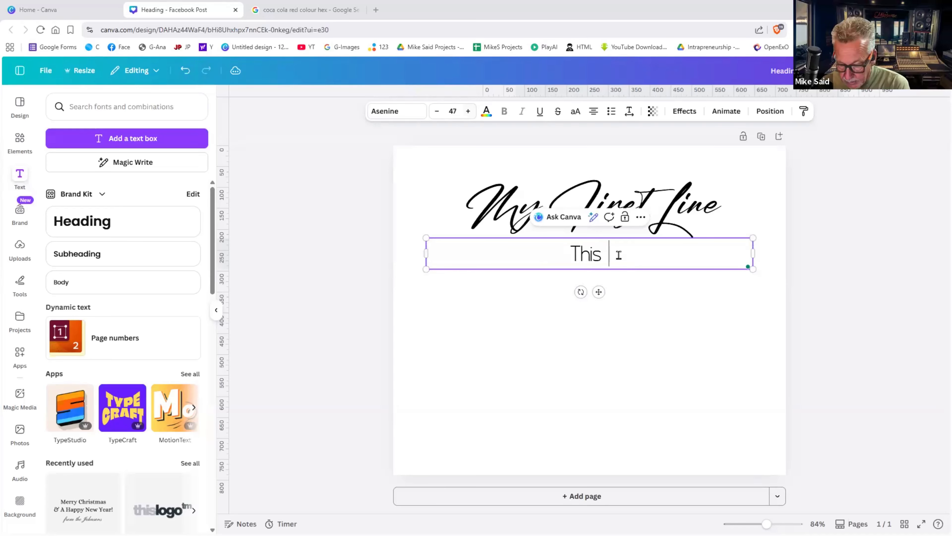
type("is line ")
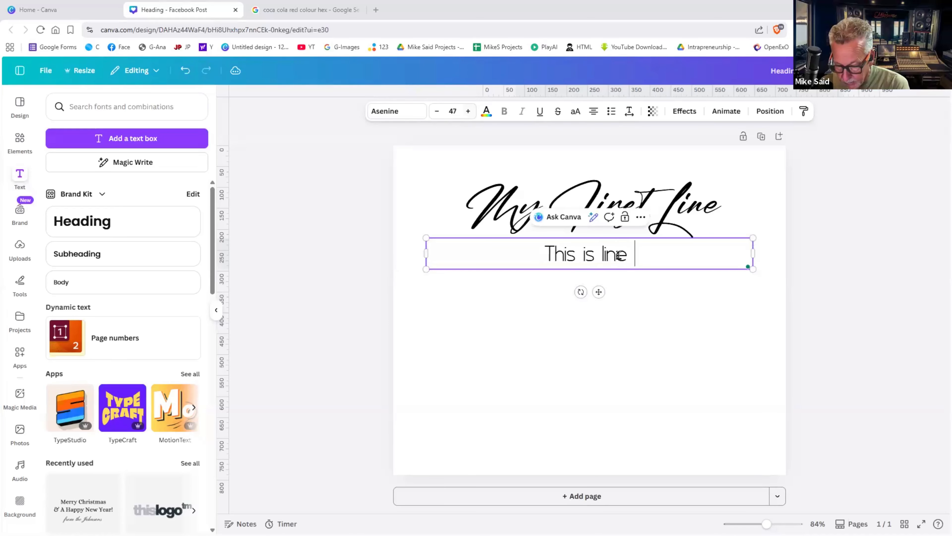
type("numver ")
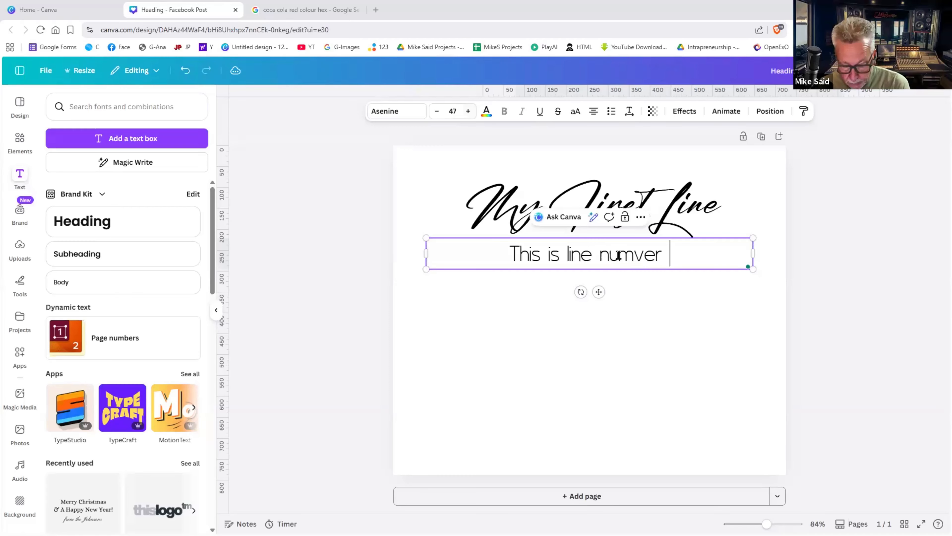
type("2")
key("Return")
type("This is ")
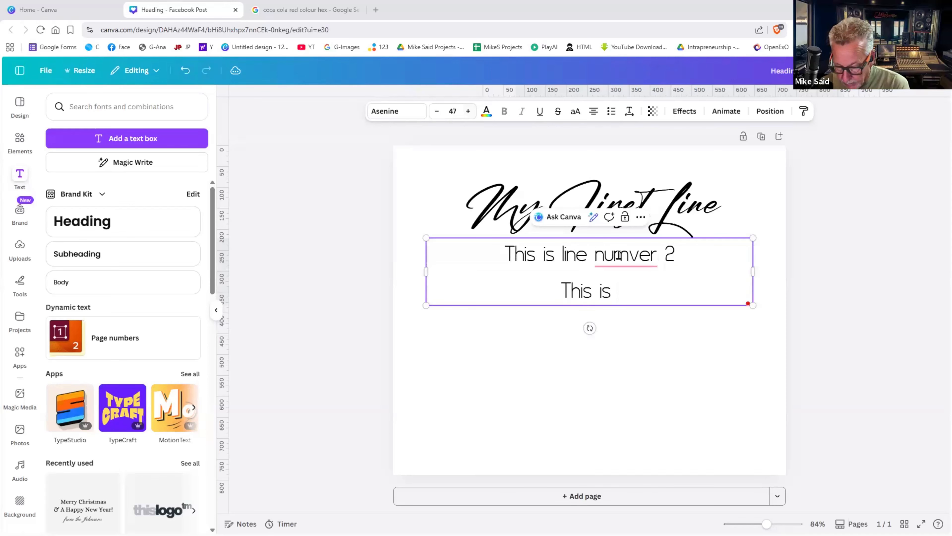
type("line nu")
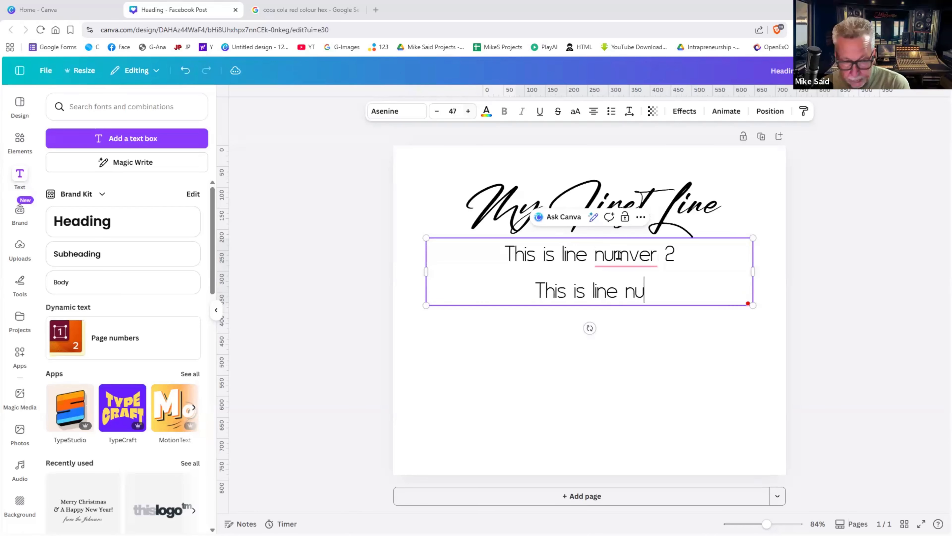
type("mber 3")
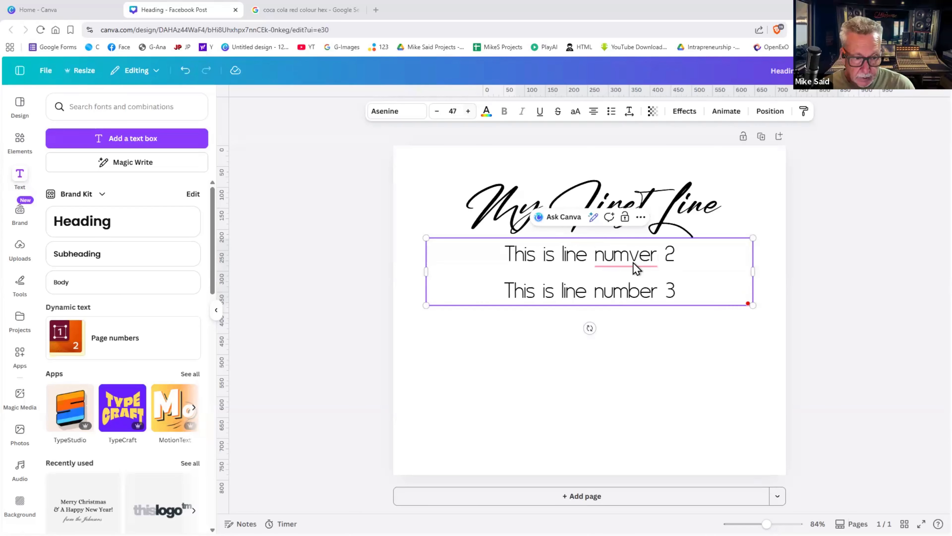
- Correct 'numver' to 'number' via spell-check and move the text box lower
right_click(636, 268)
left_click(607, 289)
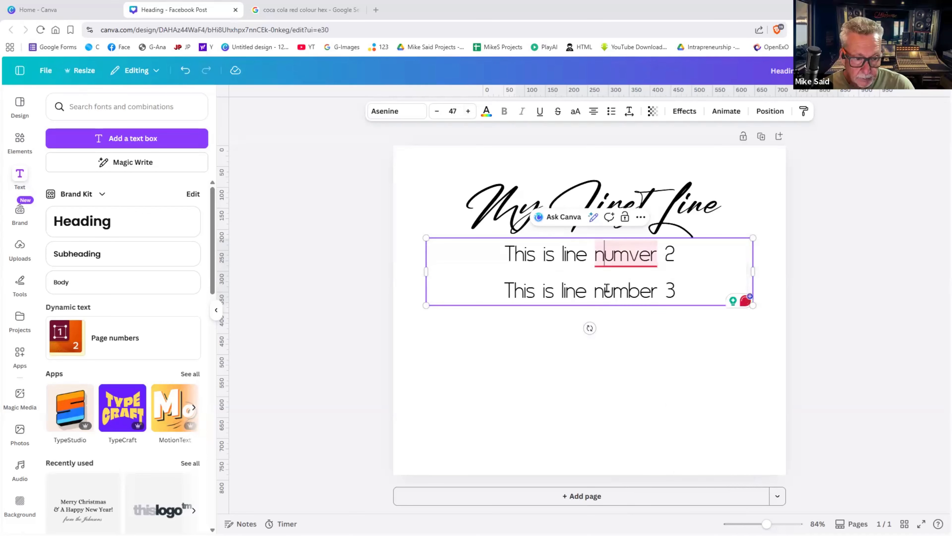
right_click(607, 288)
left_click(609, 290)
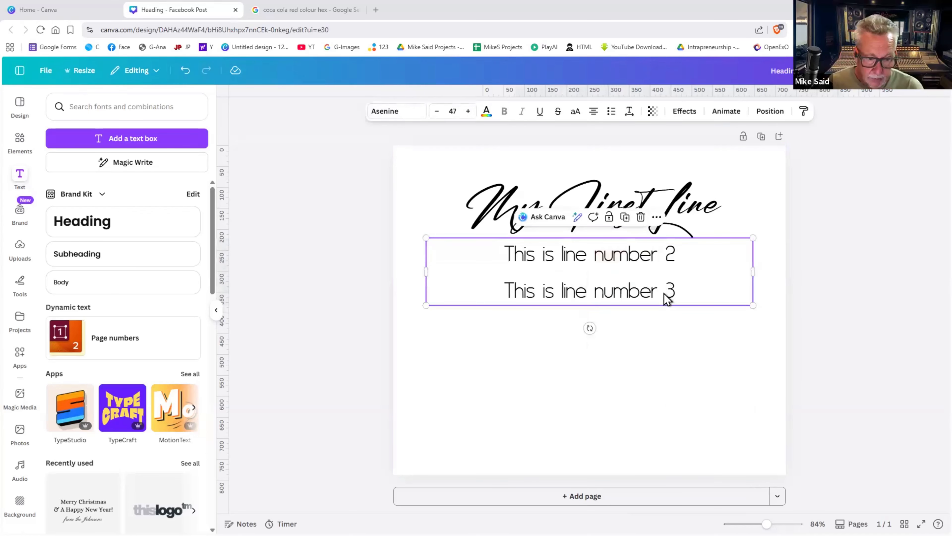
left_click_drag(664, 274, 666, 314)
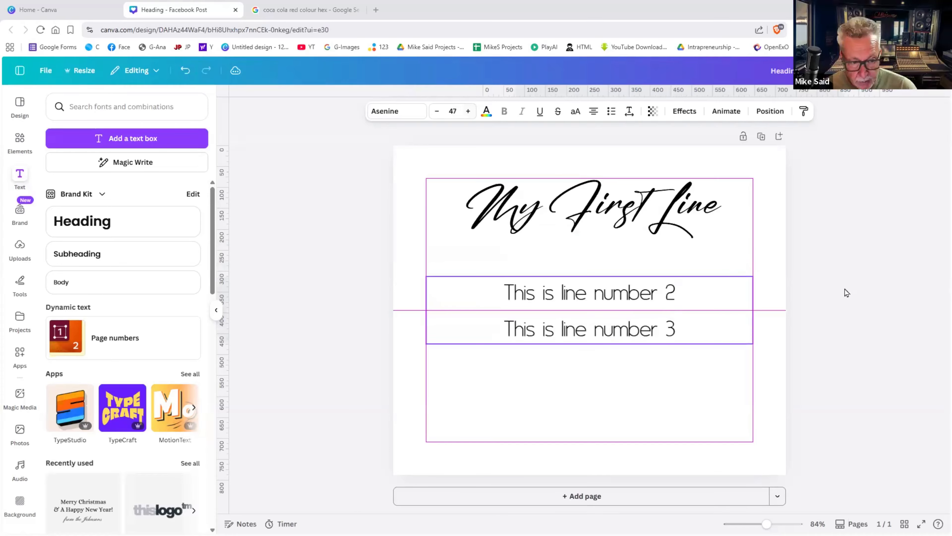
left_click(718, 299)
left_click(718, 299)
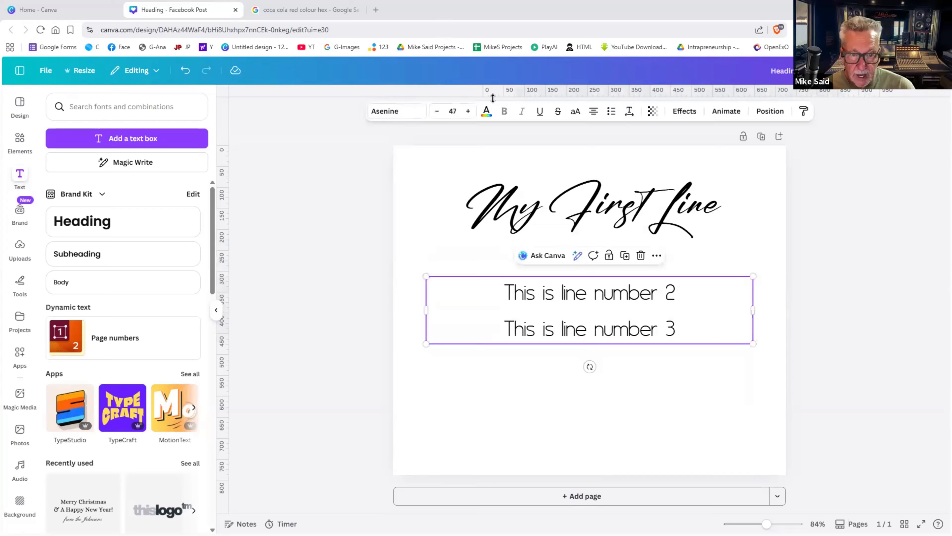
left_click(539, 116)
left_click(540, 112)
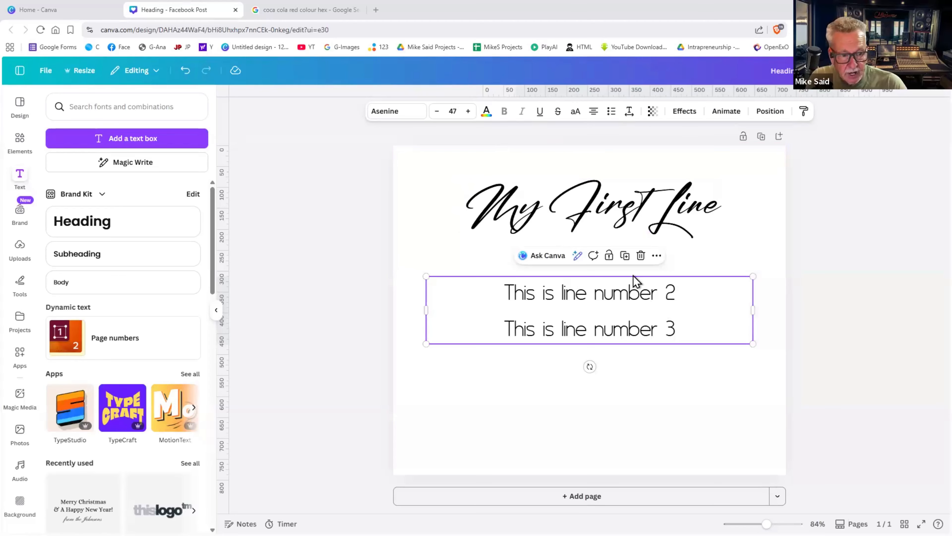
- Enlarge both lines to size 59, colour them dark blue, and make line 3 red
left_click(468, 113)
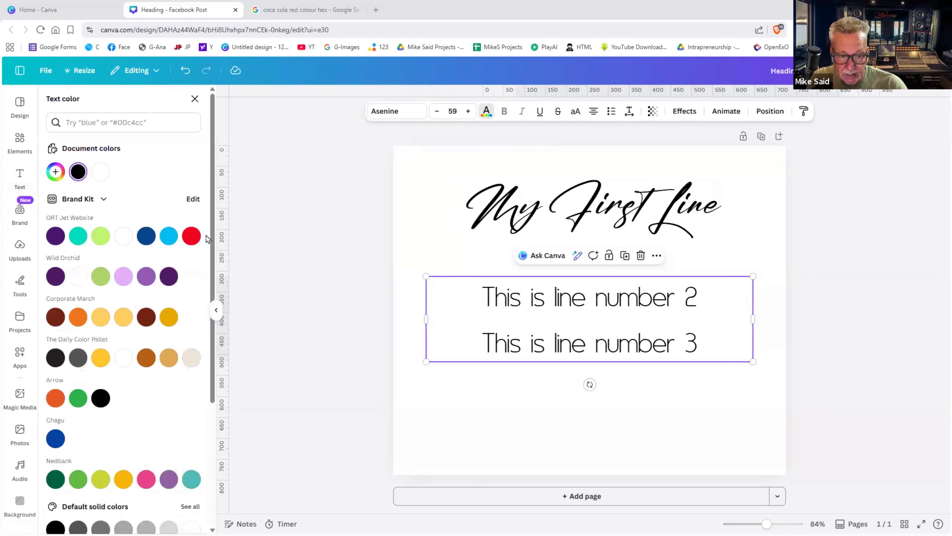
left_click(191, 236)
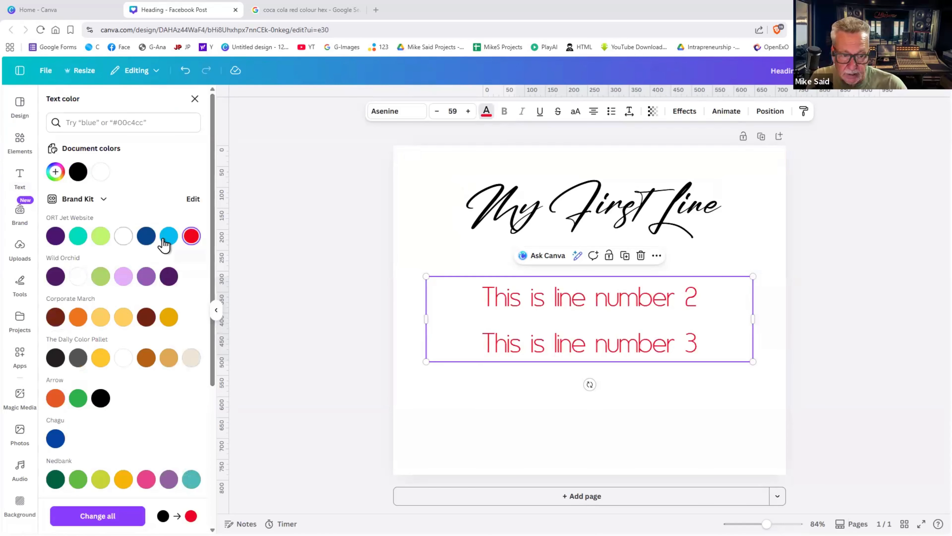
triple_click(600, 344)
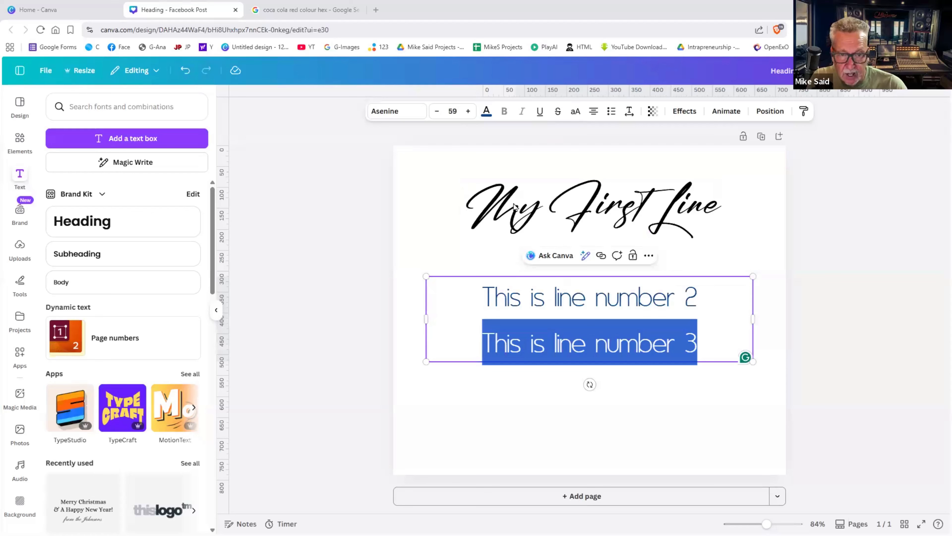
left_click(487, 111)
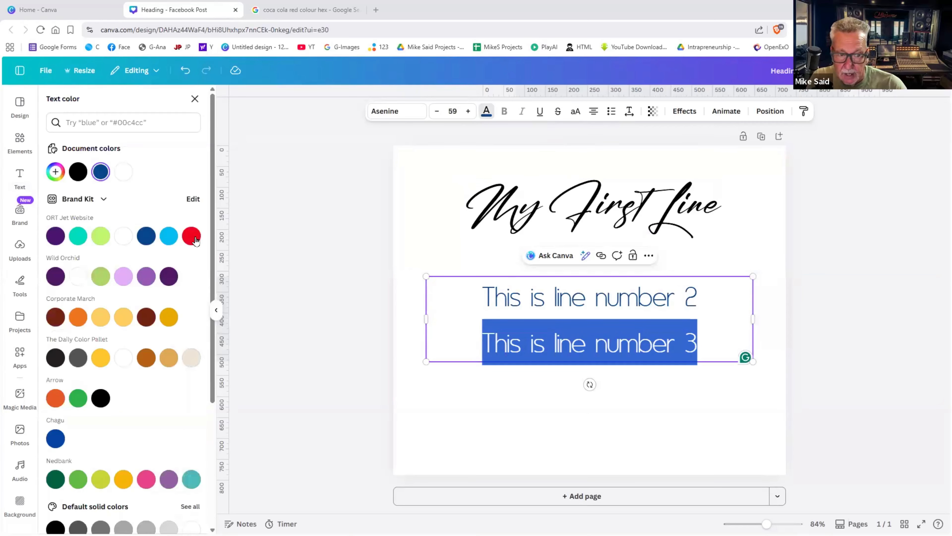
left_click(194, 239)
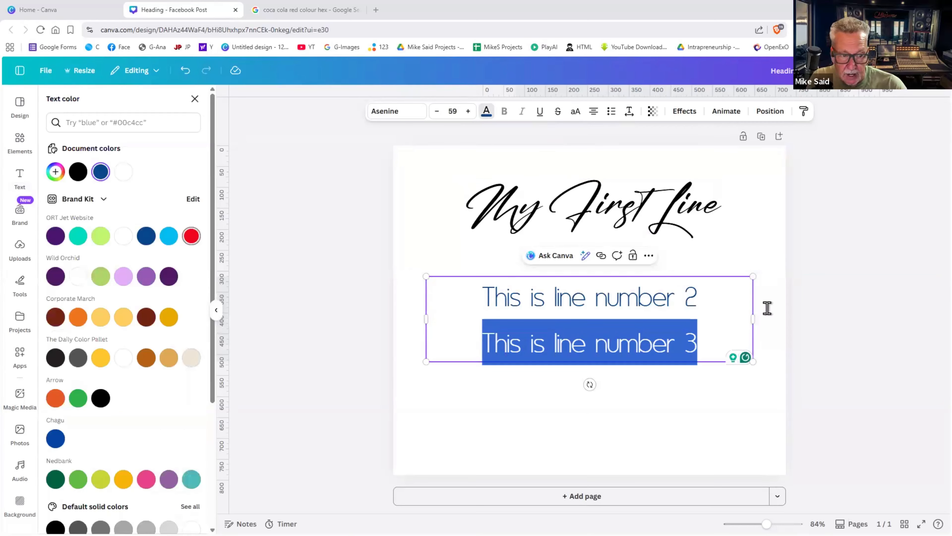
left_click(772, 321)
- Colour the word 'number' in line 2 orange
left_click(615, 299)
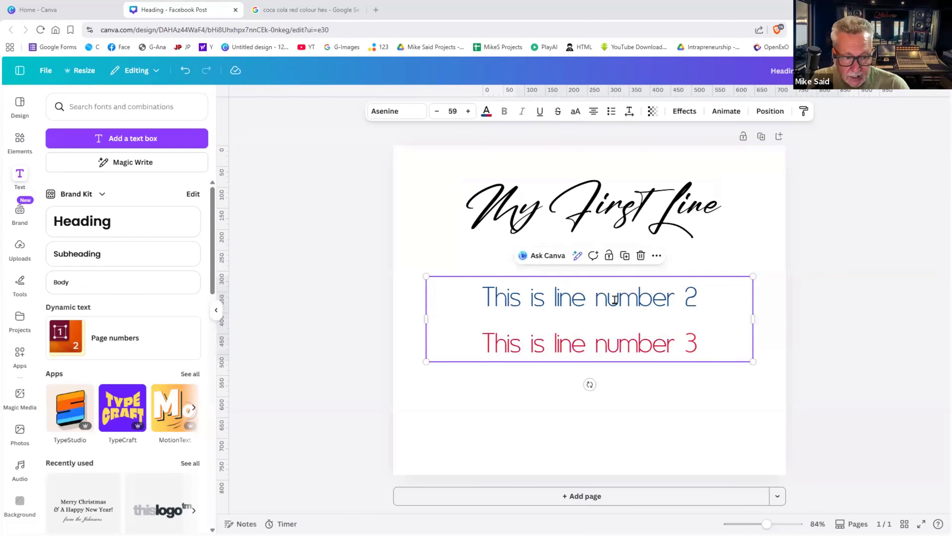
left_click(615, 300)
left_click_drag(596, 299, 675, 297)
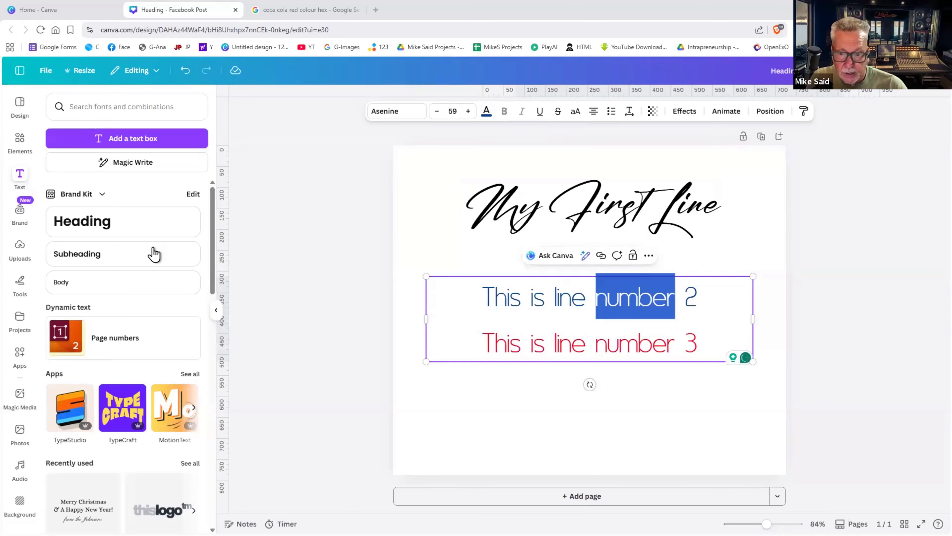
left_click(485, 111)
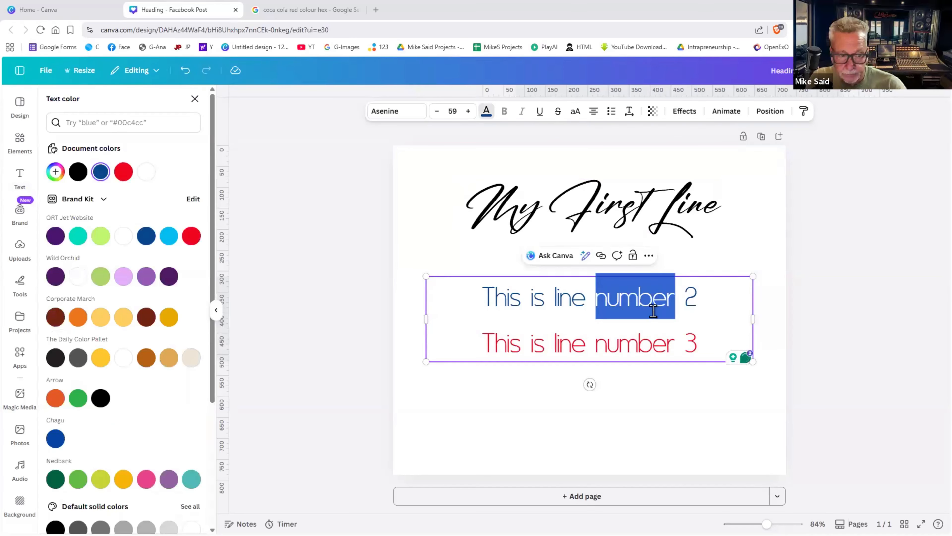
left_click(772, 300)
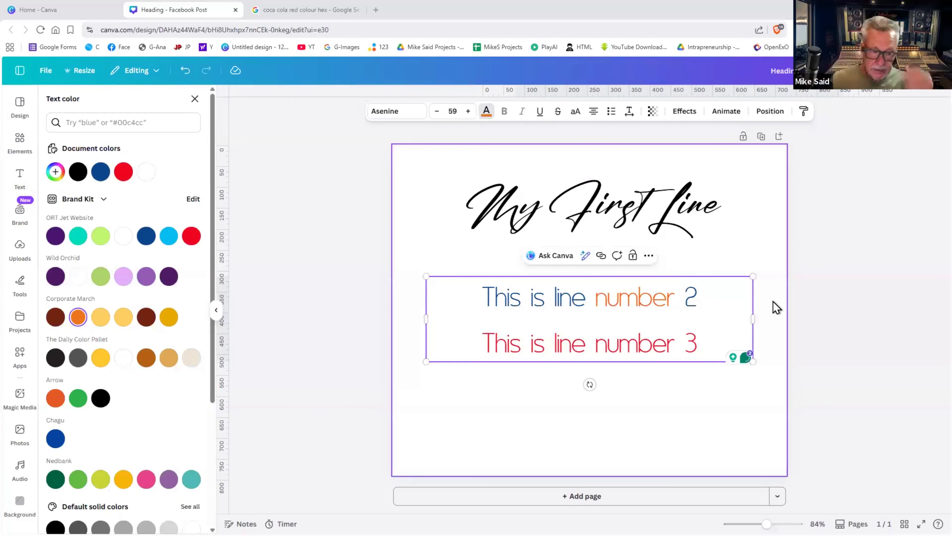
left_click(773, 301)
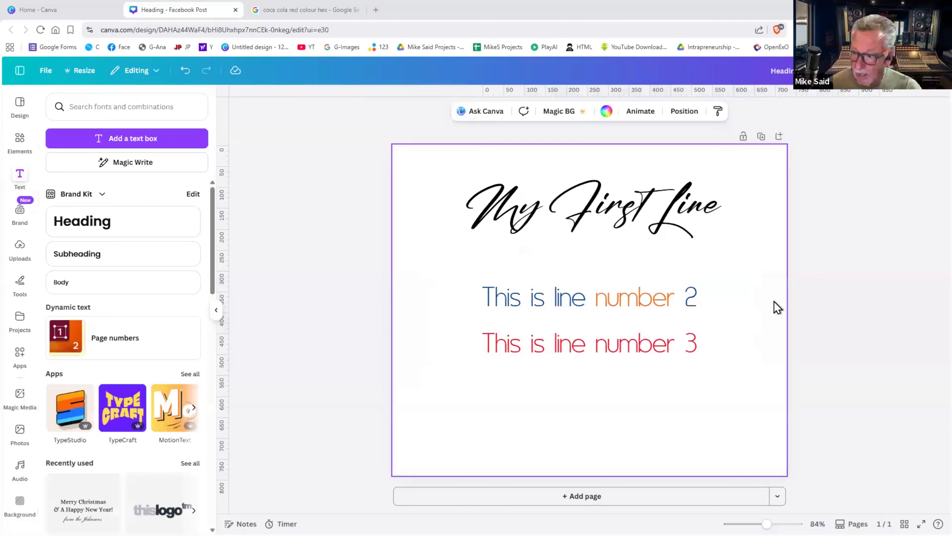
left_click(667, 308)
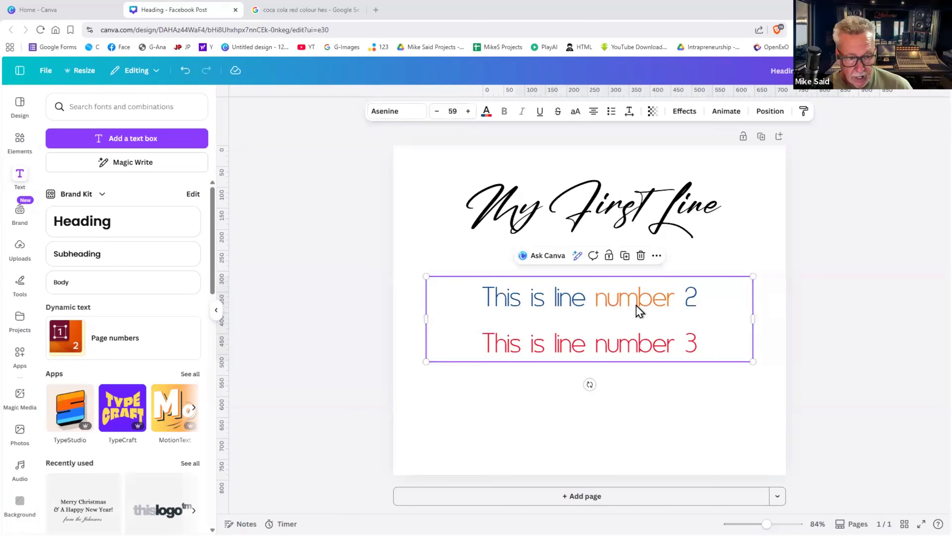
- Widen the letter spacing and tighten the line spacing to 1.03 for both lines
left_click(629, 112)
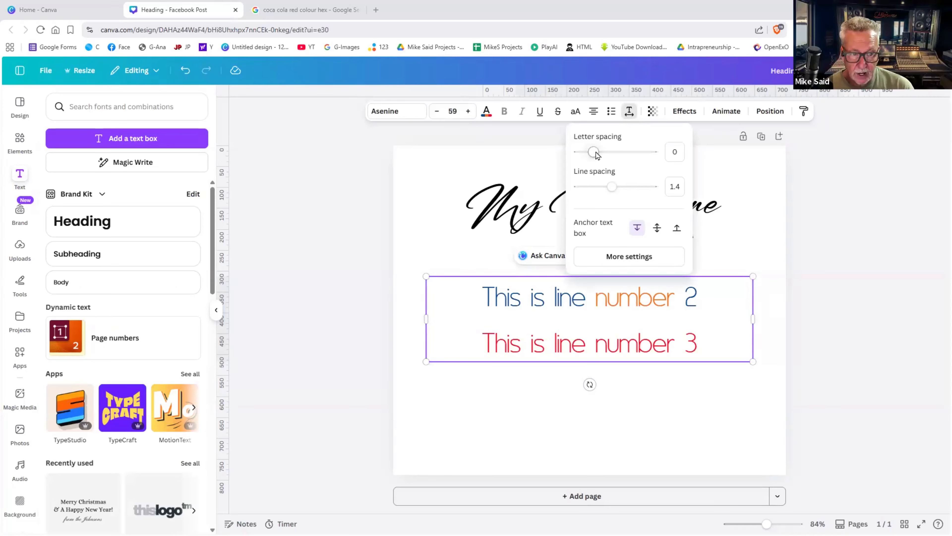
left_click_drag(595, 153, 596, 153)
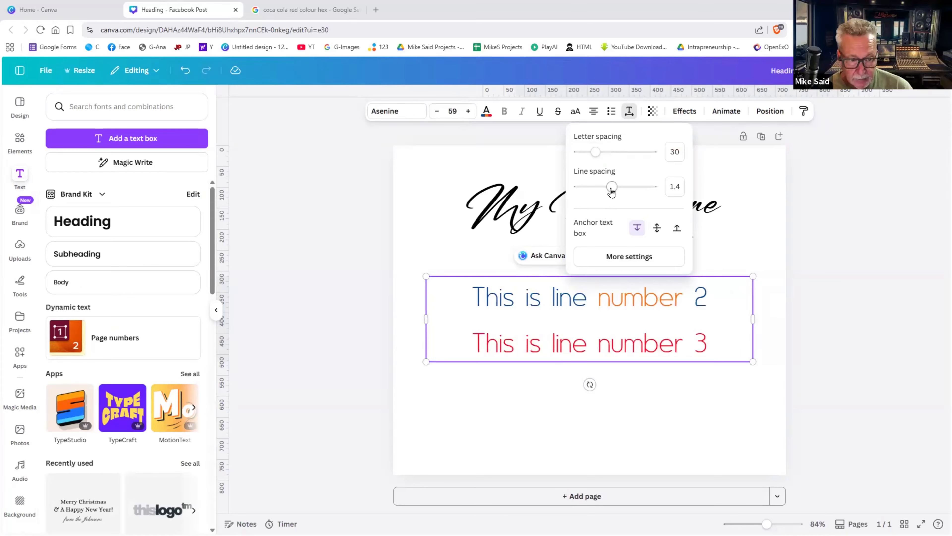
left_click_drag(613, 190, 599, 190)
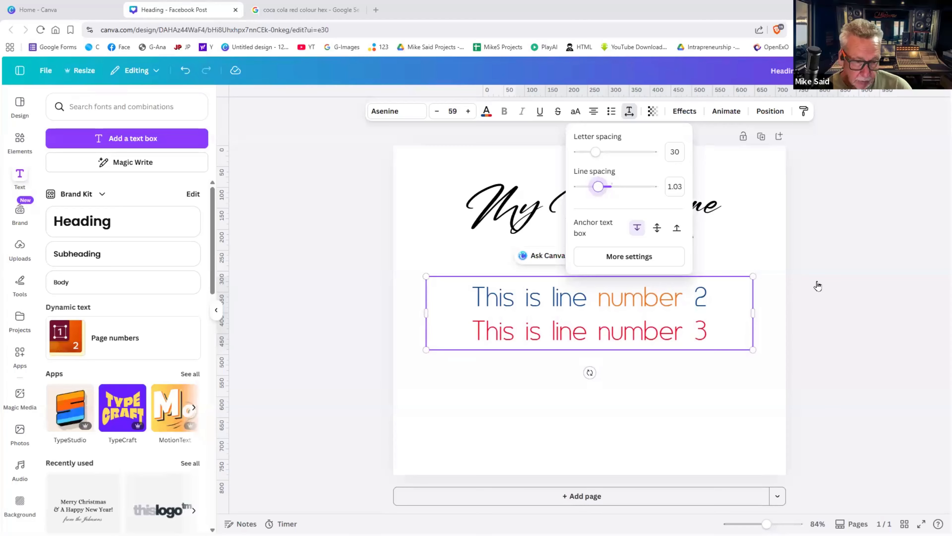
left_click(840, 292)
left_click(839, 291)
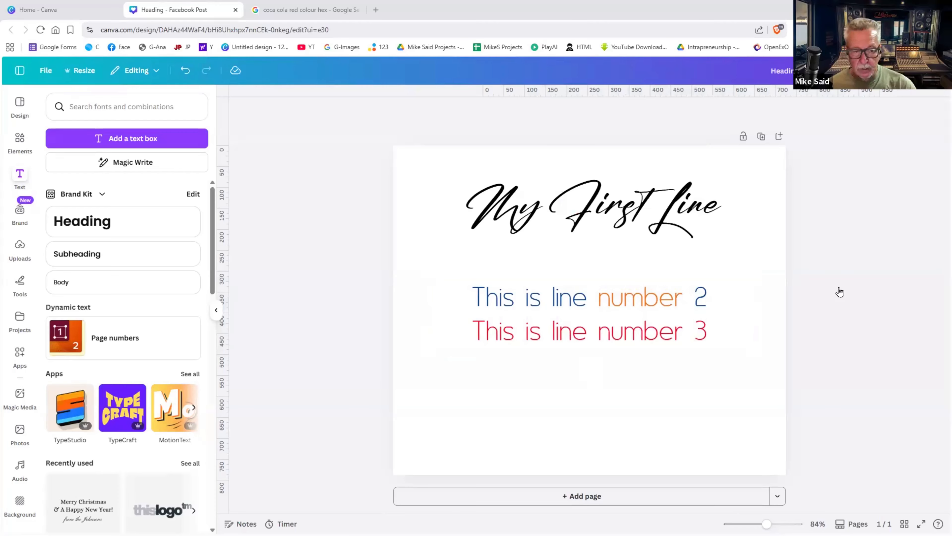
- Scale the text box up slightly and shrink line 3 to about 51.8
left_click(741, 348)
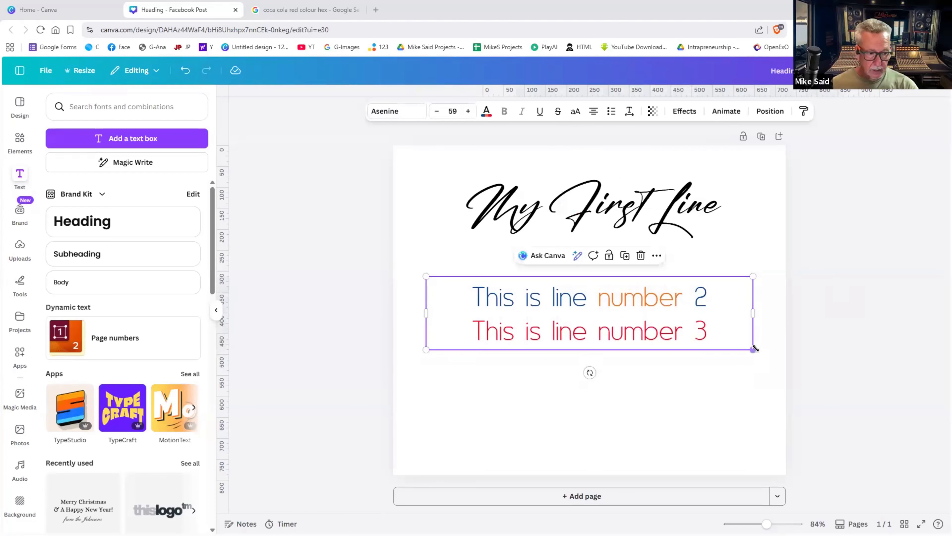
left_click_drag(760, 353, 764, 352)
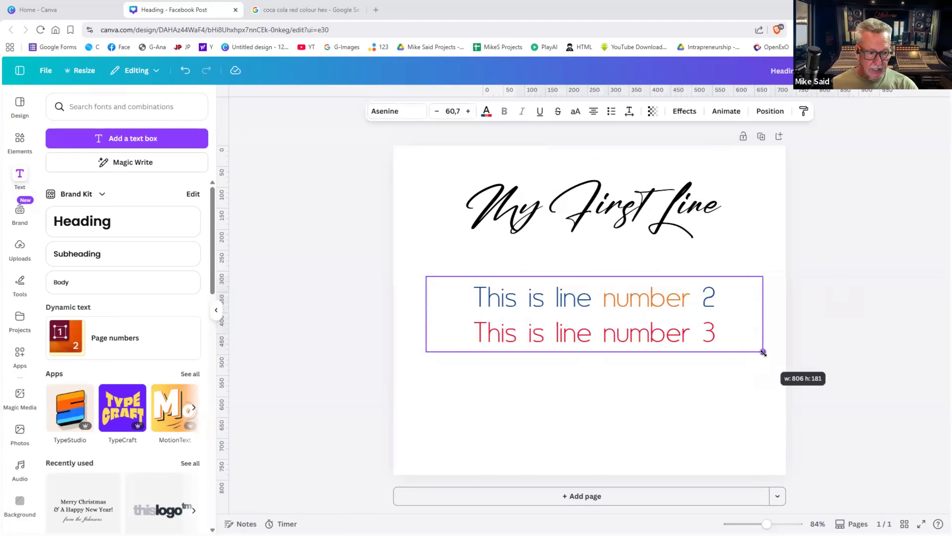
left_click(710, 338)
left_click_drag(716, 332, 477, 333)
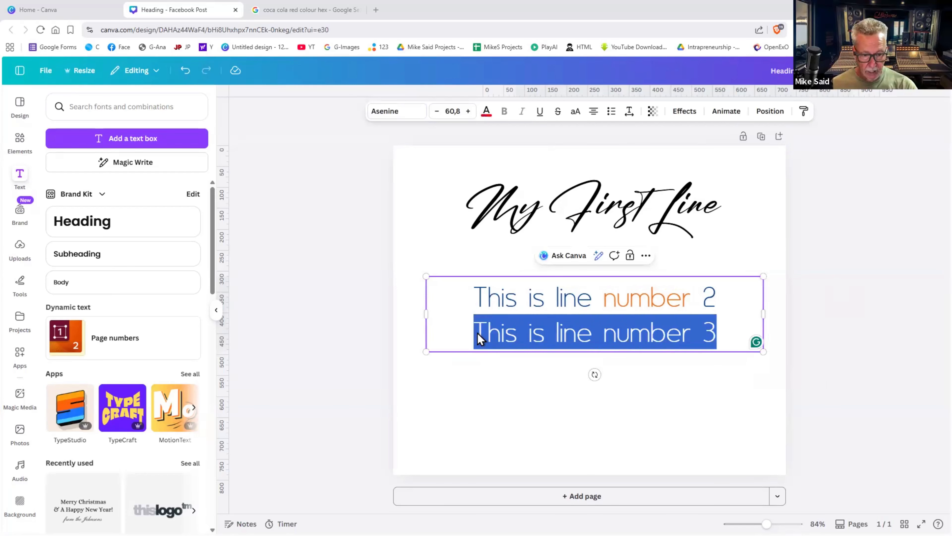
left_click(436, 111)
left_click(435, 111)
left_click(436, 112)
left_click(436, 112)
left_click(435, 111)
left_click(436, 112)
left_click(436, 112)
left_click(435, 112)
left_click(436, 112)
left_click(436, 112)
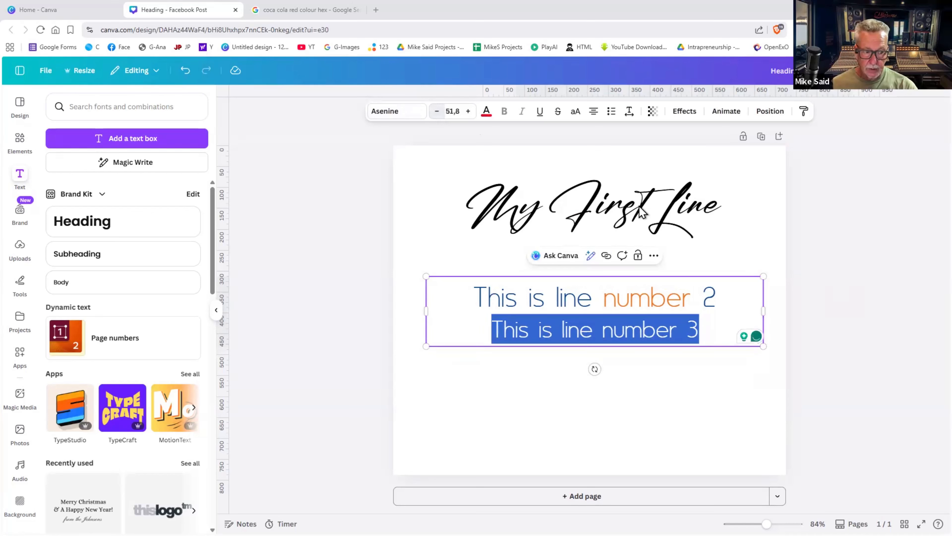
- Nudge the two-line text box and bring up the text Effects options
left_click(817, 262)
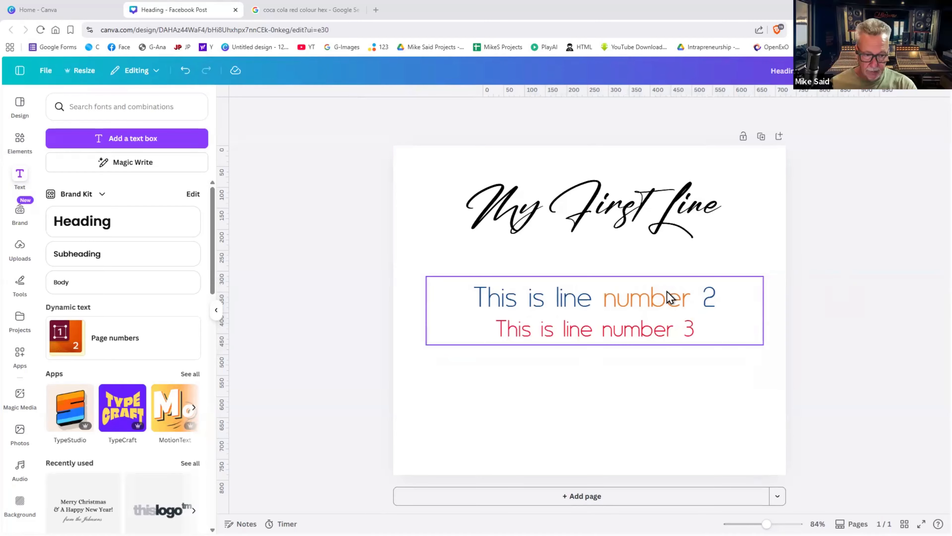
left_click_drag(665, 298, 665, 285)
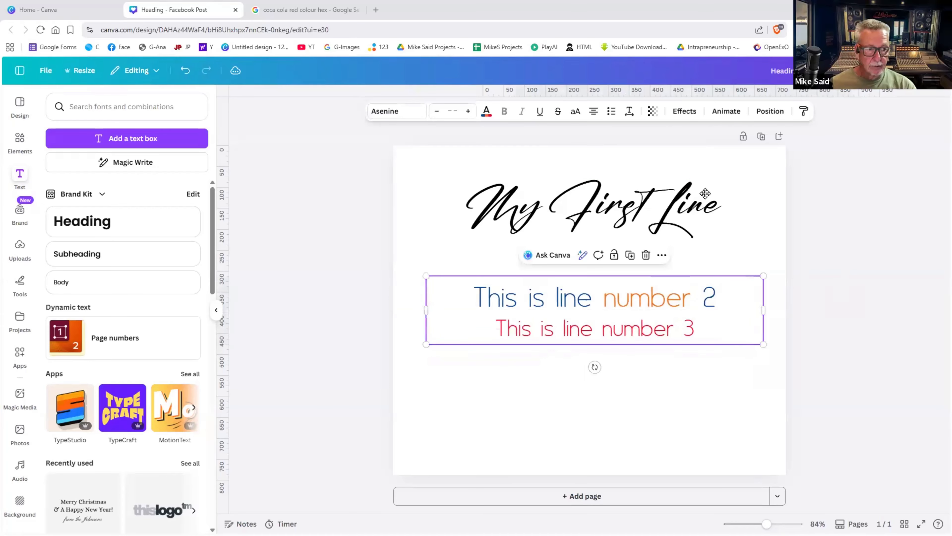
left_click(683, 111)
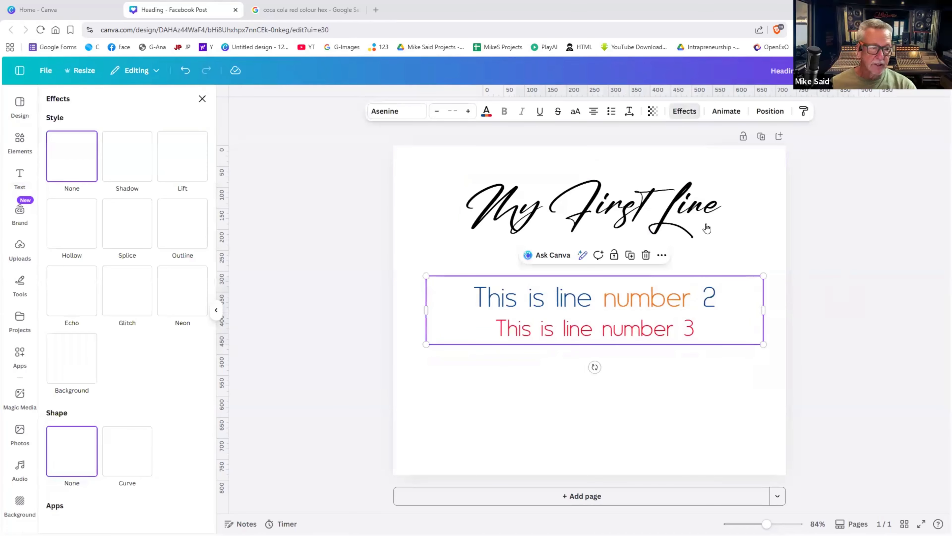
- Delete the two-line text box, leaving only the heading
left_click(600, 311)
key("Delete")
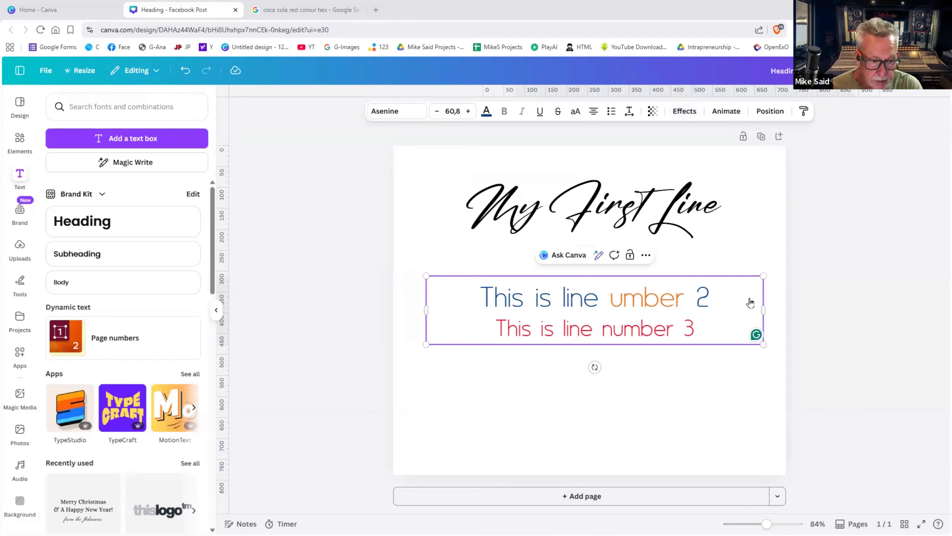
key("Escape")
key("Delete")
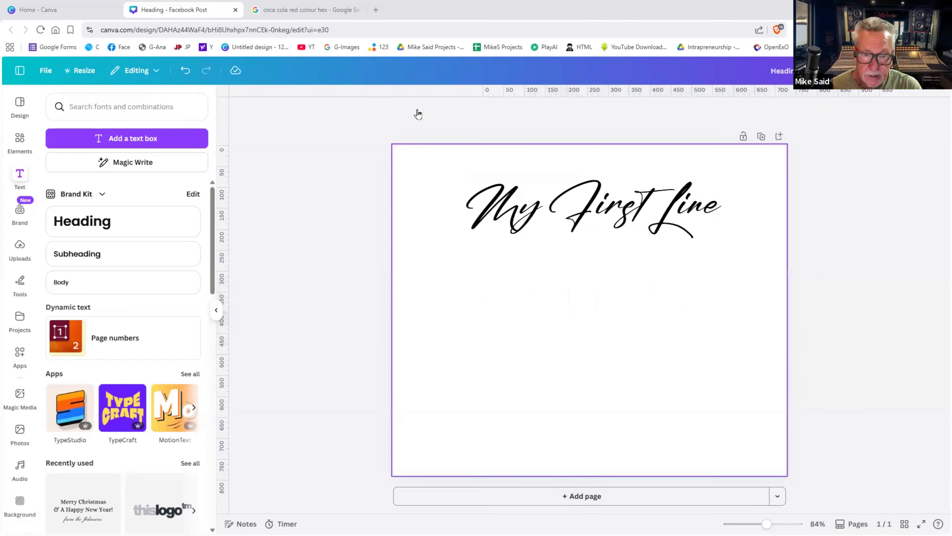
- Set the 'My First Line' heading in Poppins Bold and move it to the page centre
left_click(420, 111)
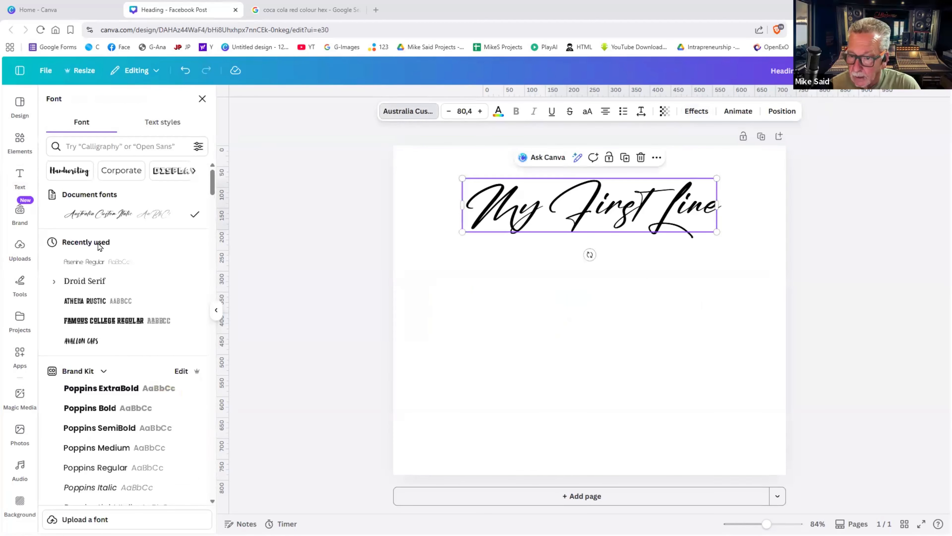
left_click(100, 300)
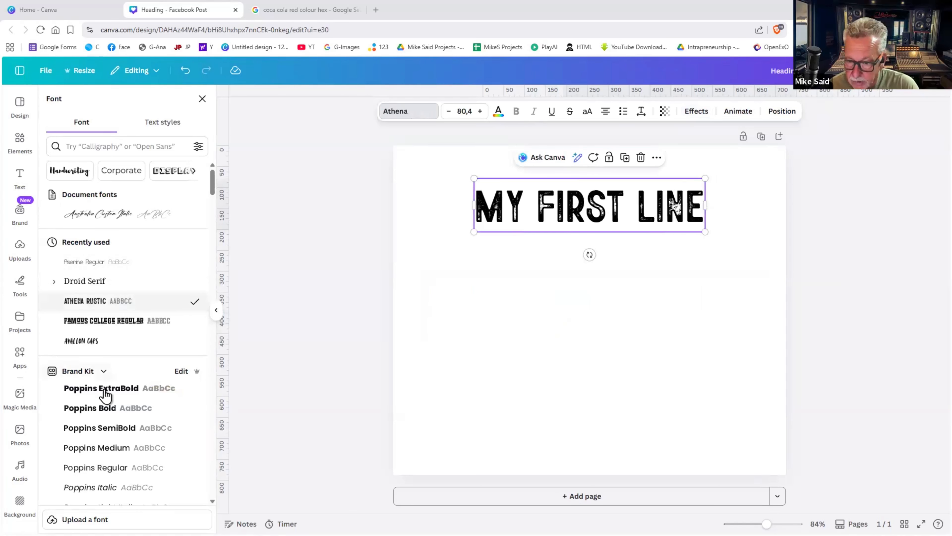
left_click(102, 410)
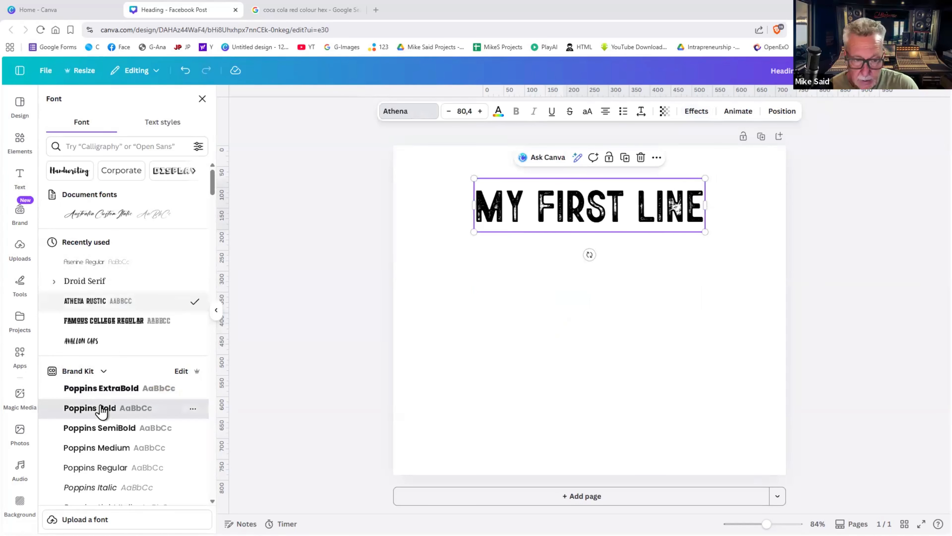
left_click_drag(570, 281, 577, 317)
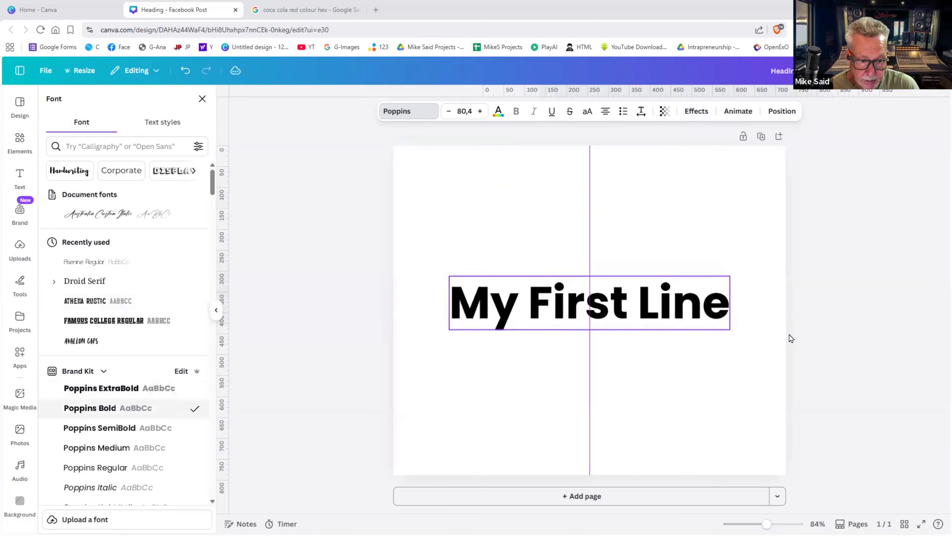
left_click(840, 337)
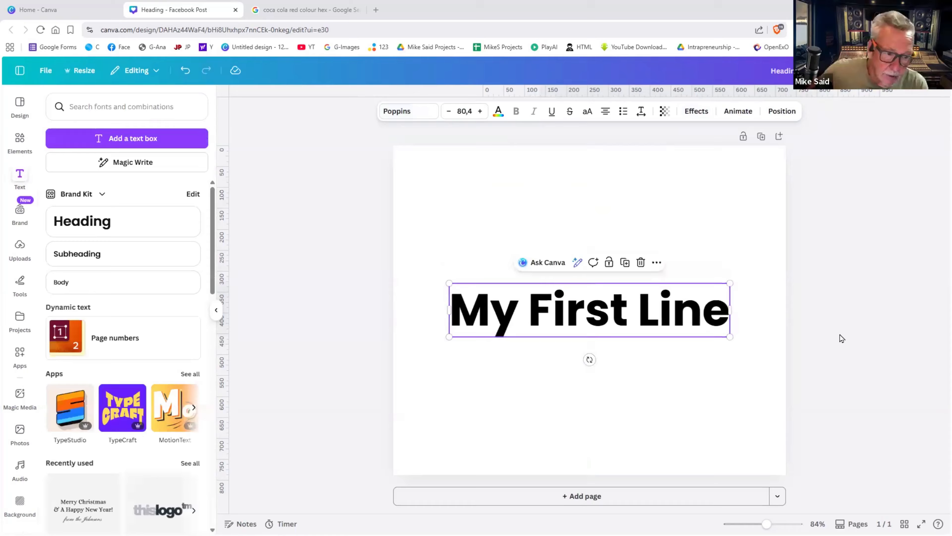
left_click(624, 316)
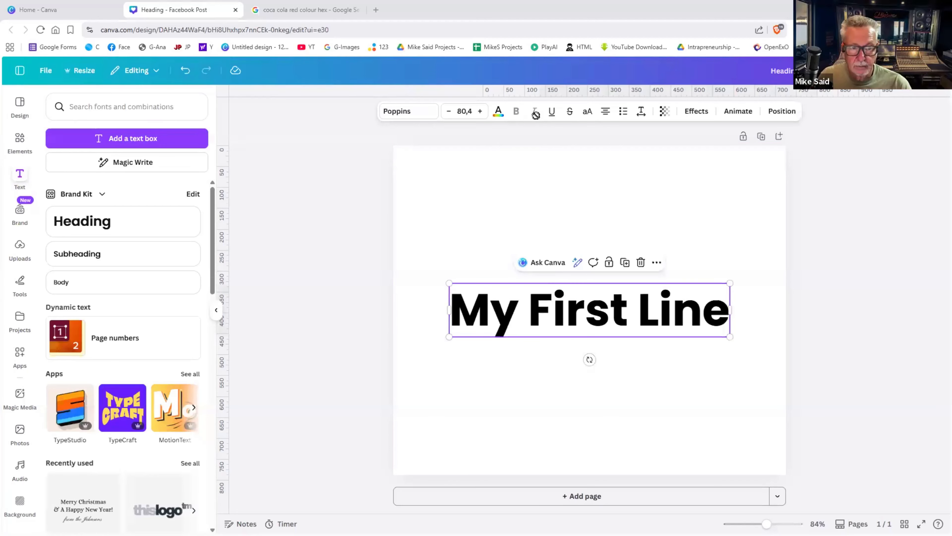
left_click(426, 114)
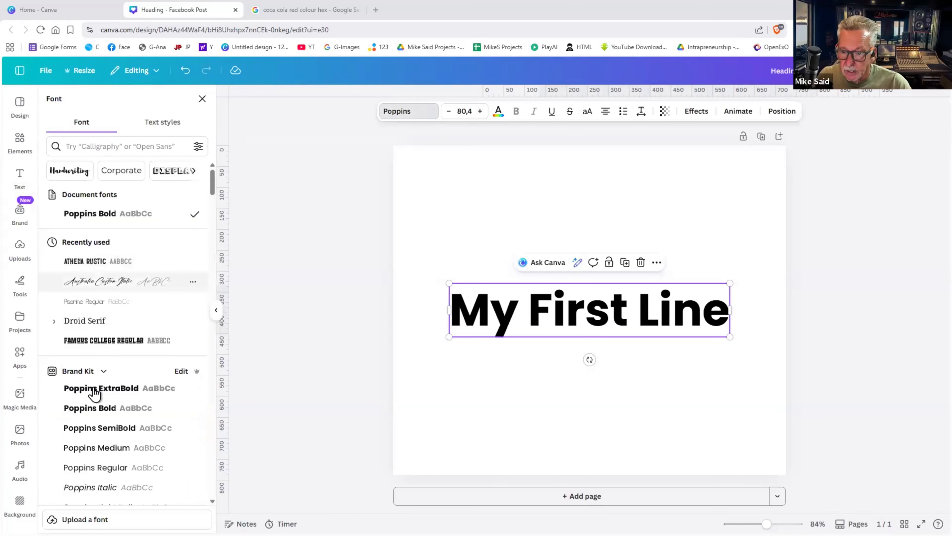
scroll(95, 392, "down", 5)
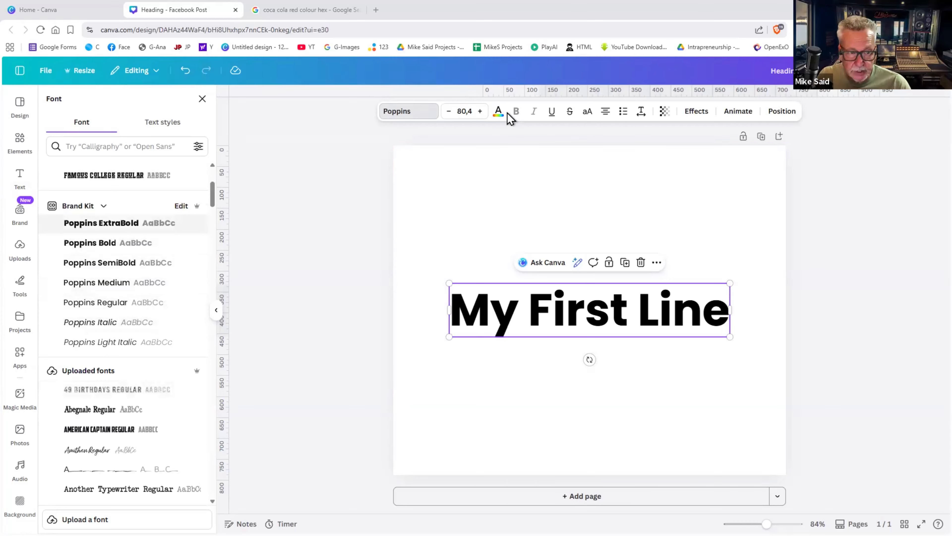
- Give the heading a black Shadow effect with blur 32, after trying red and light blue
left_click(693, 112)
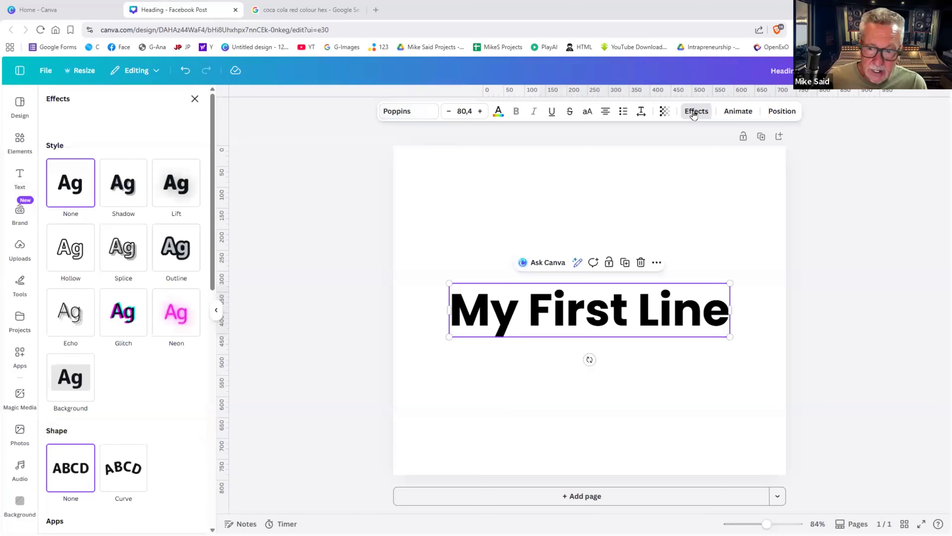
left_click(121, 183)
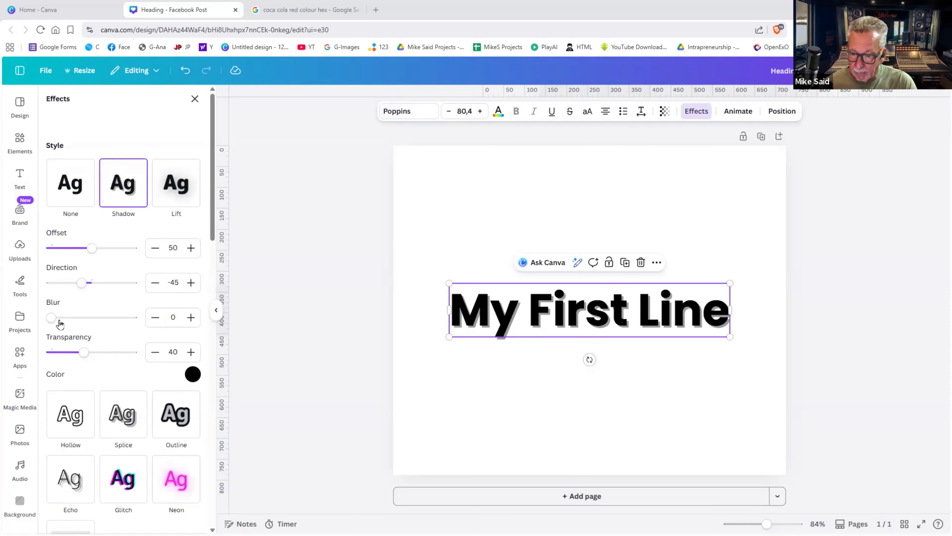
left_click_drag(58, 319, 78, 324)
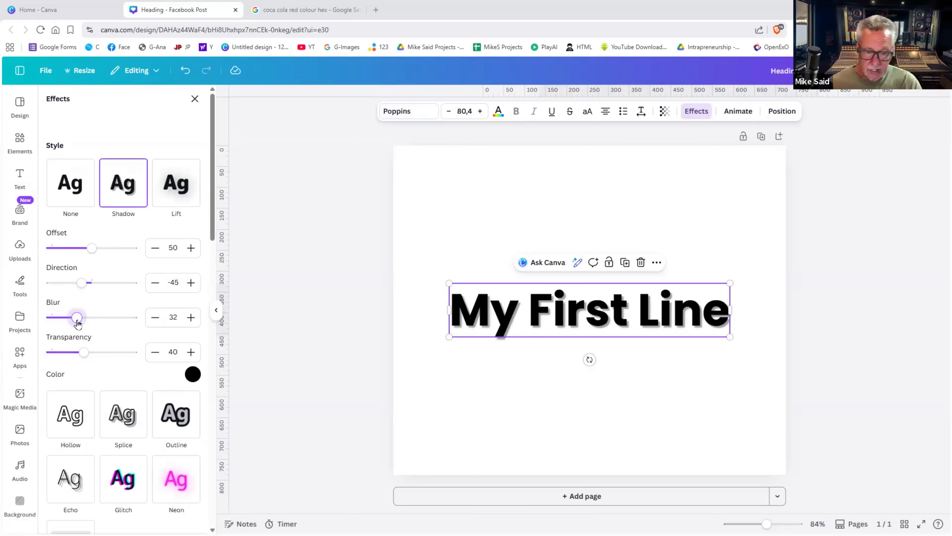
left_click(192, 374)
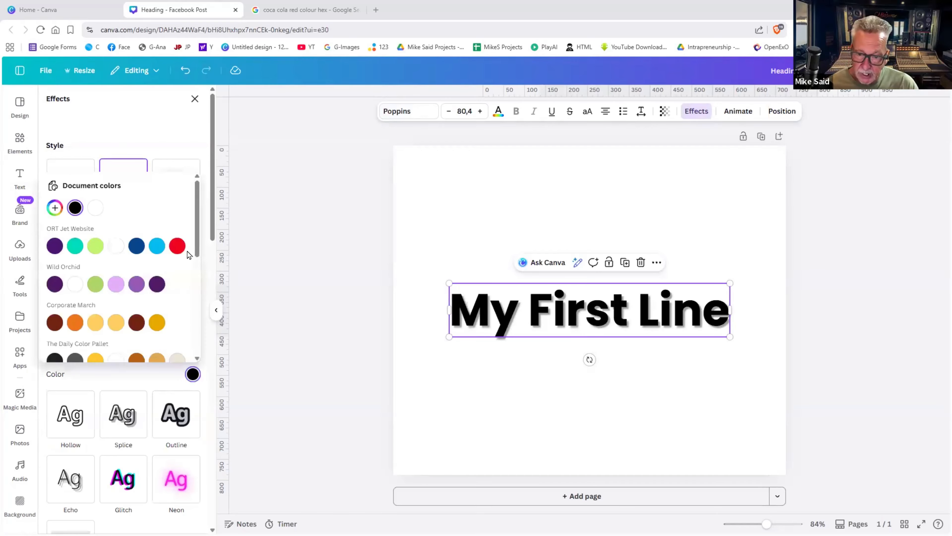
left_click(177, 246)
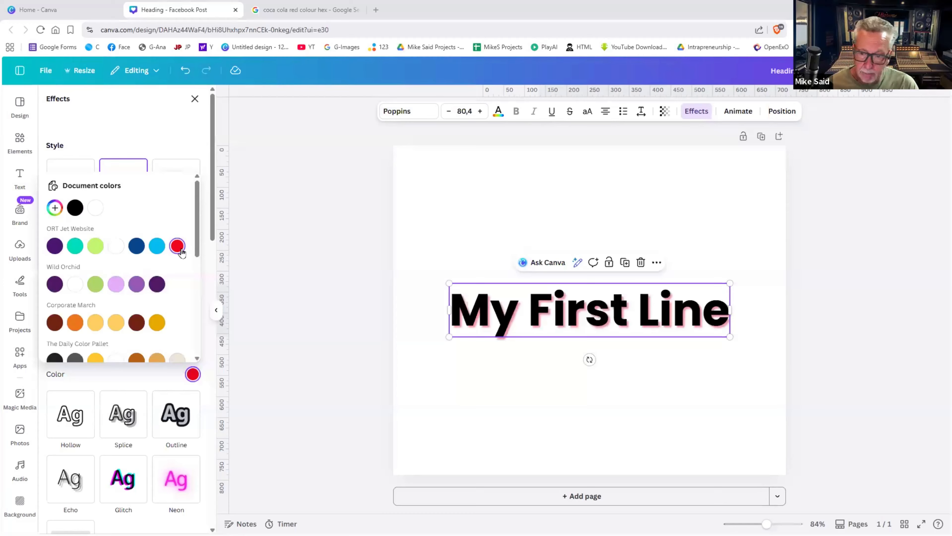
left_click(157, 246)
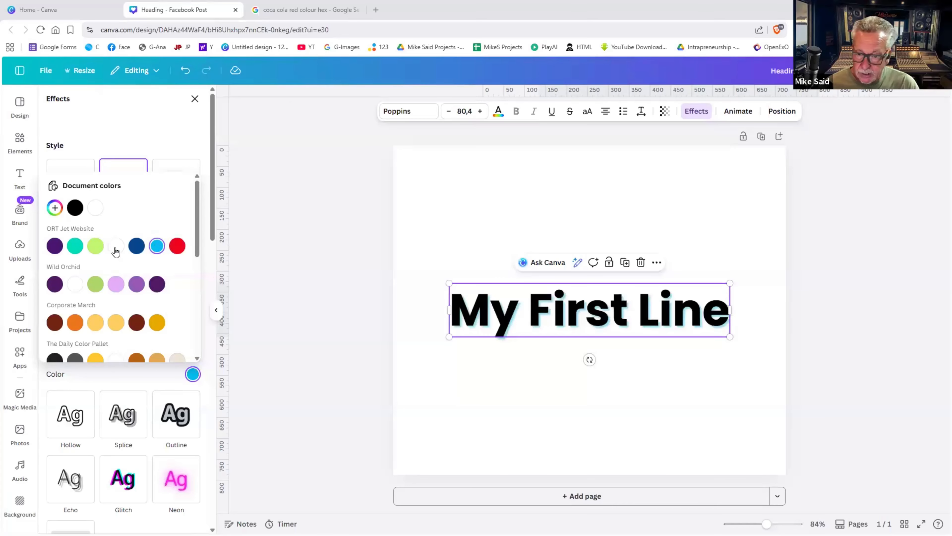
left_click(75, 208)
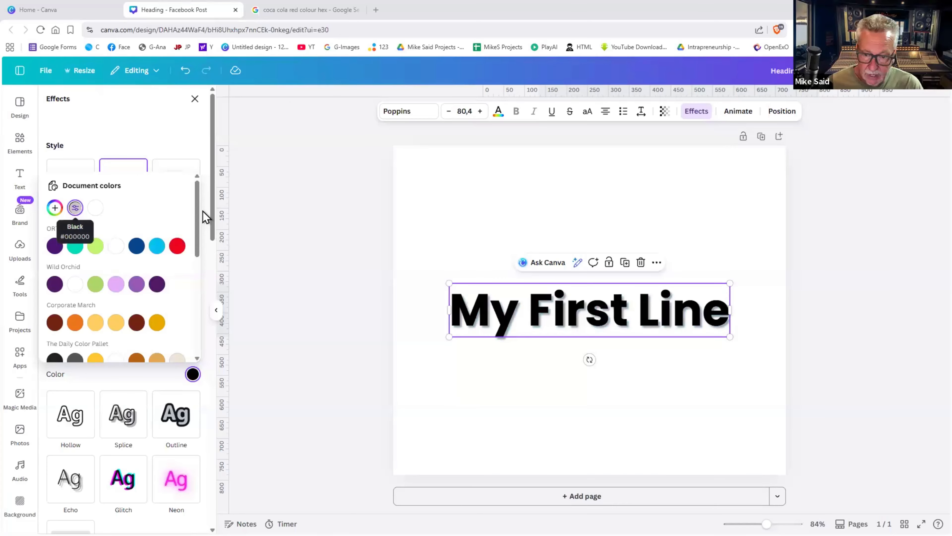
left_click(187, 139)
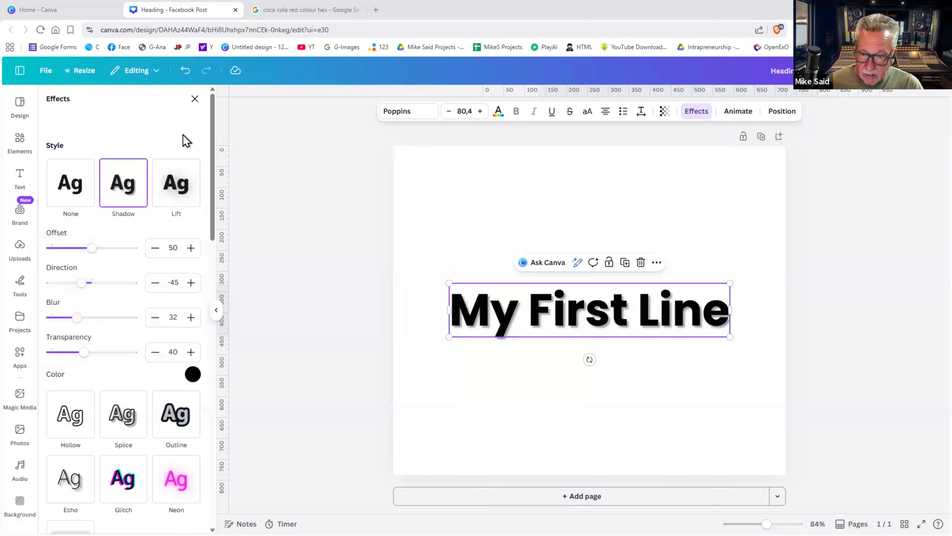
- Switch the heading's text effect to Lift at intensity 50
left_click(695, 117)
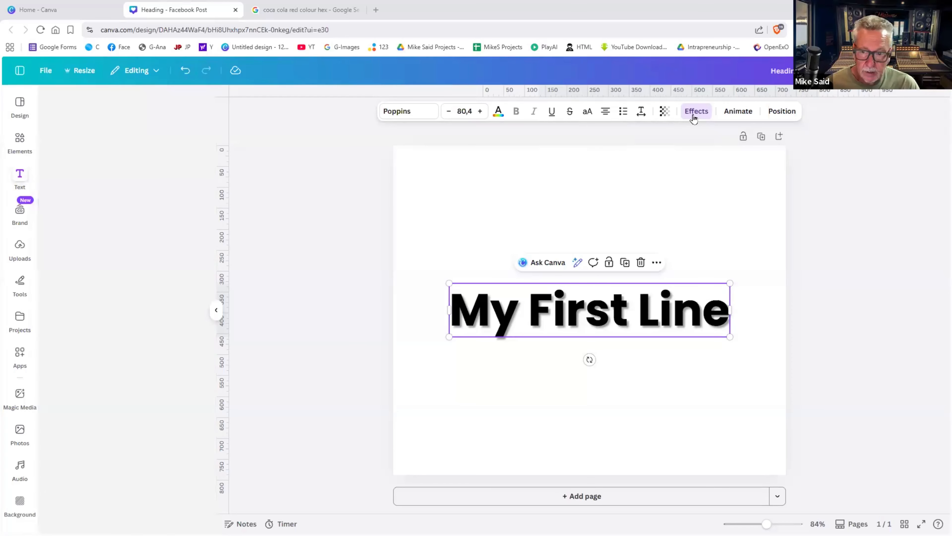
left_click(694, 118)
scroll(166, 203, "up", 4)
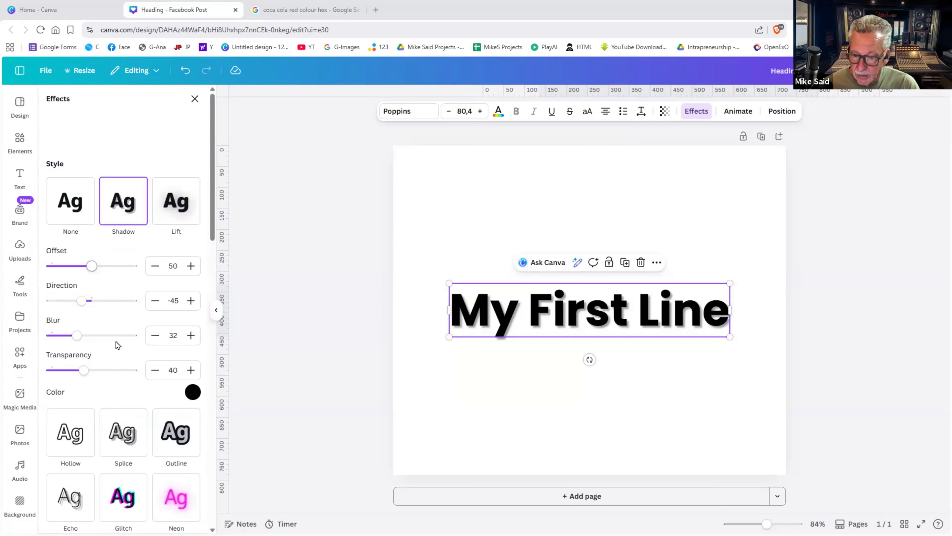
left_click(169, 197)
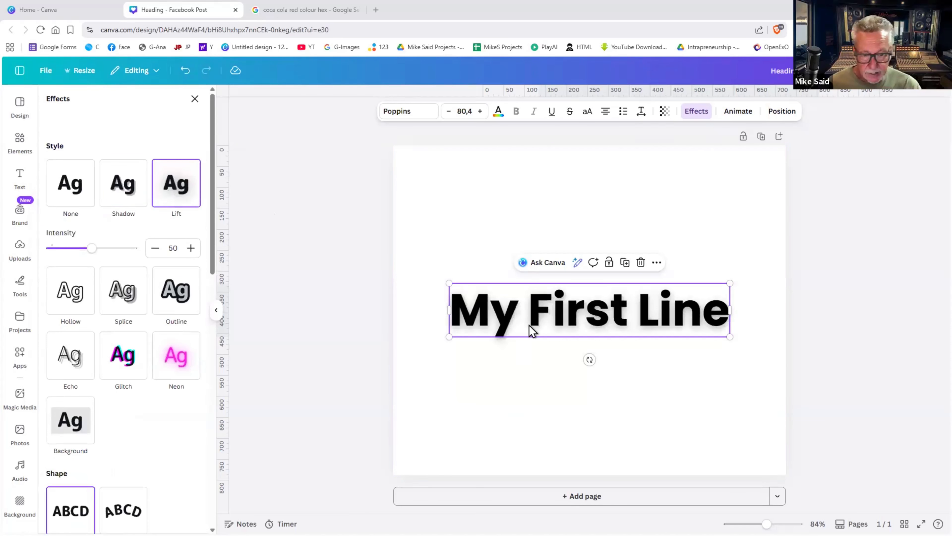
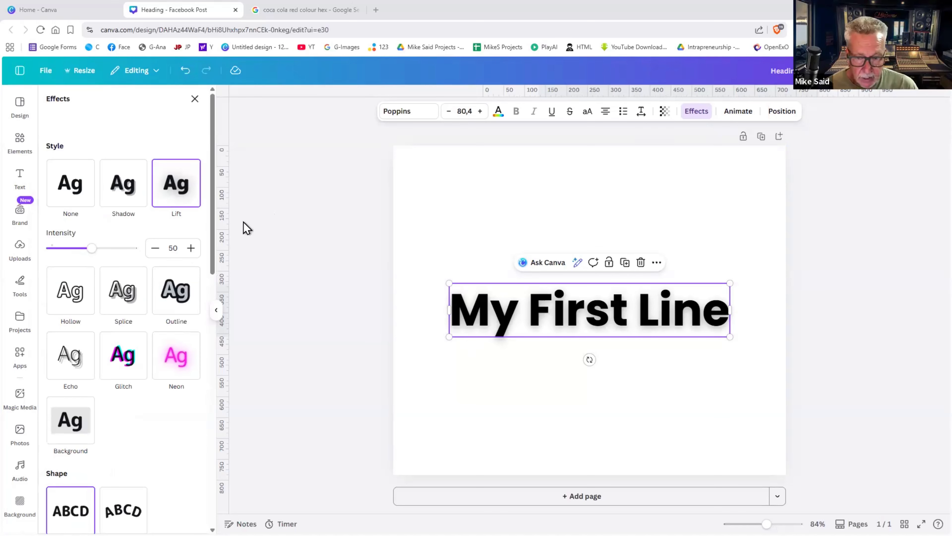
- Set the My First Line heading's effect to None, leaving plain black text
left_click(543, 286)
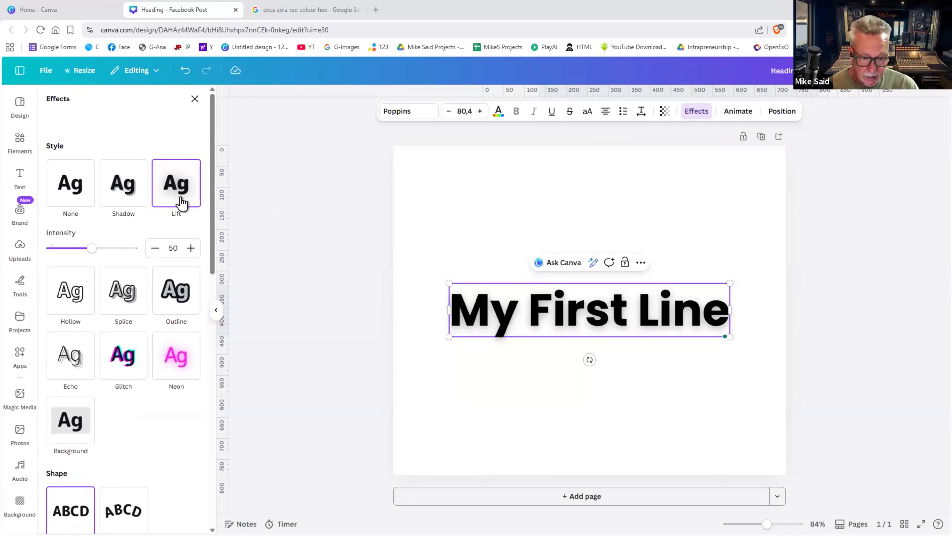
left_click(75, 194)
left_click(449, 220)
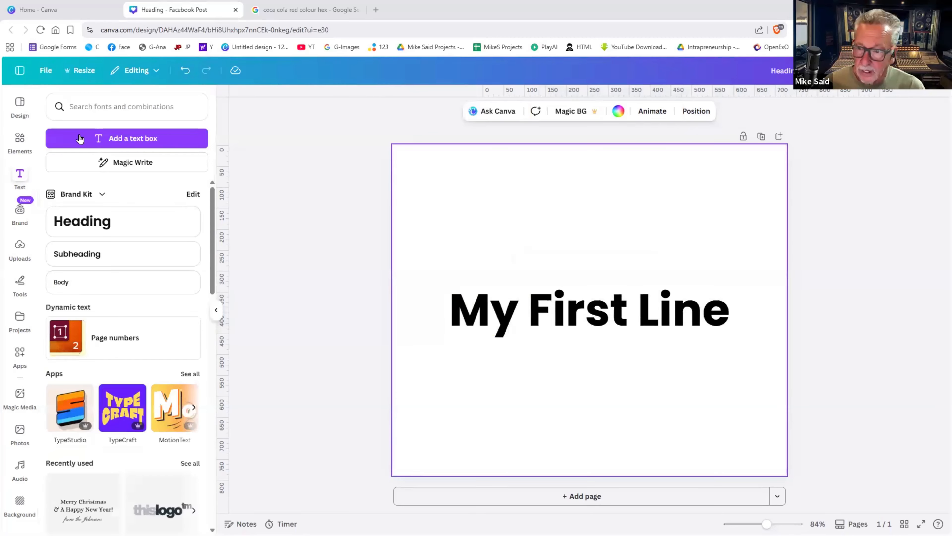
- Set the BAKE flour-and-cookies photo from a 'baking' search as the page background and recentre the heading
left_click(20, 248)
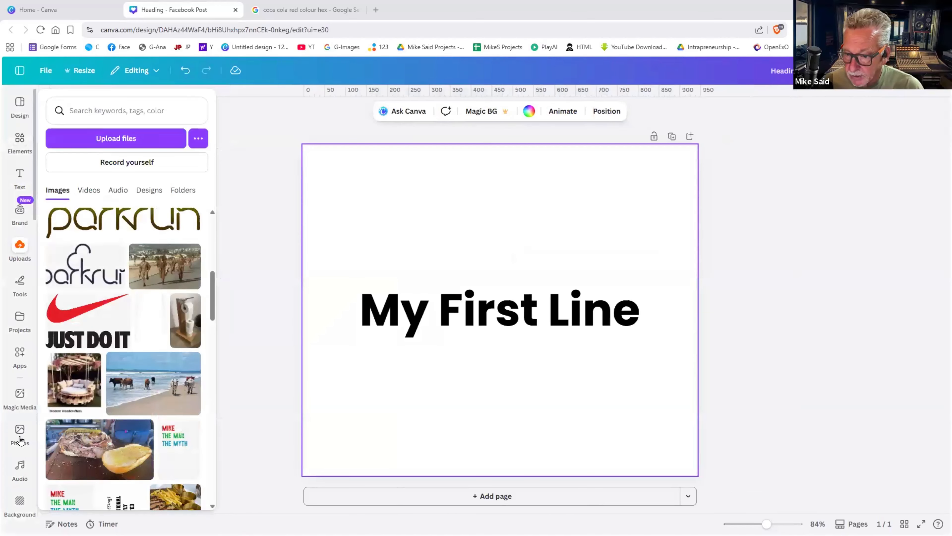
left_click(20, 435)
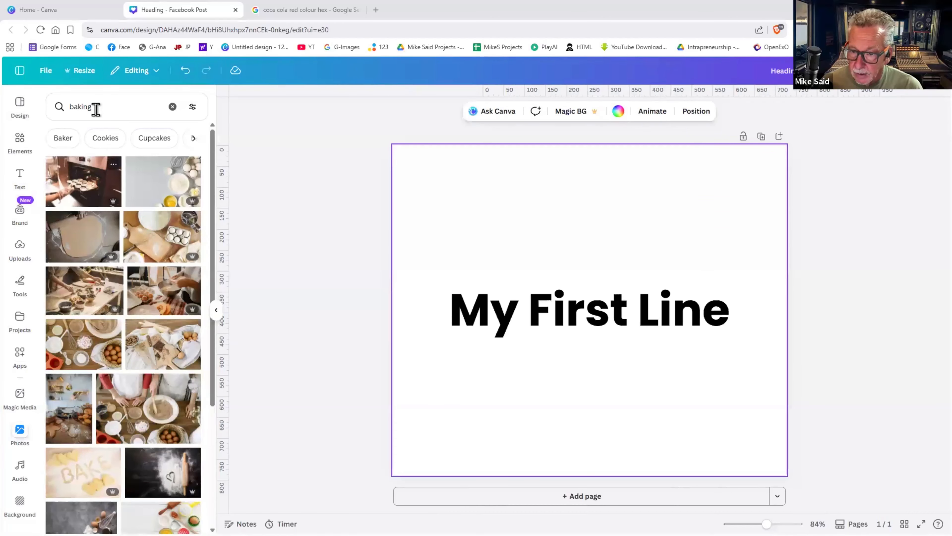
left_click(96, 109)
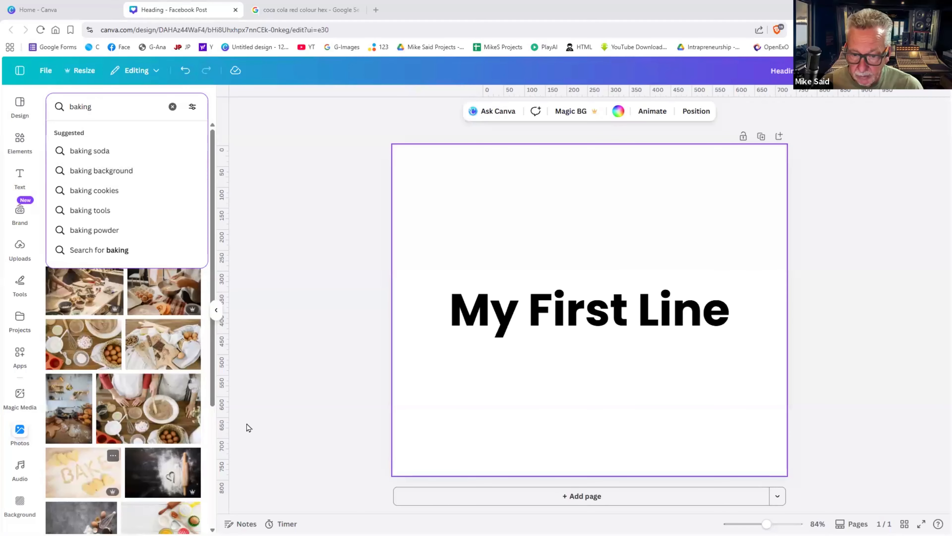
right_click(521, 366)
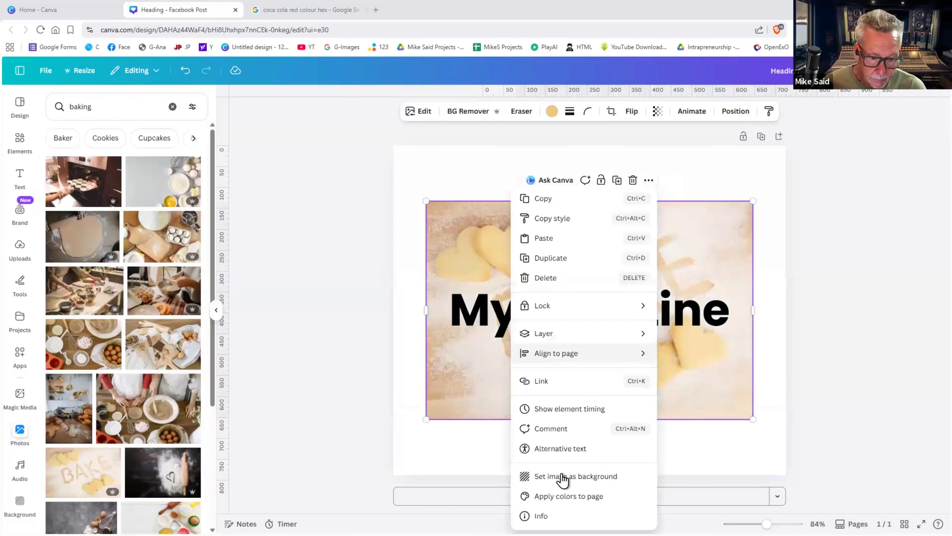
left_click(562, 476)
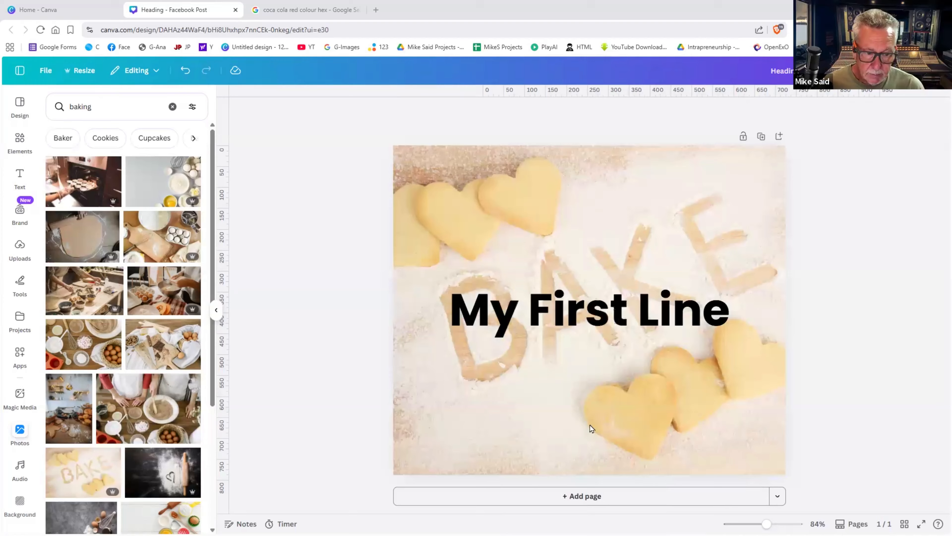
left_click(594, 315)
mouse_move(594, 314)
left_mouse_down()
mouse_move(586, 314)
mouse_move(592, 296)
mouse_move(598, 321)
left_mouse_up()
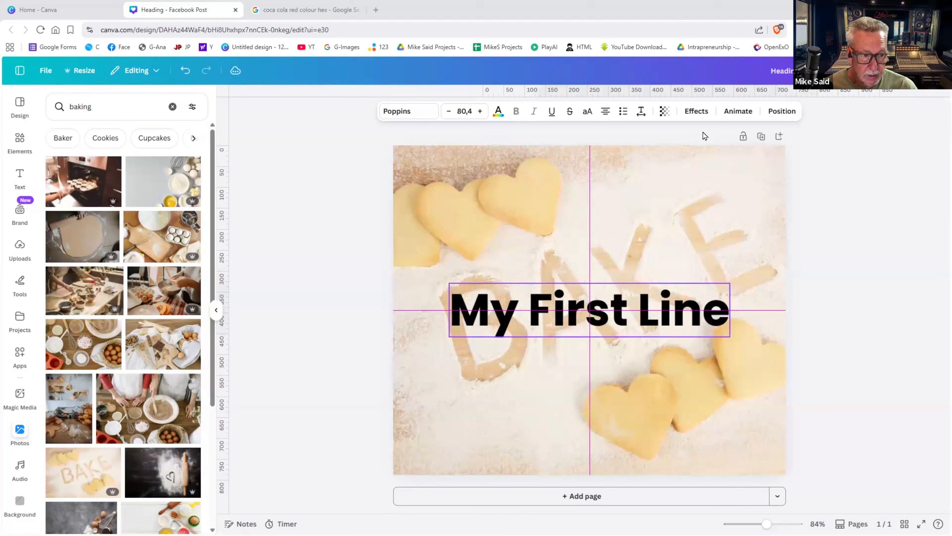
- Apply the Lift effect to the heading and enlarge it to font size 95
left_click(703, 113)
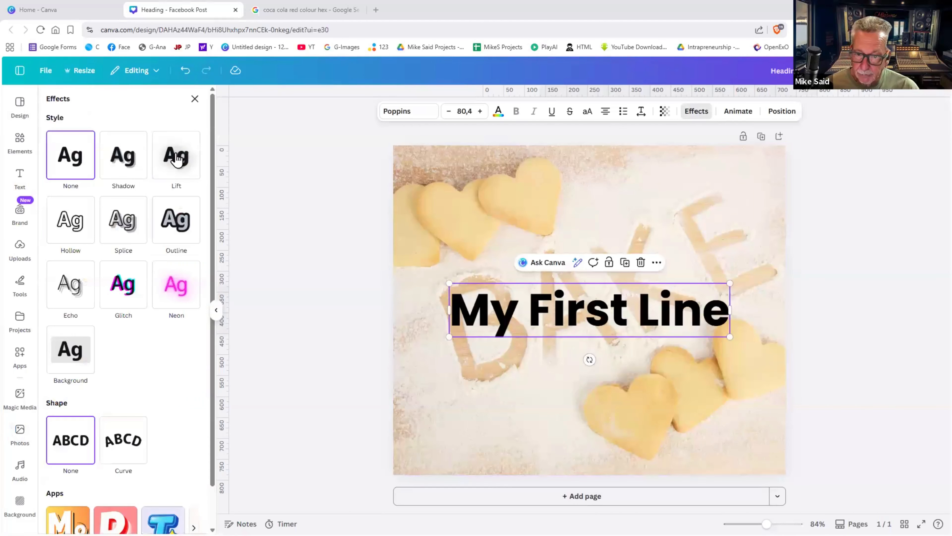
left_click(176, 157)
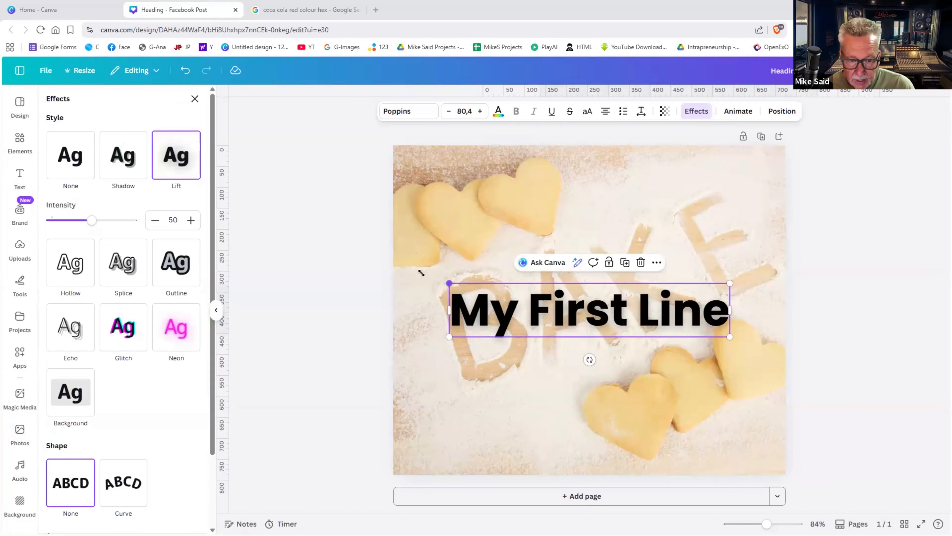
left_click_drag(449, 283, 421, 277)
left_click_drag(743, 346, 766, 351)
- Delete the BAKE background photo and give the heading the Hollow effect
left_click(717, 235)
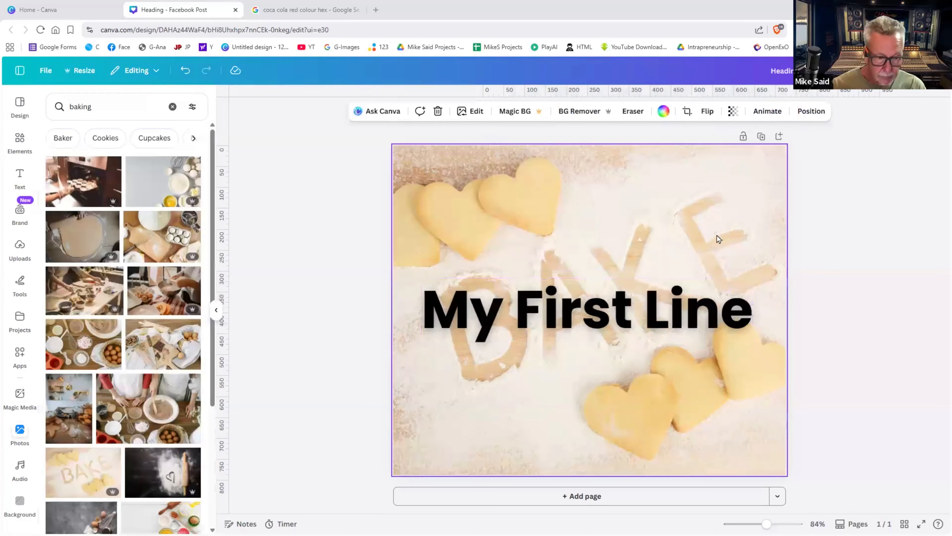
key("Delete")
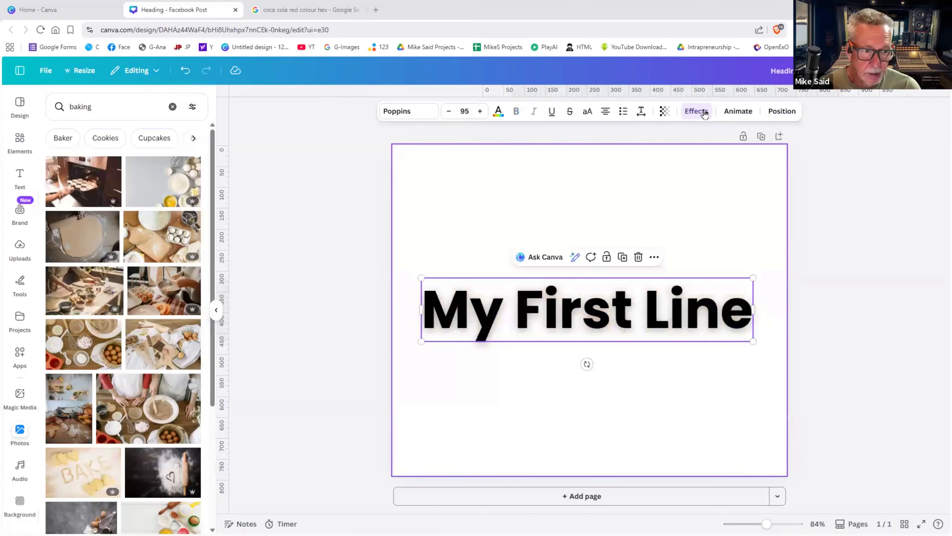
left_click(696, 111)
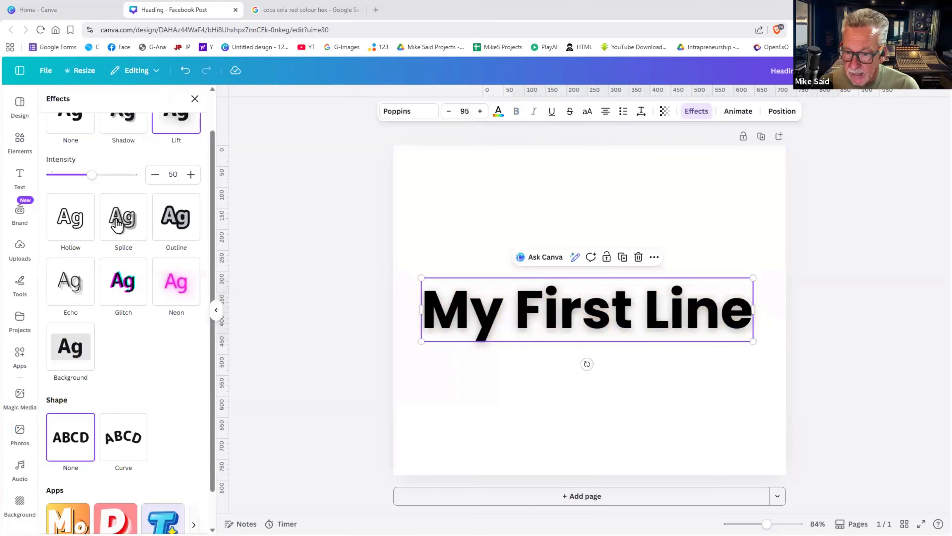
scroll(63, 278, "up", 2)
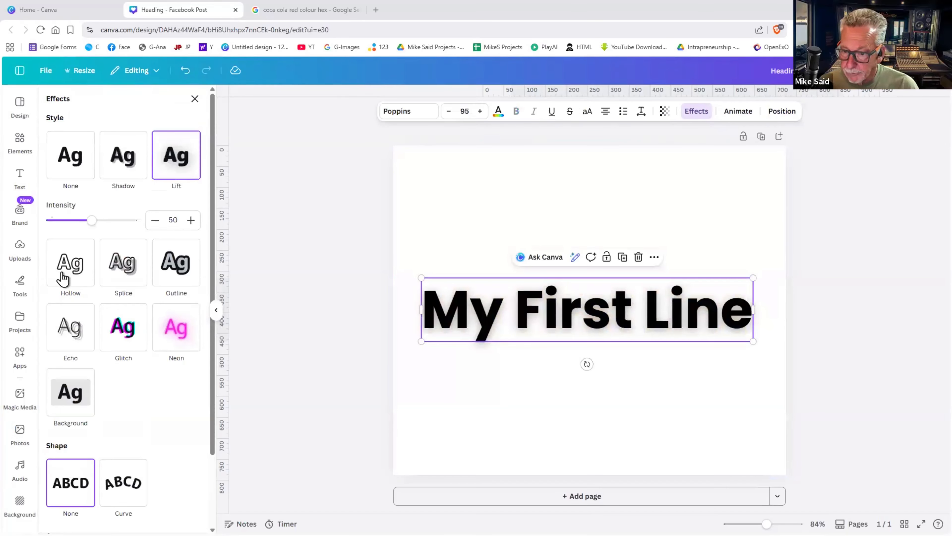
left_click(63, 277)
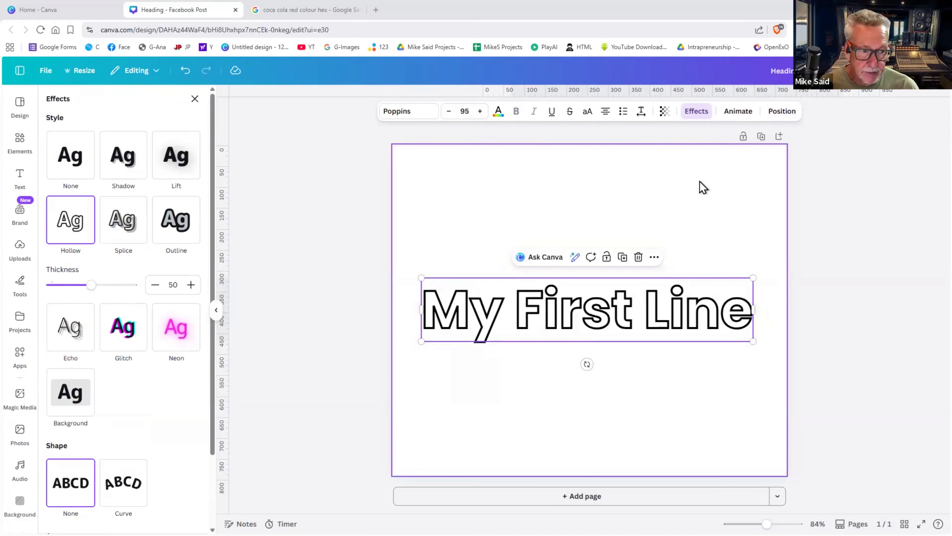
left_click(270, 236)
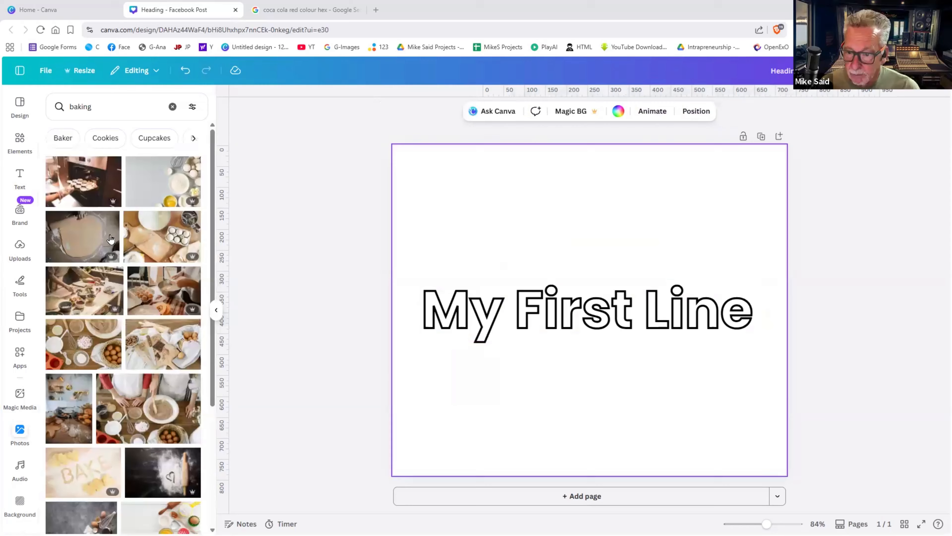
- Add the rolling-dough photo and stretch it to fill the page
left_click(93, 240)
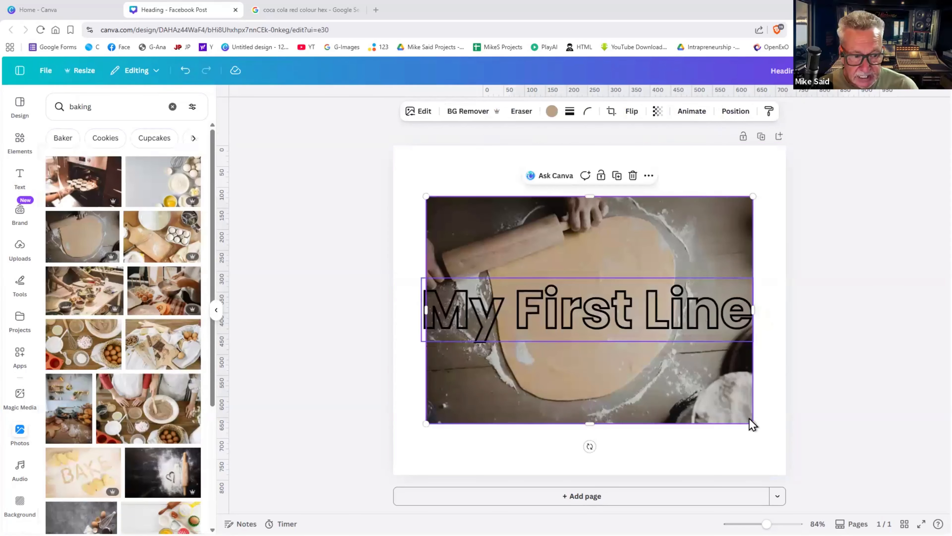
mouse_move(781, 458)
left_mouse_down()
mouse_move(797, 463)
mouse_move(789, 454)
left_mouse_up()
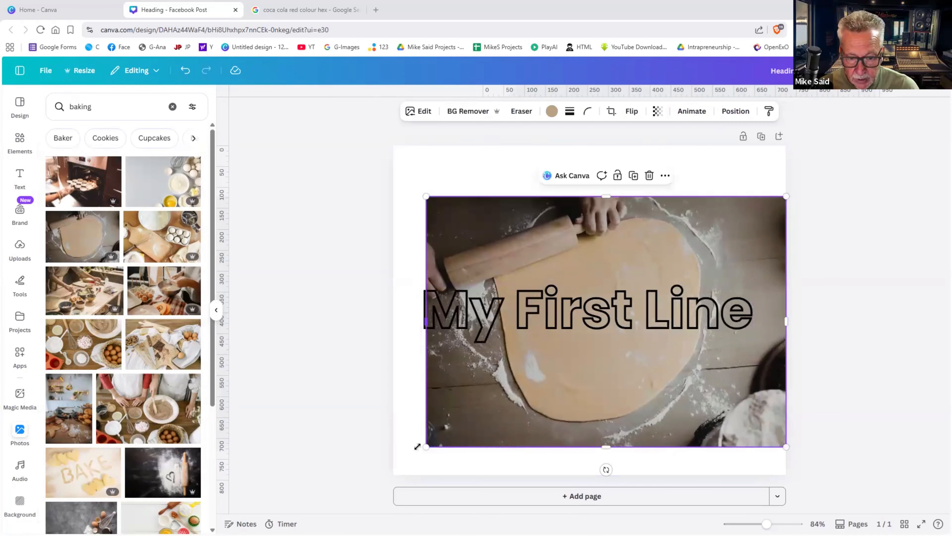
left_click_drag(417, 446, 383, 459)
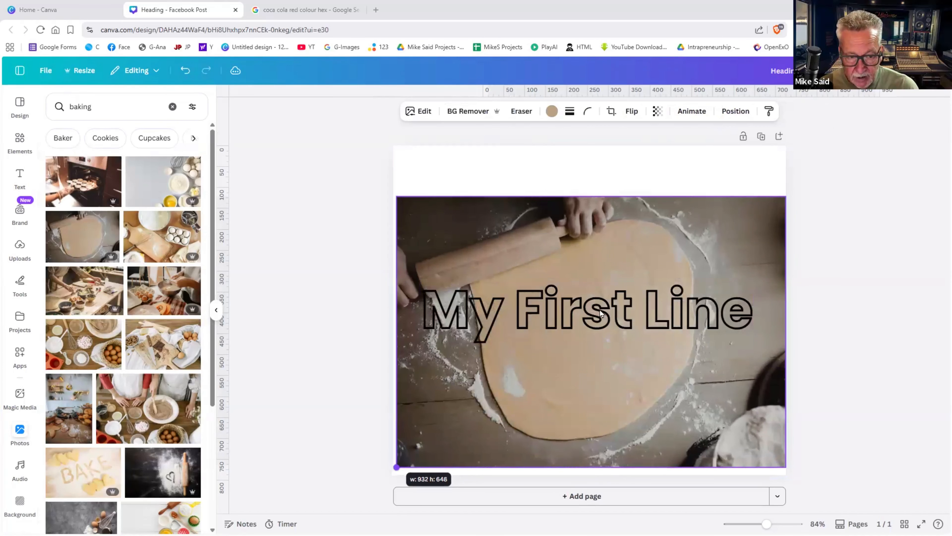
- Make the hollow heading text white and move it slightly lower on the photo
left_click(615, 263)
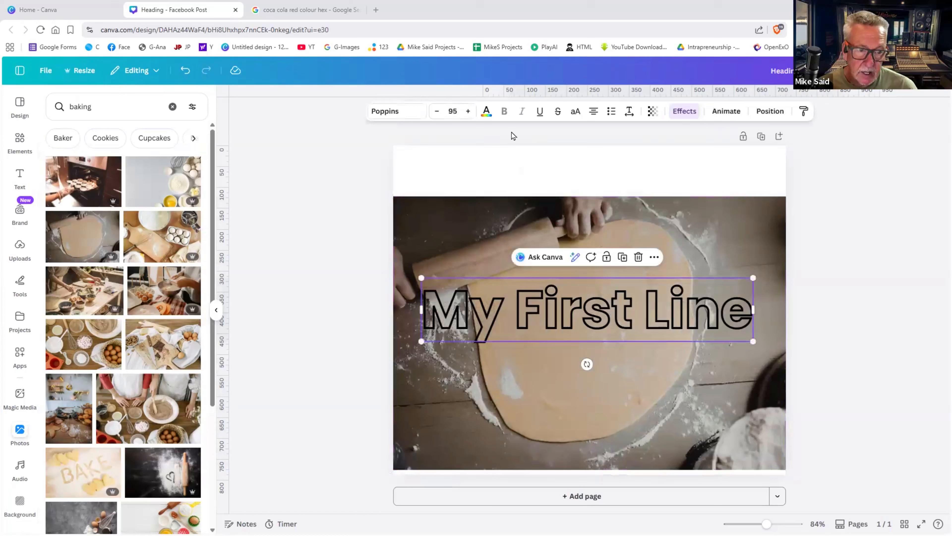
left_click(486, 112)
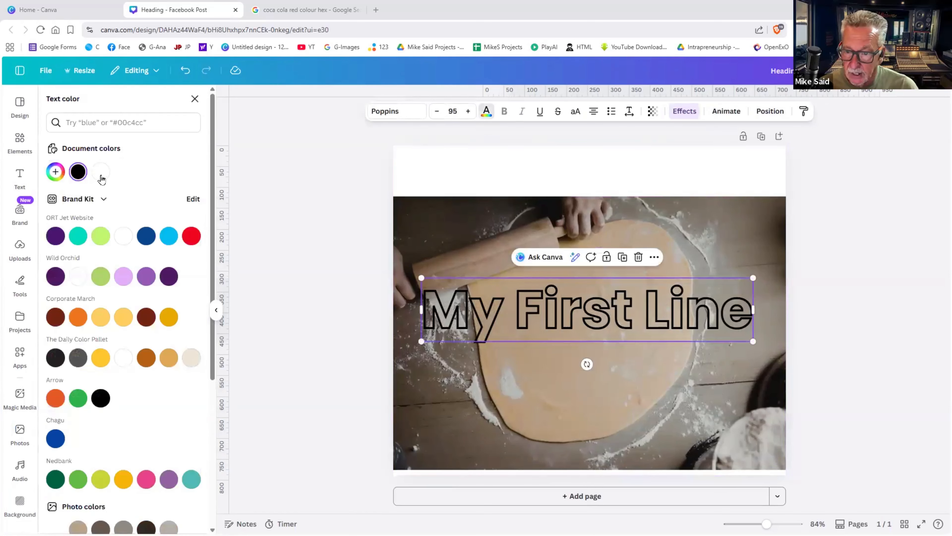
left_click(100, 172)
left_click_drag(601, 346, 602, 379)
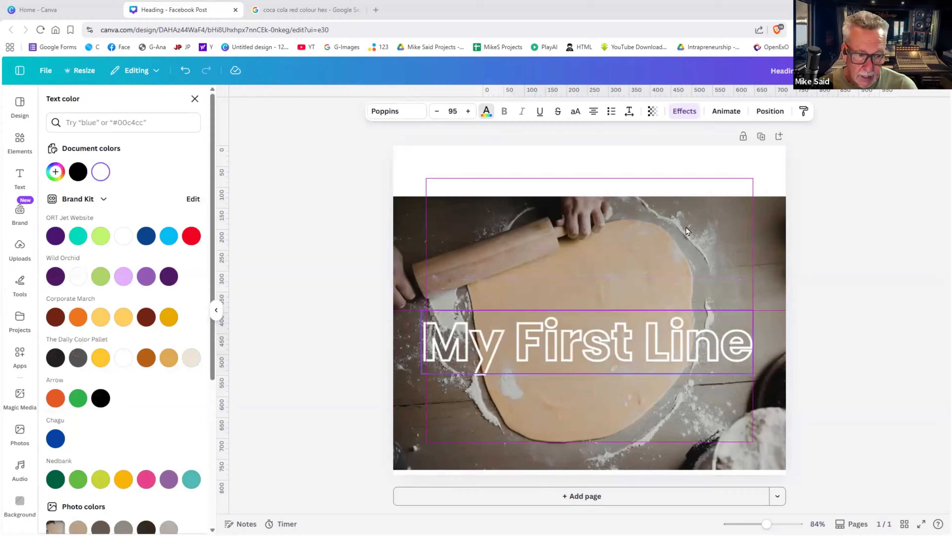
left_click(679, 113)
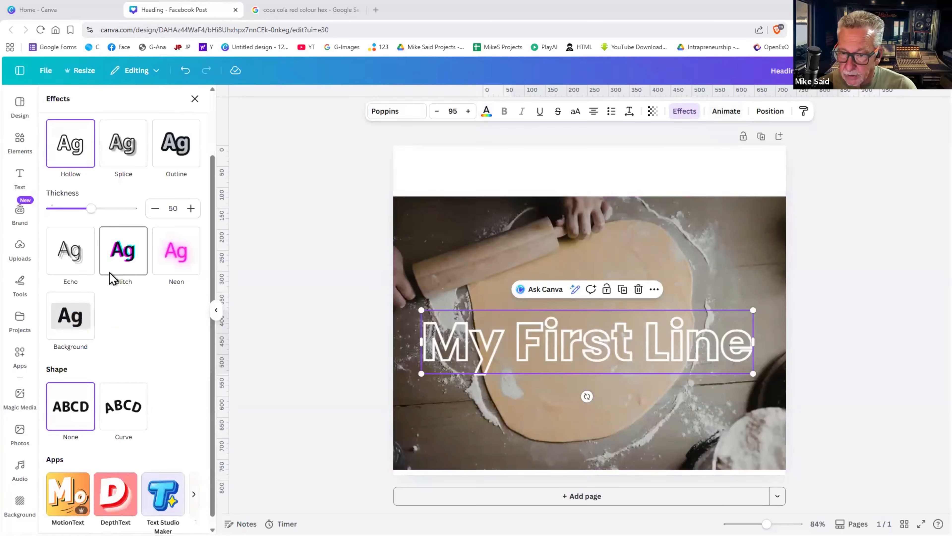
- After trying Lift and Splice, apply the Outline effect to the heading and nudge it up
scroll(113, 278, "up", 2)
left_click(176, 155)
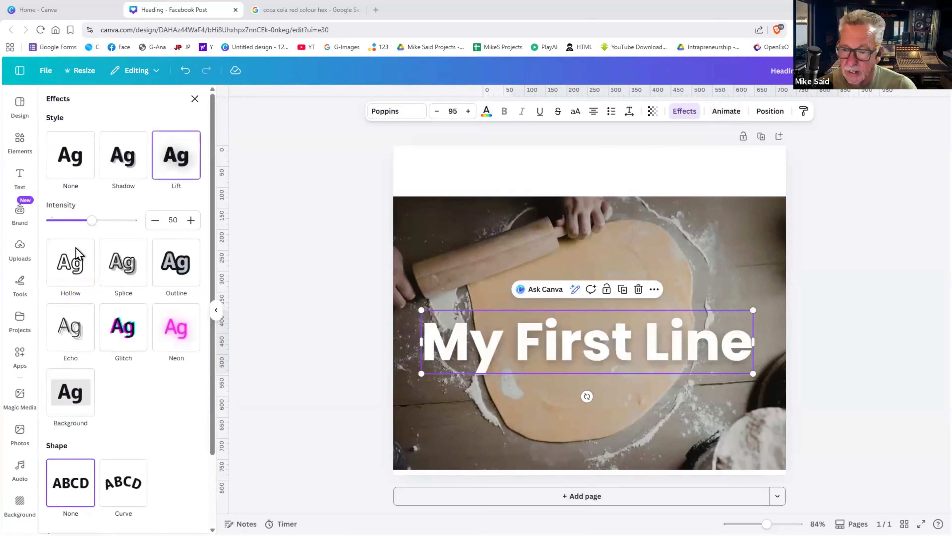
key("ctrl+z")
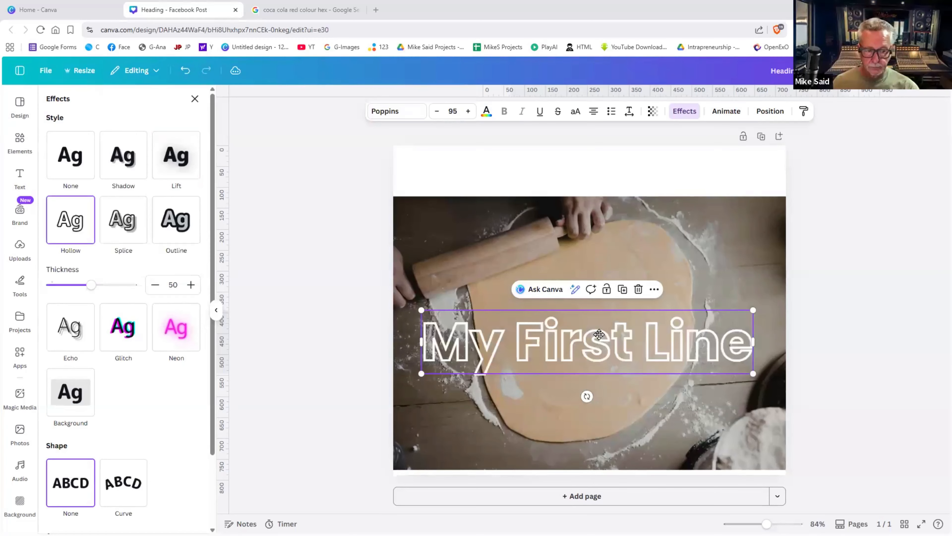
left_click_drag(599, 334, 599, 325)
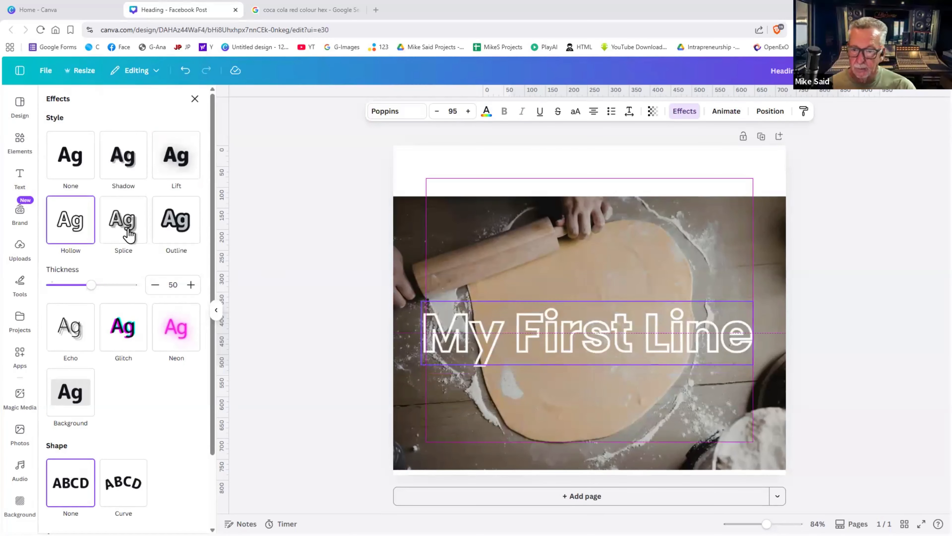
left_click(115, 232)
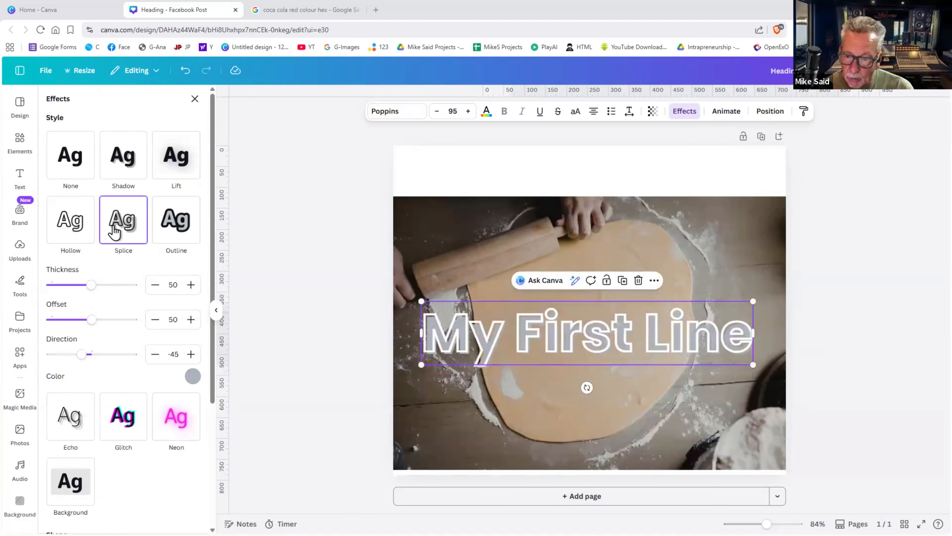
left_click(167, 231)
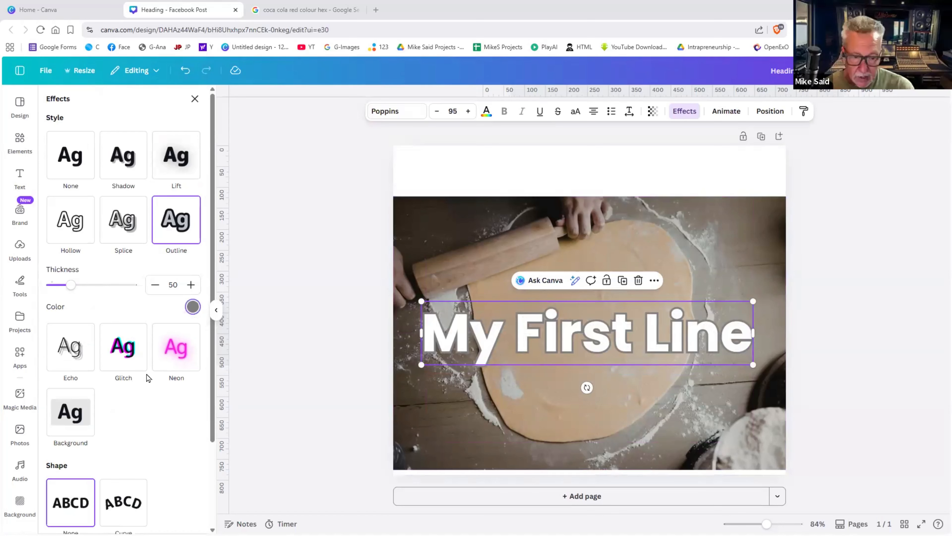
- Set the heading's outline to the dough's tan #B39B82, sampled with the eyedropper, at thickness 48
left_click(192, 306)
scroll(139, 366, "down", 10)
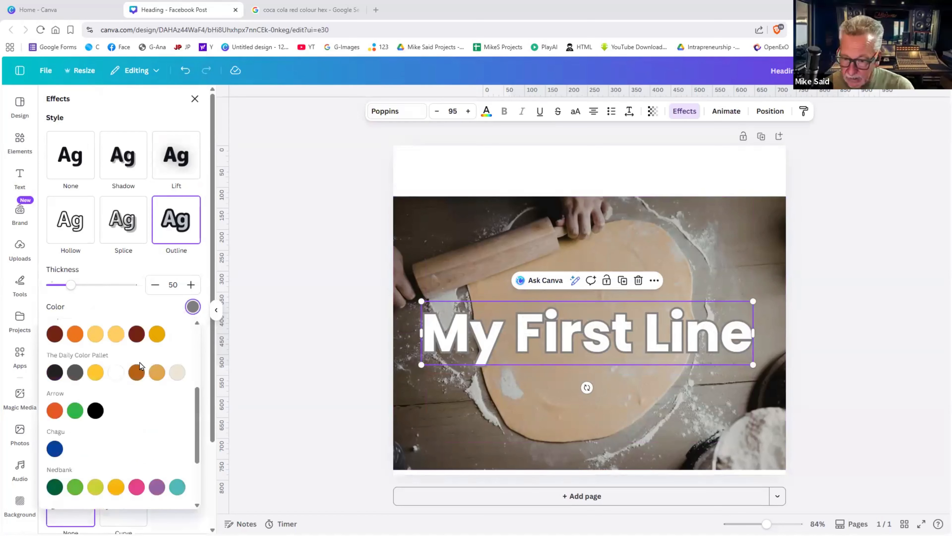
scroll(134, 376, "up", 5)
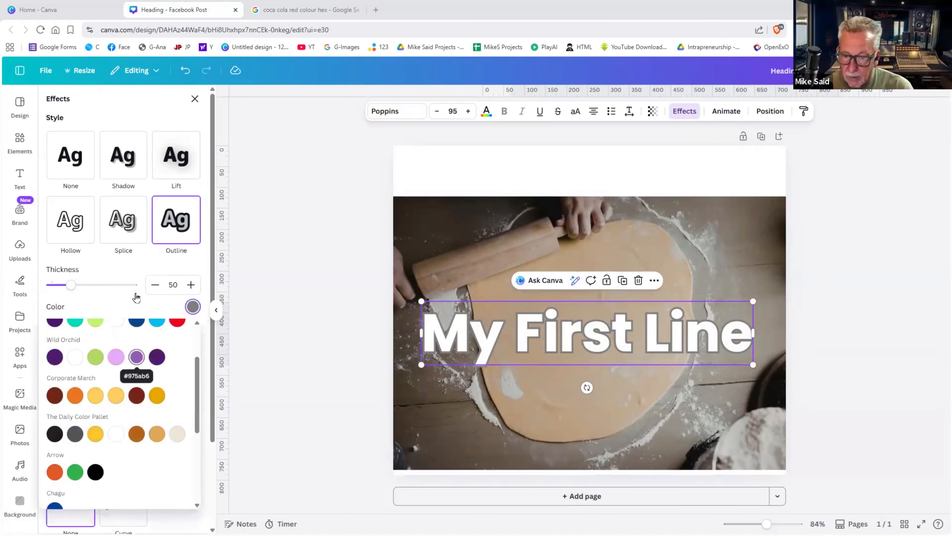
left_click(192, 306)
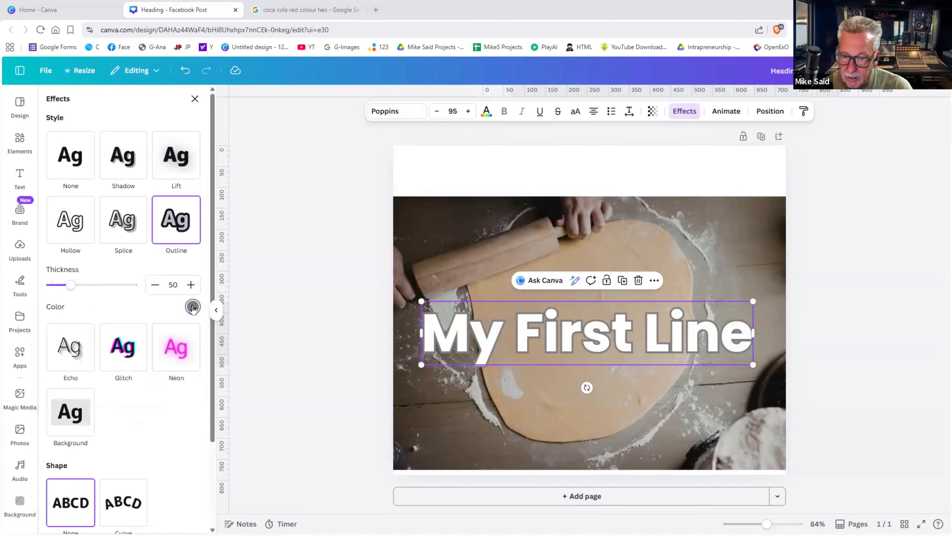
scroll(77, 352, "down", 4)
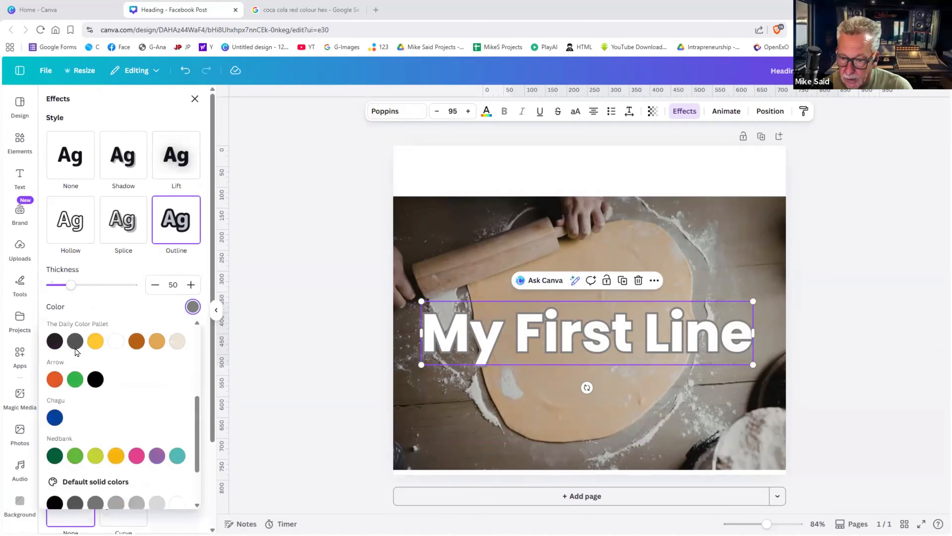
scroll(78, 351, "up", 2)
scroll(54, 359, "up", 2)
left_click(55, 354)
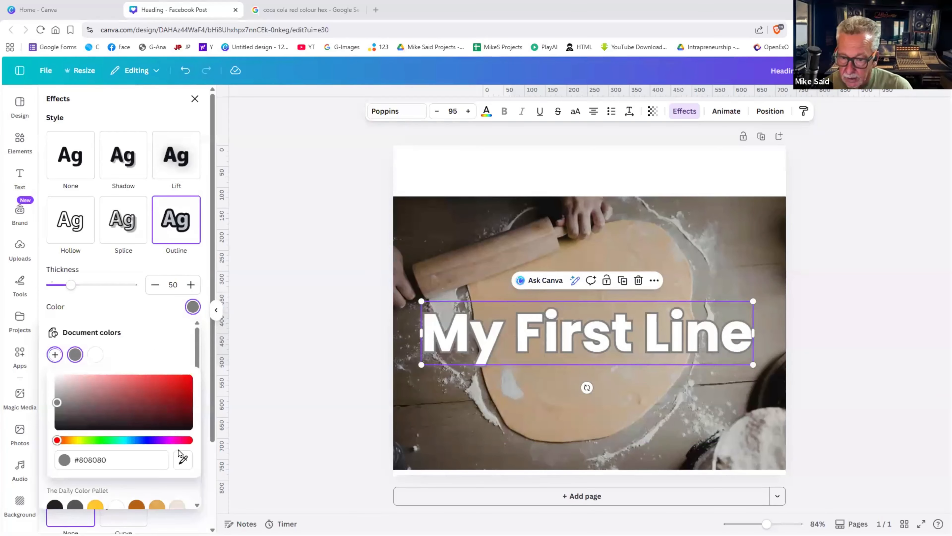
left_click(184, 458)
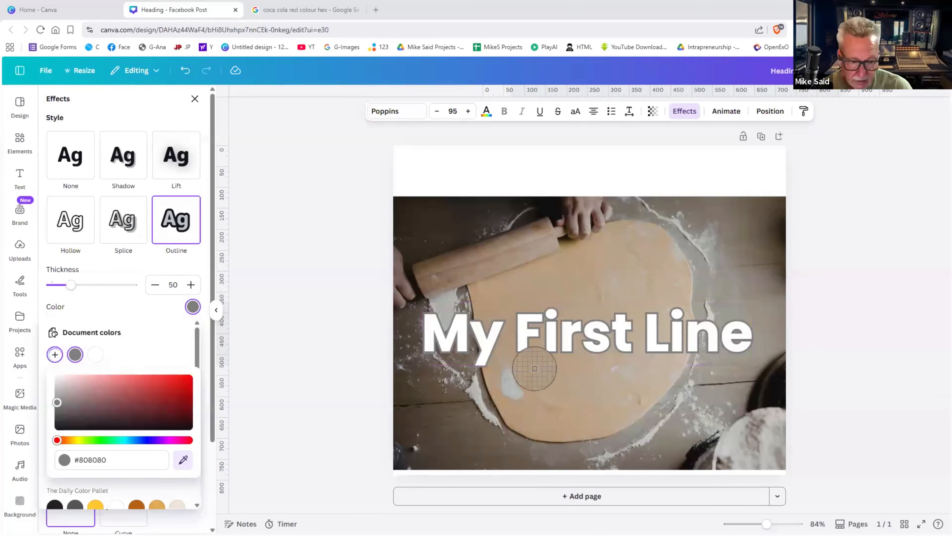
left_click(534, 369)
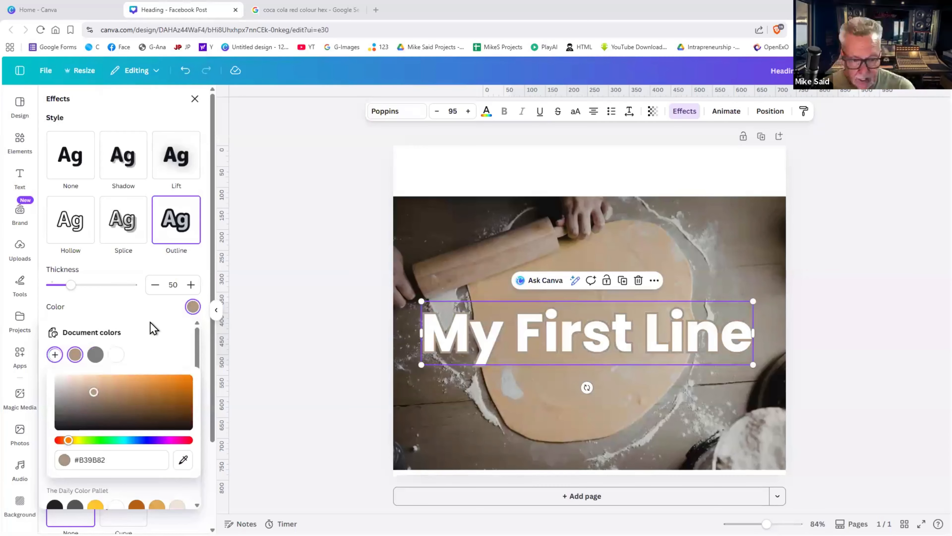
mouse_move(77, 289)
left_mouse_down()
mouse_move(118, 288)
mouse_move(57, 293)
mouse_move(85, 293)
mouse_move(59, 298)
mouse_move(79, 298)
mouse_move(71, 299)
left_mouse_up()
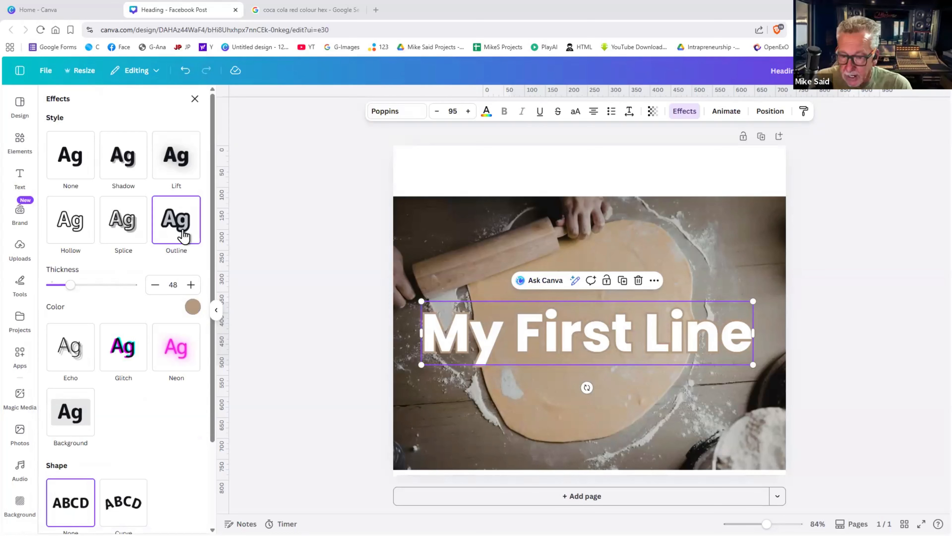
- Apply the Neon effect to the heading and make its text pink
left_click(184, 341)
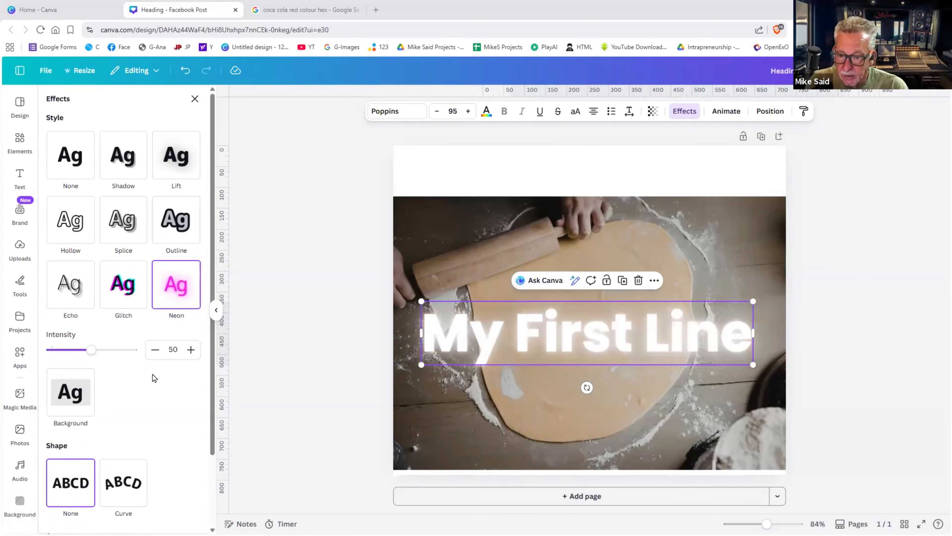
scroll(153, 379, "down", 2)
scroll(154, 379, "up", 2)
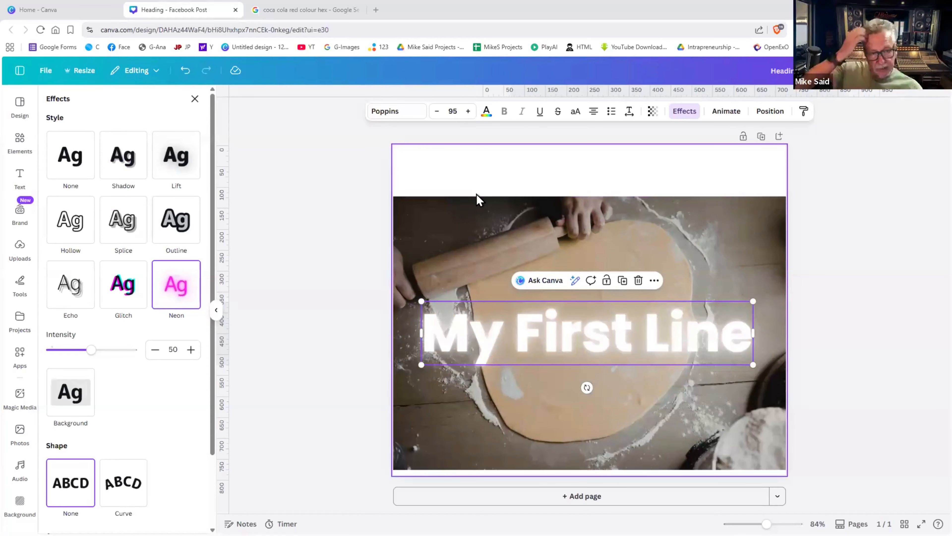
left_click(486, 112)
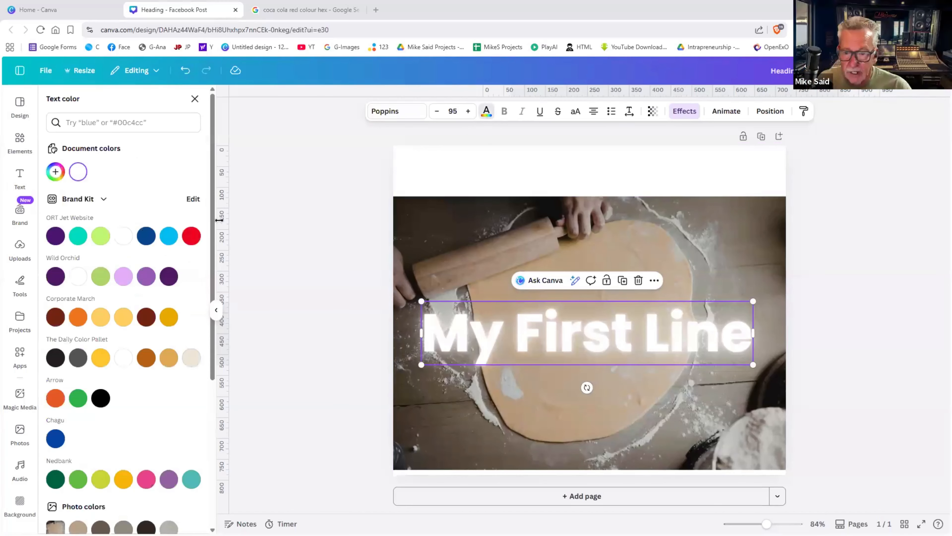
scroll(134, 396, "down", 2)
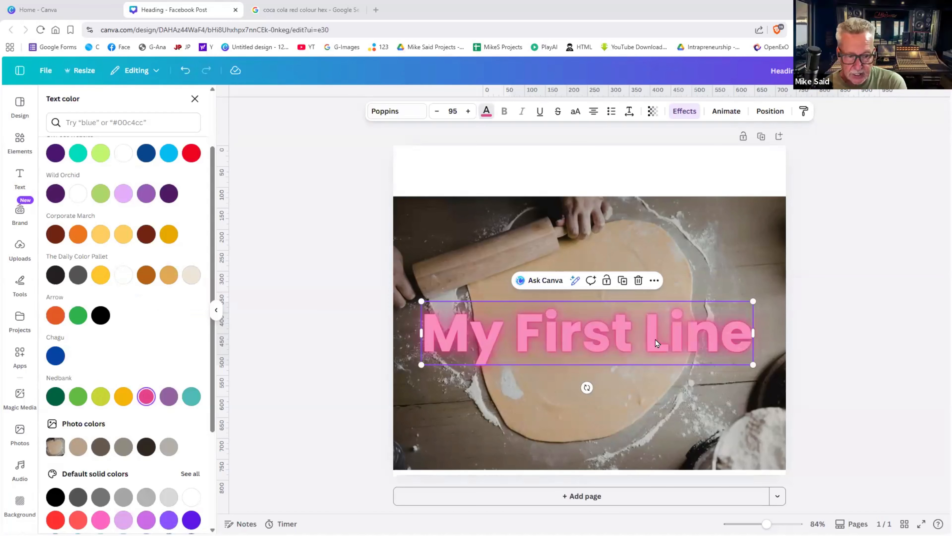
- Delete the rolling-dough background photo, leaving a white page
left_click(698, 259)
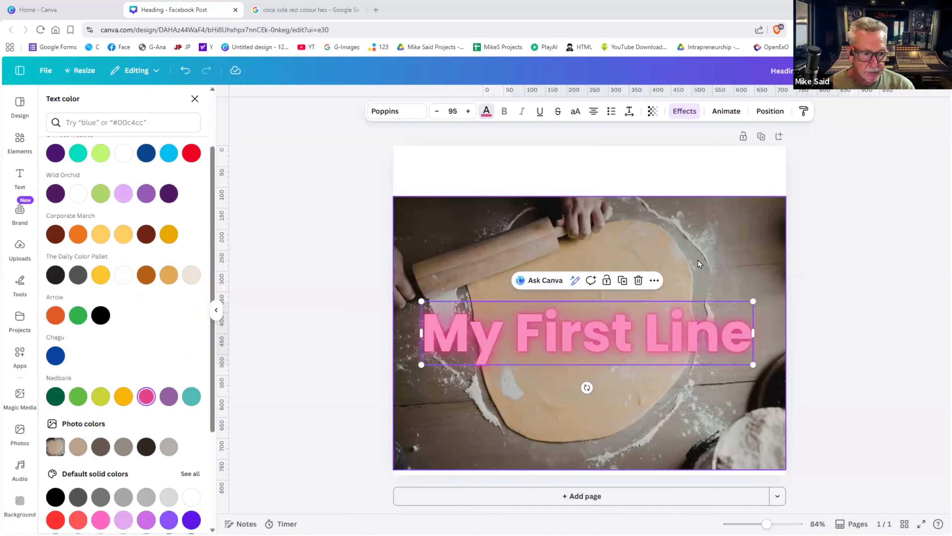
key("Delete")
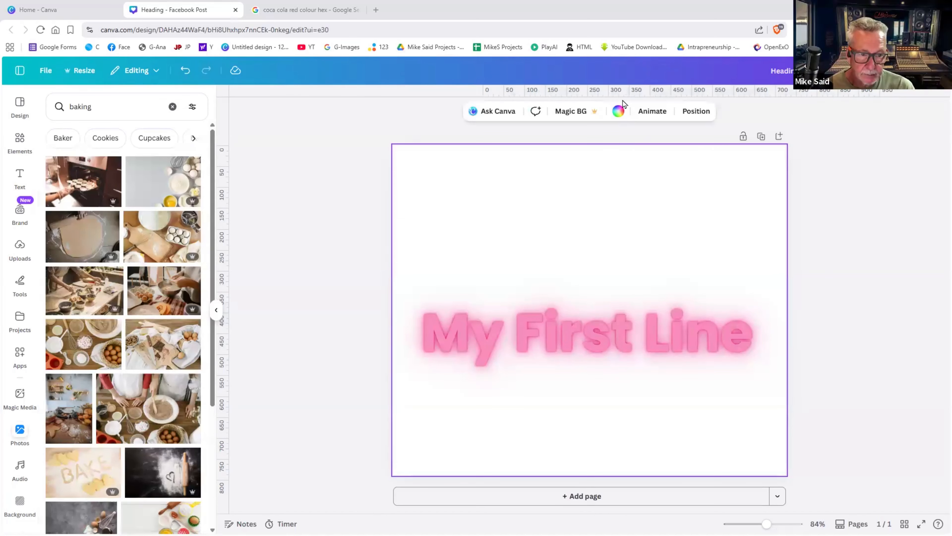
left_click(619, 111)
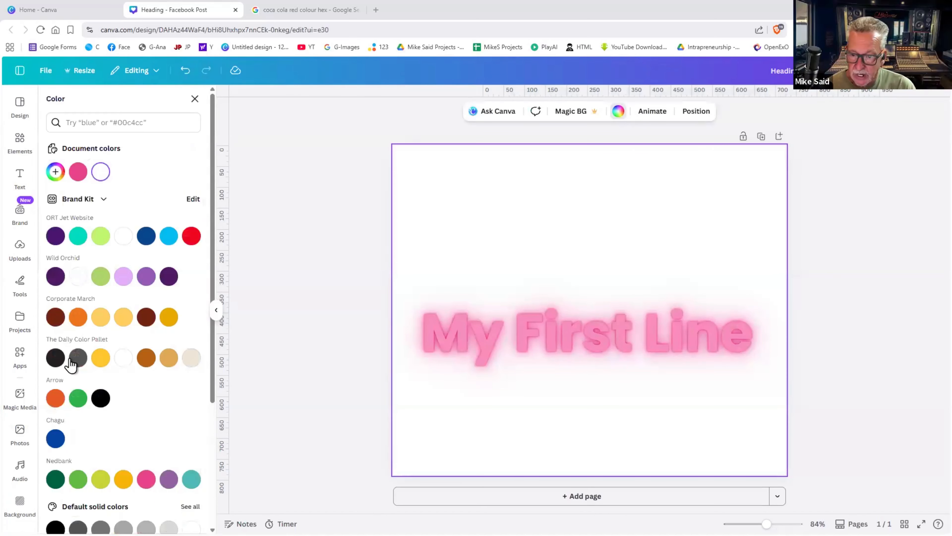
- Make the page background black and move the heading higher
left_click(56, 528)
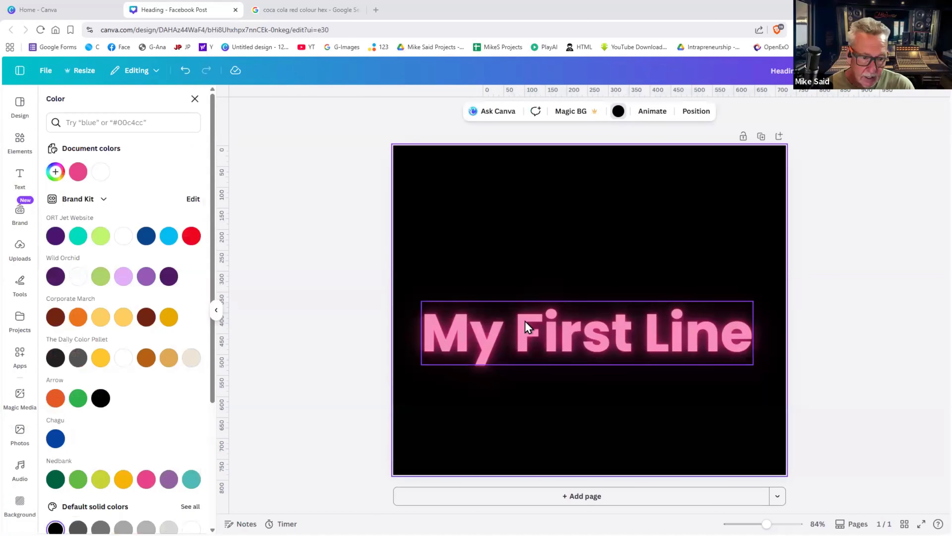
left_click_drag(527, 328, 530, 301)
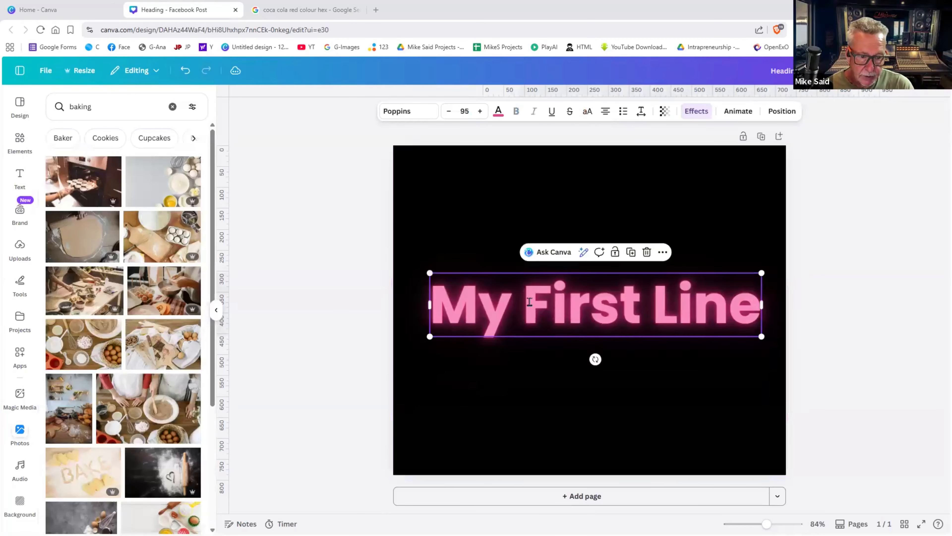
double_click(558, 301)
left_click(665, 378)
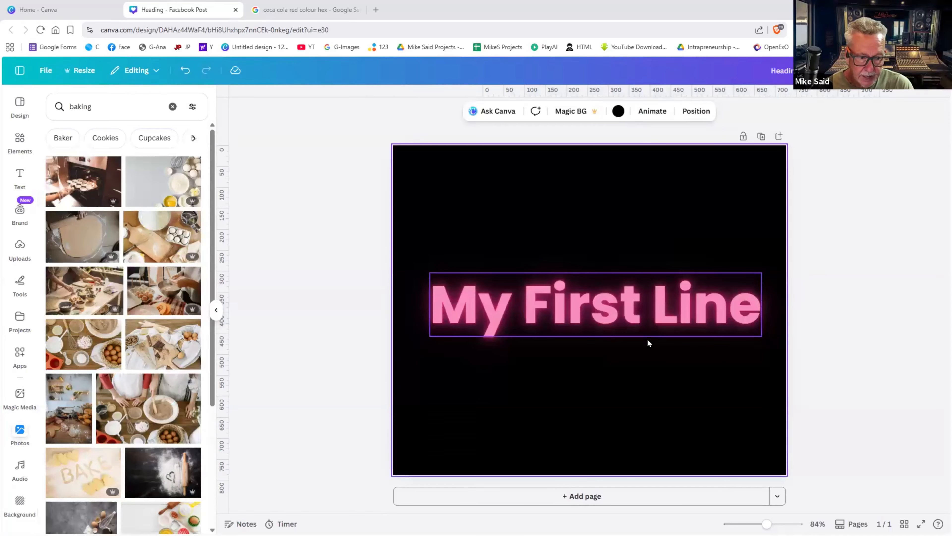
- Switch the heading to the uploaded Amithen Regular font at size 106
left_click(646, 339)
left_click(411, 113)
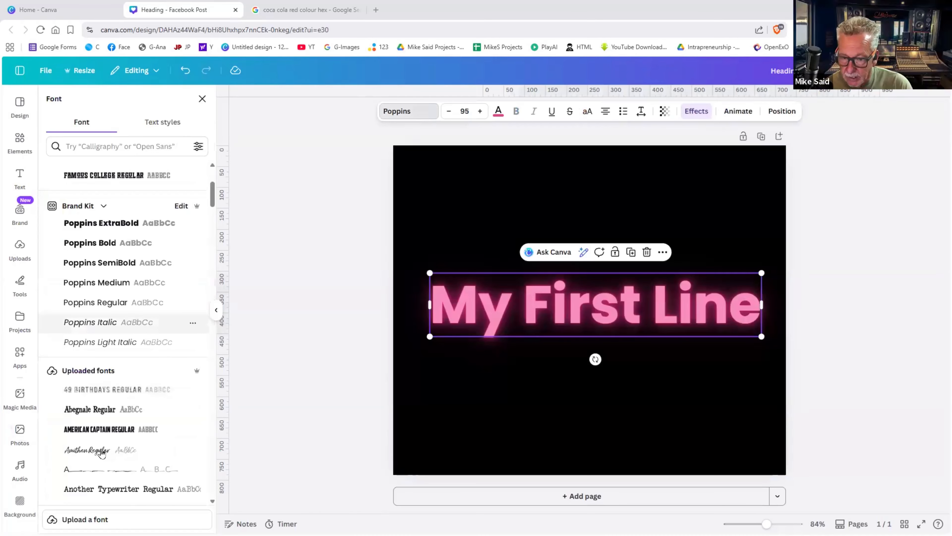
left_click(101, 452)
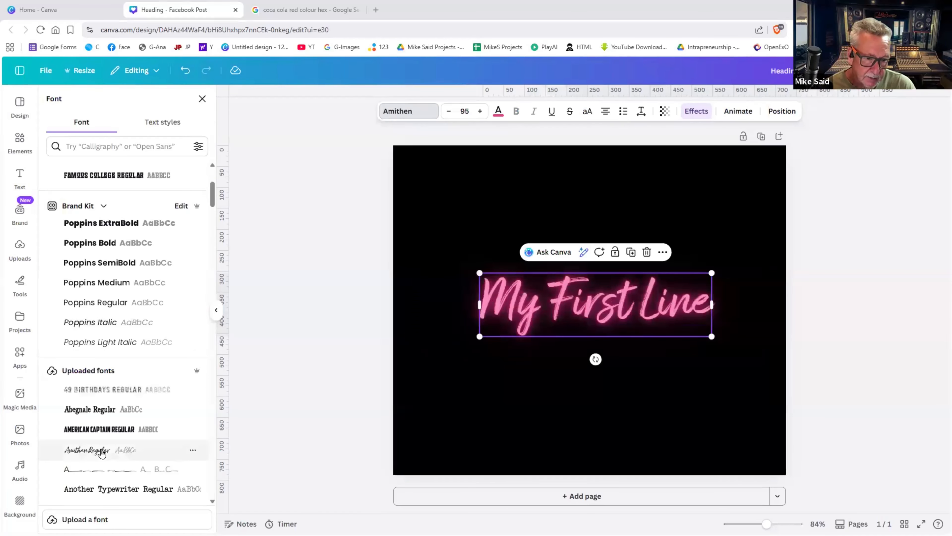
left_click(644, 314)
- Enlarge the heading to size 98.5, rotate it about -15° and move it to the upper left
left_click(696, 335)
left_click_drag(710, 335, 641, 329)
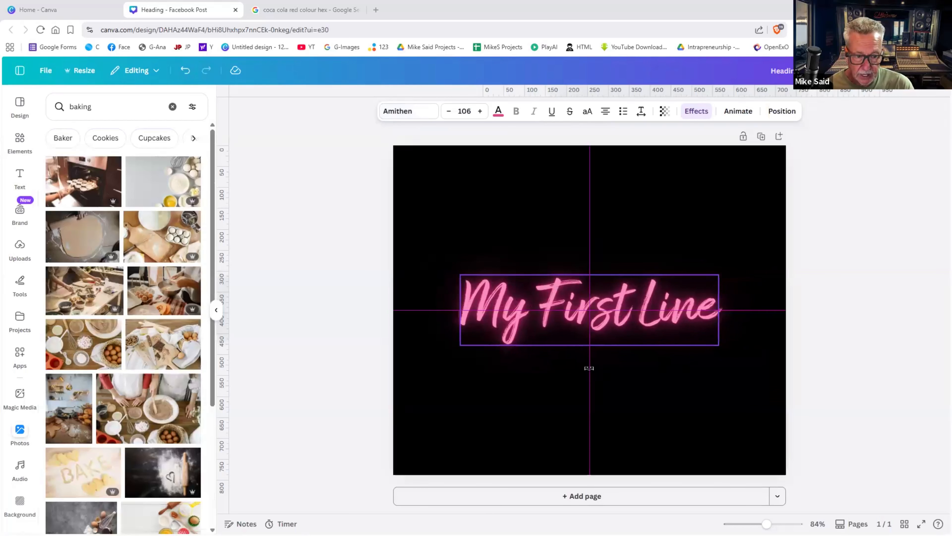
left_click_drag(589, 368, 606, 365)
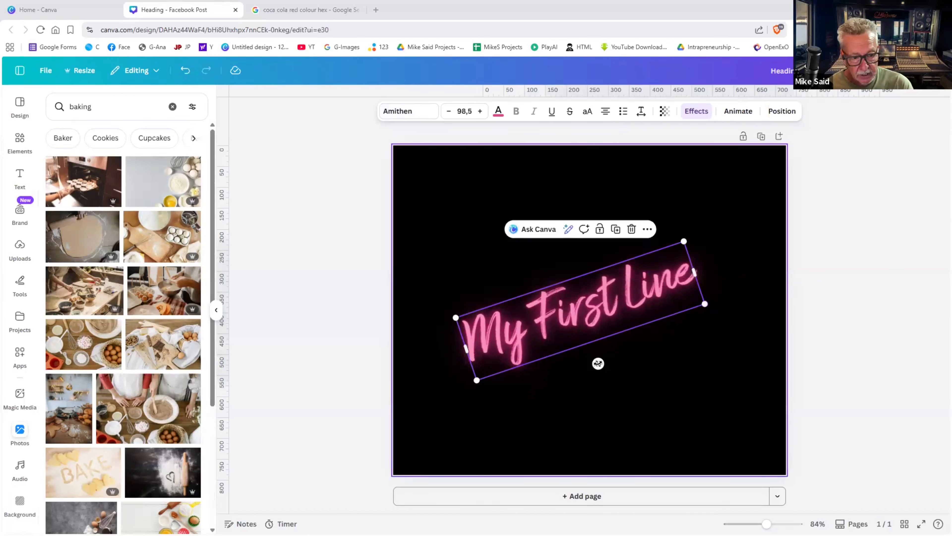
mouse_move(607, 365)
left_mouse_down()
mouse_move(575, 368)
mouse_move(597, 359)
left_mouse_up()
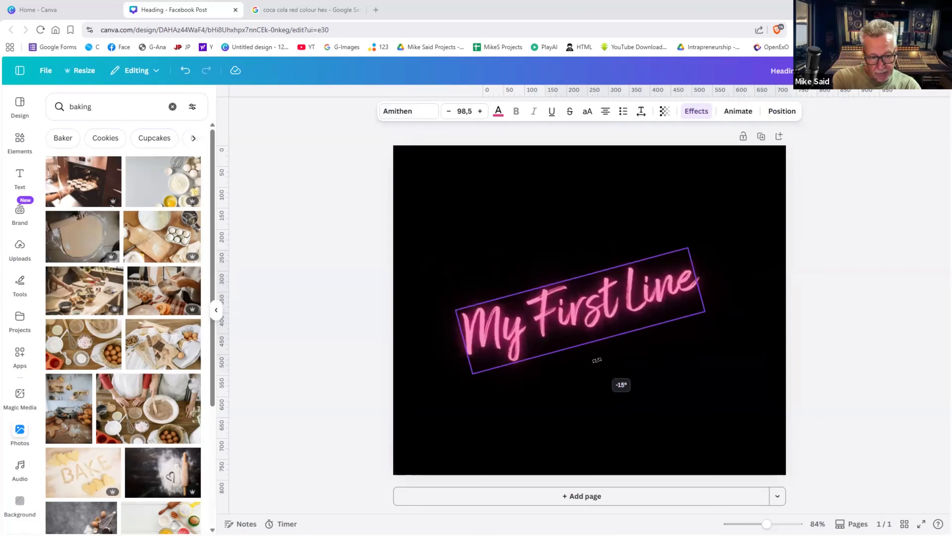
left_click_drag(572, 301, 525, 219)
left_click(693, 299)
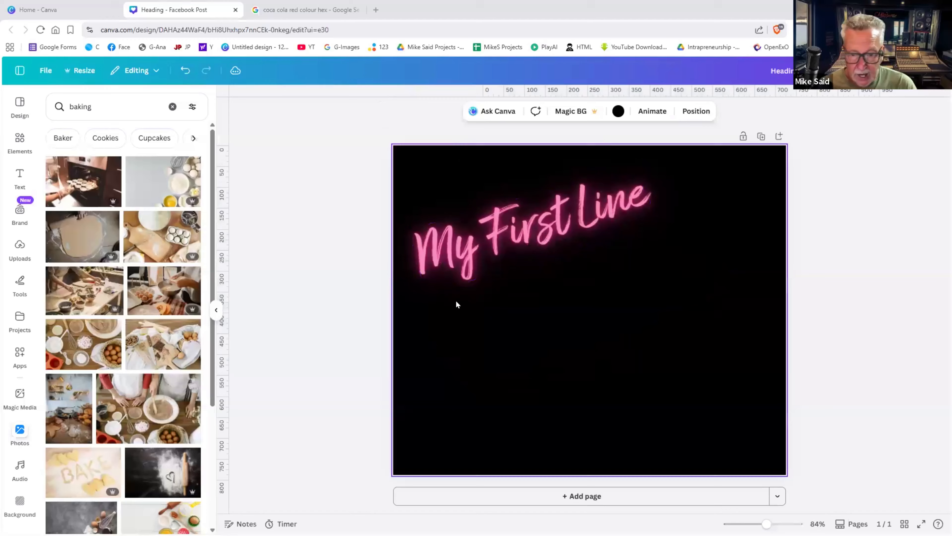
left_click(497, 244)
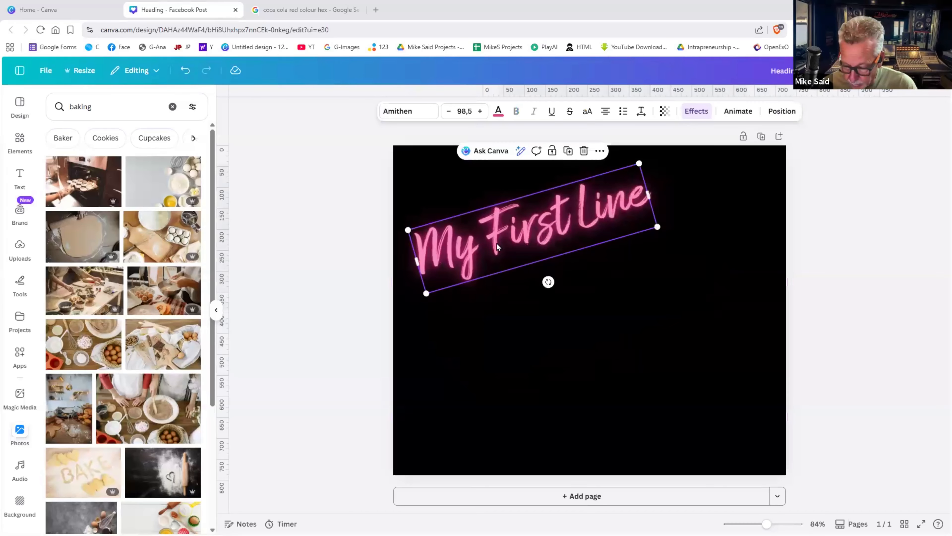
- Duplicate the heading and set the copy's font size to 42
key("ctrl+d")
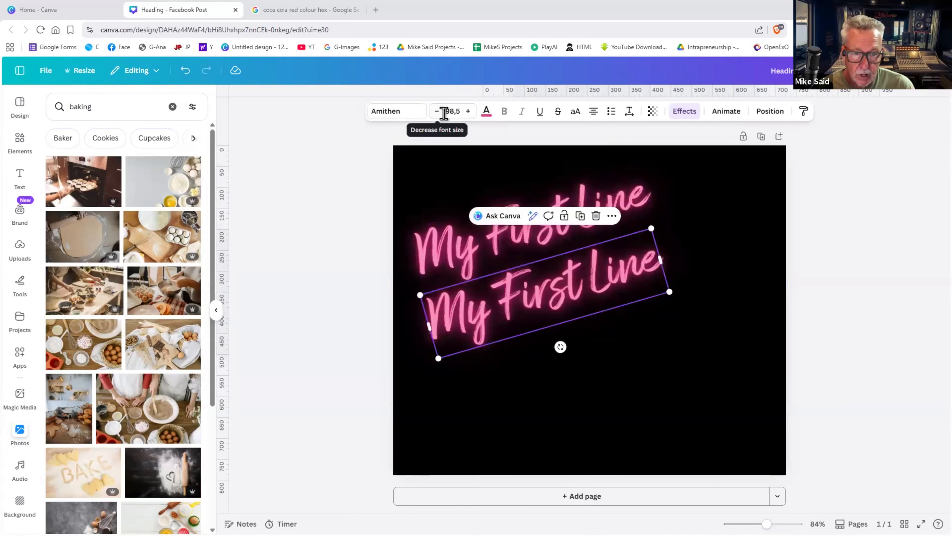
left_click(437, 112)
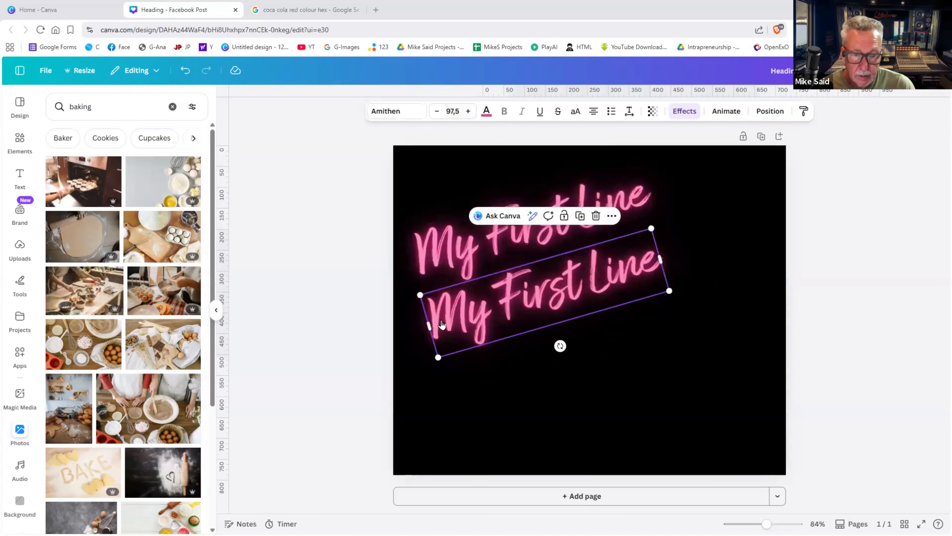
left_click(438, 373)
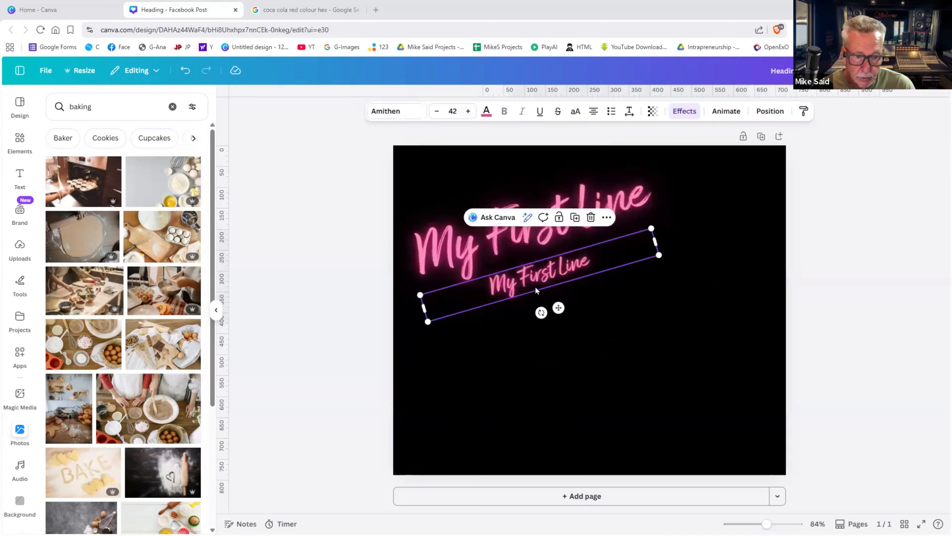
- Replace the copy's text with 'Dear Diary / This is my first entry' and enlarge it to size 49
double_click(535, 287)
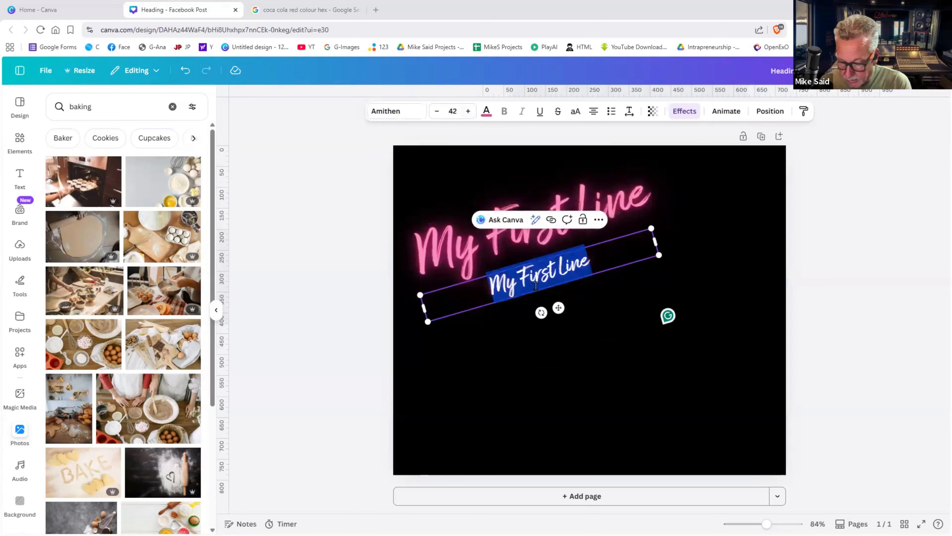
type("Dear Di")
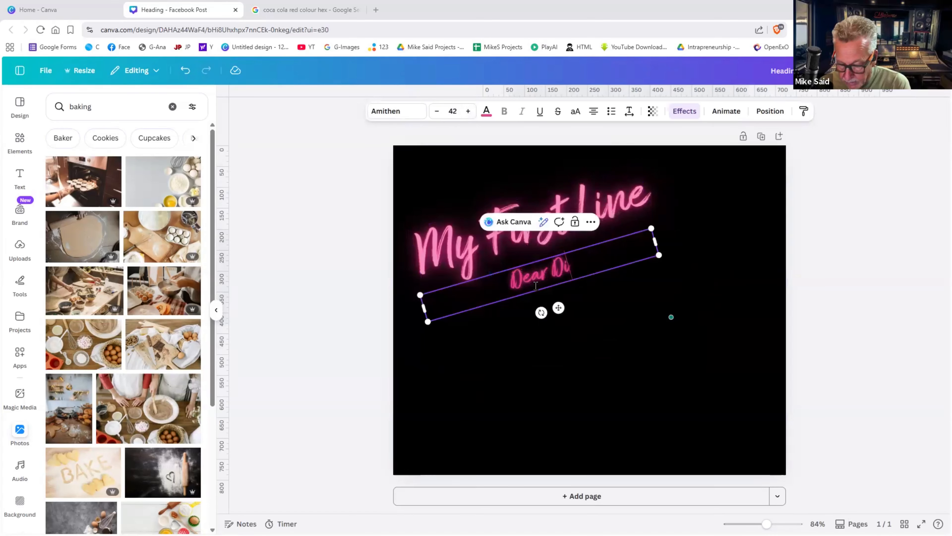
type("ary")
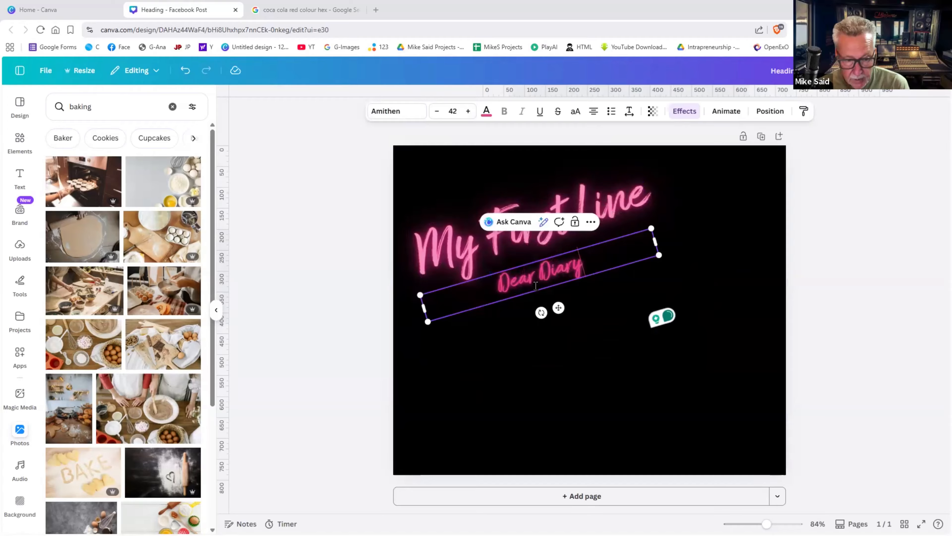
key("Return")
type("This")
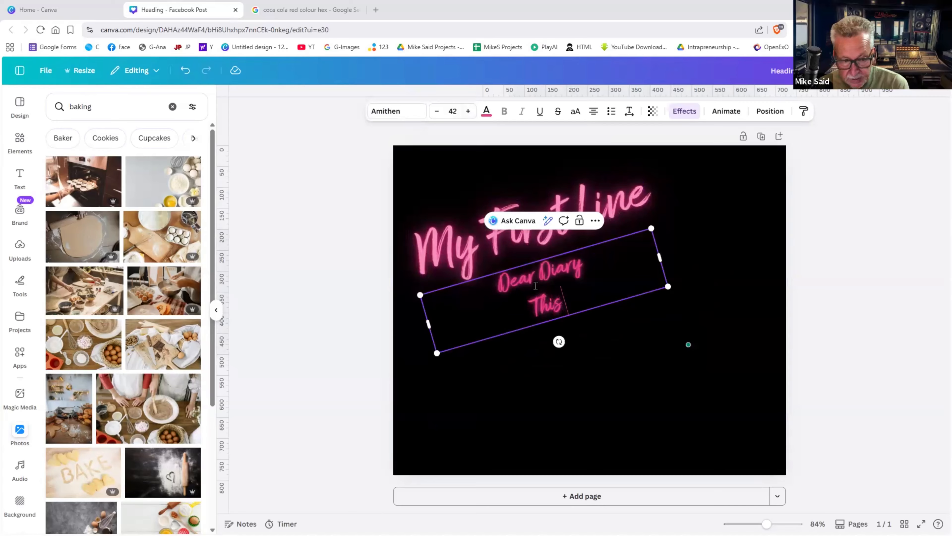
type(" is my fir")
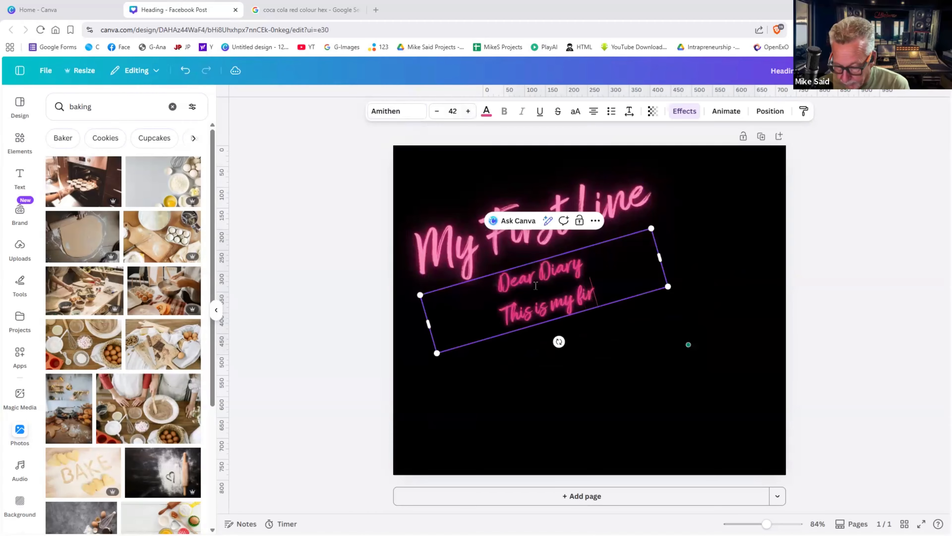
type("st en")
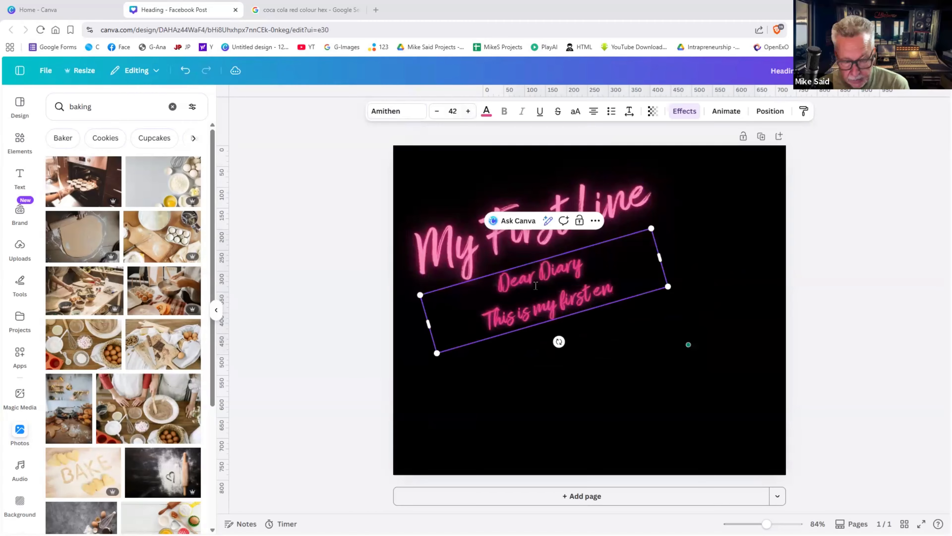
type("ytr")
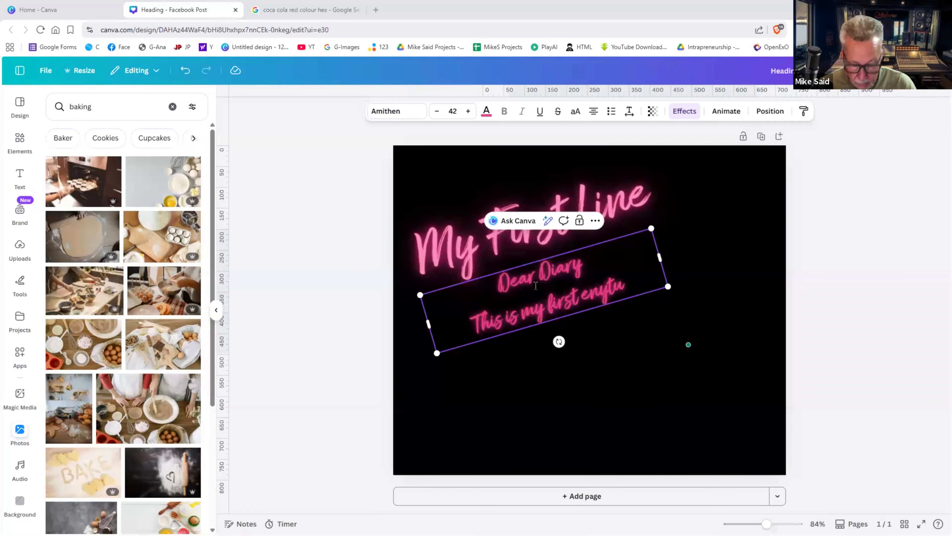
key("BackSpace")
key("BackSpace")
key("BackSpace")
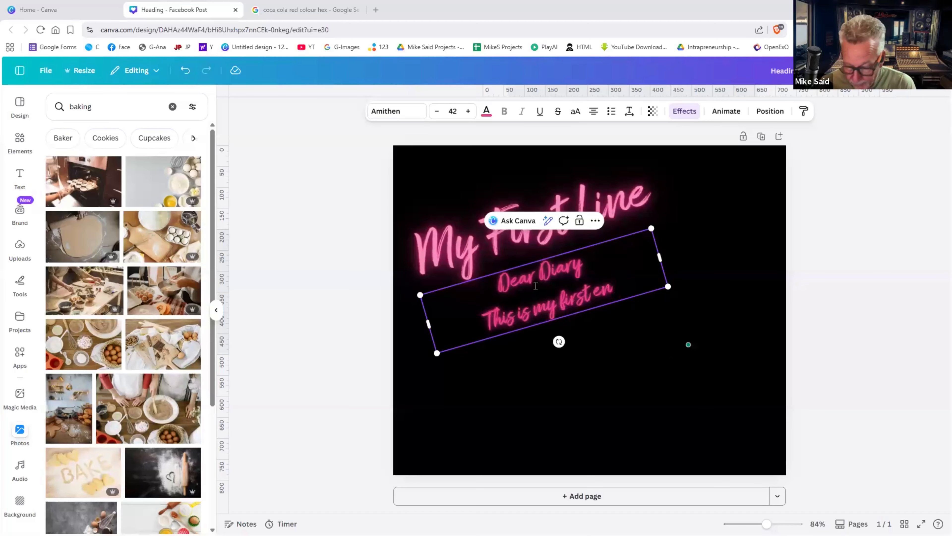
type("try")
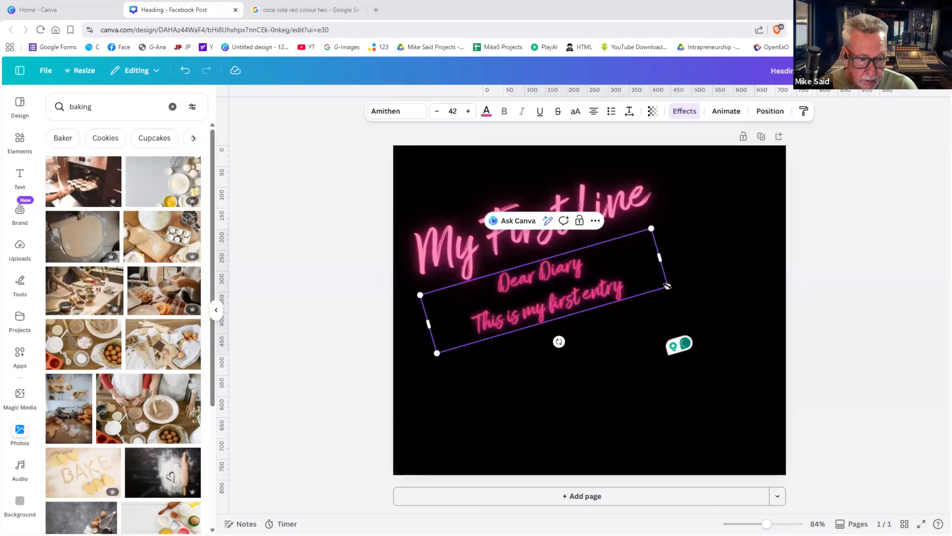
left_click_drag(667, 285, 709, 285)
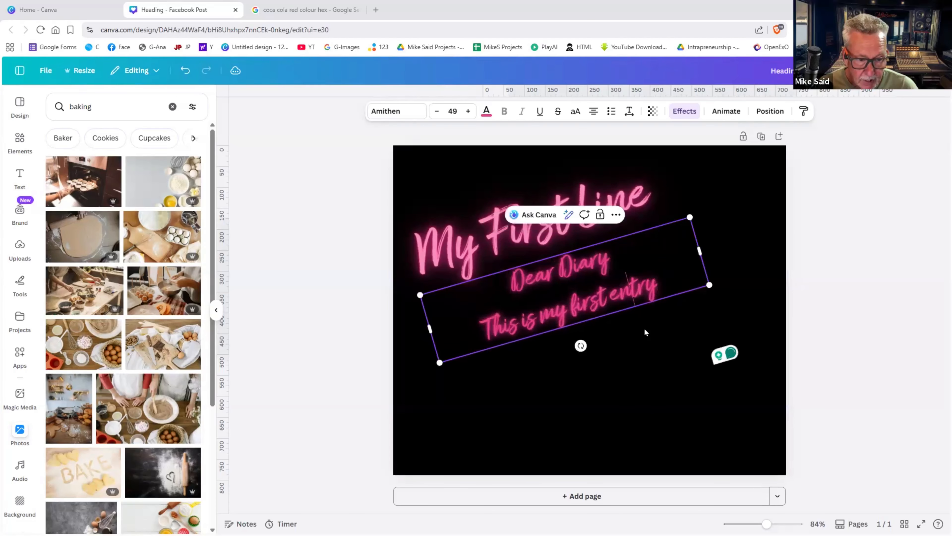
- Move the tilted Dear Diary text block left so it sits beneath My First Line
left_click(637, 333)
left_click(602, 315)
left_click_drag(601, 317, 586, 317)
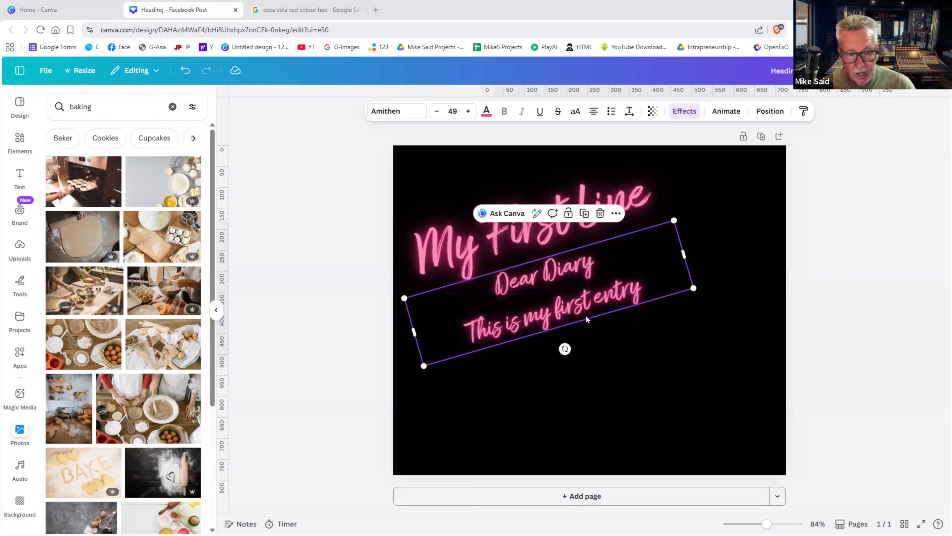
- Tighten the Dear Diary text's line spacing to 1.21
left_click(628, 112)
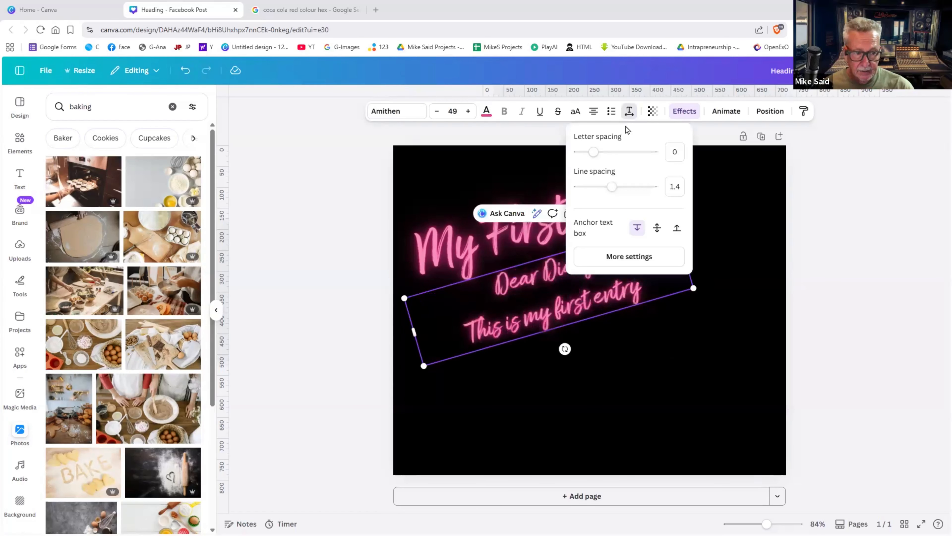
mouse_move(612, 186)
left_mouse_down()
mouse_move(589, 187)
mouse_move(615, 187)
mouse_move(605, 190)
left_mouse_up()
left_click(765, 214)
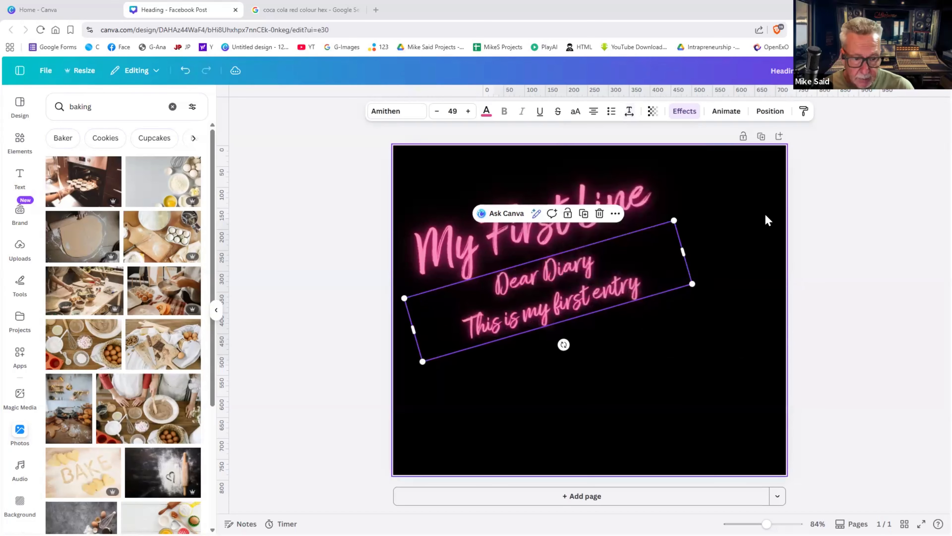
left_click(765, 214)
left_click(616, 269)
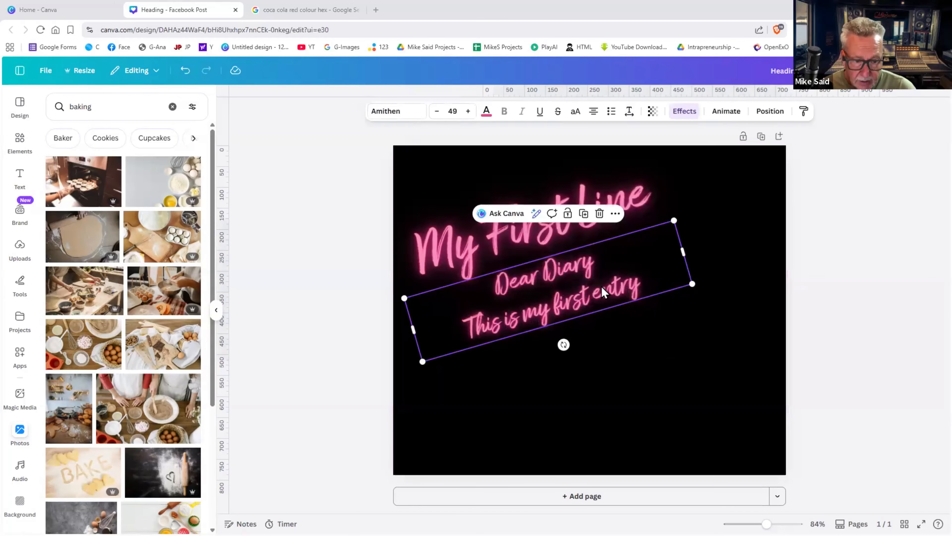
left_click(576, 307)
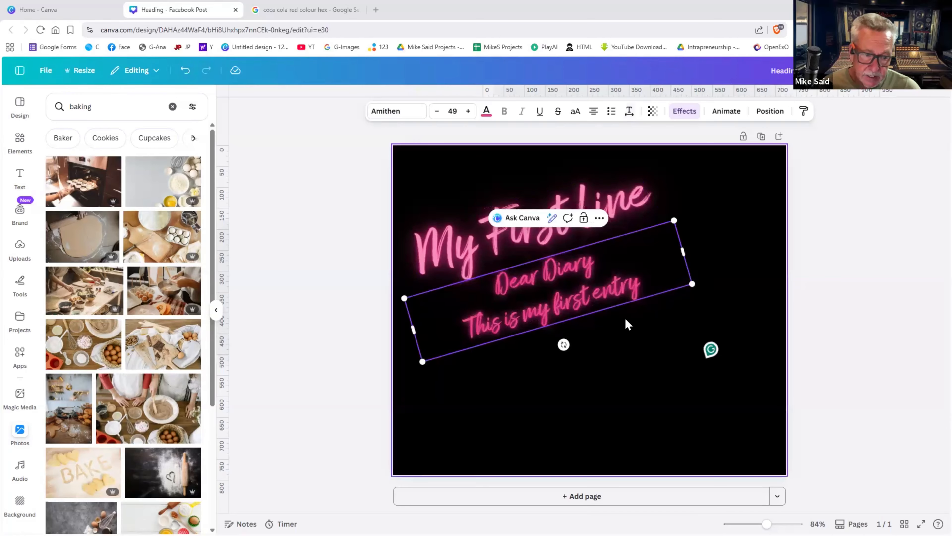
left_click(602, 299)
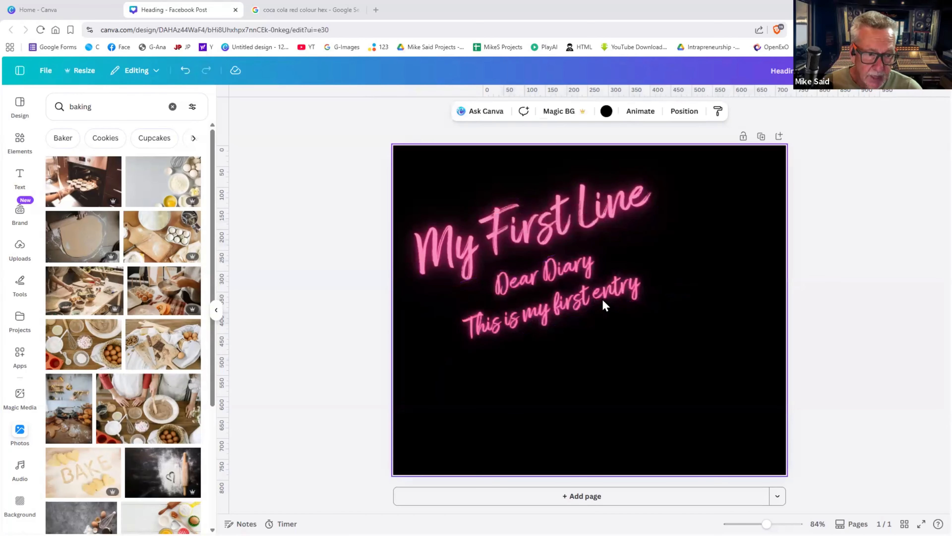
left_click(602, 299)
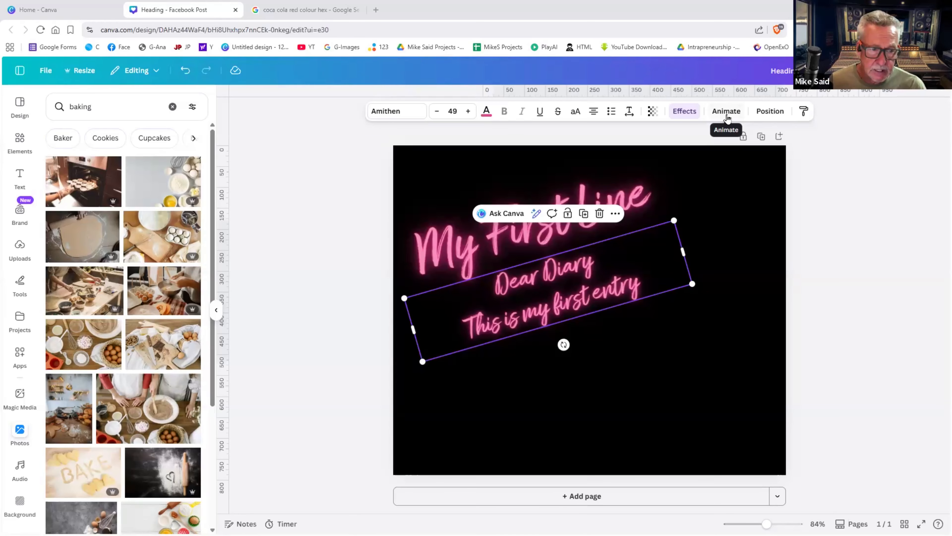
left_click(732, 229)
- Undo back to a blank page, then add a SECOND CHANCE heading enlarged to about 68
key("ctrl+z")
key("ctrl+z")
key("ctrl+z")
key("ctrl+z")
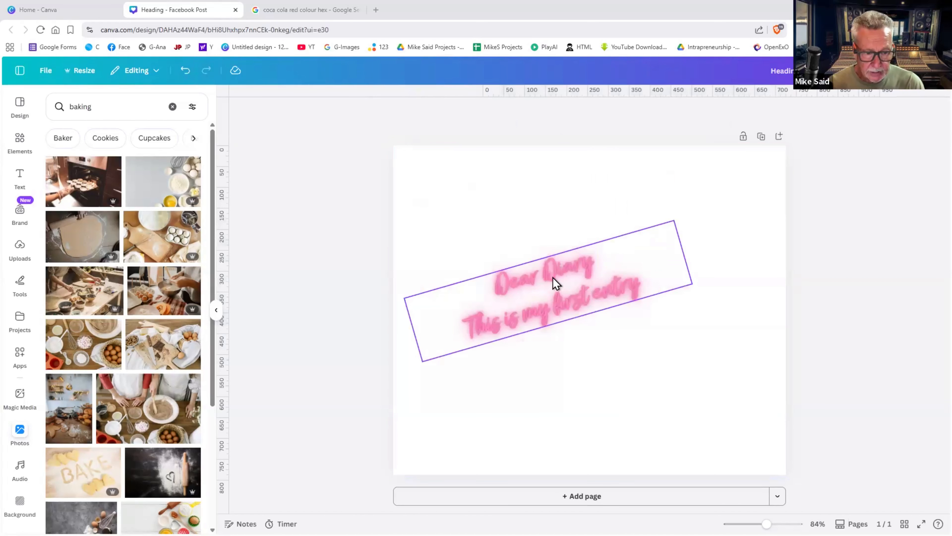
left_click(20, 175)
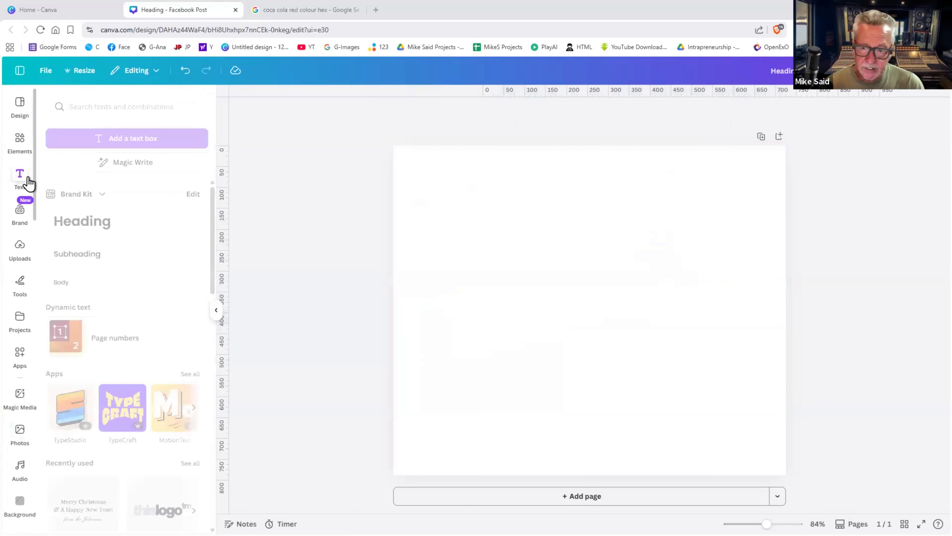
left_click(91, 233)
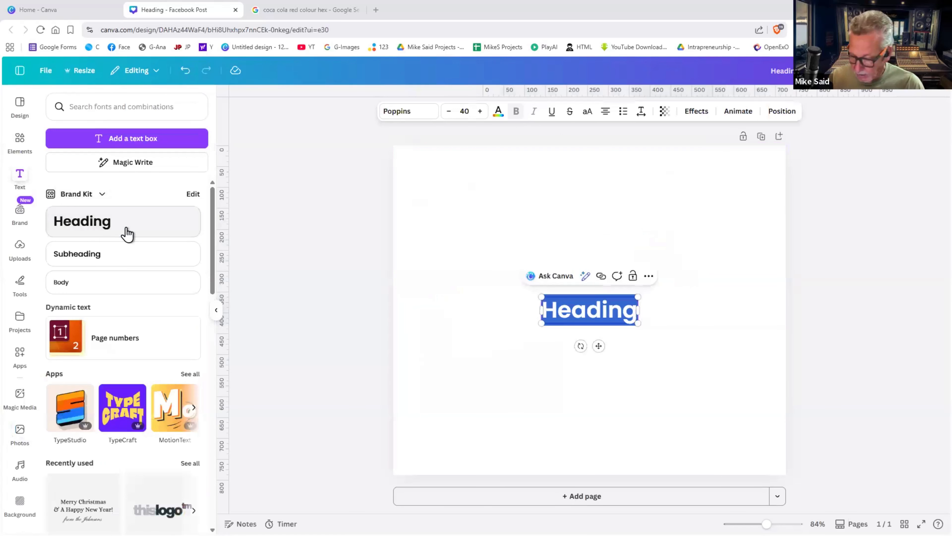
type("SECON")
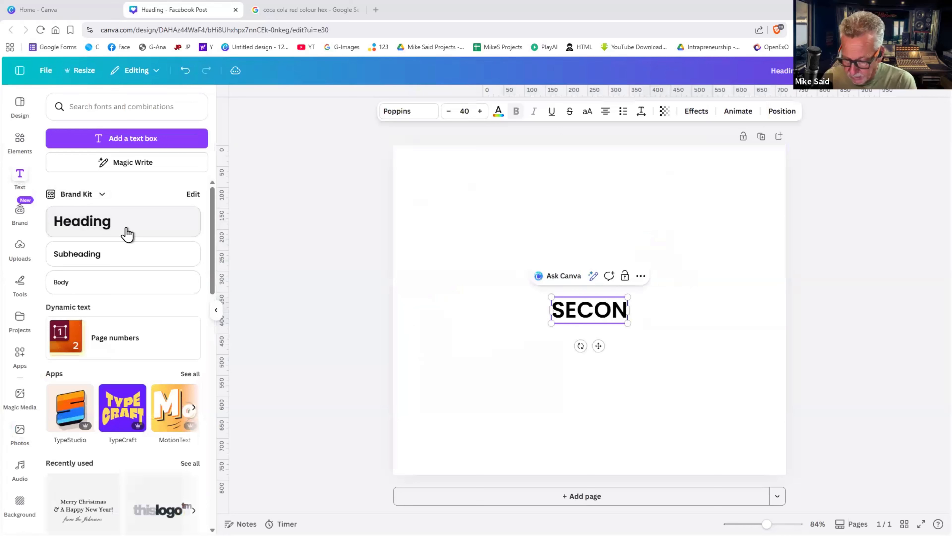
type("D CHANCE")
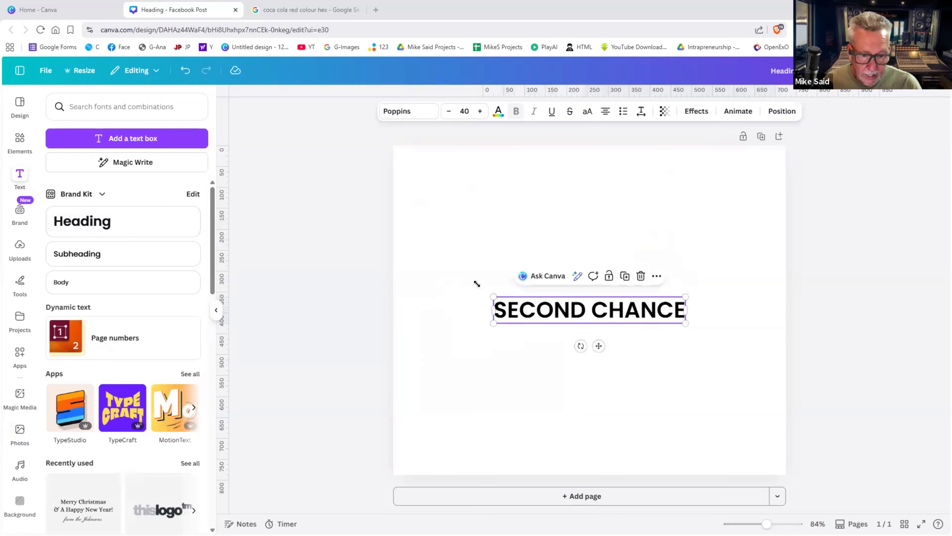
left_click_drag(494, 297, 426, 259)
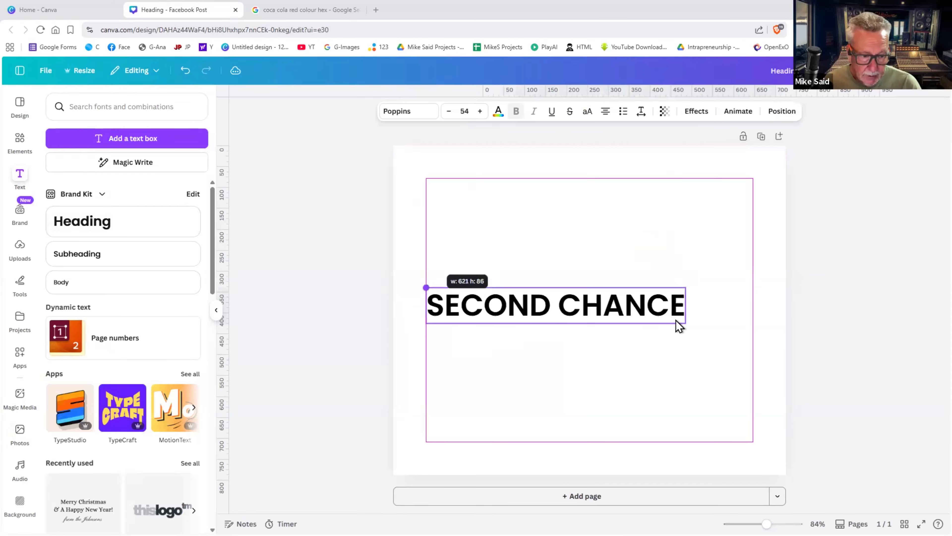
left_click_drag(750, 359, 723, 363)
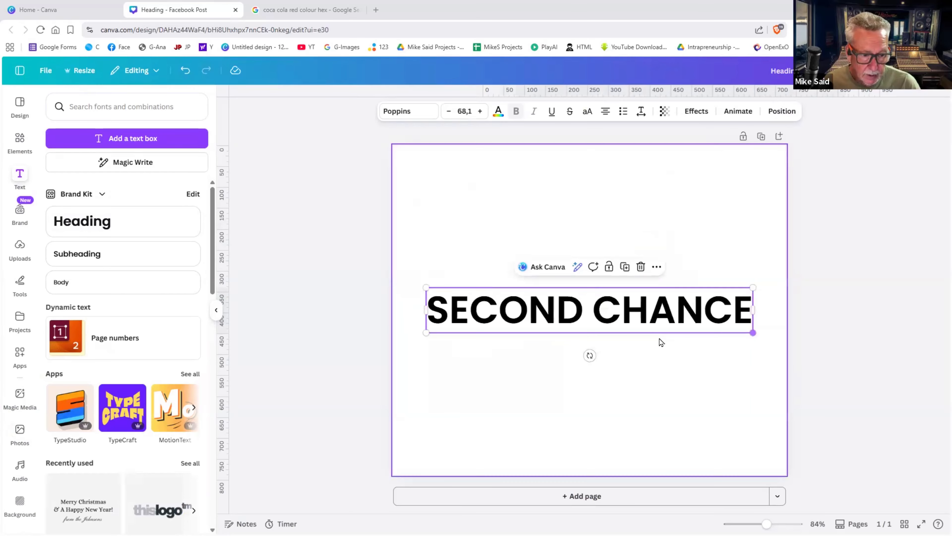
left_click(650, 337)
- Shrink the SECOND CHANCE heading to size 48 and move it up the page
left_click(649, 323)
left_click_drag(649, 324, 646, 226)
left_click_drag(646, 265, 645, 307)
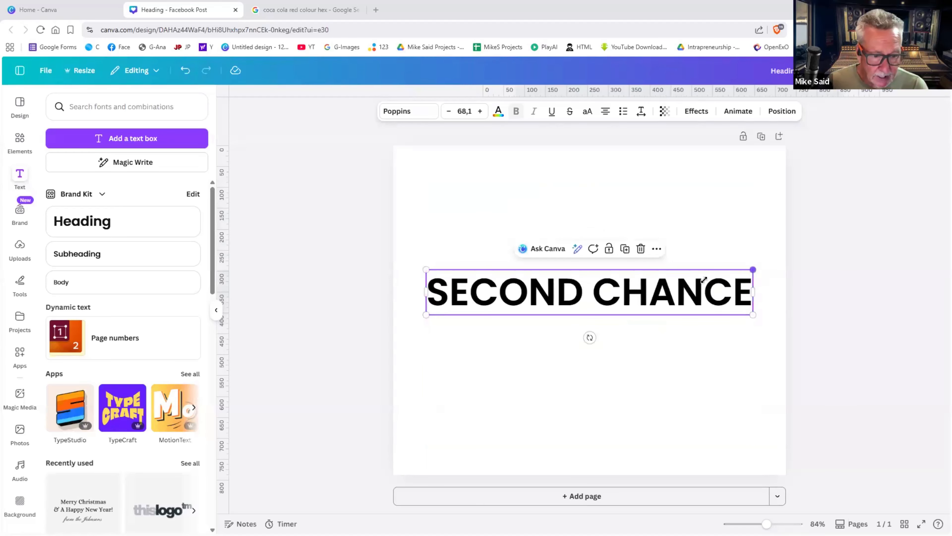
left_click_drag(752, 269, 648, 282)
left_click_drag(601, 309, 659, 258)
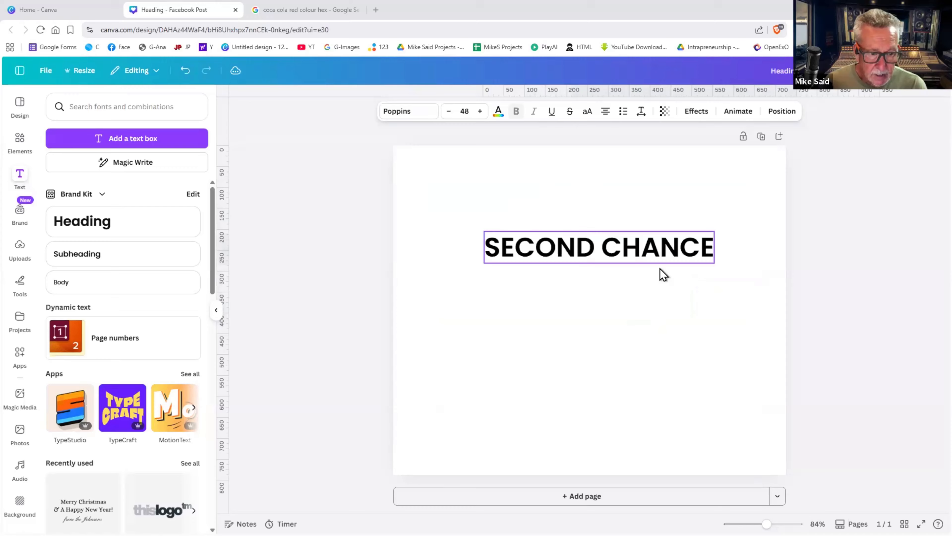
left_click(662, 255)
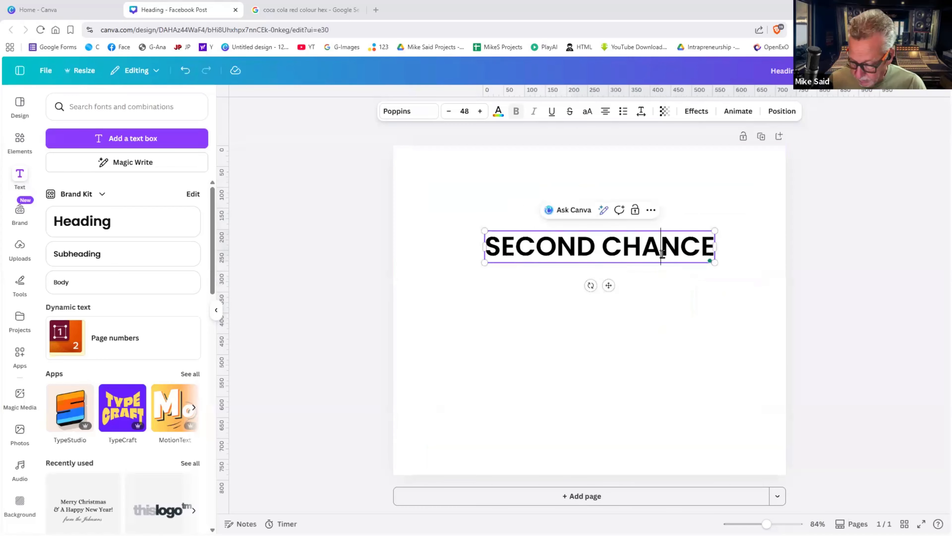
key("Escape")
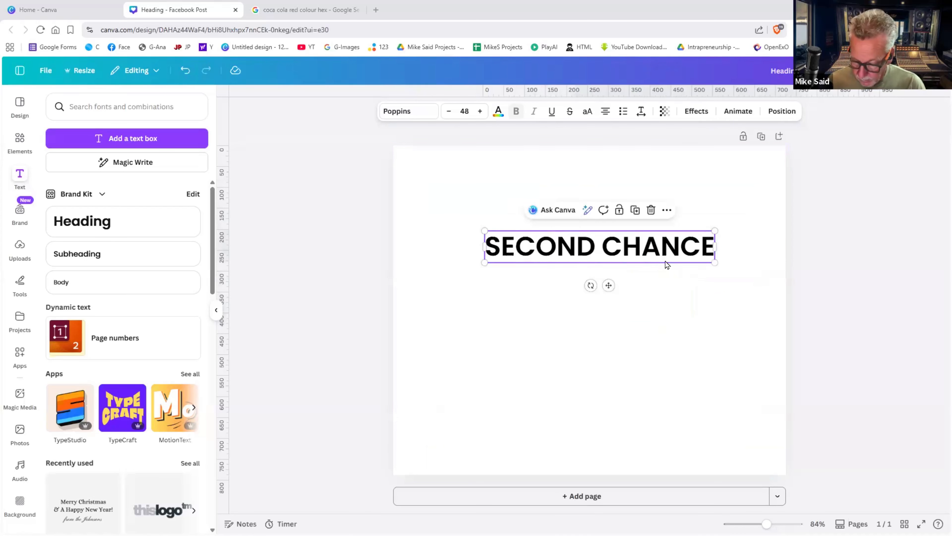
- Duplicate SECOND CHANCE into several copies and spread them down the page
key("ctrl+d")
key("ctrl+d")
key("ctrl+d")
key("ctrl+d")
key("ctrl+d")
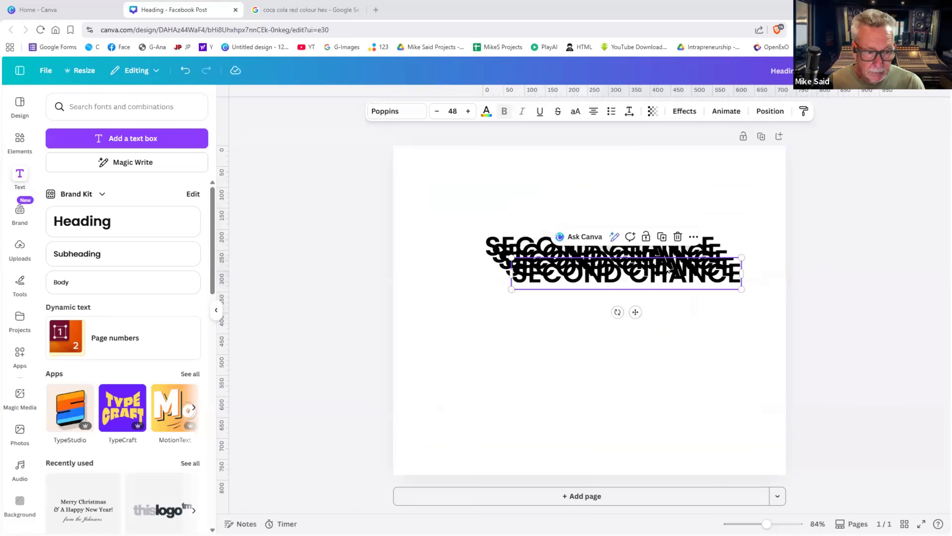
left_click_drag(660, 325, 655, 358)
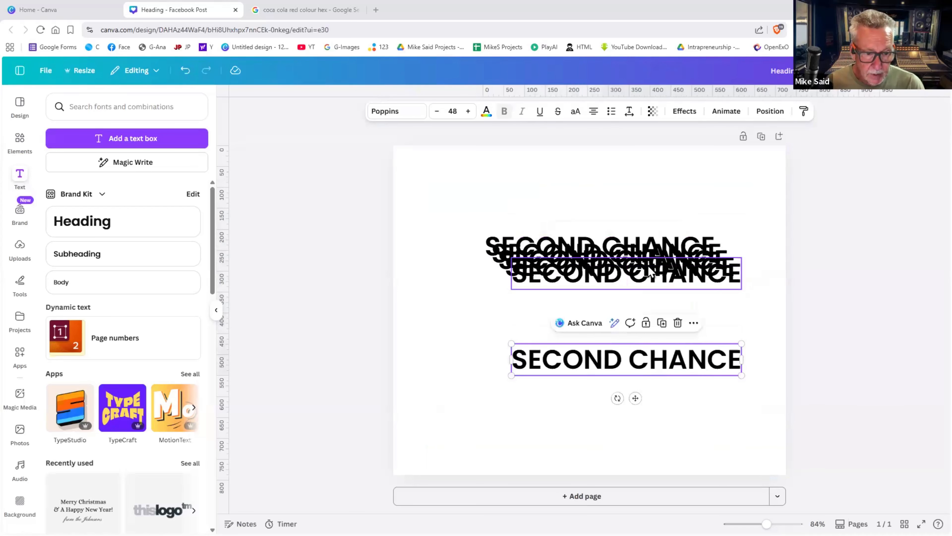
left_click_drag(653, 273, 646, 325)
left_click_drag(651, 268, 648, 298)
left_click_drag(702, 266, 716, 199)
left_click_drag(642, 229, 702, 202)
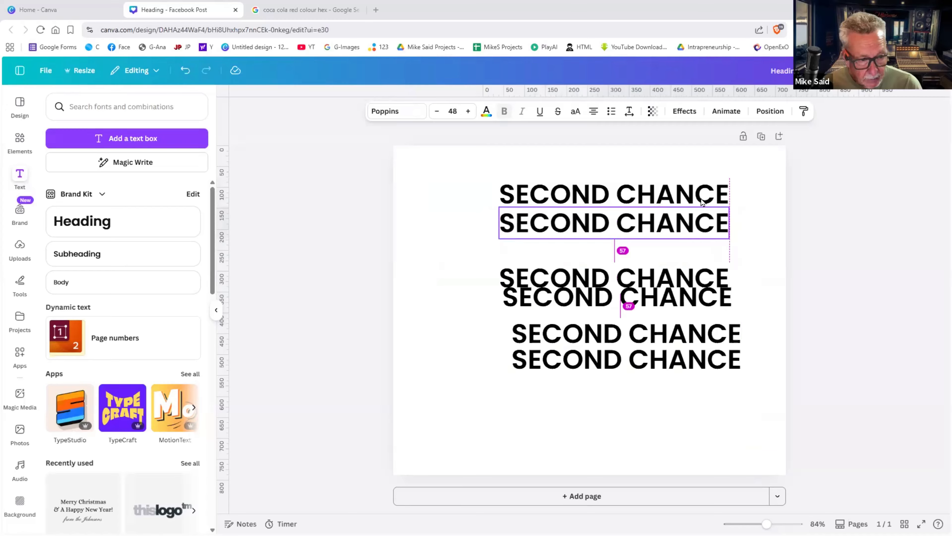
left_click_drag(653, 229, 666, 252)
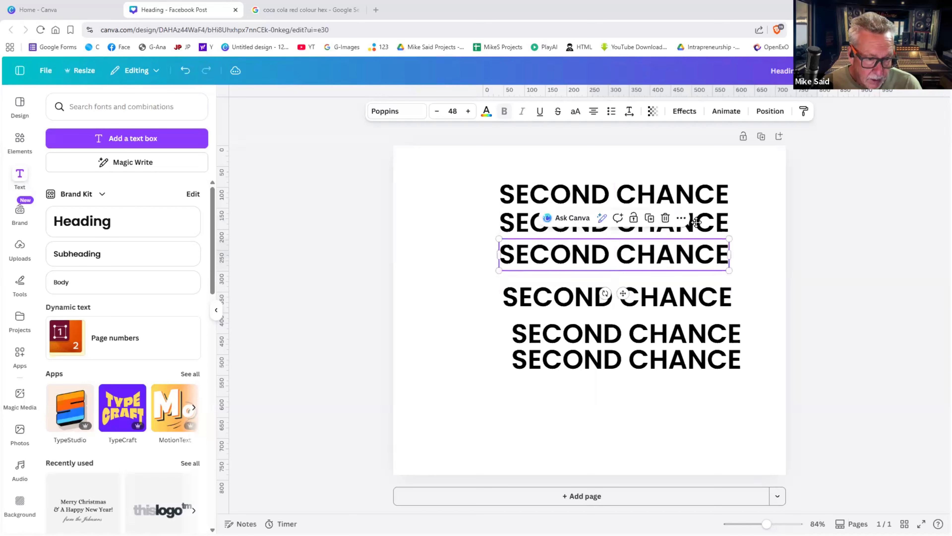
left_click_drag(695, 219, 696, 223)
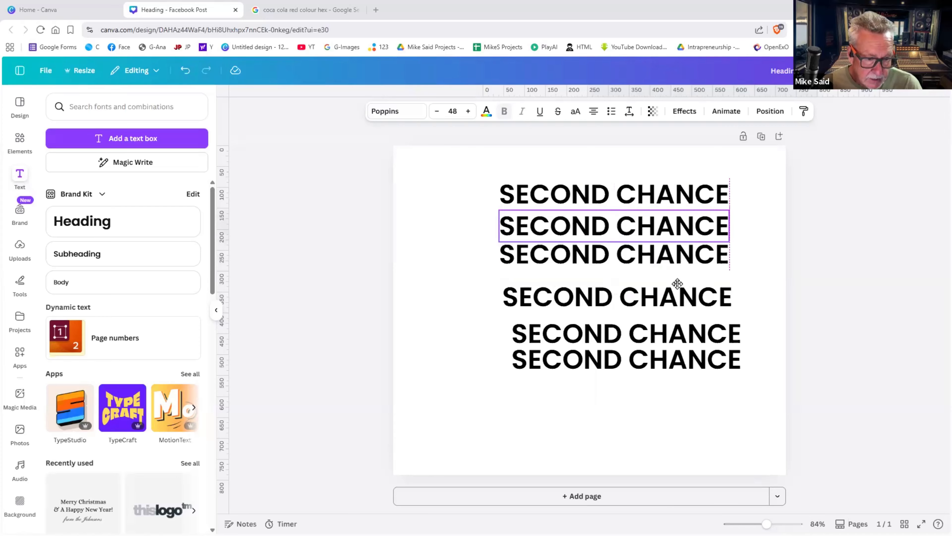
left_click_drag(676, 279, 673, 269)
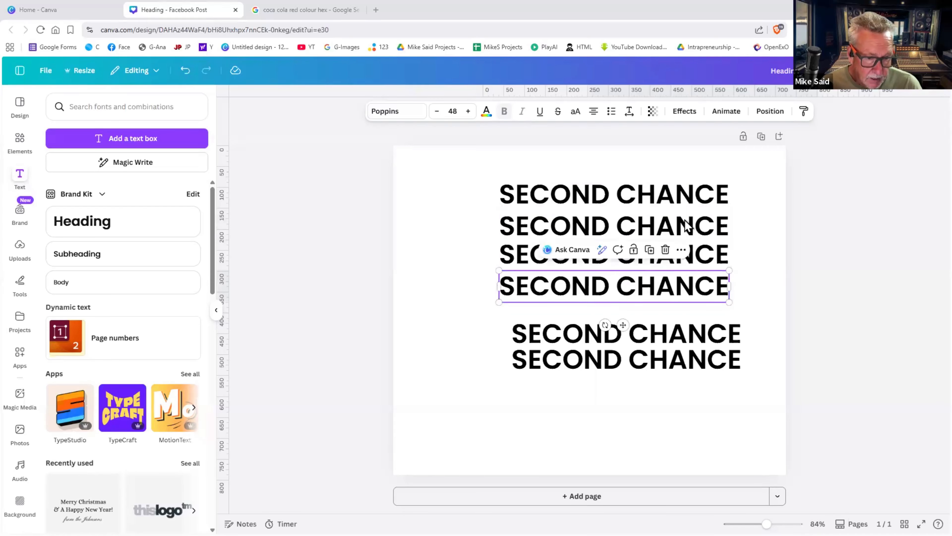
left_click_drag(683, 220, 682, 233)
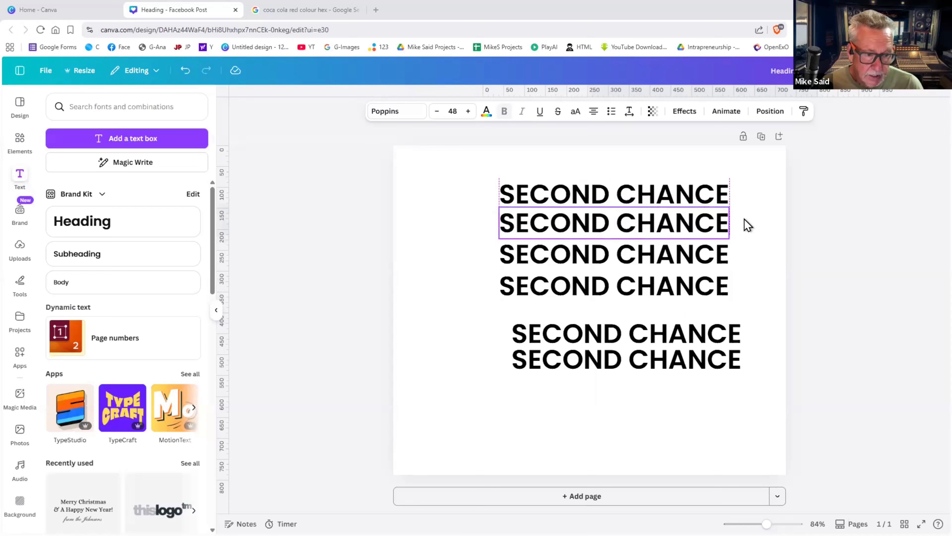
- Move the five lower copies down together and centre the top line horizontally
left_click(755, 217)
left_click_drag(755, 215, 669, 356)
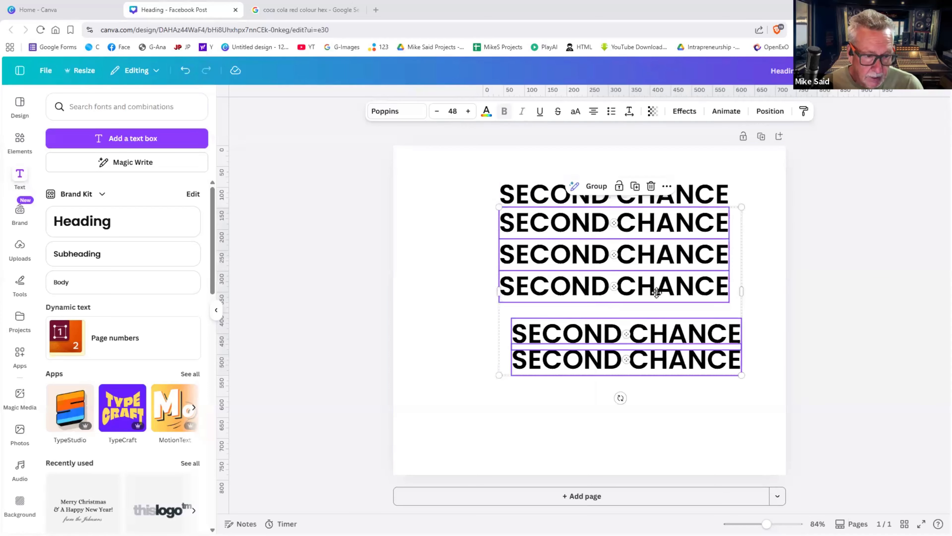
left_click_drag(662, 221, 656, 338)
left_click_drag(612, 196, 662, 215)
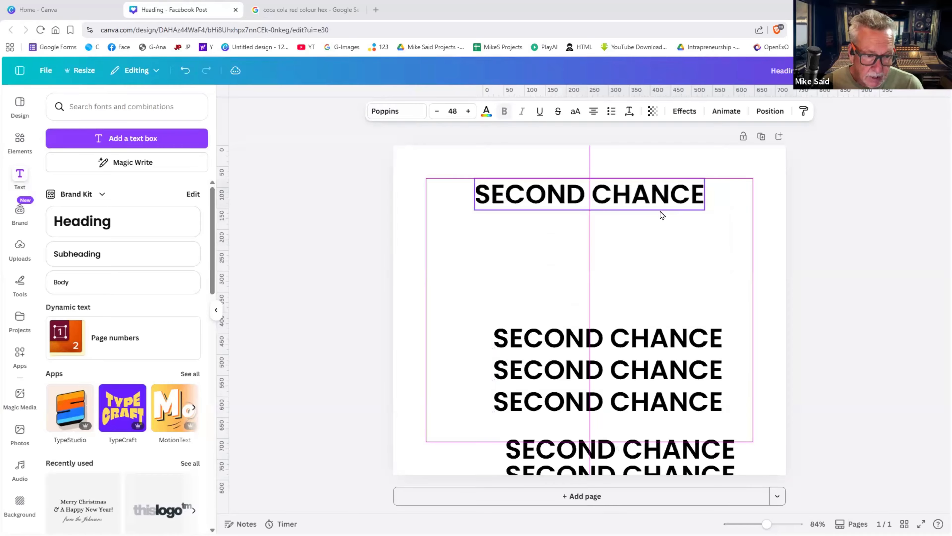
left_click(771, 236)
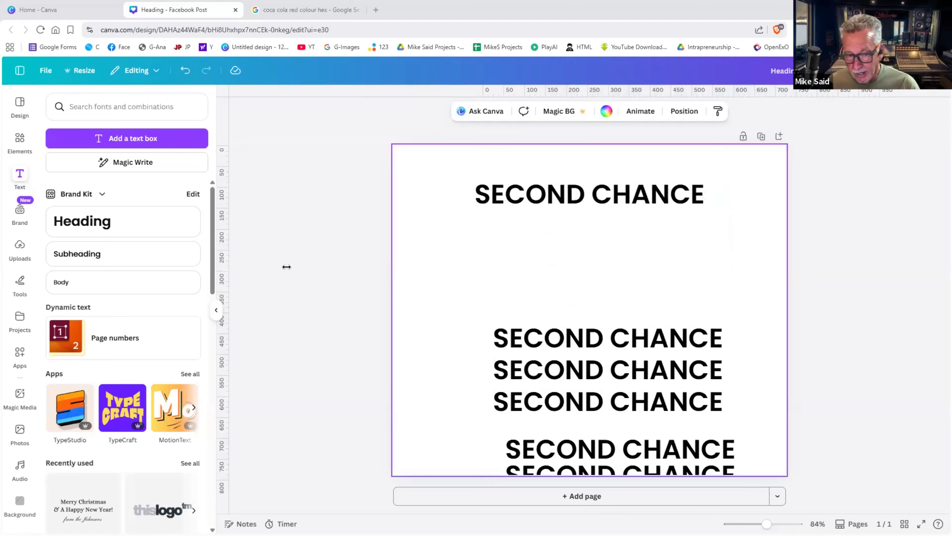
- Place a vertical guide and stack the copies one under another along it
left_click_drag(438, 268, 473, 269)
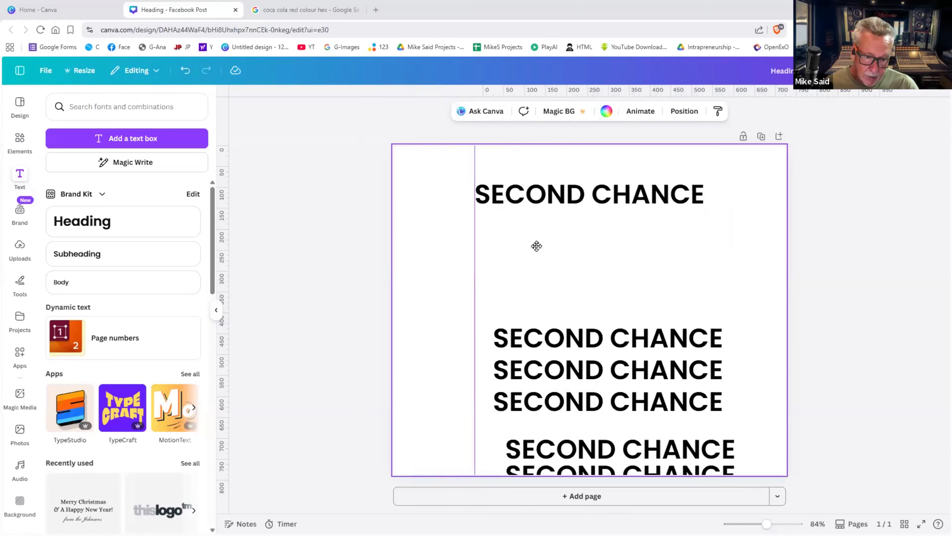
left_click_drag(554, 330, 536, 216)
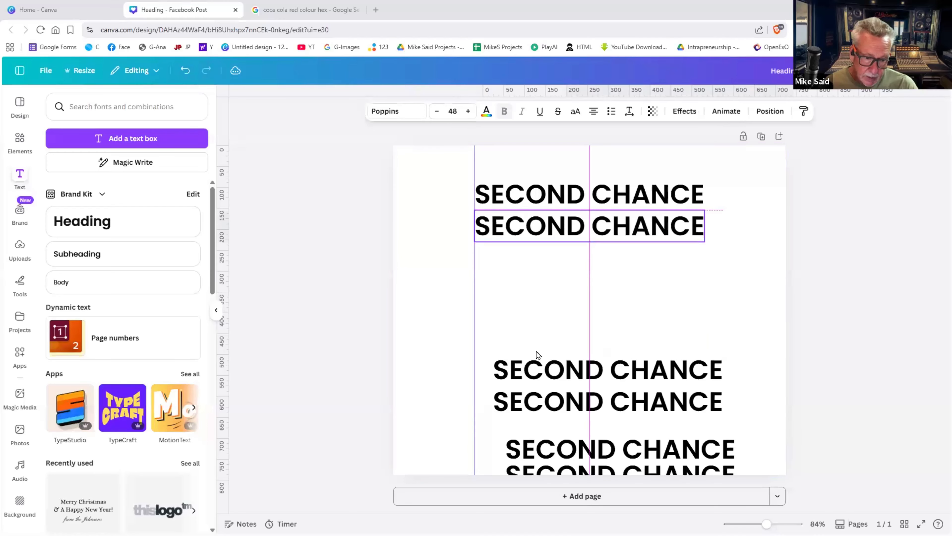
left_click_drag(533, 362, 522, 274)
left_click_drag(570, 399, 549, 290)
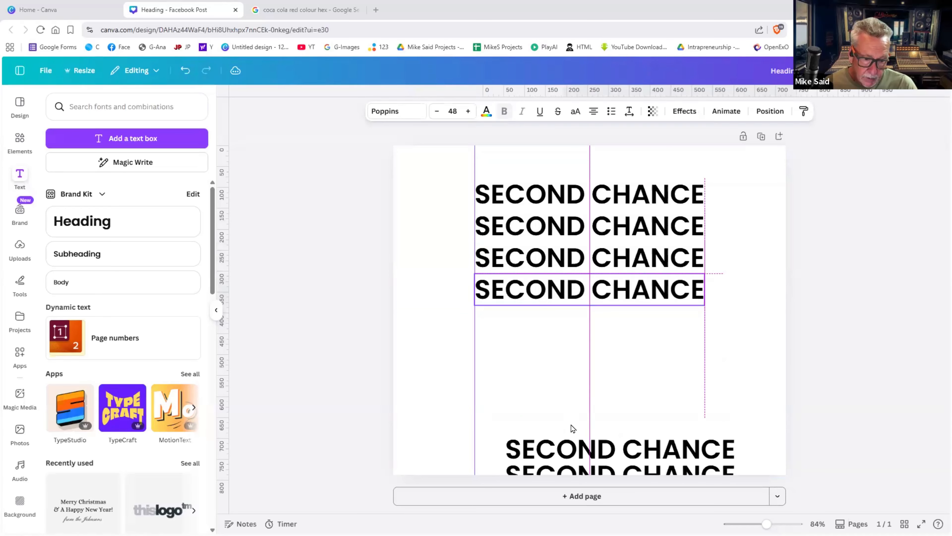
left_click_drag(576, 446, 546, 316)
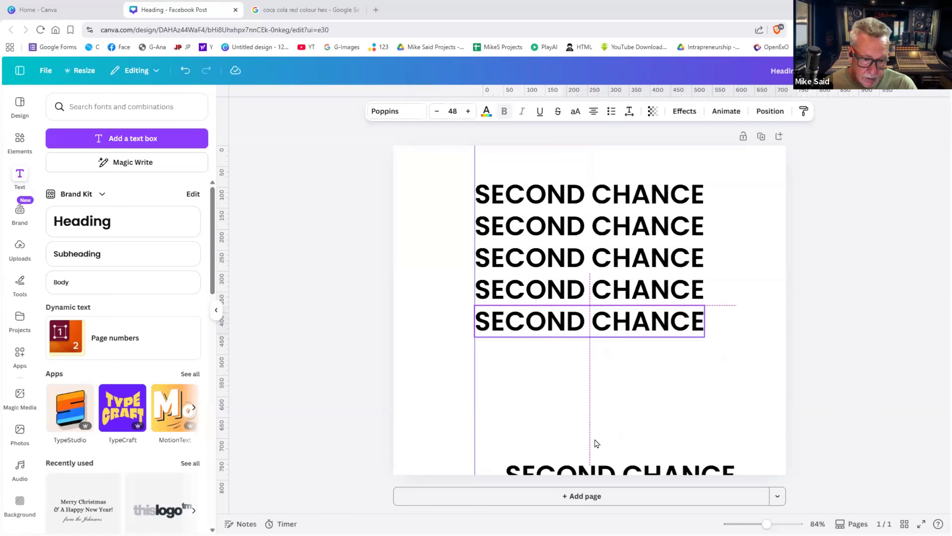
left_click_drag(604, 465, 573, 341)
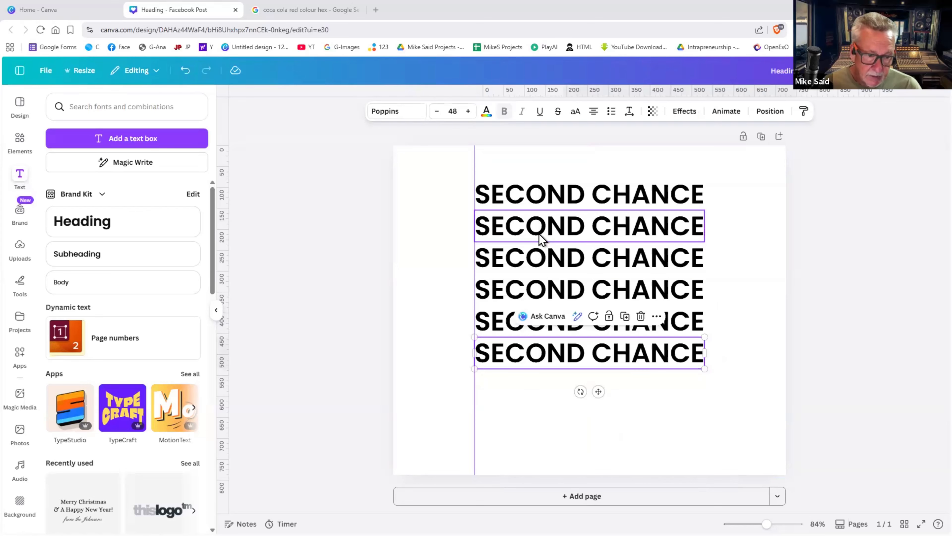
double_click(540, 232)
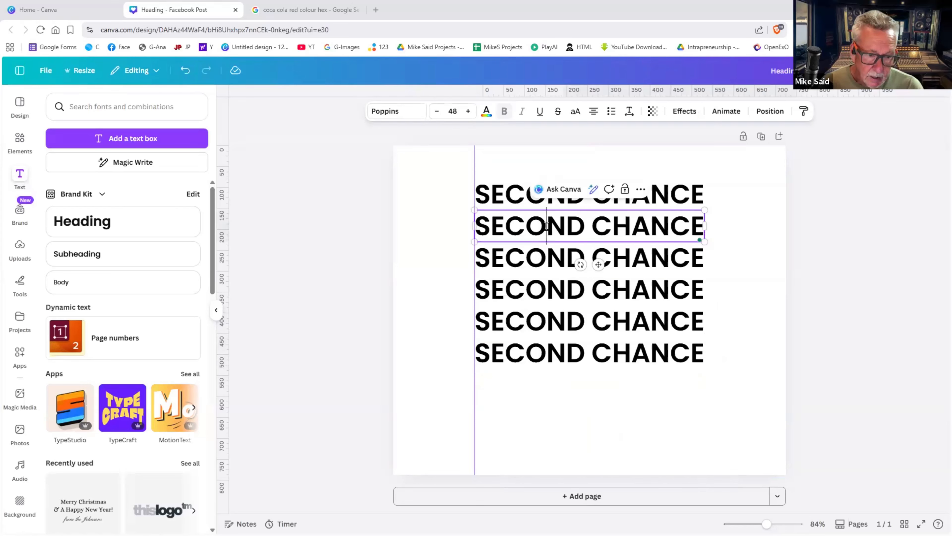
left_click_drag(585, 227, 482, 228)
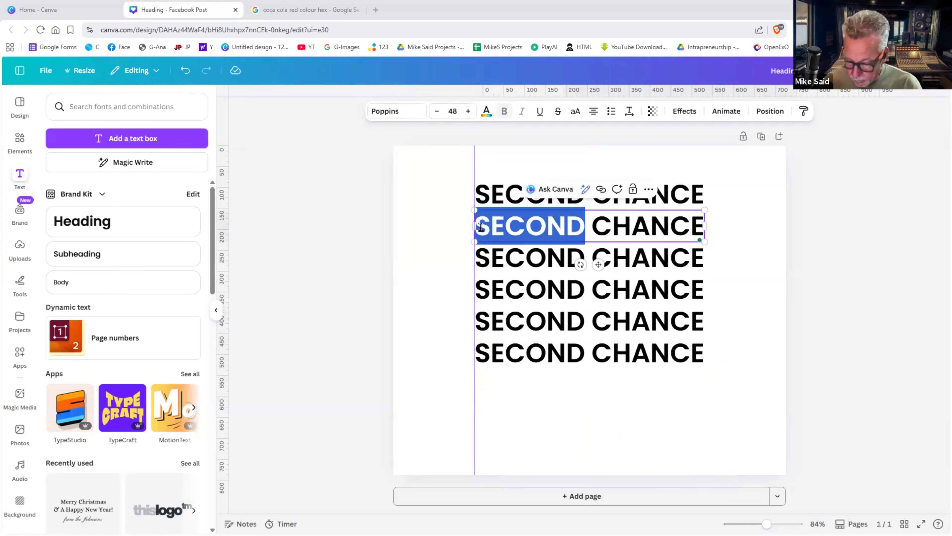
type("THIRD")
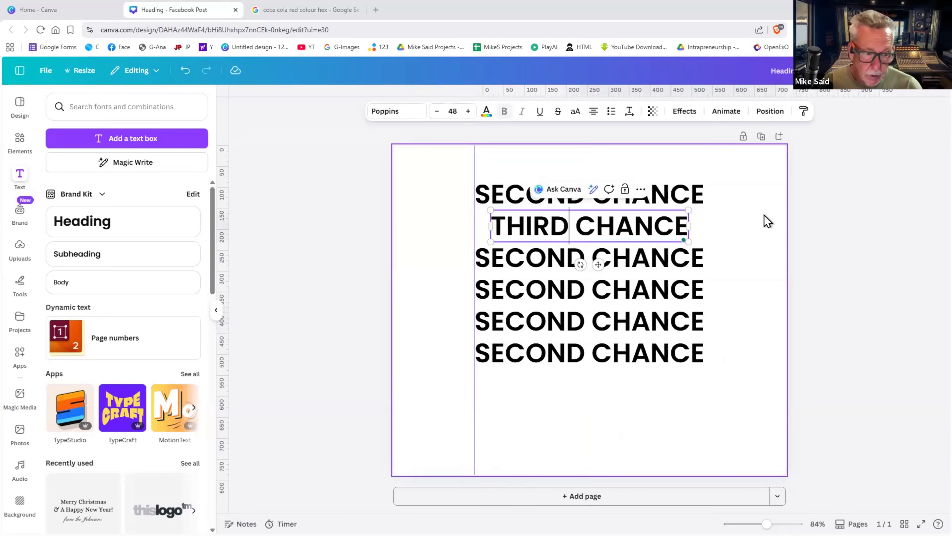
left_click(765, 220)
left_click_drag(655, 224, 638, 224)
left_click(759, 244)
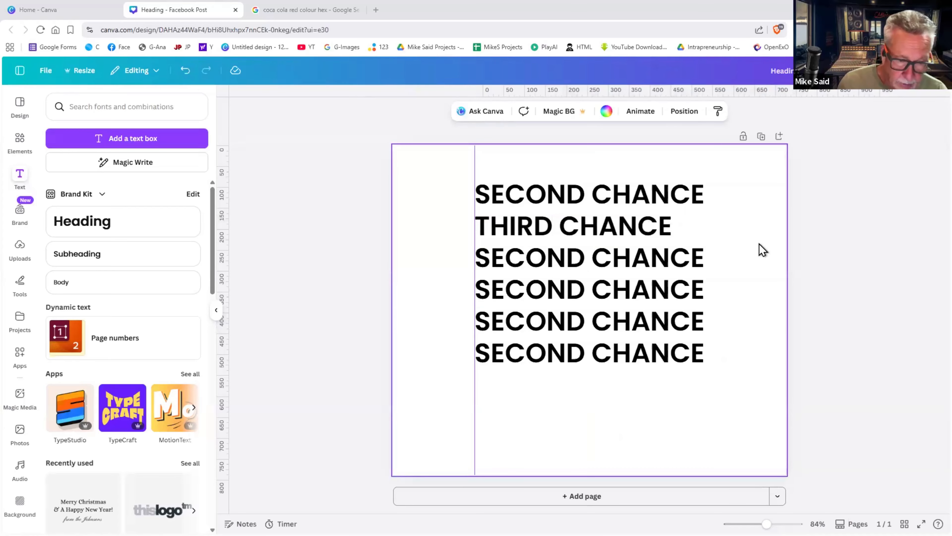
key("ctrl+z")
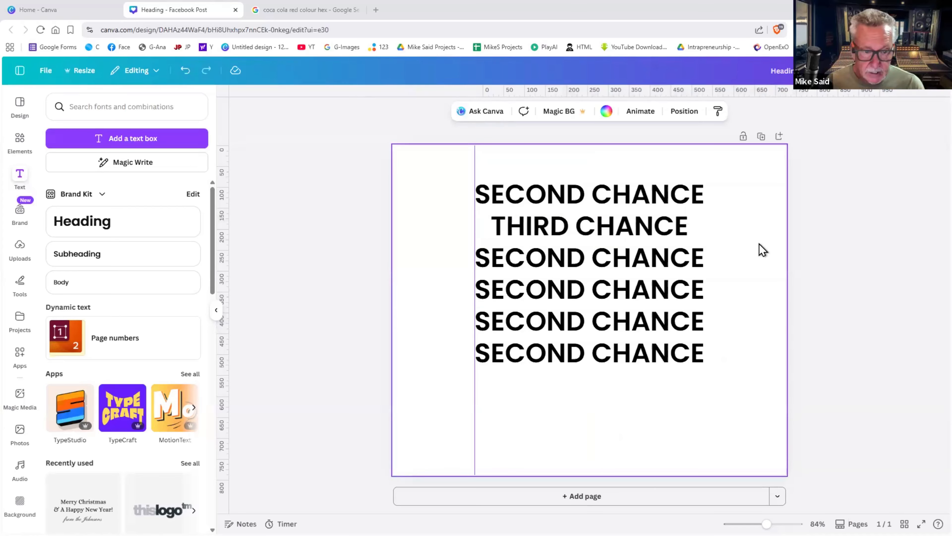
key("ctrl+z")
left_click(695, 206)
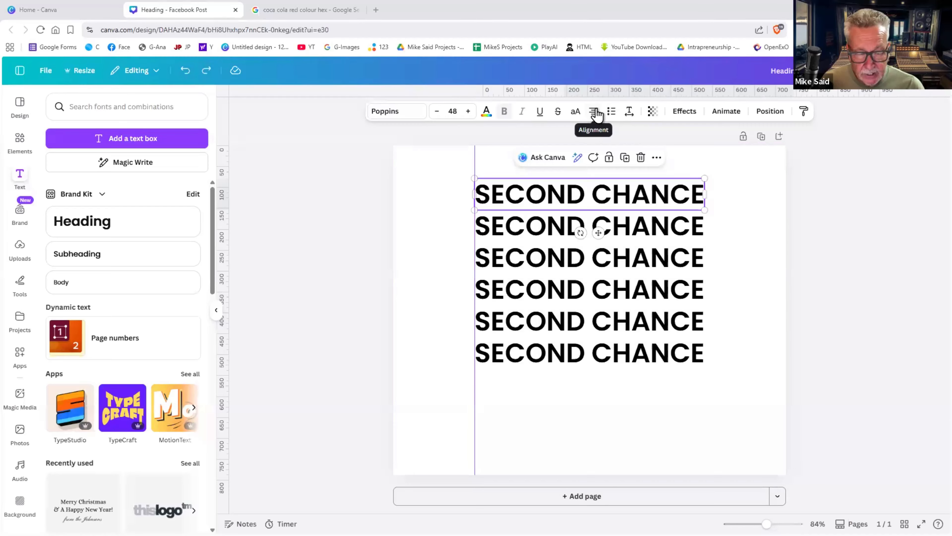
left_click(596, 114)
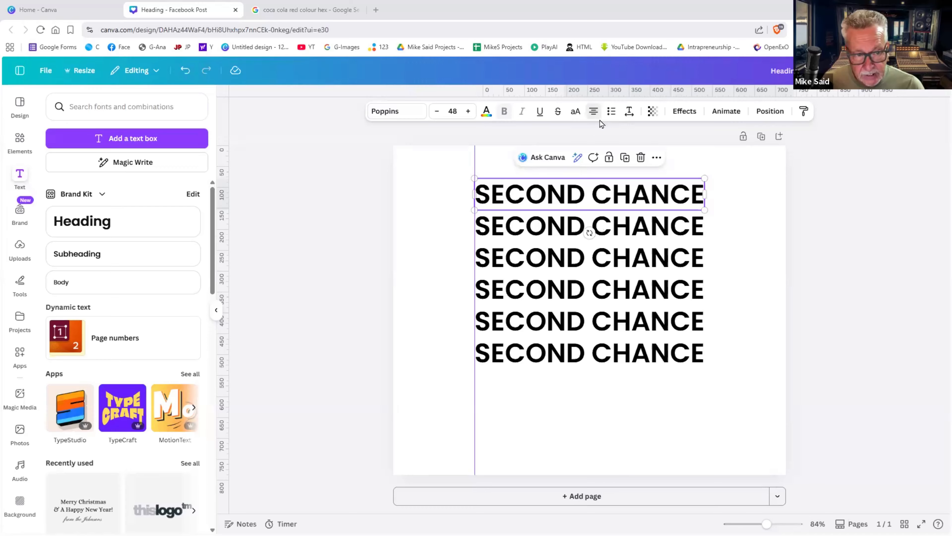
left_click(598, 121)
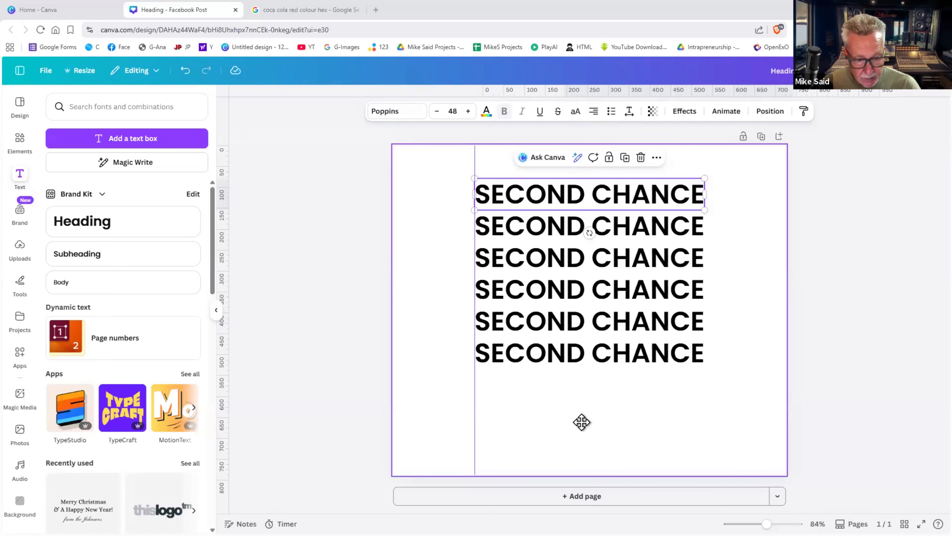
left_click_drag(591, 358, 582, 422)
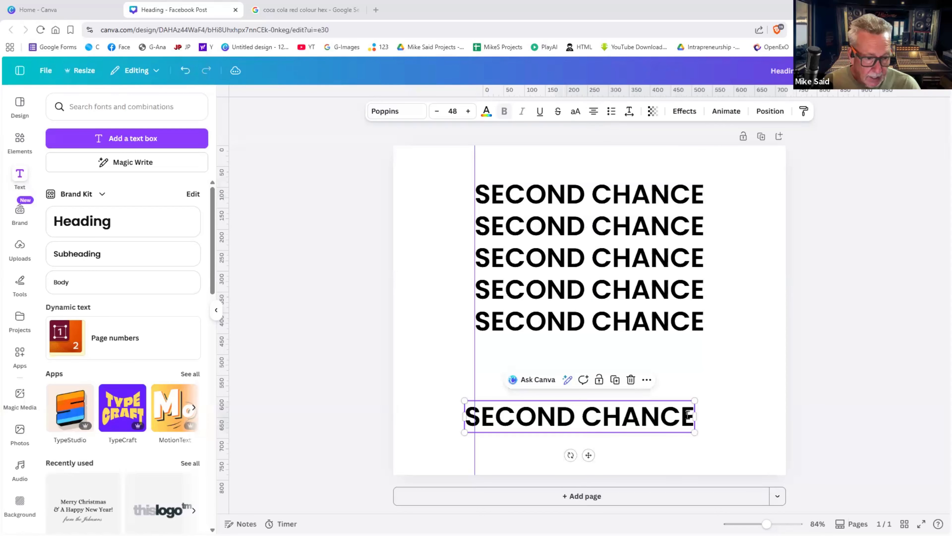
left_click(688, 415)
left_click(685, 419)
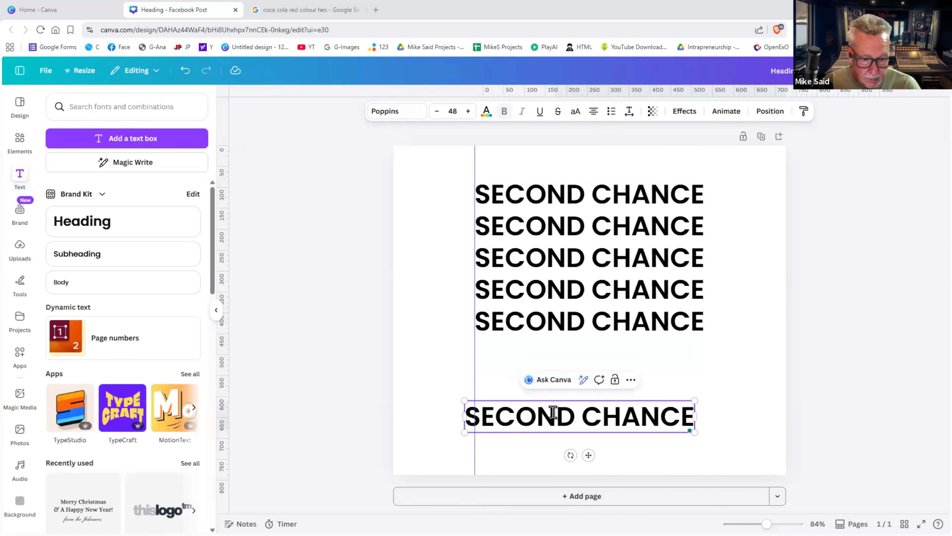
double_click(553, 412)
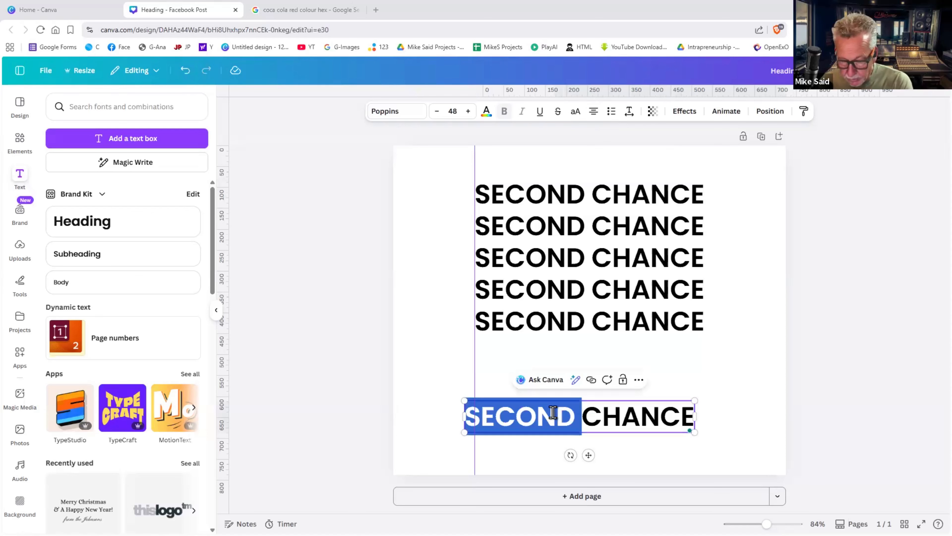
type("THIRD")
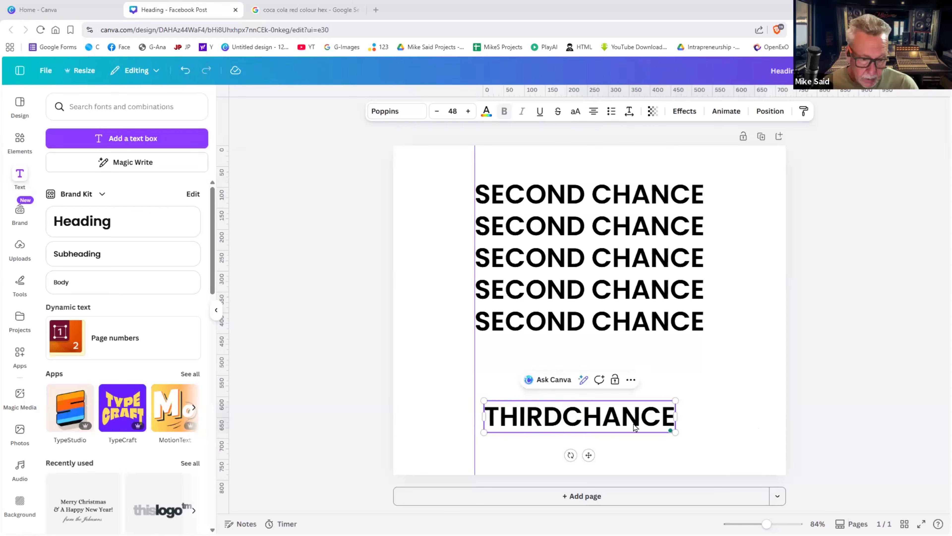
left_click(647, 442)
left_click_drag(602, 410, 624, 404)
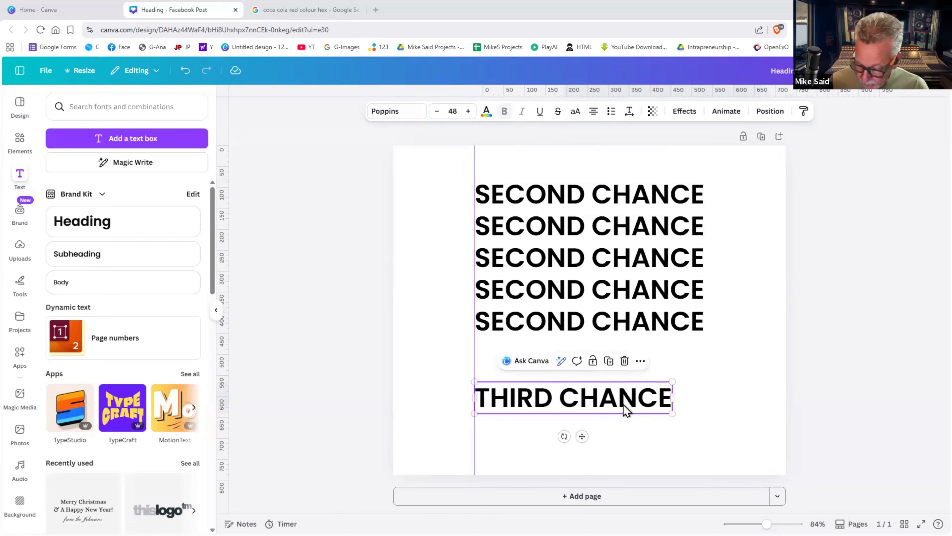
key("ctrl+z")
key("ctrl+z")
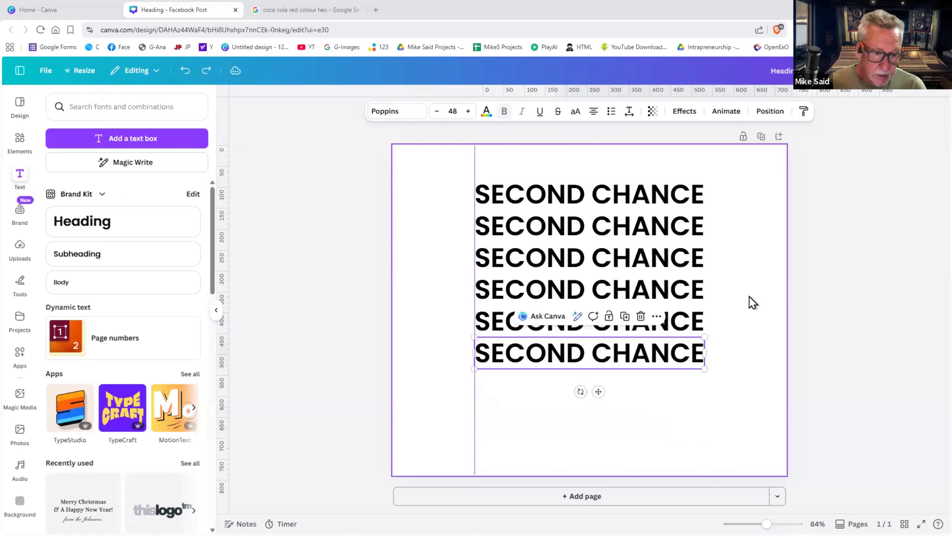
- Change the text alignment of the first and second SECOND CHANCE lines to left-aligned
left_click(586, 204)
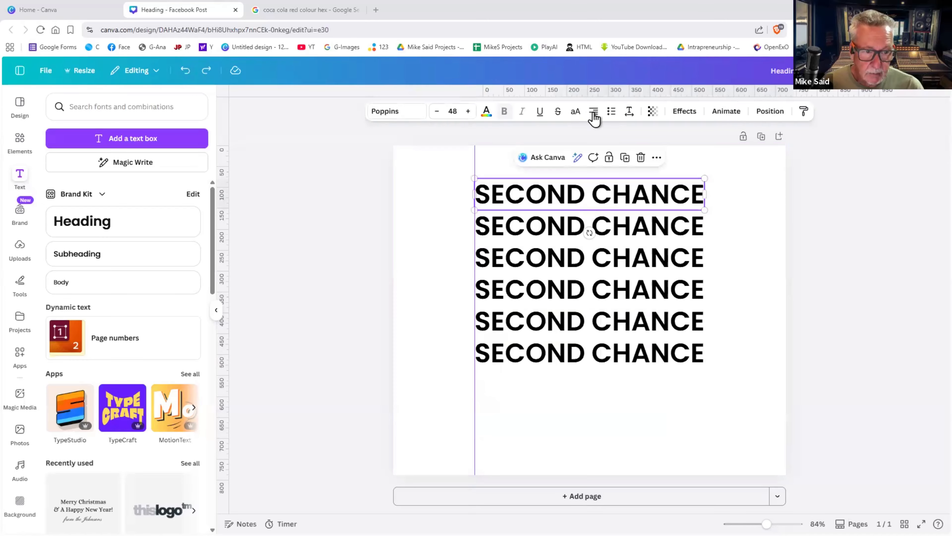
left_click(594, 113)
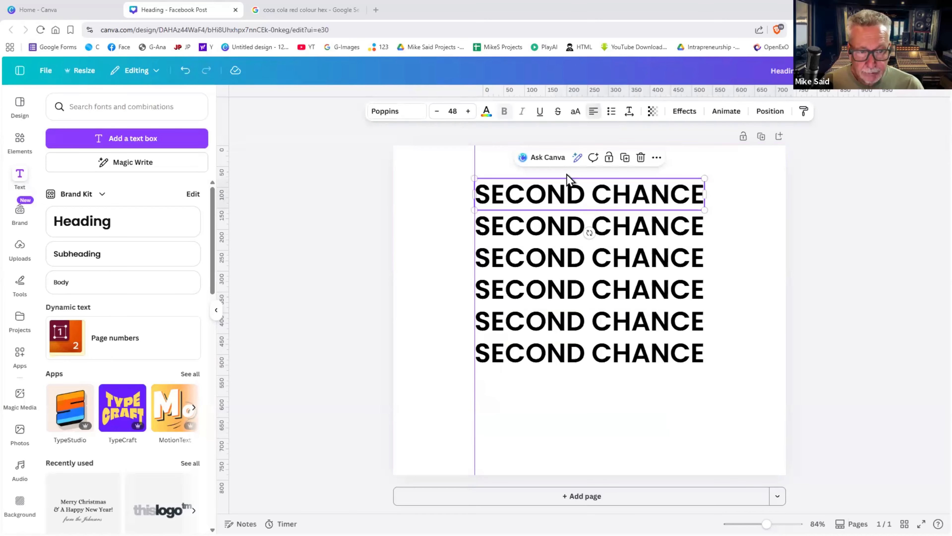
left_click(588, 225)
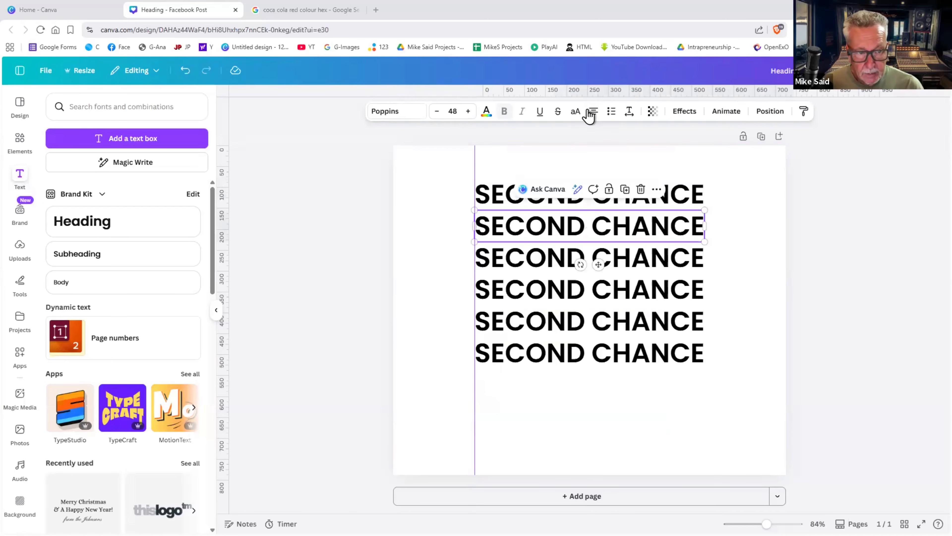
left_click(590, 112)
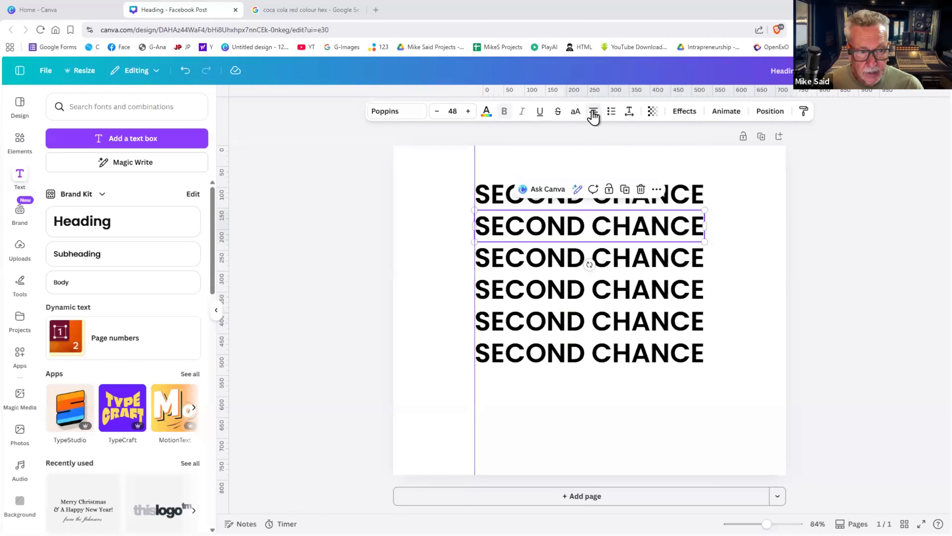
- Copy the first line's style onto the third, fourth, fifth and sixth lines
left_click(670, 198)
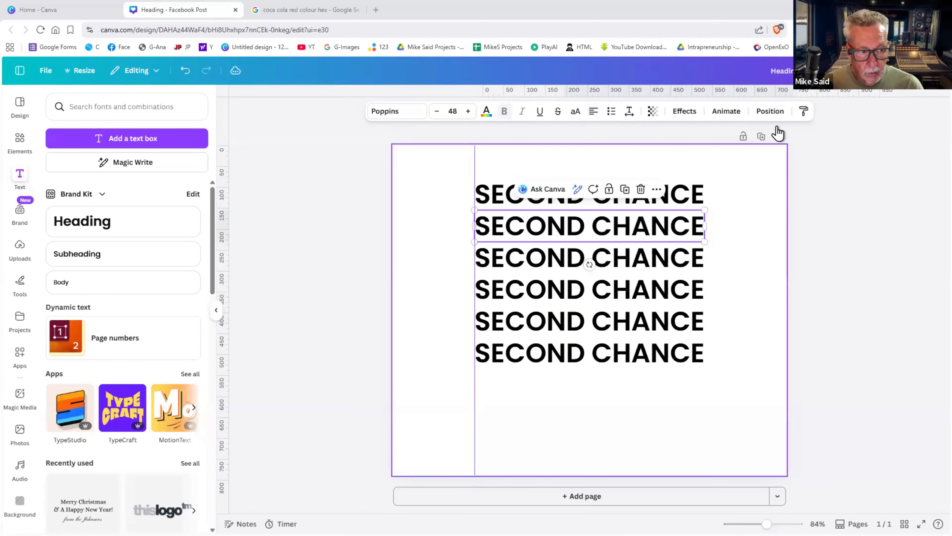
left_click(804, 114)
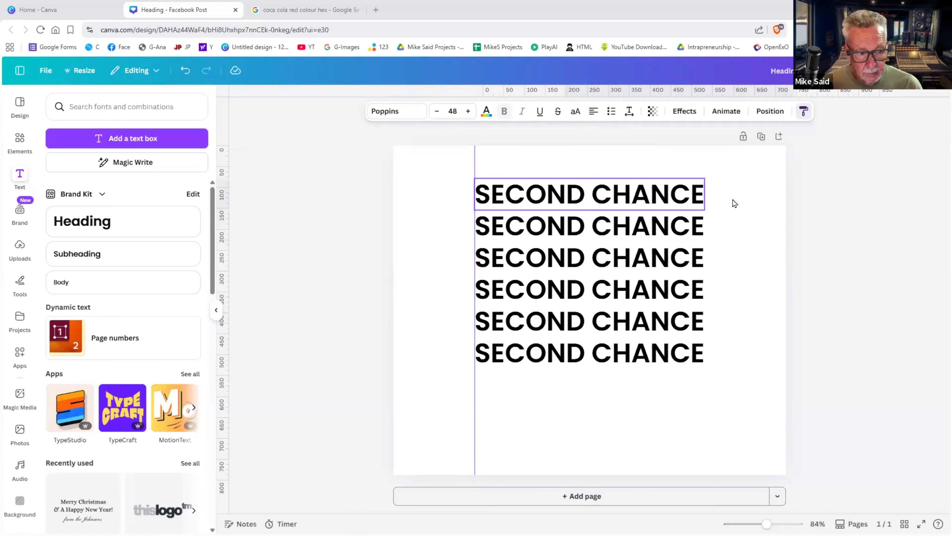
left_click(690, 257)
left_click(804, 113)
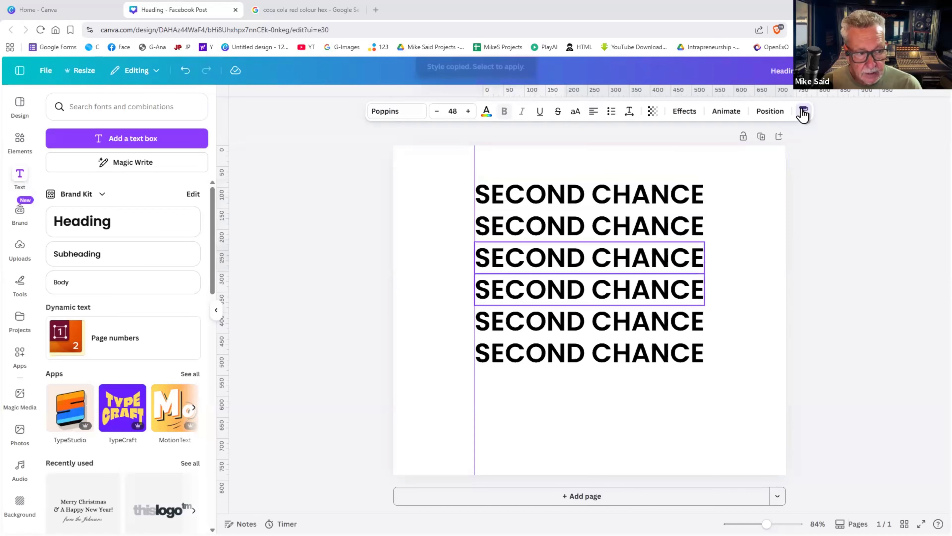
left_click(690, 293)
left_click(804, 113)
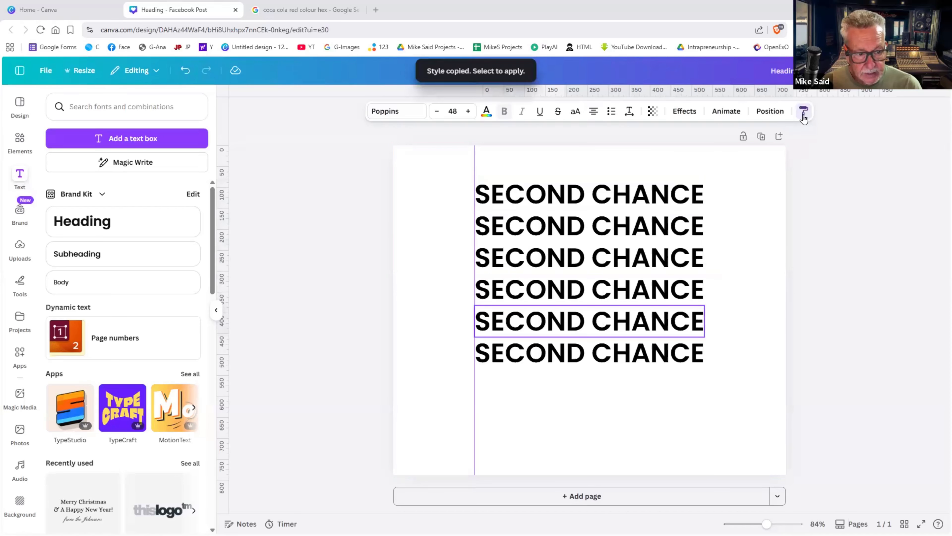
left_click(693, 320)
left_click(803, 113)
left_click(693, 353)
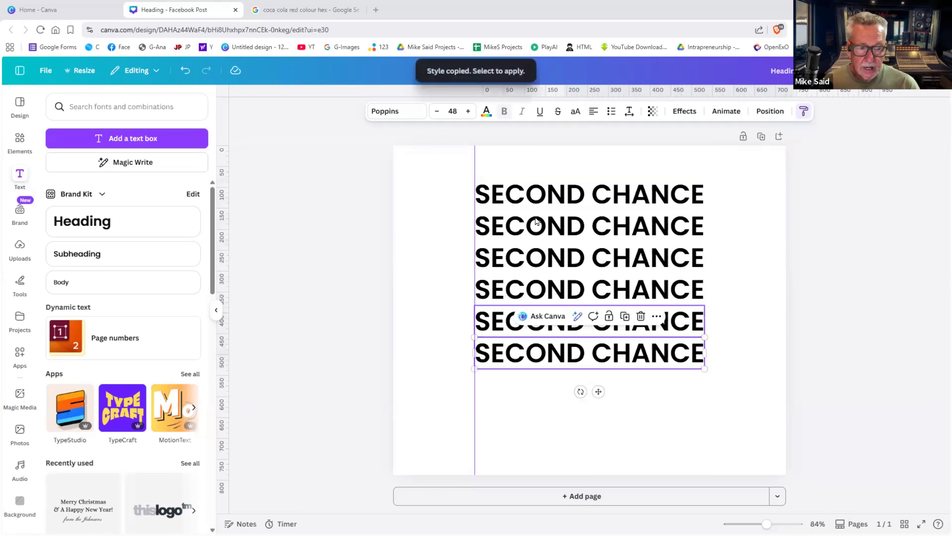
left_click(465, 168)
left_click(581, 223)
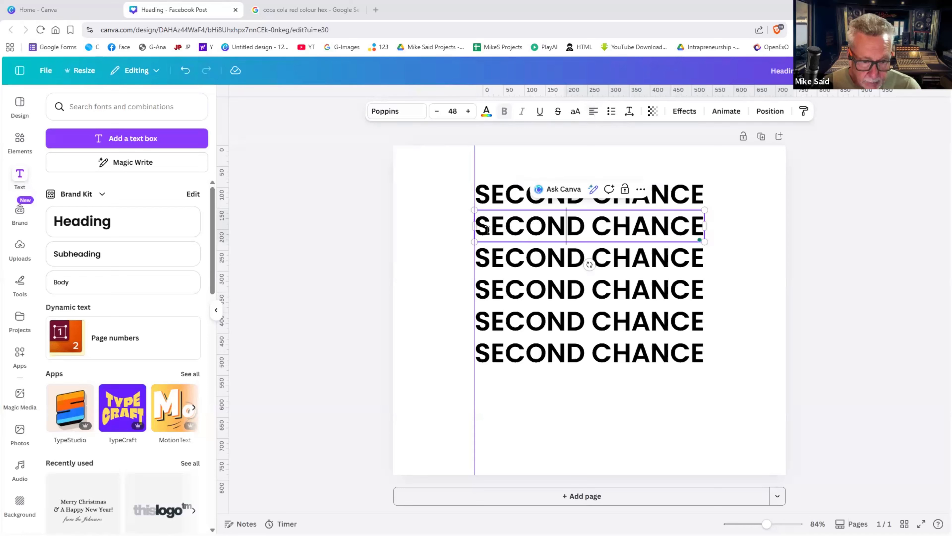
- Retype the second and third lines as THIRD CHANCE and FORTH CHANCE, then bring up text colour
left_click_drag(584, 226, 480, 228)
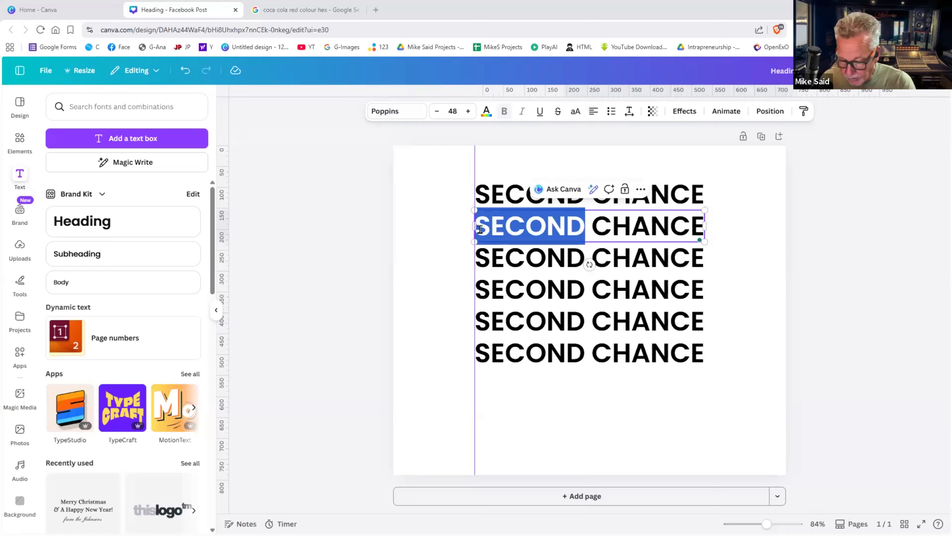
type("THIRD")
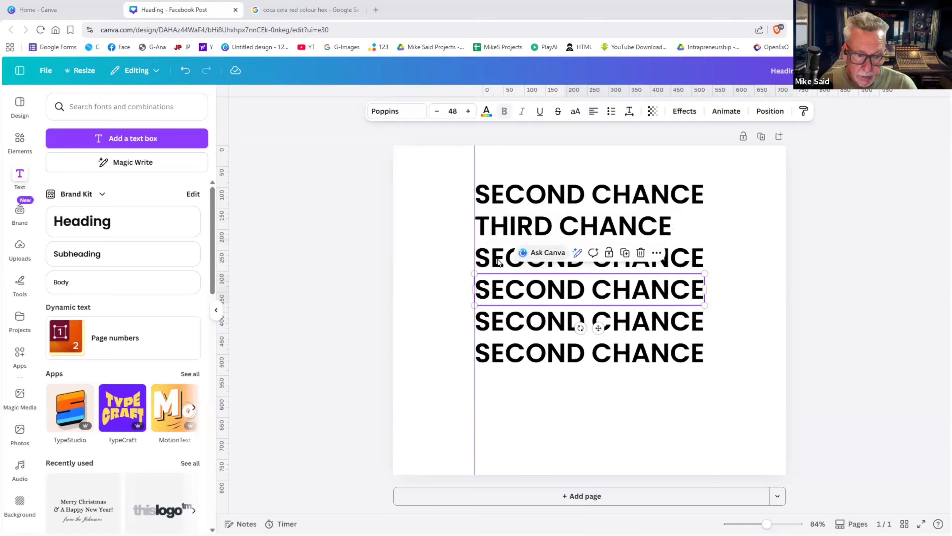
left_click(578, 252)
left_click(581, 252)
left_click_drag(584, 252, 477, 252)
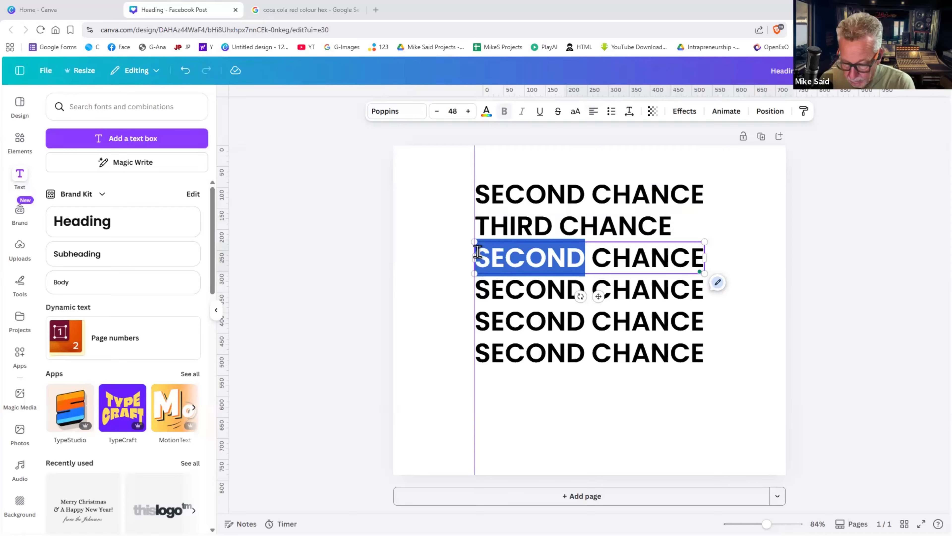
type("FORTH")
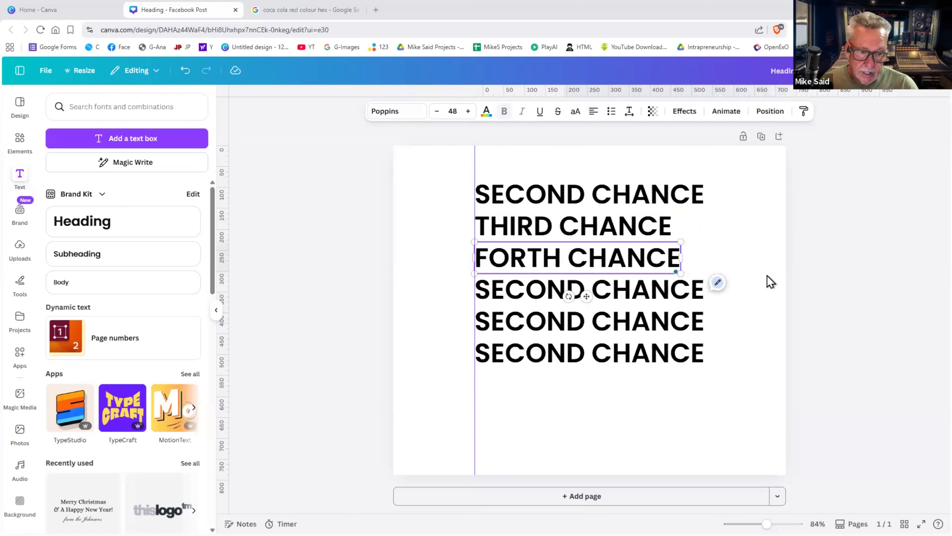
left_click(767, 276)
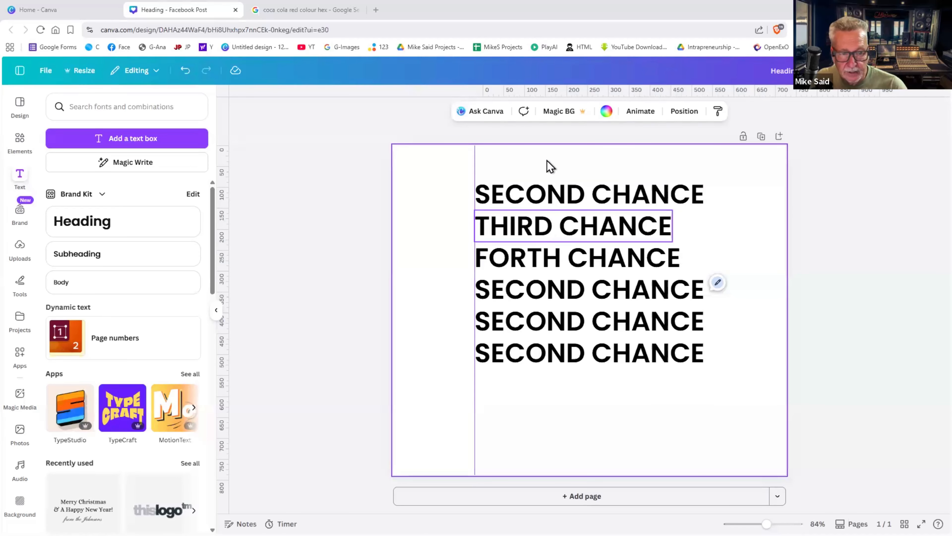
left_click(486, 111)
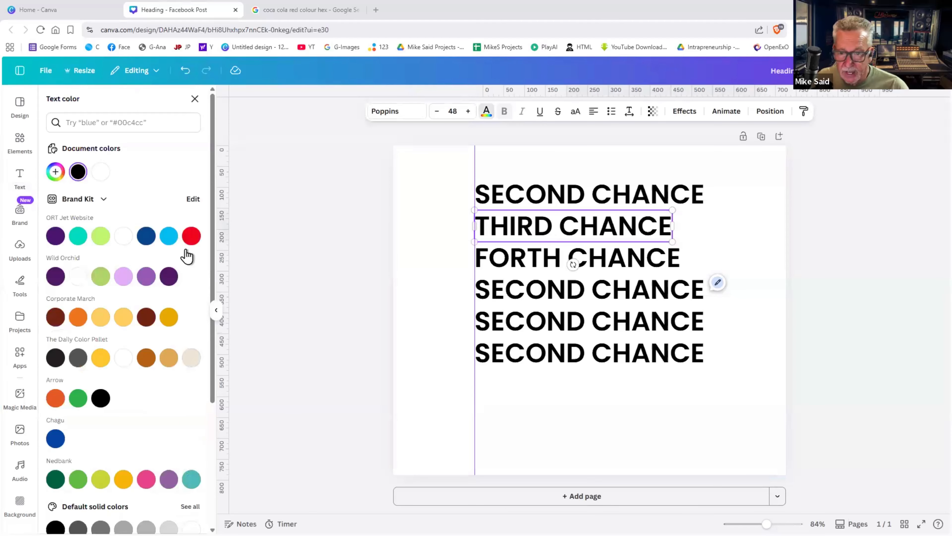
- Colour THIRD CHANCE light blue and give FORTH CHANCE an Outline effect
left_click(168, 235)
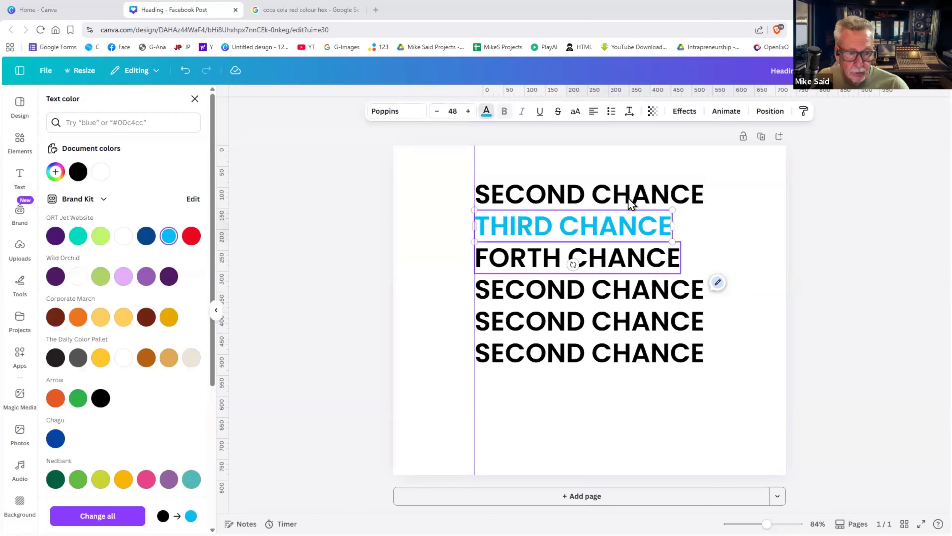
left_click(596, 255)
left_click(696, 113)
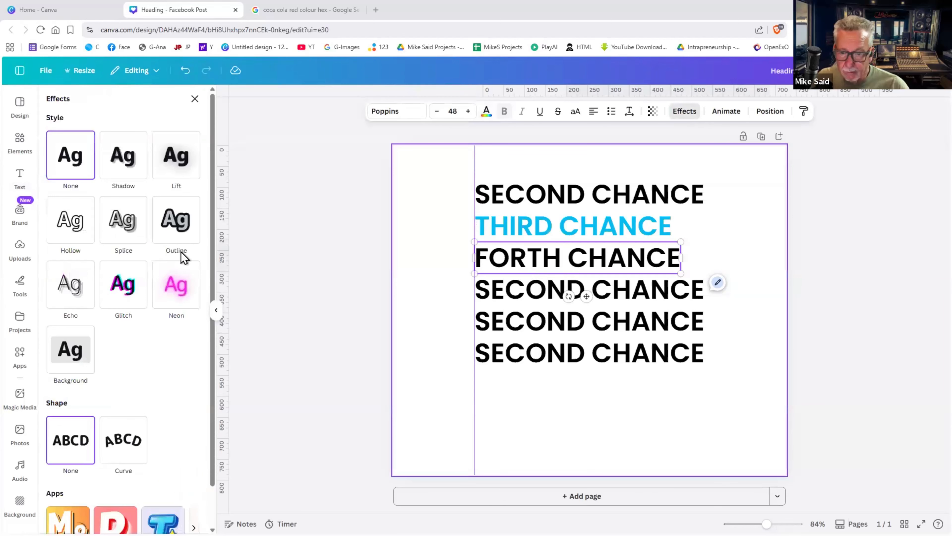
left_click(176, 220)
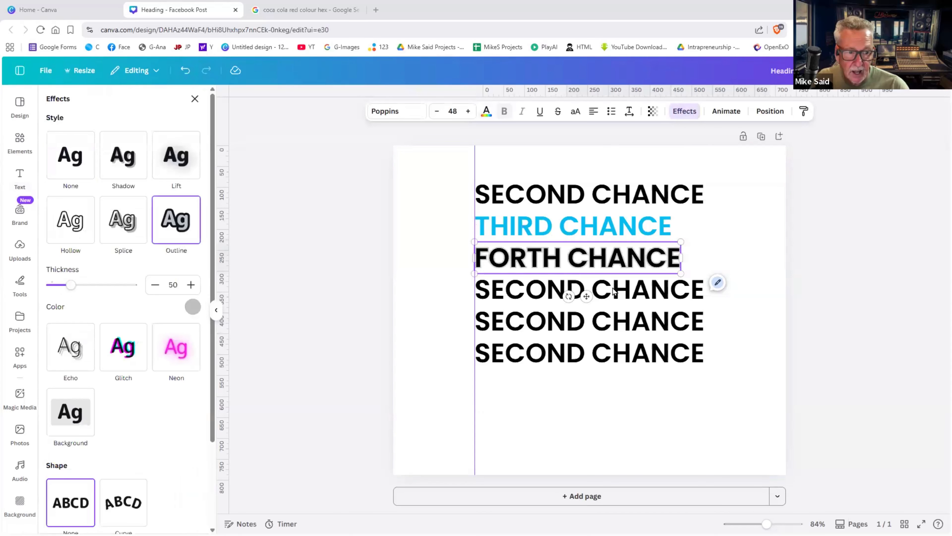
- Apply a Neon glow effect to the fourth line
left_click(685, 111)
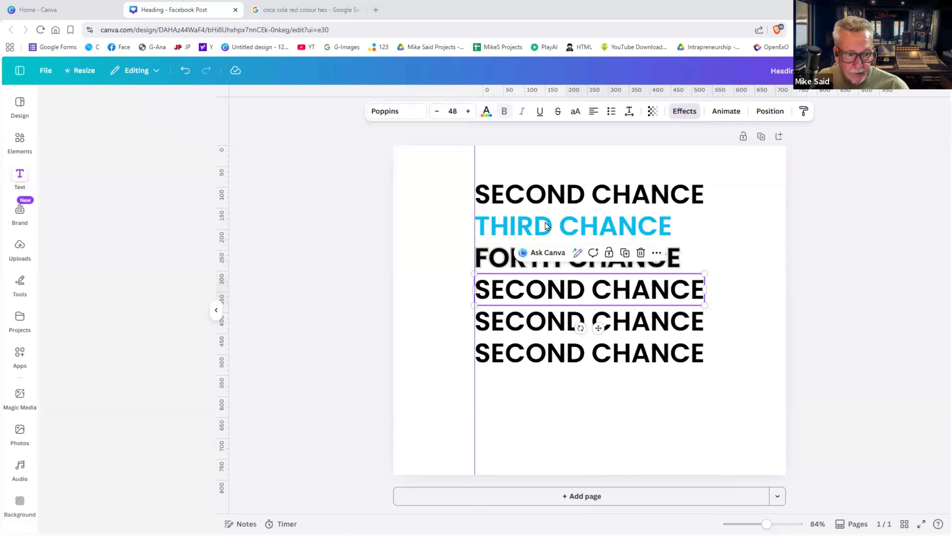
left_click(689, 112)
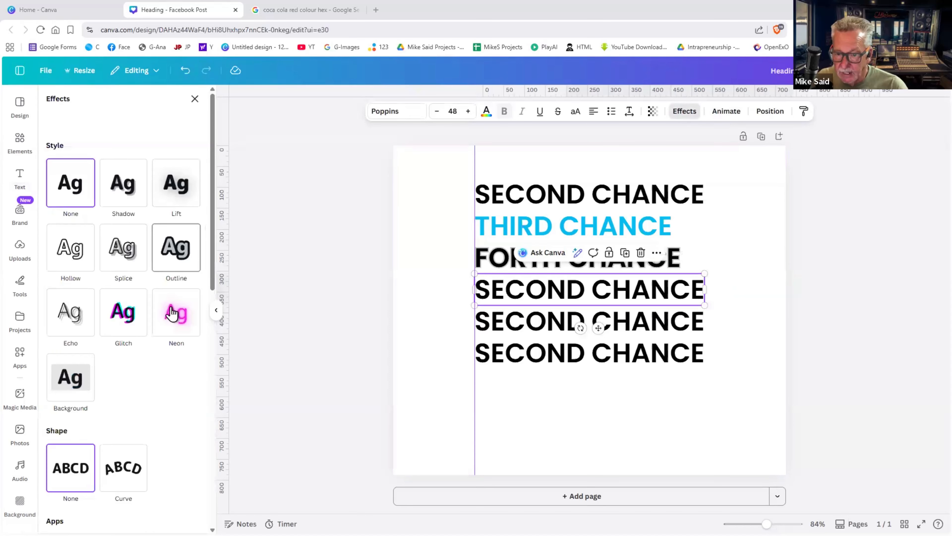
left_click(172, 311)
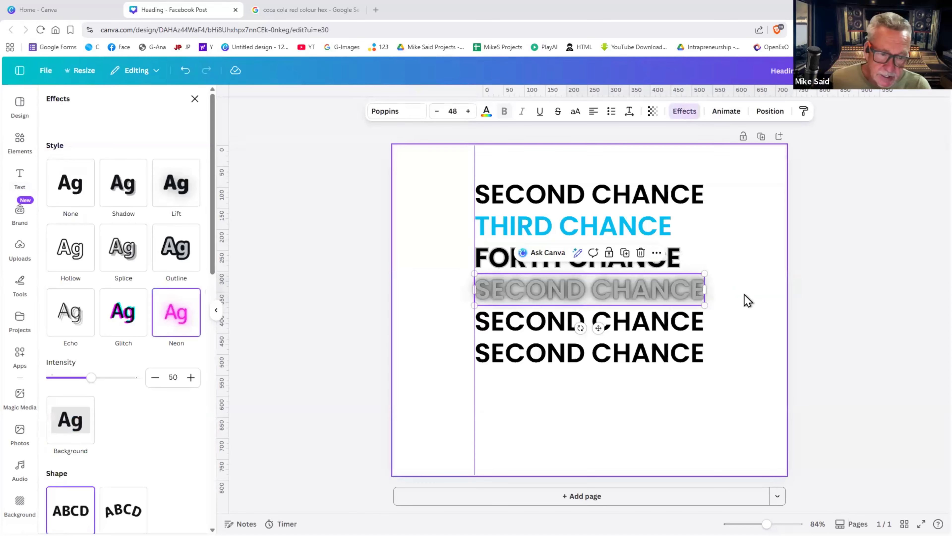
left_click(745, 300)
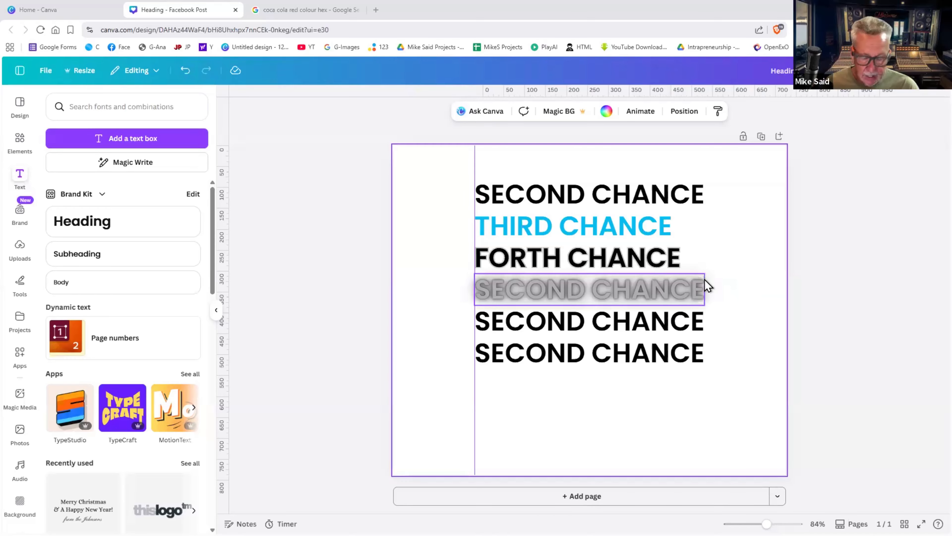
- Undo back to six plain black lines, shift the block down to centre, and drag off the guide
key("ctrl+z")
key("ctrl+z")
key("ctrl+z")
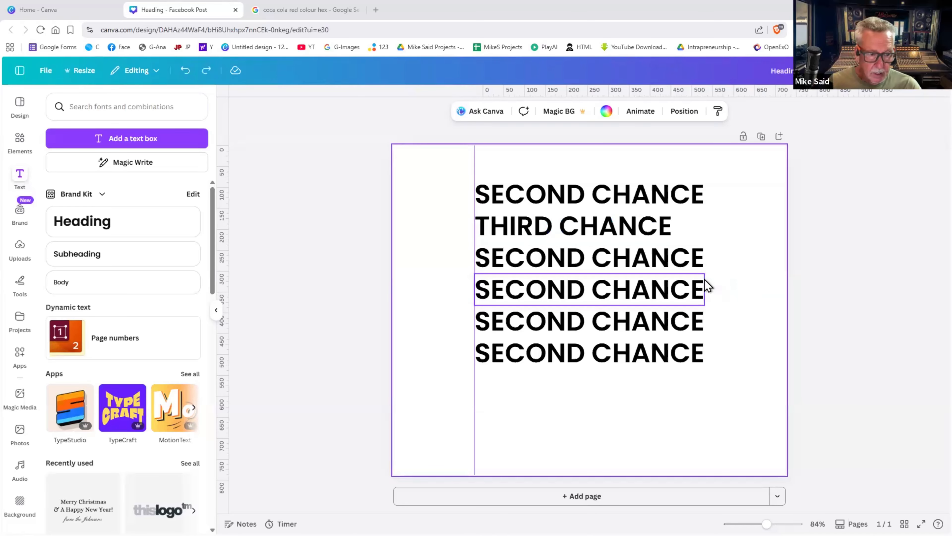
key("ctrl+z")
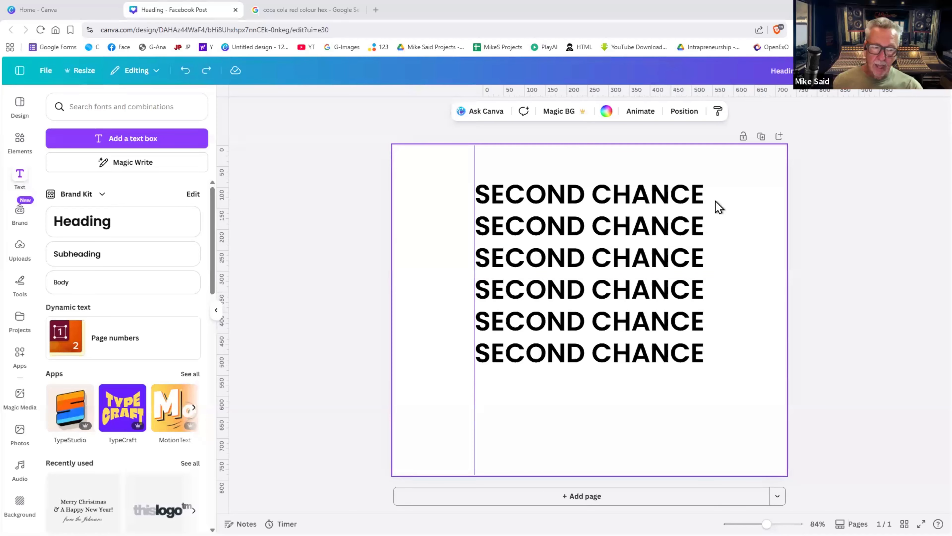
left_click_drag(746, 176, 622, 360)
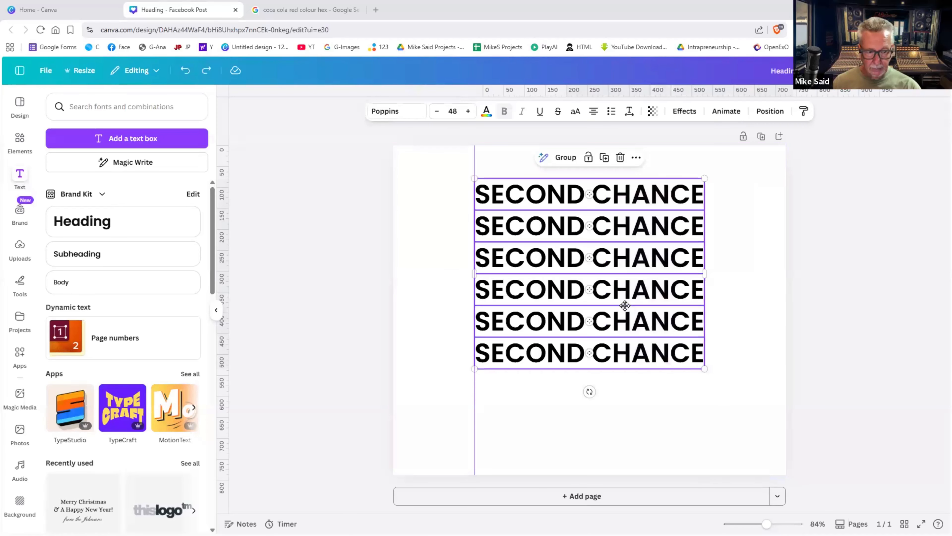
left_click_drag(624, 314, 623, 338)
left_click(532, 197)
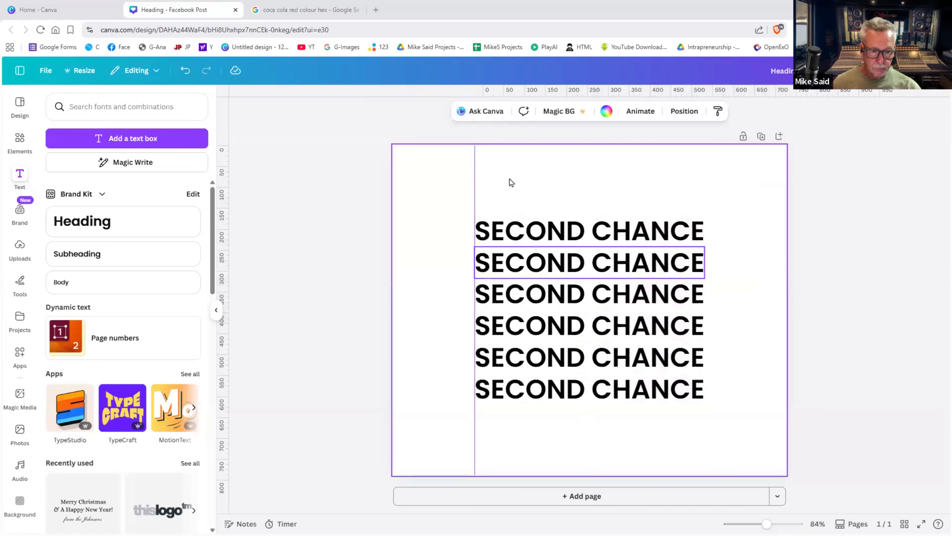
left_click_drag(474, 171, 198, 193)
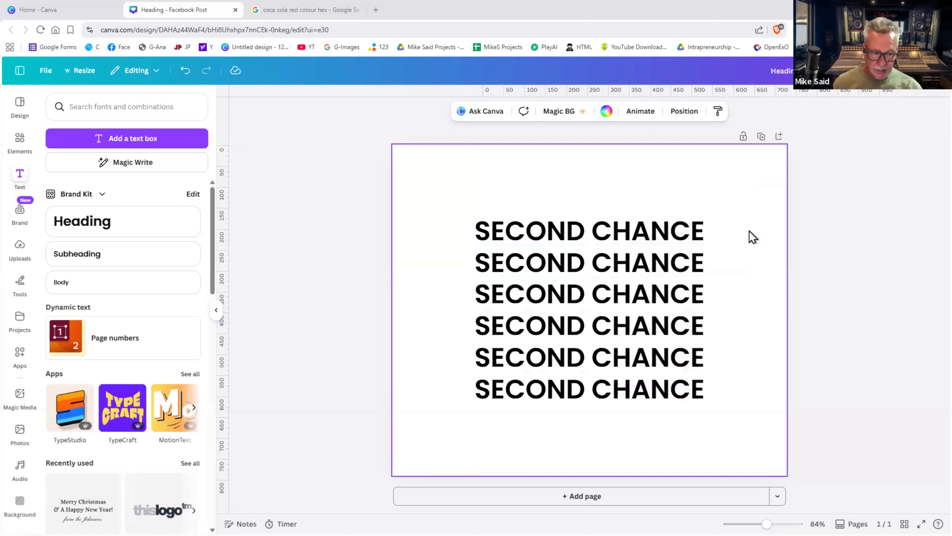
left_click_drag(742, 205, 623, 400)
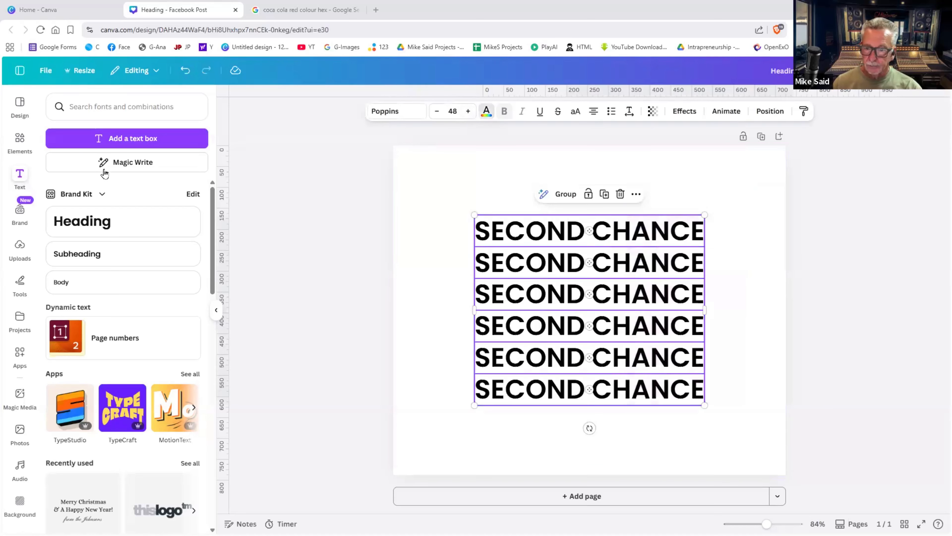
left_click(487, 111)
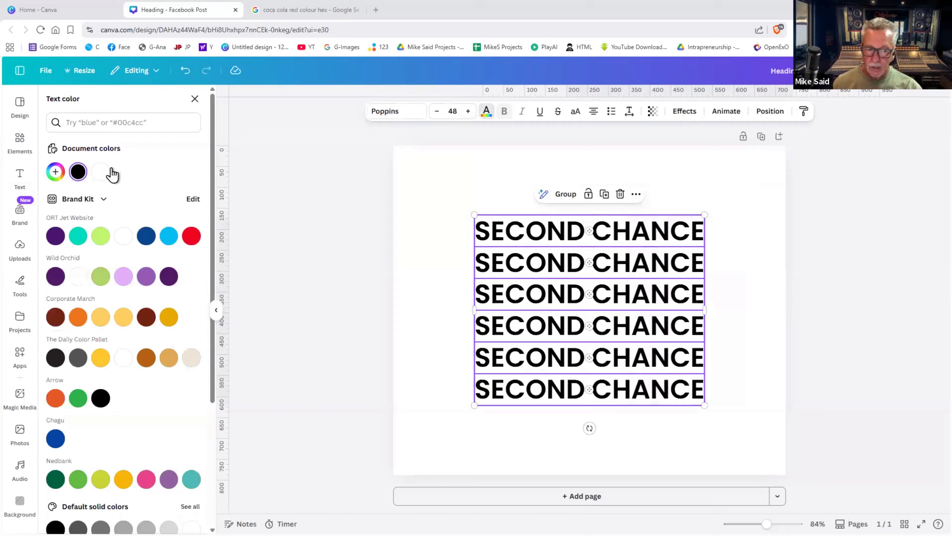
left_click(545, 155)
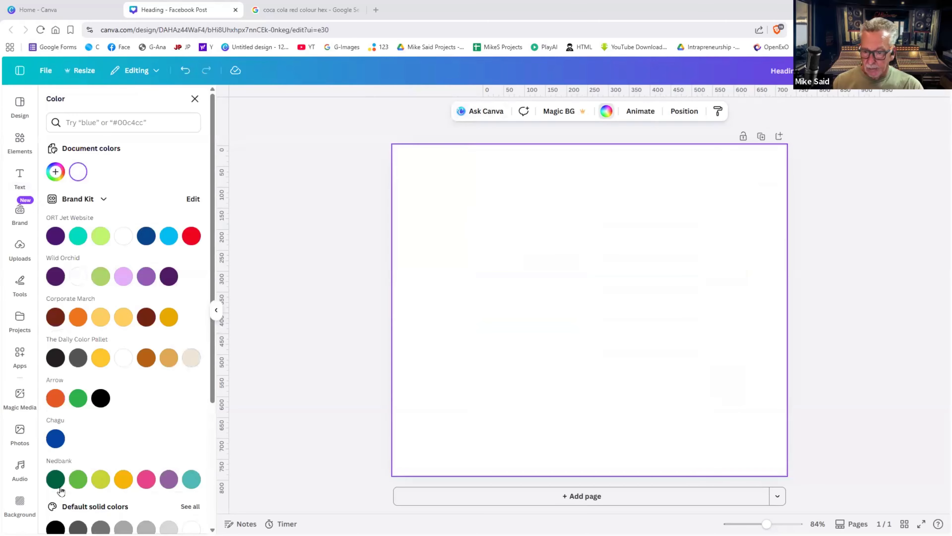
left_click(55, 528)
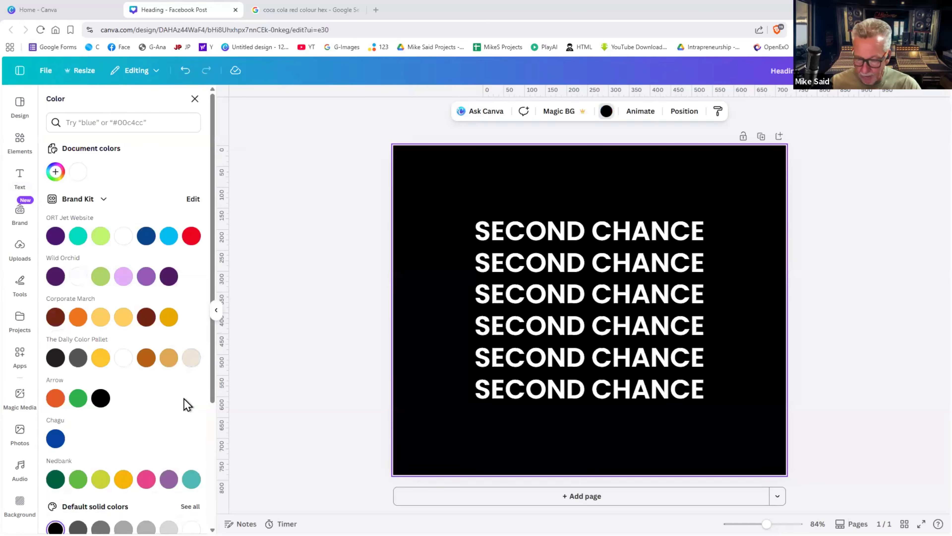
key("ctrl+z")
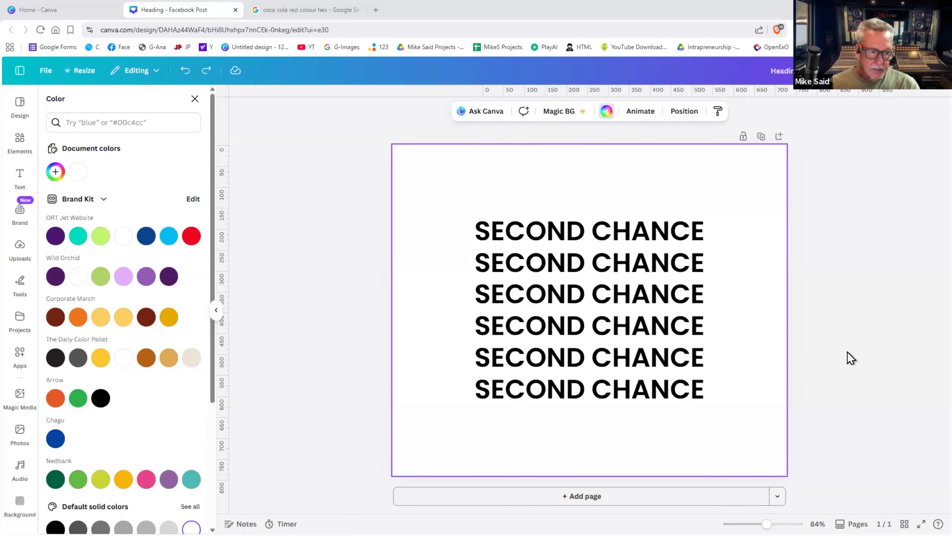
left_click(761, 136)
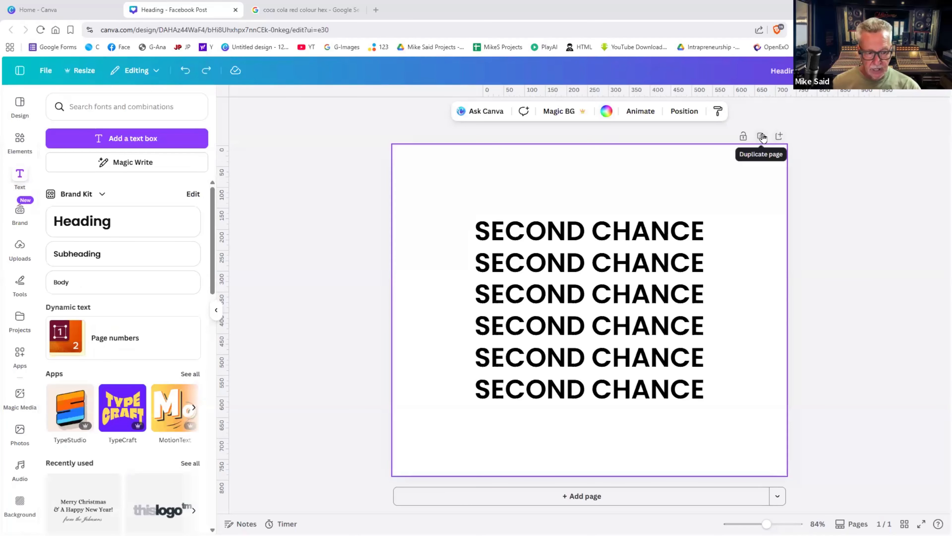
- Duplicate the page and make all six SECOND CHANCE lines on page 2 white
left_click(762, 136)
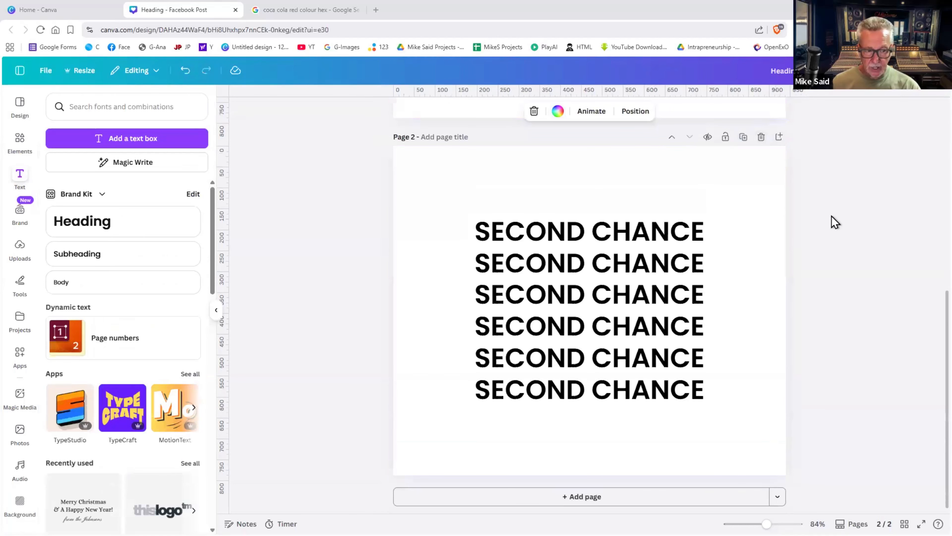
scroll(832, 221, "up", 3)
scroll(647, 291, "down", 6)
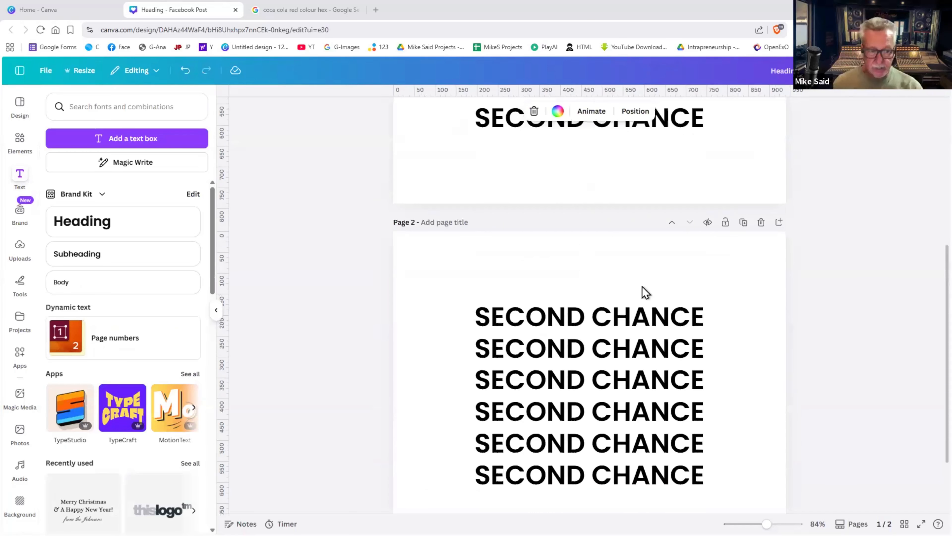
left_click_drag(738, 239, 603, 425)
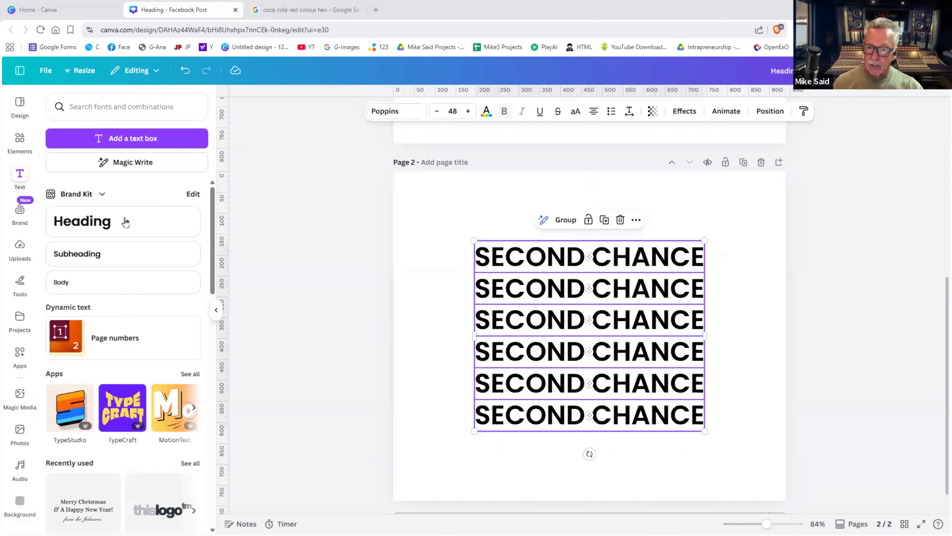
left_click(486, 111)
left_click(123, 352)
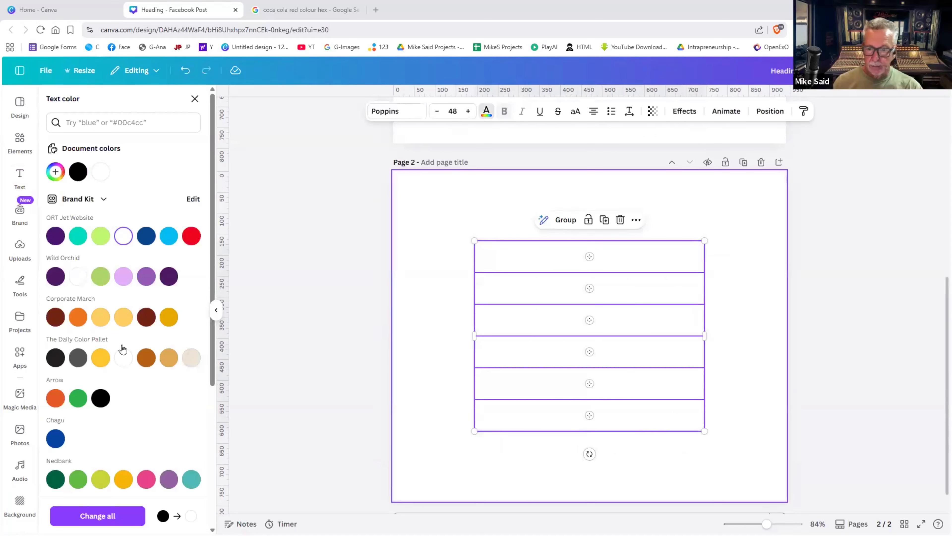
- Give page 2 a black background
left_click(470, 149)
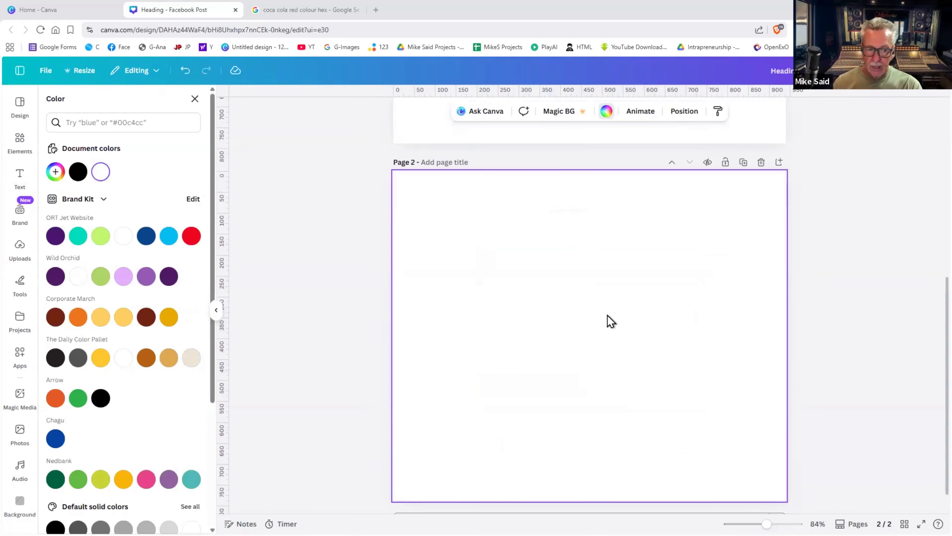
scroll(853, 257, "up", 7)
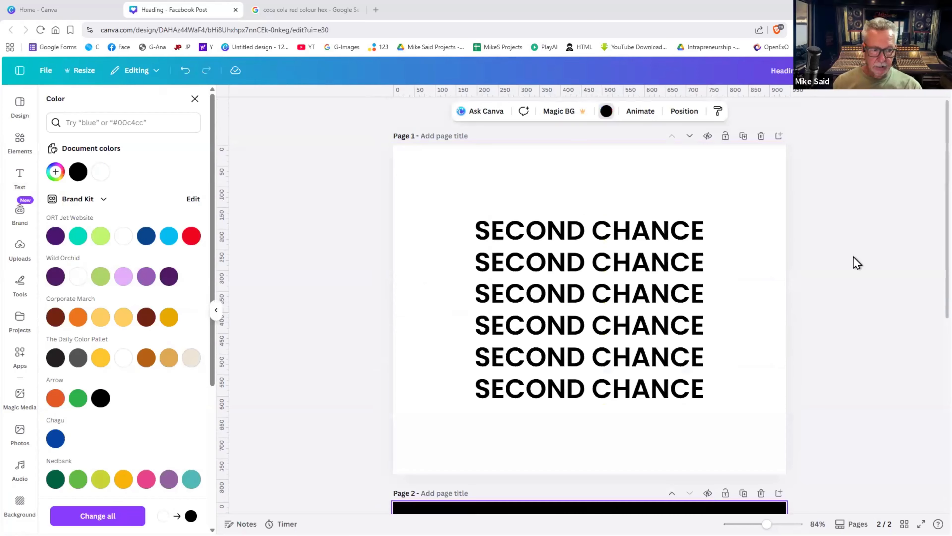
scroll(853, 257, "down", 2)
scroll(856, 263, "up", 2)
scroll(857, 262, "down", 6)
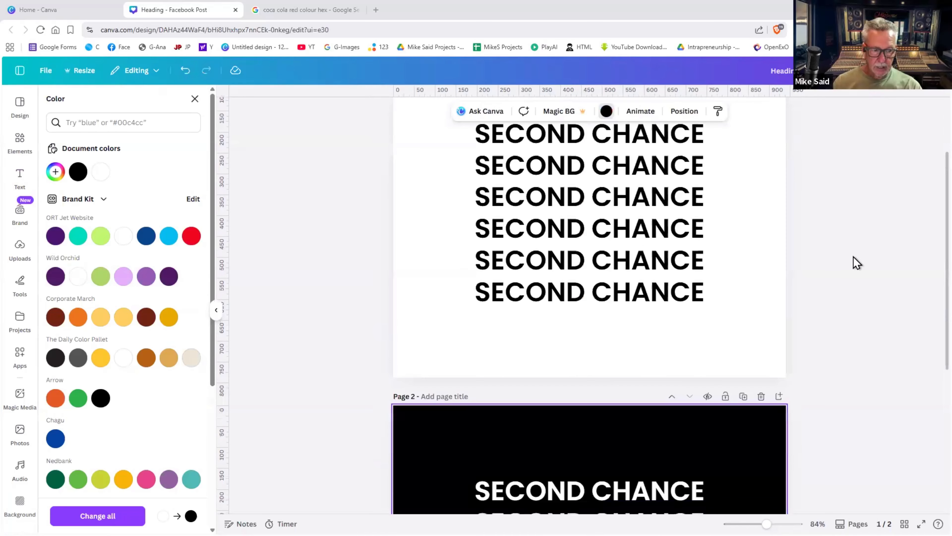
scroll(856, 262, "up", 6)
scroll(856, 263, "down", 9)
scroll(856, 263, "up", 4)
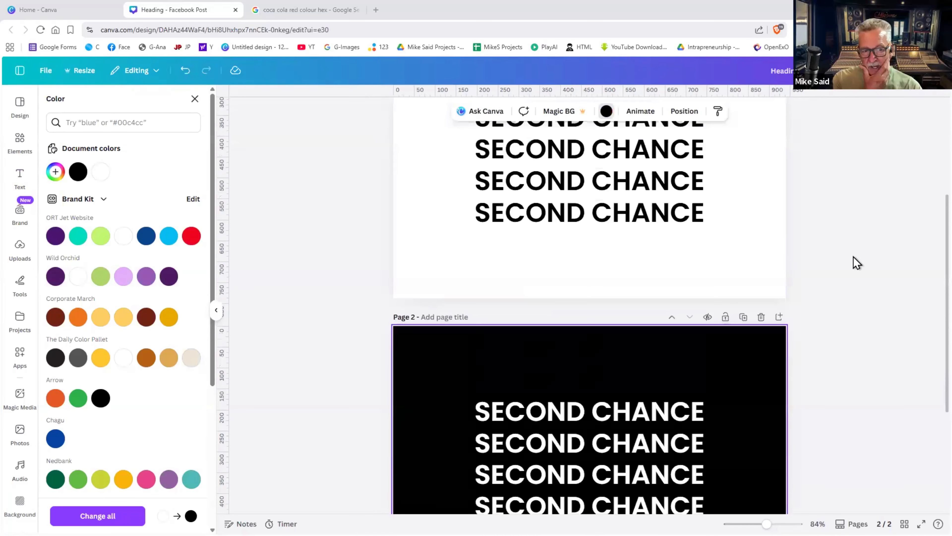
scroll(856, 263, "down", 2)
scroll(856, 262, "down", 3)
scroll(856, 263, "up", 9)
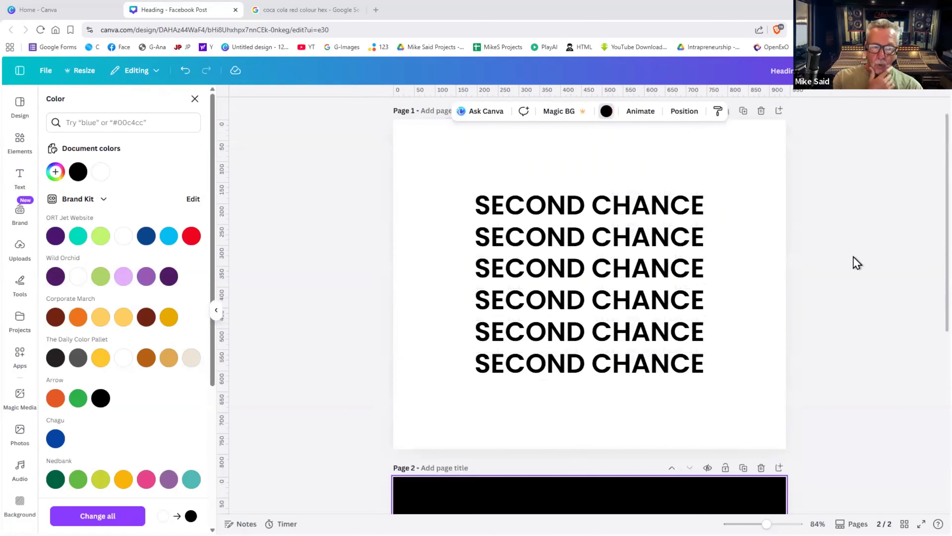
scroll(857, 263, "down", 6)
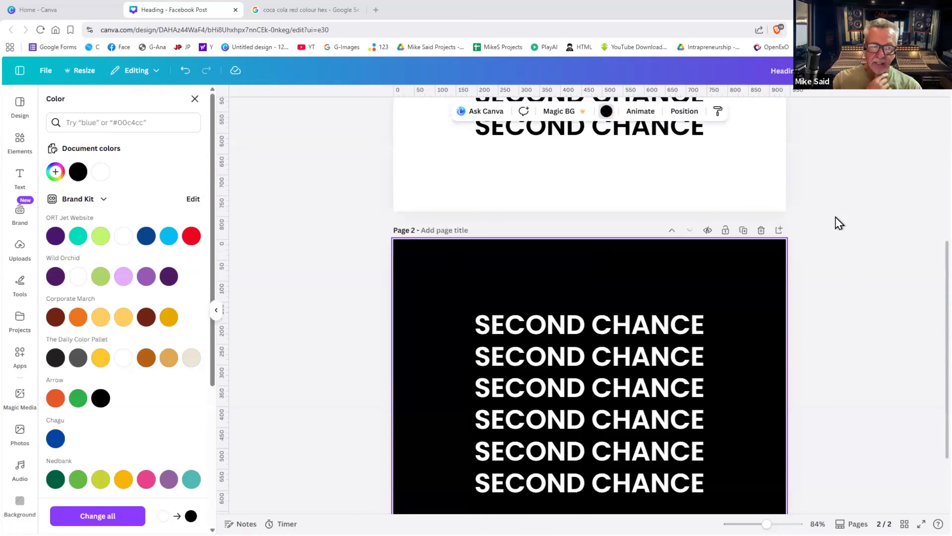
scroll(805, 195, "down", 3)
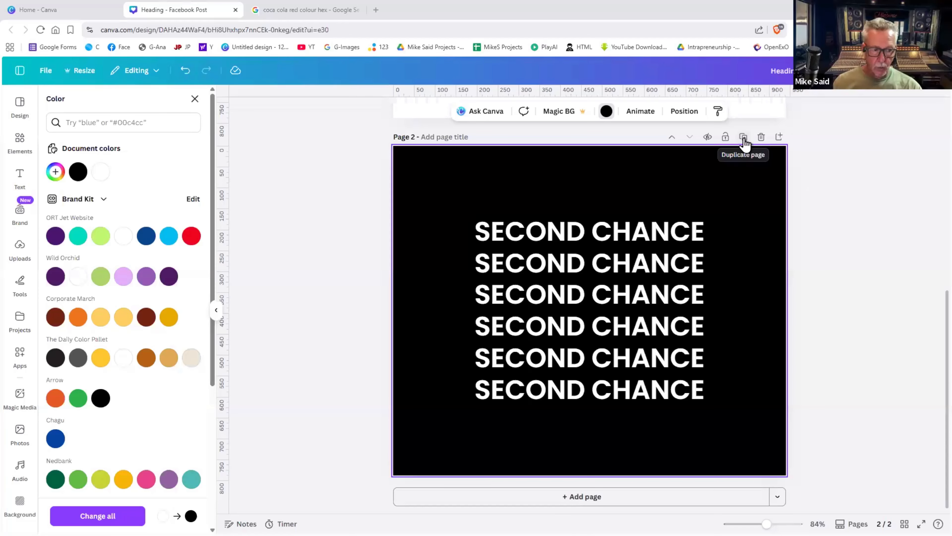
- Duplicate page 2 into page 3 and recolour its second SECOND CHANCE line orange
left_click(744, 138)
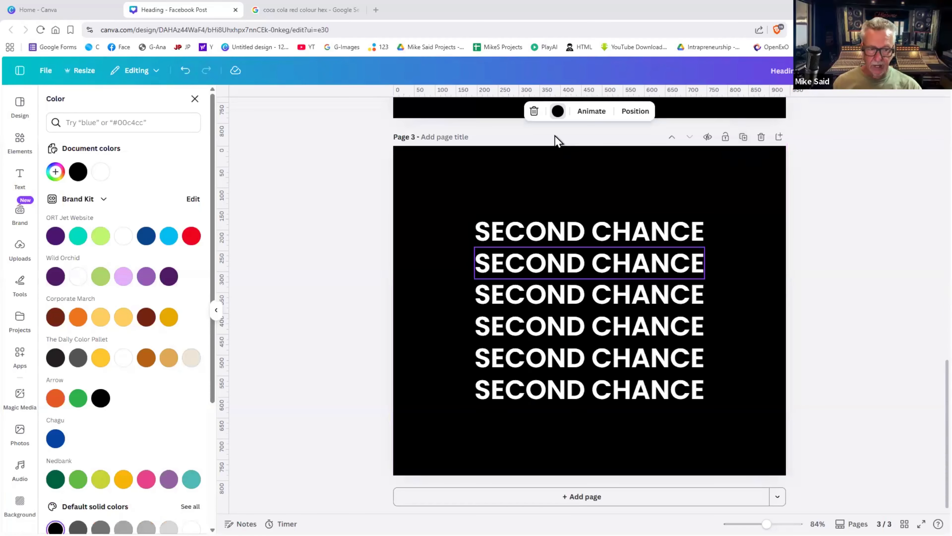
left_click(623, 273)
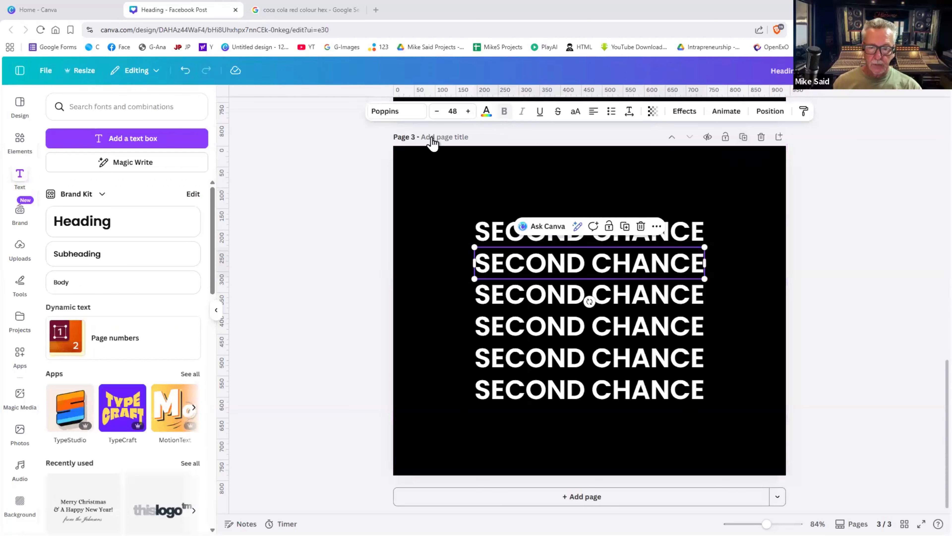
left_click(486, 111)
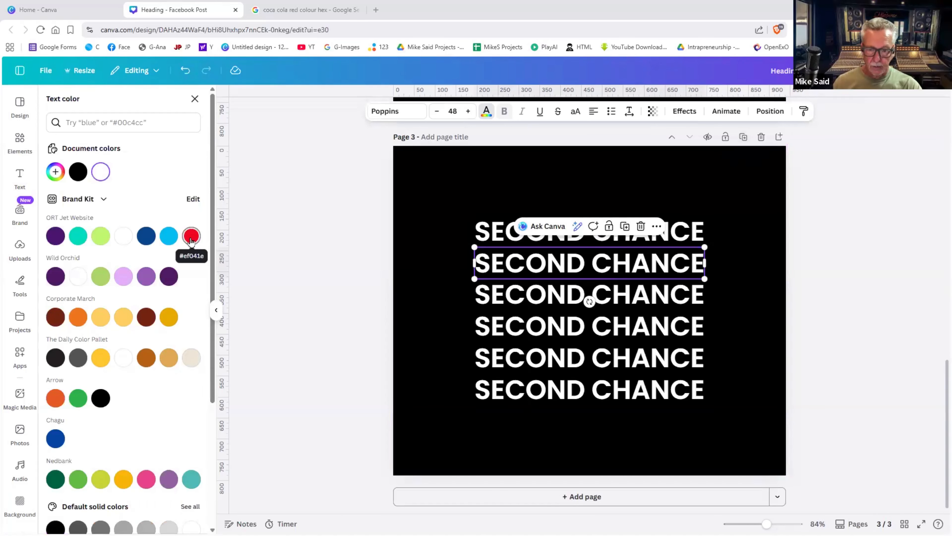
left_click(192, 237)
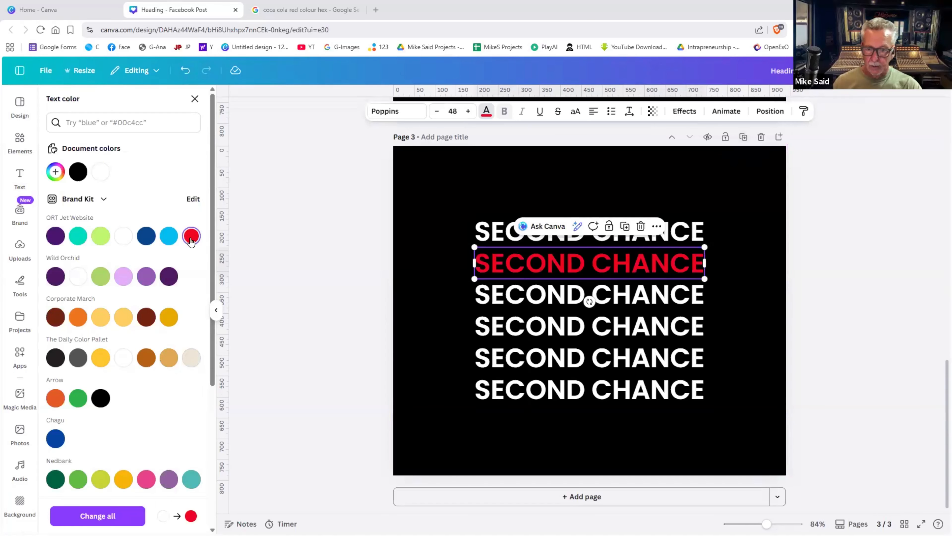
left_click(77, 317)
left_click(755, 294)
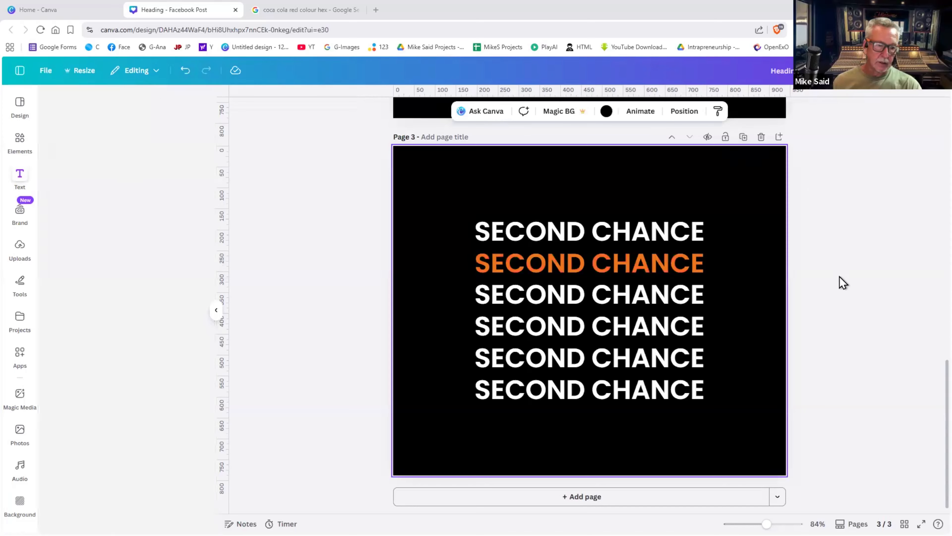
scroll(840, 282, "up", 12)
scroll(843, 282, "up", 3)
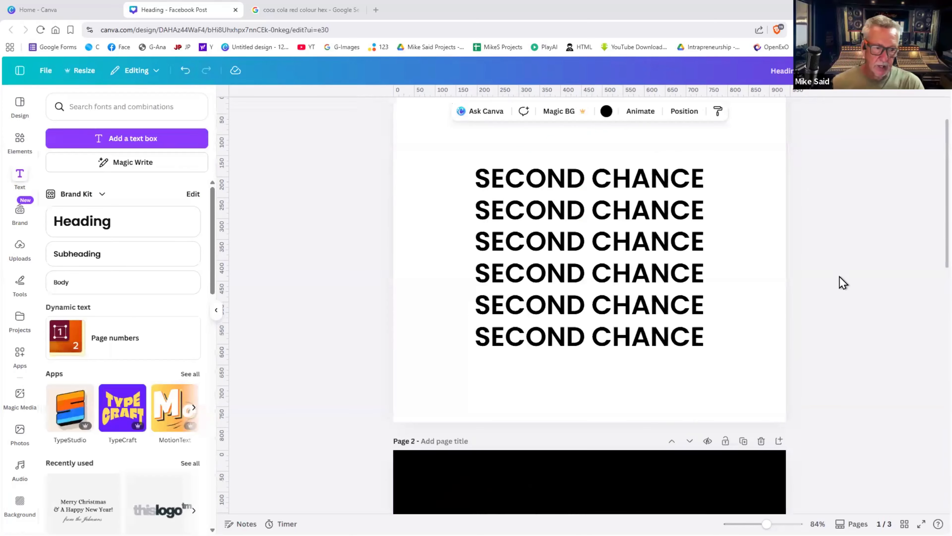
scroll(843, 282, "down", 13)
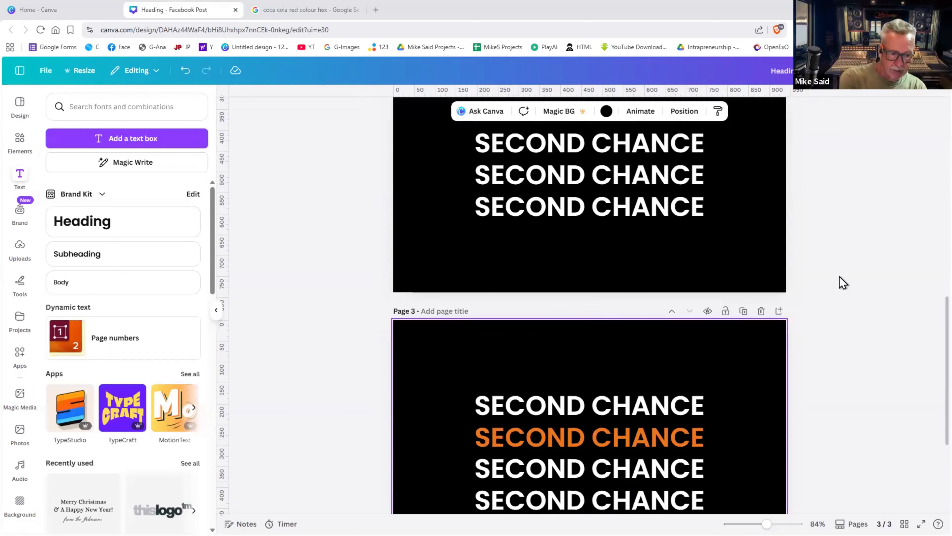
scroll(843, 282, "down", 3)
scroll(708, 280, "down", 2)
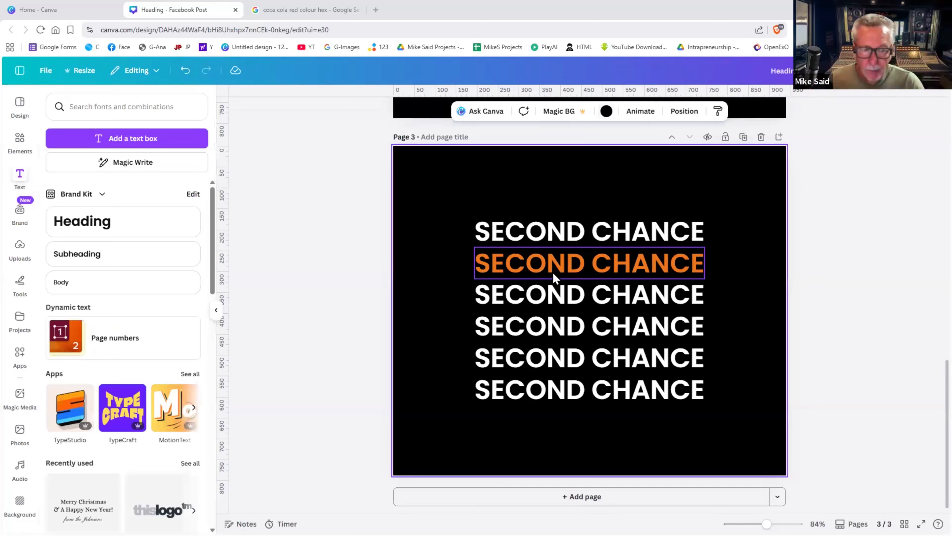
- Set the transparency of page 3's top SECOND CHANCE line to 65 so it appears grey
left_click(576, 235)
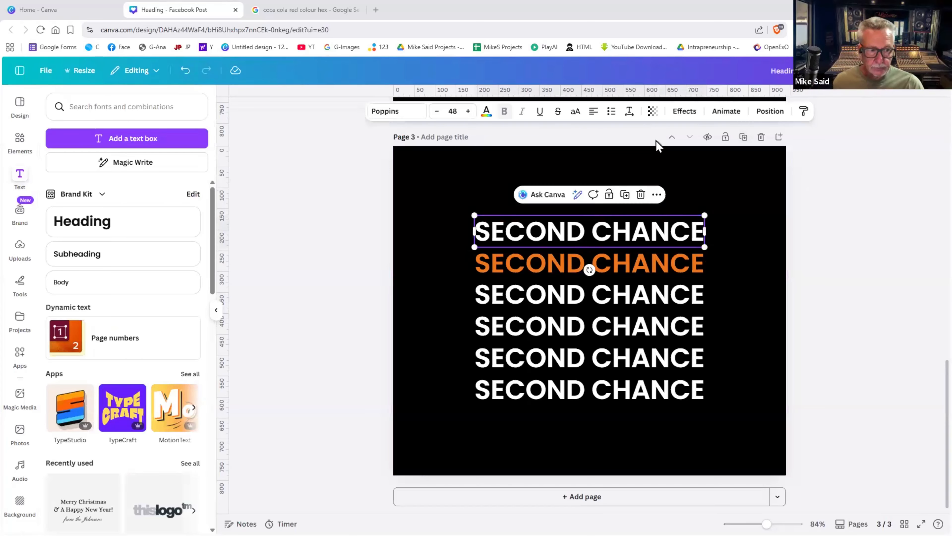
left_click(654, 114)
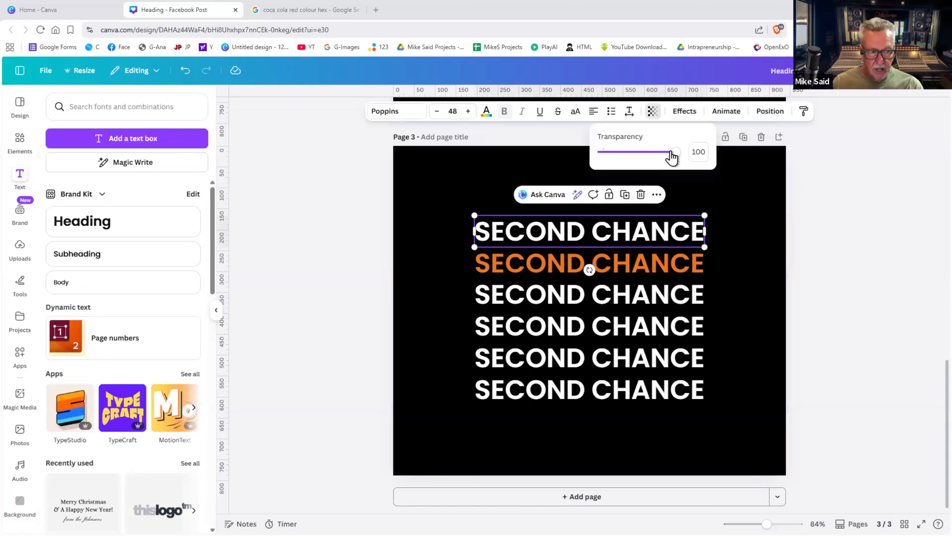
mouse_move(672, 155)
left_mouse_down()
mouse_move(644, 155)
mouse_move(653, 156)
left_mouse_up()
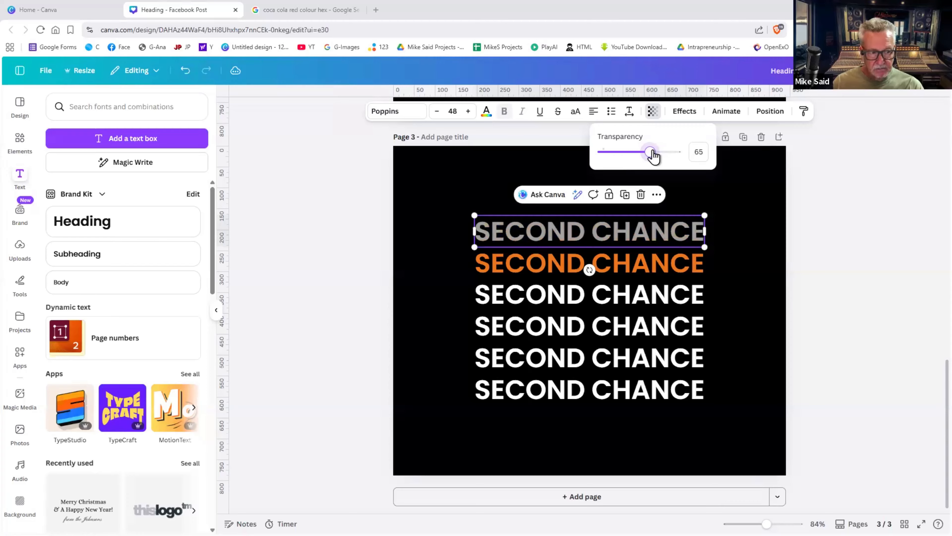
key("Right")
key("Right")
key("Right")
key("Tab")
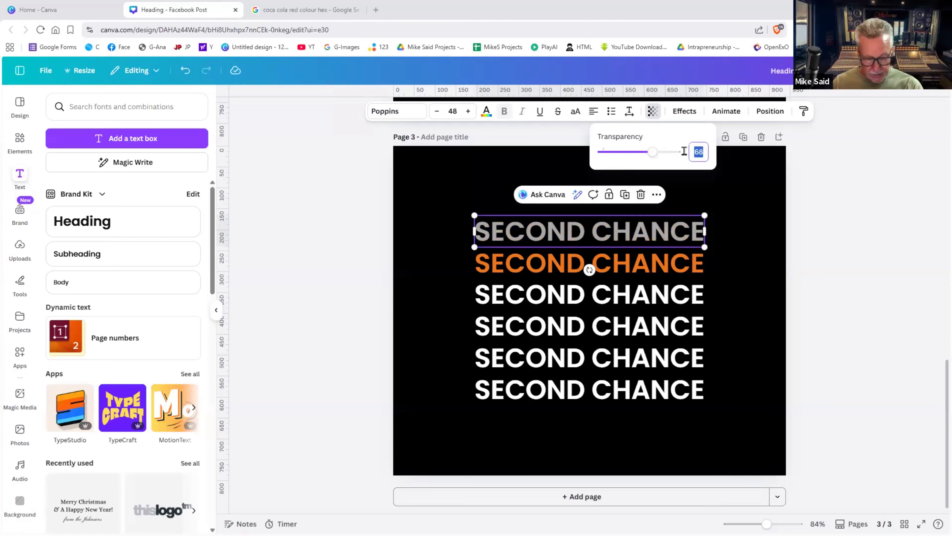
type("6")
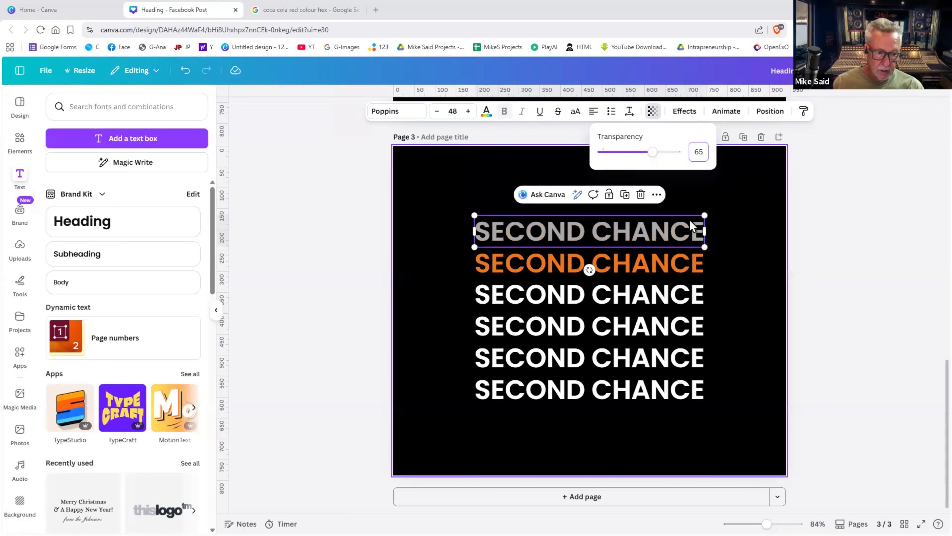
key("Escape")
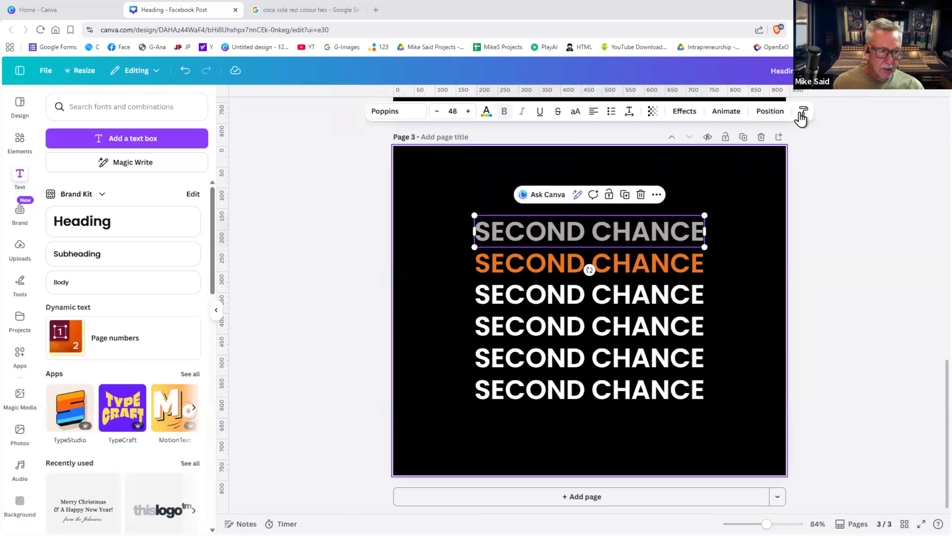
- Copy the top line's faded grey style onto SECOND CHANCE lines three through six
left_click(803, 112)
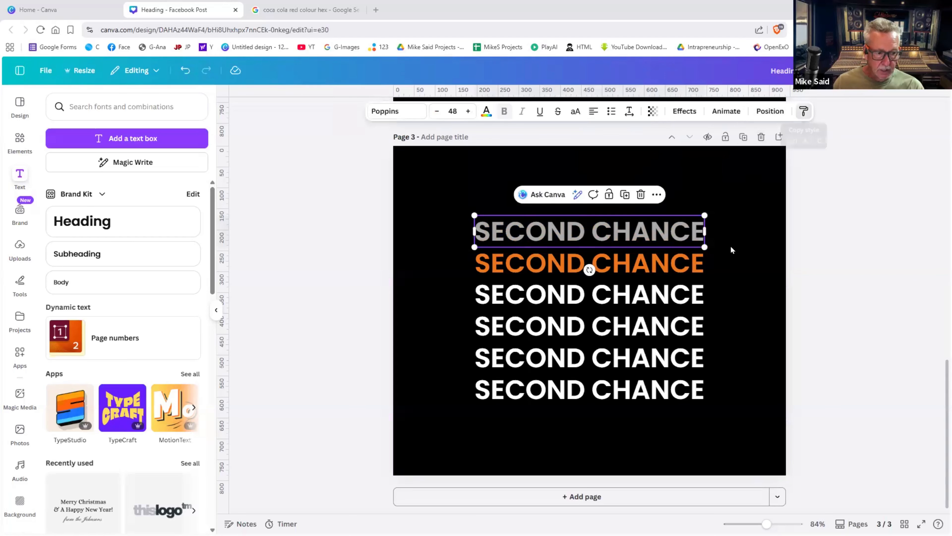
left_click(803, 112)
left_click(682, 298)
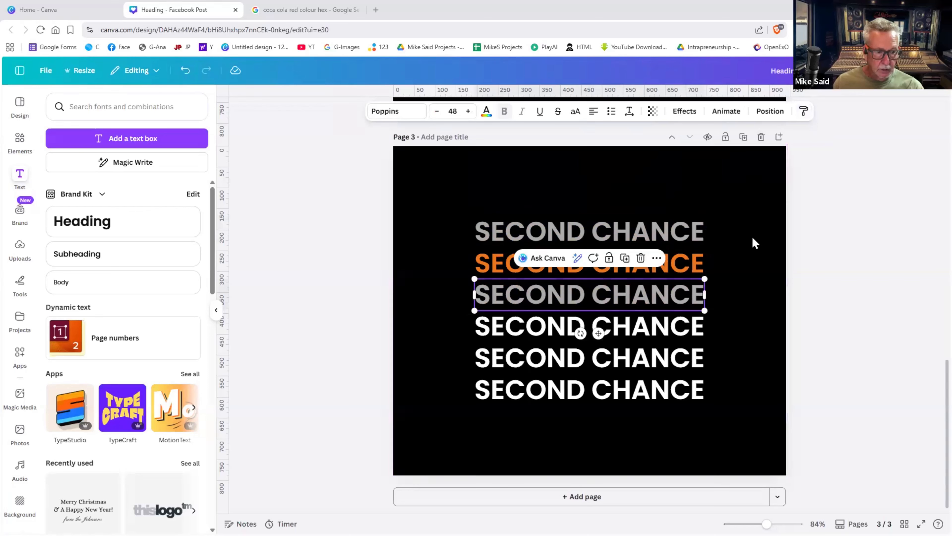
left_click(803, 112)
left_click(690, 325)
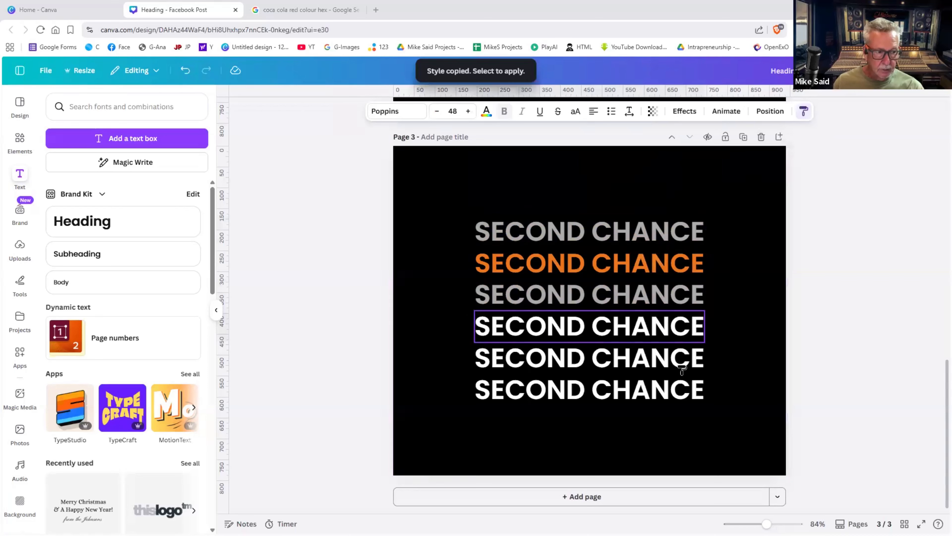
left_click(803, 112)
left_click(692, 359)
left_click(699, 386)
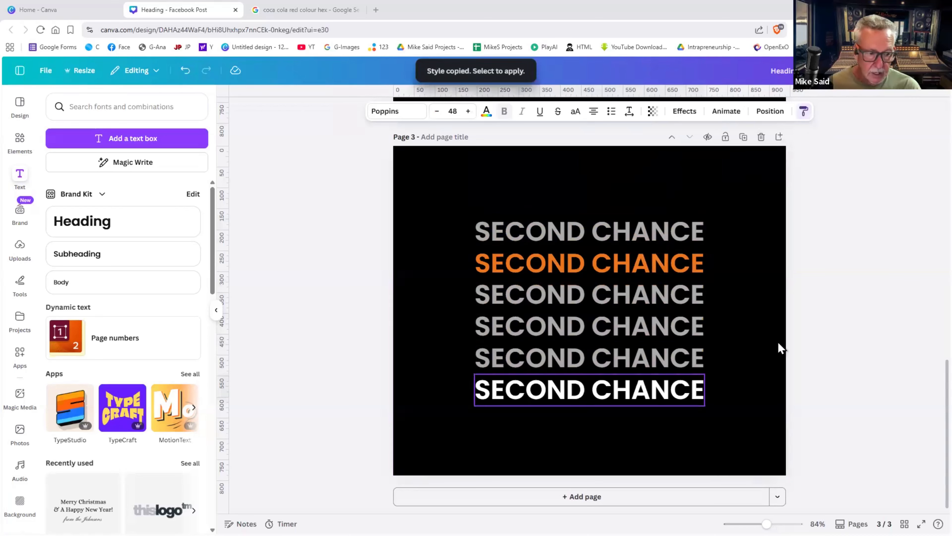
left_click(812, 332)
scroll(812, 332, "up", 2)
- Delete the white first page
scroll(812, 332, "up", 3)
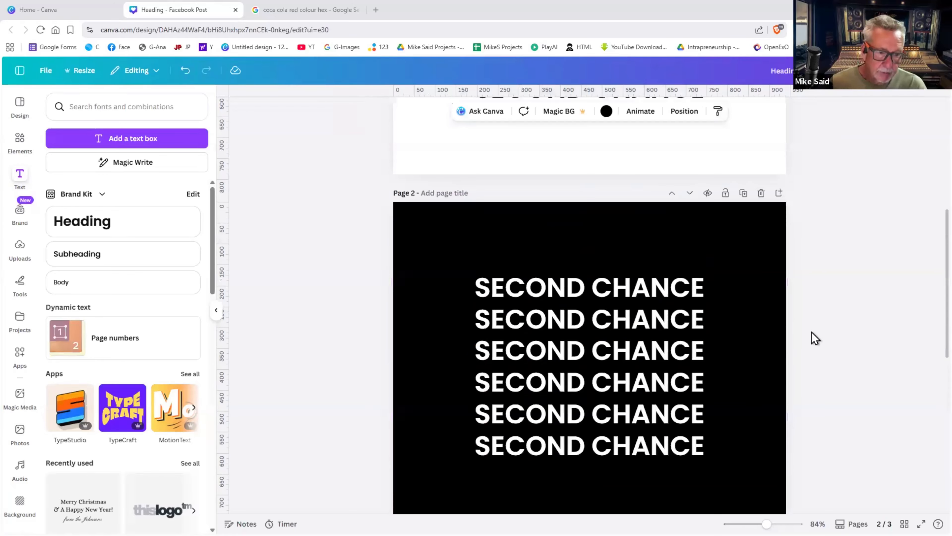
scroll(812, 332, "up", 10)
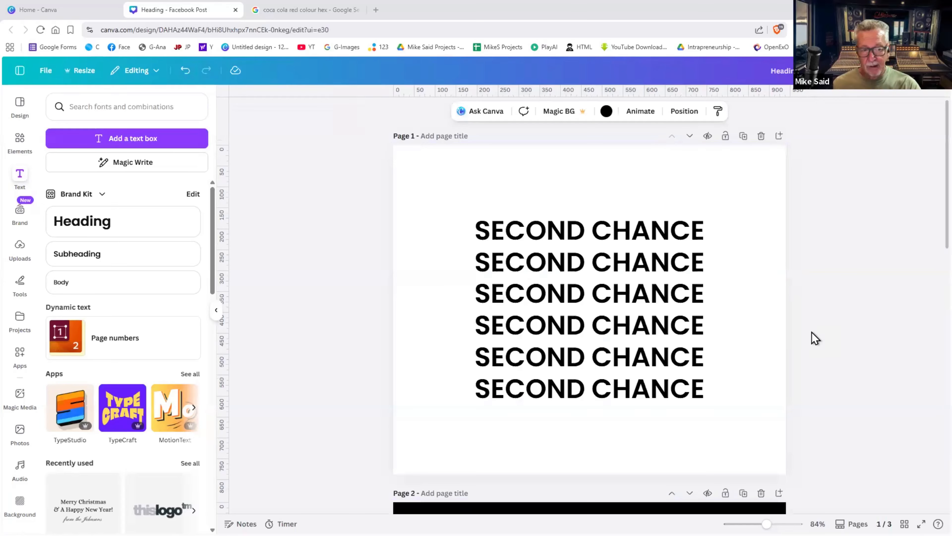
left_click(760, 137)
- Duplicate the grey-and-orange SECOND CHANCE page to create a new third page
scroll(747, 245, "down", 8)
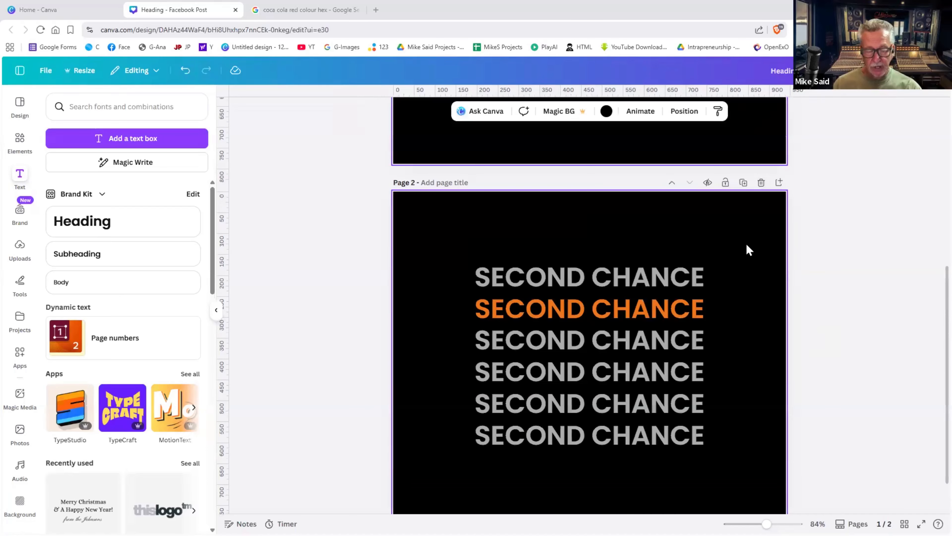
scroll(747, 246, "down", 2)
scroll(746, 244, "up", 5)
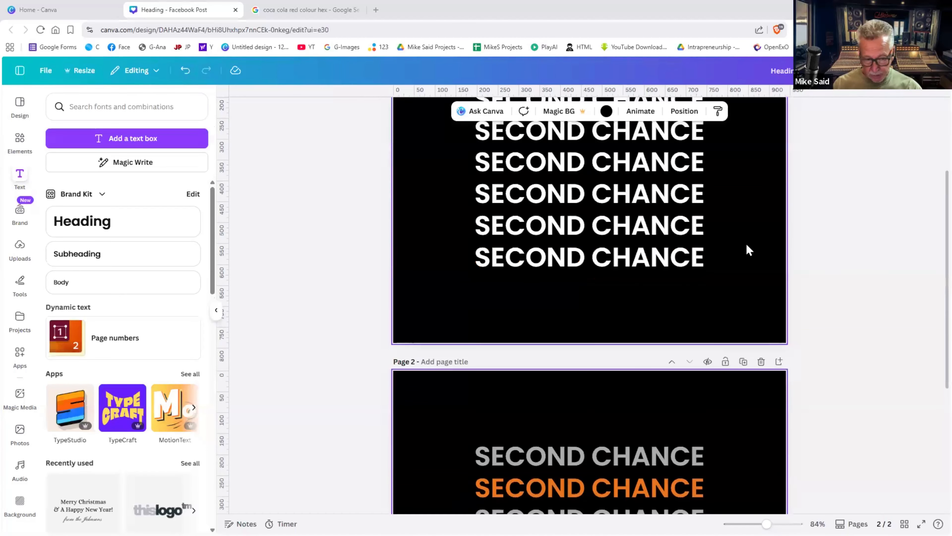
scroll(746, 244, "down", 6)
scroll(746, 243, "up", 9)
scroll(746, 243, "down", 6)
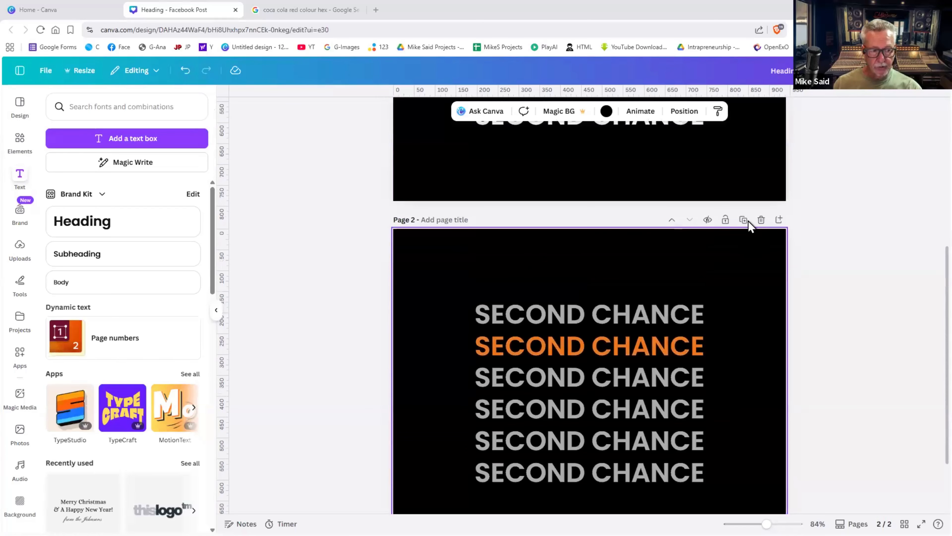
scroll(749, 221, "down", 3)
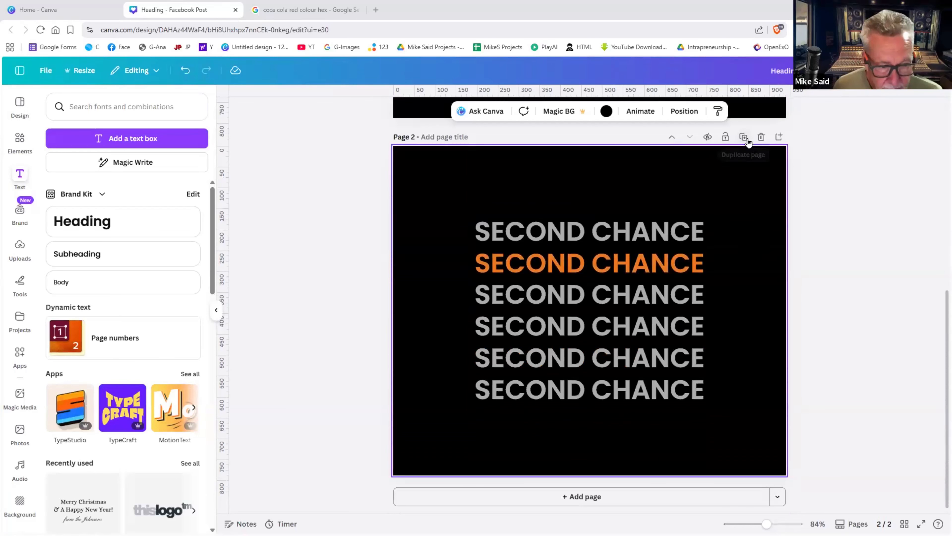
left_click(748, 139)
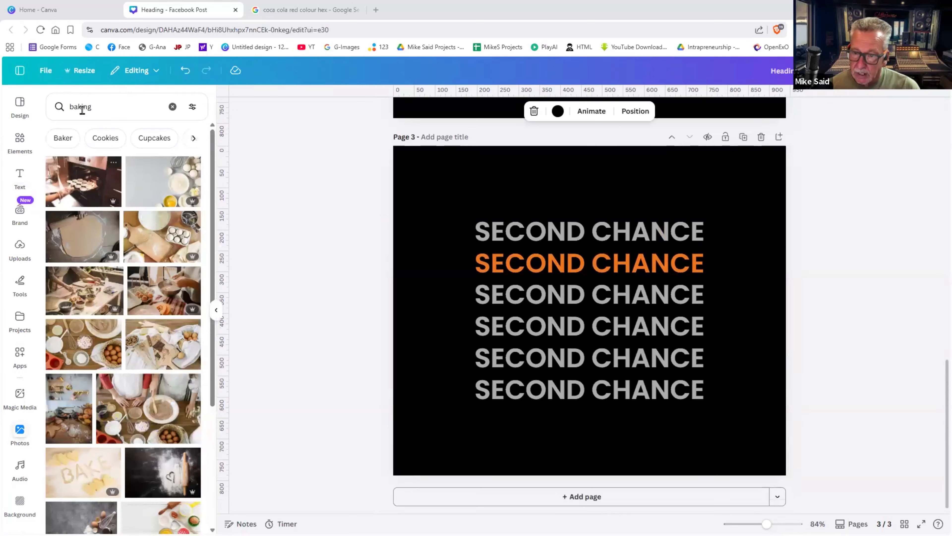
- Search the stock photos for 'time'
left_click(82, 108)
double_click(81, 107)
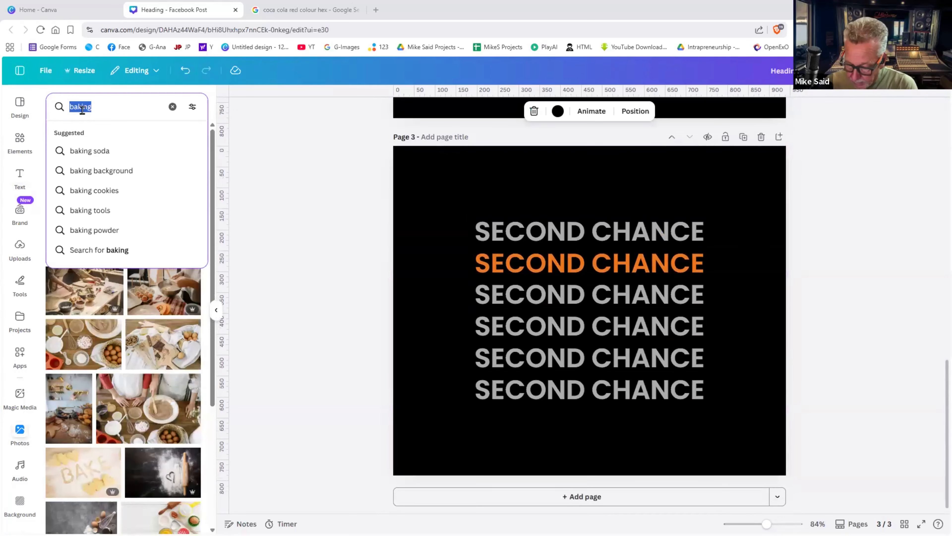
type("time")
key("Return")
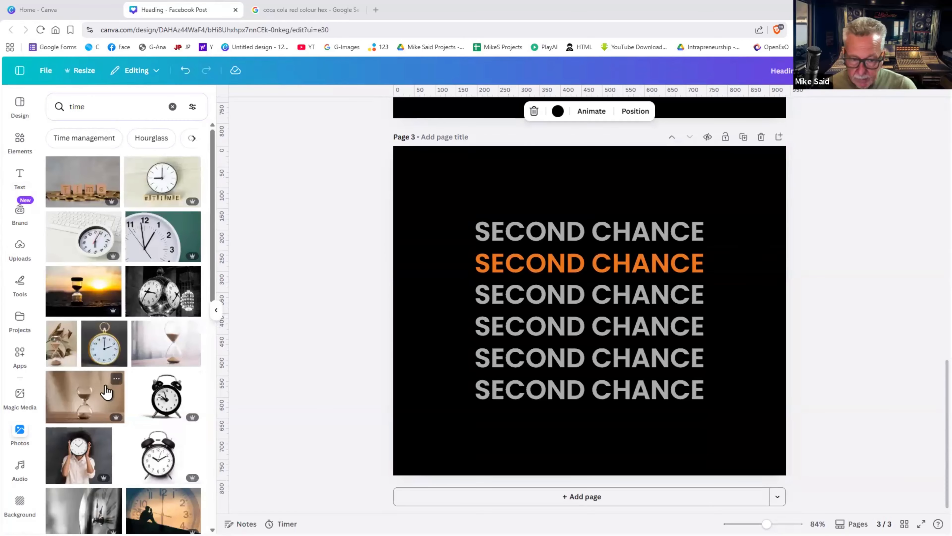
- Place the hourglass photo on page 3 and make it the page background
left_click_drag(534, 325, 532, 324)
right_click(530, 326)
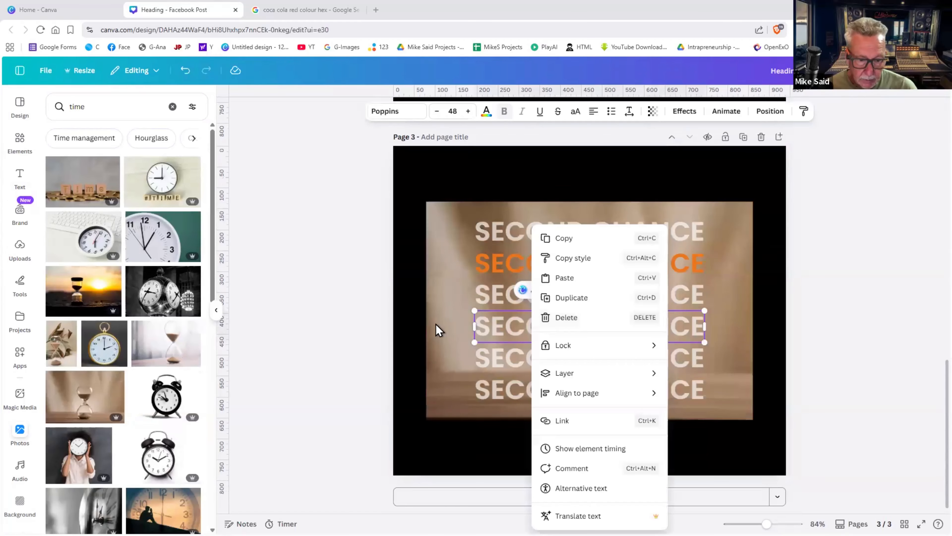
left_click(436, 324)
double_click(436, 323)
right_click(478, 467)
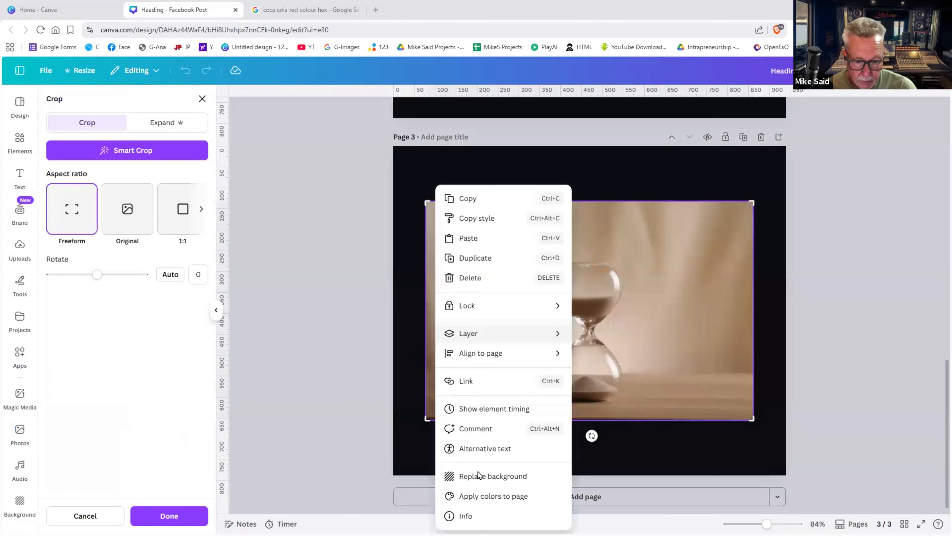
left_click(861, 364)
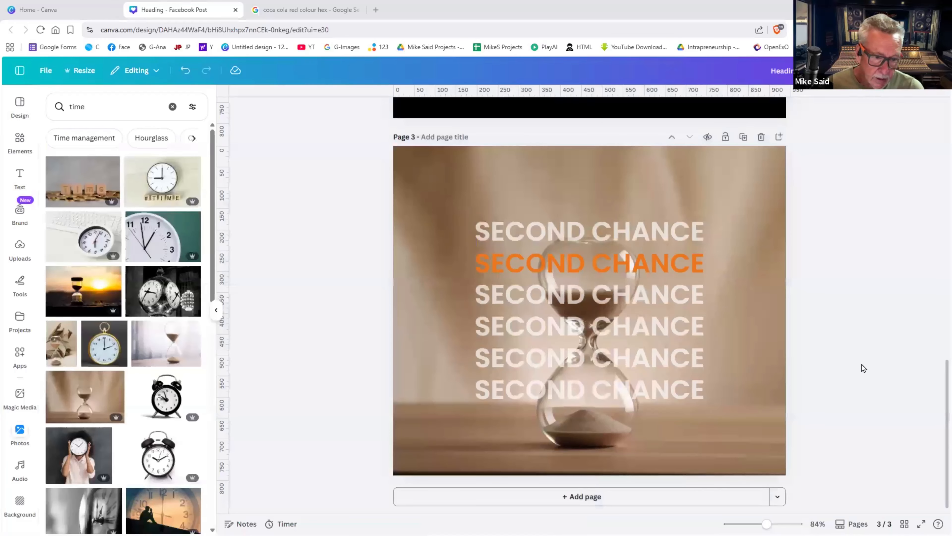
scroll(863, 367, "up", 3)
scroll(863, 367, "down", 3)
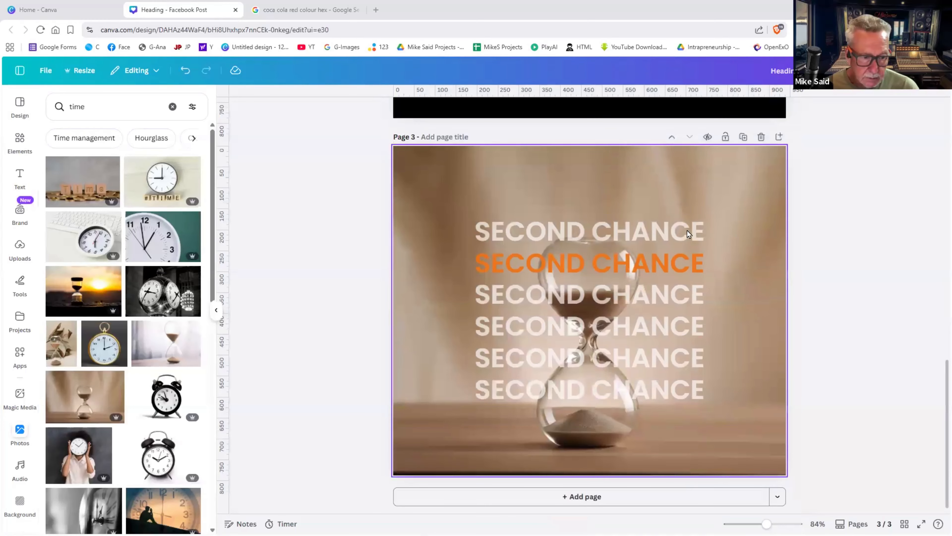
- Shrink the six SECOND CHANCE lines to 28.8 and move them toward the upper left
left_click(686, 230)
left_click(756, 245)
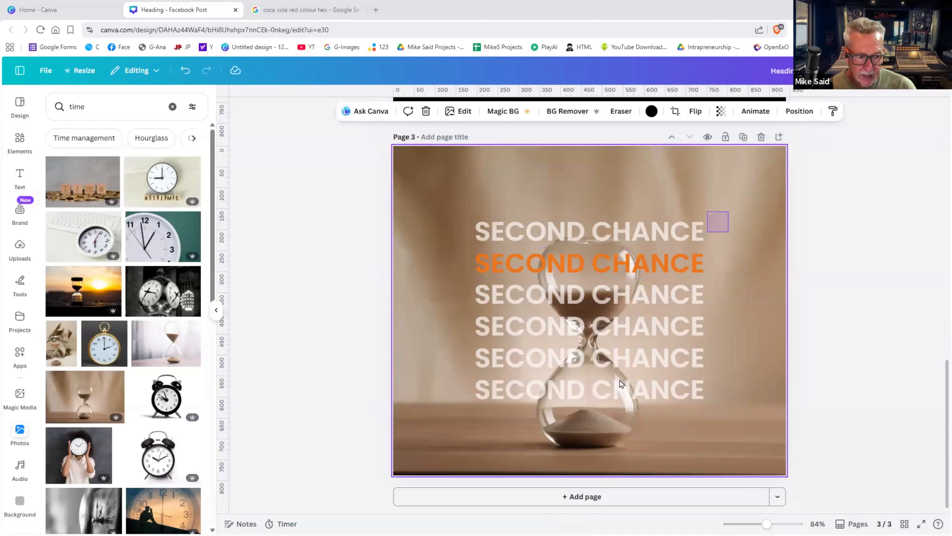
left_click_drag(620, 383, 656, 365)
left_click_drag(602, 299, 556, 266)
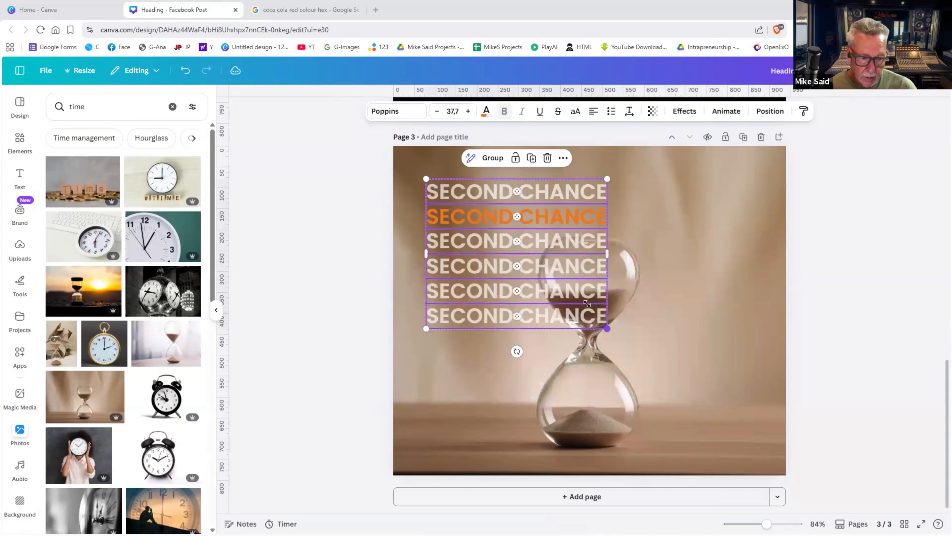
left_click_drag(607, 329, 564, 293)
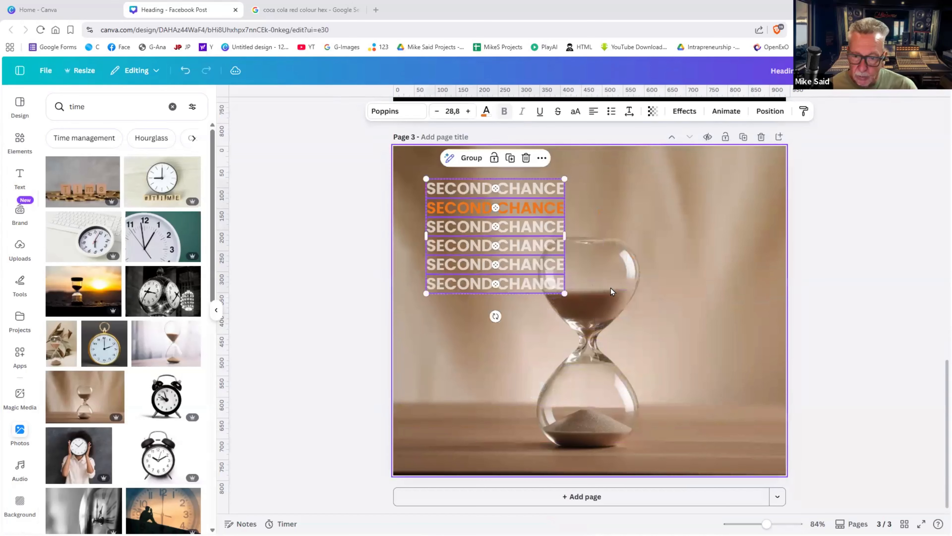
- Replace the hourglass background with the silhouette-and-clock photo
left_click(610, 288)
scroll(136, 436, "down", 5)
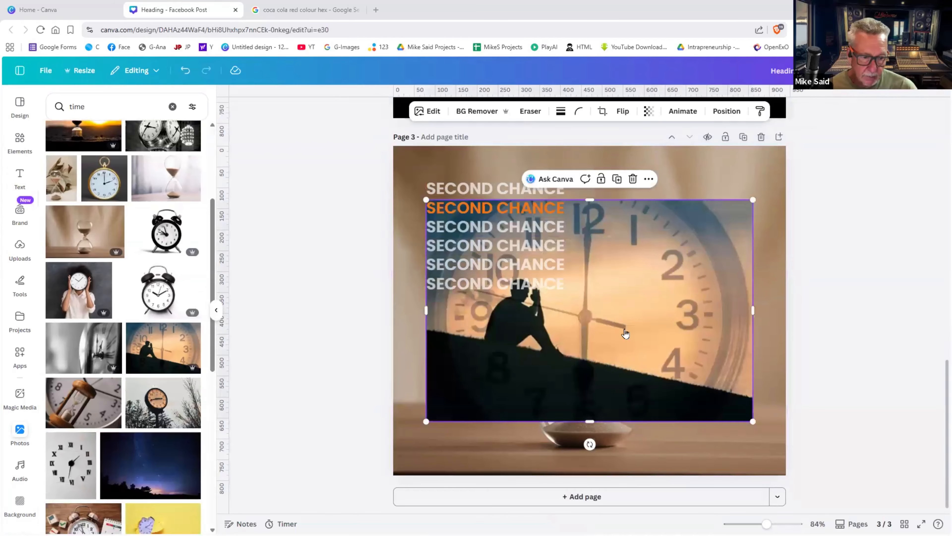
right_click(624, 331)
left_click(672, 483)
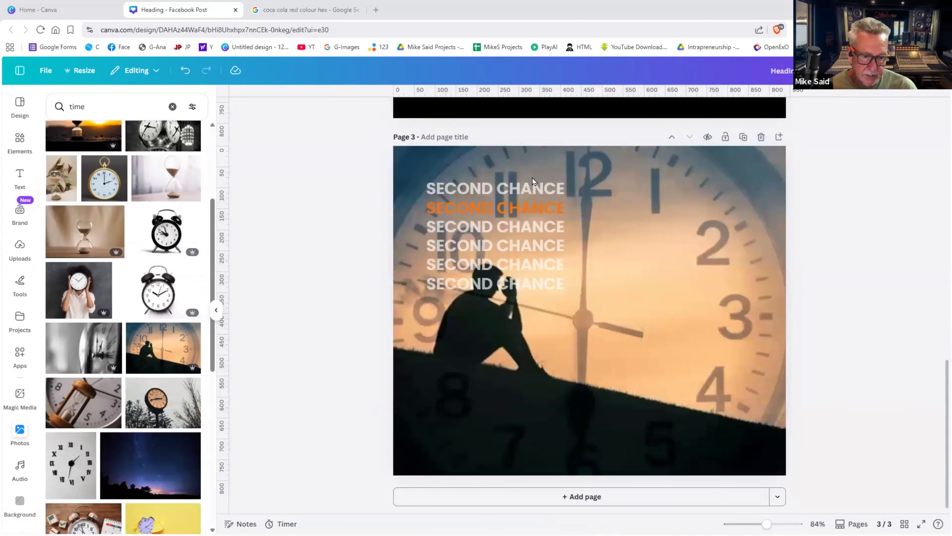
left_click(472, 248)
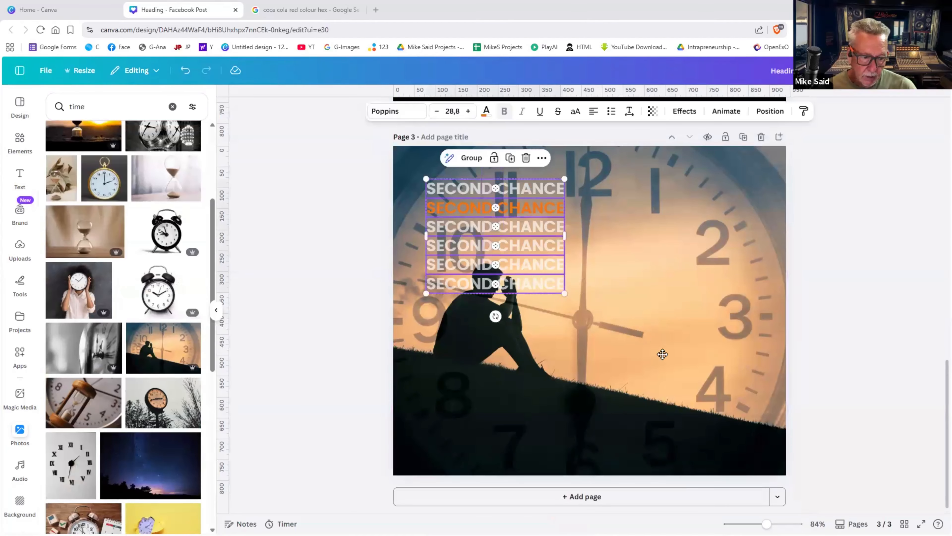
- Move the text group right and set the first line's transparency to 100
left_click_drag(471, 249, 666, 315)
left_click(717, 256)
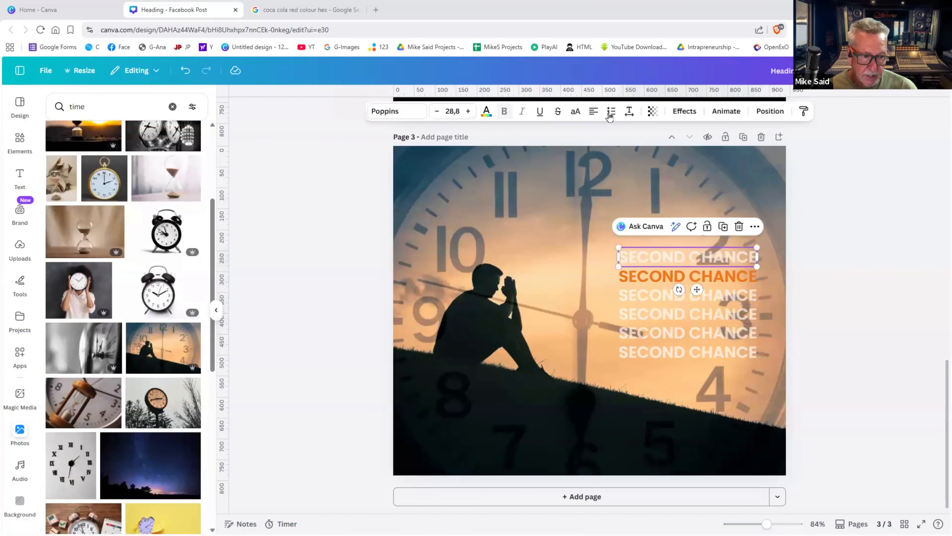
left_click(653, 112)
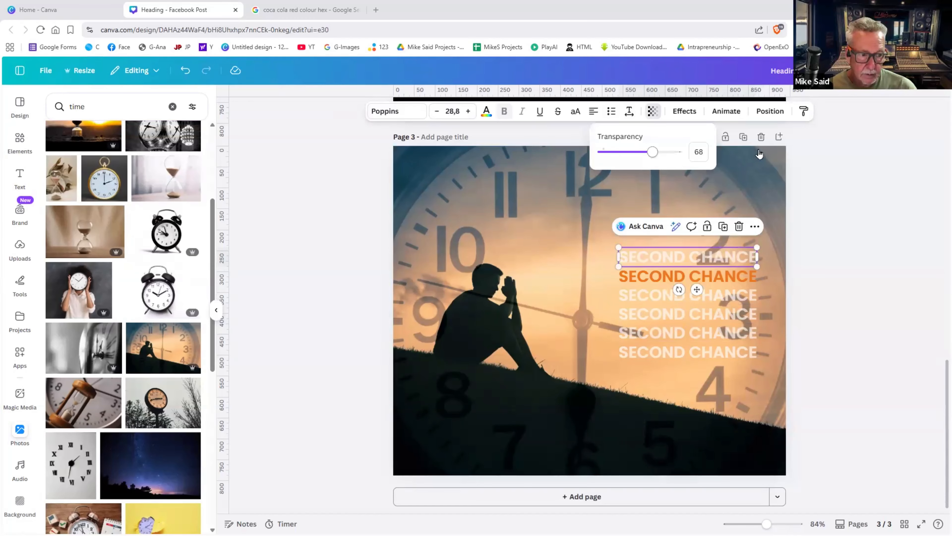
left_click_drag(653, 152, 788, 154)
- Copy the first line's opaque white style onto lines three through six
left_click(803, 113)
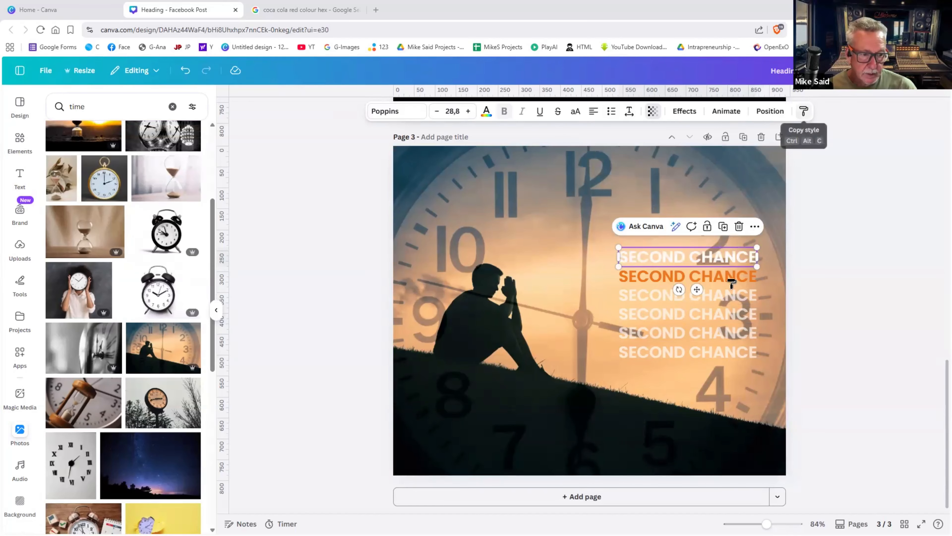
left_click(731, 295)
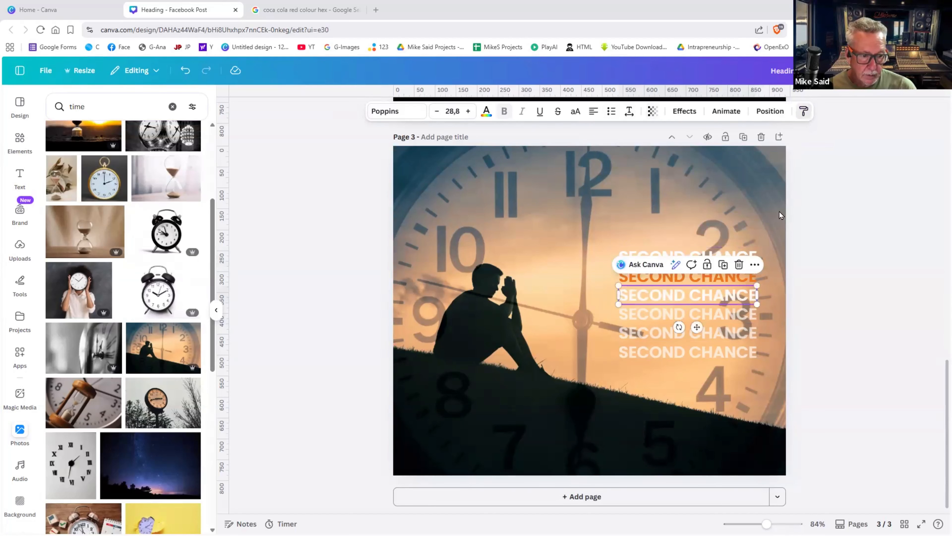
left_click(803, 112)
left_click(716, 314)
left_click(804, 112)
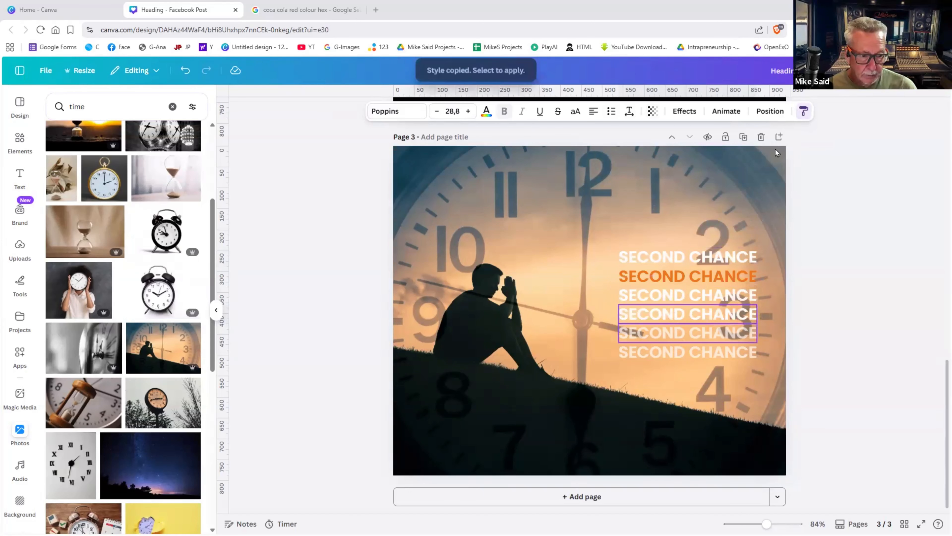
left_click(716, 333)
left_click(803, 111)
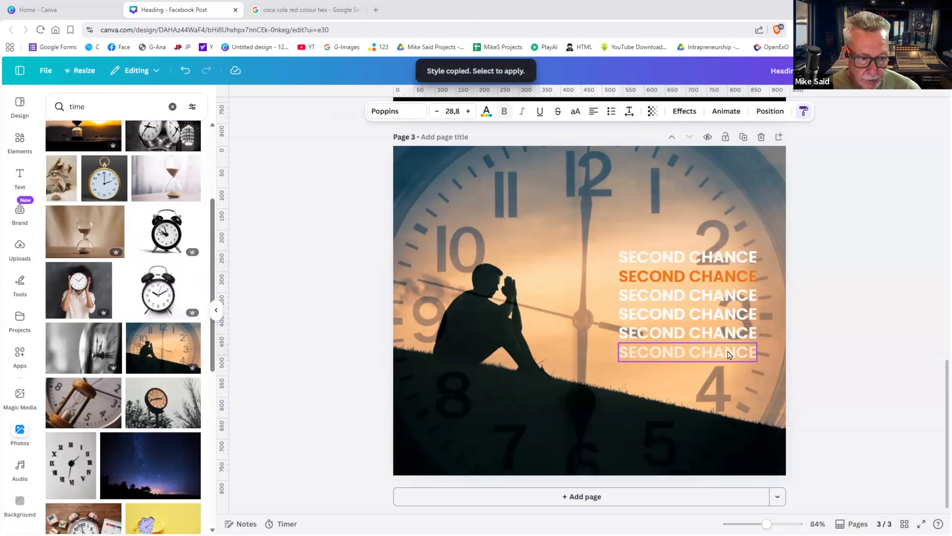
left_click(727, 351)
left_click(852, 351)
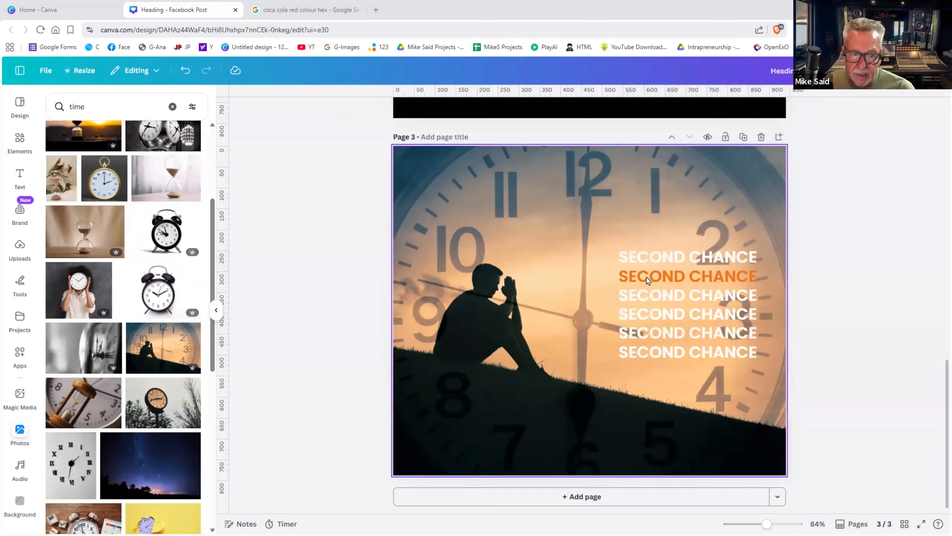
- Delete the clock background photo and select all the SECOND CHANCE lines
left_click(683, 256)
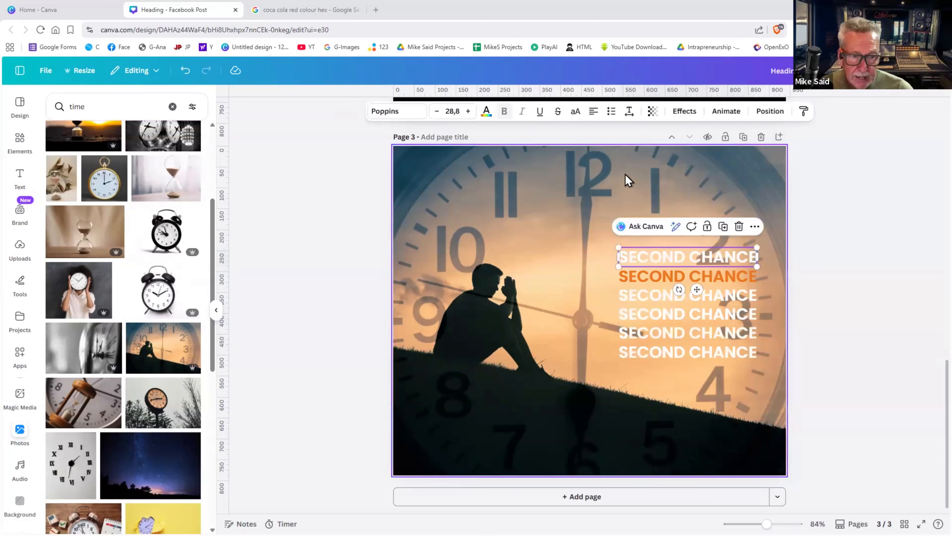
left_click(684, 111)
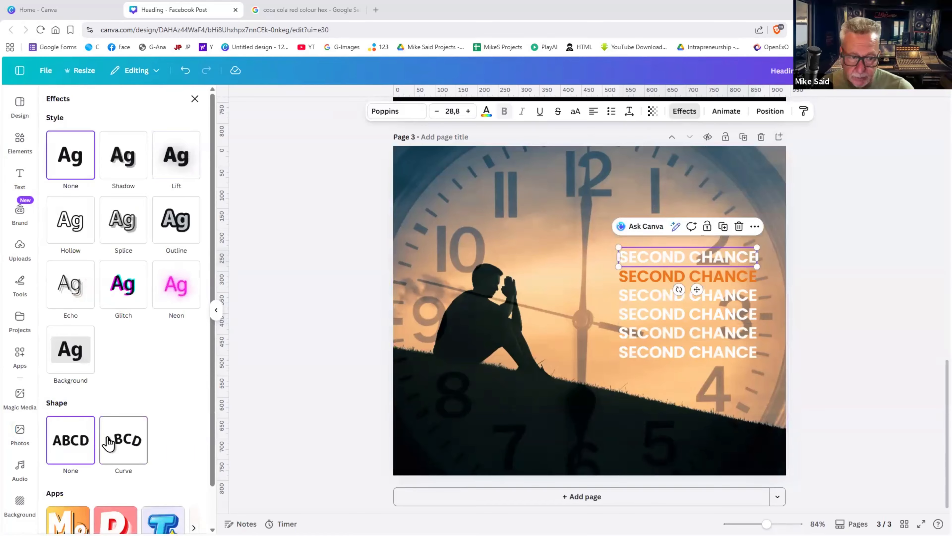
left_click(714, 193)
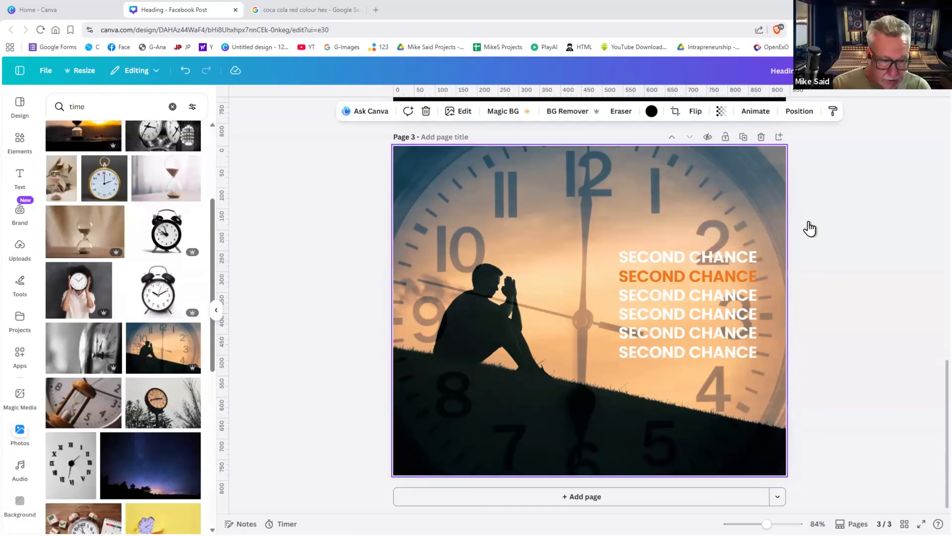
key("Delete")
left_click_drag(829, 217, 544, 410)
- Delete all the SECOND CHANCE lines and the black background, leaving page 3 white
key("Delete")
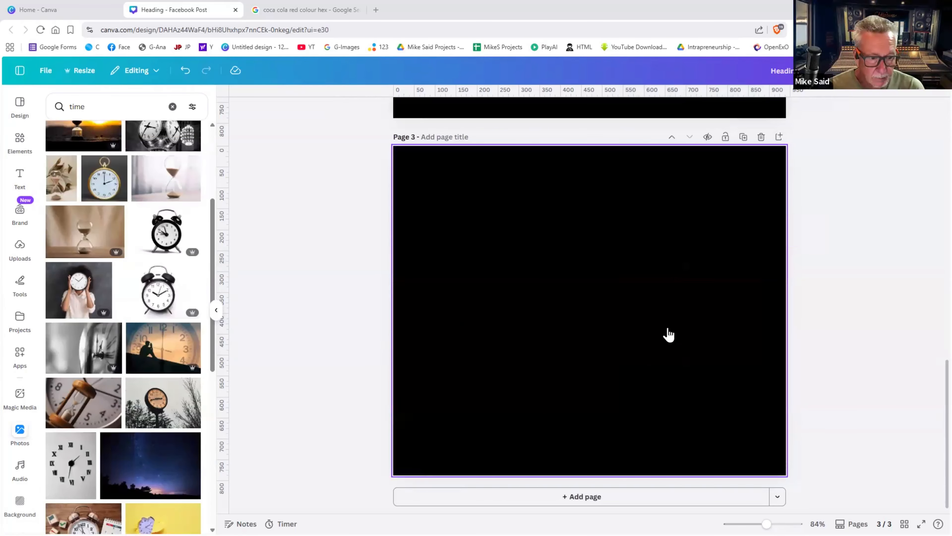
left_click(638, 330)
key("Delete")
scroll(435, 166, "up", 8)
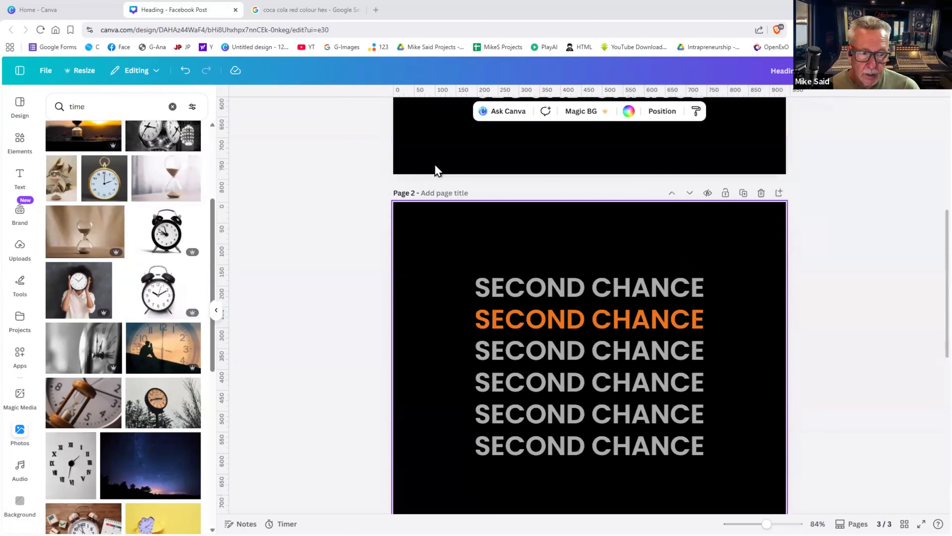
scroll(434, 164, "down", 4)
scroll(434, 164, "up", 5)
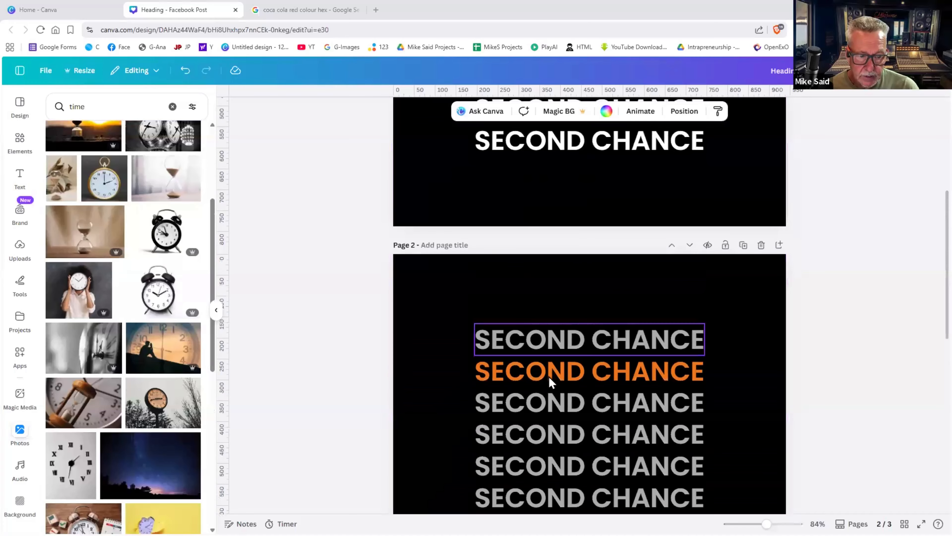
- Paste page 2's orange SECOND CHANCE line onto page 3, enlarged to 59.1 and centred
left_click(551, 382)
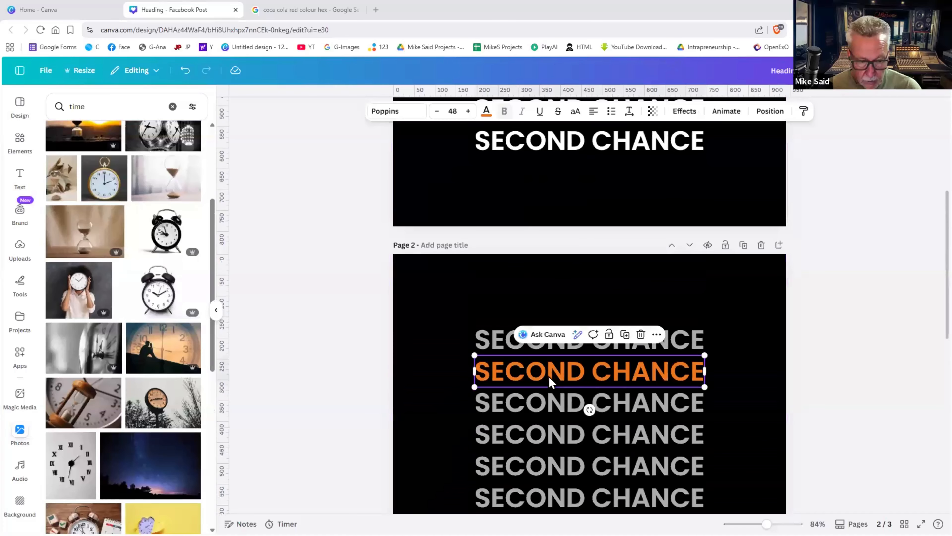
scroll(550, 382, "down", 10)
scroll(550, 382, "up", 14)
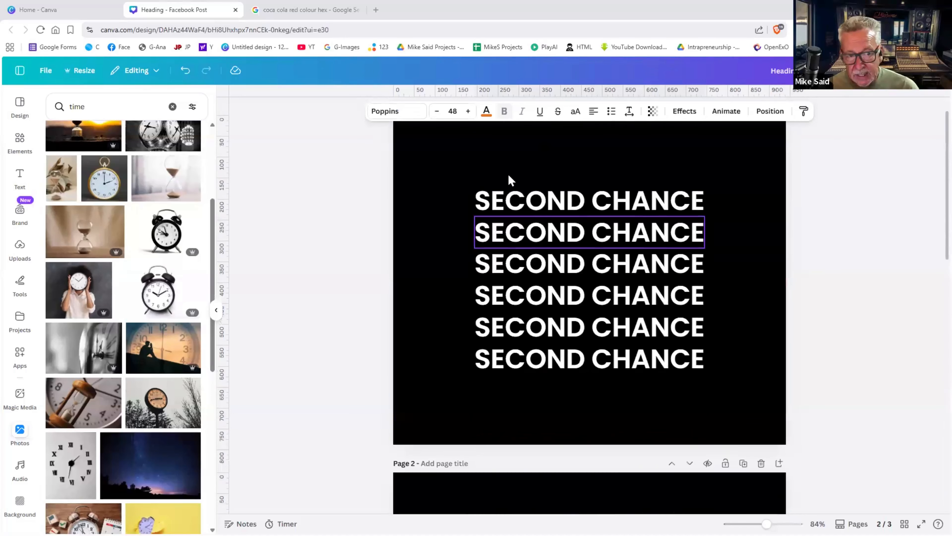
scroll(508, 174, "down", 10)
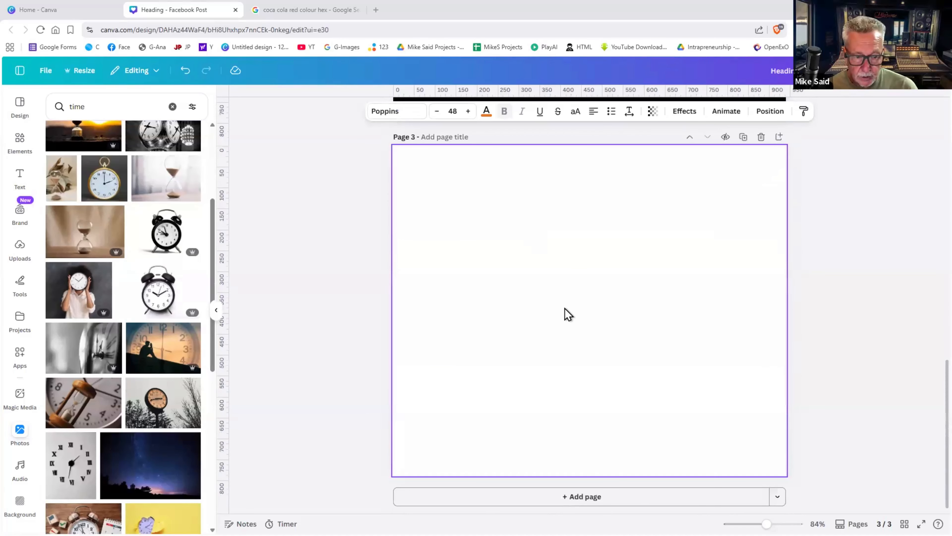
left_click(567, 314)
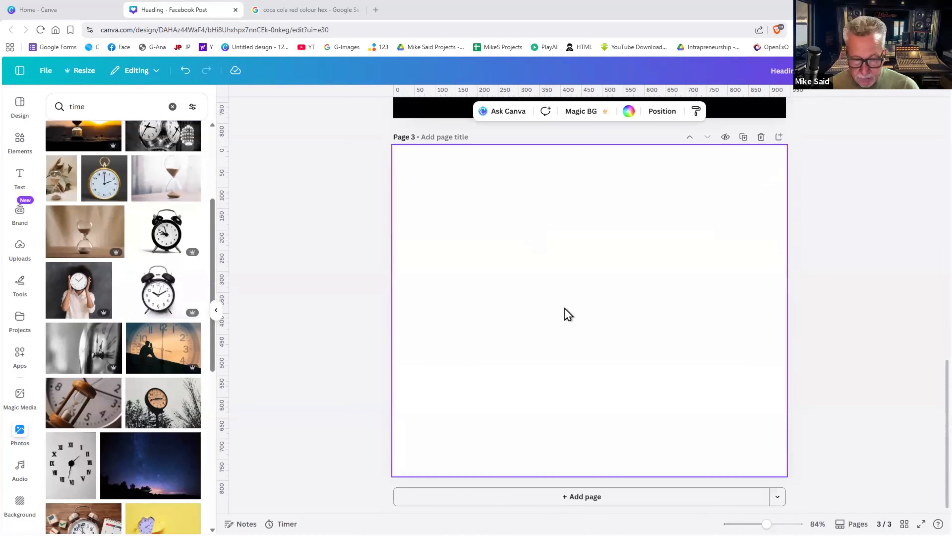
type("SECOND CHANCE")
left_click_drag(595, 285, 593, 332)
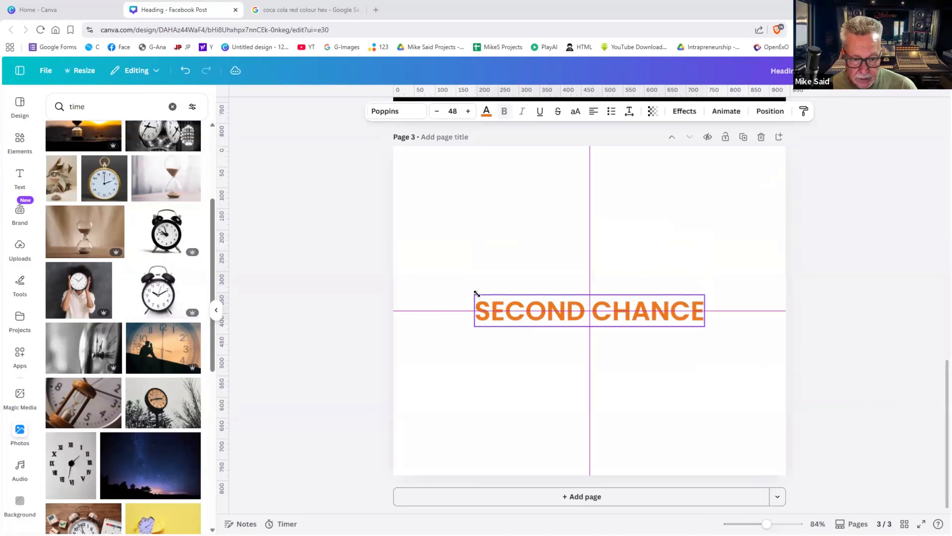
left_click_drag(474, 294, 420, 287)
left_click_drag(629, 301, 651, 305)
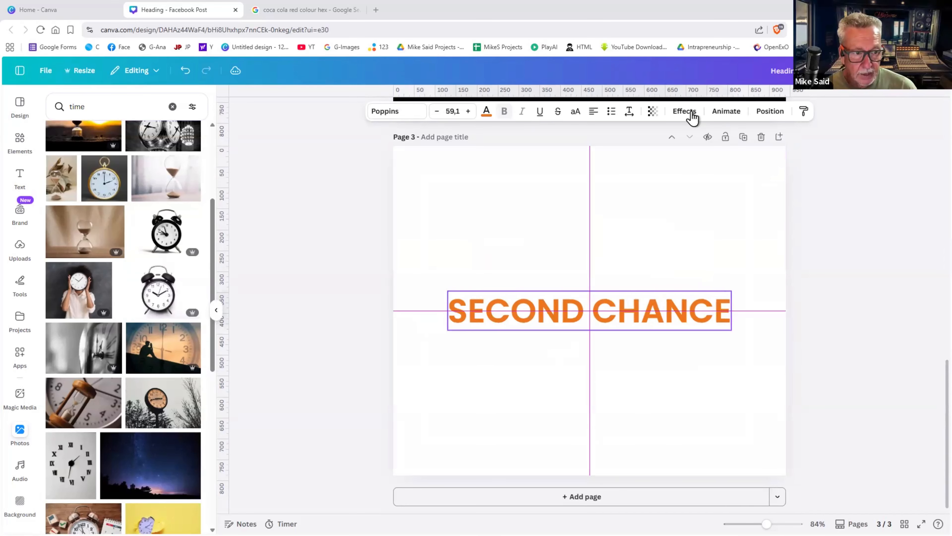
left_click(683, 112)
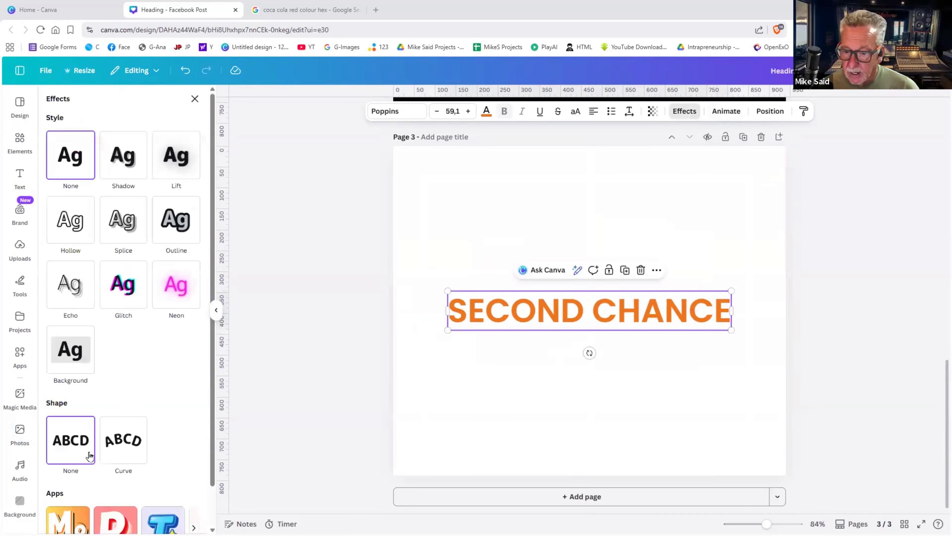
- Give the orange SECOND CHANCE heading a Curve effect of 83 and letter spacing 122
left_click(123, 446)
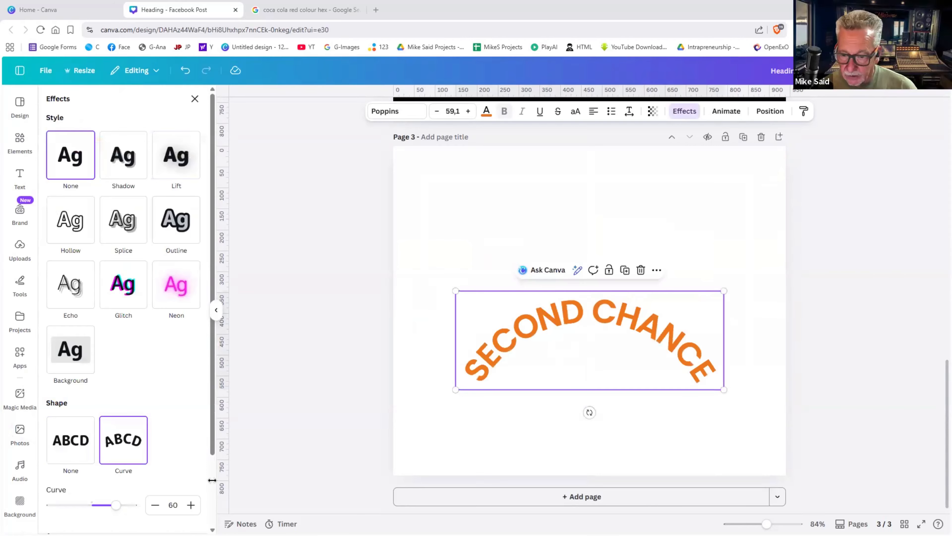
mouse_move(106, 505)
left_mouse_down()
mouse_move(76, 505)
mouse_move(121, 506)
left_mouse_up()
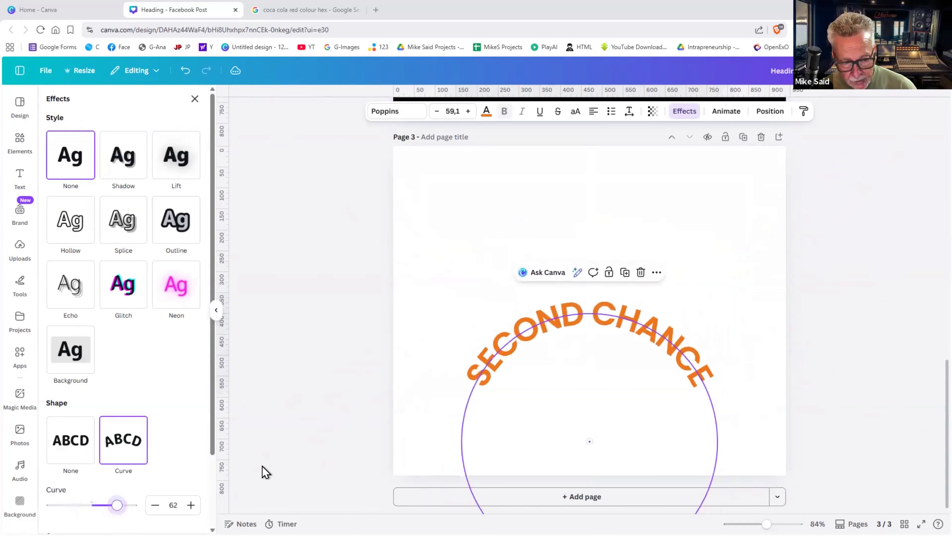
left_click_drag(572, 343, 572, 230)
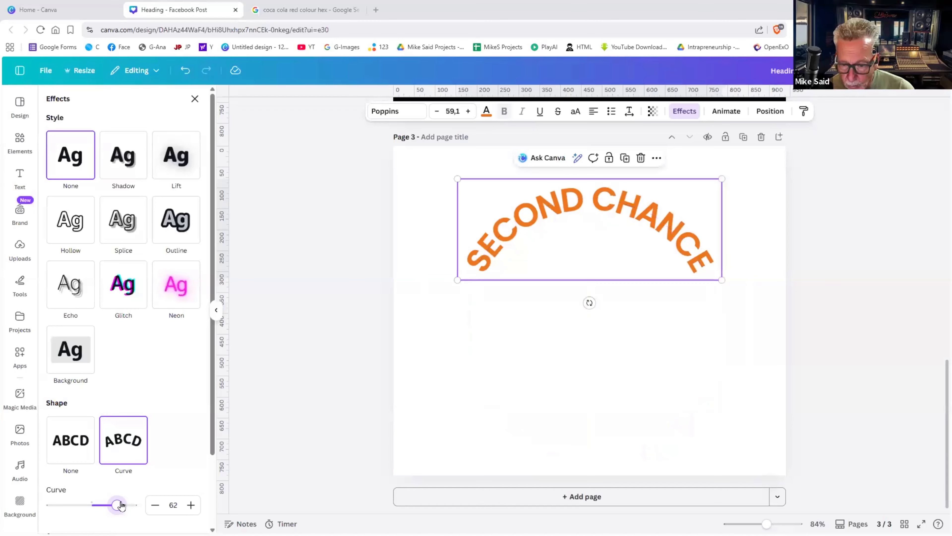
left_click_drag(121, 506, 125, 505)
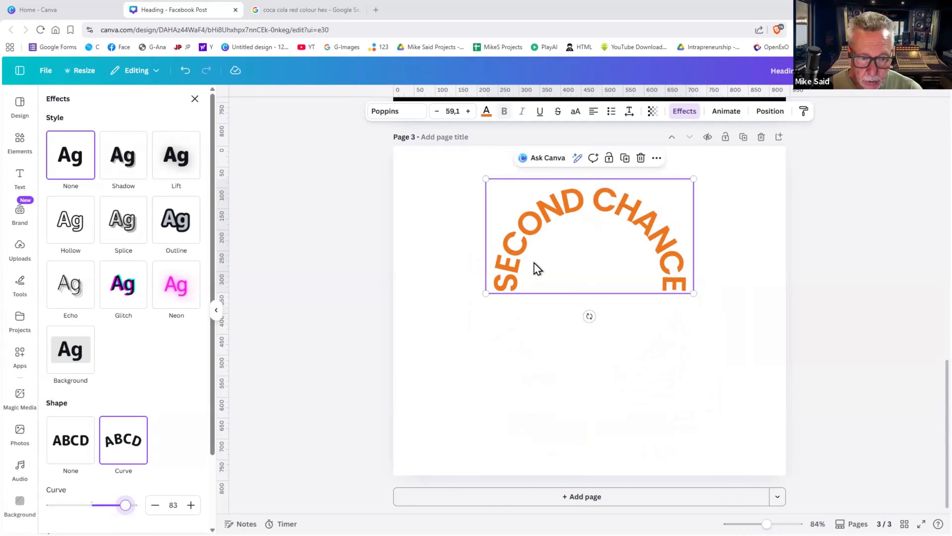
left_click(630, 119)
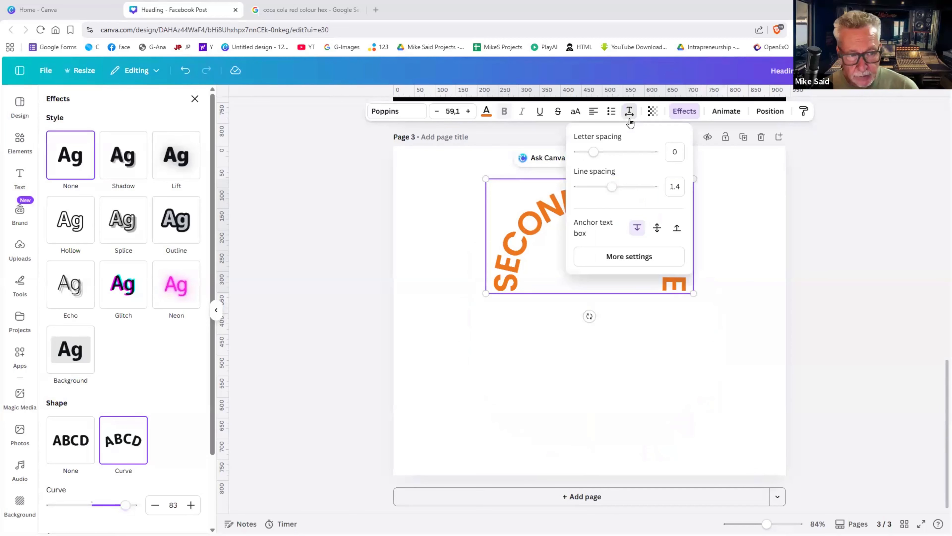
left_click_drag(597, 154, 604, 155)
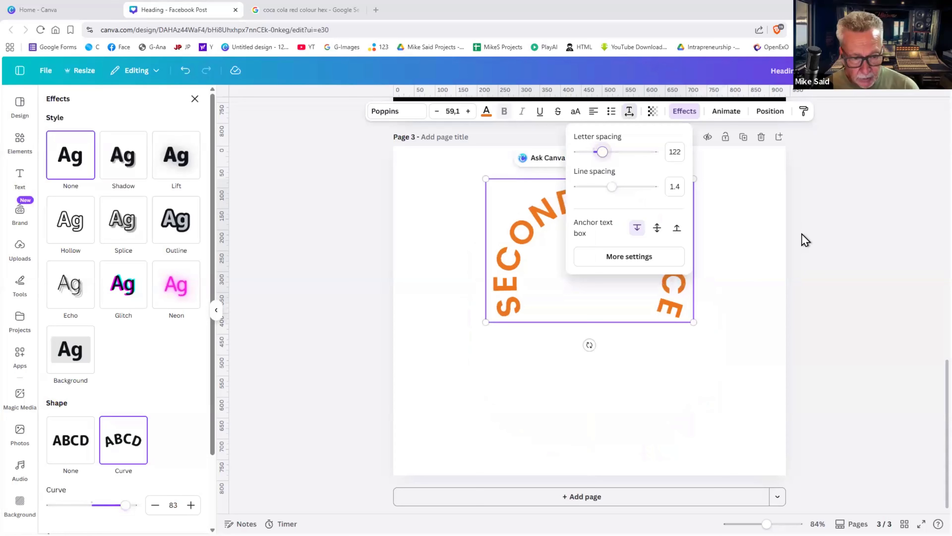
left_click(805, 240)
left_click(805, 240)
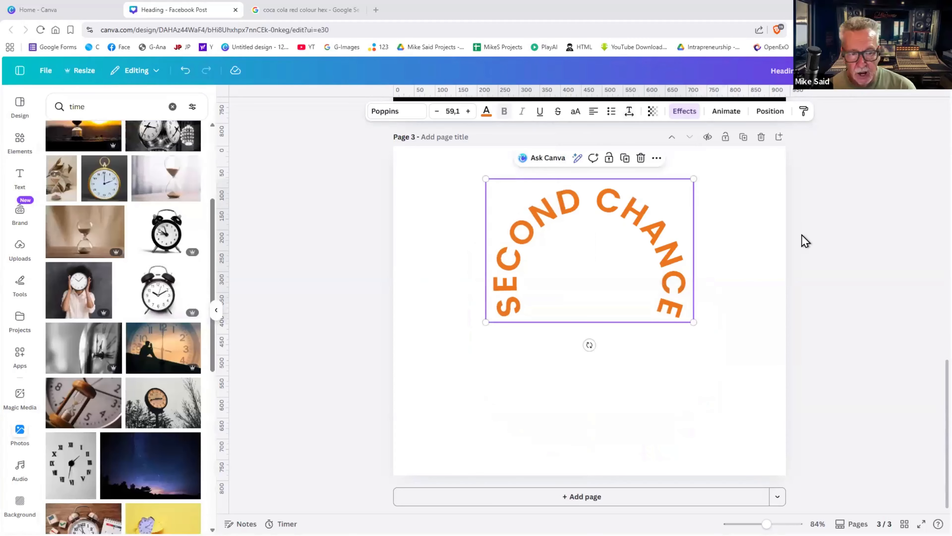
- Move the curved SECOND CHANCE text left and set its curve to 65
left_click(667, 243)
left_click_drag(666, 244, 665, 264)
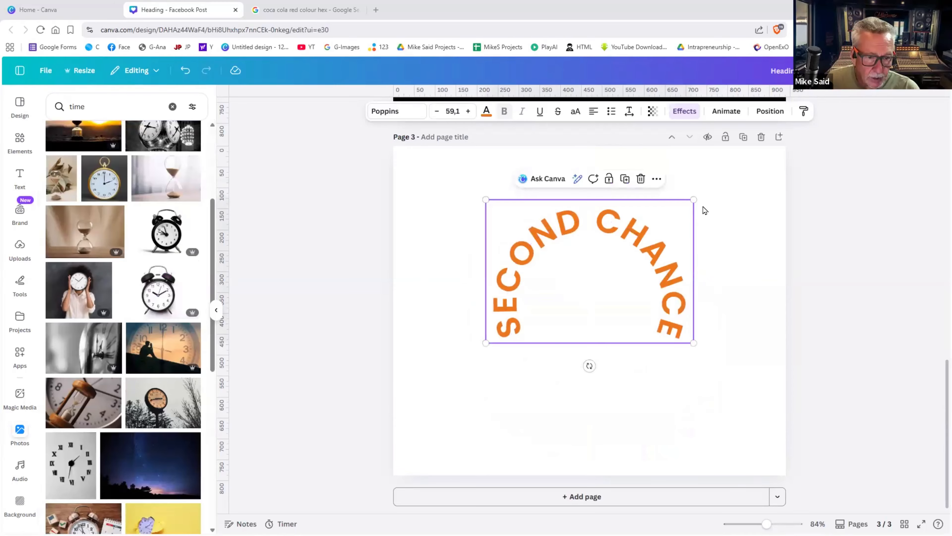
key("ctrl+z")
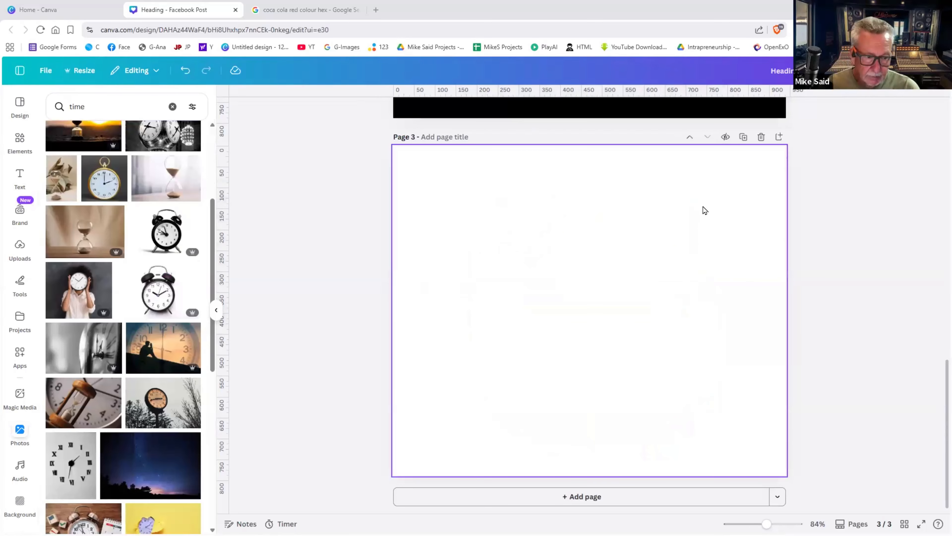
key("ctrl+z")
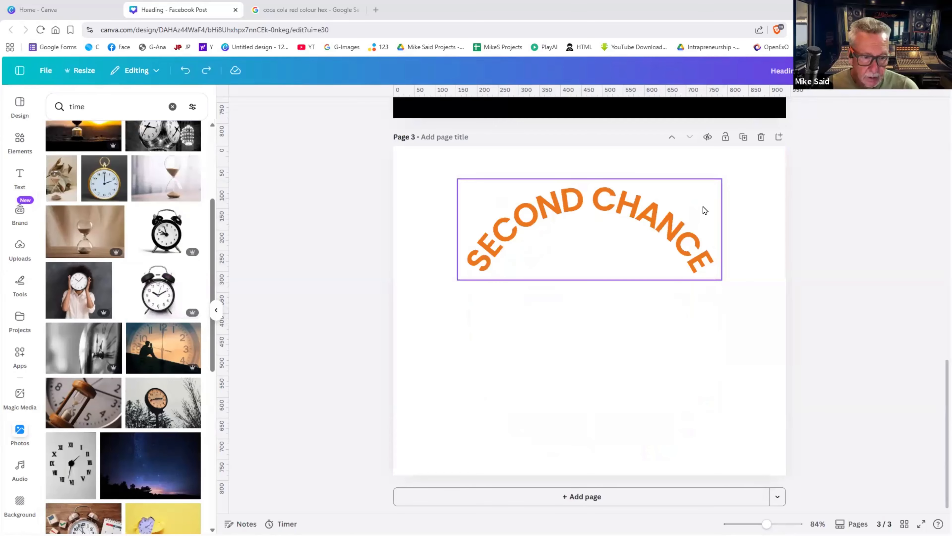
left_click_drag(670, 224, 599, 262)
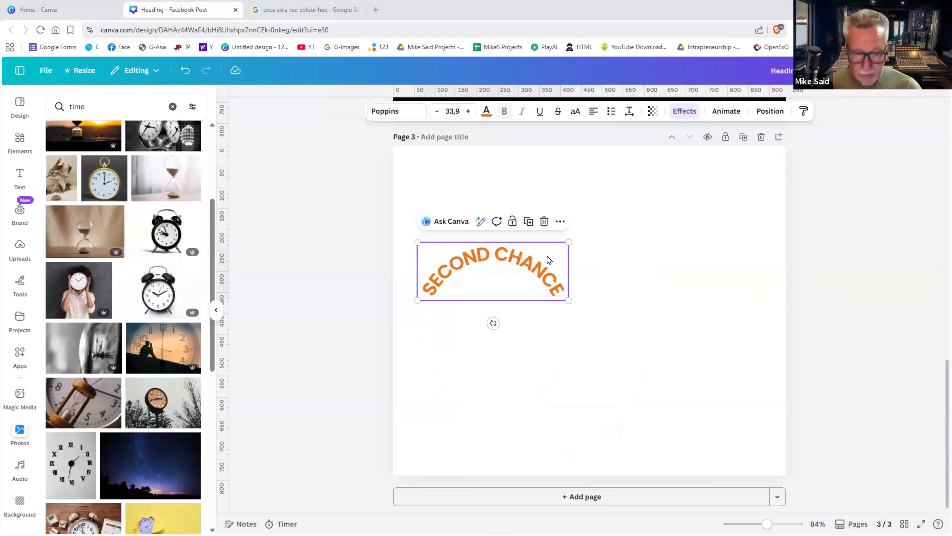
left_click(689, 114)
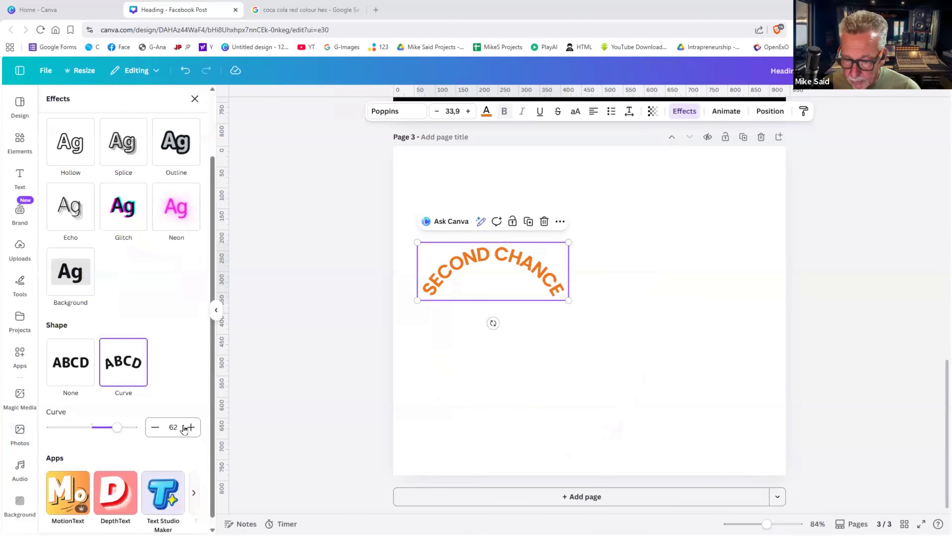
left_click(191, 431)
left_click(191, 430)
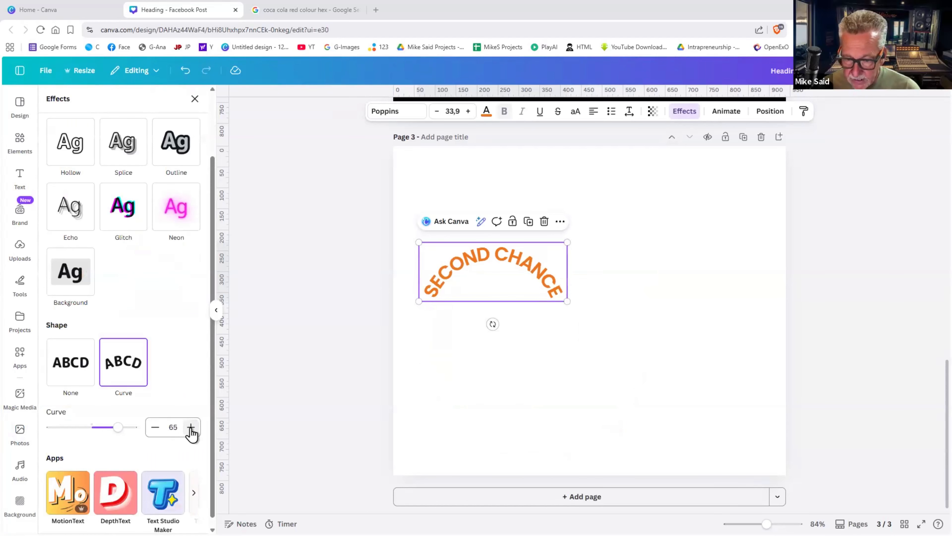
left_click(547, 285)
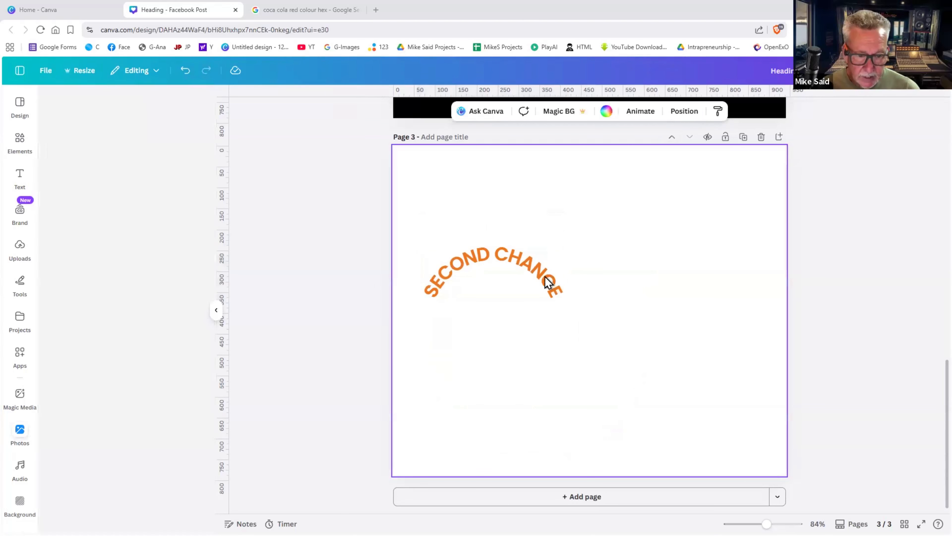
- Place a copy of the curved text at the lower right of page 3
key("Delete")
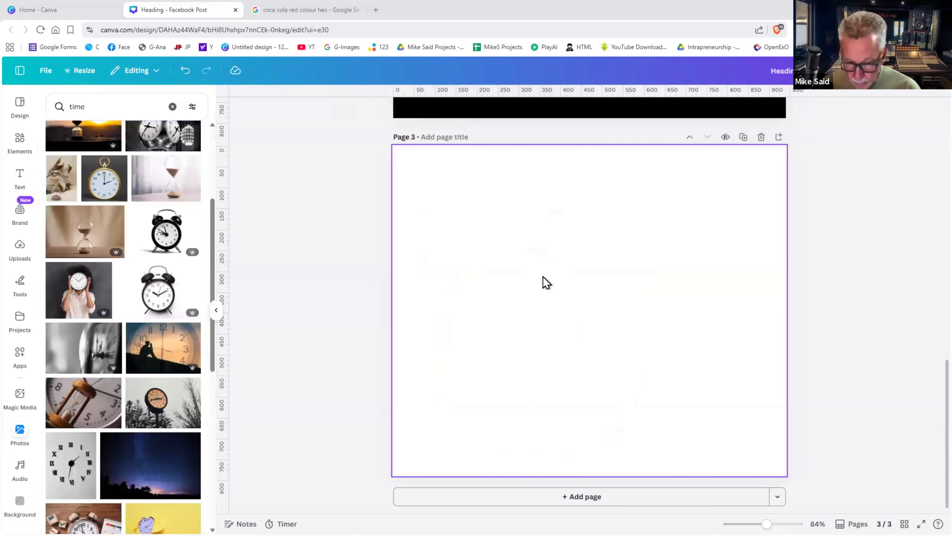
key("ctrl+z")
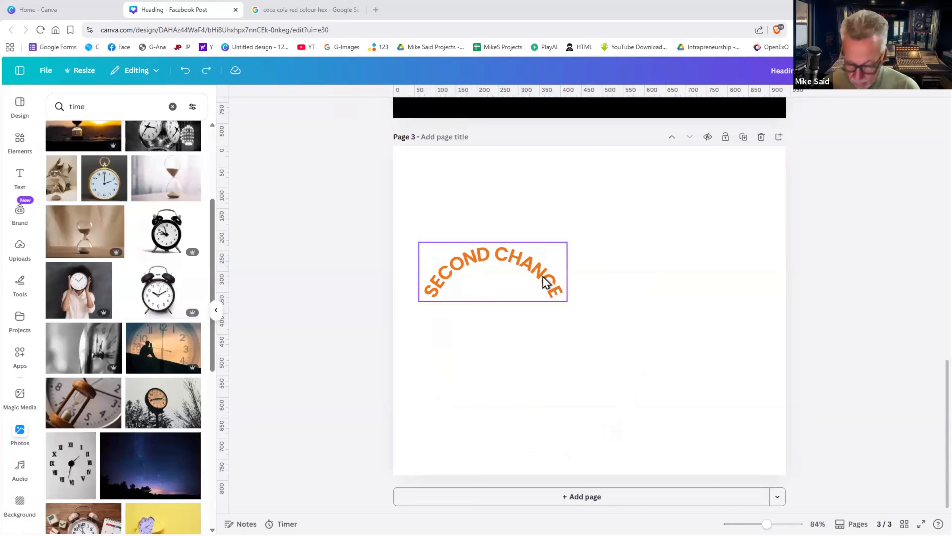
key("ctrl+v")
left_click_drag(543, 277, 691, 337)
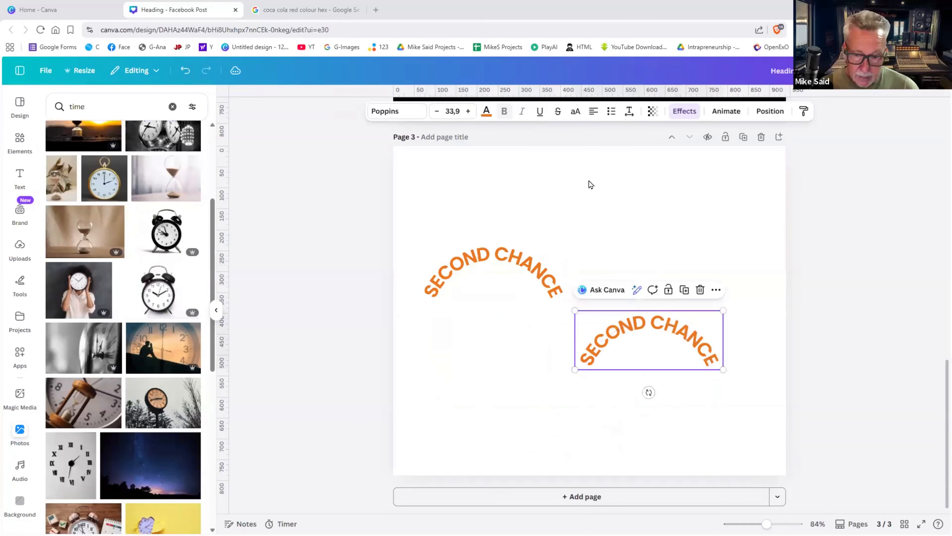
- Set the copy's curve to -65 and join it to the end of the first arc
left_click(684, 114)
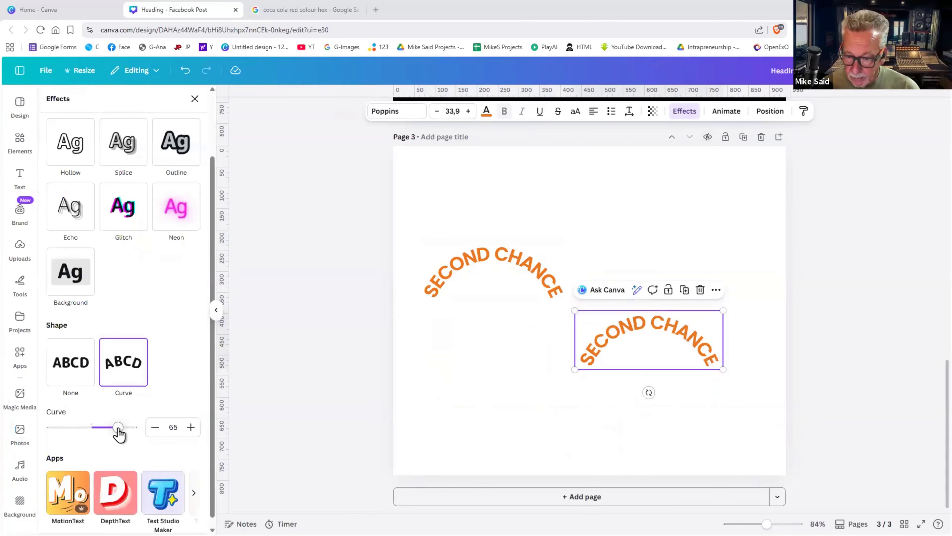
left_click_drag(117, 430, 65, 431)
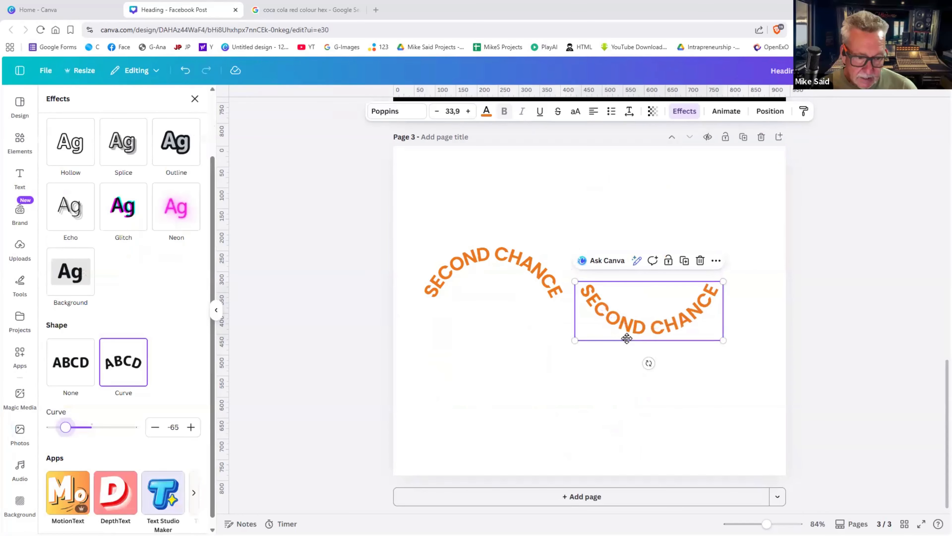
left_click_drag(621, 339, 594, 352)
left_click(626, 394)
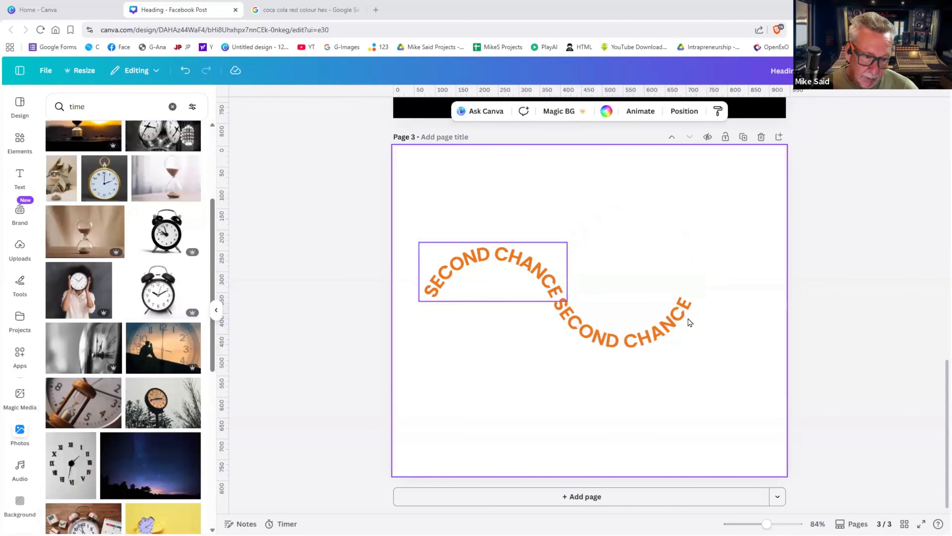
left_click(594, 324)
- Change the second arc's text to 'IS ALL I NEED' and nudge it into line
double_click(593, 318)
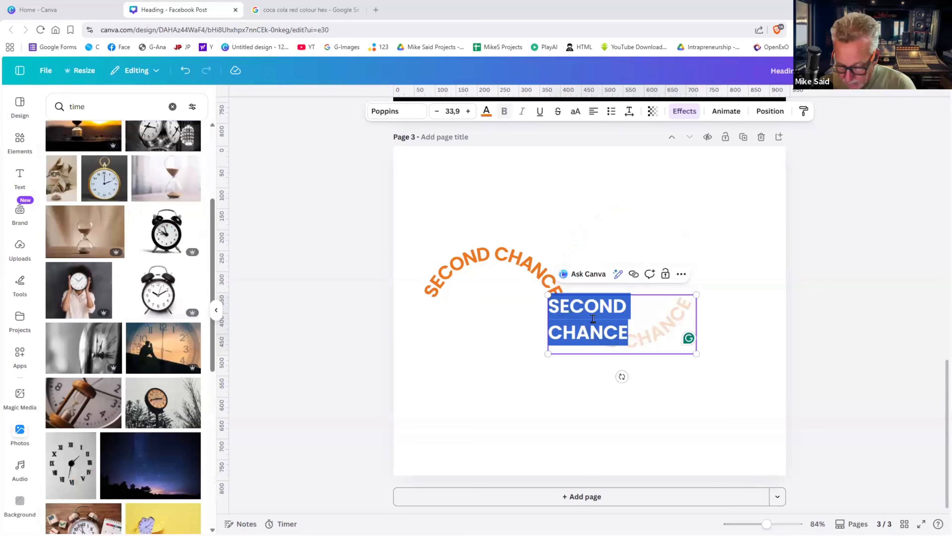
type("IS ALL")
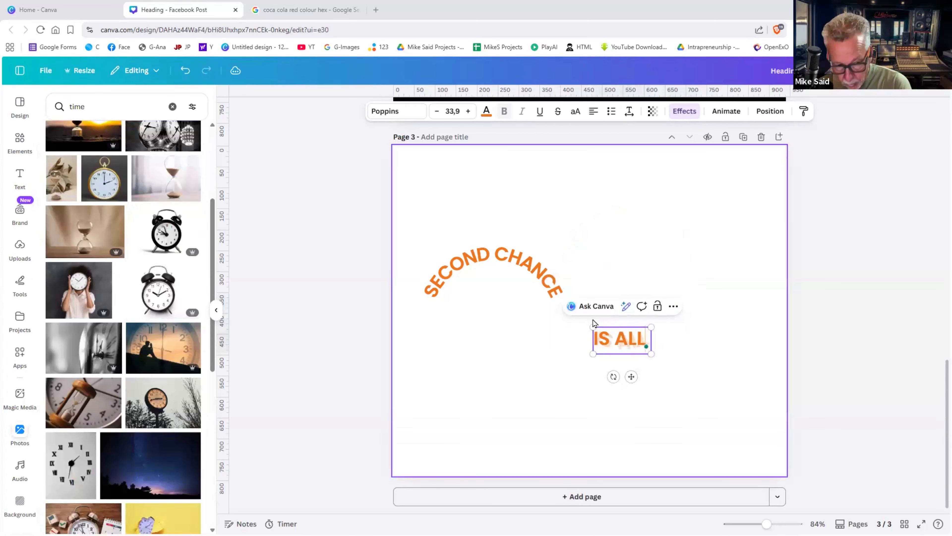
type(" I NE")
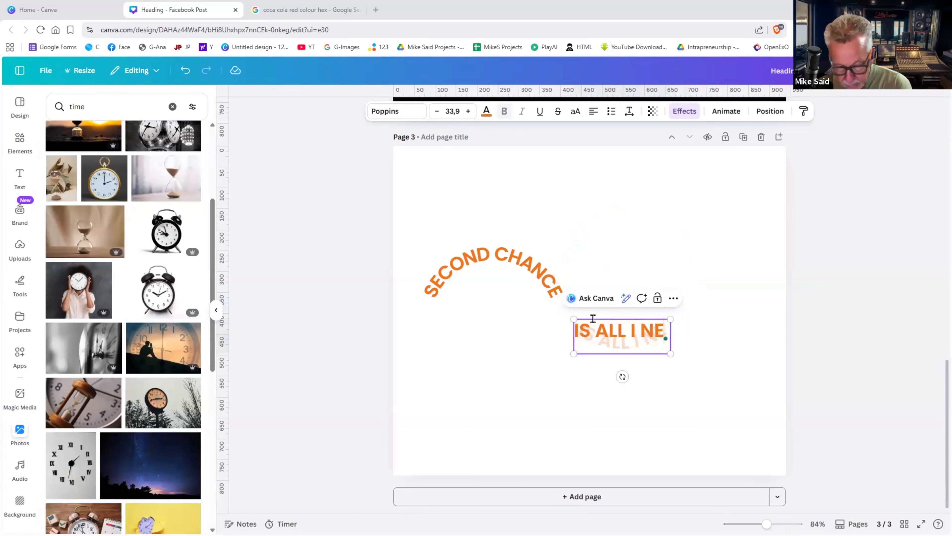
type("ED")
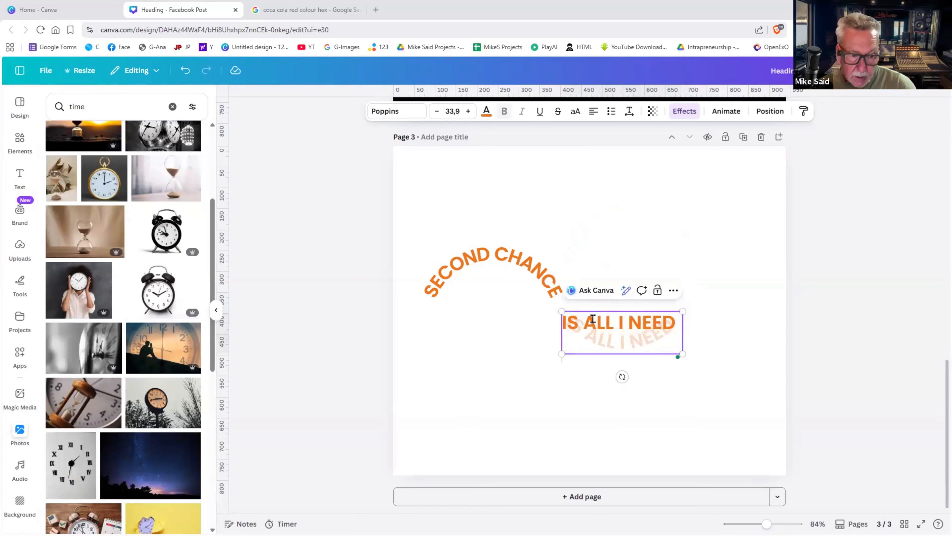
key("BackSpace")
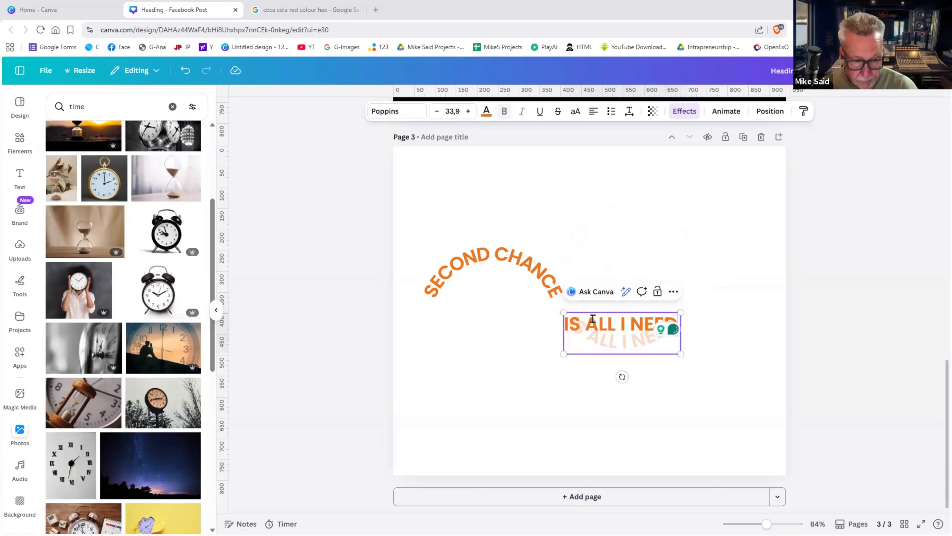
left_click(737, 302)
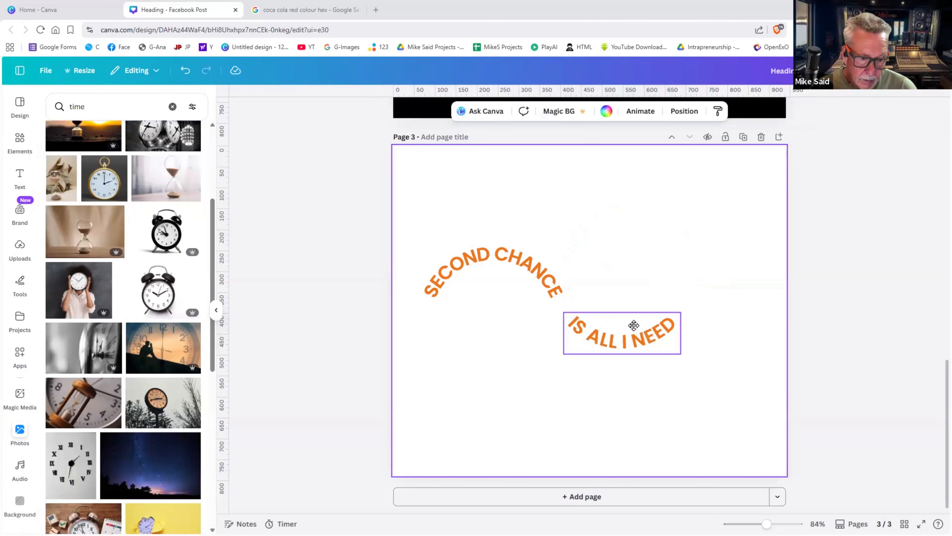
left_click(627, 319)
key("Left")
key("Left")
key("Left")
key("Up")
key("Up")
key("Up")
key("Up")
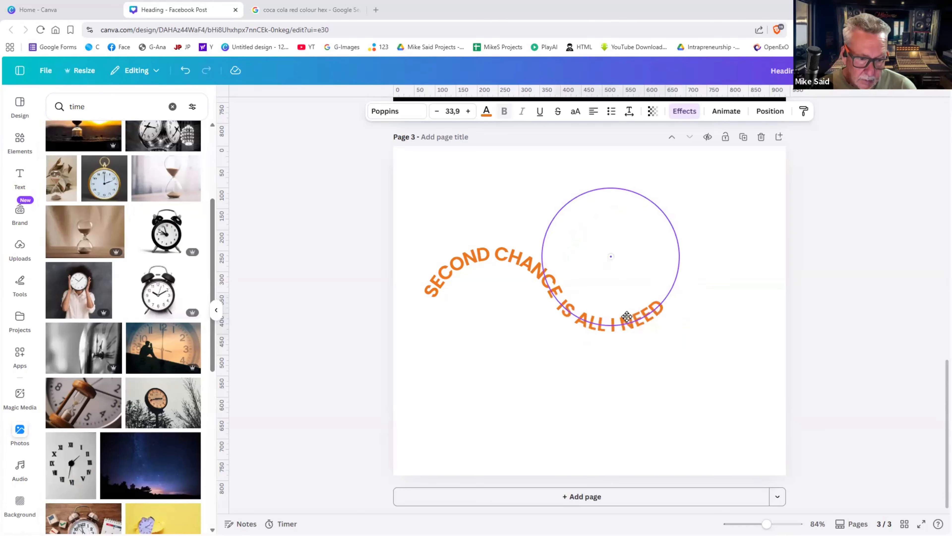
left_click(703, 367)
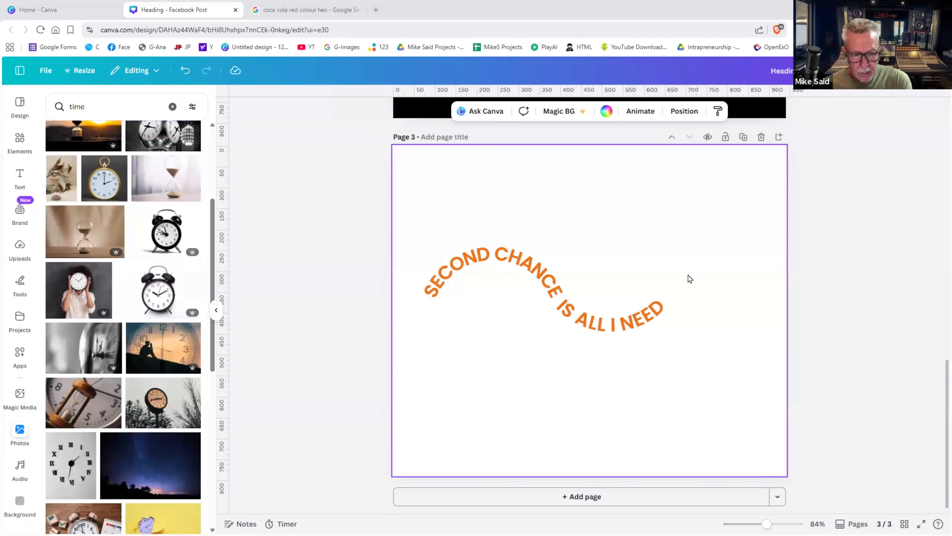
- Delete the page with the plain white SECOND CHANCE lines, leaving two pages
scroll(669, 249, "up", 5)
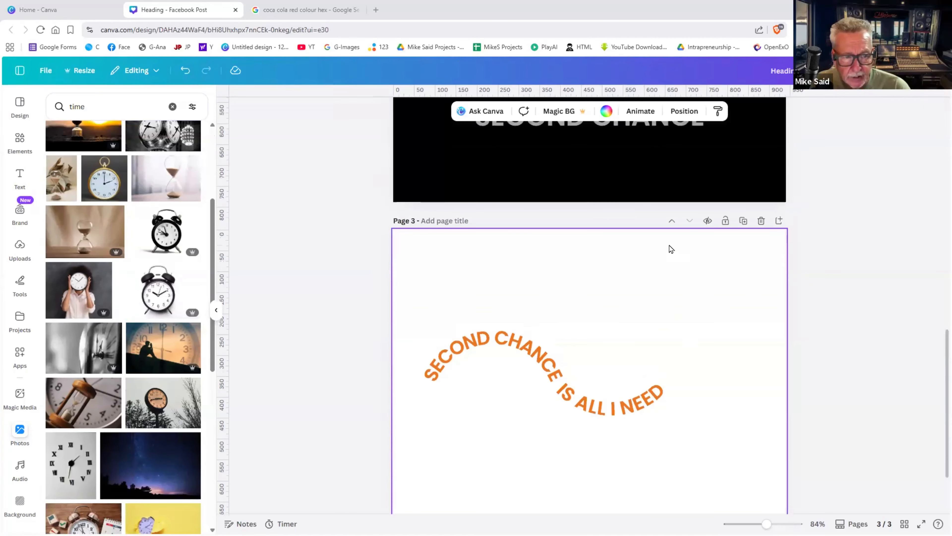
scroll(669, 249, "down", 5)
scroll(671, 248, "up", 10)
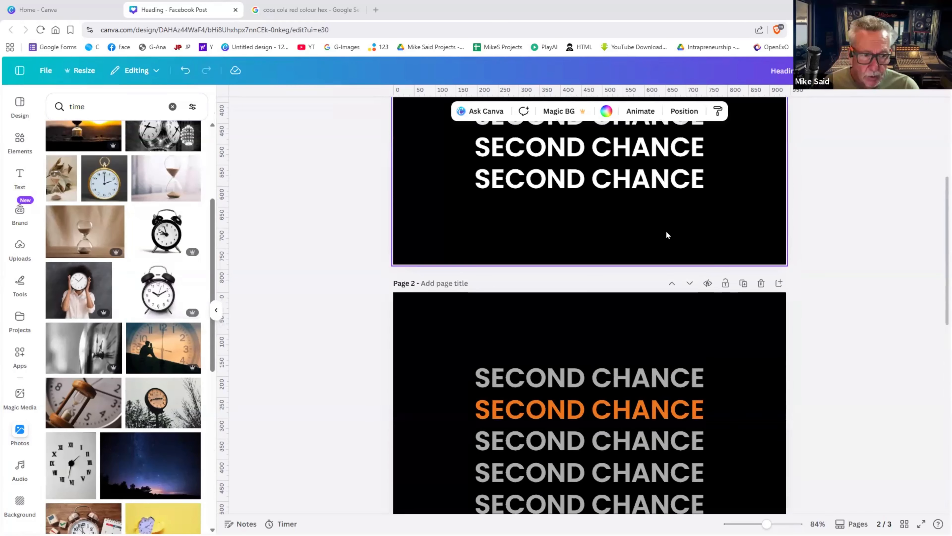
scroll(666, 235, "up", 5)
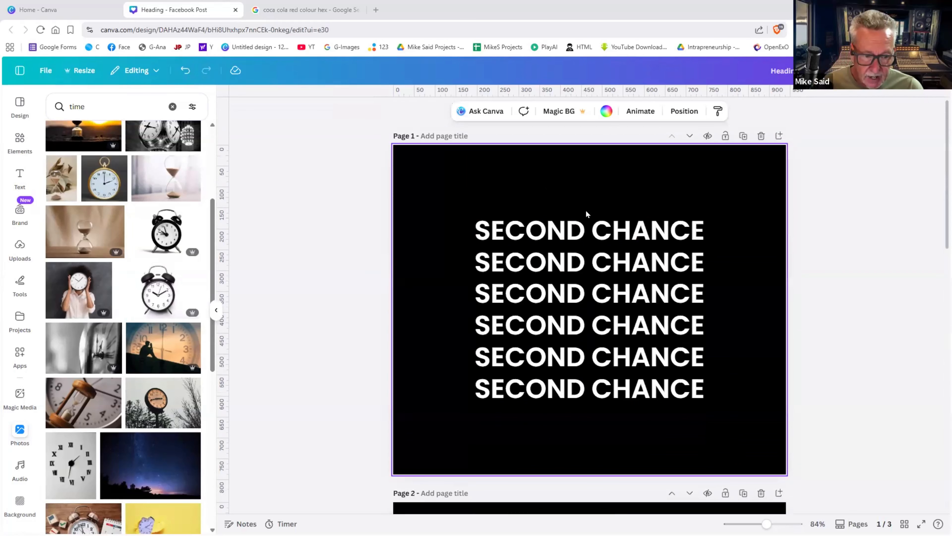
scroll(587, 212, "down", 8)
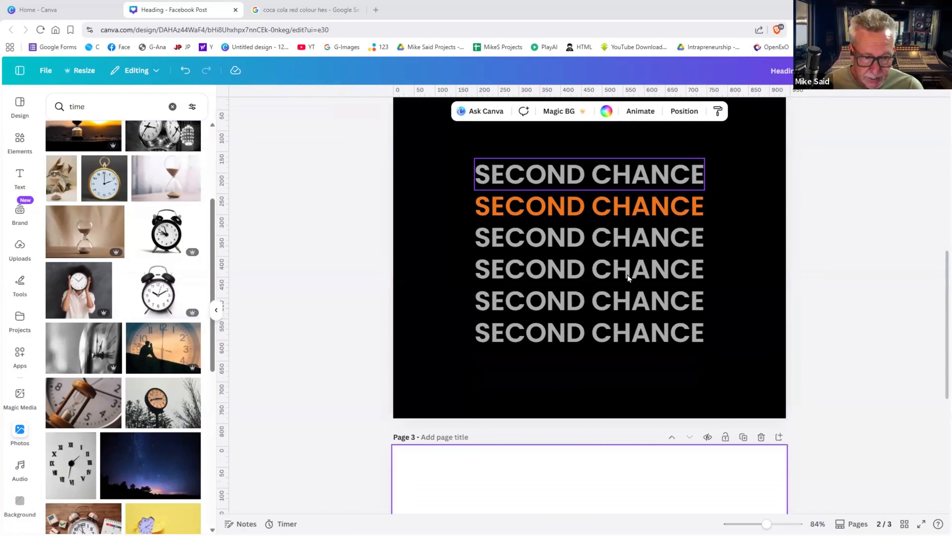
scroll(738, 254, "up", 2)
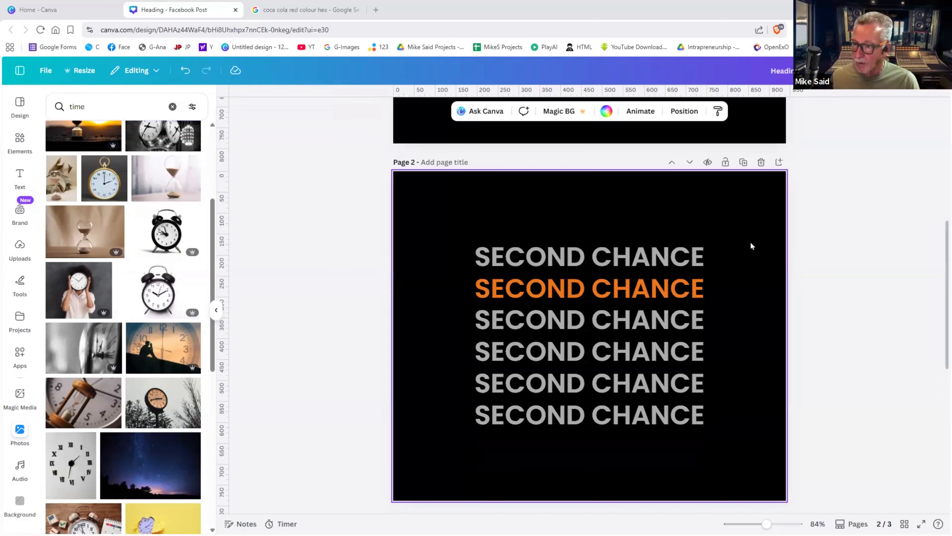
scroll(779, 212, "up", 8)
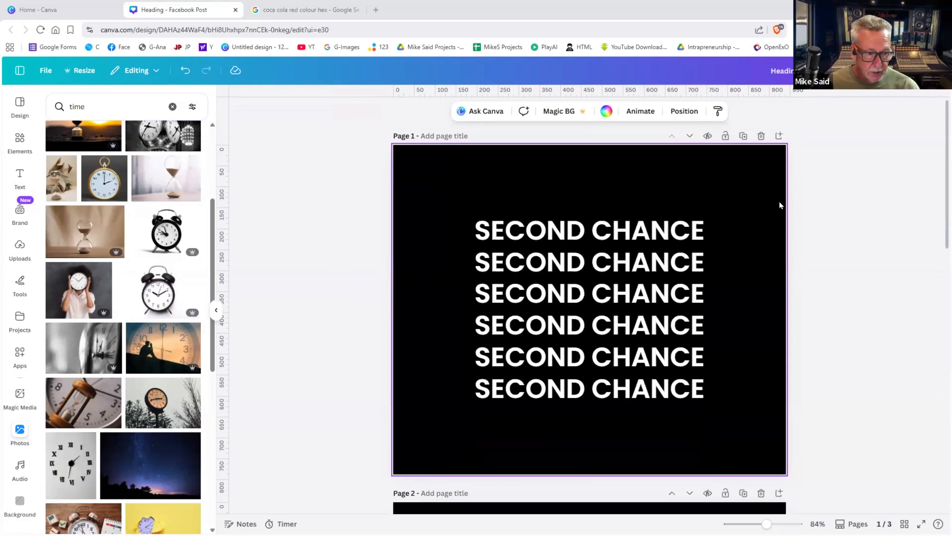
left_click(761, 136)
- Bring up the Share design panel for the two-page design
scroll(724, 231, "down", 7)
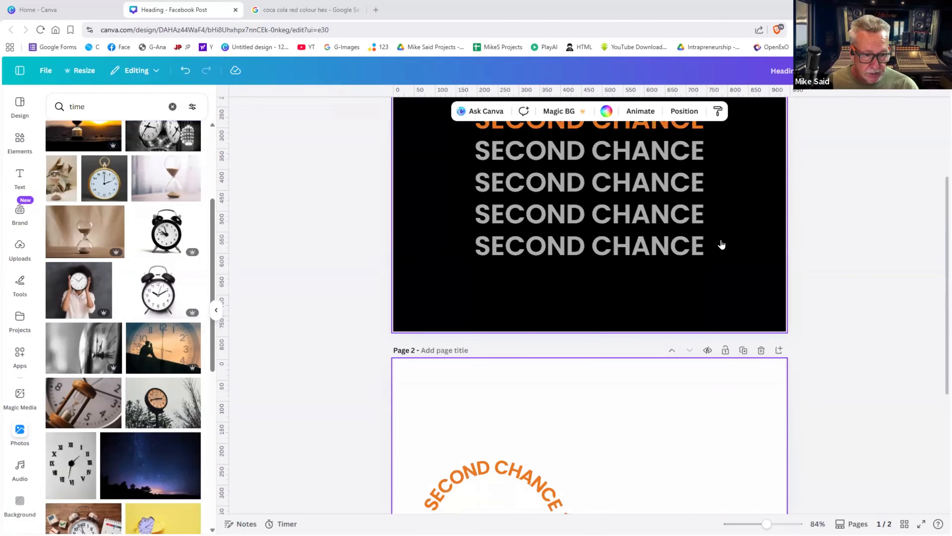
scroll(721, 245, "up", 9)
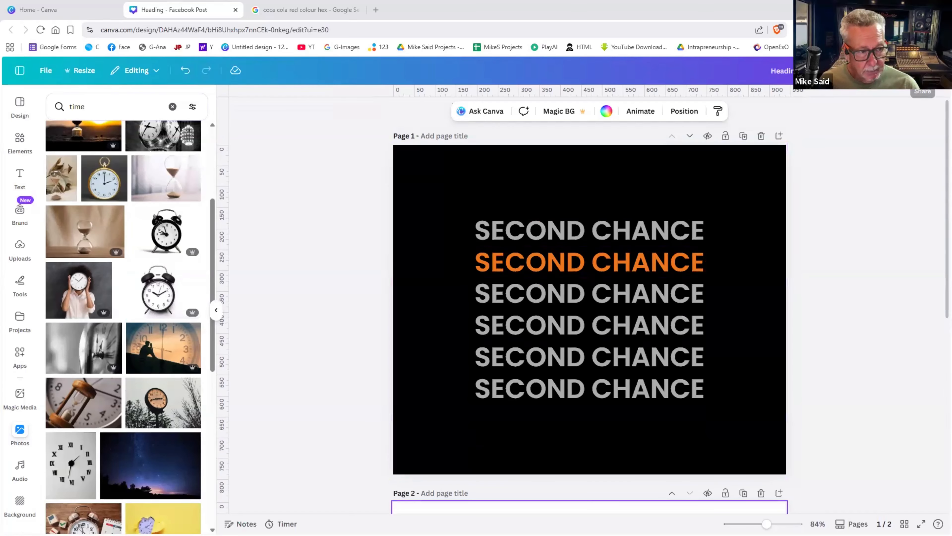
left_click(923, 71)
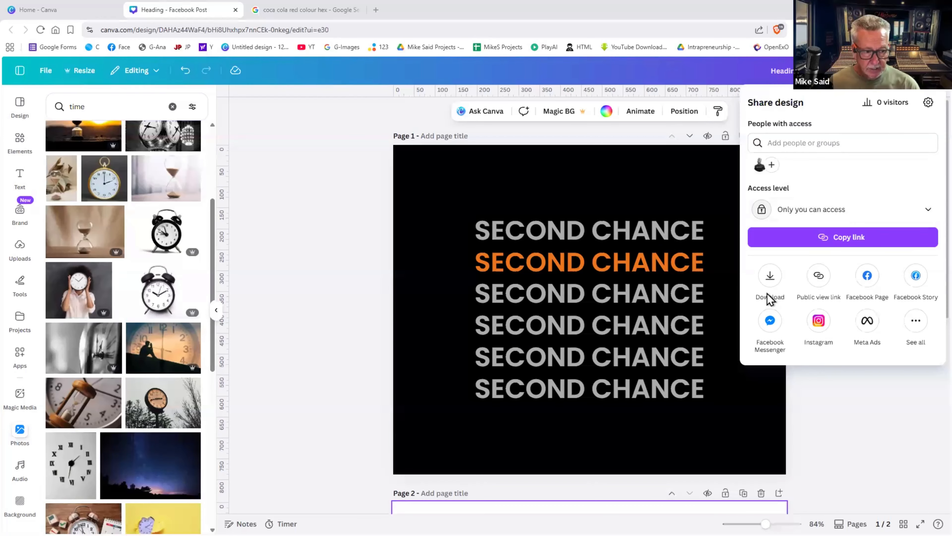
- Show the download settings for pages 1–2, with the File type format list expanded
left_click(769, 277)
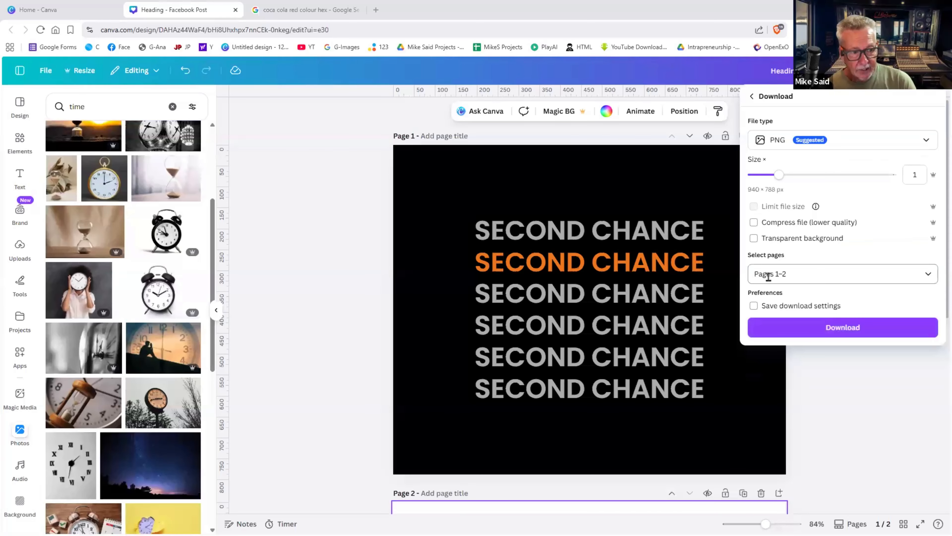
left_click(906, 141)
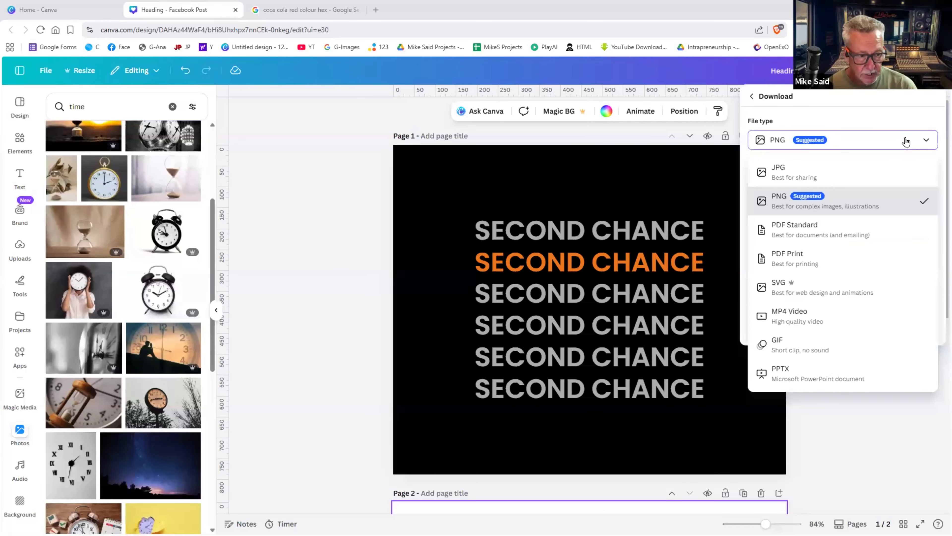
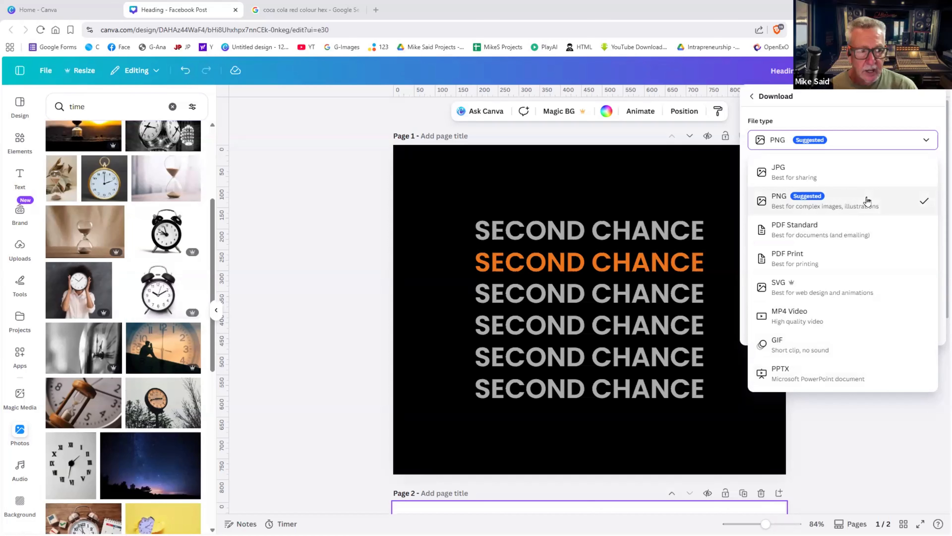
- Keep PNG as the file type and limit the download to Page 2 only
left_click(847, 211)
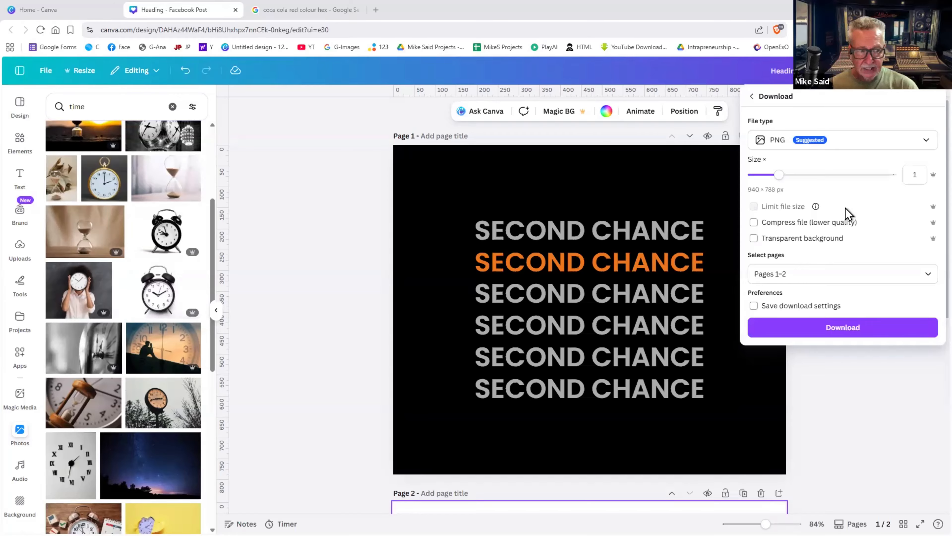
left_click(798, 274)
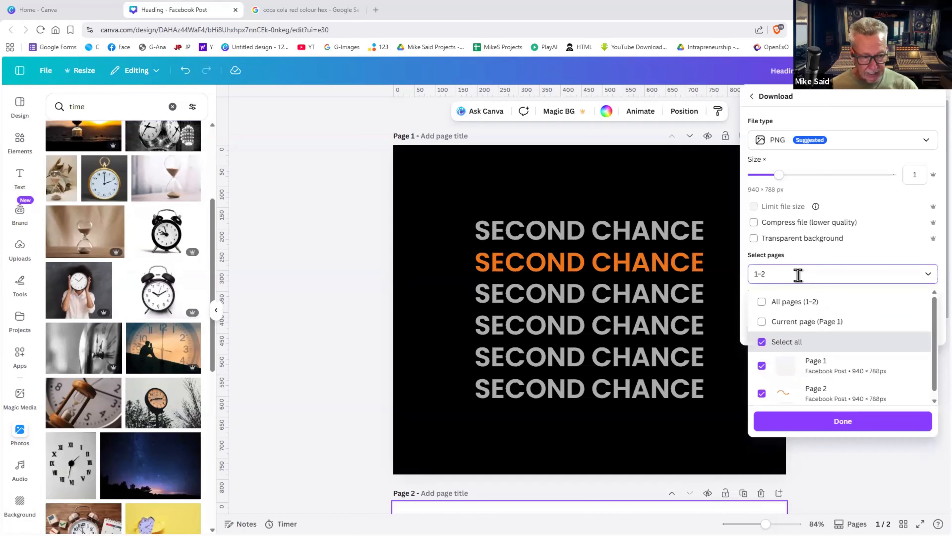
left_click(791, 305)
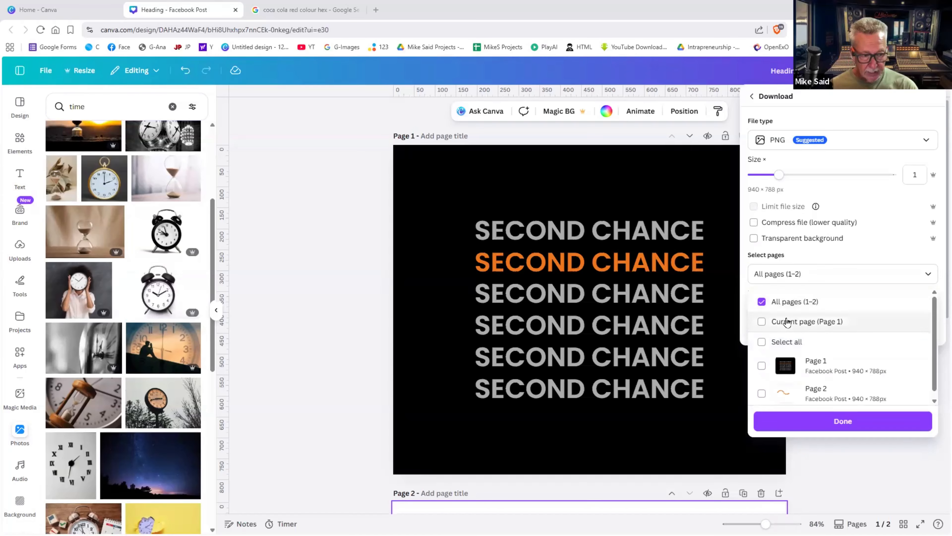
left_click(786, 321)
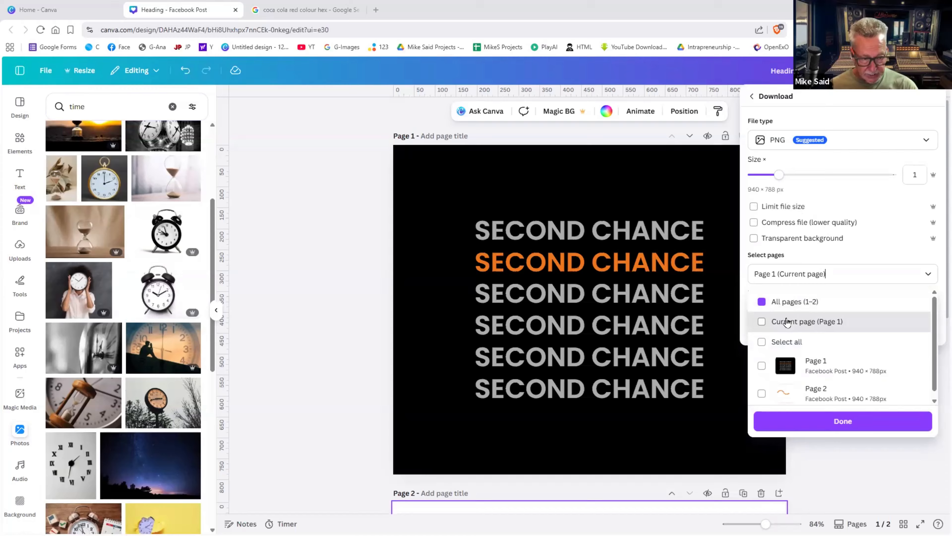
left_click(762, 393)
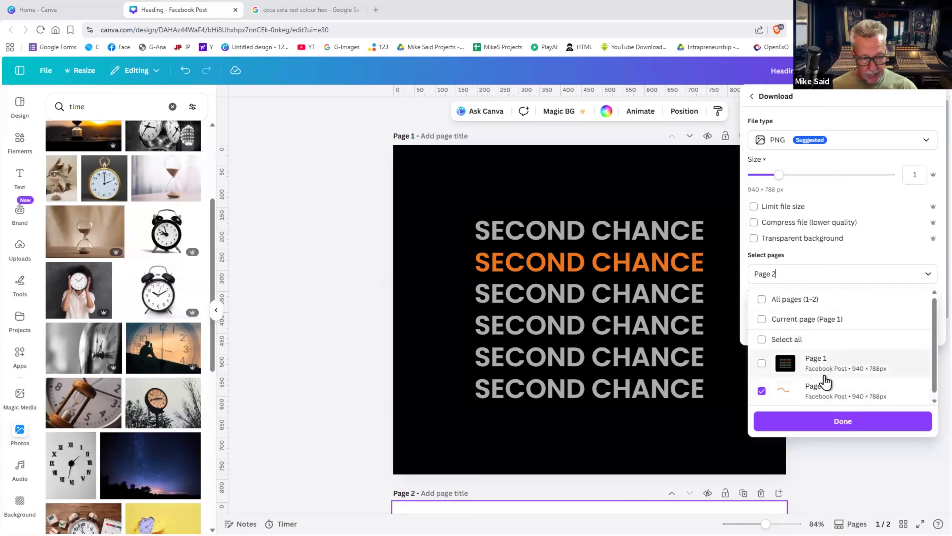
left_click(734, 360)
- Duplicate Page 1 twice so the design has four pages
left_click(737, 348)
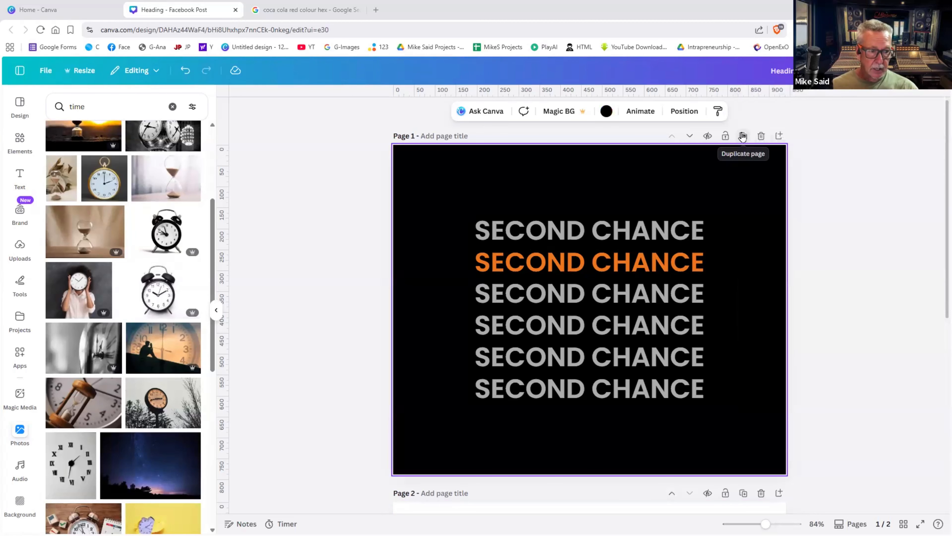
left_click(742, 136)
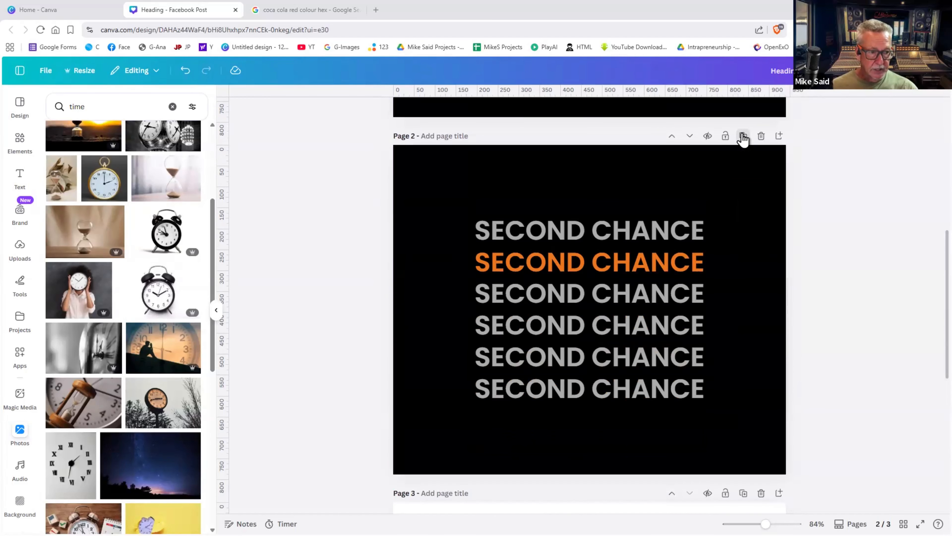
left_click(742, 137)
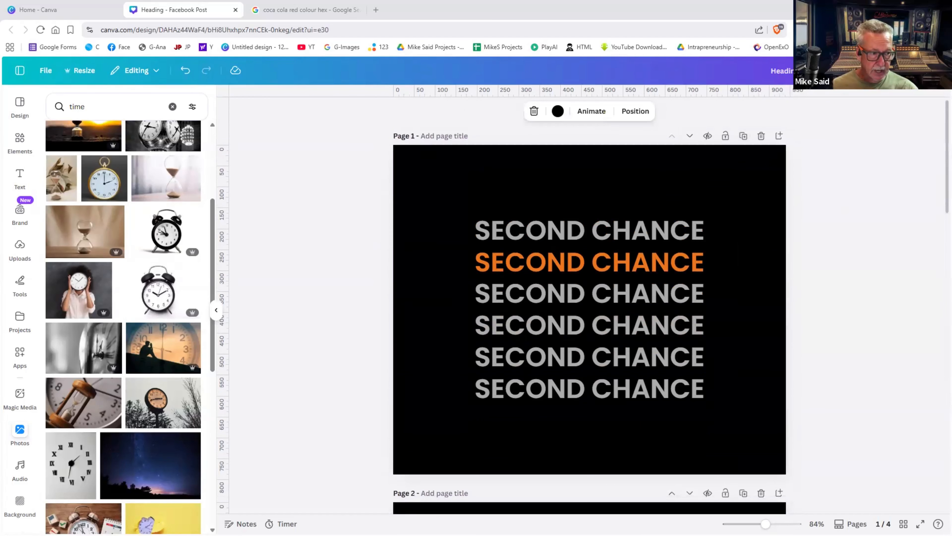
- Download only Page 1 of the four-page design as a PNG
left_click(924, 71)
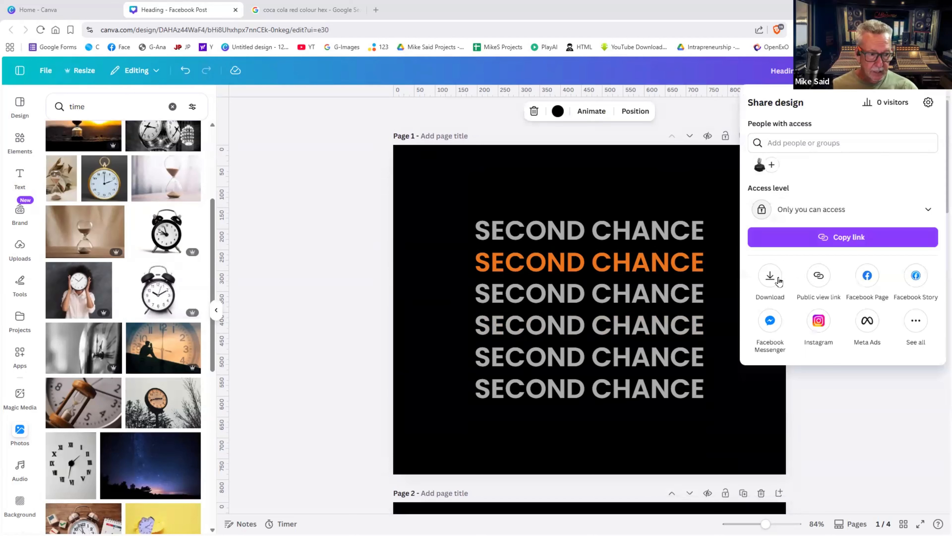
left_click(770, 277)
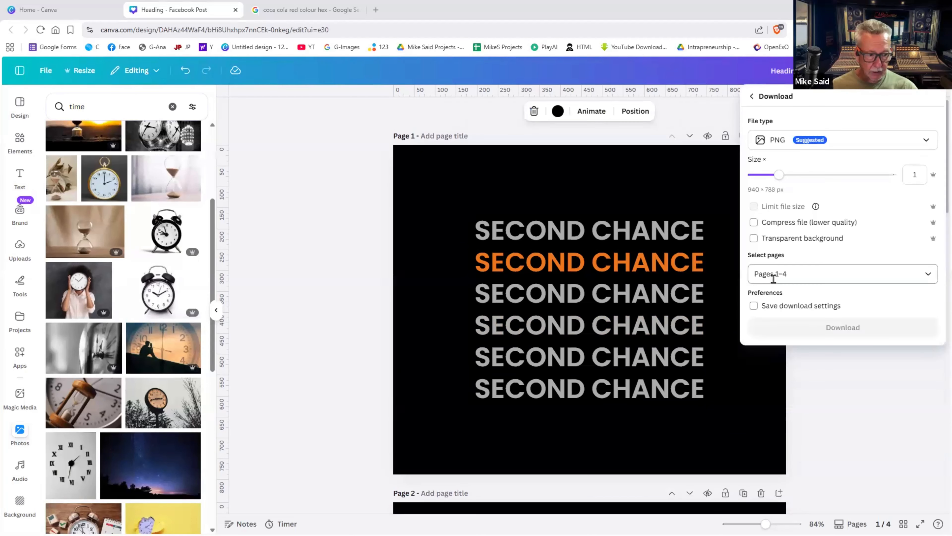
left_click(806, 274)
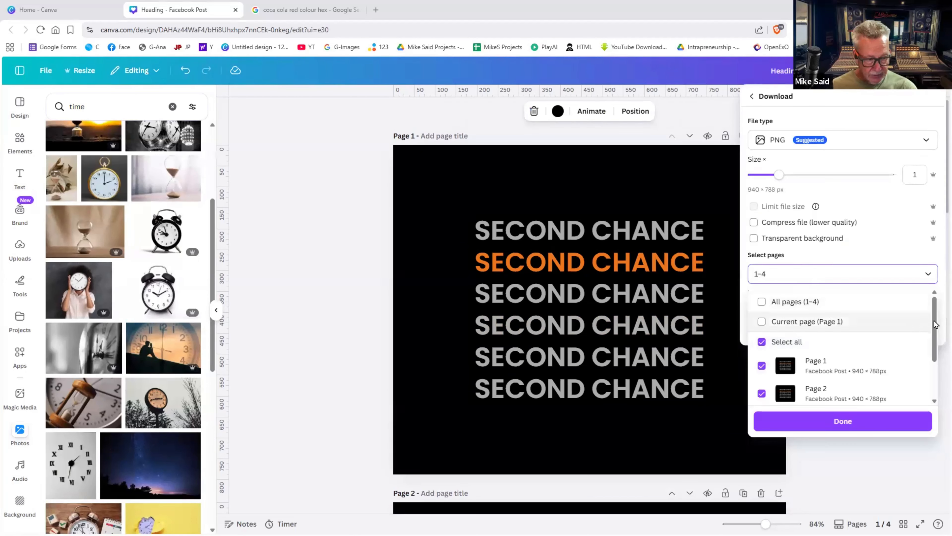
scroll(936, 333, "down", 3)
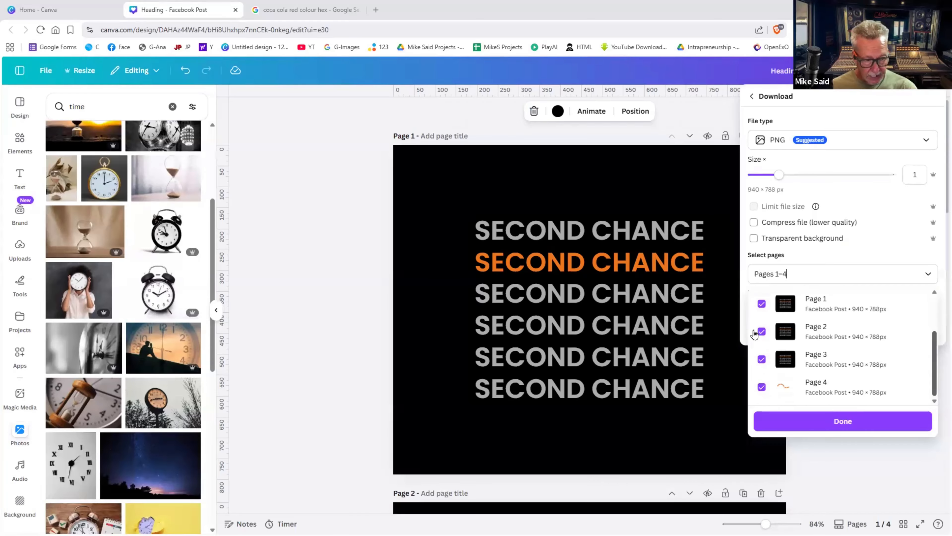
left_click(763, 305)
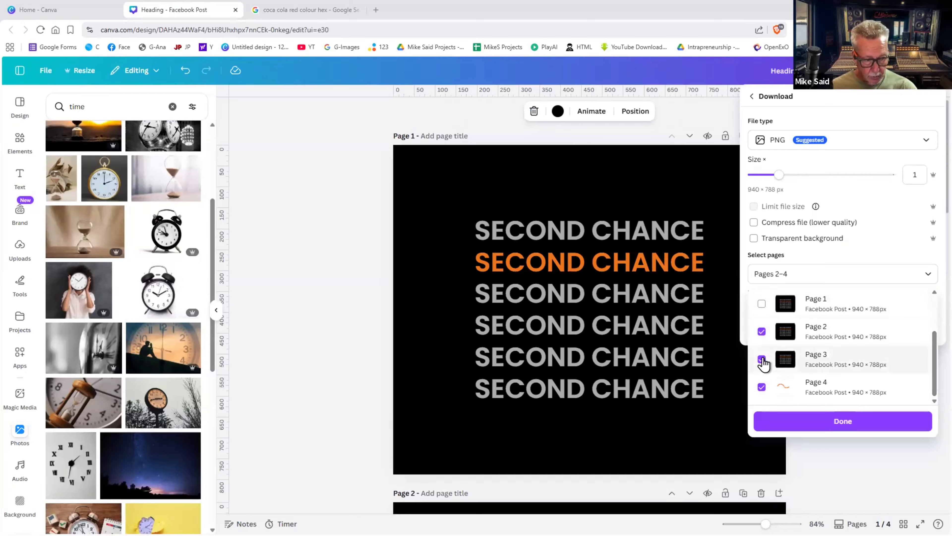
left_click(761, 359)
left_click(762, 385)
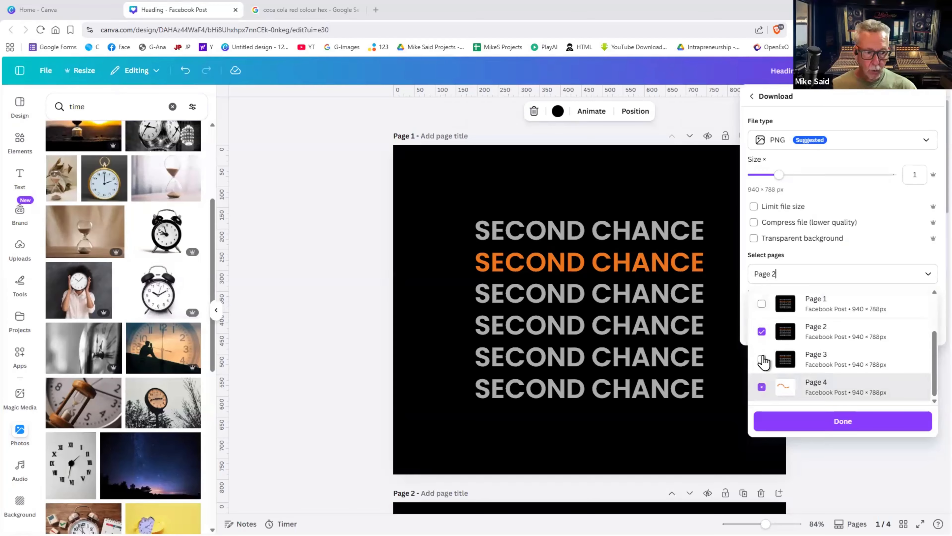
left_click(761, 330)
scroll(759, 362, "up", 3)
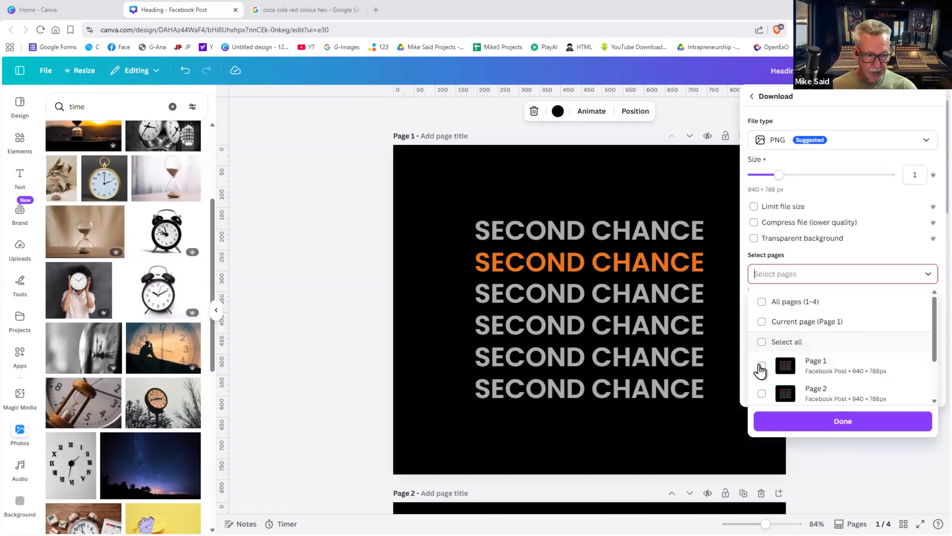
left_click(761, 367)
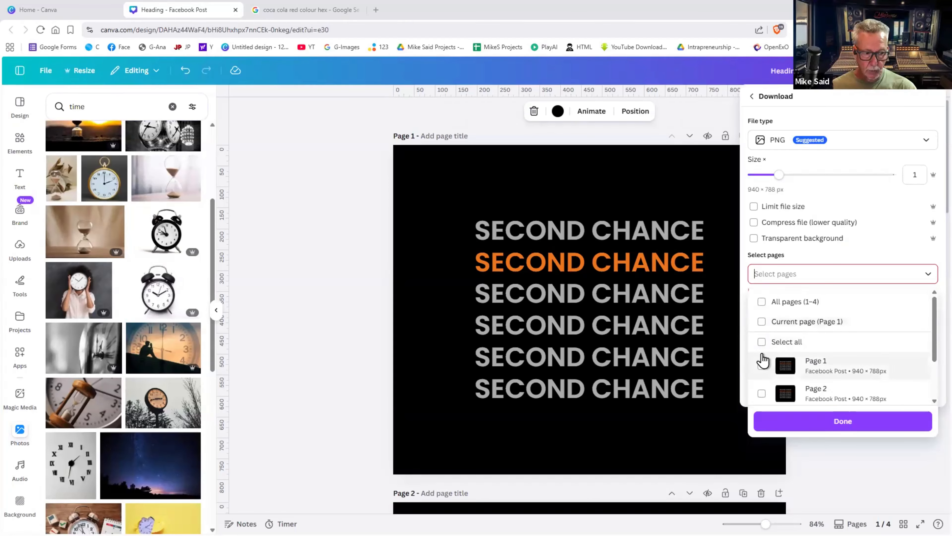
left_click(763, 323)
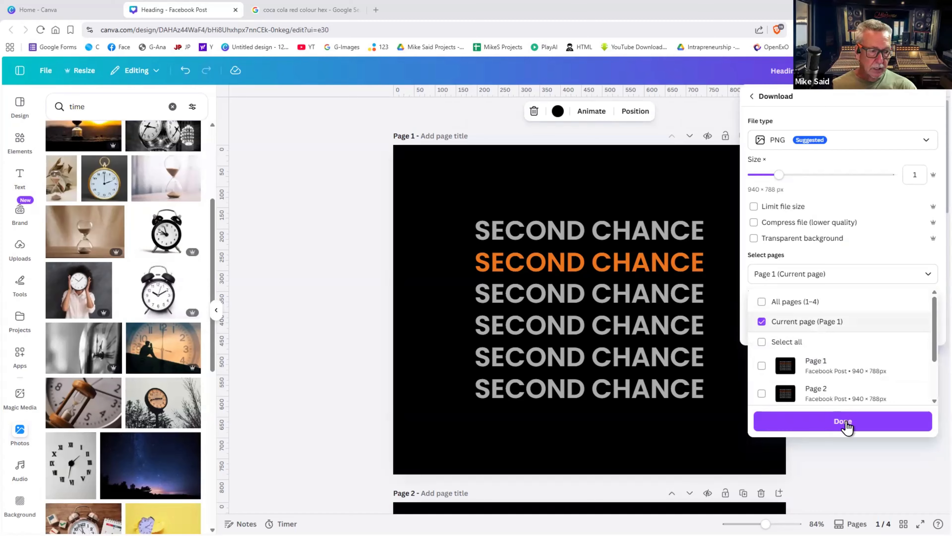
left_click(643, 221)
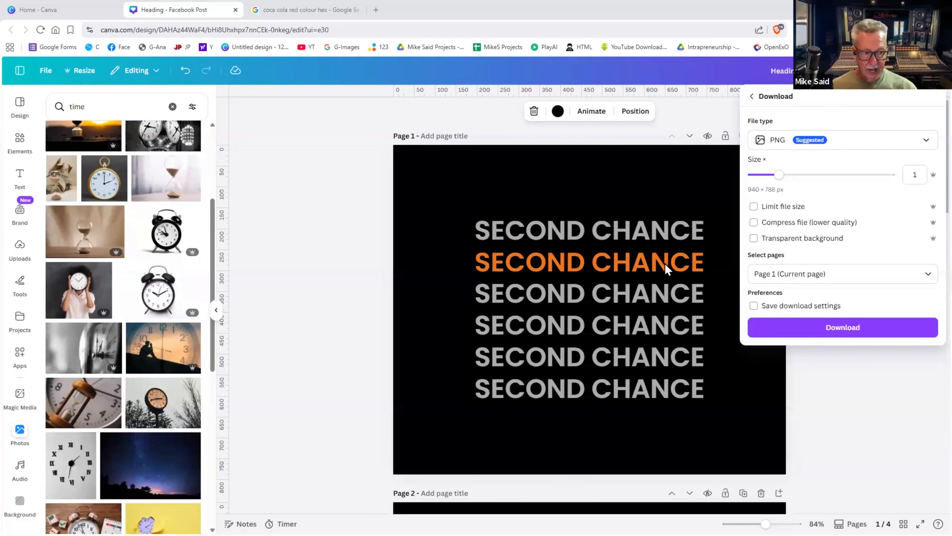
left_click(831, 327)
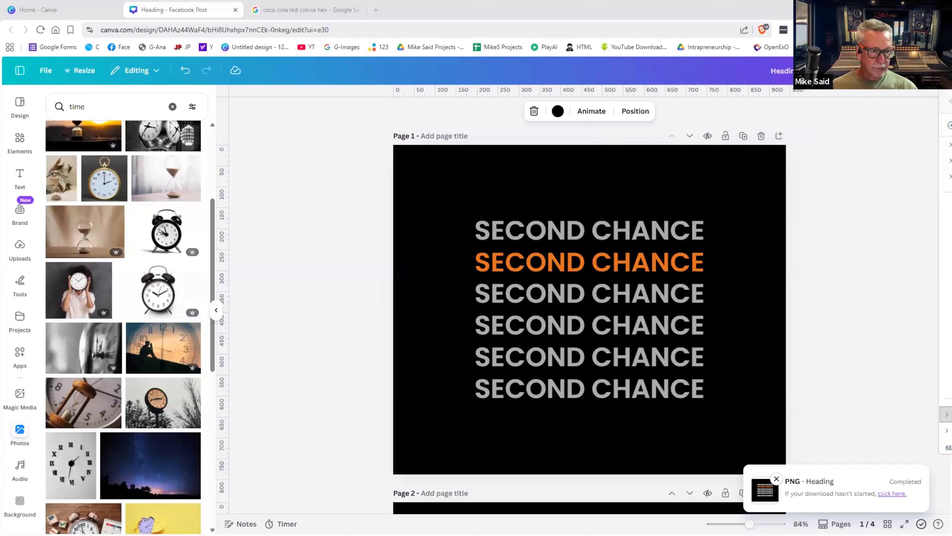
left_click_drag(951, 80, 731, 124)
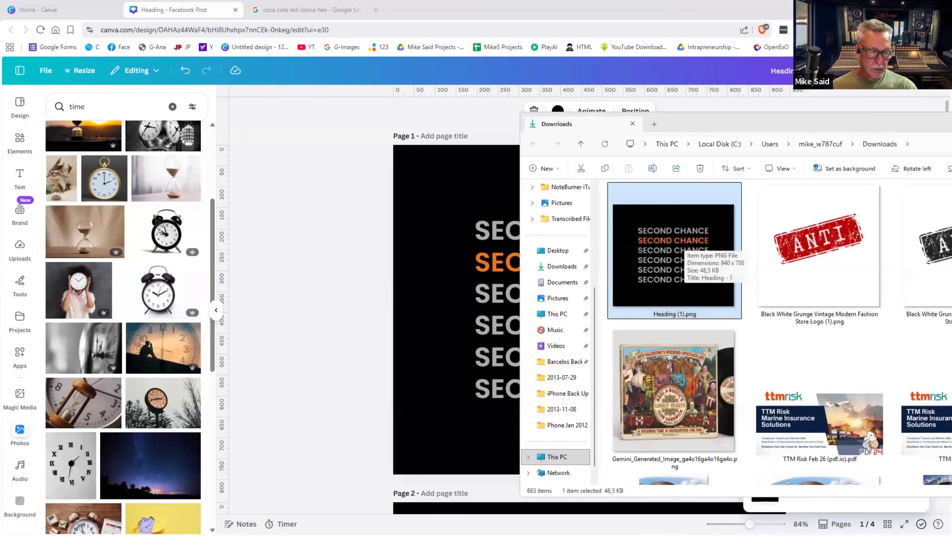
key("alt+F4")
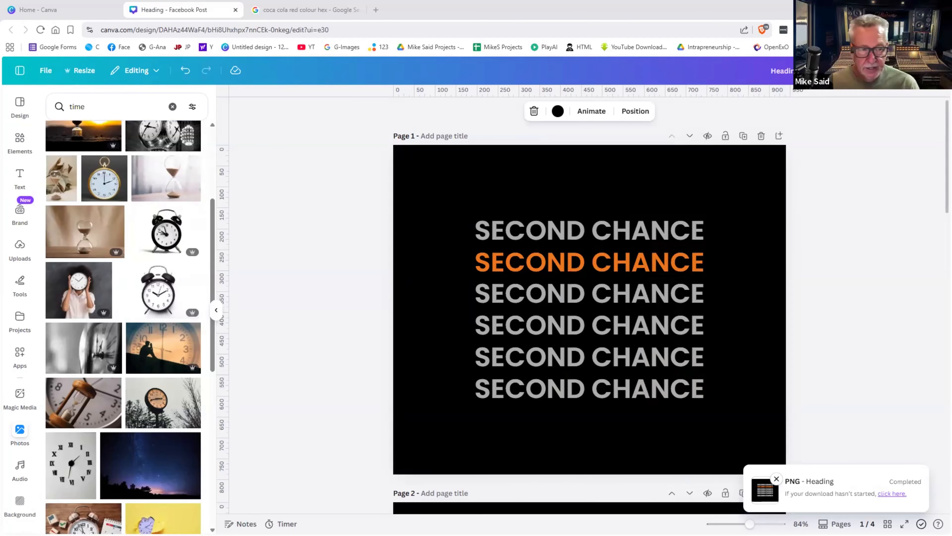
- Remove Page 1's black background and download Page 1 as a transparent PNG
left_click(722, 163)
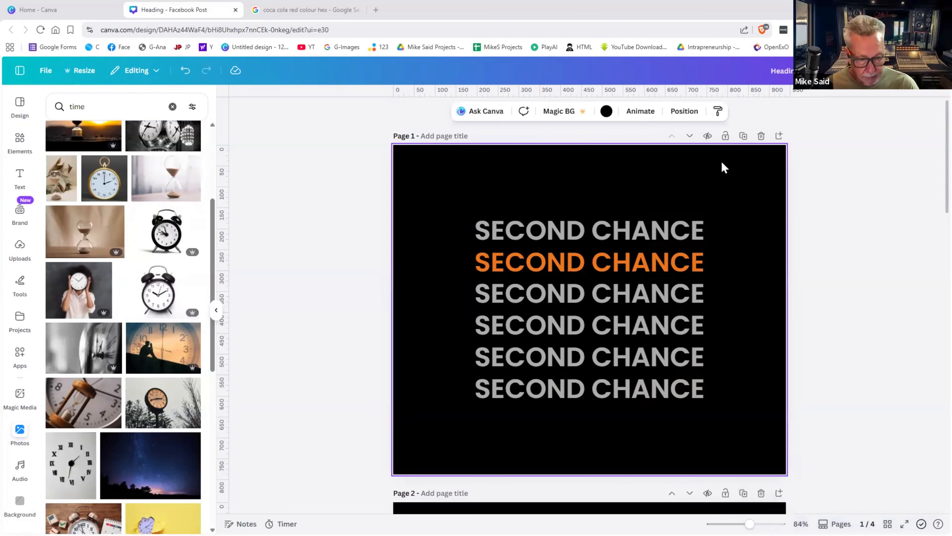
key("Delete")
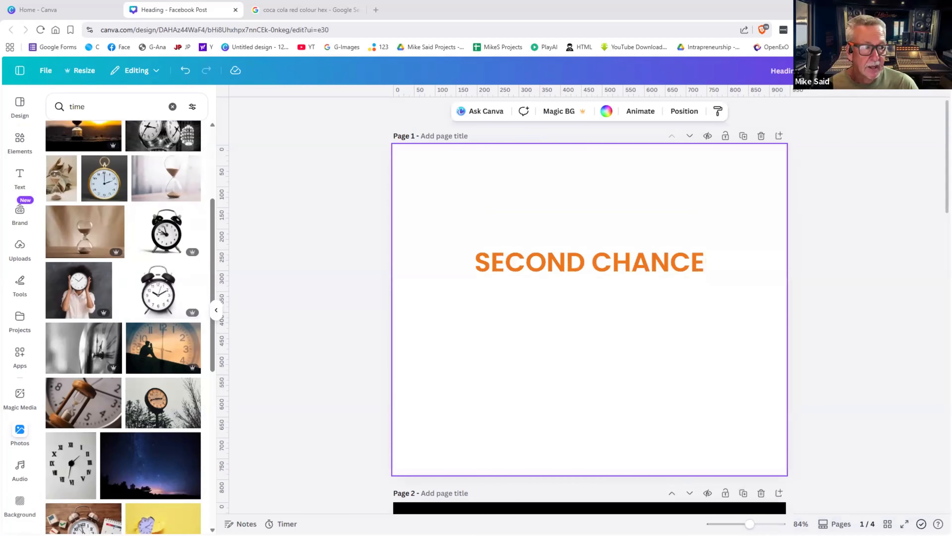
left_click(923, 91)
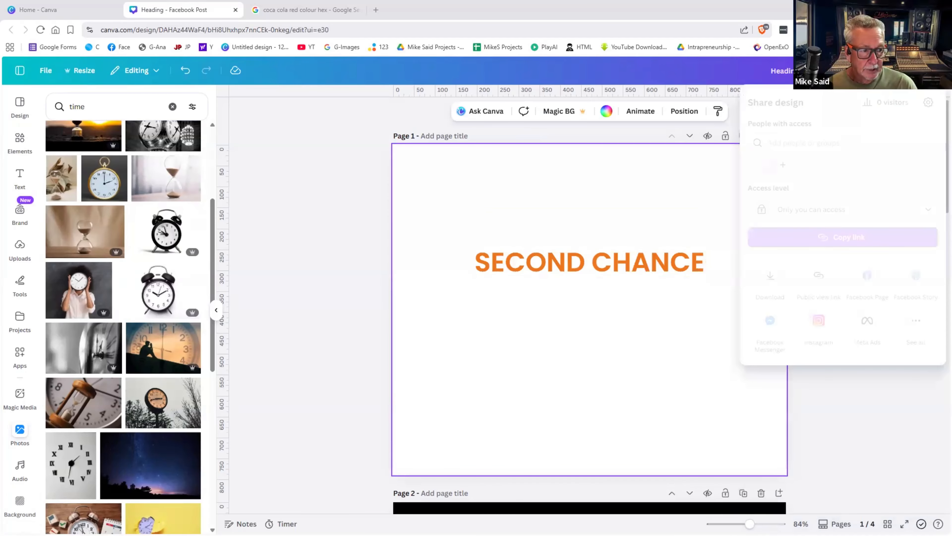
left_click(767, 280)
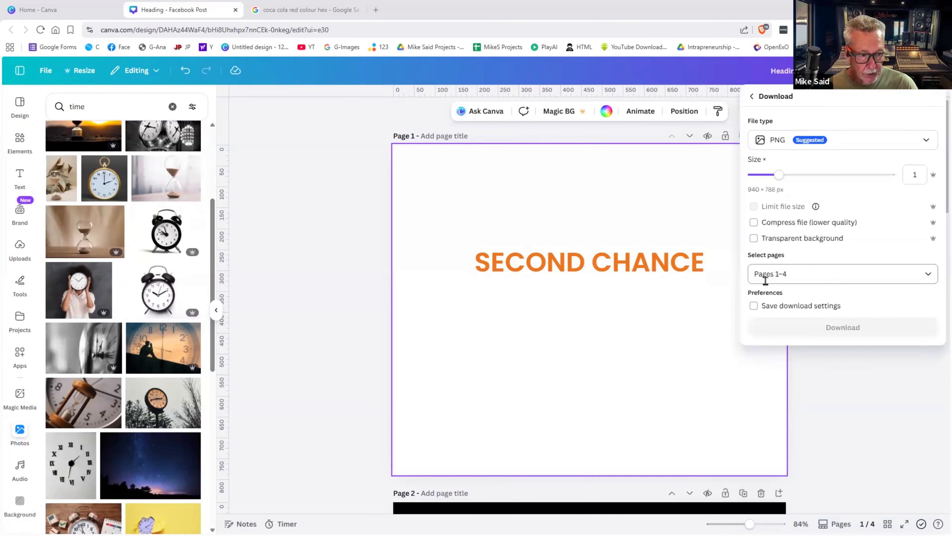
left_click(798, 149)
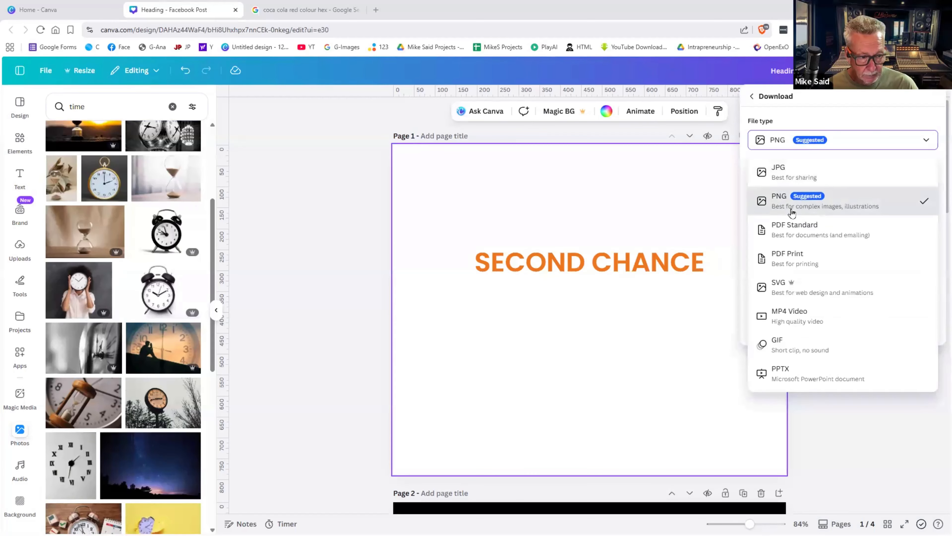
left_click(792, 212)
left_click(784, 242)
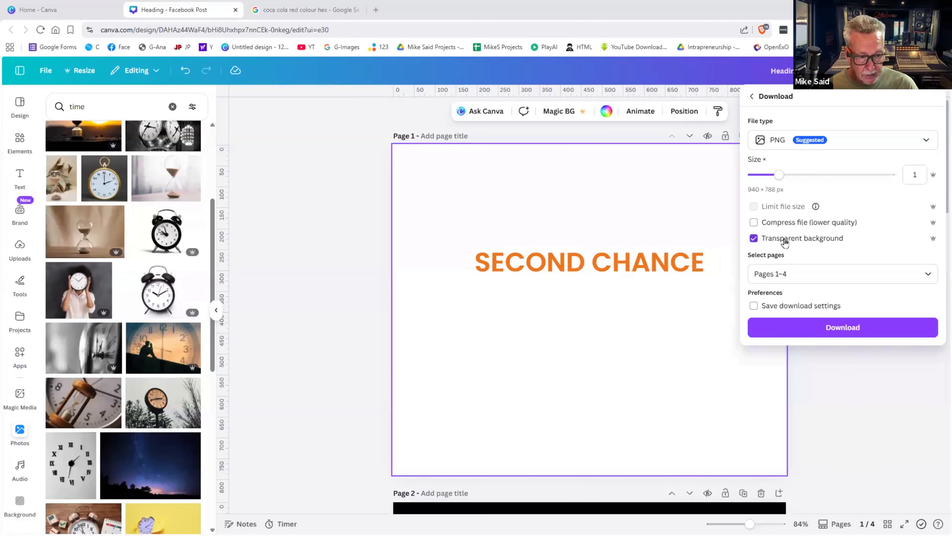
left_click(810, 273)
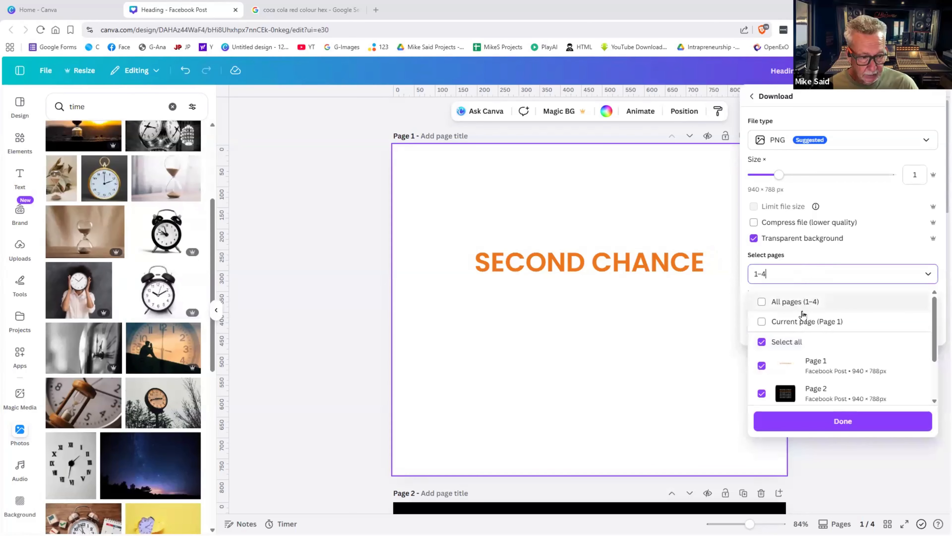
left_click(801, 322)
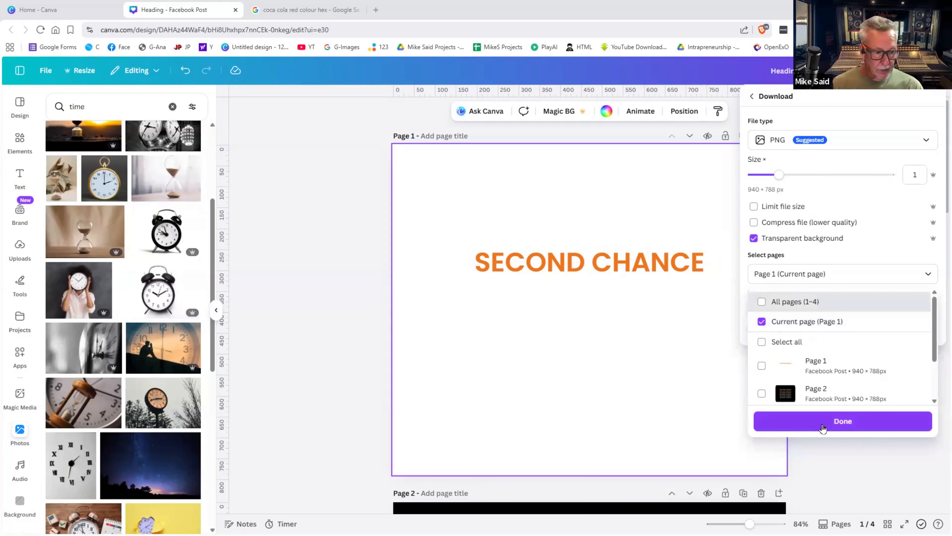
left_click(830, 420)
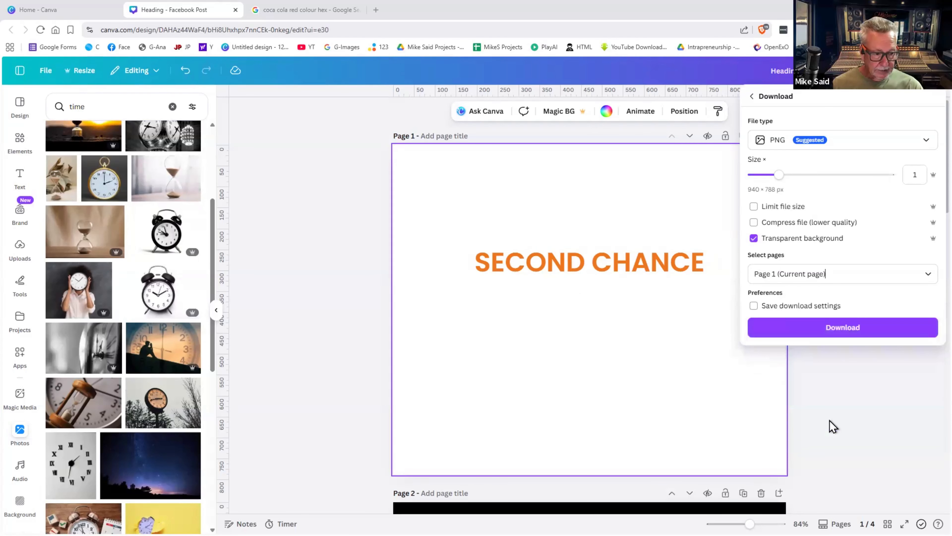
left_click(839, 332)
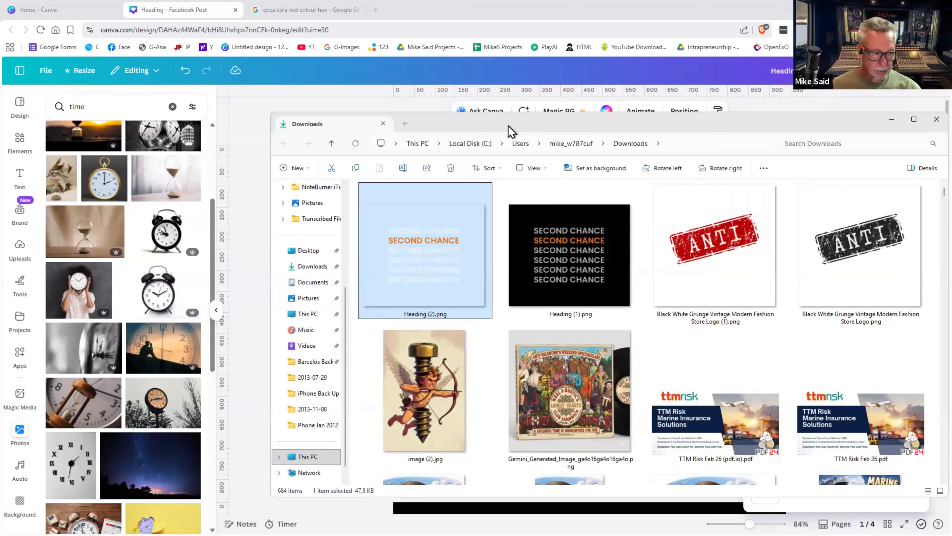
- Move the file window aside and delete all six text boxes on Page 1
left_click_drag(508, 125, 951, 119)
left_click_drag(742, 175, 511, 501)
key("Delete")
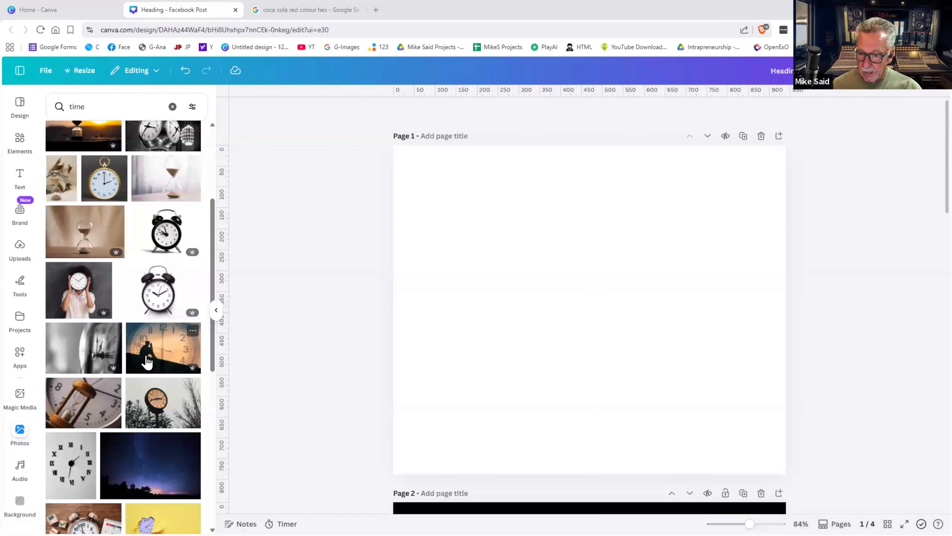
- Add the starry-night photo and set it as Page 1's background
left_click(155, 443)
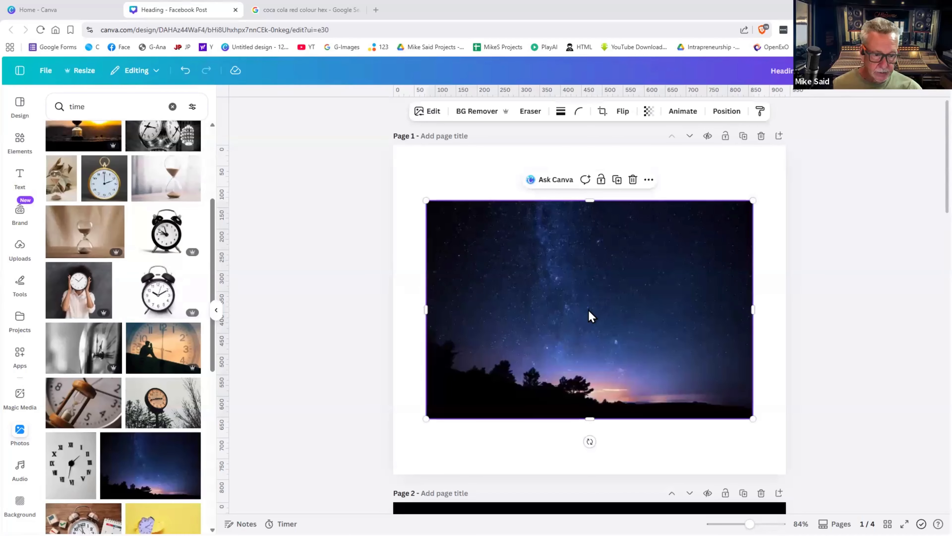
right_click(602, 356)
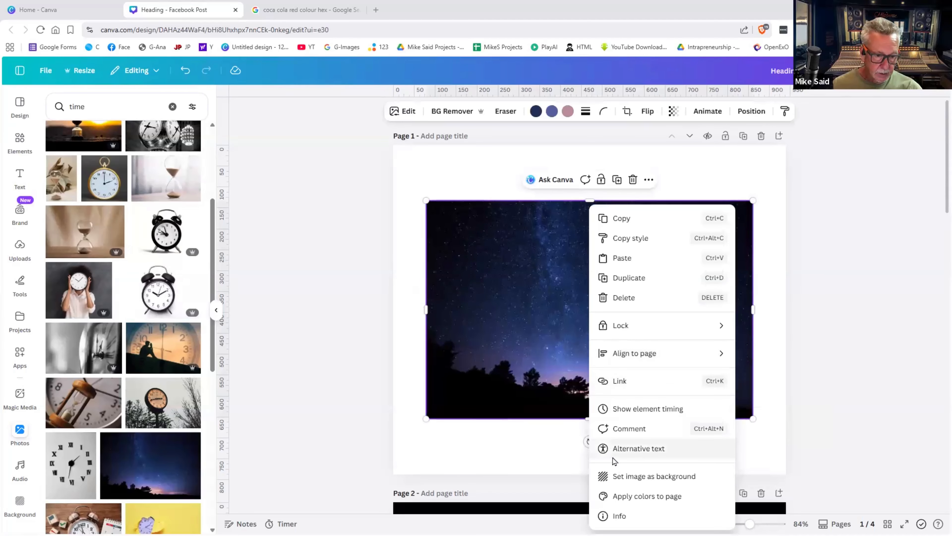
left_click(619, 476)
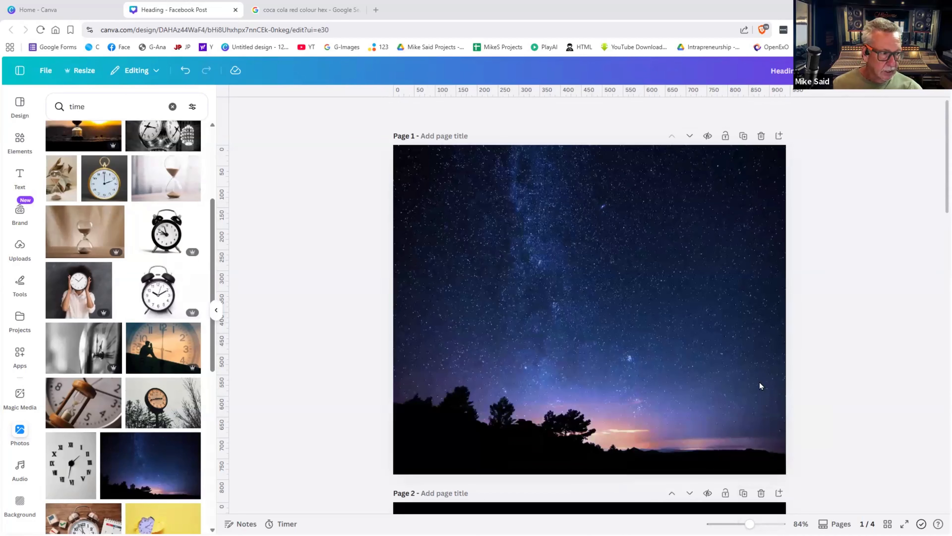
- Drop the SECOND CHANCE image onto the page, centre it and enlarge it to about 752 × 630
left_click_drag(760, 382, 598, 295)
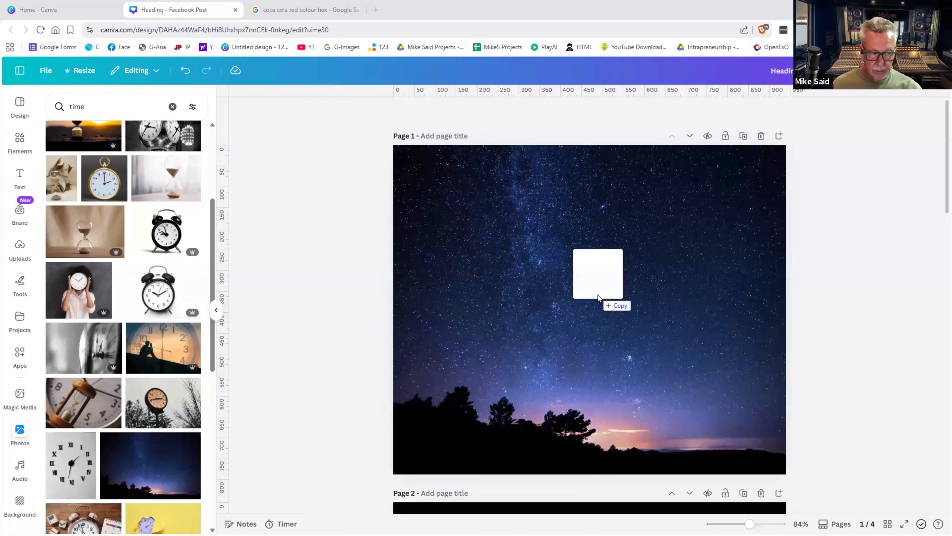
left_click_drag(598, 295, 597, 295)
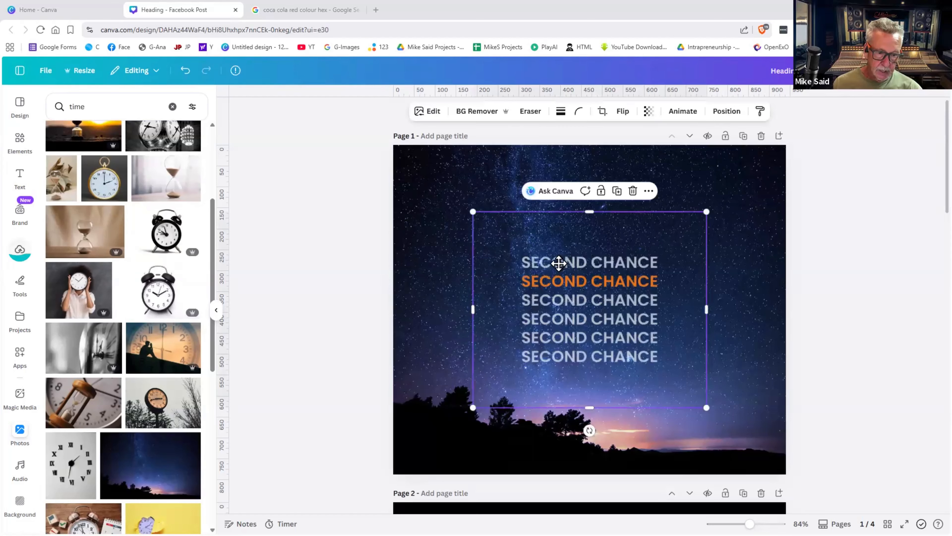
left_click_drag(554, 261, 493, 213)
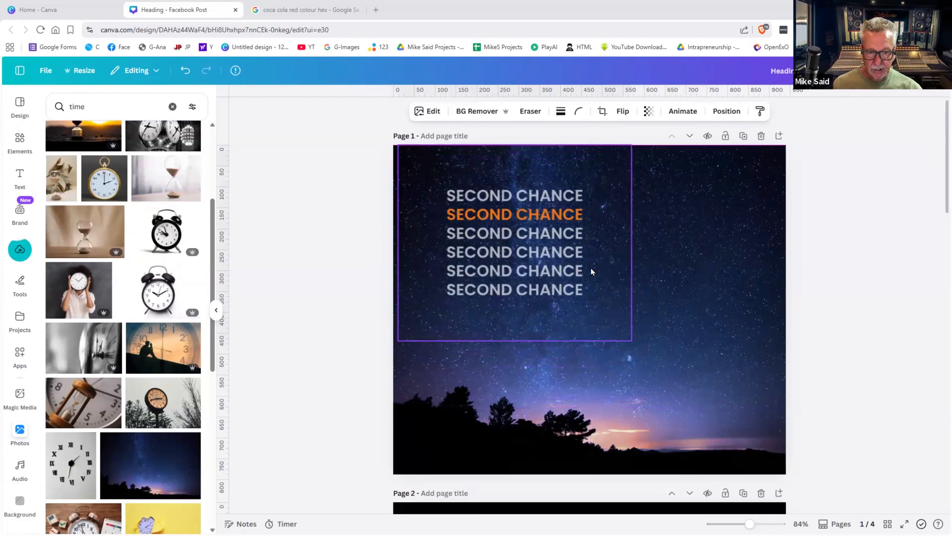
left_click_drag(628, 337, 661, 316)
left_click_drag(596, 292, 607, 313)
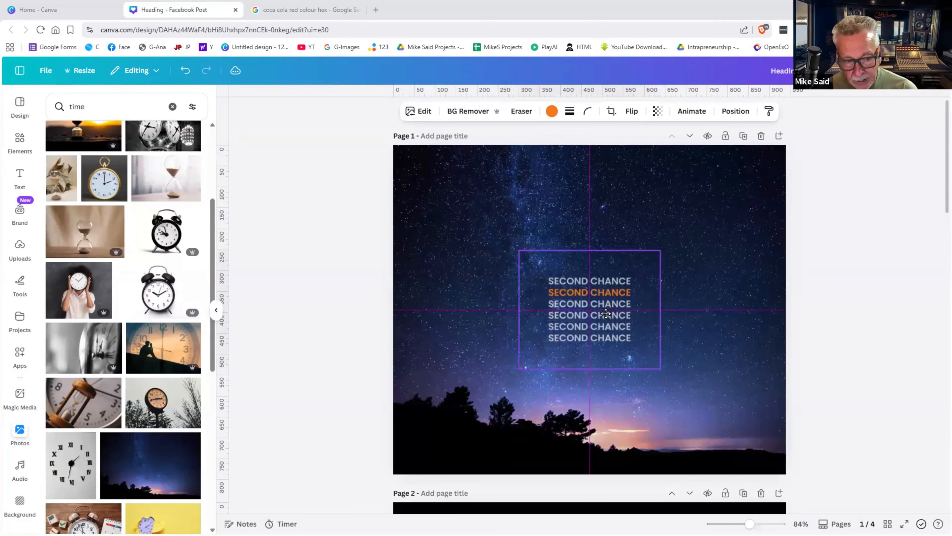
left_click_drag(662, 340, 671, 339)
left_click(671, 339)
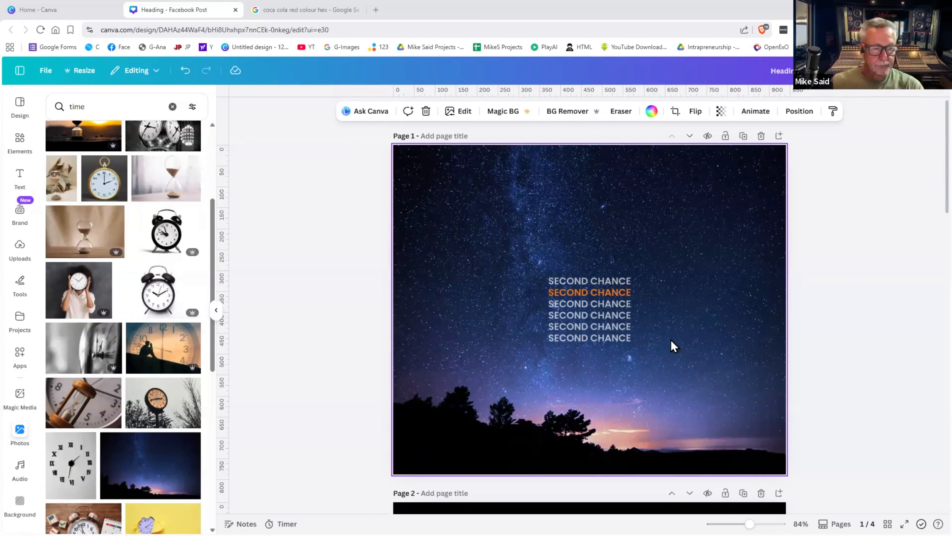
left_click(622, 286)
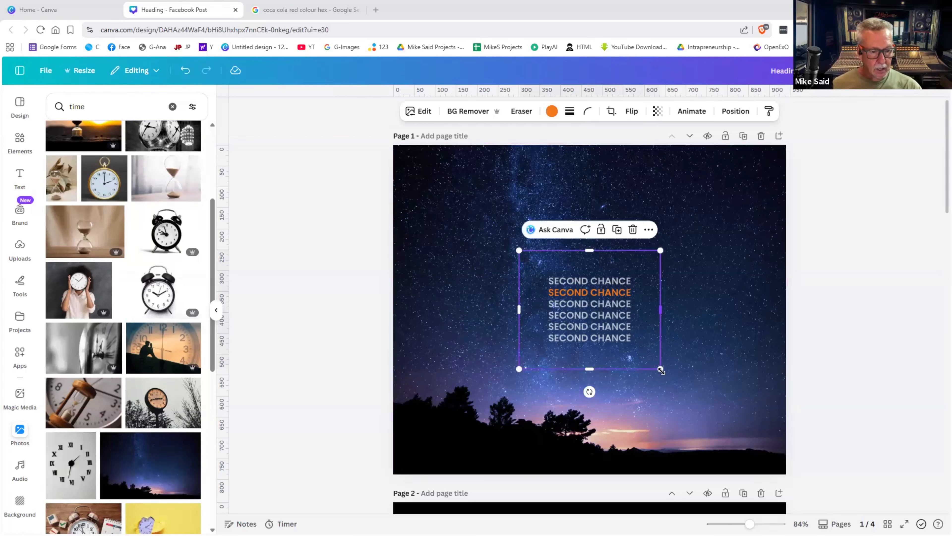
left_click_drag(660, 367, 738, 459)
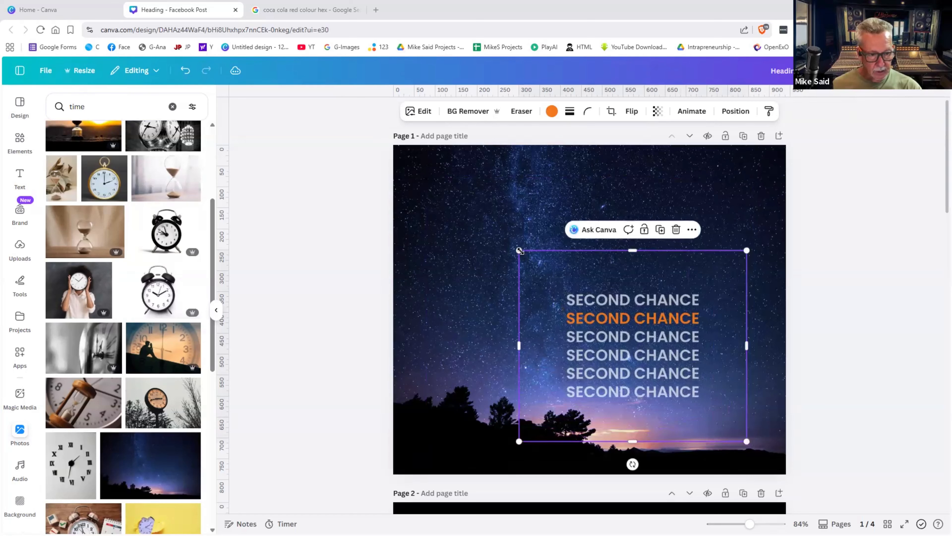
left_click_drag(519, 251, 431, 171)
left_click(875, 270)
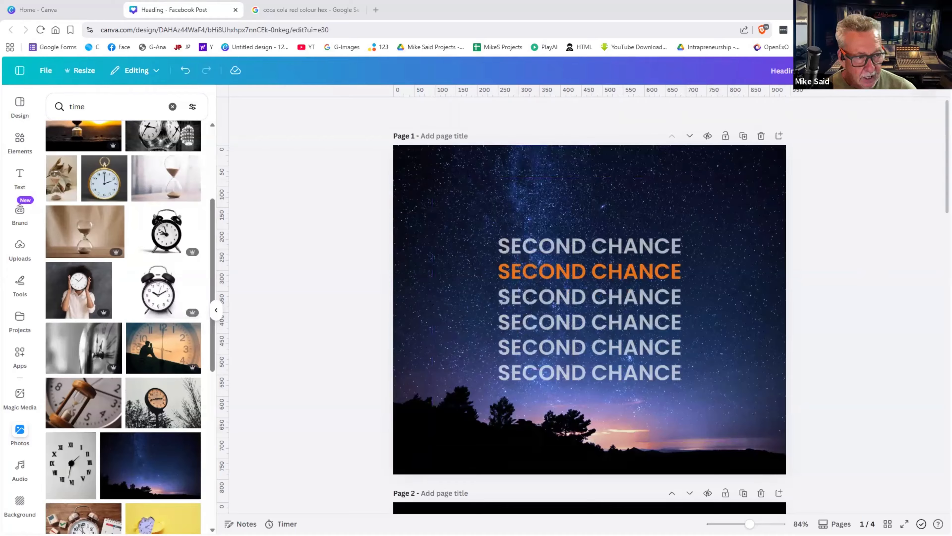
- Download the current page as PDF Print with CMYK colour profile and Flatten PDF on
left_click(923, 71)
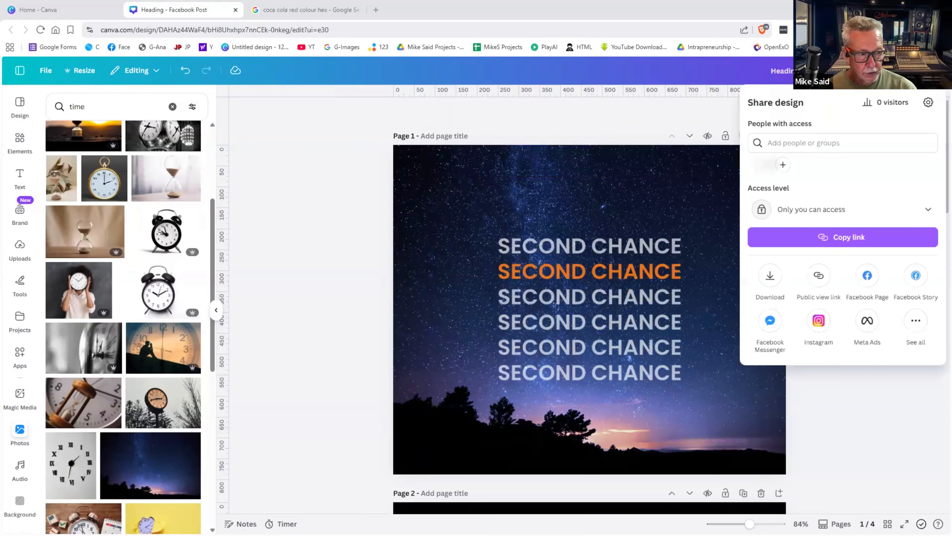
left_click(769, 282)
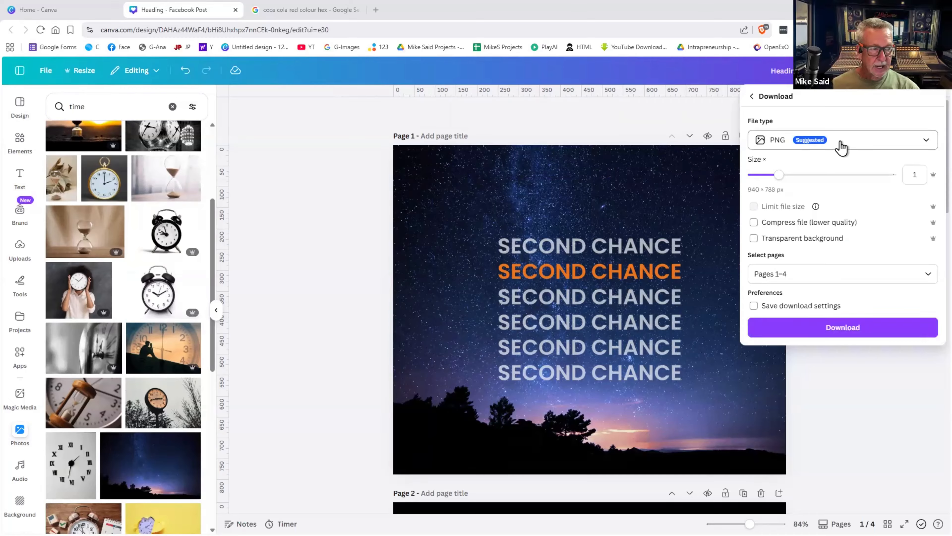
left_click(842, 147)
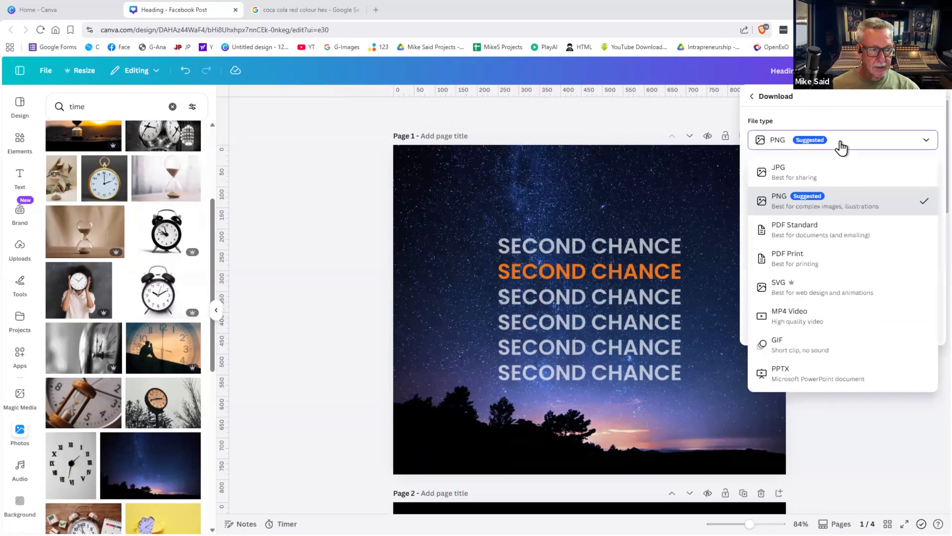
left_click(791, 263)
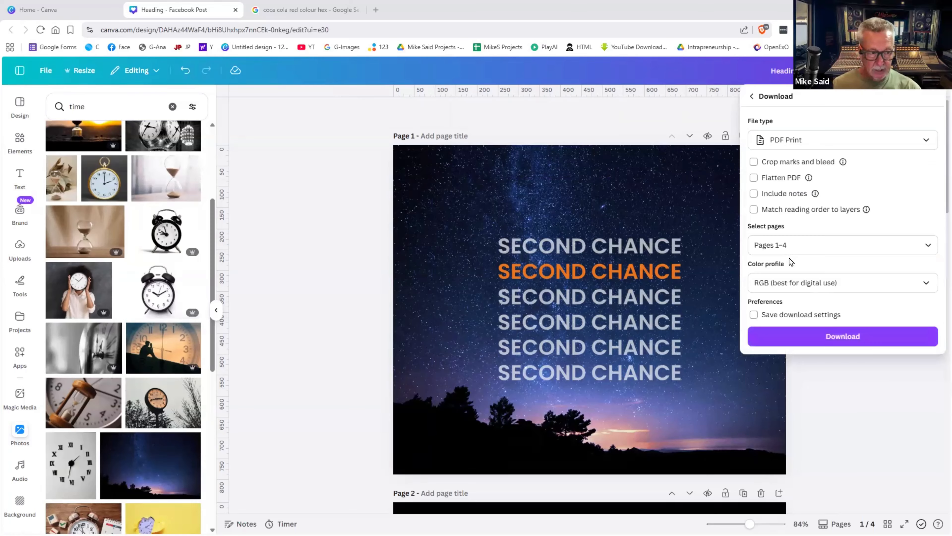
left_click(813, 246)
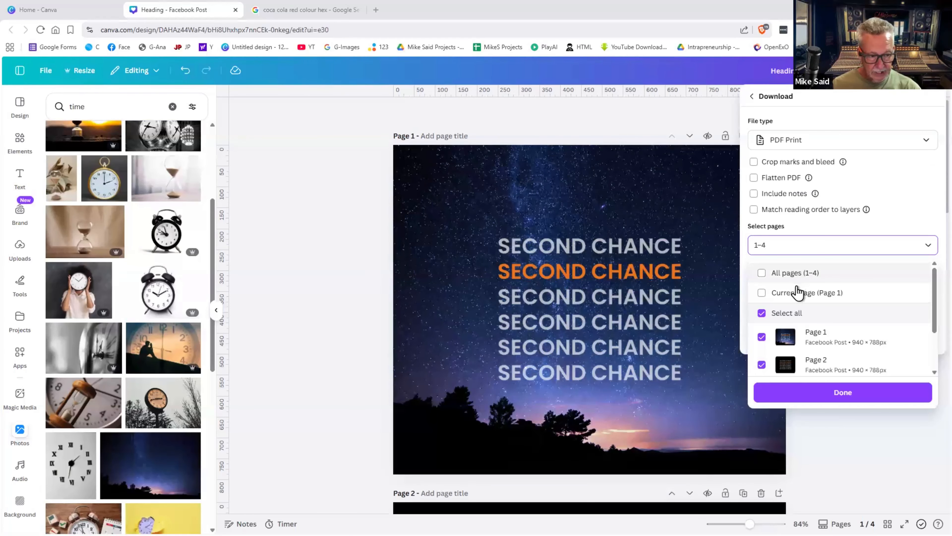
left_click(797, 292)
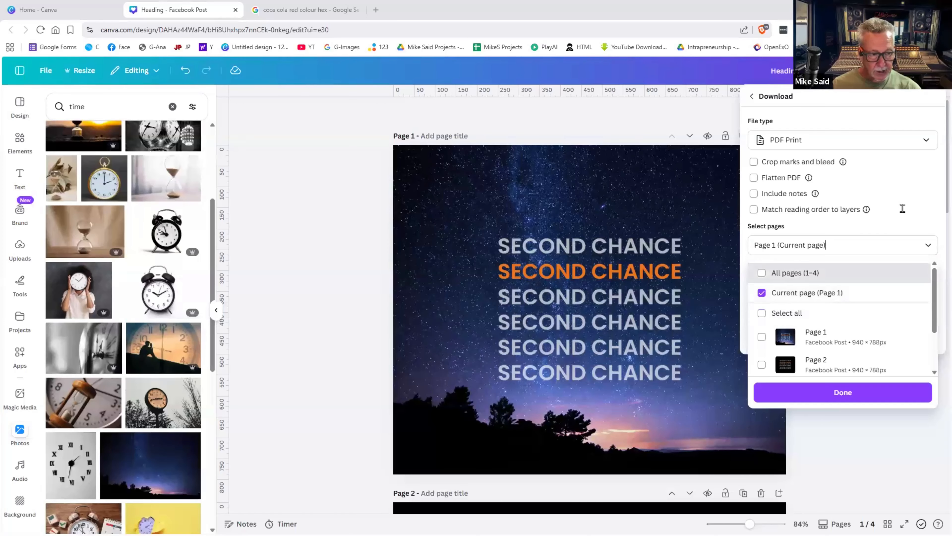
left_click(902, 209)
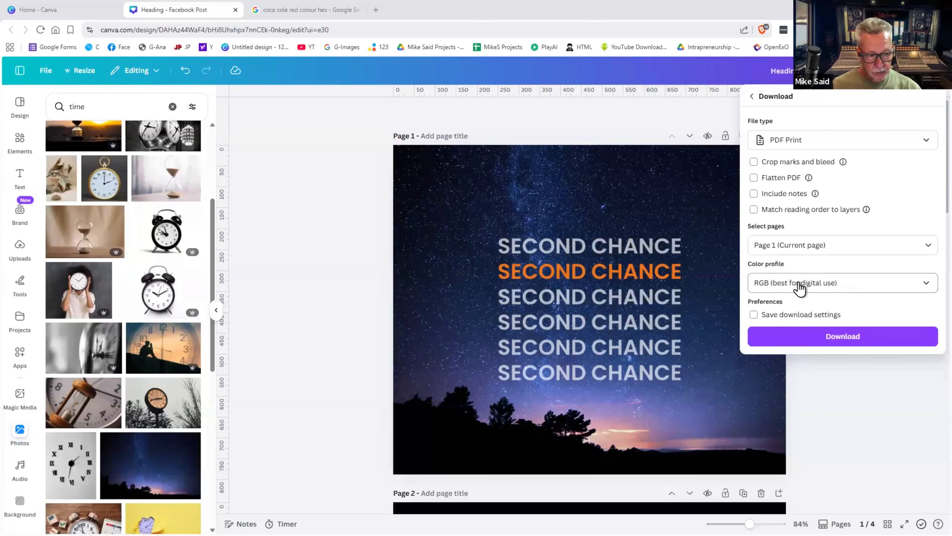
left_click(835, 286)
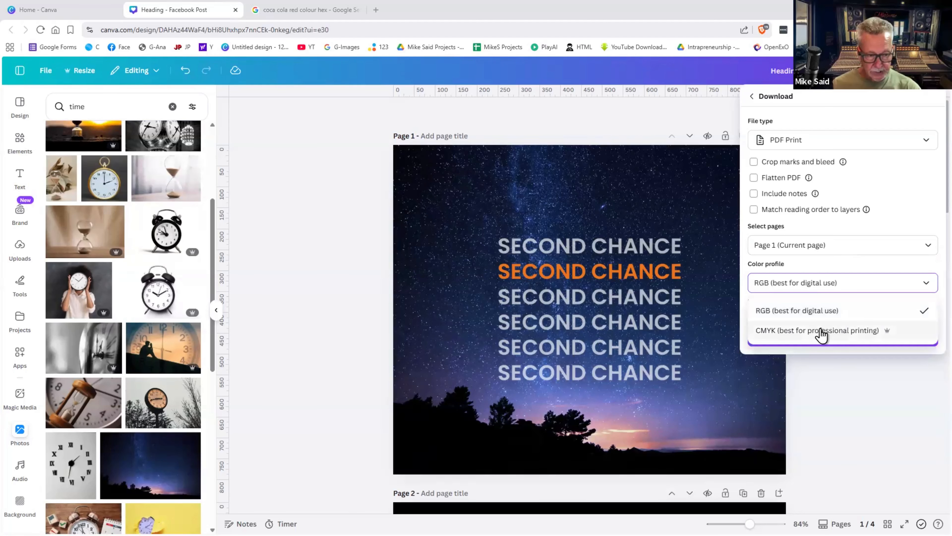
left_click(821, 330)
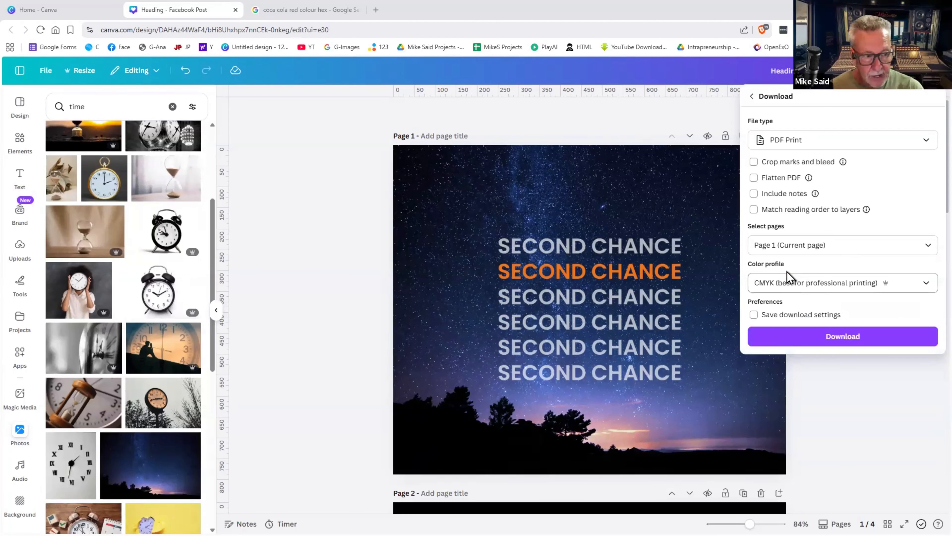
left_click(780, 184)
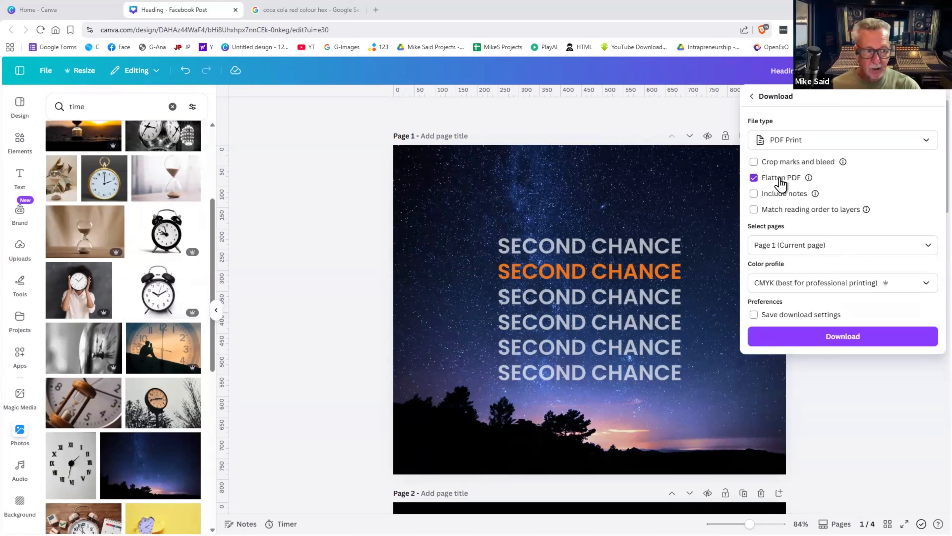
left_click(831, 338)
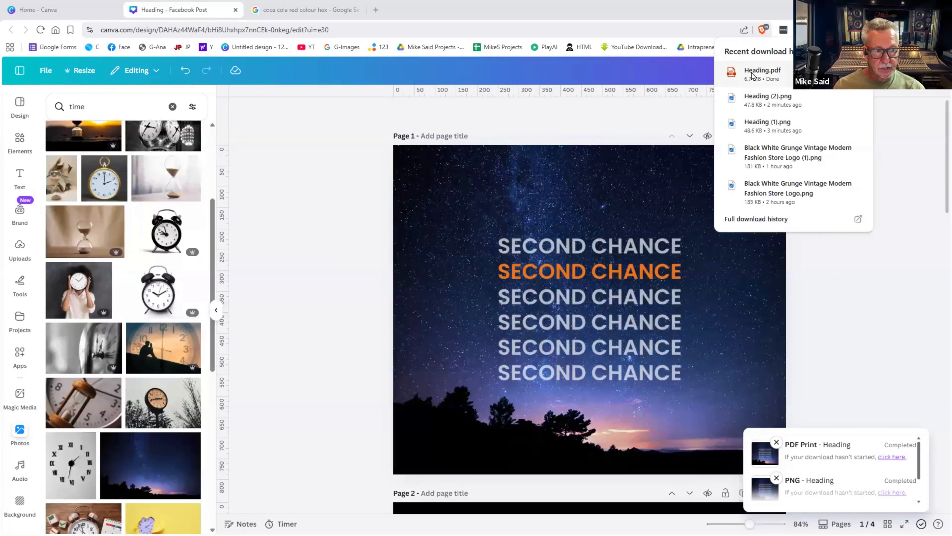
- Open Heading.pdf from the download list, then return to the Heading - Facebook Post tab
left_click(751, 74)
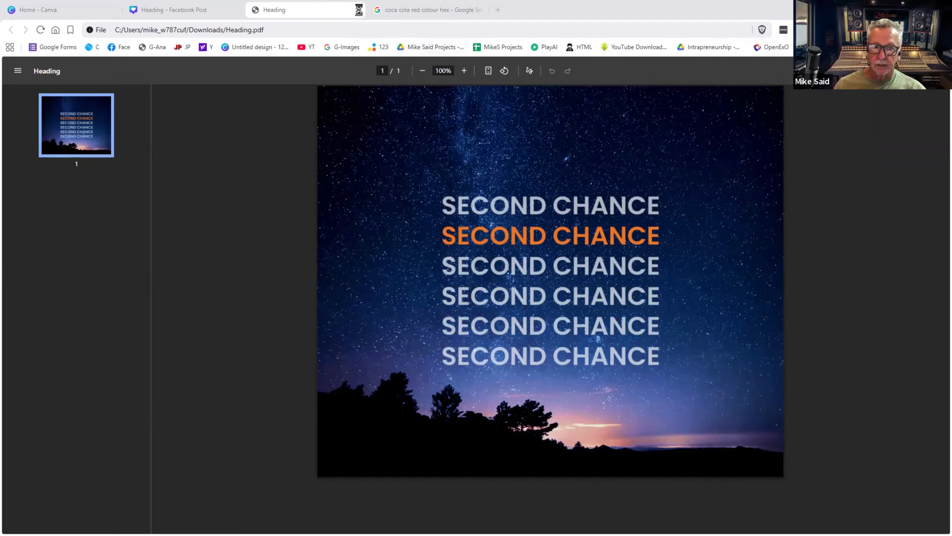
left_click(217, 11)
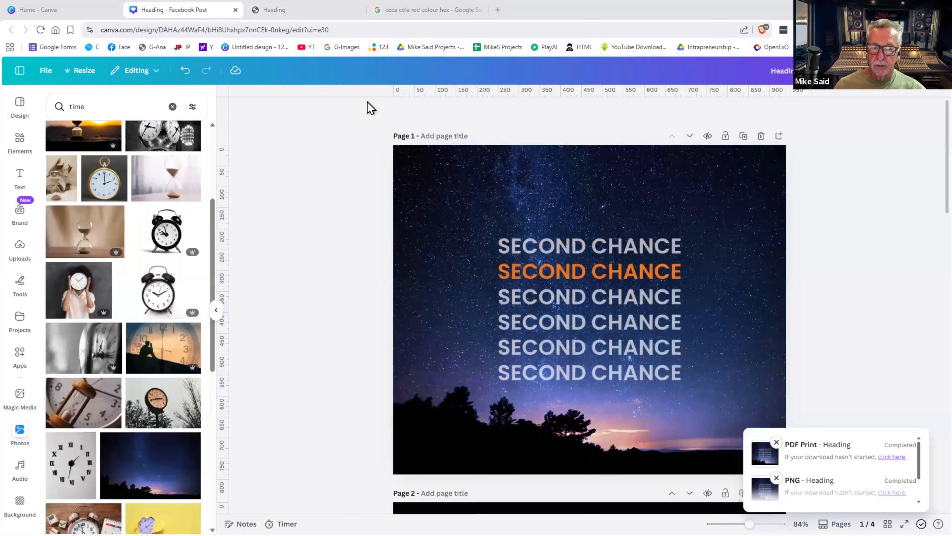
- Dismiss the download notice and go to the Canva home page
left_click(806, 228)
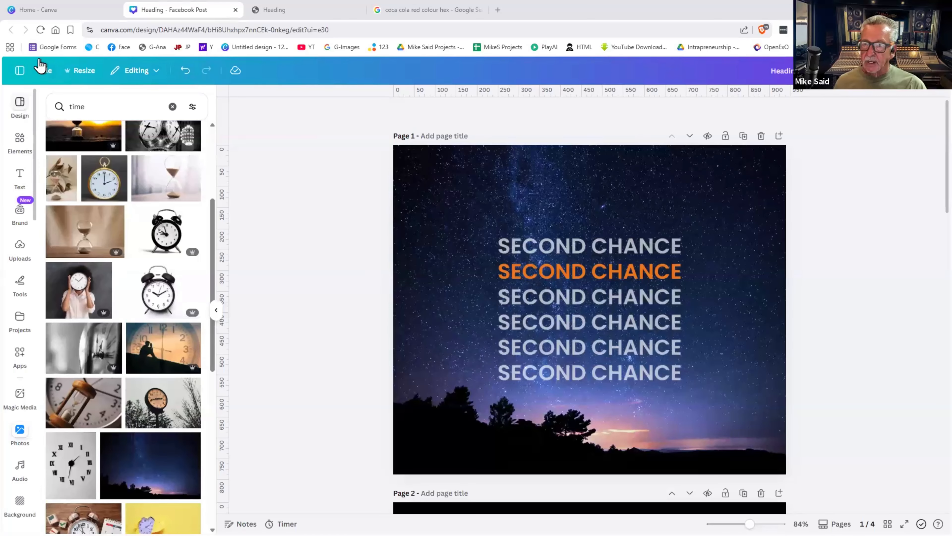
left_click(39, 10)
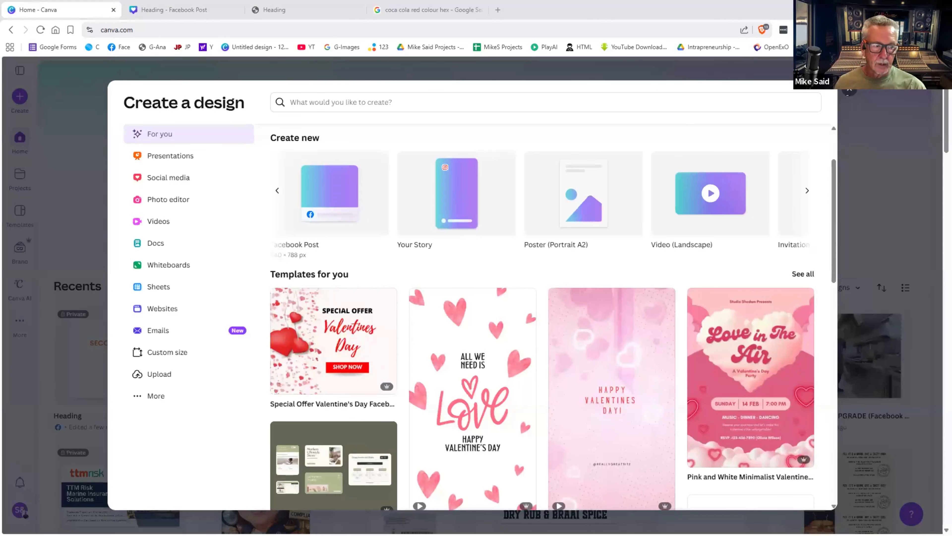
key("Escape")
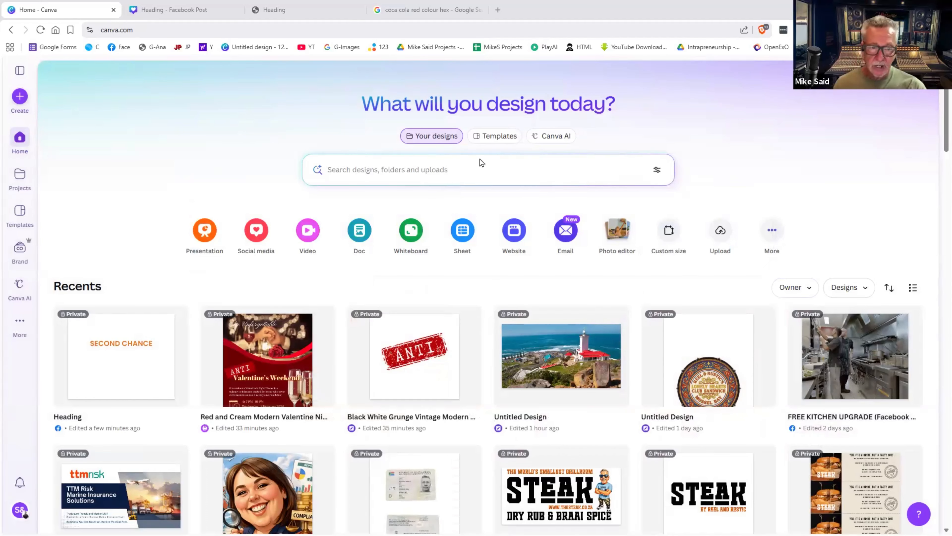
- Search templates for "Valentine's dinner" and preview the Red and White Vintage Dinner Date post
left_click(499, 137)
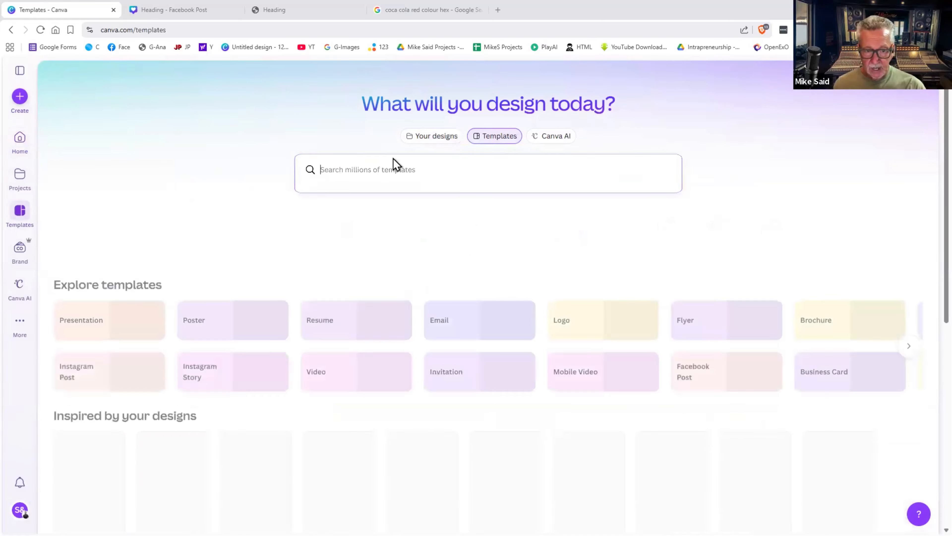
left_click(329, 166)
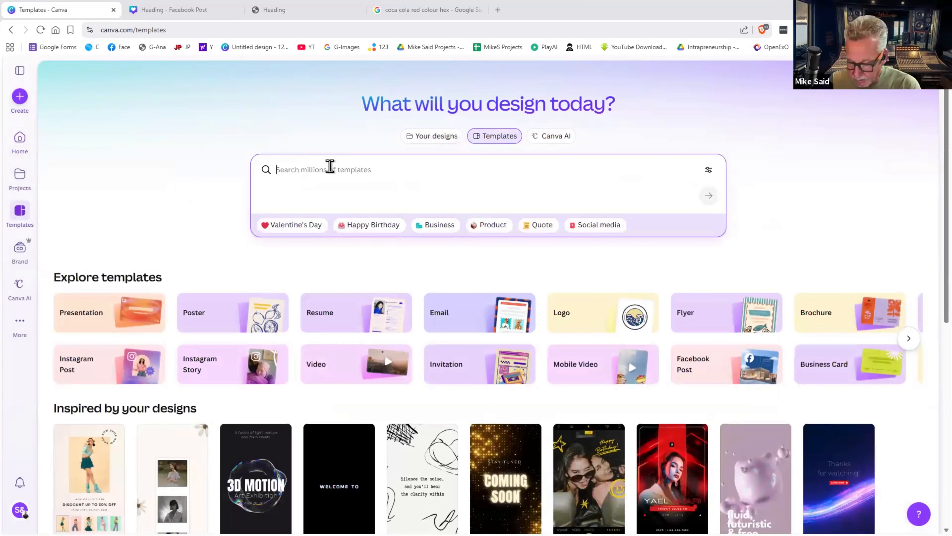
type("Valen")
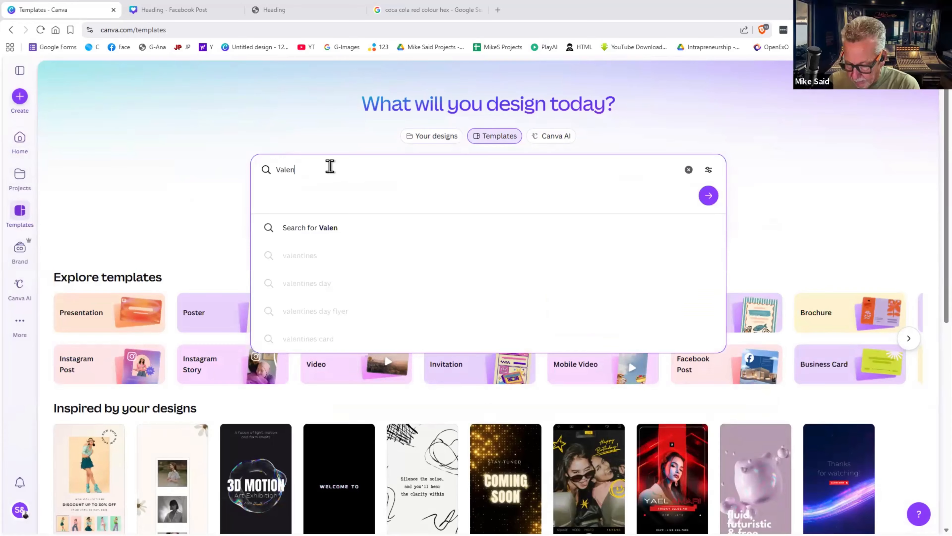
type("tine")
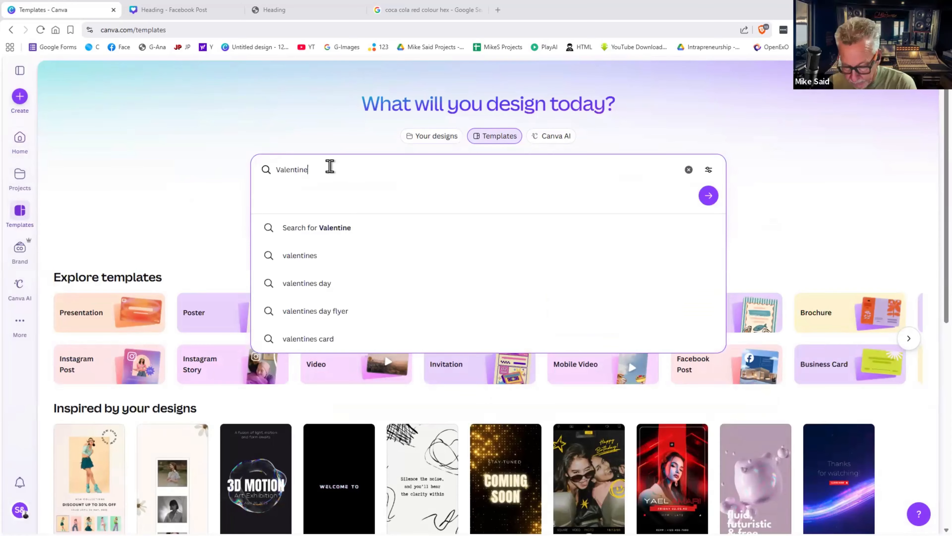
type("'s")
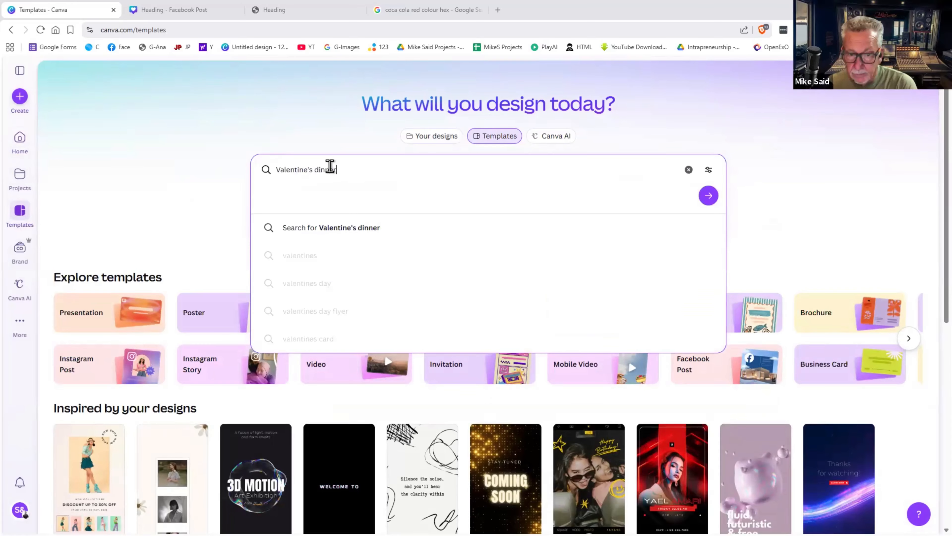
type(" dinner")
key("Return")
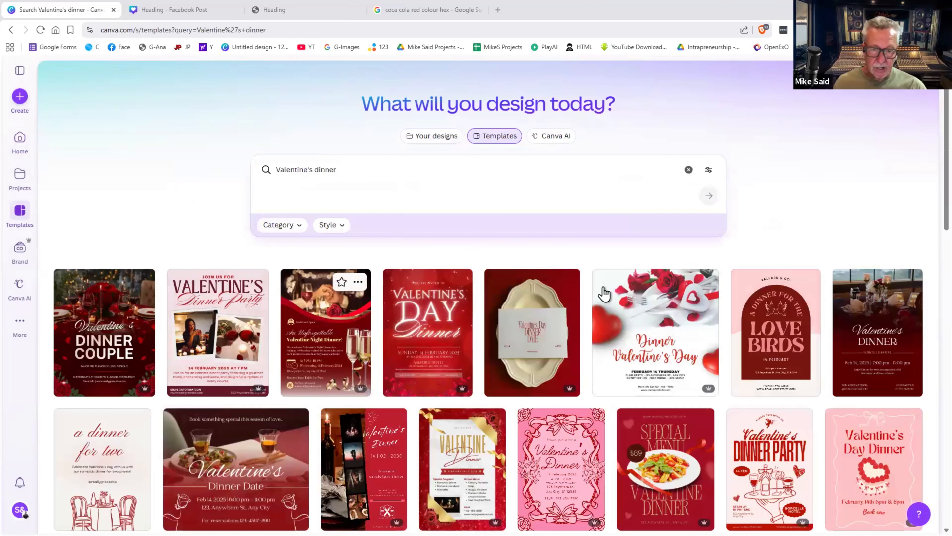
scroll(430, 354, "down", 4)
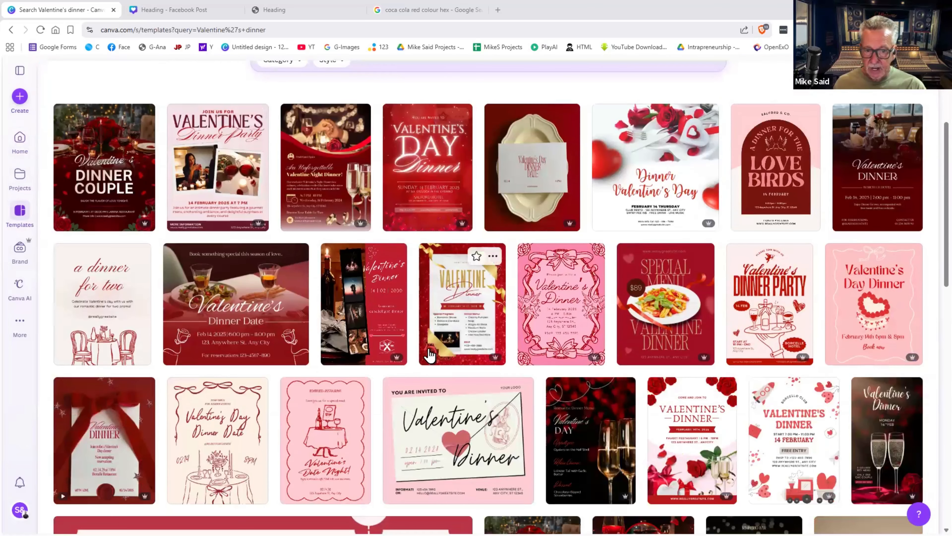
scroll(430, 354, "up", 2)
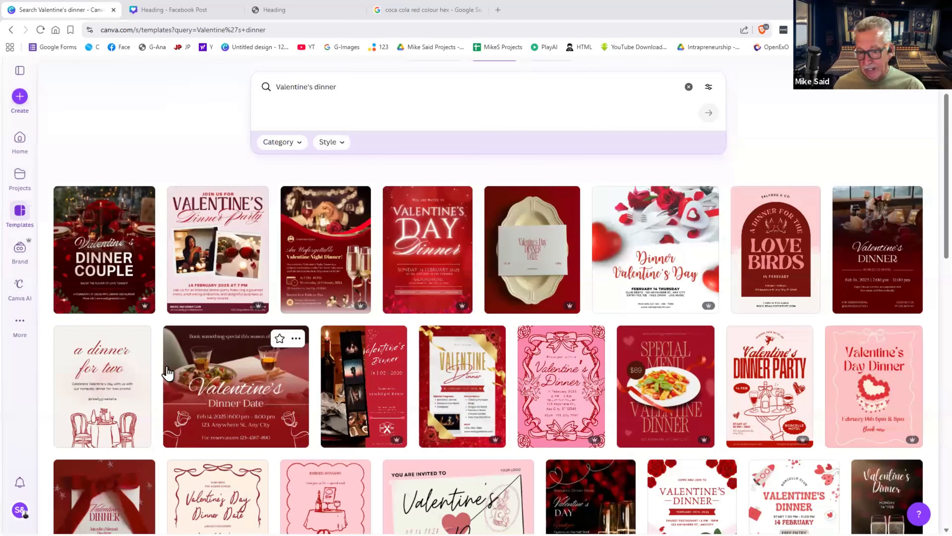
left_click(221, 374)
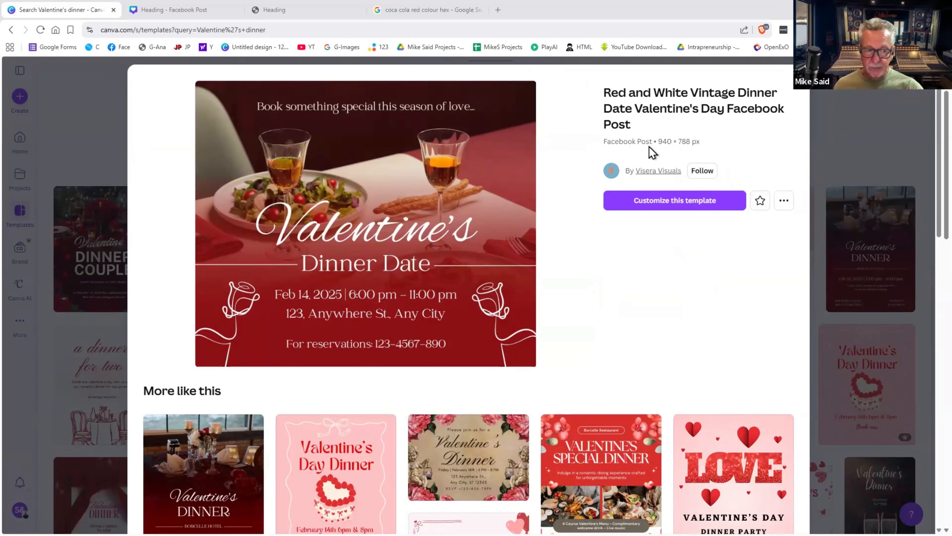
- Customize the Dinner Date template and delete its rose line drawings
left_click(676, 202)
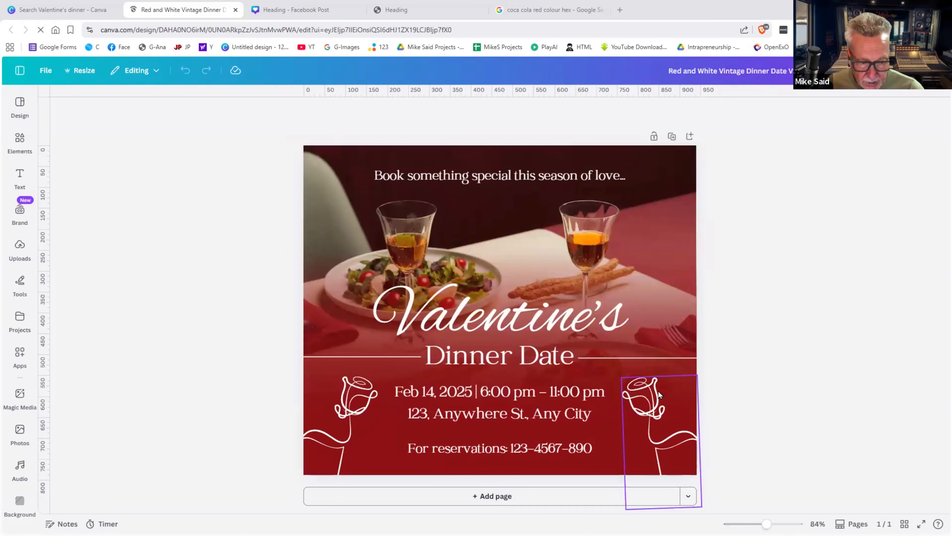
left_click_drag(658, 391, 341, 449)
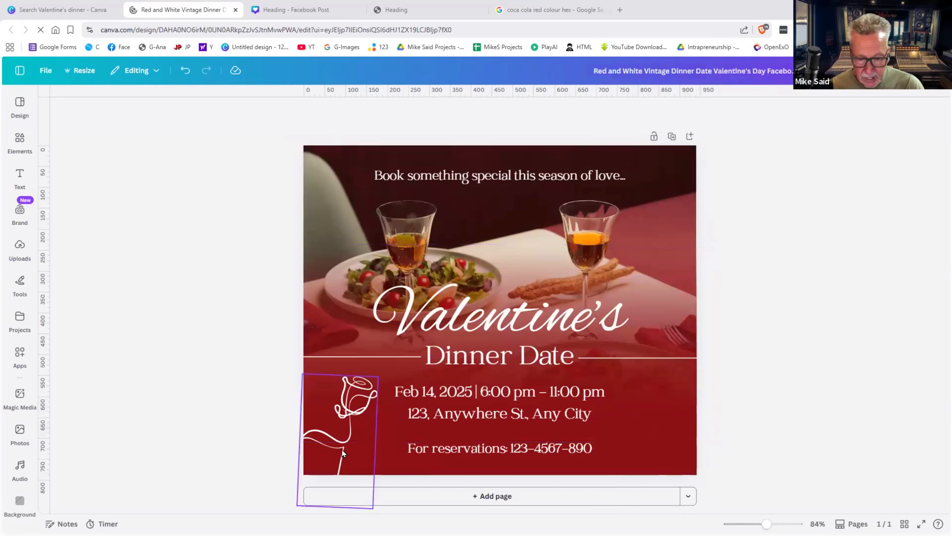
left_click(342, 450)
key("Delete")
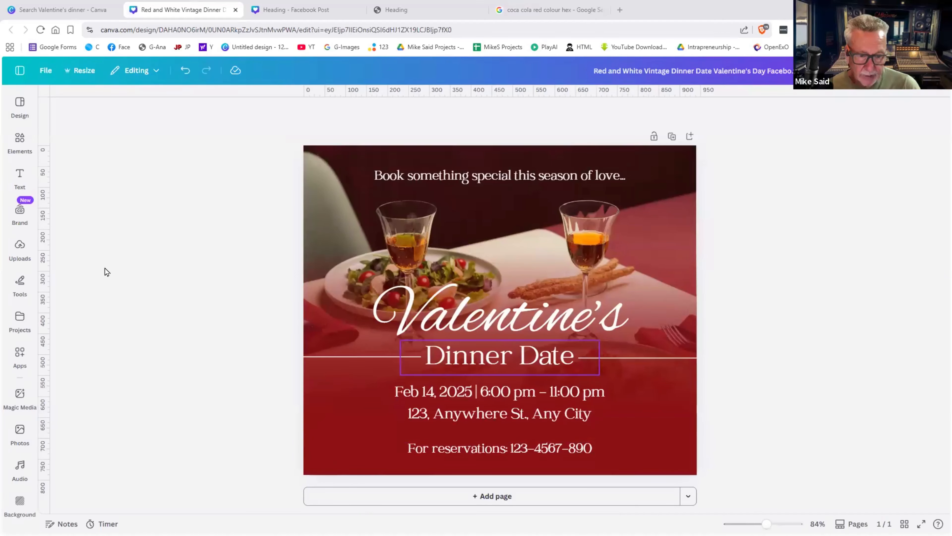
left_click(17, 249)
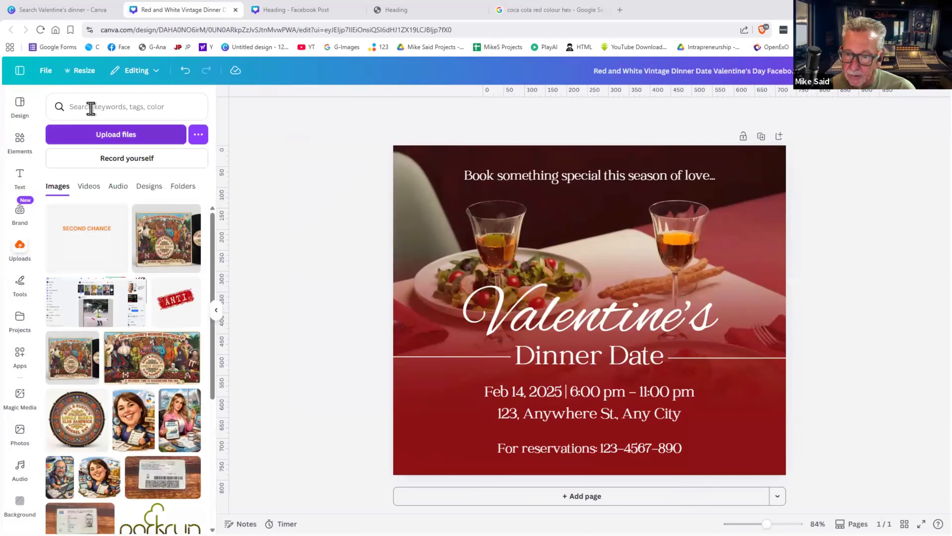
- Search uploads for "steak" and add the STEAK logo to the post
left_click(91, 108)
type("stea")
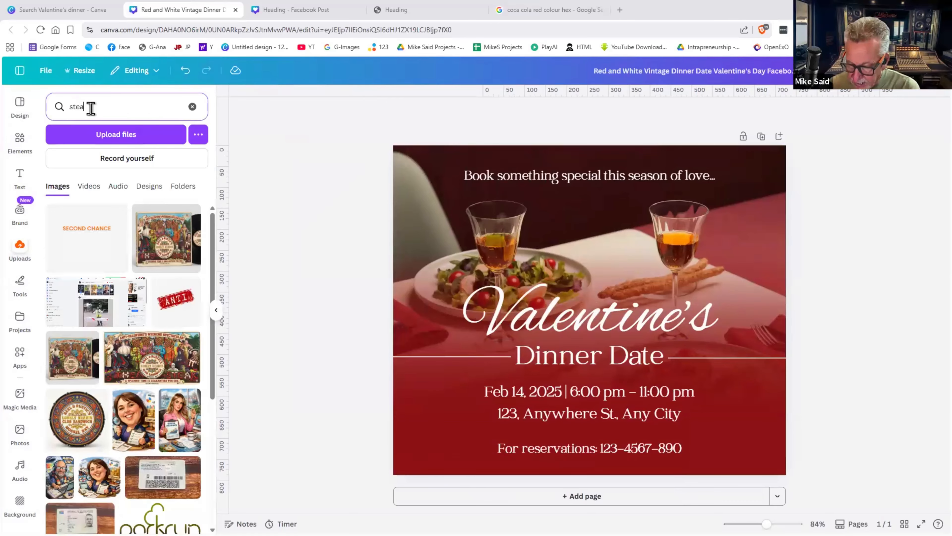
type("k")
key("Return")
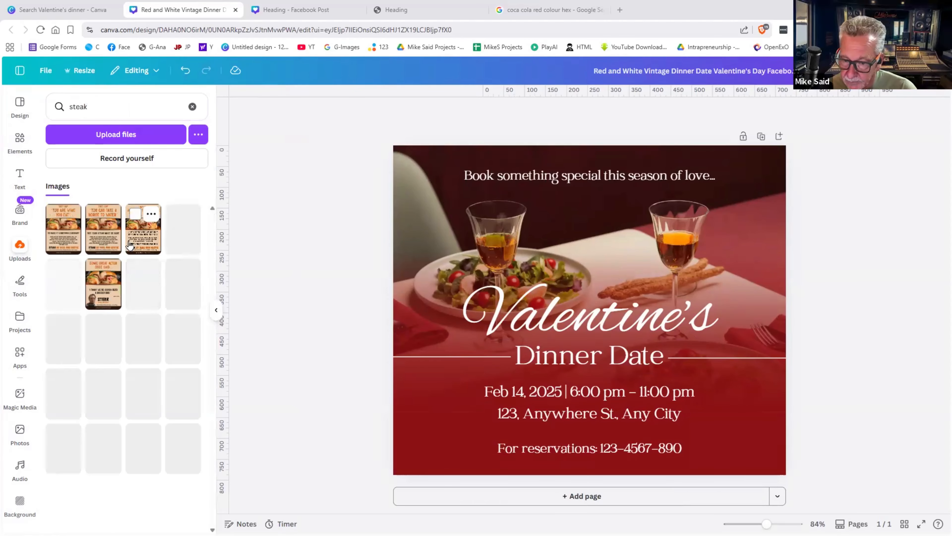
scroll(129, 246, "down", 10)
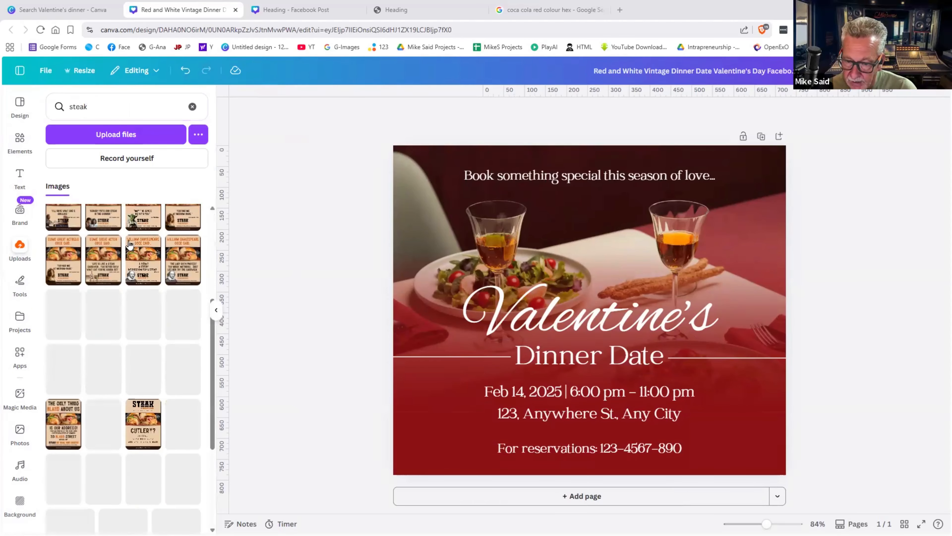
scroll(129, 246, "down", 5)
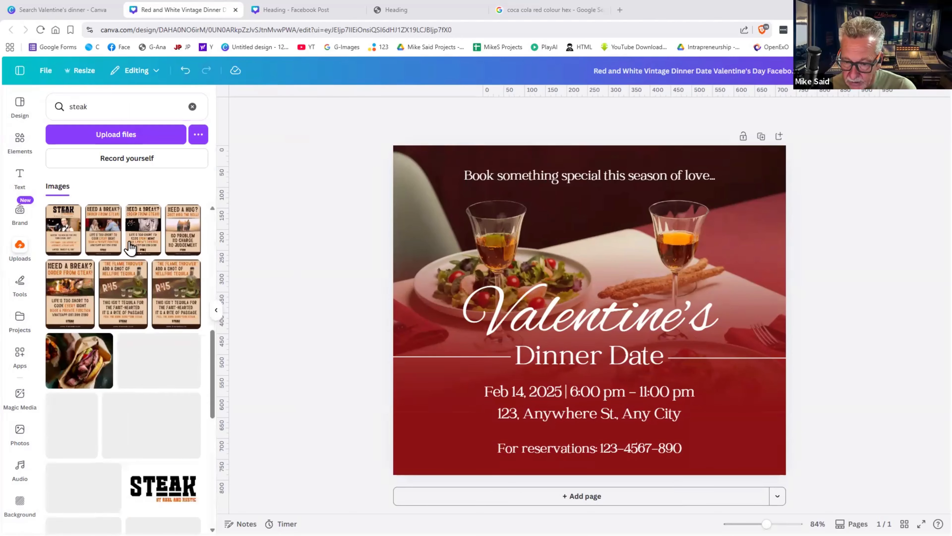
scroll(129, 246, "down", 5)
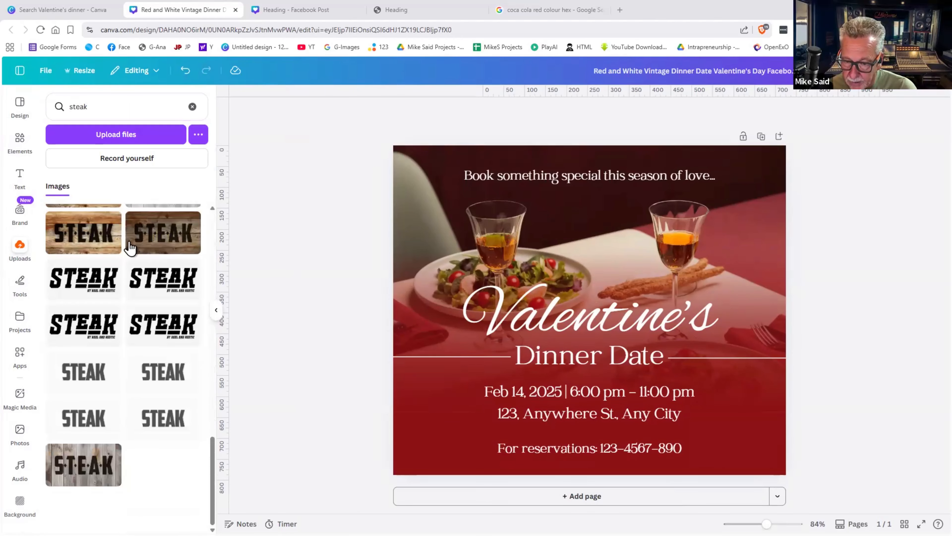
scroll(129, 246, "down", 8)
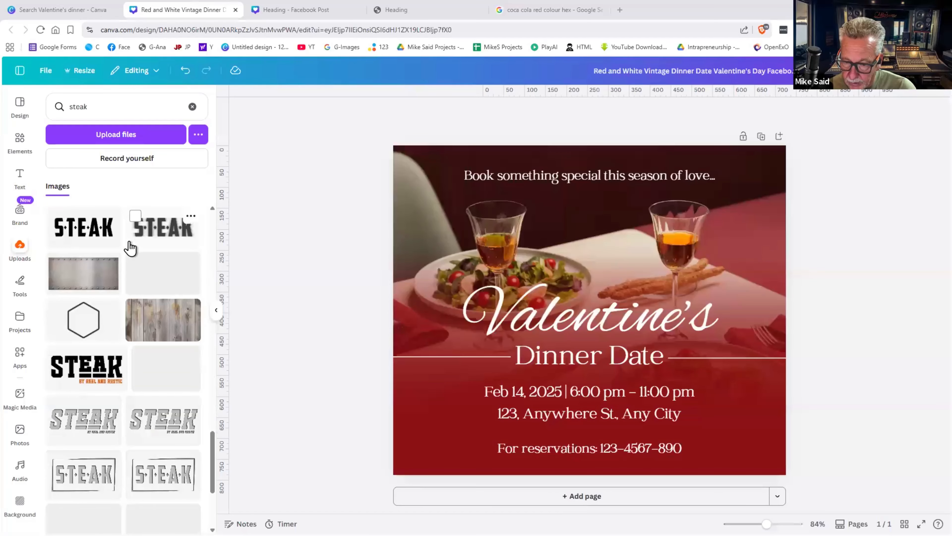
scroll(130, 248, "up", 5)
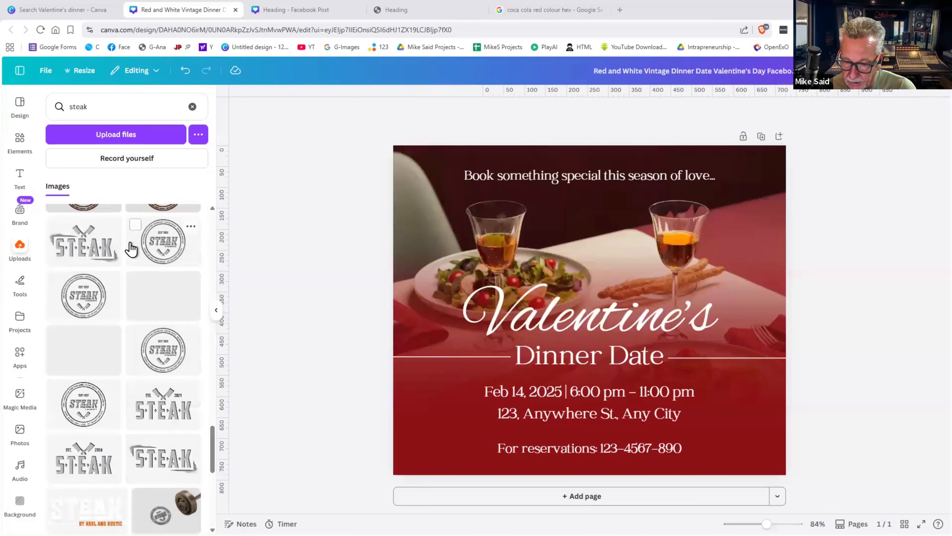
scroll(112, 300, "down", 2)
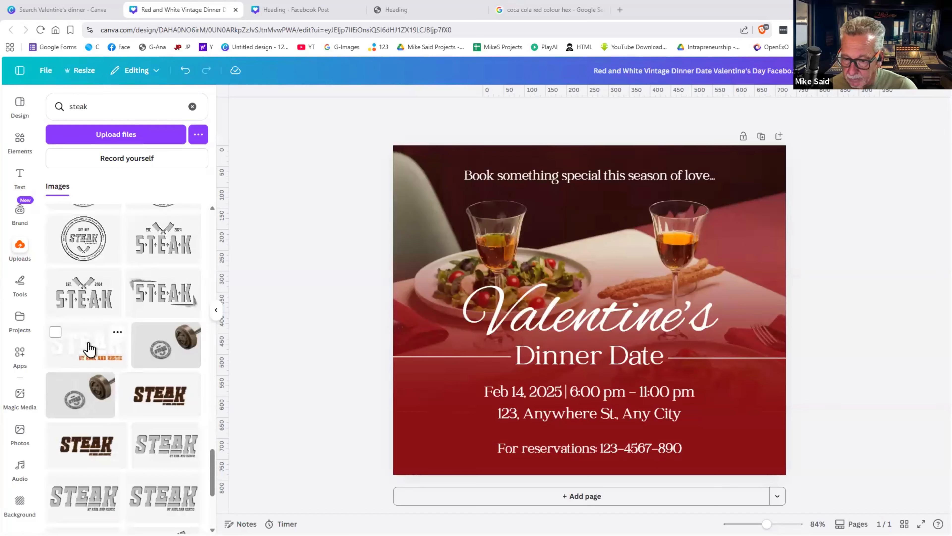
left_click(90, 349)
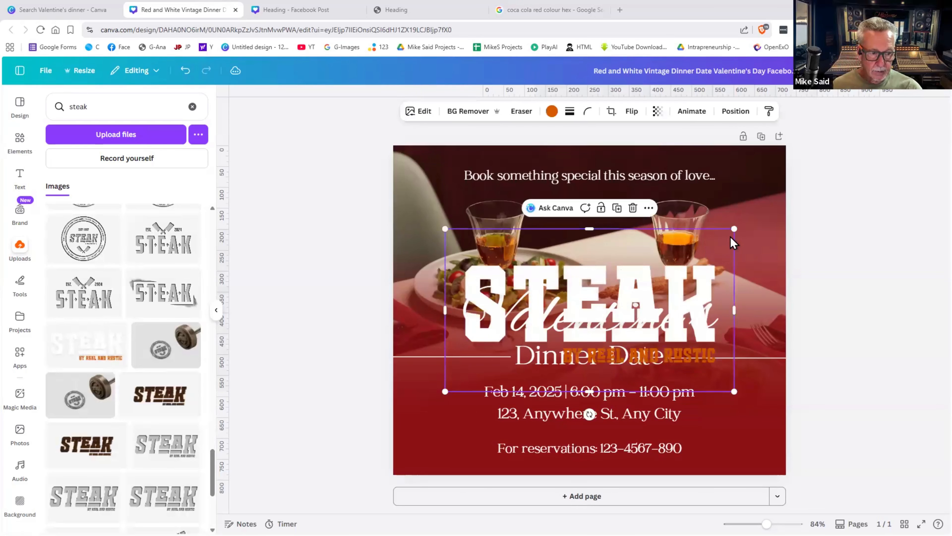
- Shrink the STEAK logo into the lower-left corner and bring up its colour options
left_click_drag(727, 233, 520, 326)
left_click_drag(488, 373, 440, 438)
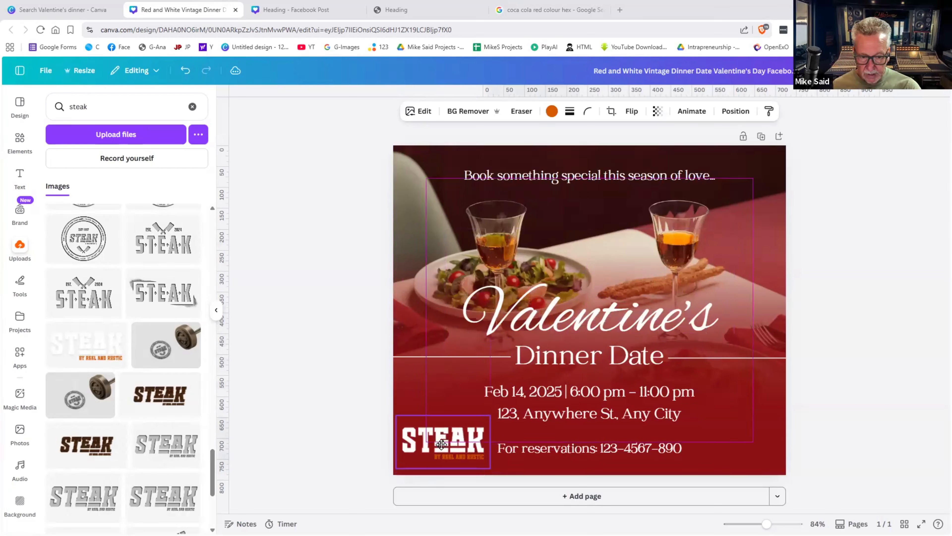
left_click(355, 431)
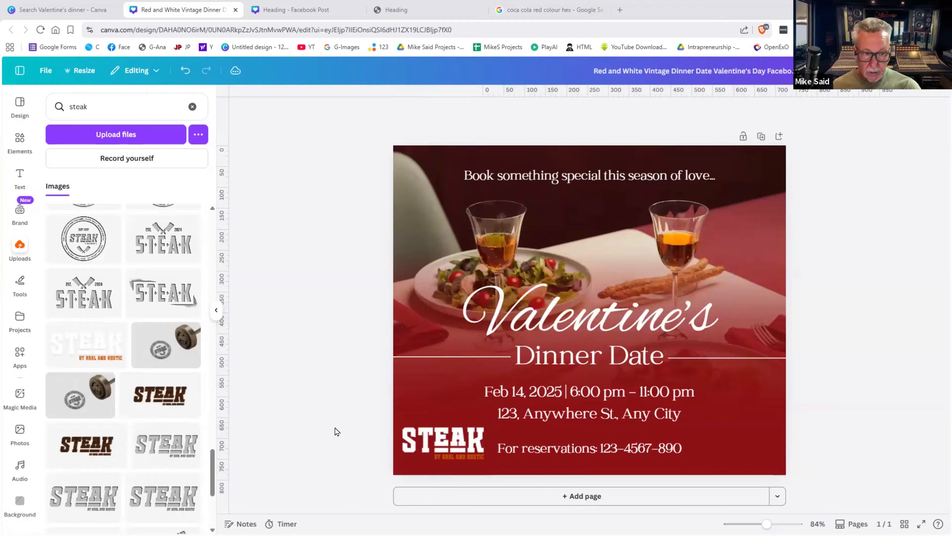
left_click(422, 440)
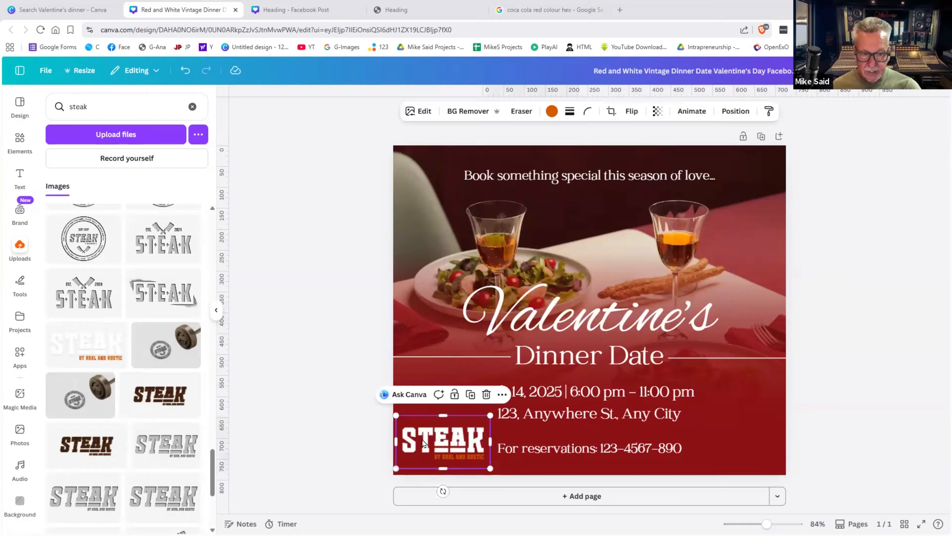
left_click(550, 112)
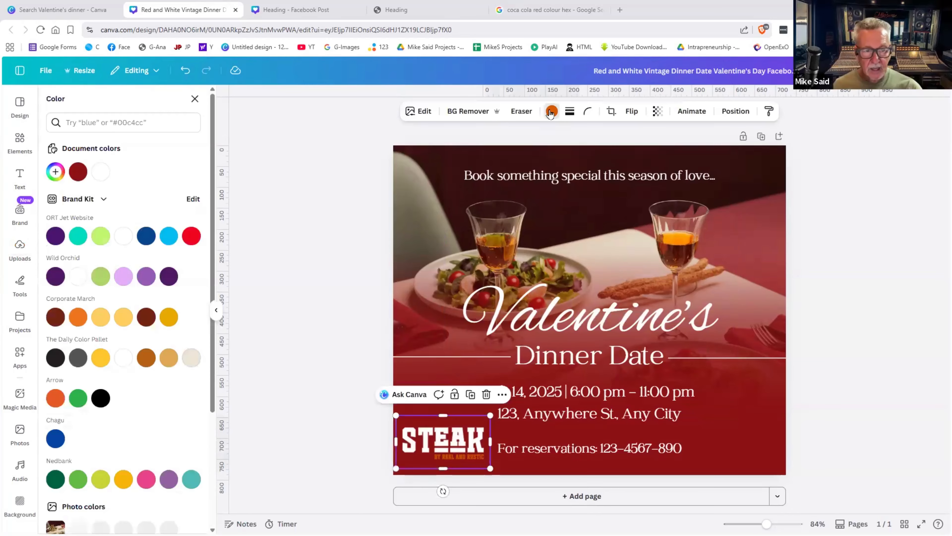
- Try a black tagline colour on the logo, then undo it to keep the original colours
left_click(104, 402)
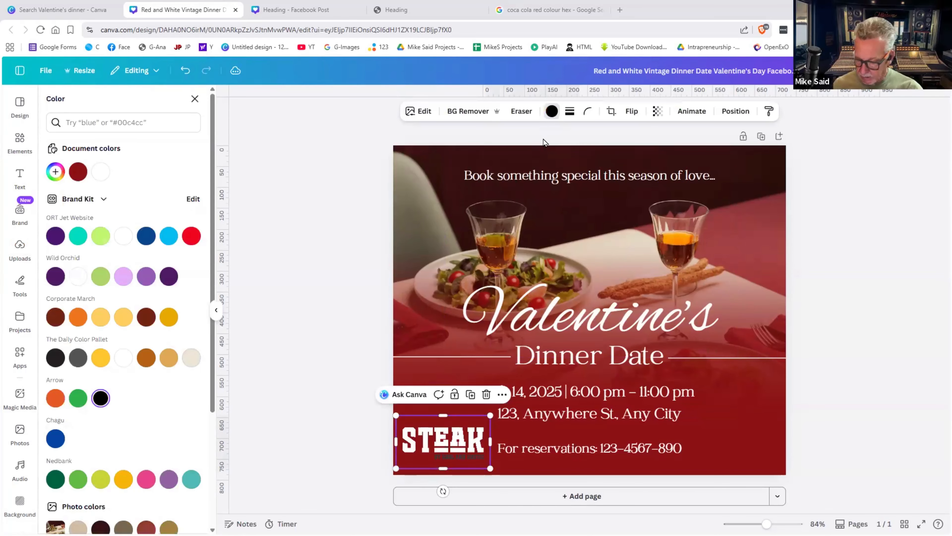
key("ctrl+z")
key("Escape")
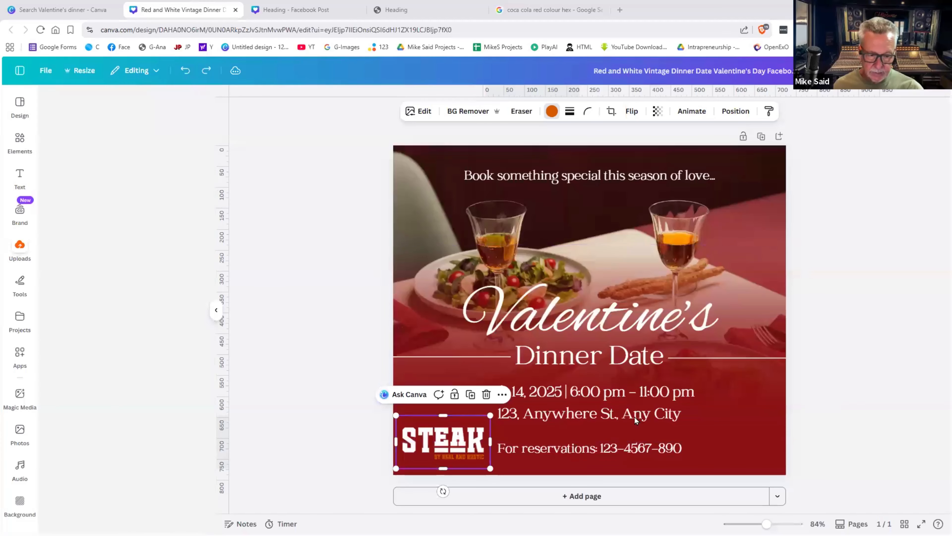
left_click(826, 442)
- Duplicate the STEAK logo into the lower-right corner and align both logos
left_click(445, 435)
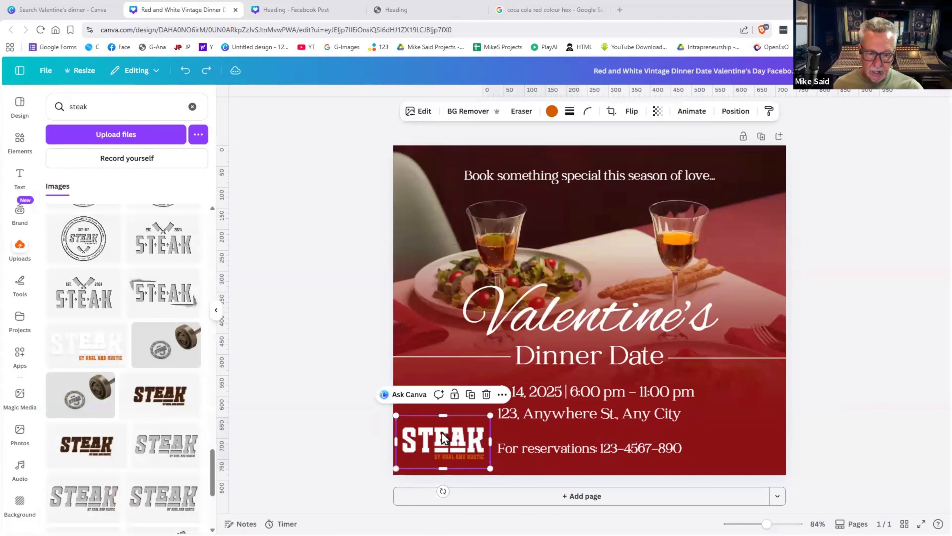
key("ctrl+d")
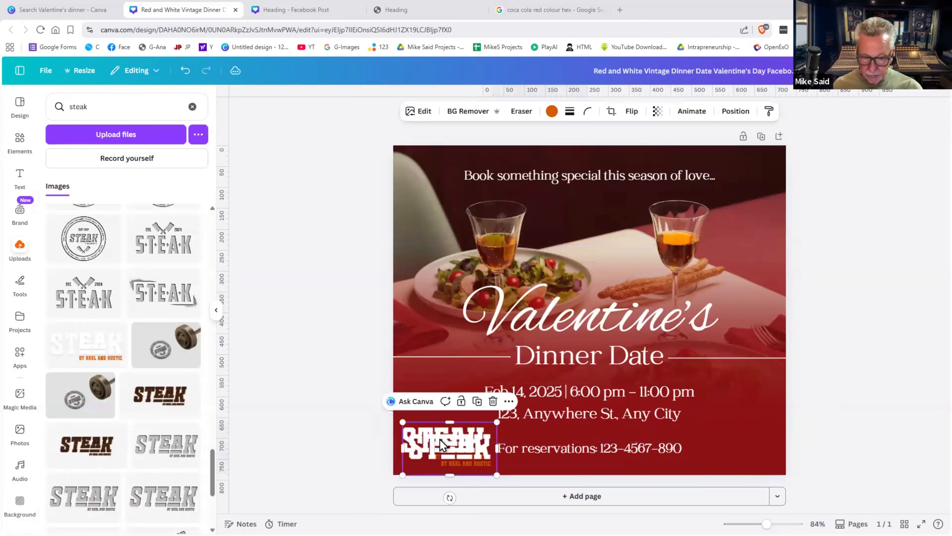
left_click_drag(442, 432, 724, 432)
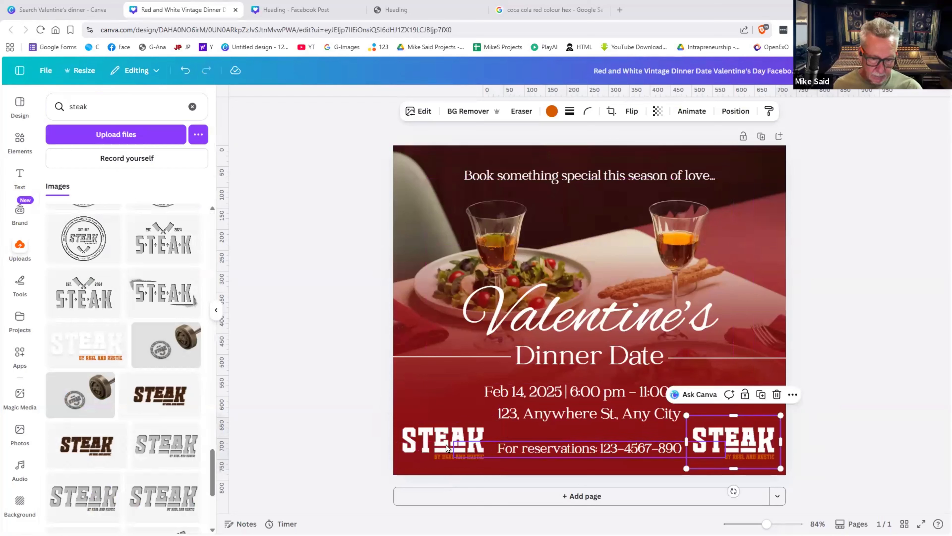
left_click_drag(428, 439, 432, 440)
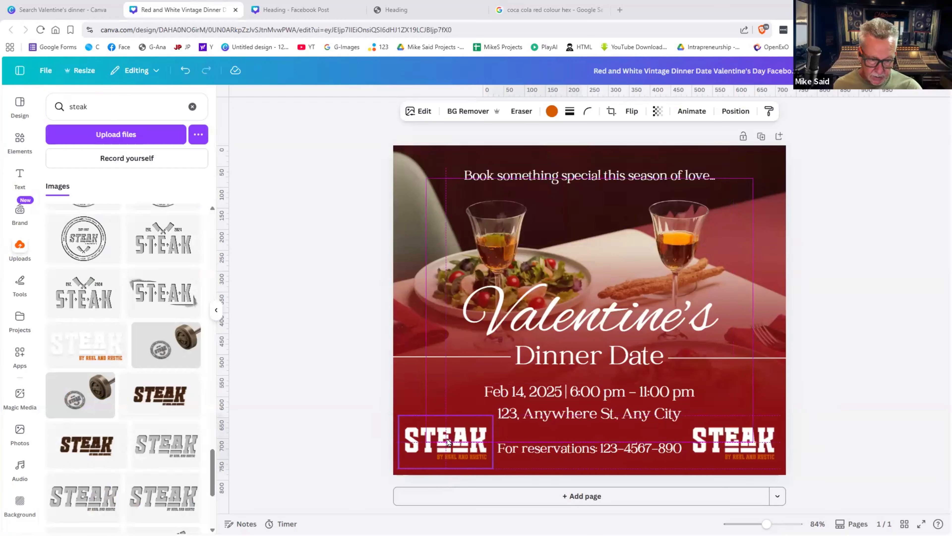
left_click(806, 441)
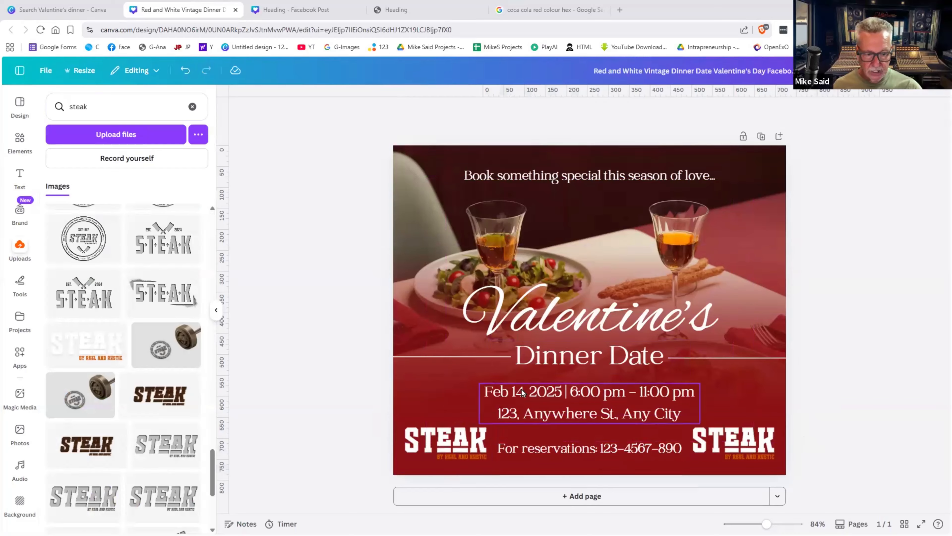
- Change the year from 2025 to 2026 and the end time from 11:00 to 9:00
left_click(548, 392)
left_click(551, 391)
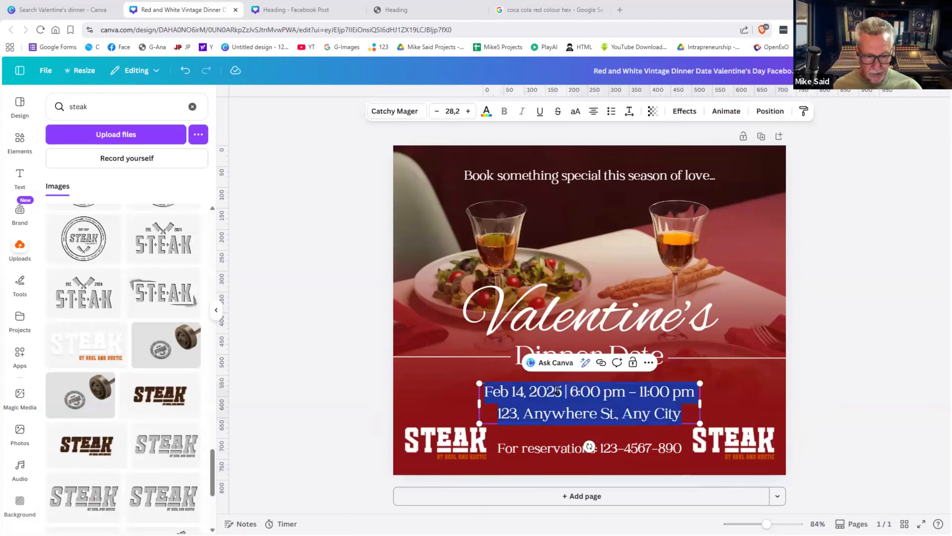
left_click(556, 391)
key("Delete")
type("6")
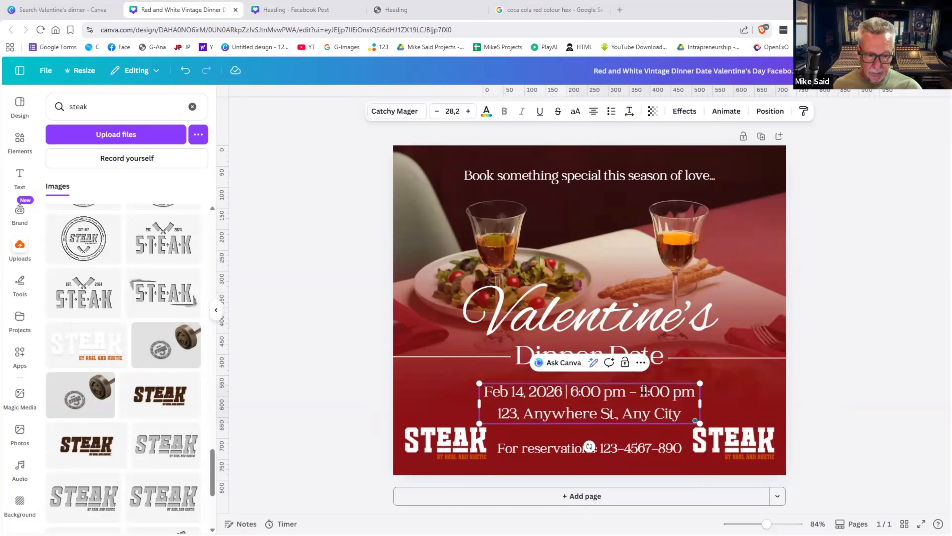
left_click_drag(643, 390, 646, 390)
type("9")
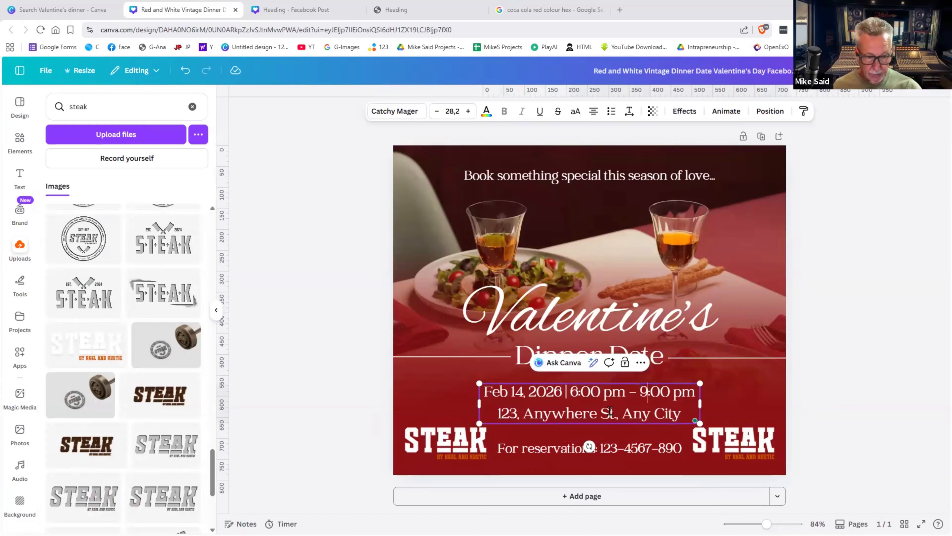
- Replace the old address line with the venue's Mossel Bay street address
triple_click(606, 411)
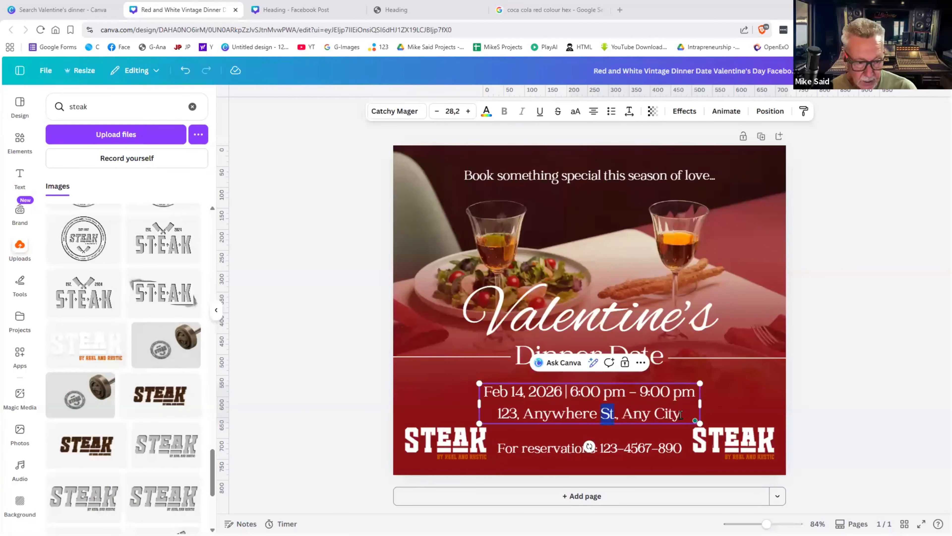
double_click(608, 412)
left_click_drag(682, 413, 498, 411)
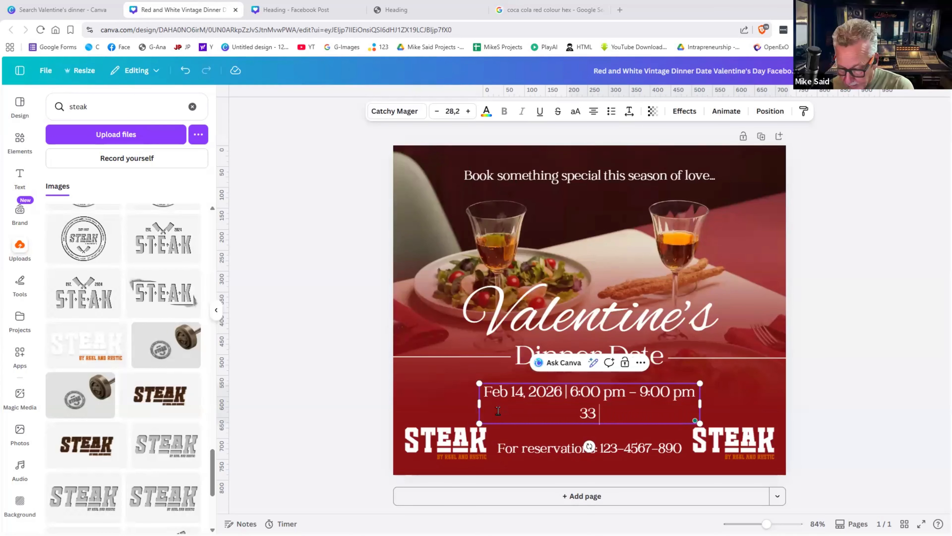
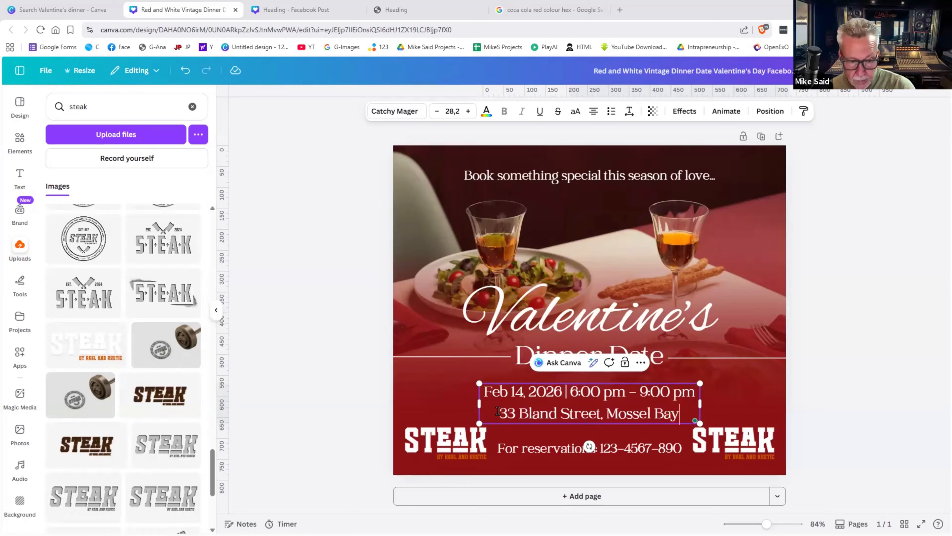
- Replace the placeholder reservations phone number with the new number
double_click(654, 448)
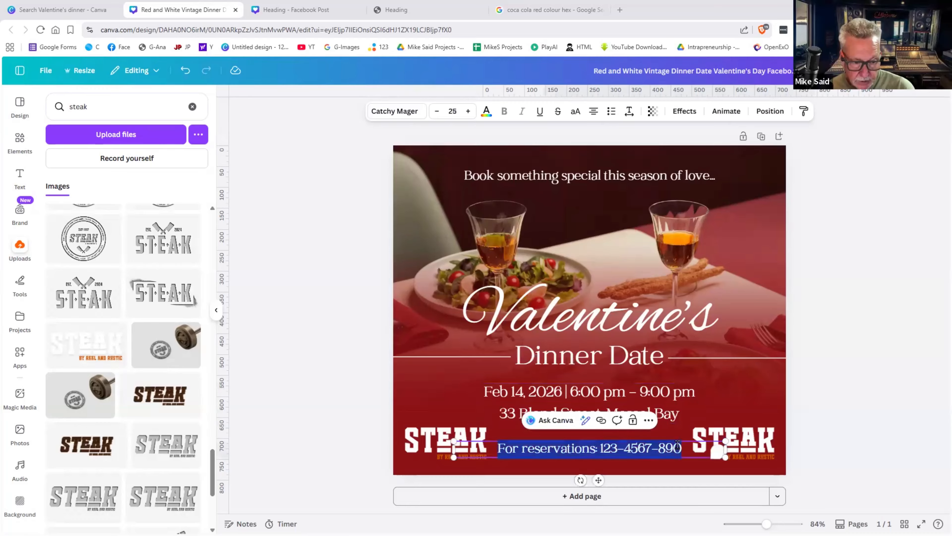
left_click_drag(680, 447, 600, 448)
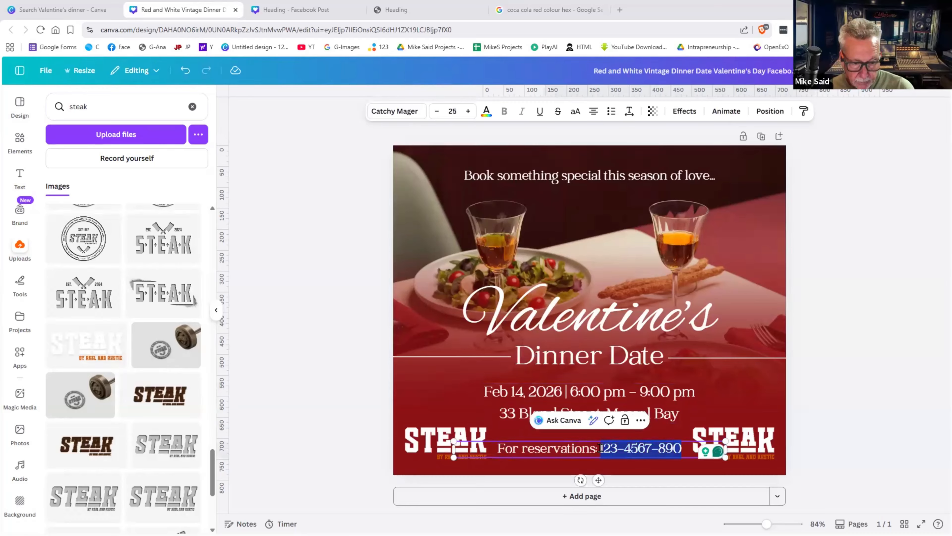
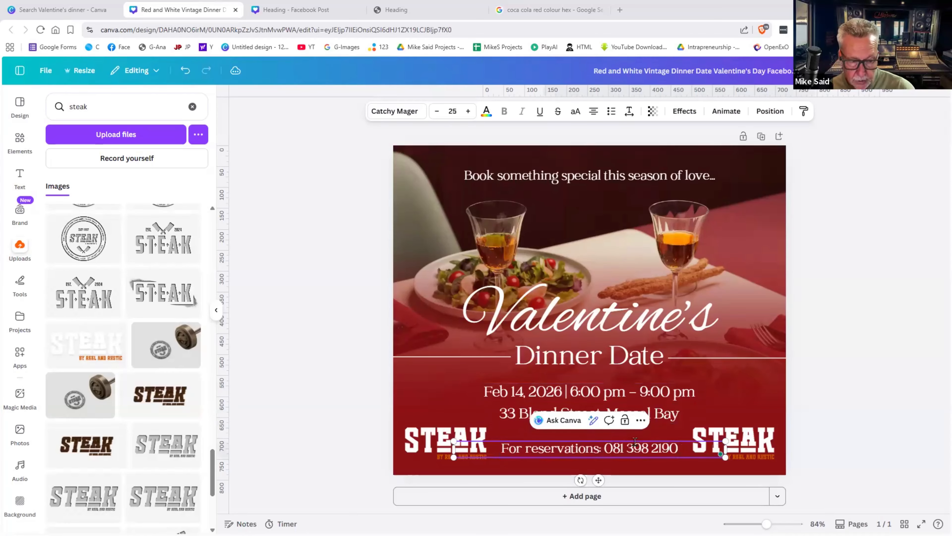
left_click(830, 406)
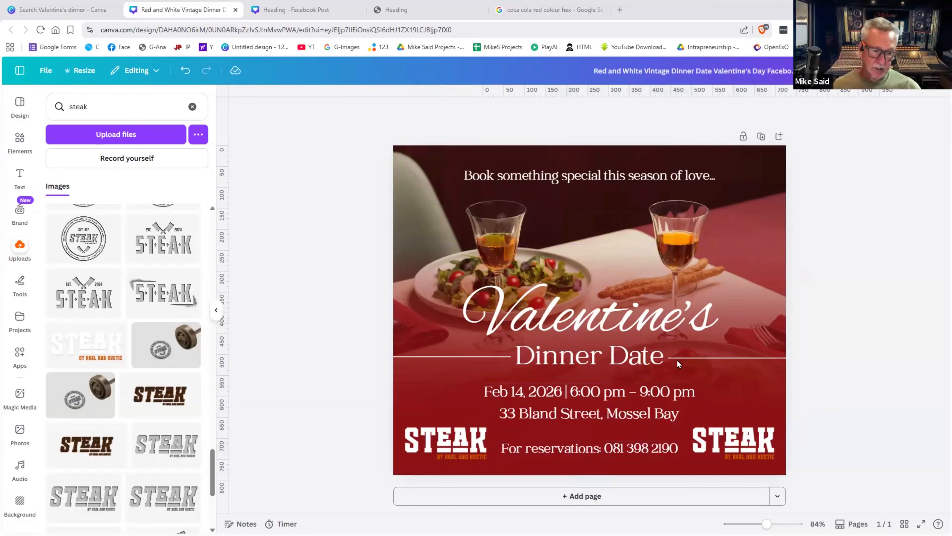
- Give the Valentine's title the Lift text effect
left_click(623, 332)
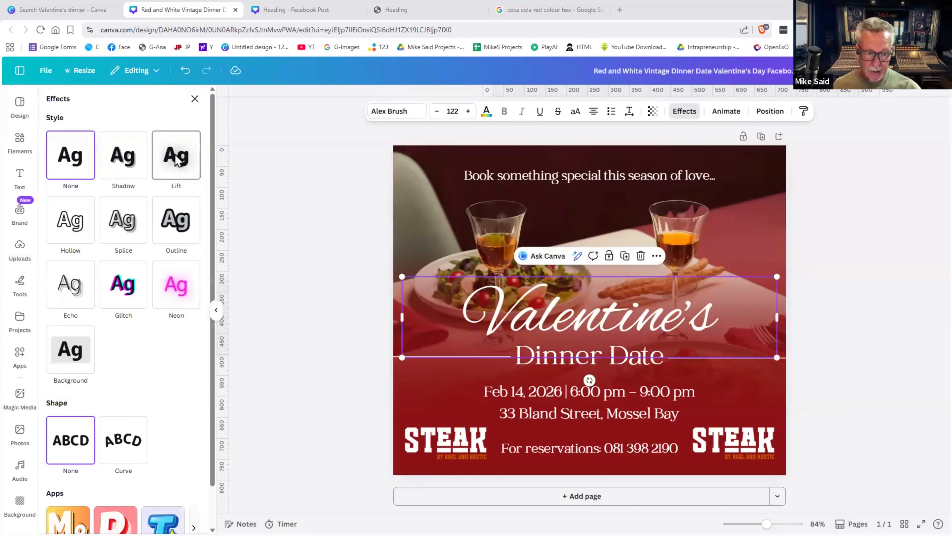
left_click(176, 157)
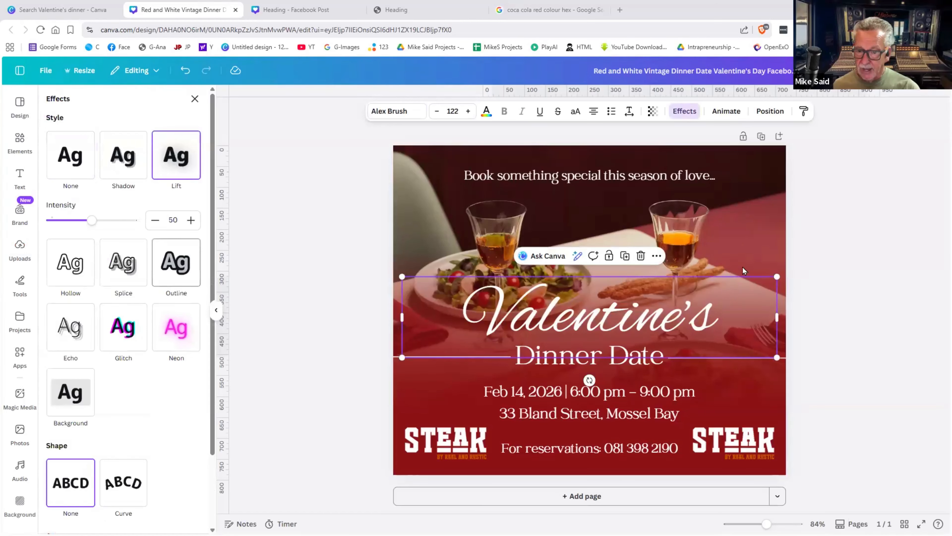
left_click(834, 282)
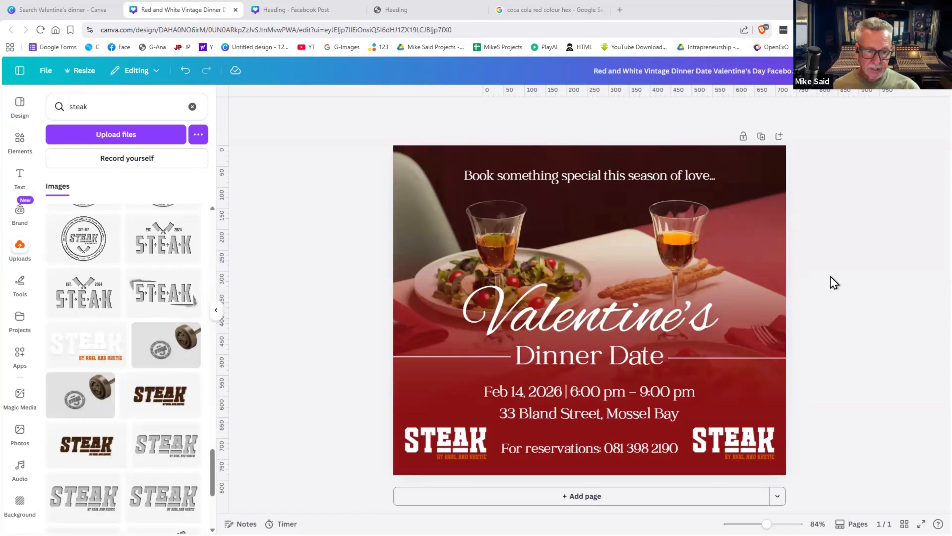
- Return to the browser tab showing the original Valentine's dinner template preview
left_click(576, 176)
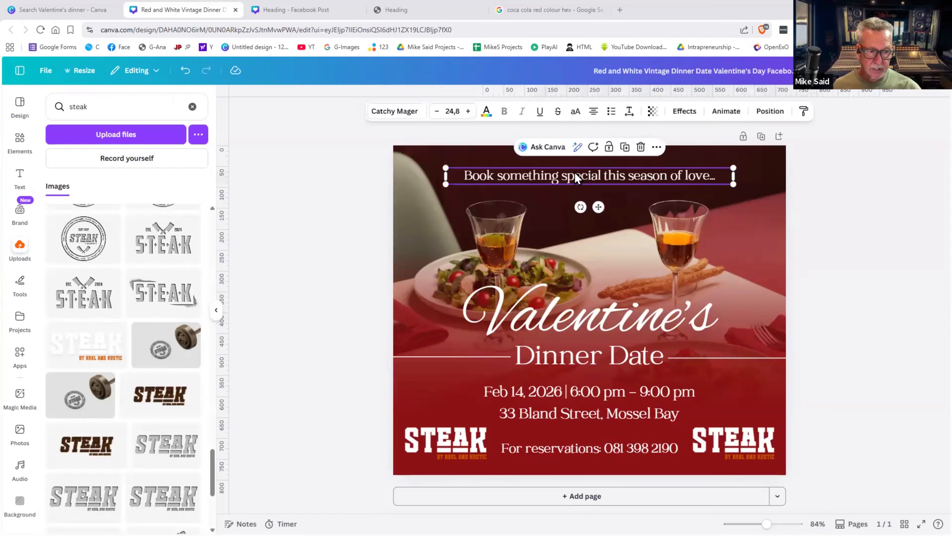
left_click(887, 261)
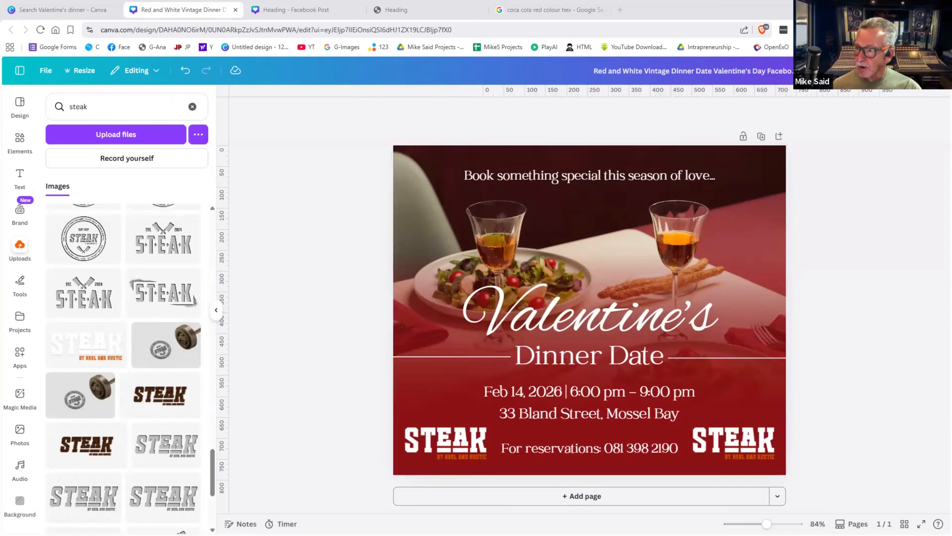
left_click(748, 237)
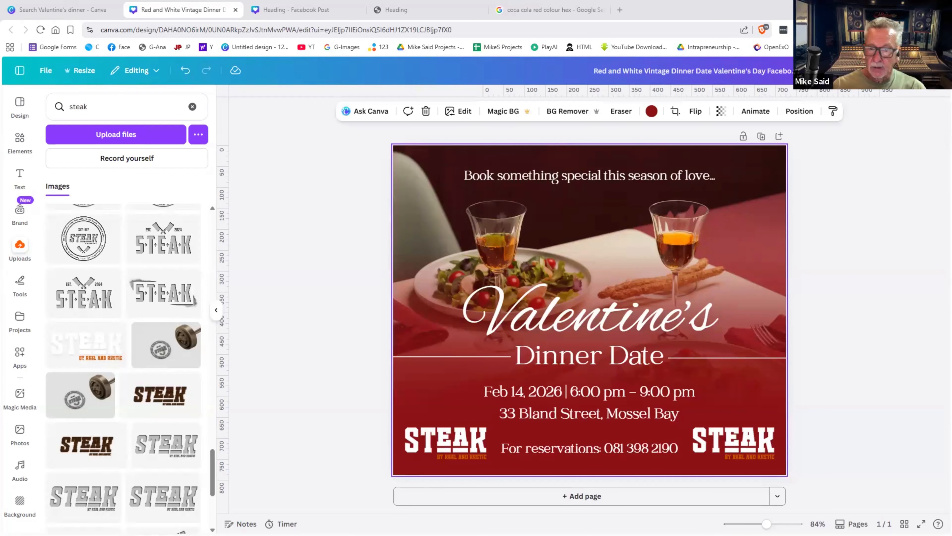
left_click(66, 9)
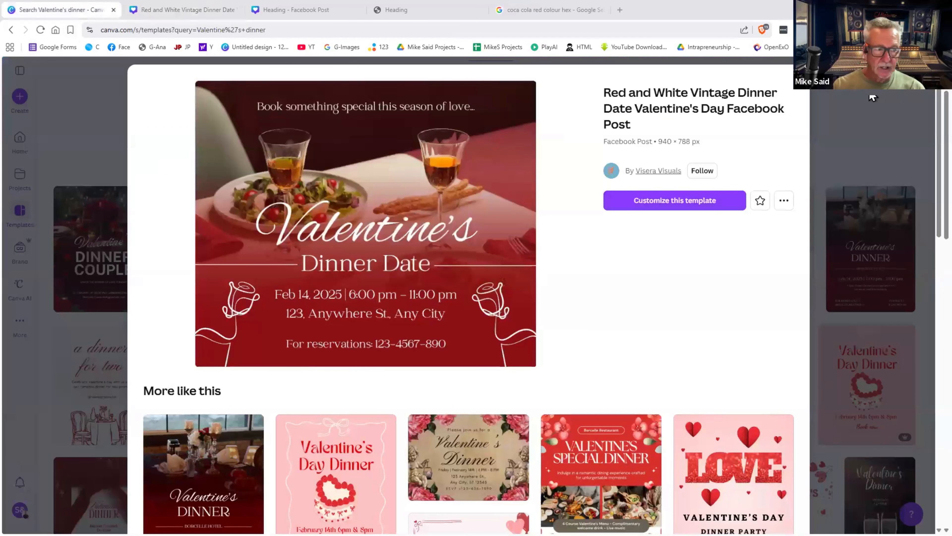
- Search templates for 'estate agent' and browse the results
key("Escape")
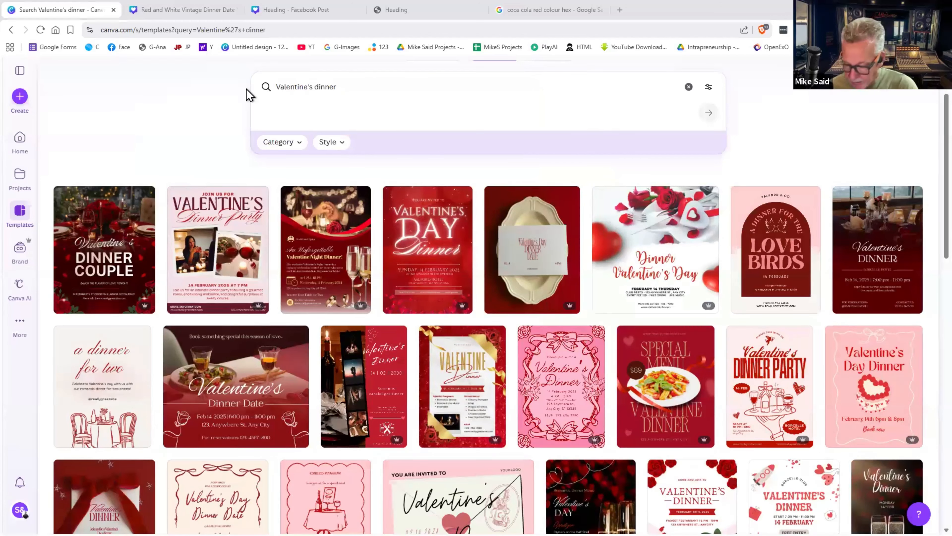
left_click_drag(338, 87, 246, 89)
type("e")
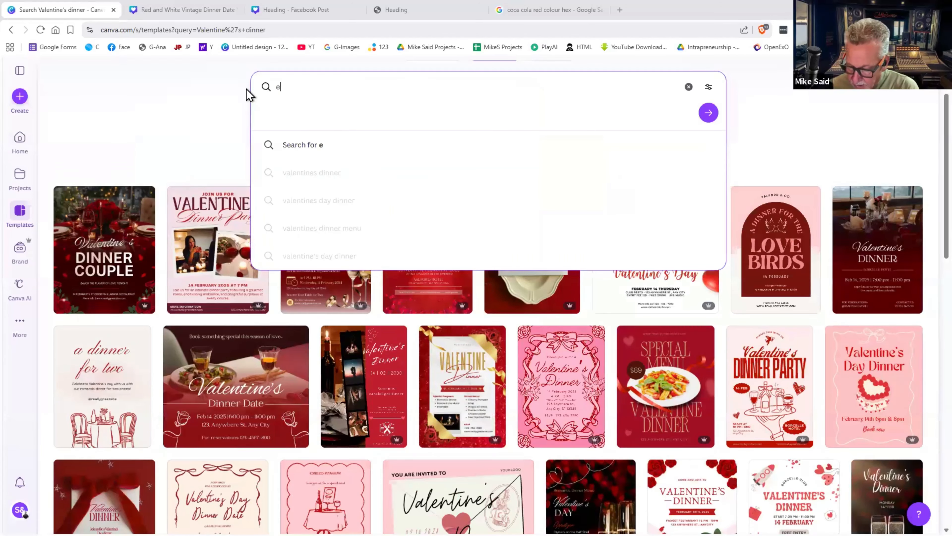
type("state agent")
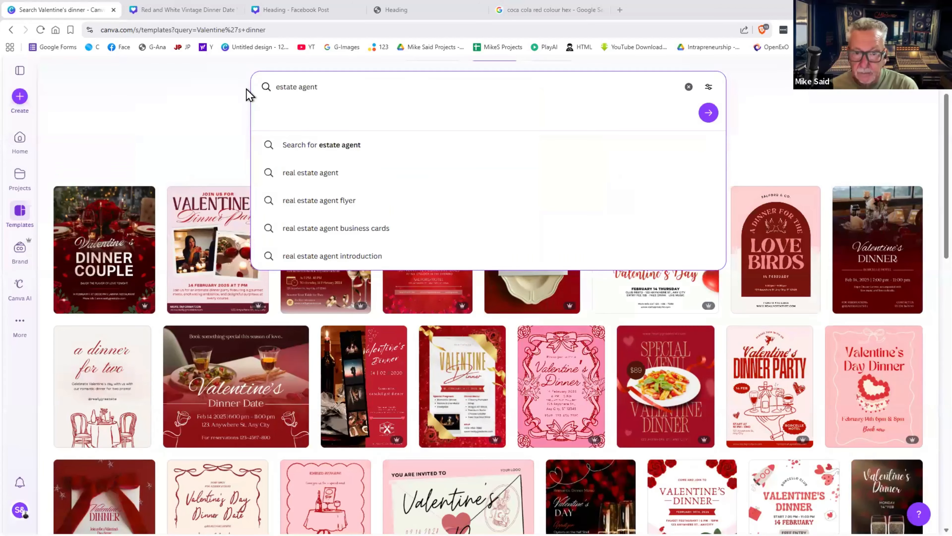
key("Return")
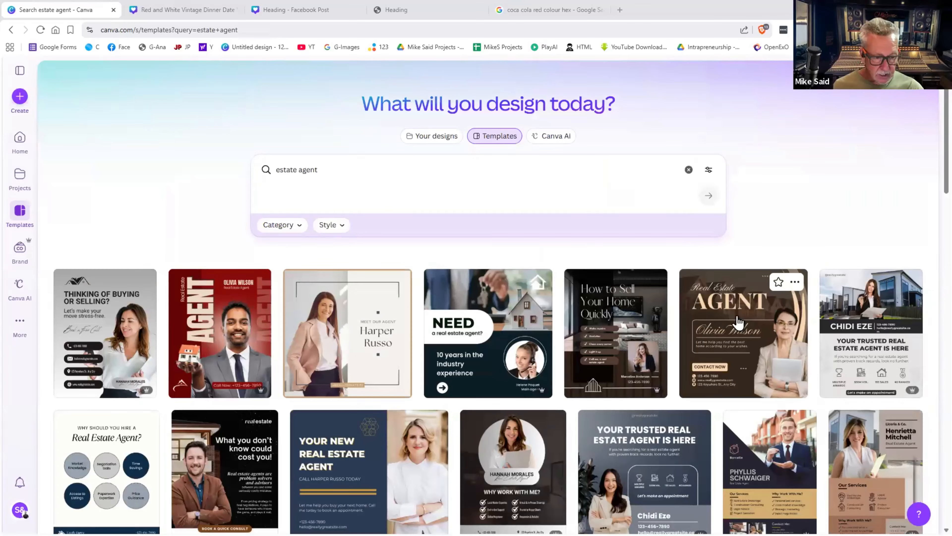
scroll(737, 321, "down", 3)
scroll(268, 308, "down", 1)
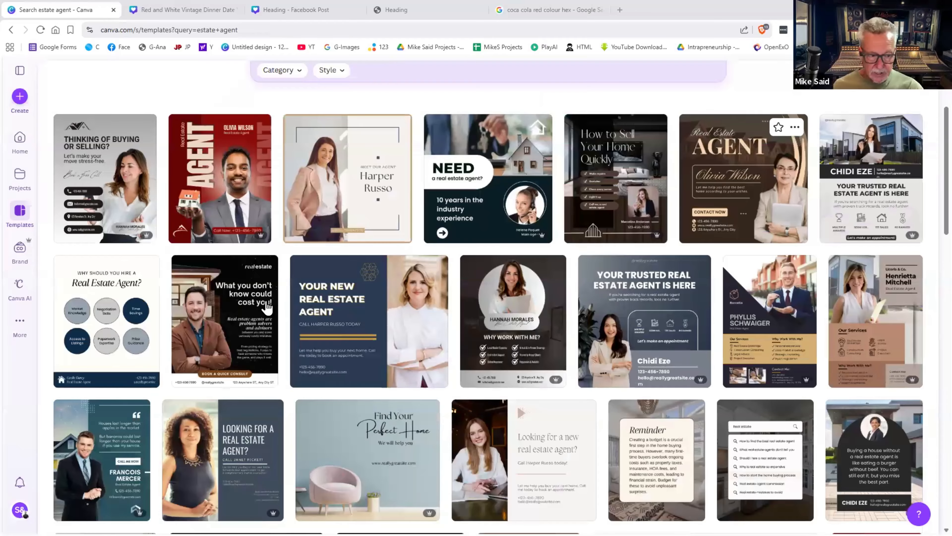
scroll(267, 308, "down", 6)
scroll(270, 300, "up", 10)
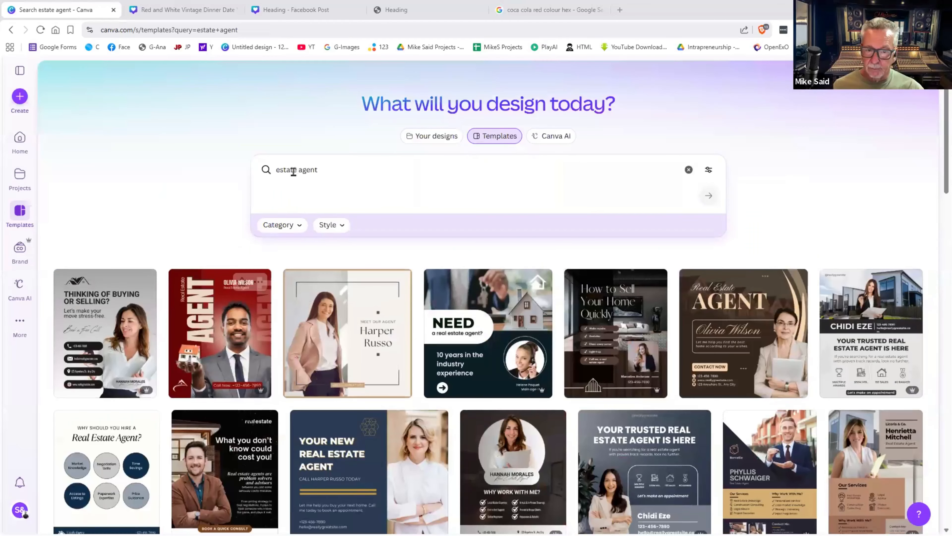
- Search for rental property templates and open the Enjoy Your Vacation template for editing
left_click(285, 168)
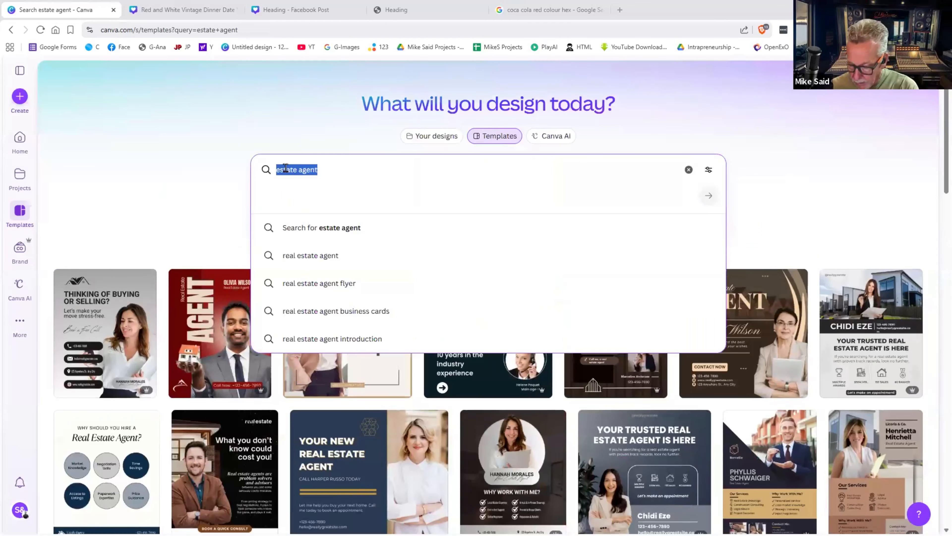
type("rental")
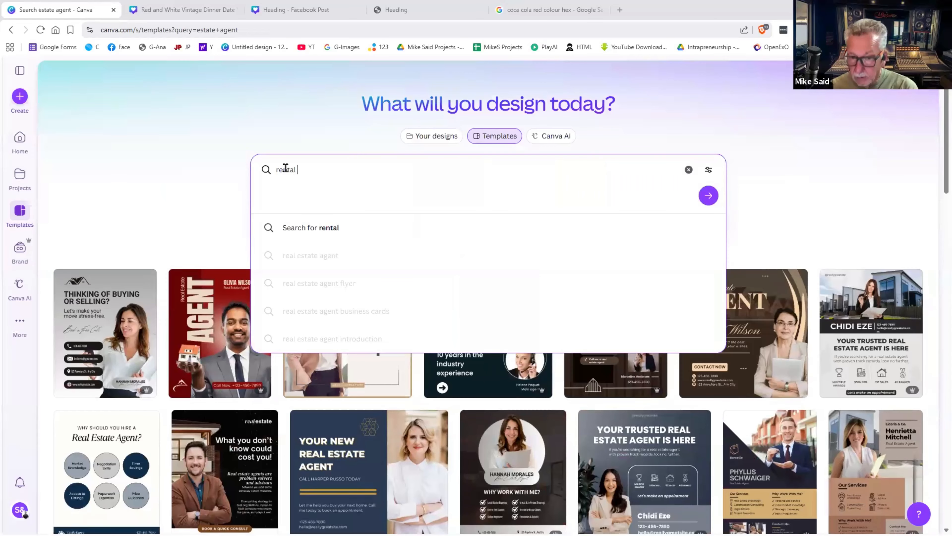
type(" property")
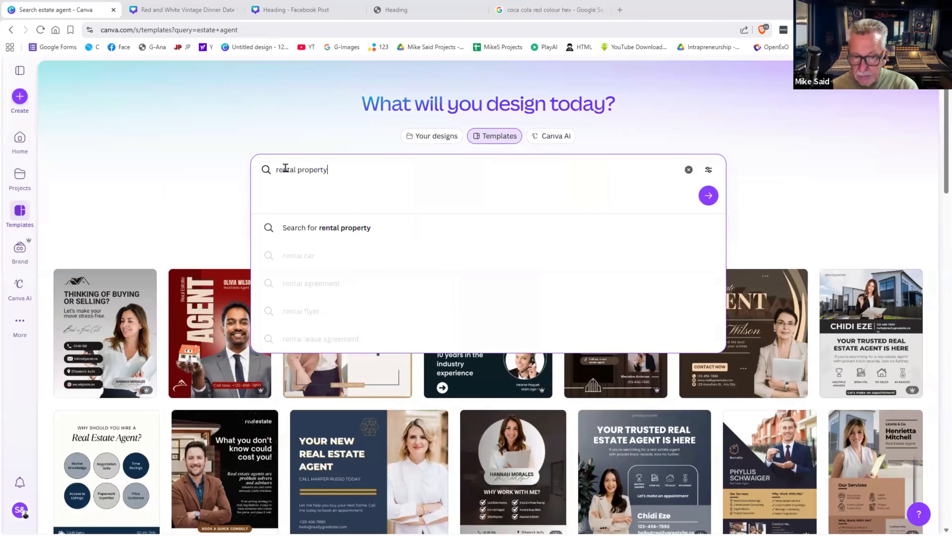
key("Return")
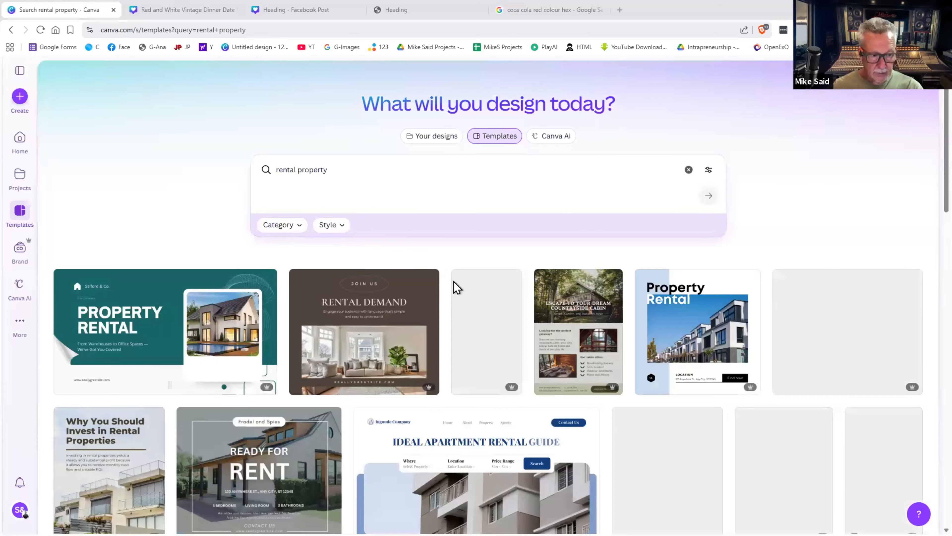
scroll(816, 167, "down", 4)
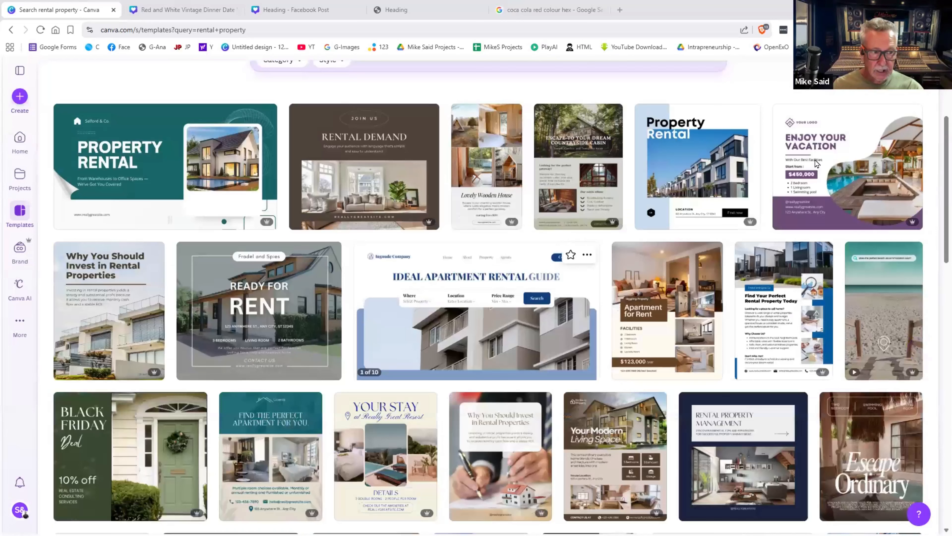
left_click(816, 163)
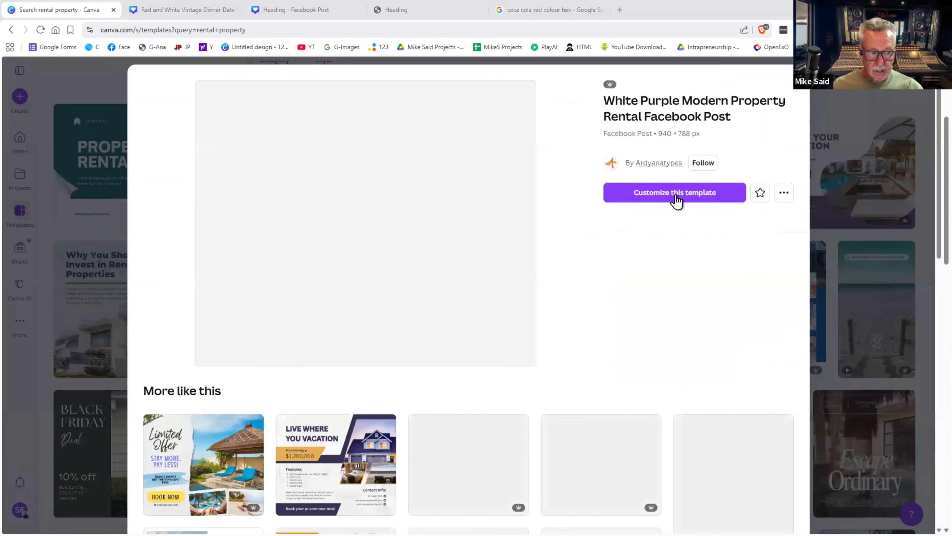
left_click(676, 195)
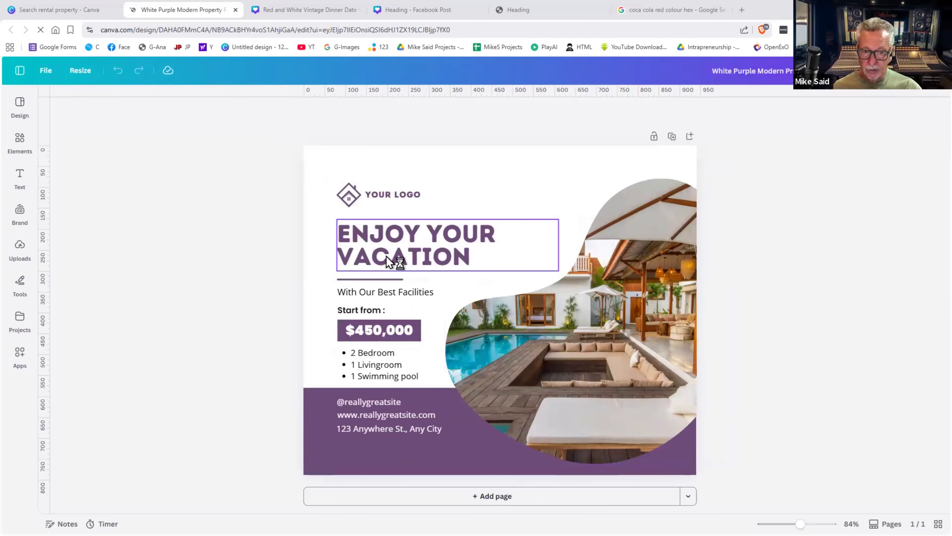
- Select the ENJOY YOUR VACATION heading in the newly opened rental post
left_click(388, 261)
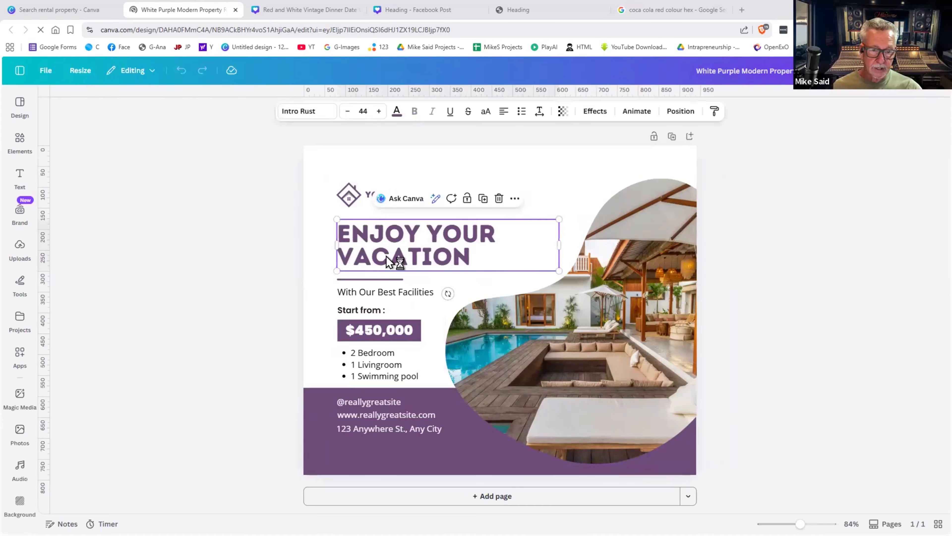
- Make the ENJOY YOUR VACATION heading dark green, changing all matching purple on the page
left_click(397, 112)
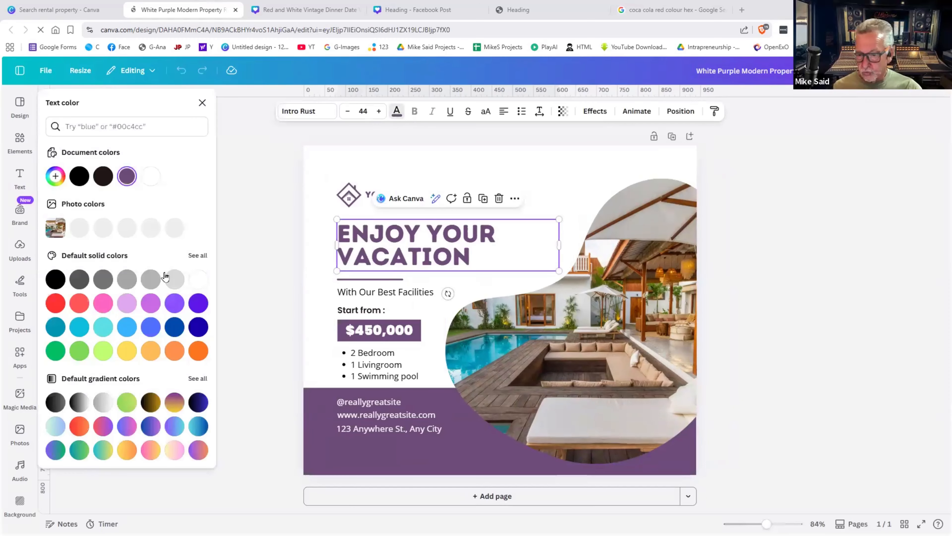
scroll(165, 274, "down", 5)
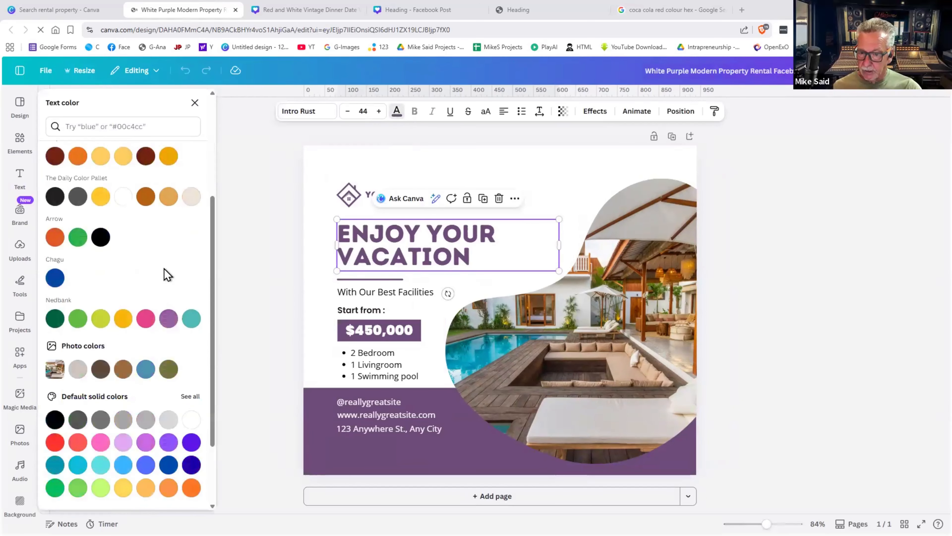
scroll(167, 275, "down", 2)
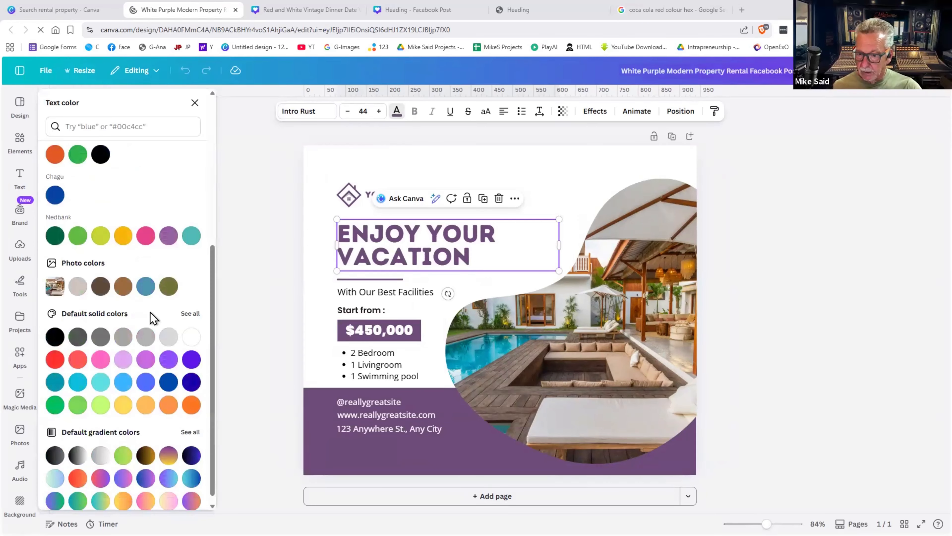
scroll(148, 321, "up", 2)
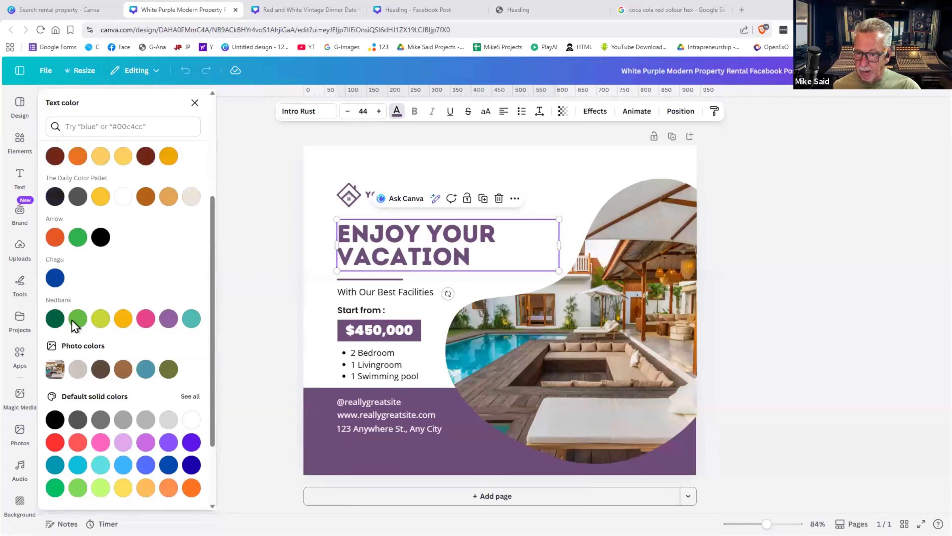
left_click(55, 319)
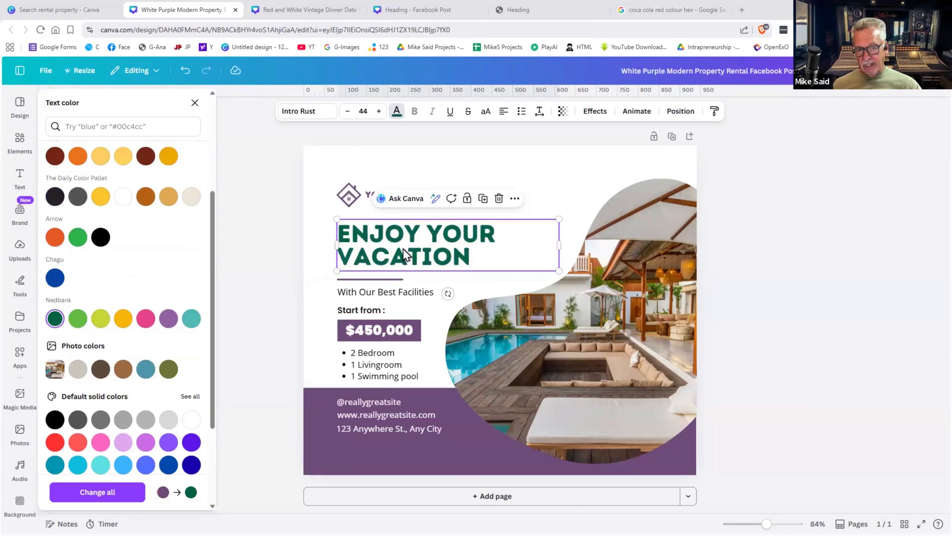
left_click(100, 496)
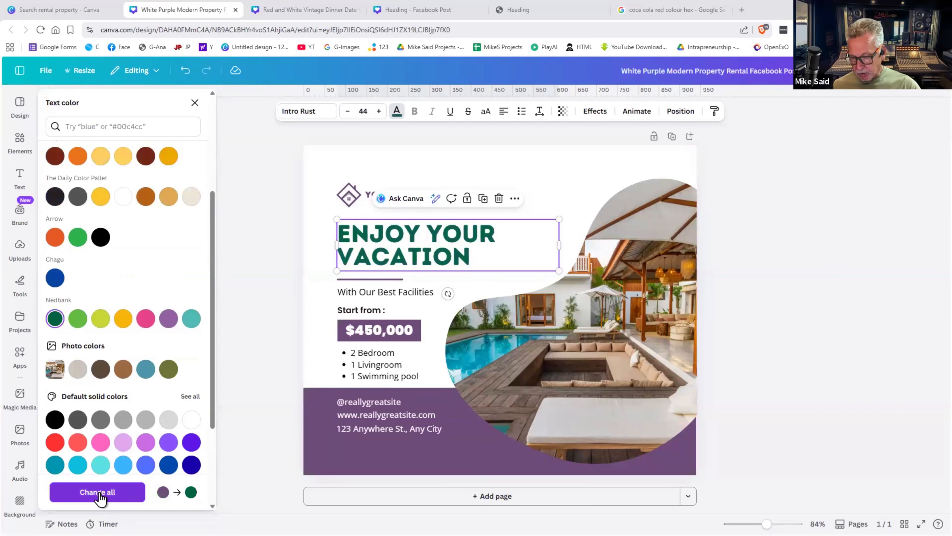
left_click(99, 493)
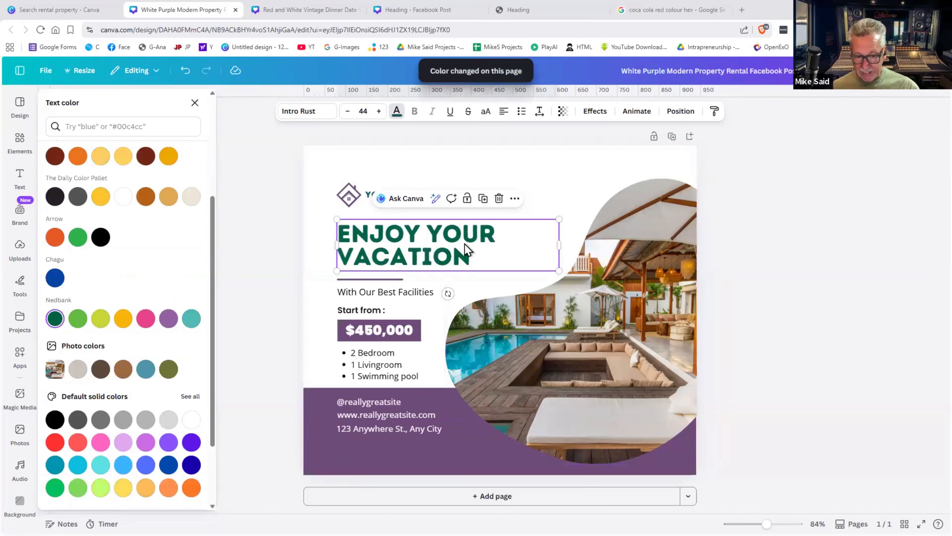
left_click(768, 280)
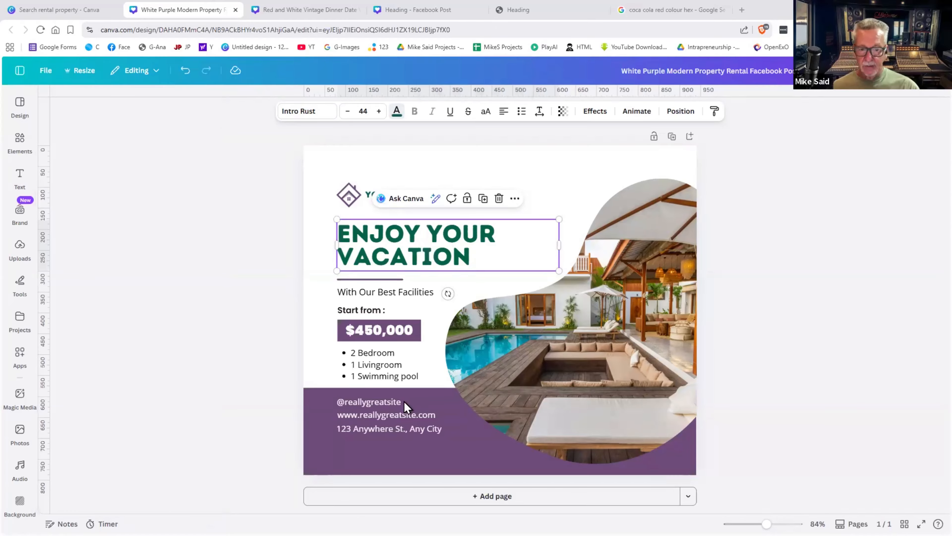
- Turn the purple bottom band and remaining purple accents dark green, then select the logo placeholder
left_click(322, 410)
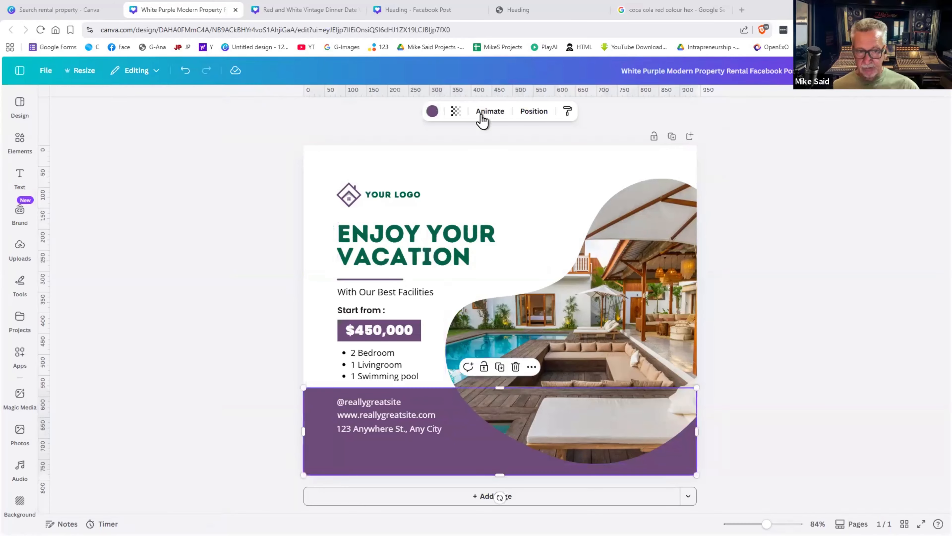
left_click(432, 112)
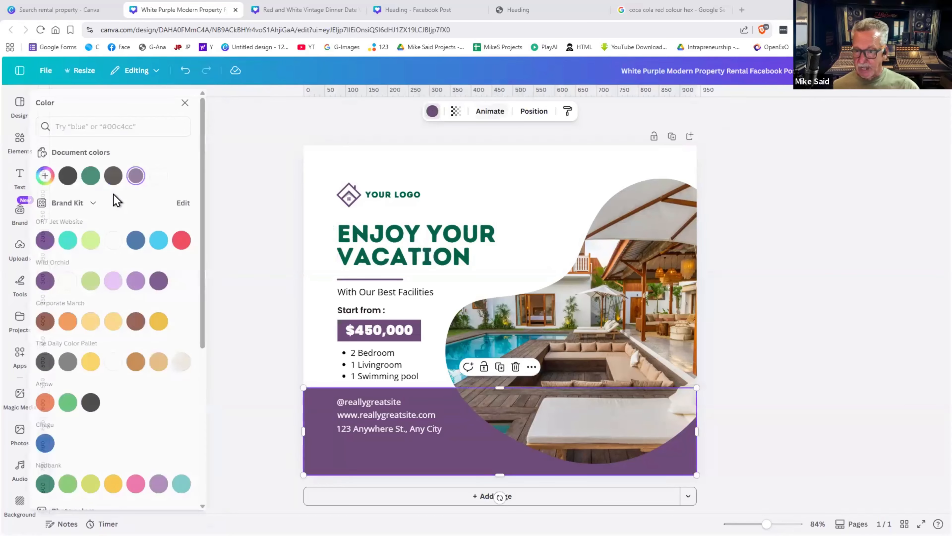
left_click(101, 175)
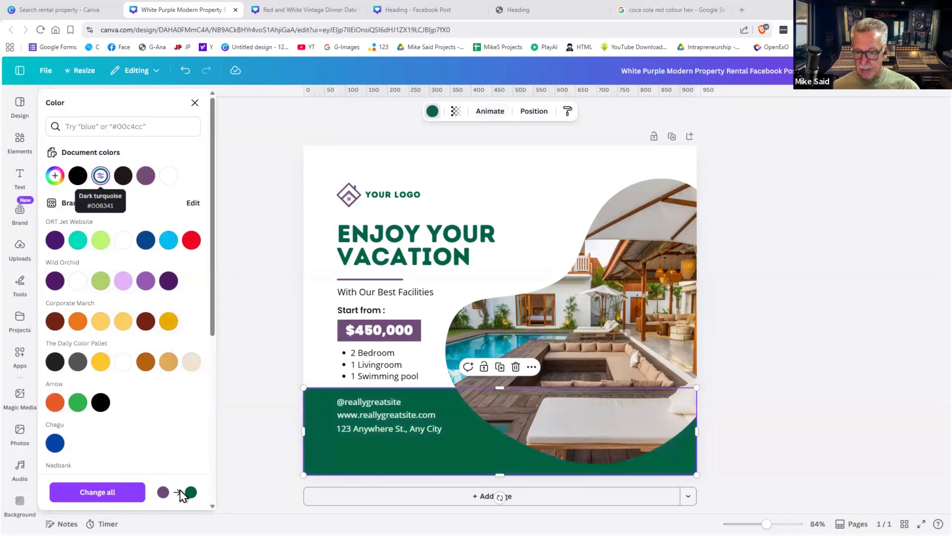
left_click(116, 493)
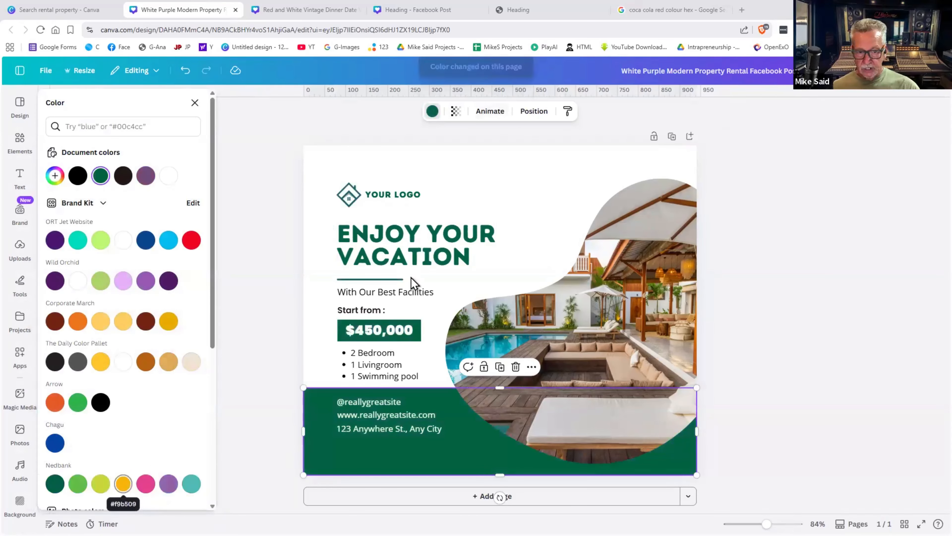
left_click(733, 348)
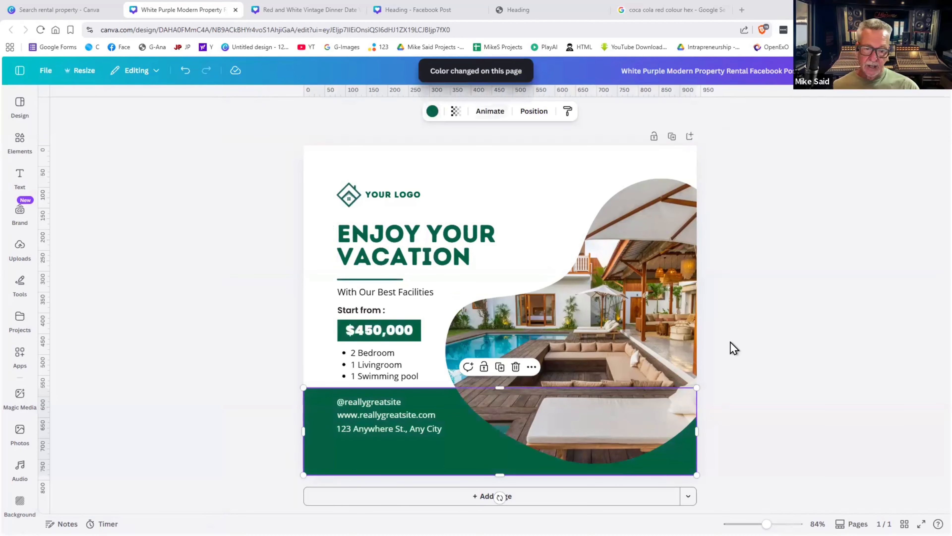
left_click(396, 193)
left_click(349, 197)
- Delete the YOUR LOGO placeholder and place the THE ESTATE Albertsdal logo, shrunk into the top-left
key("Delete")
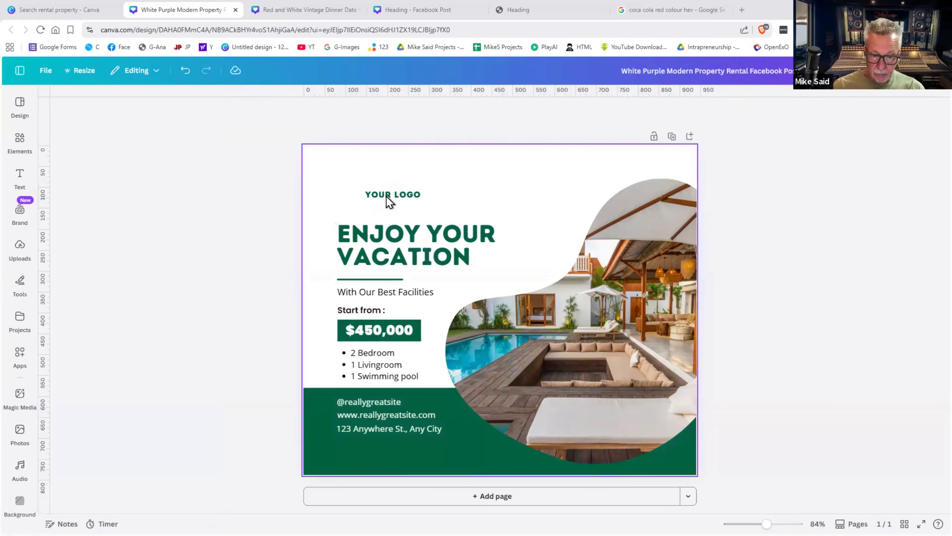
left_click(387, 196)
key("Delete")
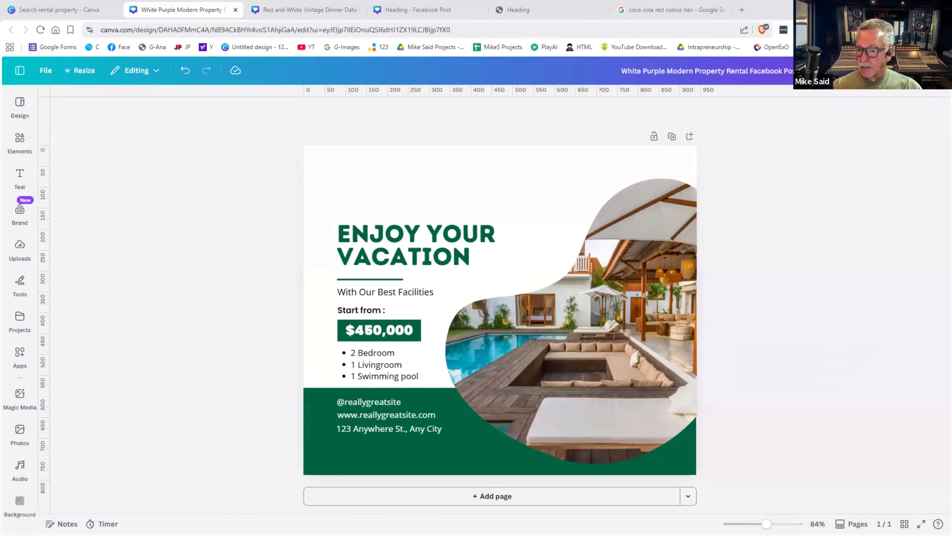
scroll(15, 318, "down", 1)
scroll(16, 330, "down", 5)
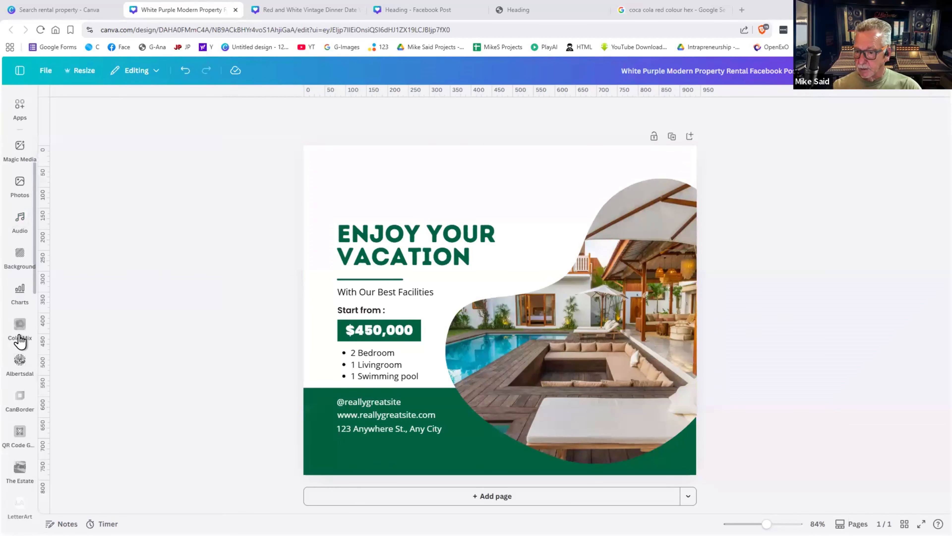
left_click(19, 361)
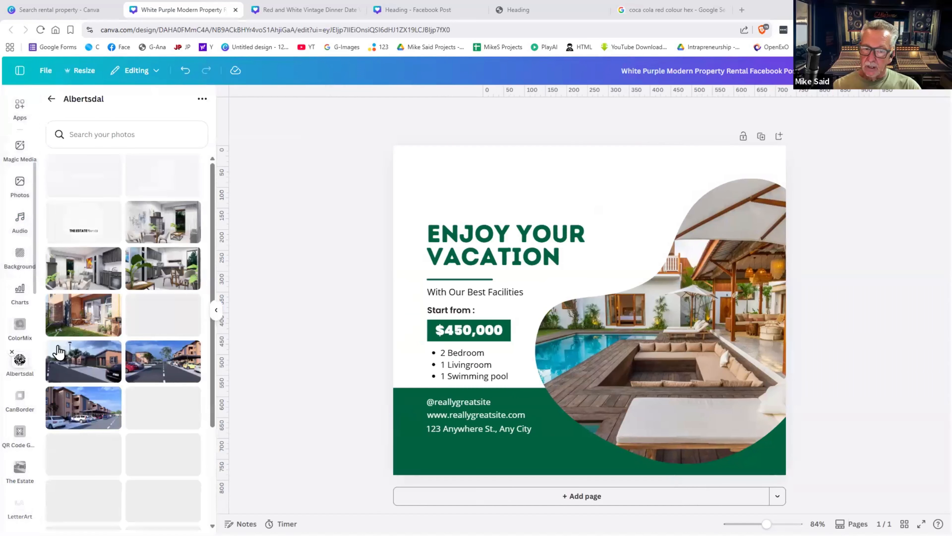
scroll(61, 344, "down", 3)
scroll(61, 344, "down", 5)
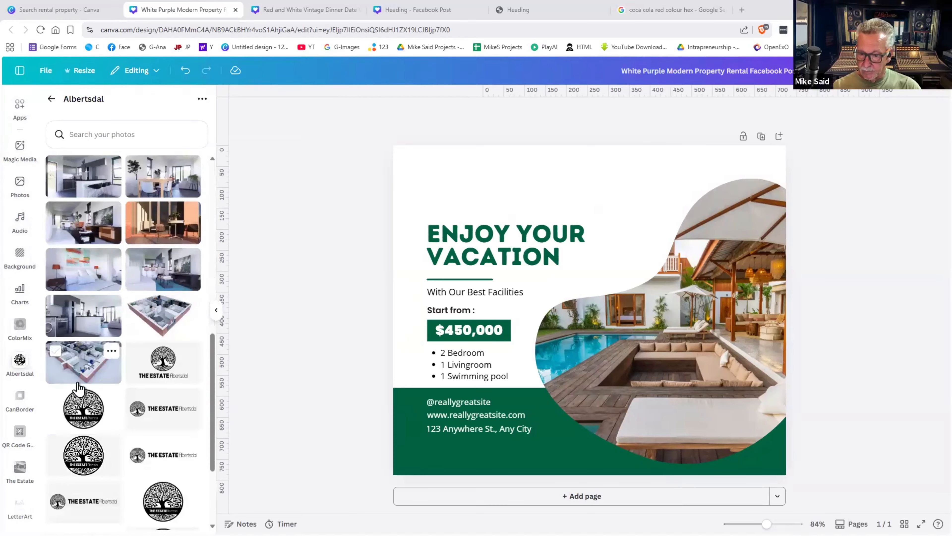
left_click(156, 404)
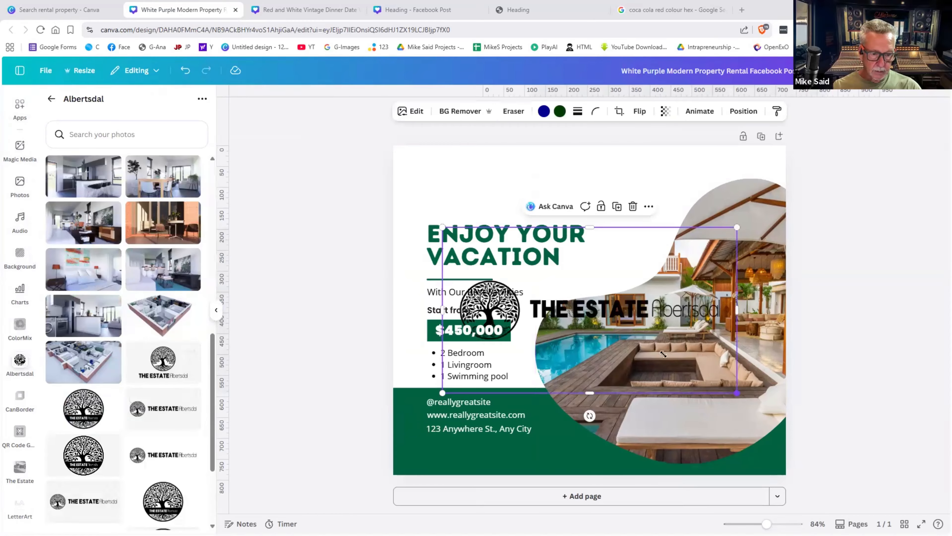
left_click_drag(738, 393, 545, 211)
left_click(899, 305)
left_click(479, 415)
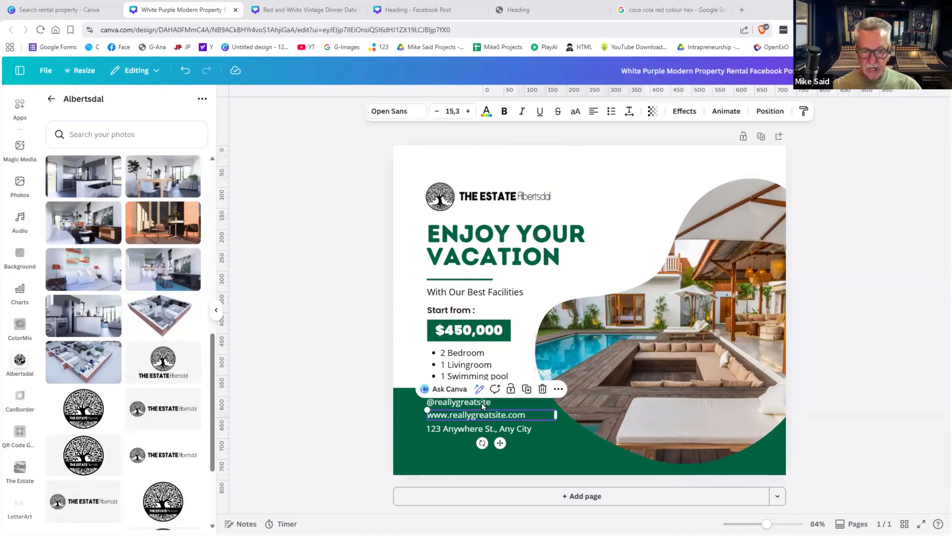
left_click(482, 403)
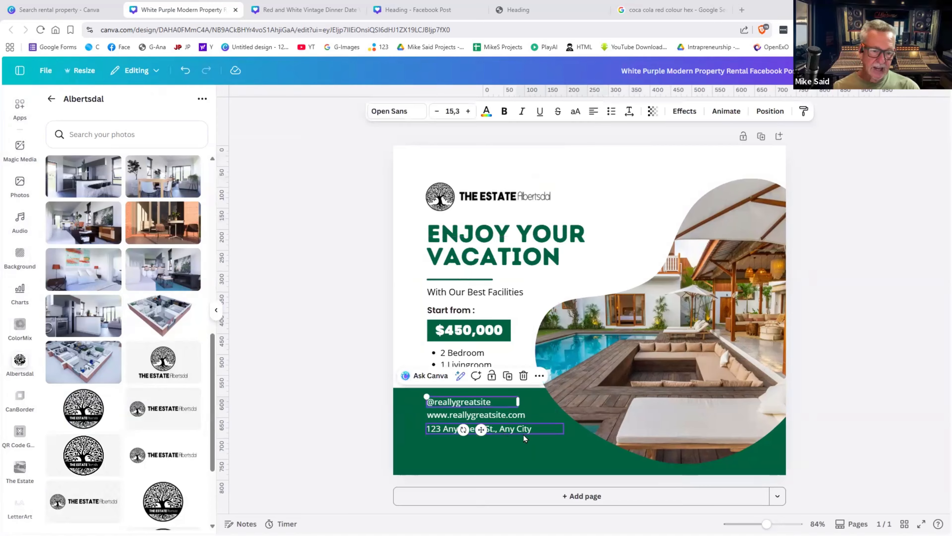
left_click(577, 443)
left_click(856, 459)
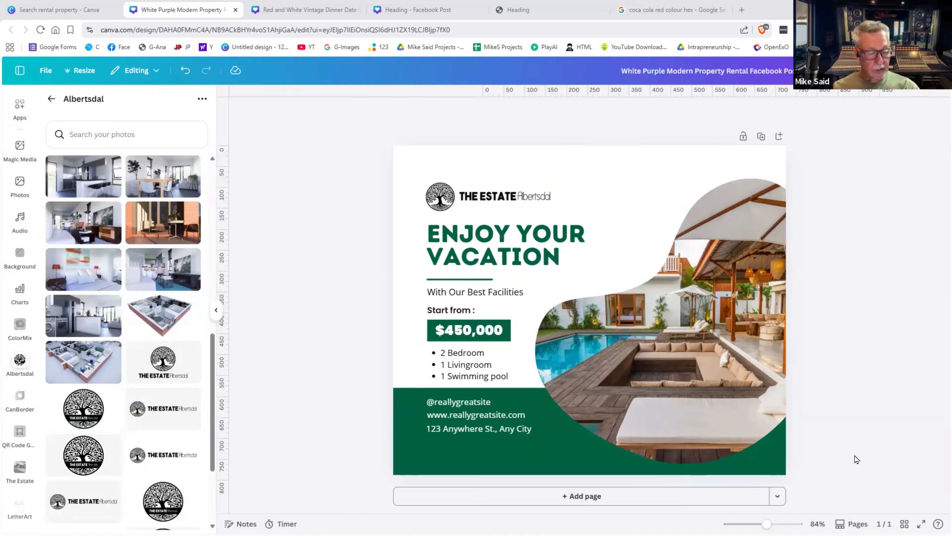
- Search Photos for 'happy family' and place a family photo over the villa image on the right
left_click(21, 185)
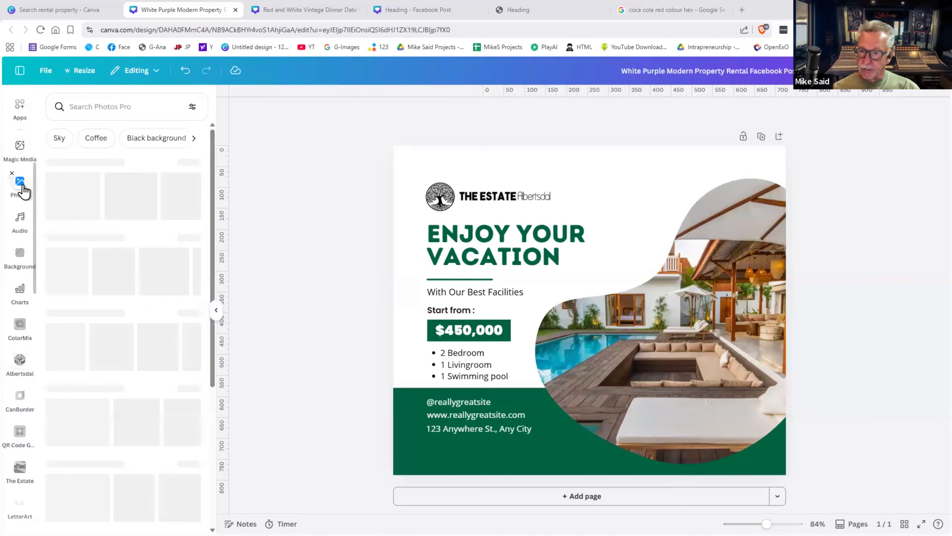
left_click(97, 107)
type("happyu")
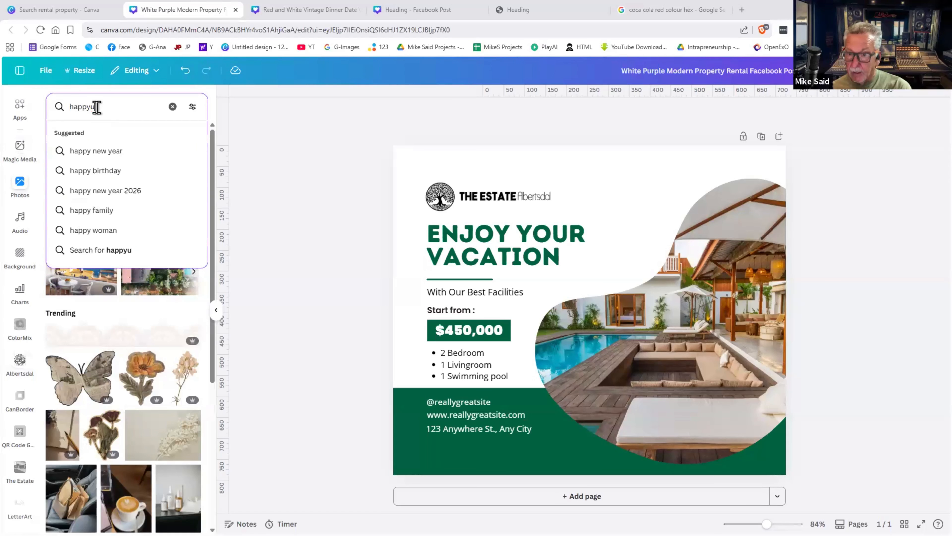
key("BackSpace")
type("family")
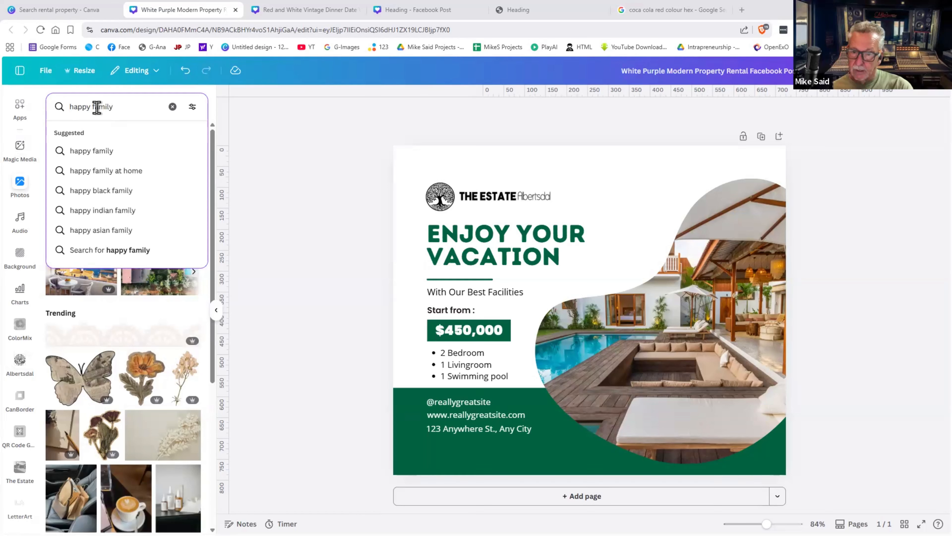
key("Return")
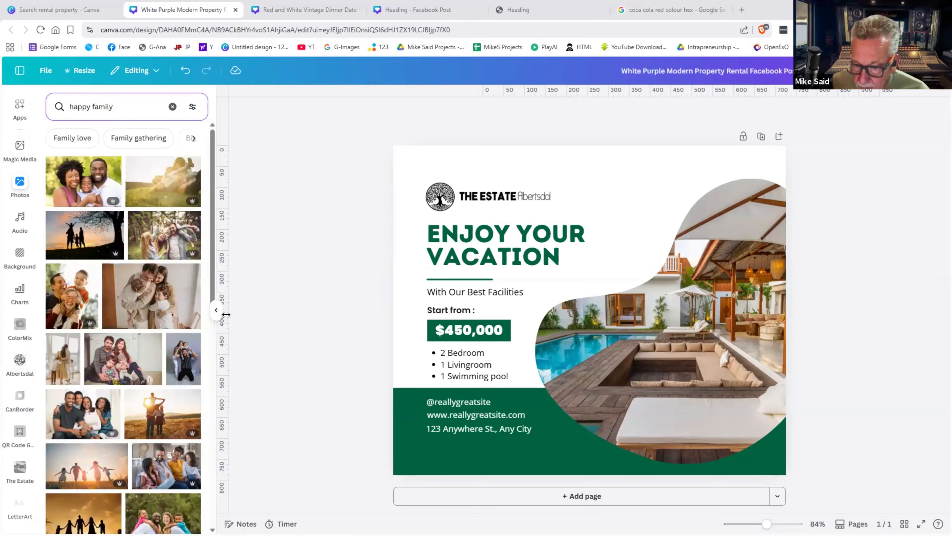
scroll(164, 377, "down", 5)
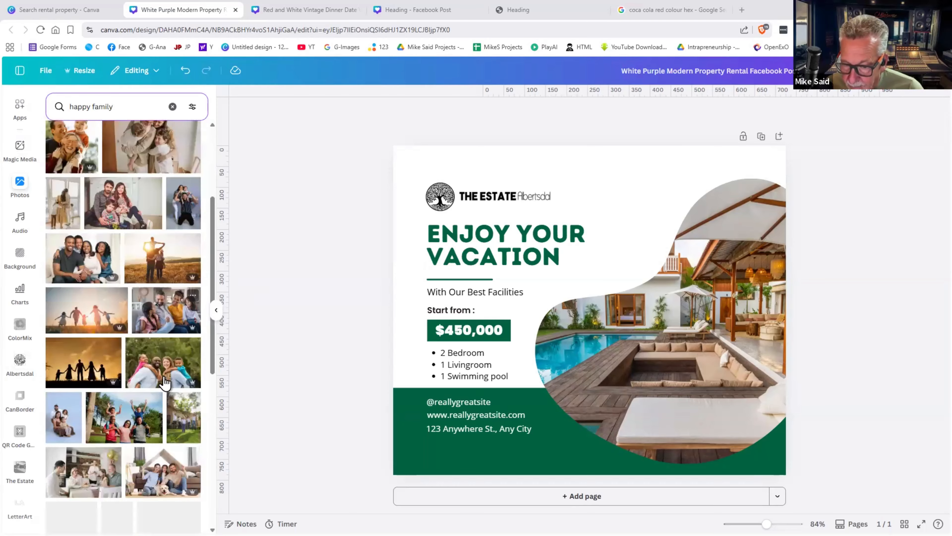
left_click(168, 363)
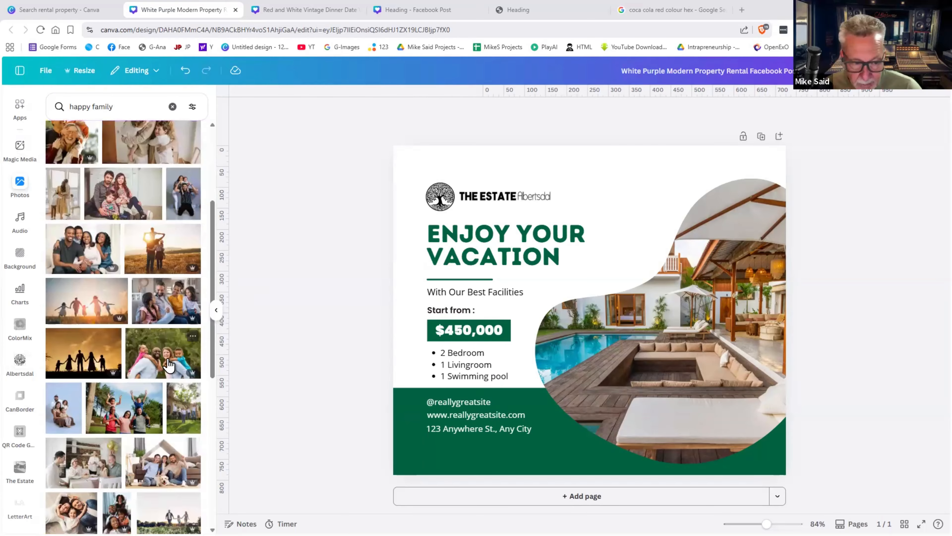
left_click_drag(660, 338, 692, 370)
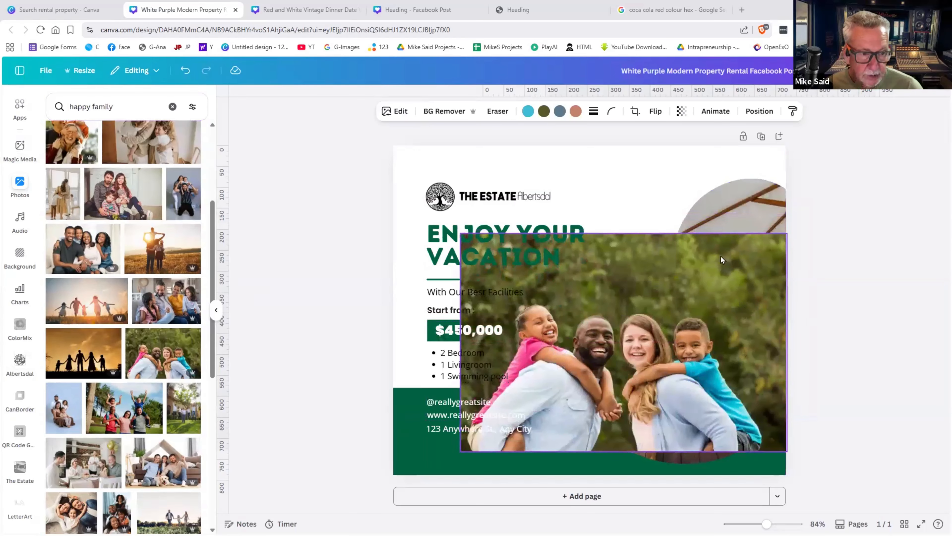
- Remove the family photo's background and size the cut-out into the pool image's lower right
left_click(446, 112)
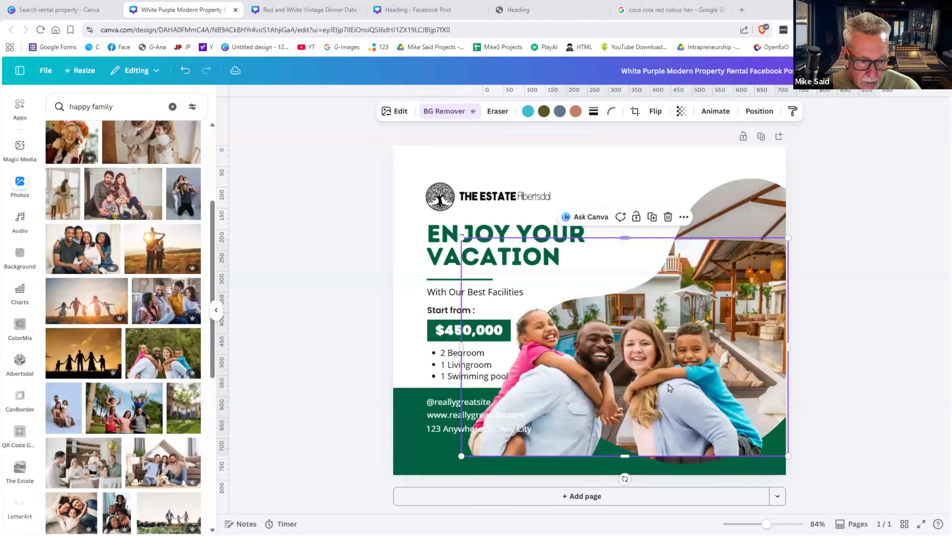
left_click_drag(461, 238, 560, 303)
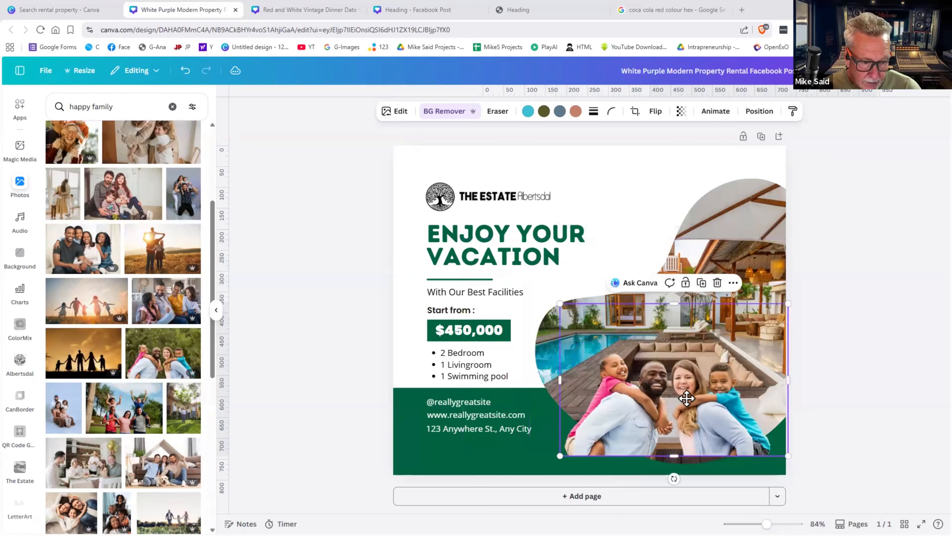
left_click_drag(684, 397, 702, 399)
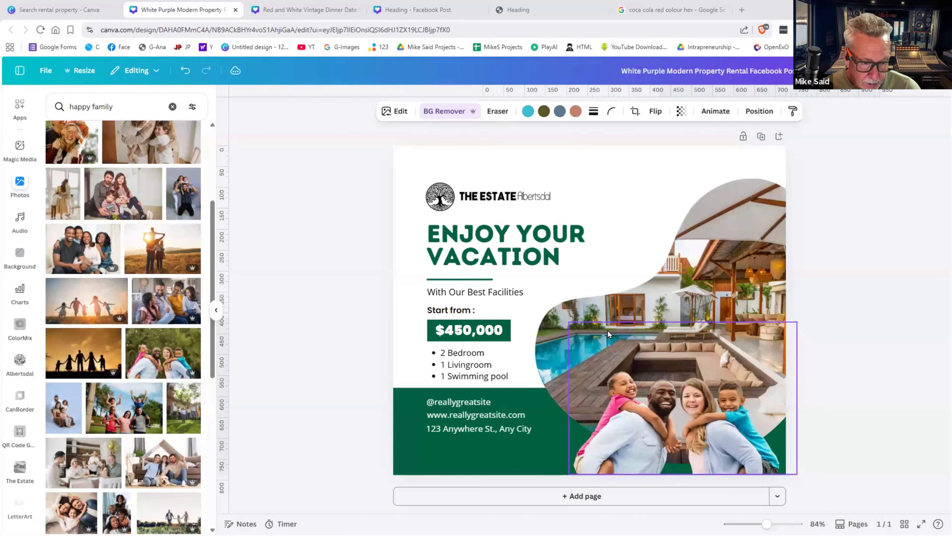
left_click_drag(595, 326, 590, 318)
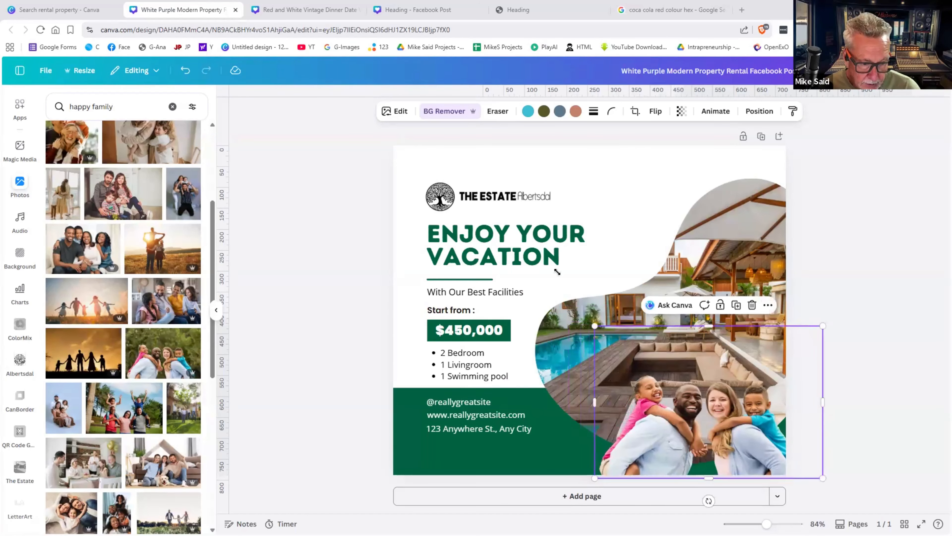
left_click_drag(543, 258, 543, 257)
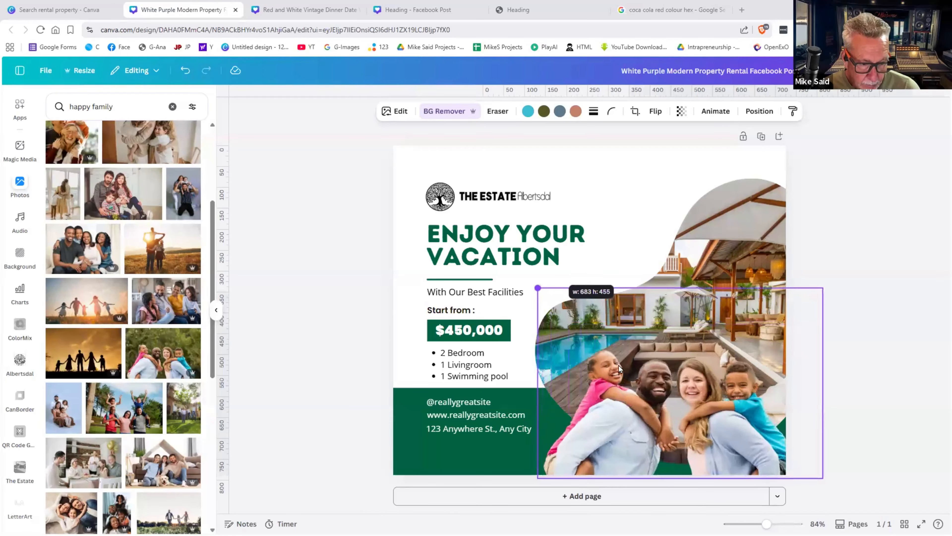
left_click_drag(627, 366, 635, 367)
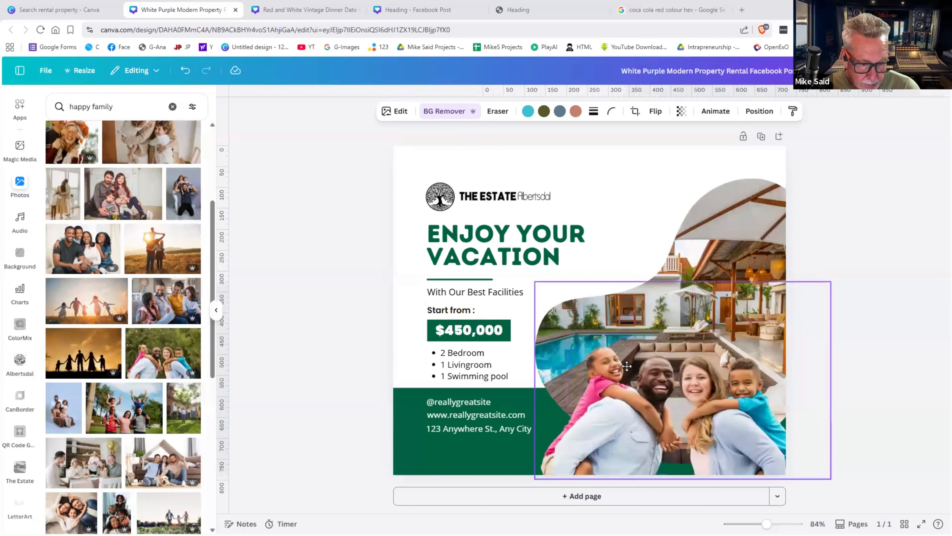
left_click_drag(713, 380, 679, 379)
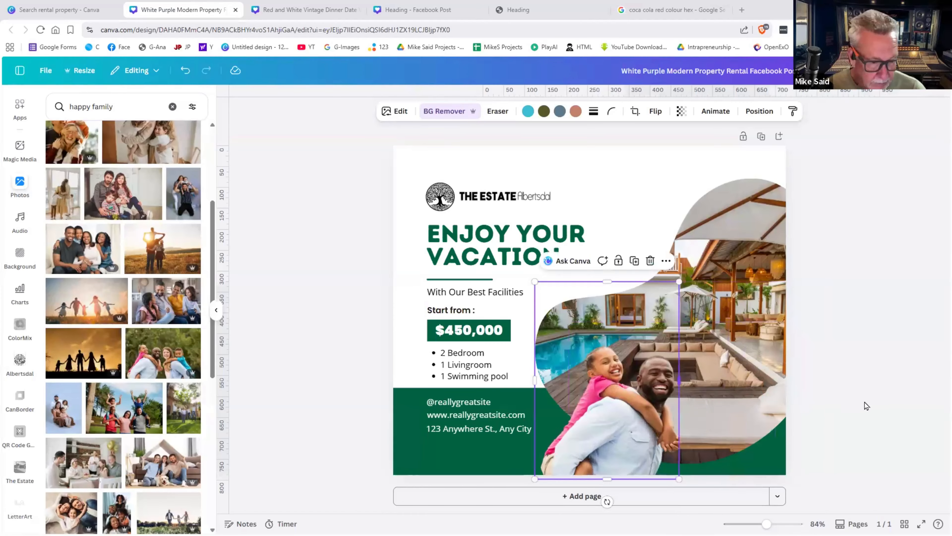
key("ctrl+z")
left_click(816, 407)
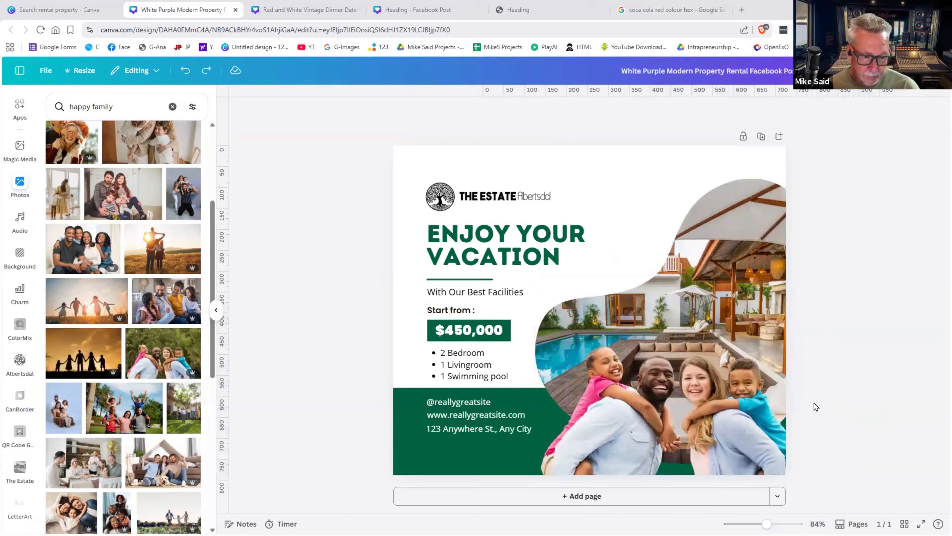
left_click(736, 408)
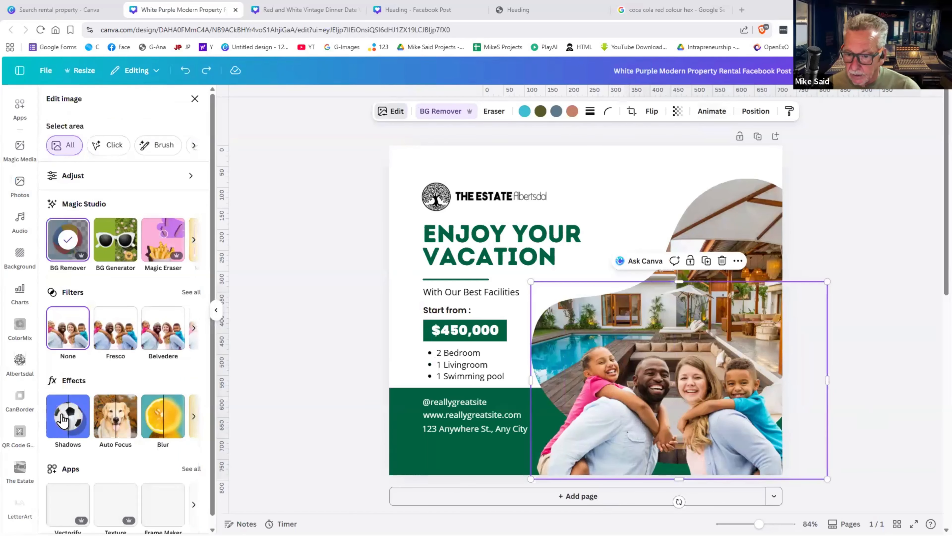
- Apply a Drop shadow to the family cut-out and lower its angle to 4
left_click(64, 419)
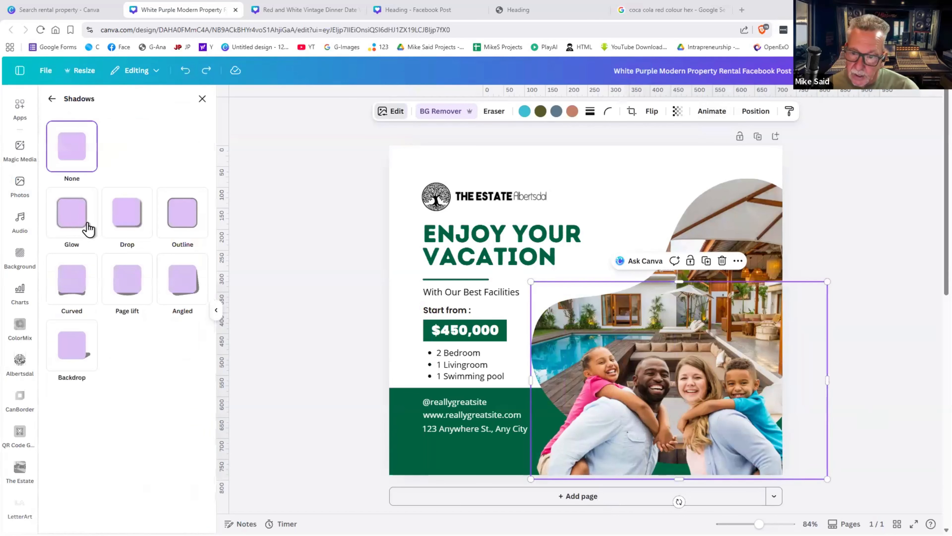
left_click(134, 227)
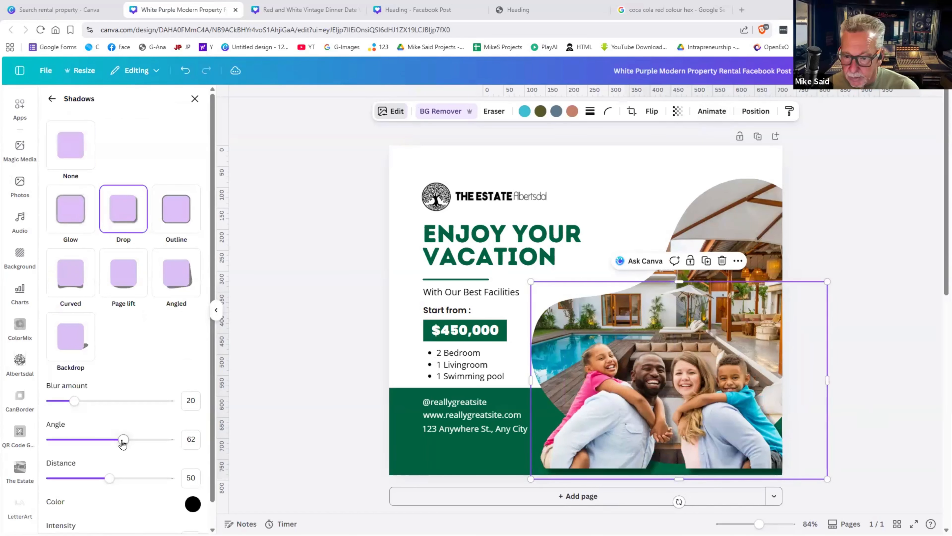
left_click_drag(123, 441, 55, 441)
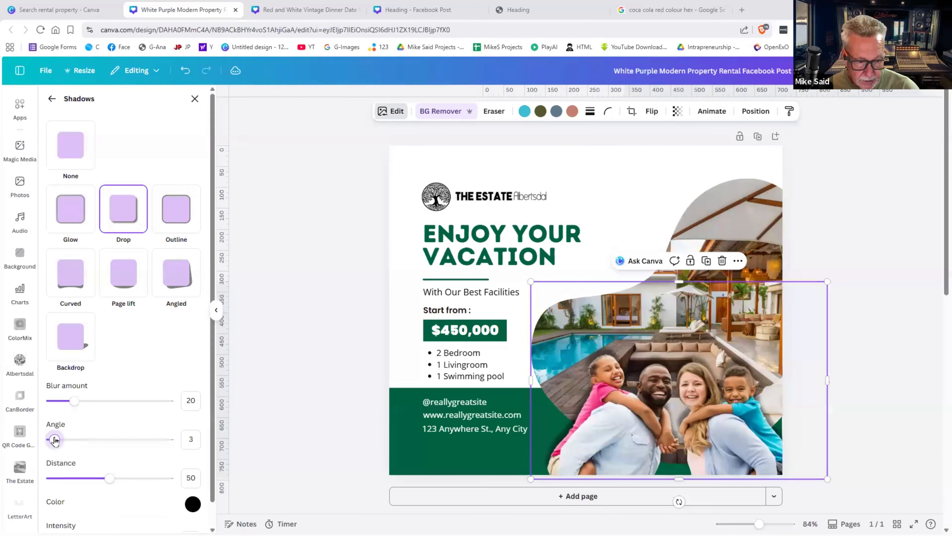
left_click(881, 447)
left_click(740, 194)
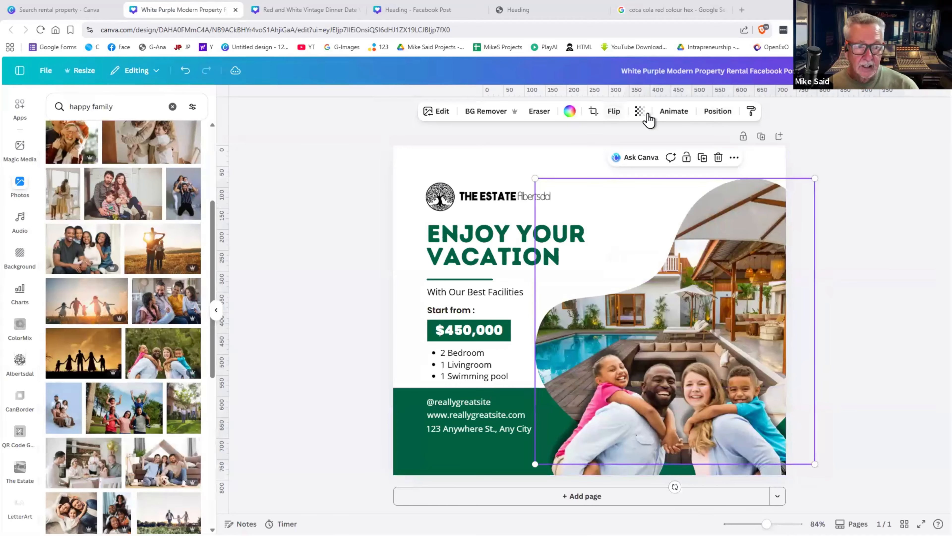
left_click(436, 112)
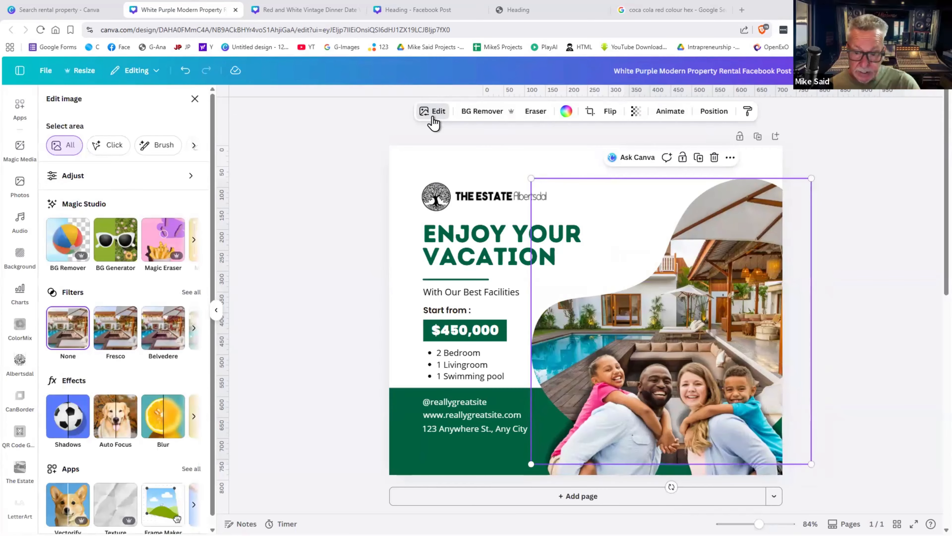
- Apply a whole-image Blur at intensity 13 to the villa photo behind the family
left_click(164, 420)
left_click(166, 131)
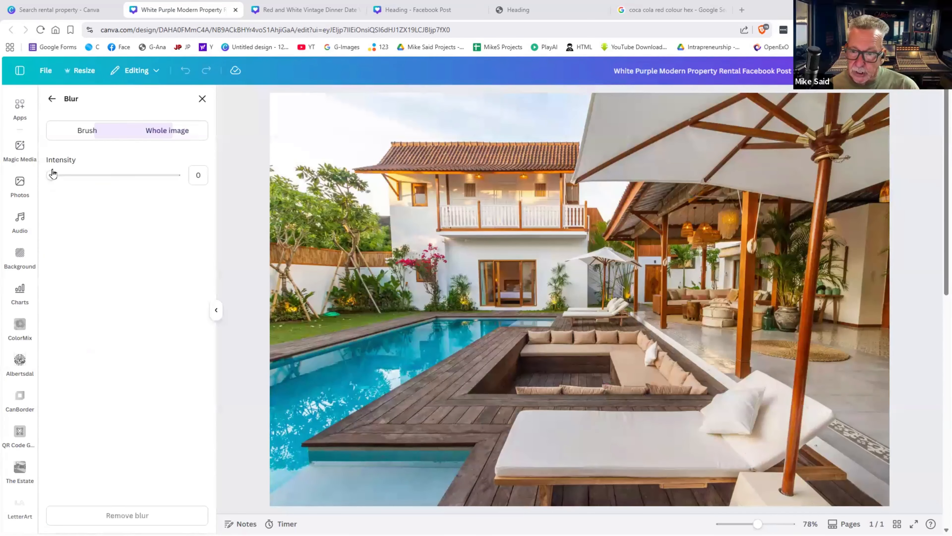
left_click_drag(53, 175, 68, 174)
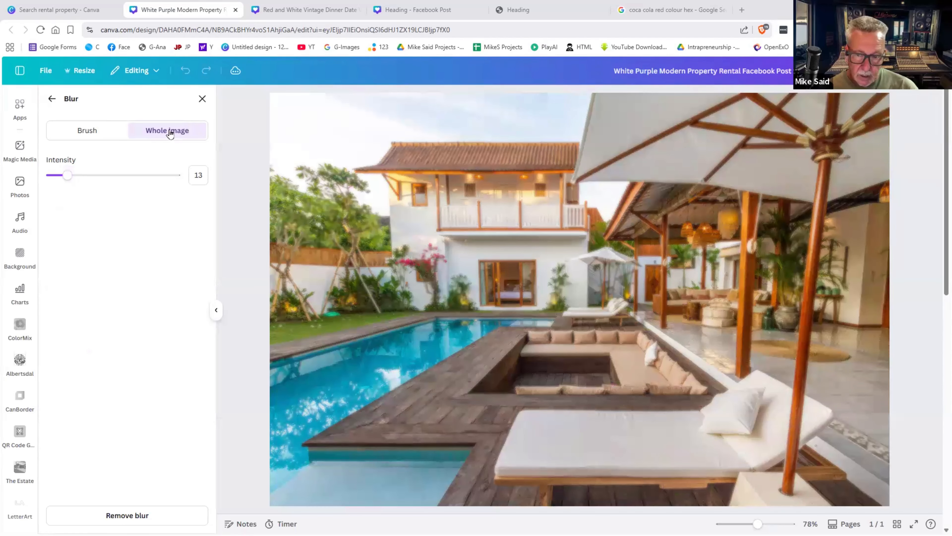
left_click(201, 100)
- Enlarge the family cut-out up and to the right, then shift it left into the lower right
left_click(873, 354)
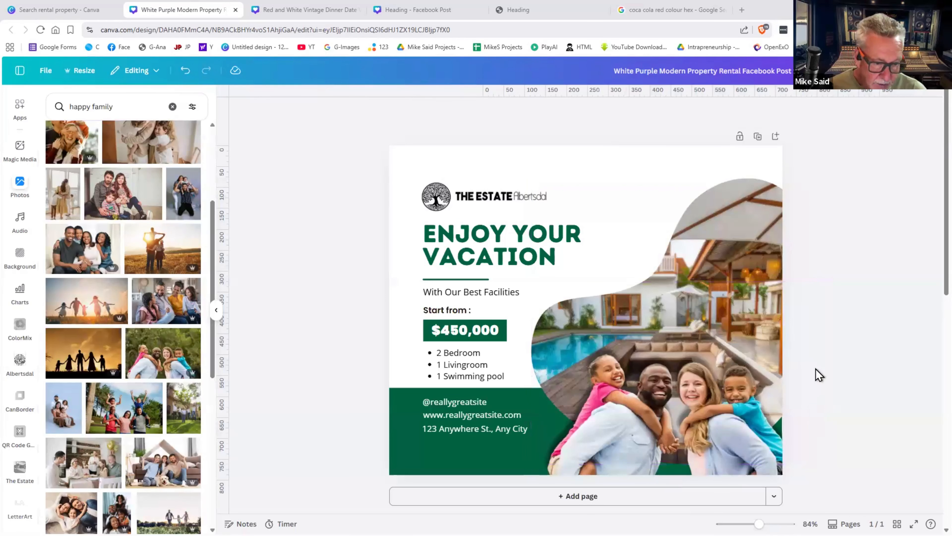
left_click(815, 375)
left_click_drag(825, 283, 882, 252)
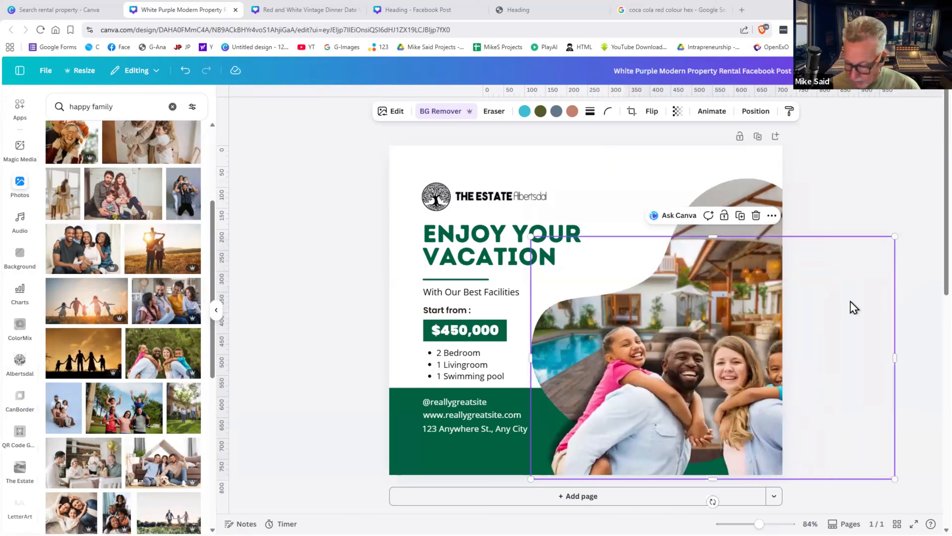
left_click_drag(734, 384, 721, 382)
left_click(896, 354)
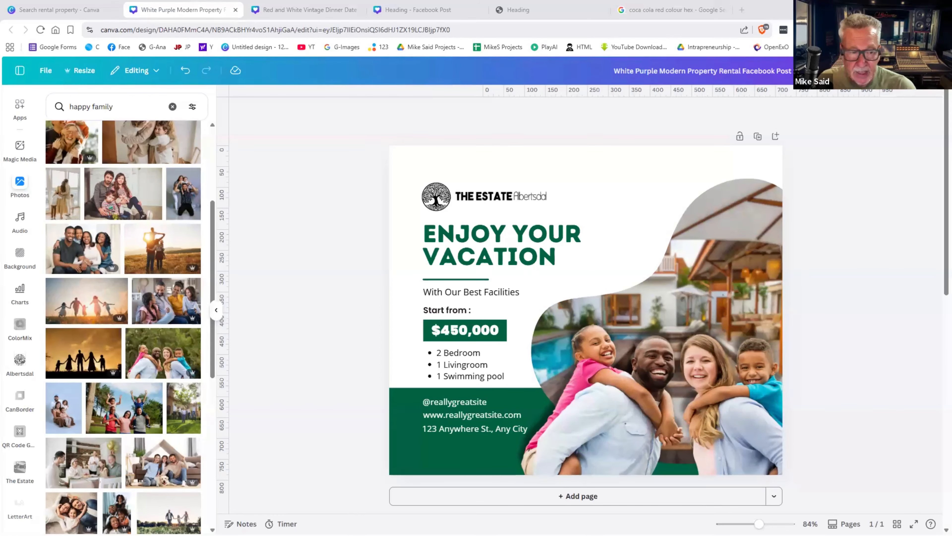
- Close the rental property template preview and go to the Canva home page with Recents
left_click(60, 10)
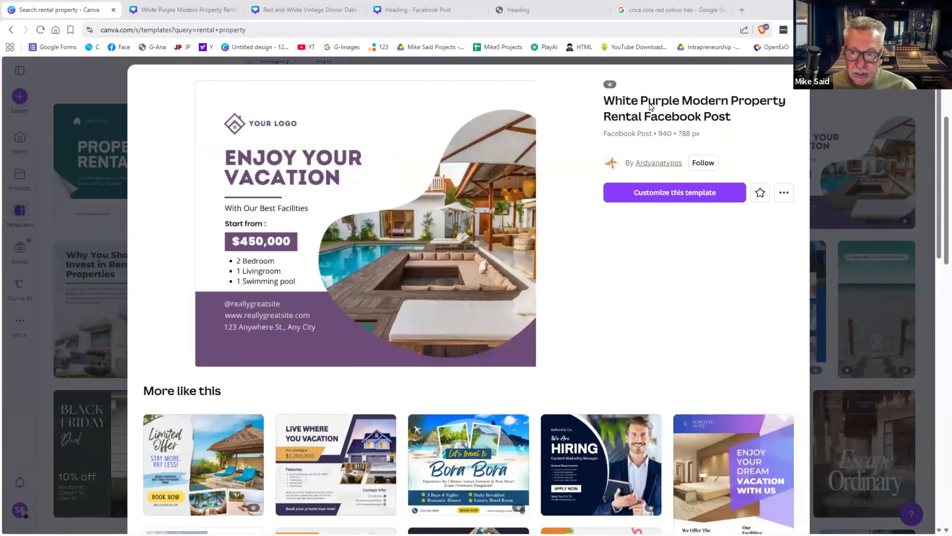
left_click(30, 107)
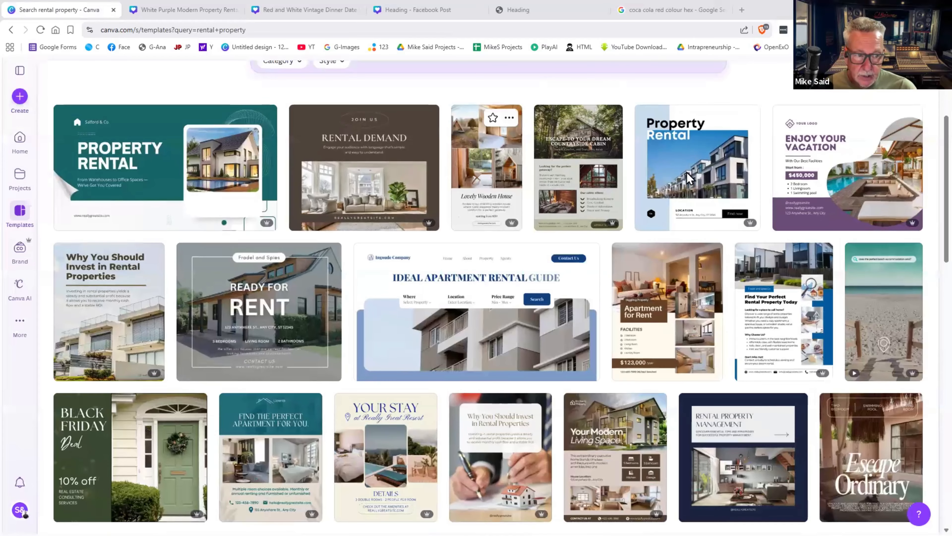
scroll(27, 100, "up", 1)
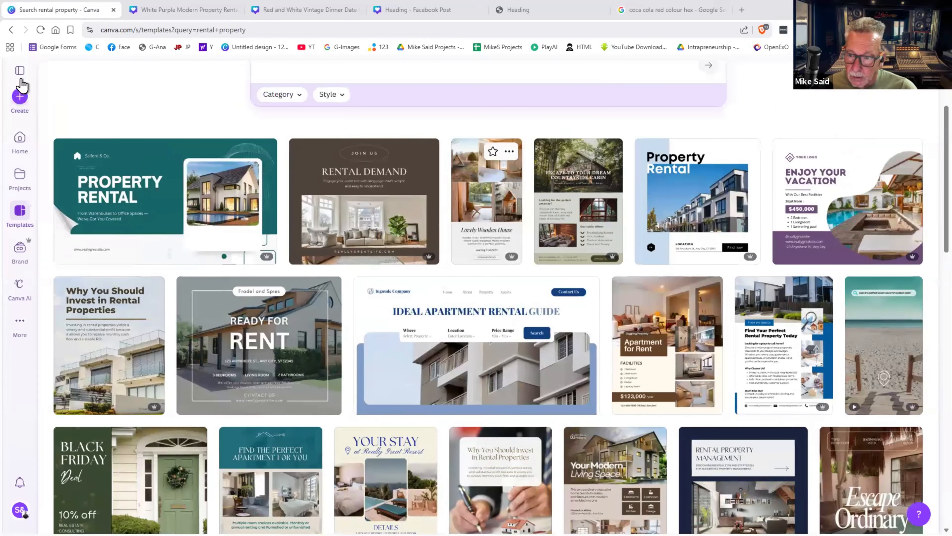
left_click(20, 139)
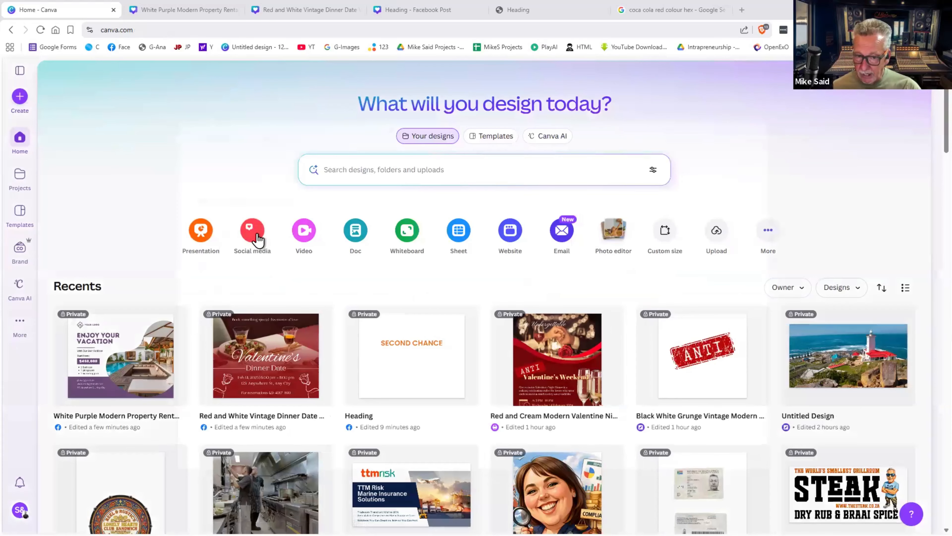
- Browse the Instagram design sizes, search design types for 'post', then dismiss the dialog
left_click(257, 235)
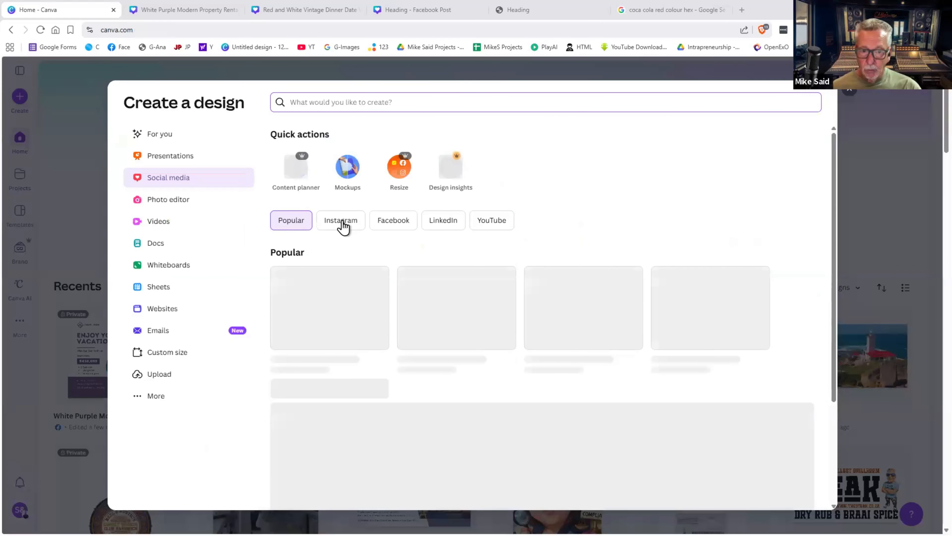
left_click(342, 221)
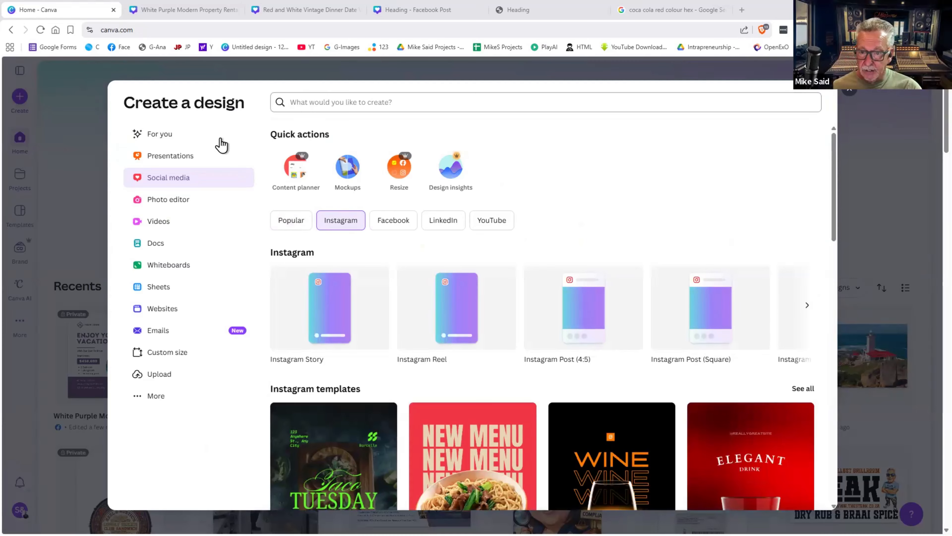
left_click(294, 107)
type("poster")
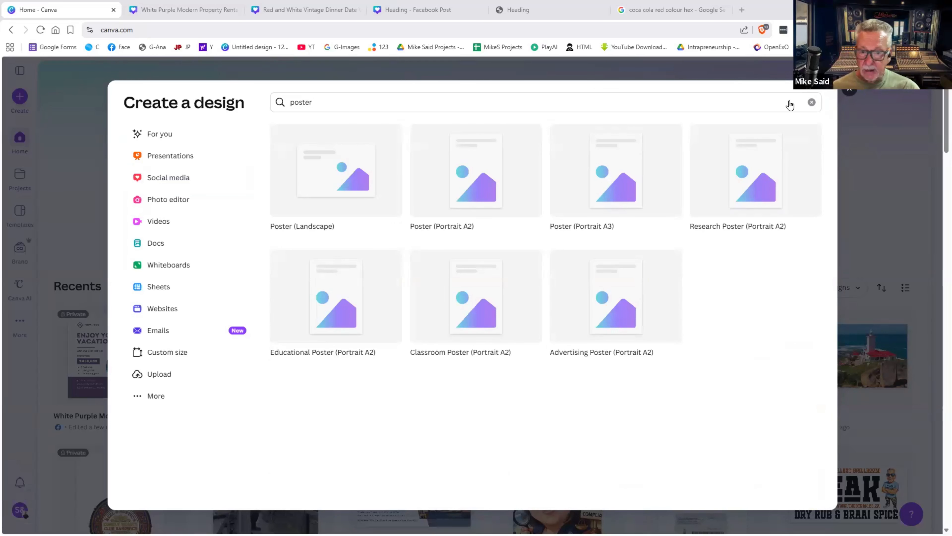
key("Escape")
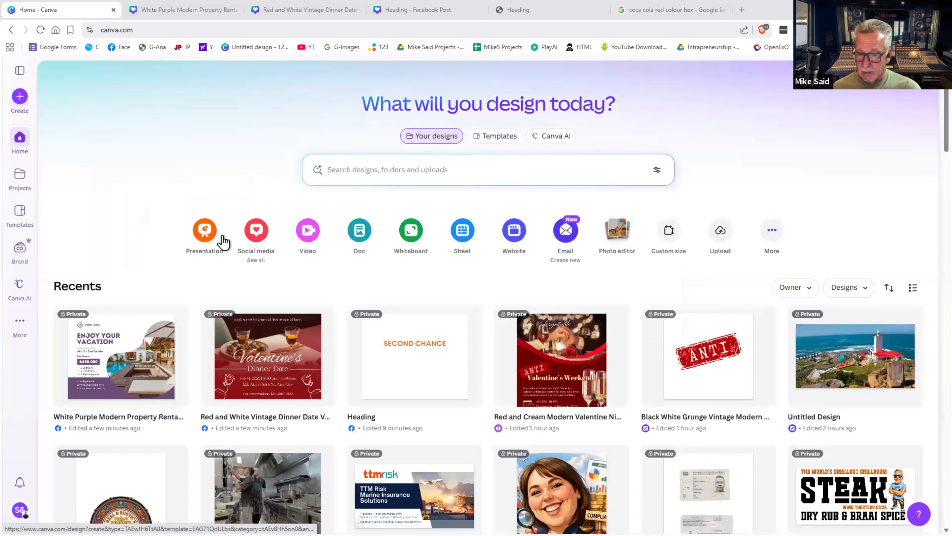
- Reopen the social media design browser, look through more popular formats, and close it
left_click(263, 243)
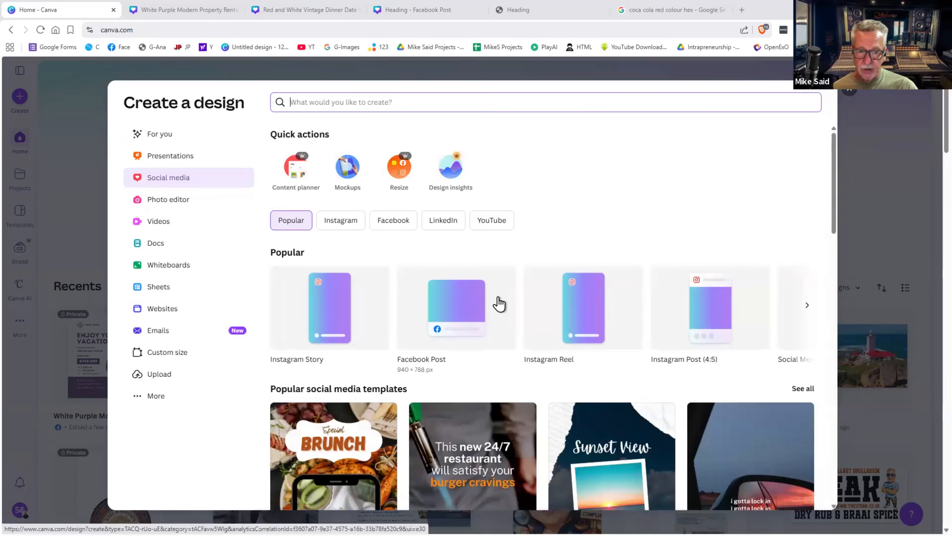
left_click(807, 309)
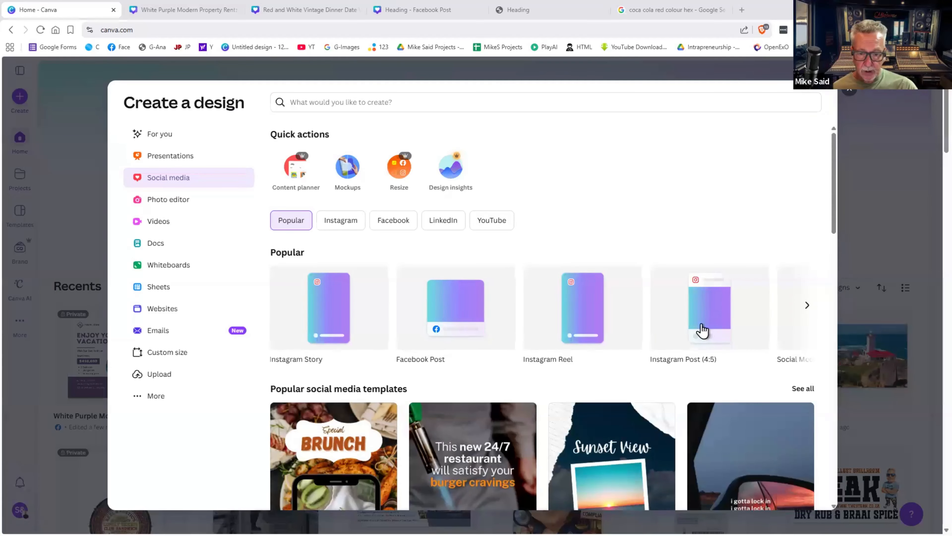
scroll(525, 379, "down", 2)
scroll(526, 380, "down", 4)
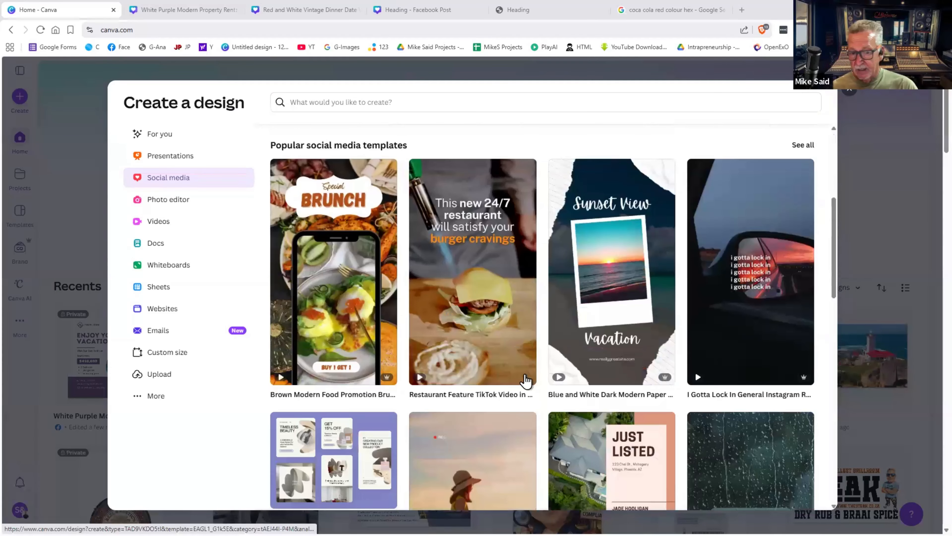
scroll(525, 380, "down", 4)
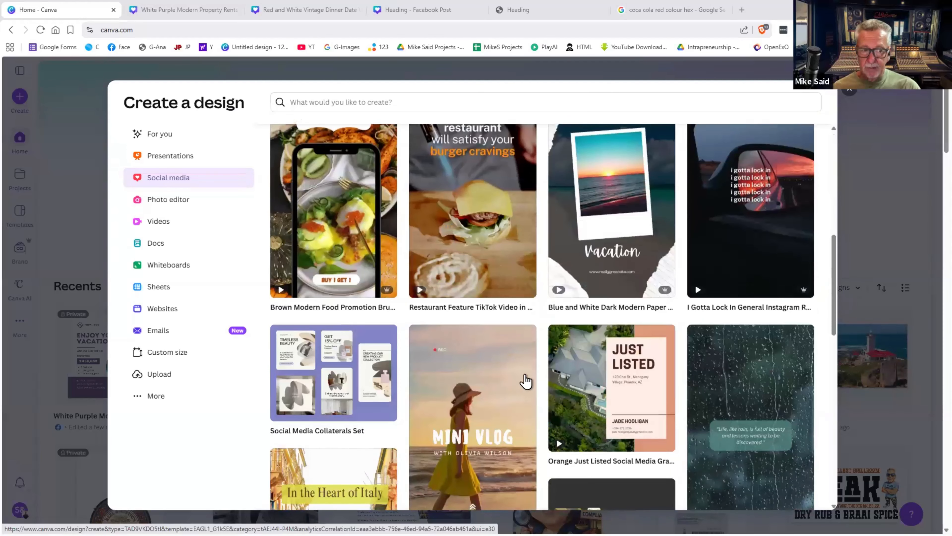
scroll(566, 341, "up", 10)
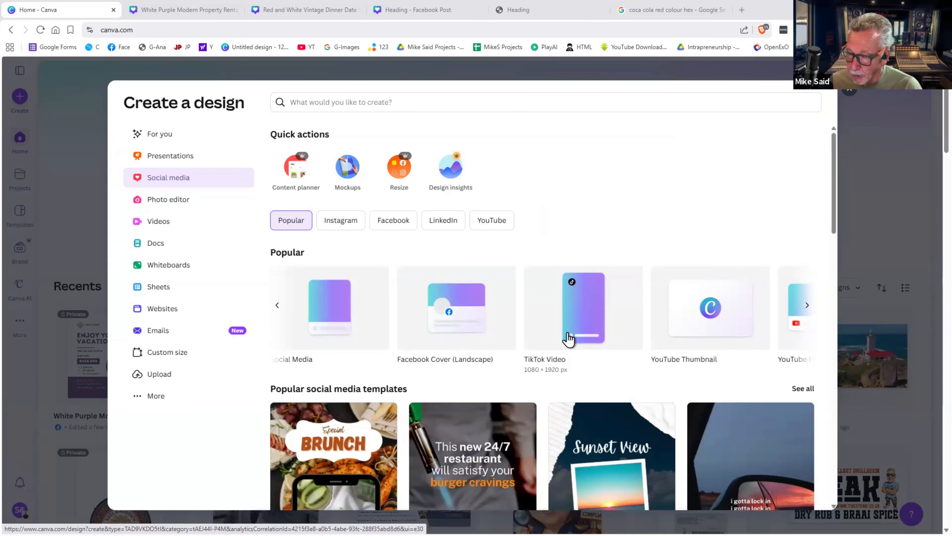
left_click(849, 95)
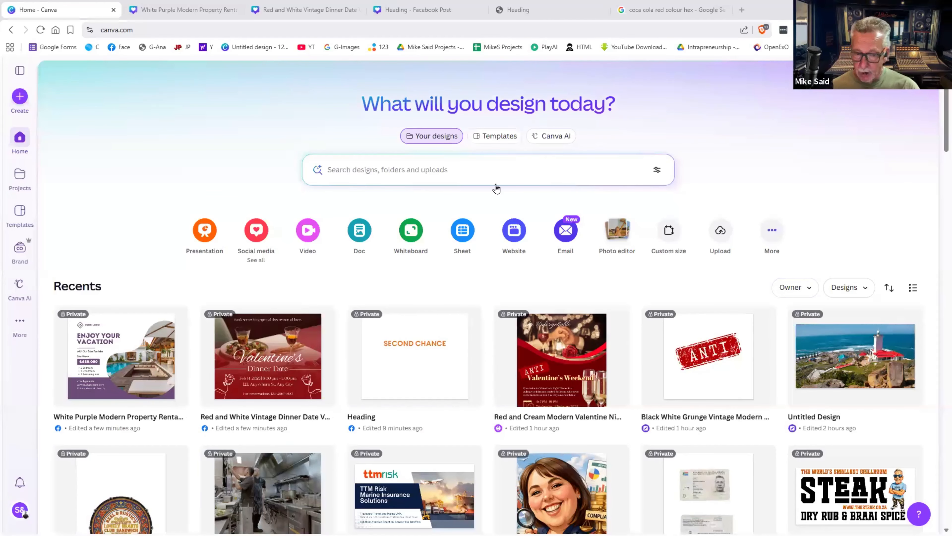
- Open the Heading design from Recents and scroll through to page 2
left_click(439, 333)
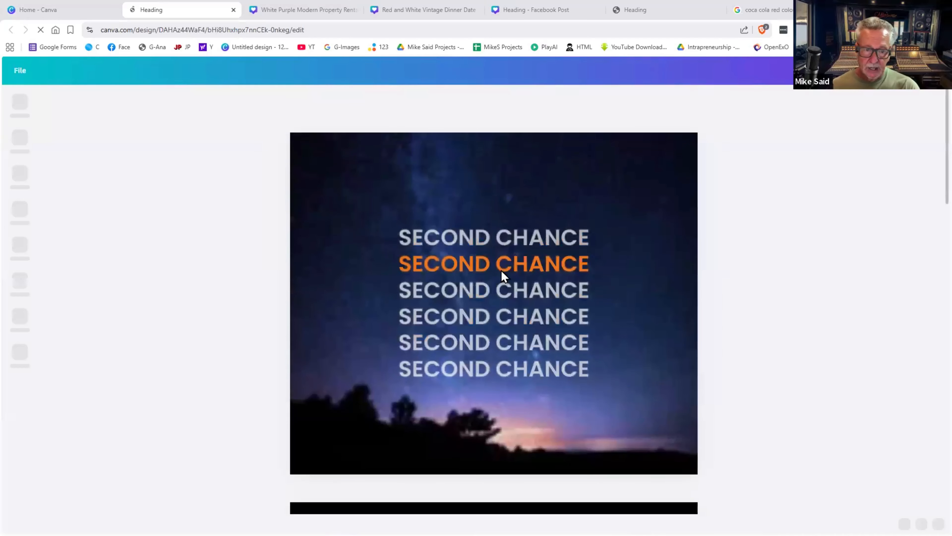
left_click(631, 250)
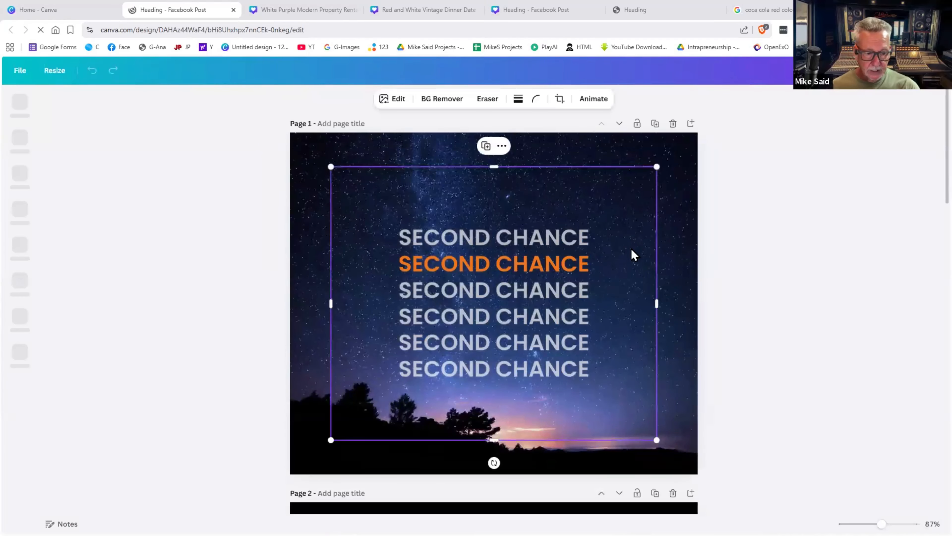
scroll(631, 251, "down", 6)
scroll(630, 248, "down", 10)
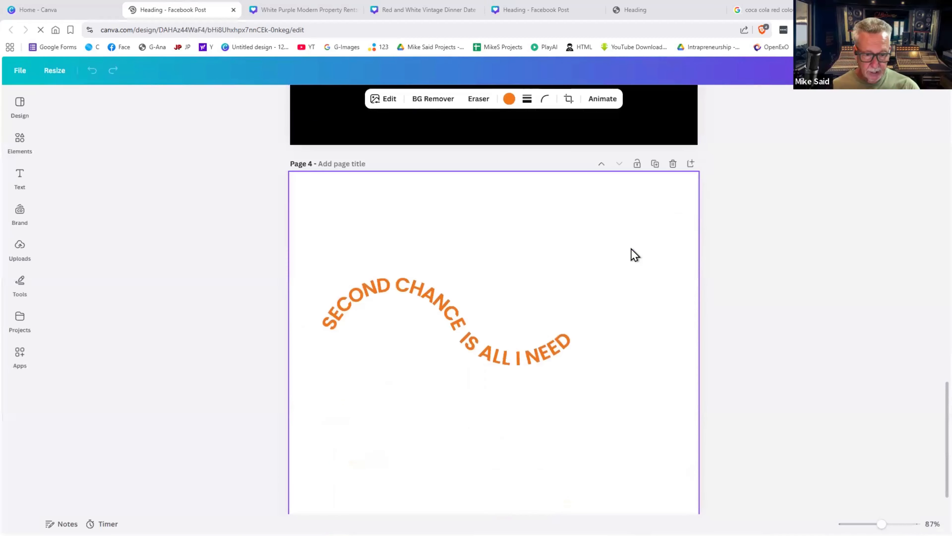
scroll(633, 253, "up", 8)
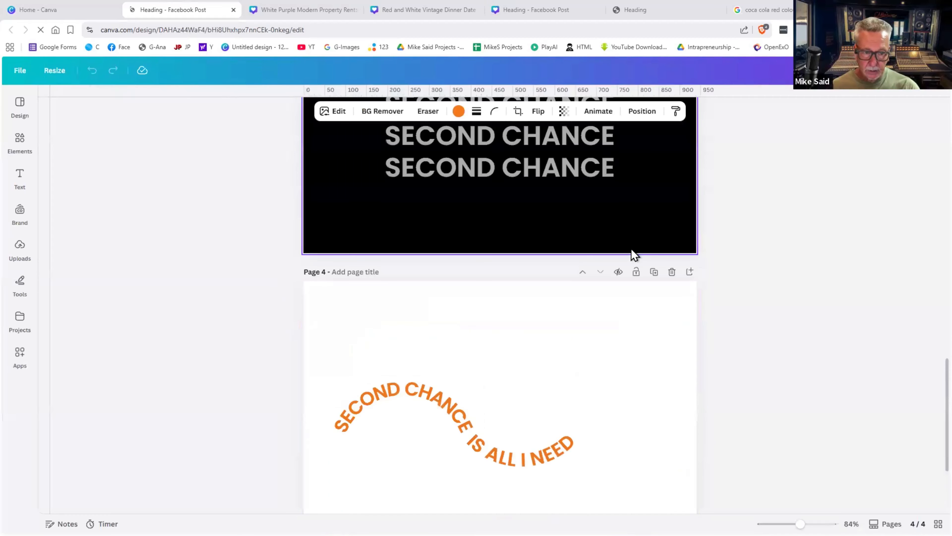
scroll(550, 258, "up", 10)
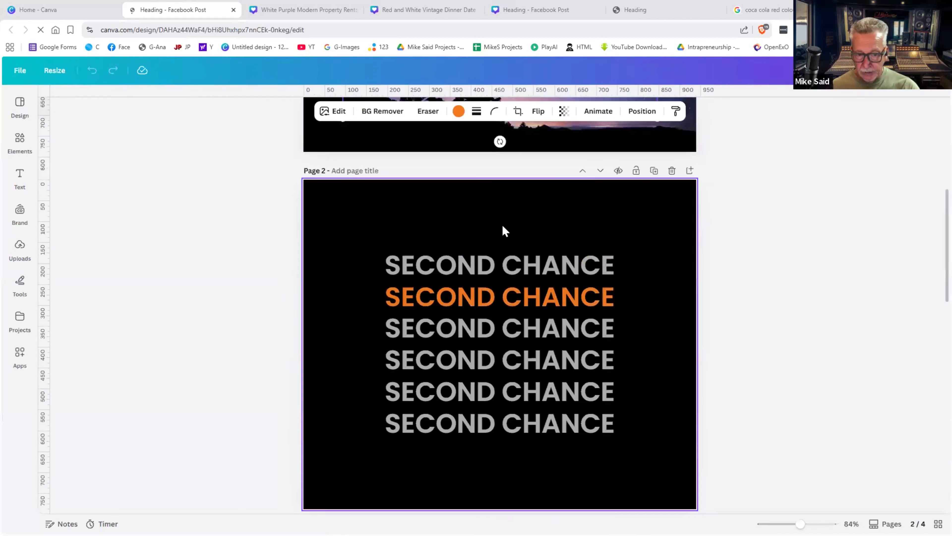
- Delete five SECOND CHANCE lines on page 2, keeping one near the top right, then return home
left_click_drag(583, 262, 525, 424)
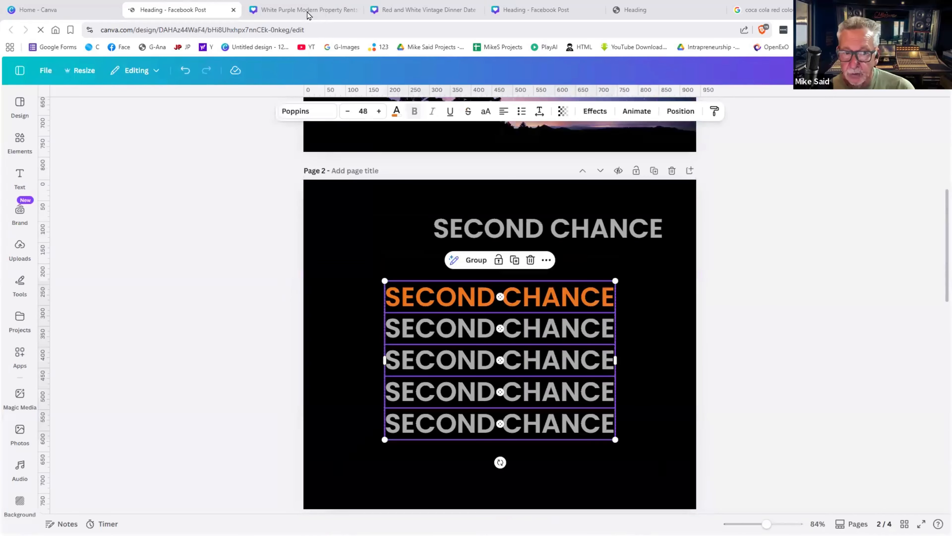
key("Delete")
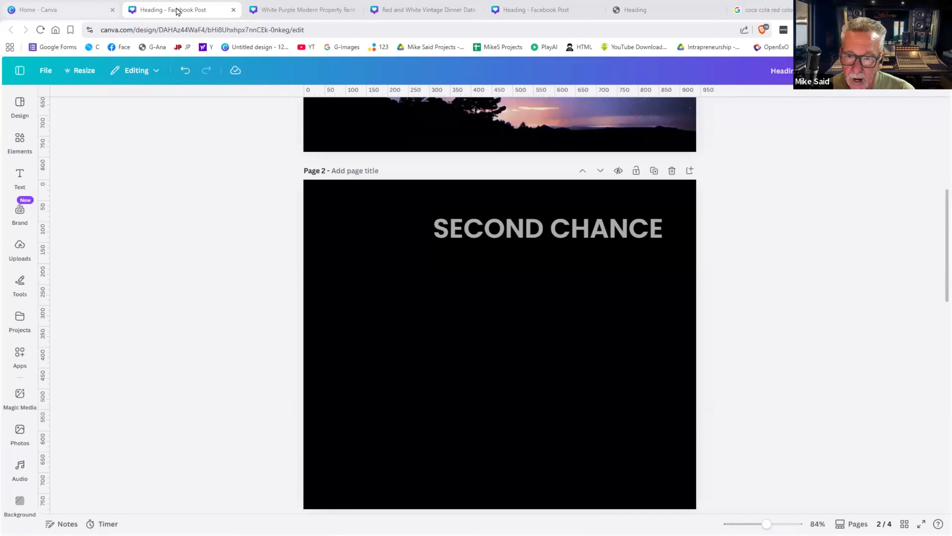
left_click(64, 11)
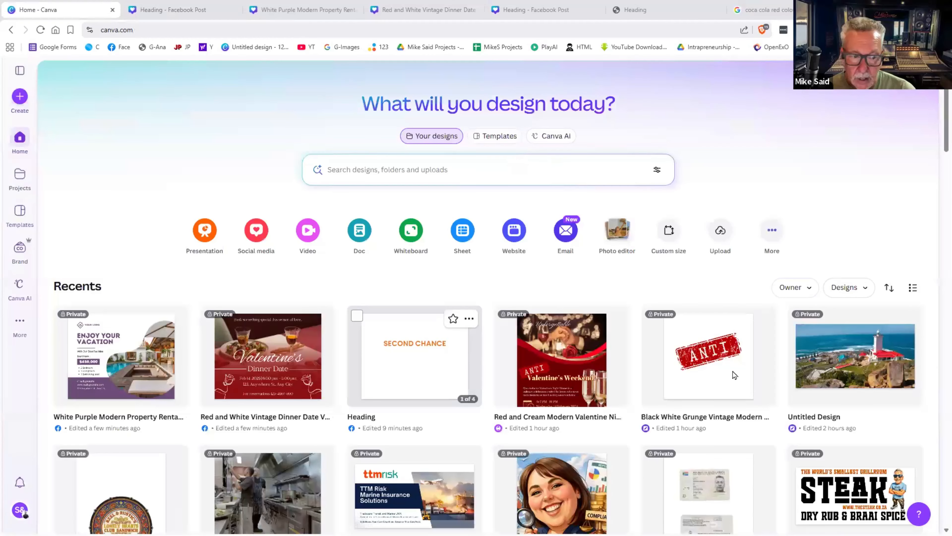
- Nudge the family photo slightly up within its frame in the property rental post
key("ctrl+Tab")
key("ctrl+Tab")
left_click_drag(728, 369, 700, 344)
mouse_move(717, 400)
left_mouse_down()
mouse_move(712, 380)
mouse_move(696, 389)
mouse_move(710, 403)
left_mouse_up()
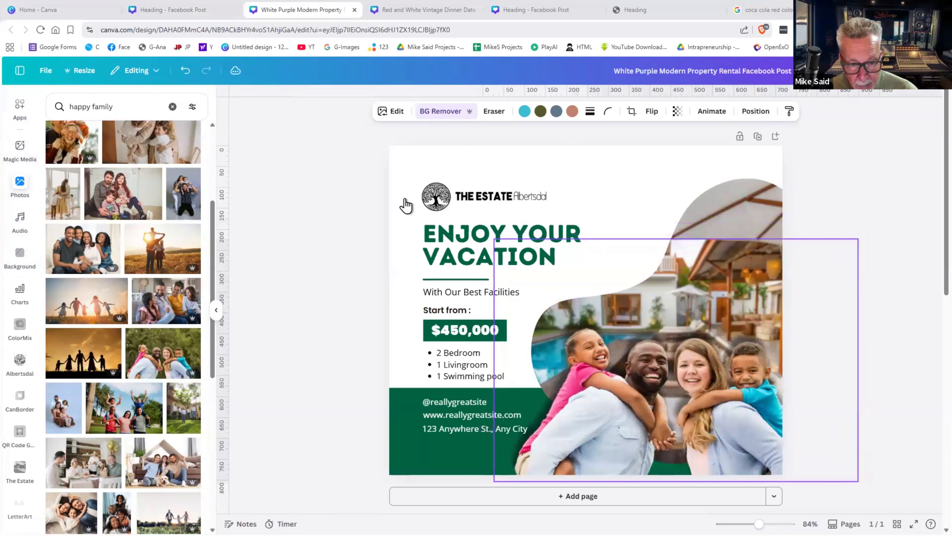
left_click(169, 10)
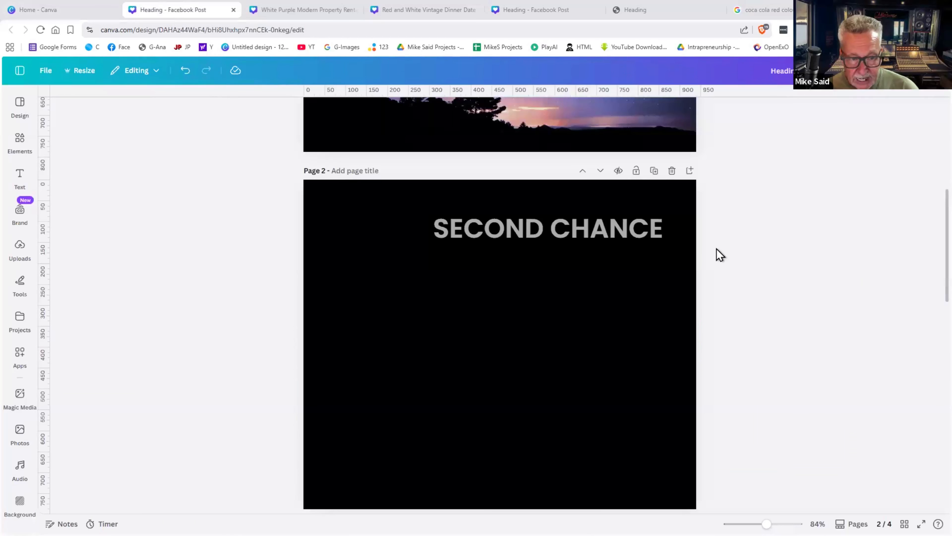
- On page 3, select the top five SECOND CHANCE lines and move them toward the upper left
scroll(717, 249, "up", 3)
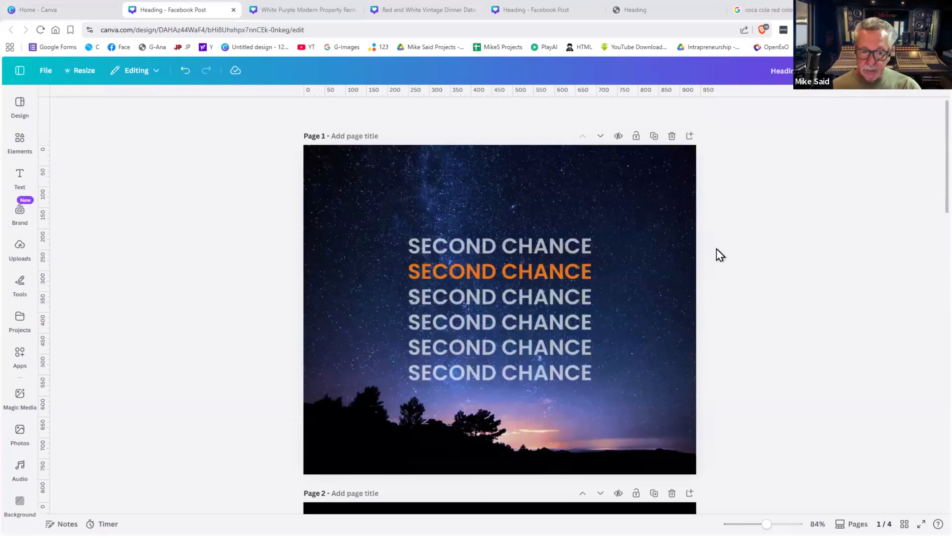
scroll(716, 248, "down", 15)
scroll(716, 249, "down", 6)
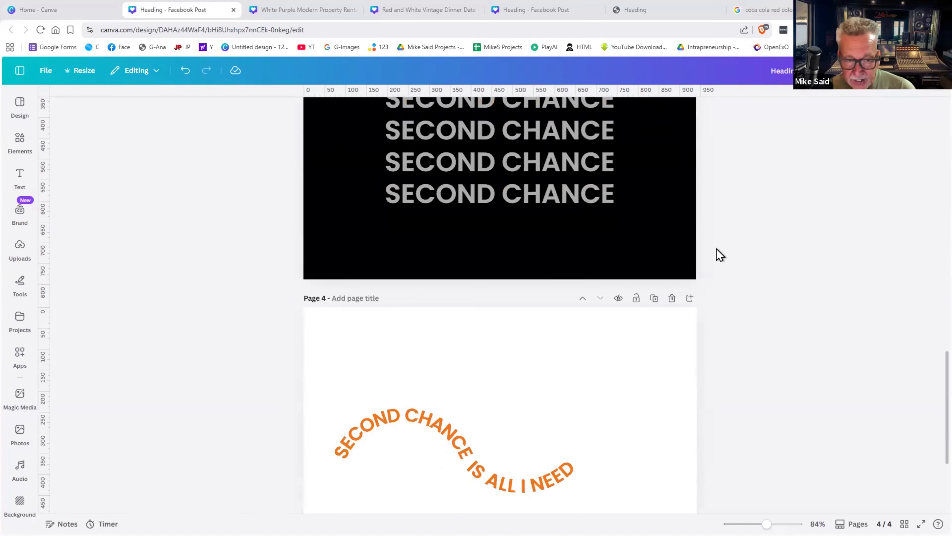
scroll(717, 248, "up", 6)
scroll(716, 249, "down", 4)
scroll(719, 255, "down", 4)
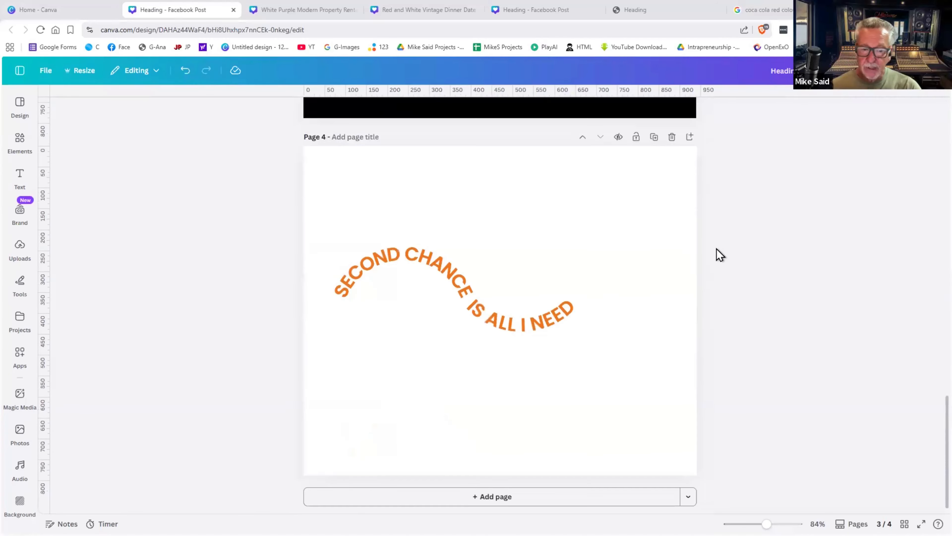
scroll(719, 255, "up", 20)
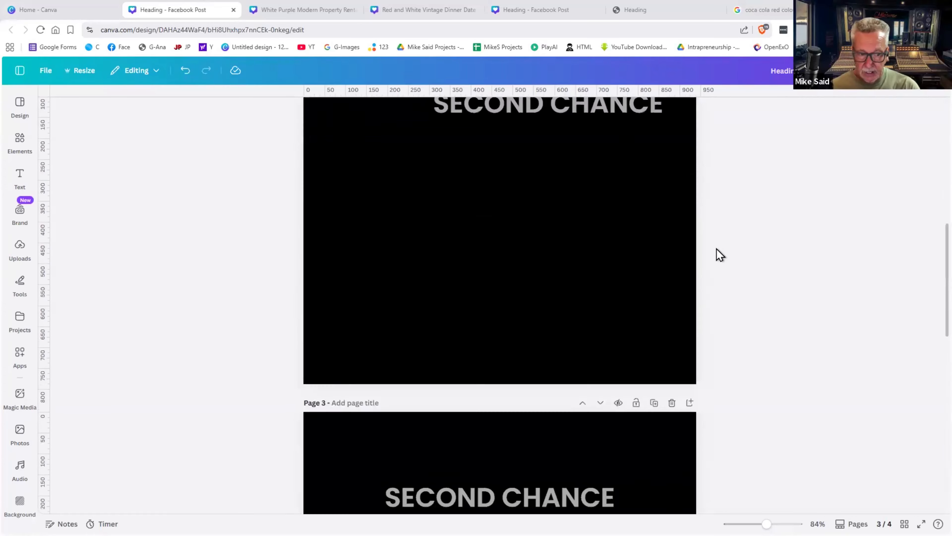
scroll(556, 324, "down", 14)
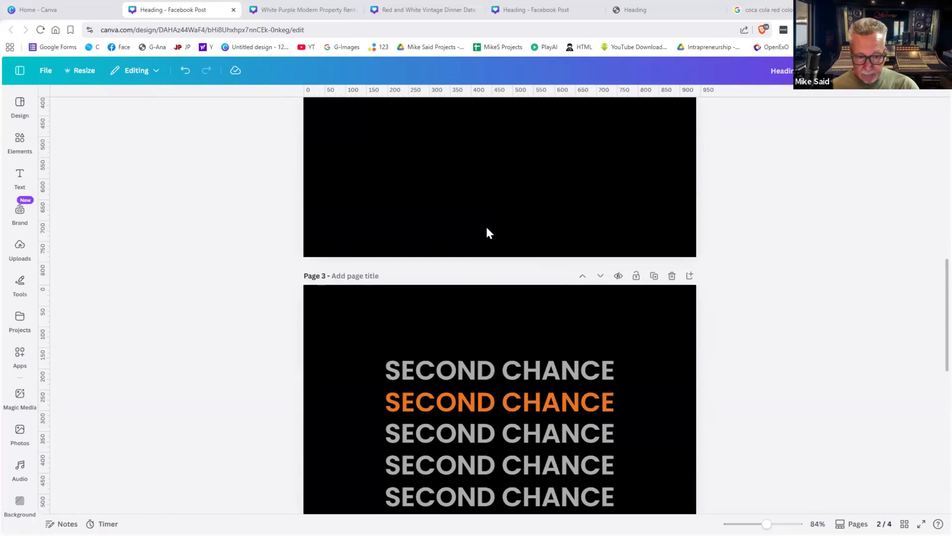
left_click_drag(645, 192, 550, 328)
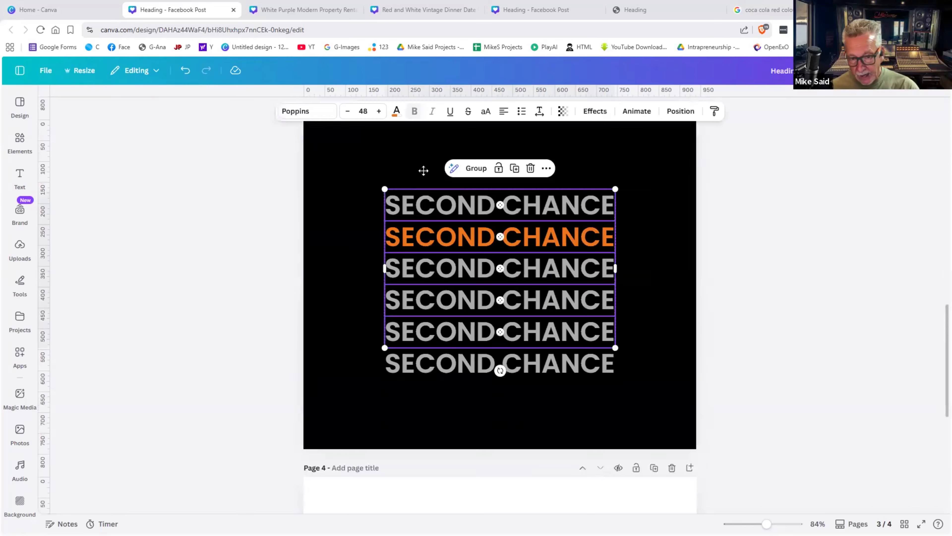
left_click_drag(491, 207, 611, 428)
- Place the sixth SECOND CHANCE line at the lower right and shift the five-line stack slightly left
left_click_drag(547, 372, 640, 430)
left_click(754, 338)
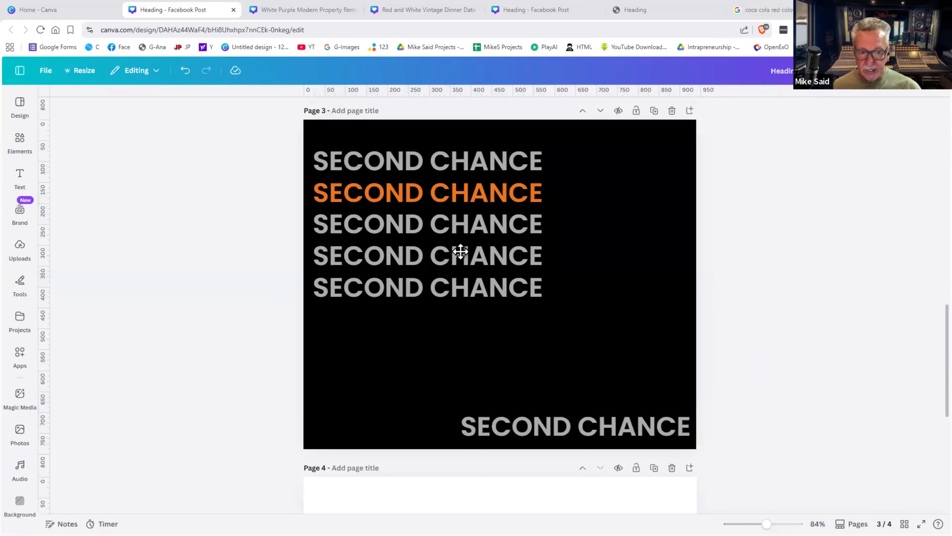
left_click_drag(549, 142, 555, 399)
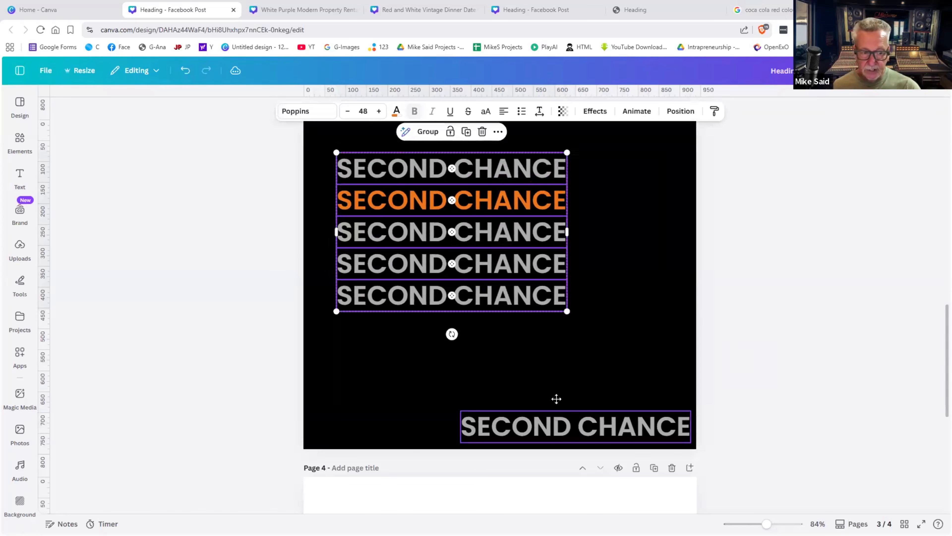
left_click_drag(587, 432, 557, 404)
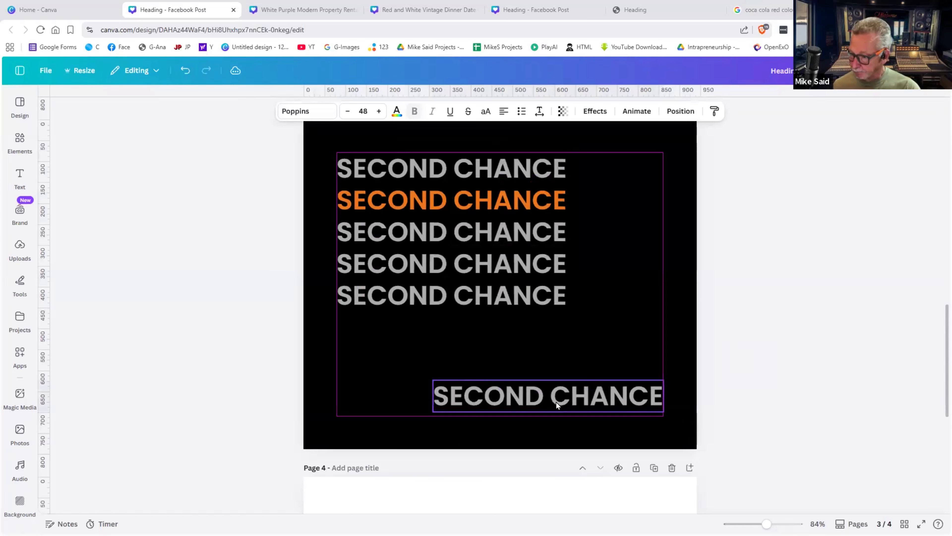
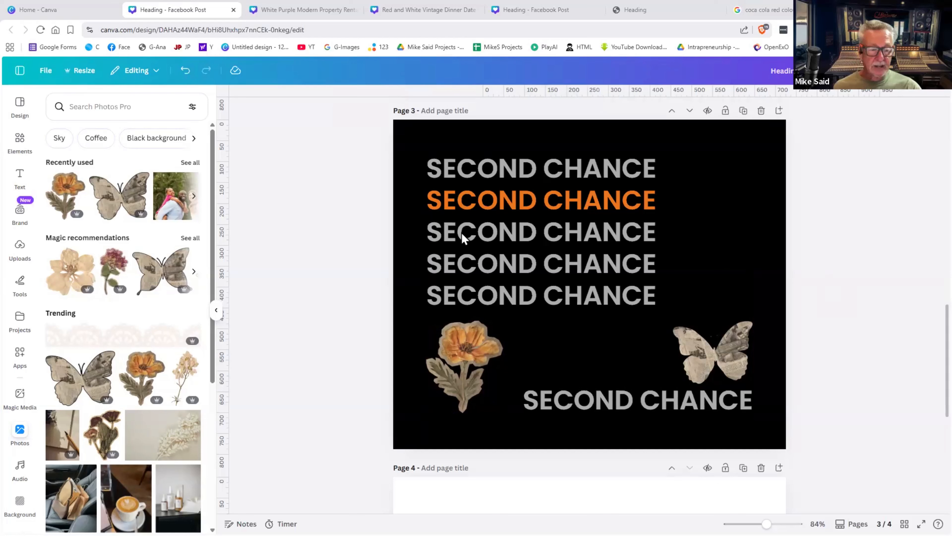
- Delete the flower illustration, the butterfly and the bottom SECOND CHANCE text from page 3
left_click(458, 355)
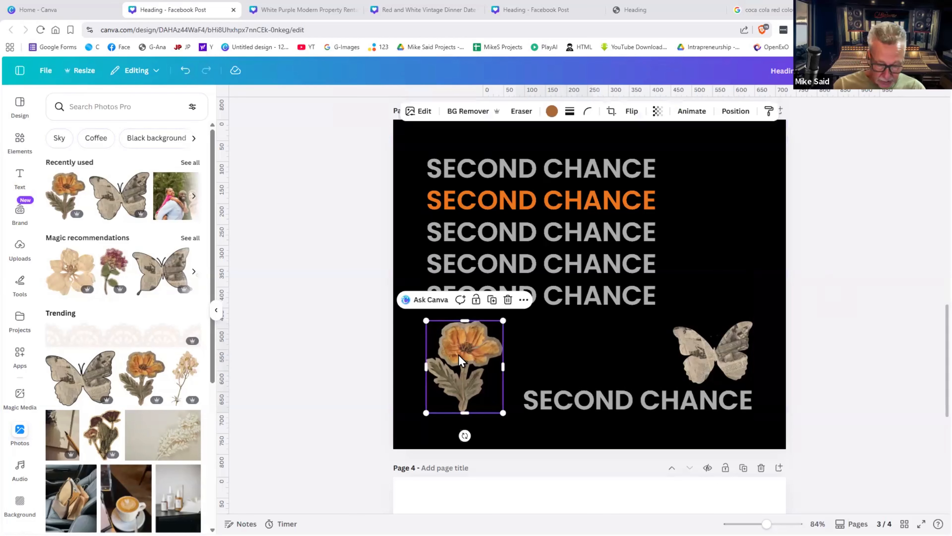
key("Delete")
left_click(697, 360)
key("Delete")
left_click(670, 410)
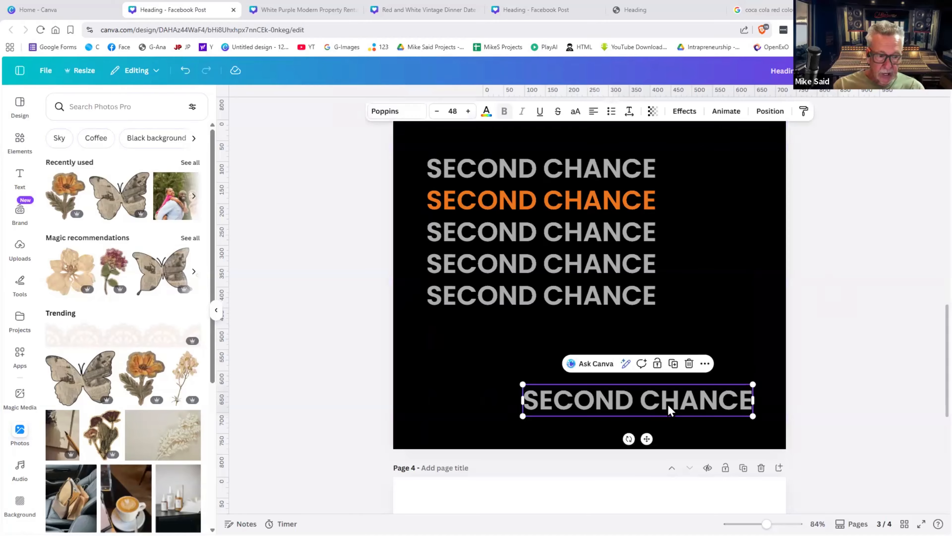
key("Delete")
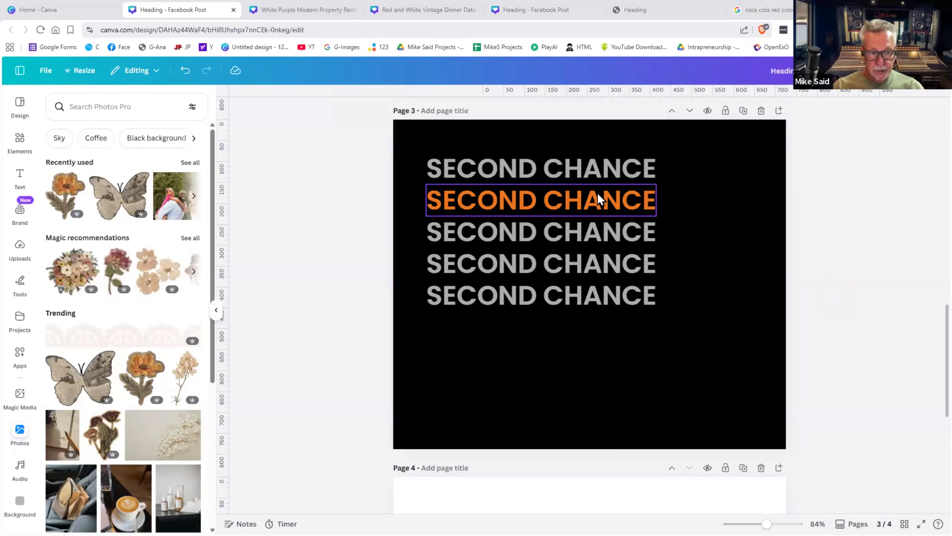
- Enter and then exit text editing on the orange SECOND CHANCE line
left_click(597, 192)
double_click(597, 193)
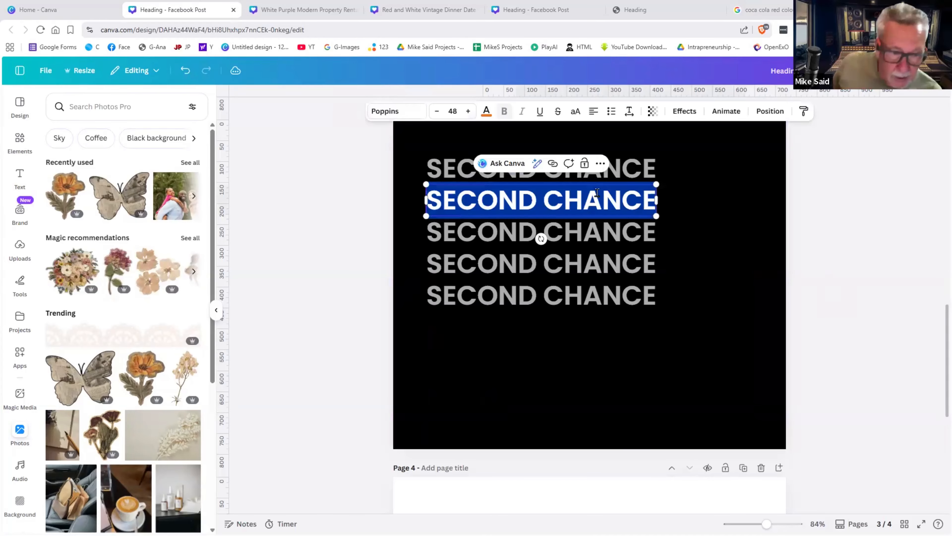
left_click(735, 230)
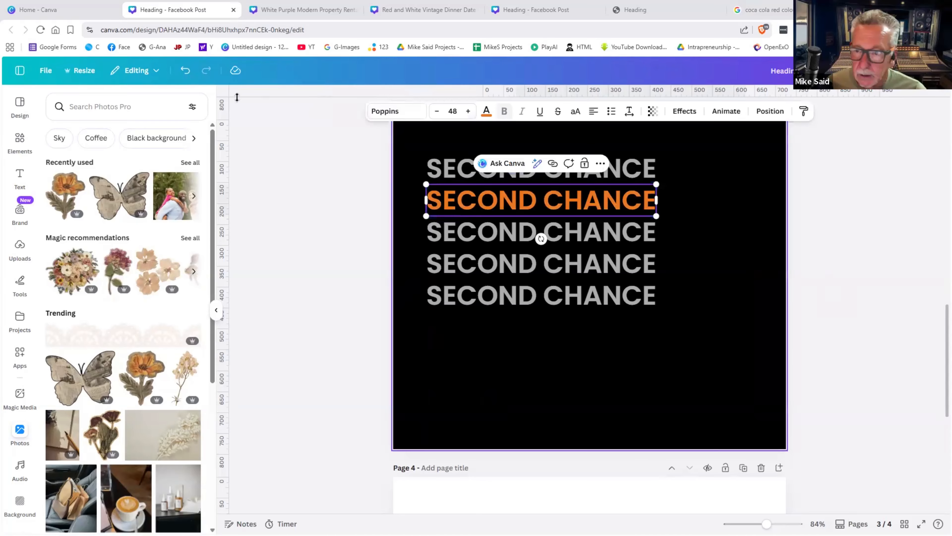
- From the Canva home page, search templates for 'invite' and preview the blue-striped Birthday Party template
left_click(48, 12)
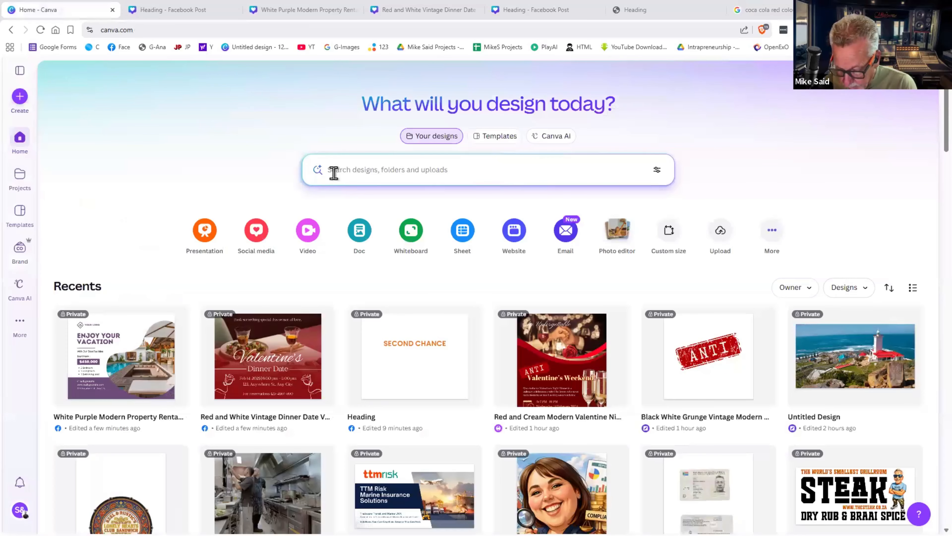
left_click(334, 173)
type("invite")
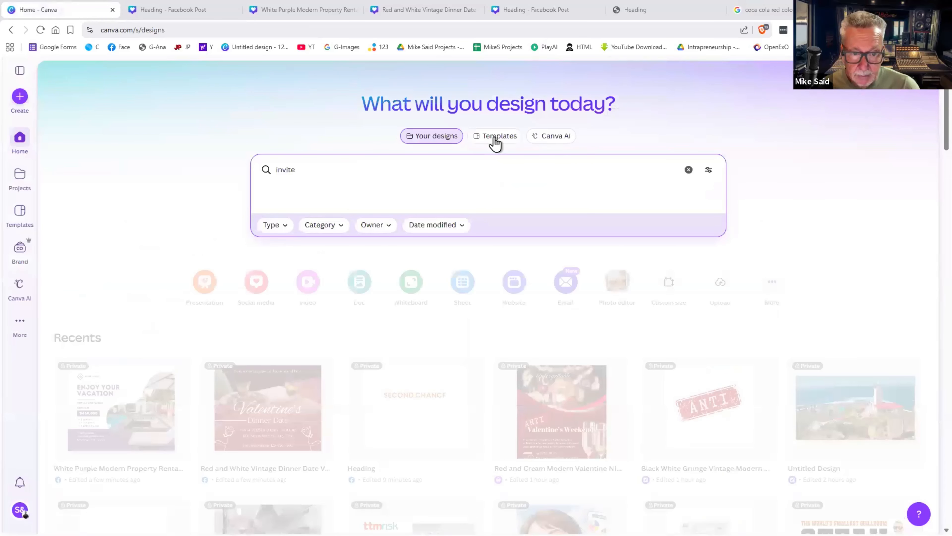
left_click(495, 139)
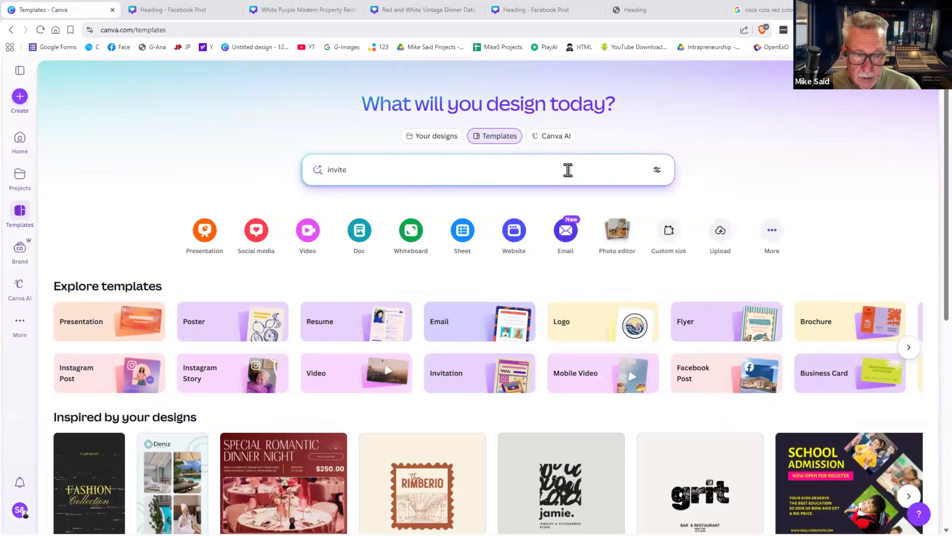
left_click(567, 169)
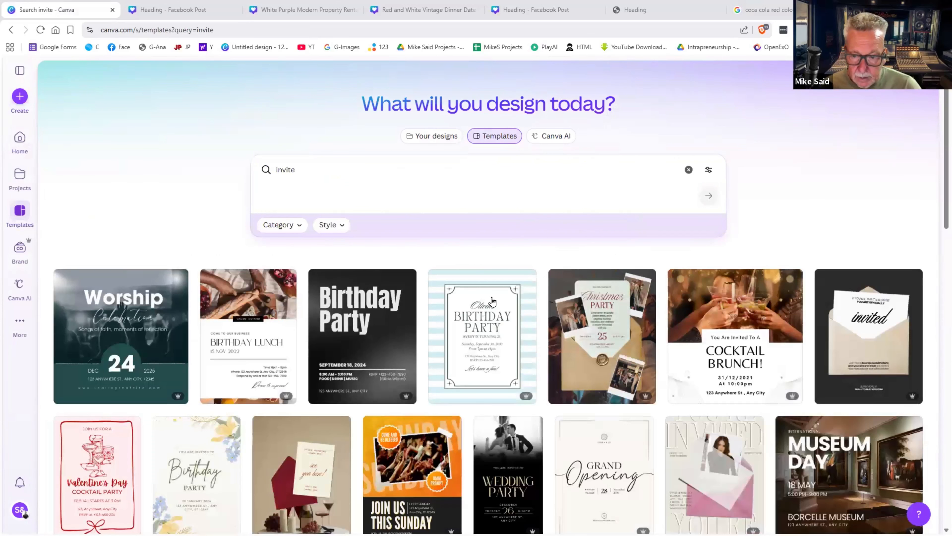
left_click(494, 297)
- Start a design from the Birthday Party template and toggle italics off and back on for the date text
left_click(667, 193)
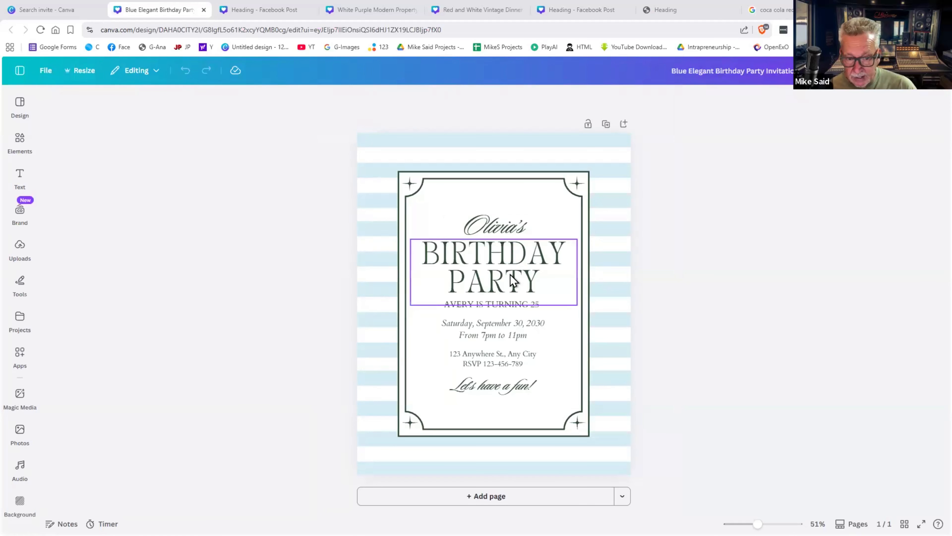
left_click(517, 275)
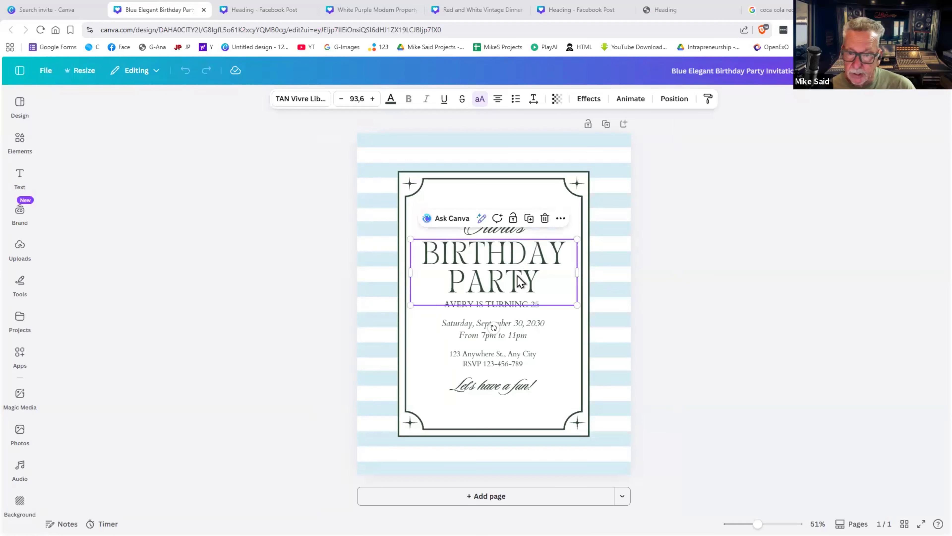
left_click(510, 335)
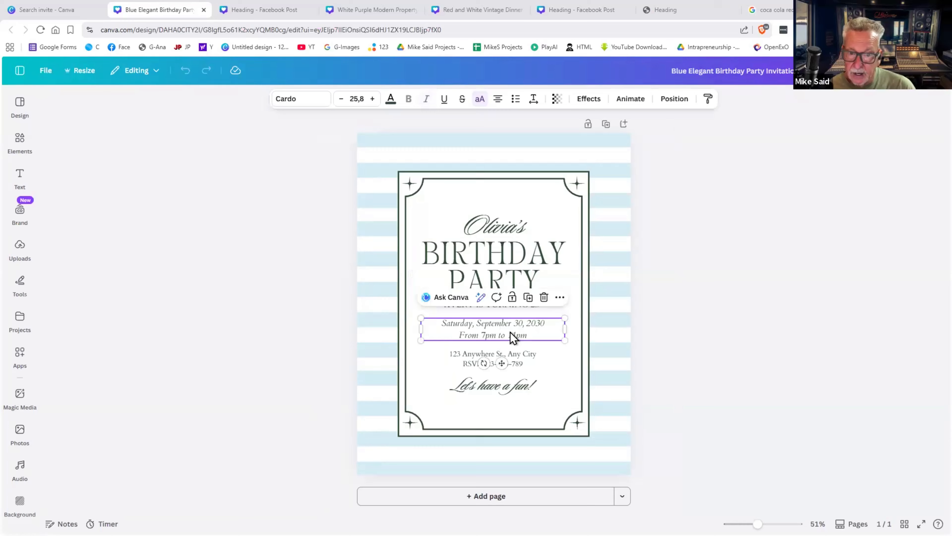
left_click(504, 355)
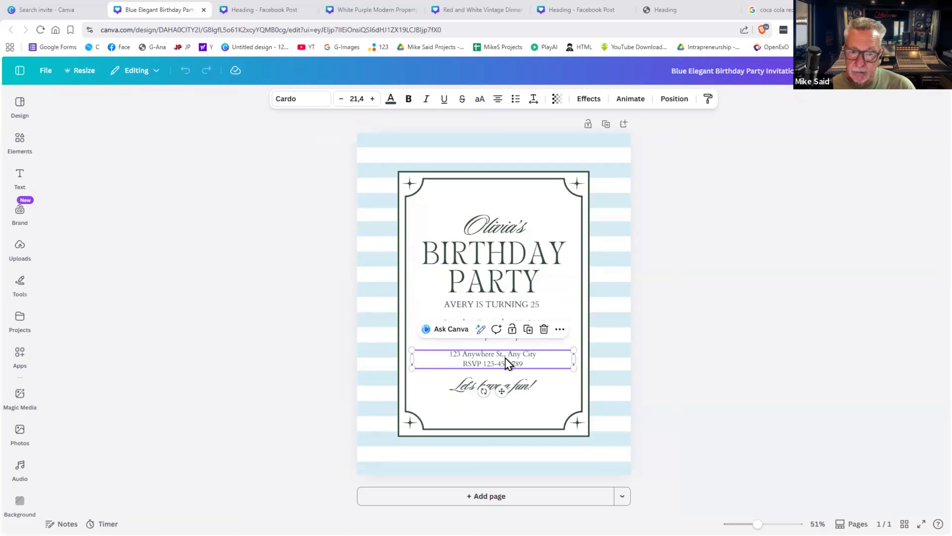
left_click(621, 339)
left_click(493, 329)
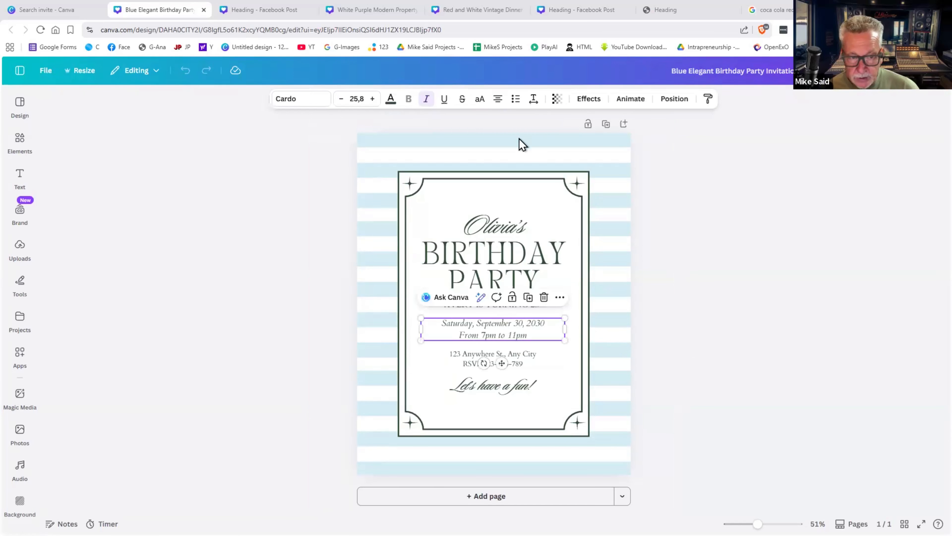
left_click(427, 100)
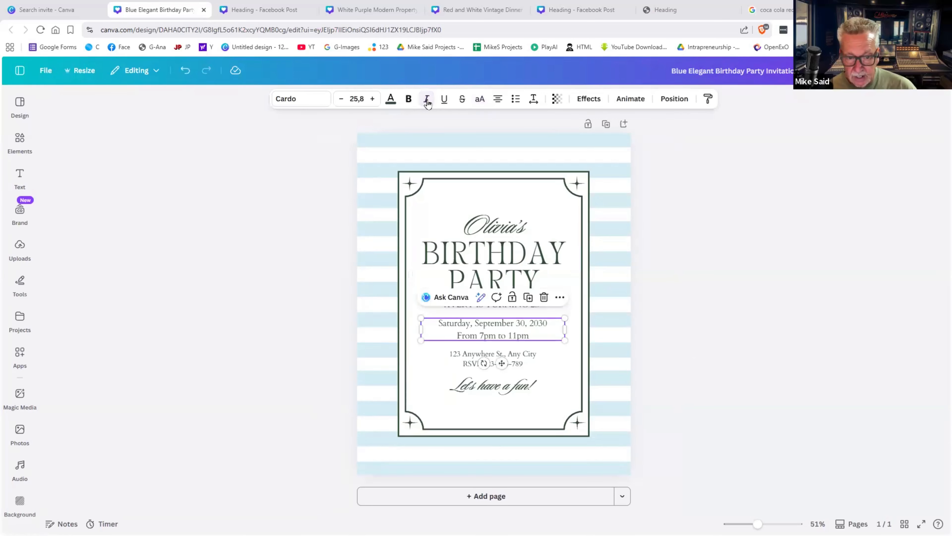
left_click(427, 101)
left_click(729, 271)
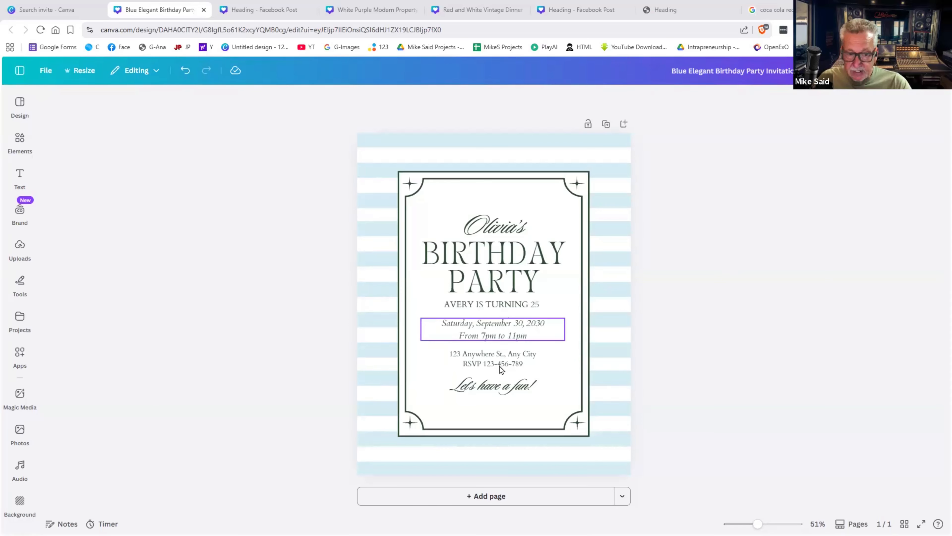
left_click(512, 337)
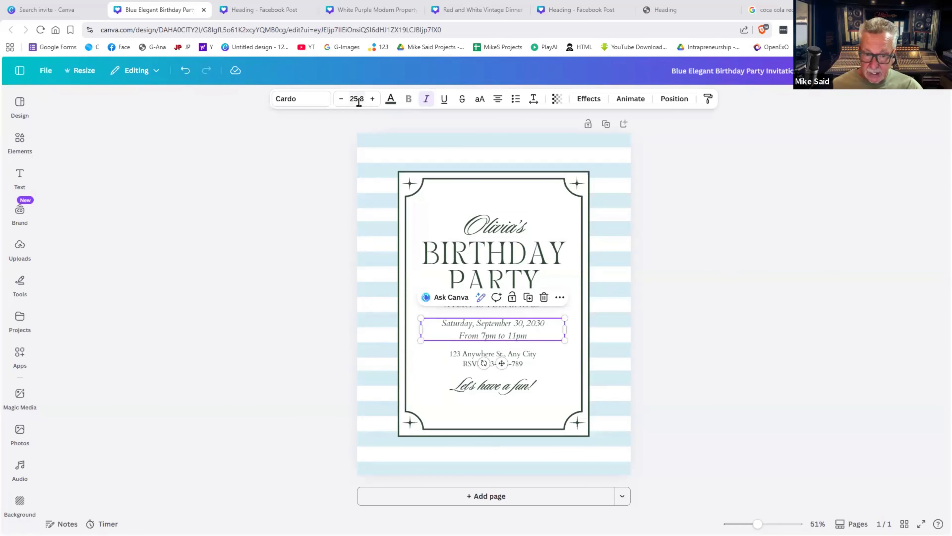
left_click(467, 363)
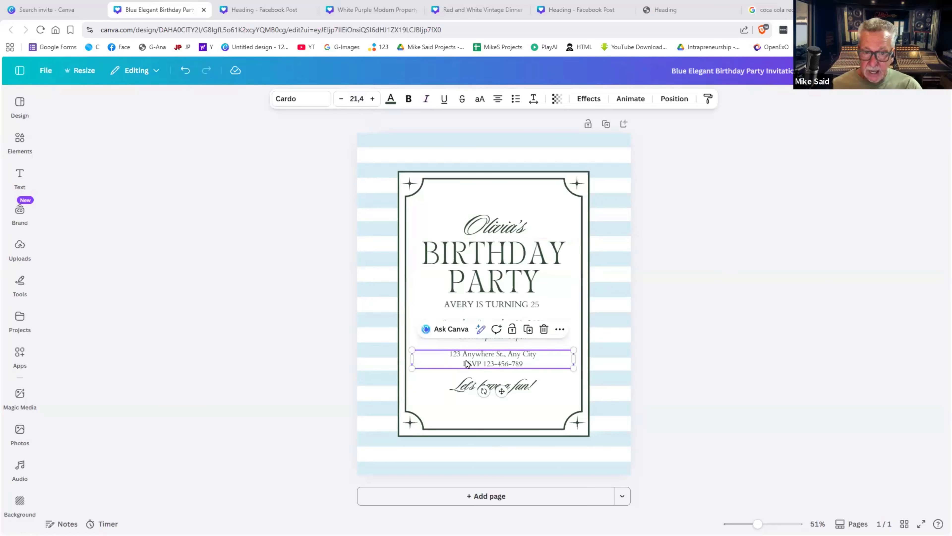
left_click(655, 351)
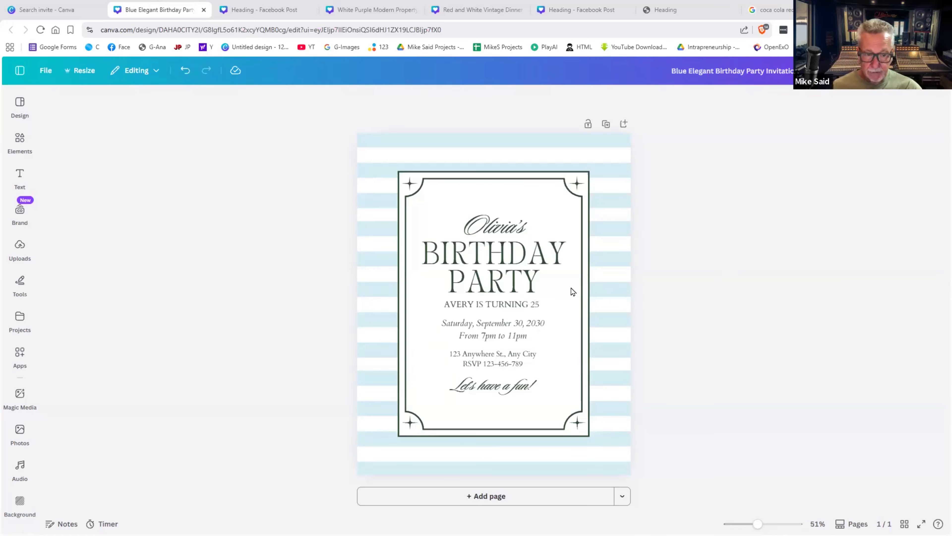
- Select all six invitation text boxes, from Olivia's name to Let's have a fun!, and set font size 28
left_click(519, 229)
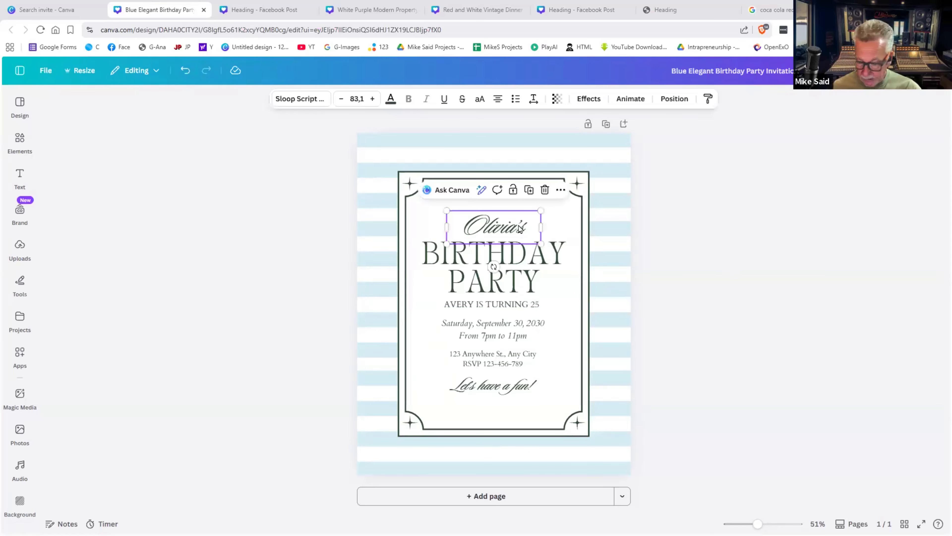
left_click(515, 266, "shift")
left_click(510, 304, "shift")
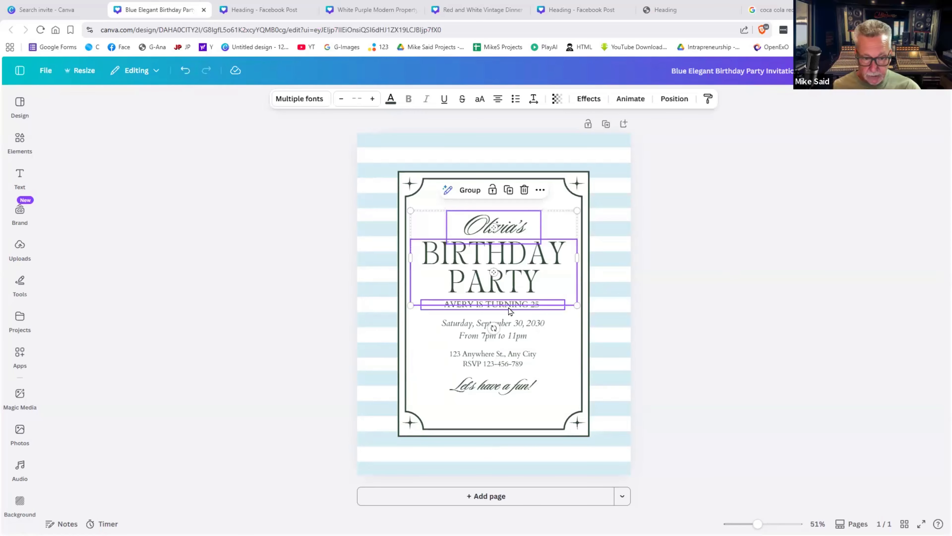
left_click(508, 333, "shift")
left_click(507, 355, "shift")
left_click(500, 390, "shift")
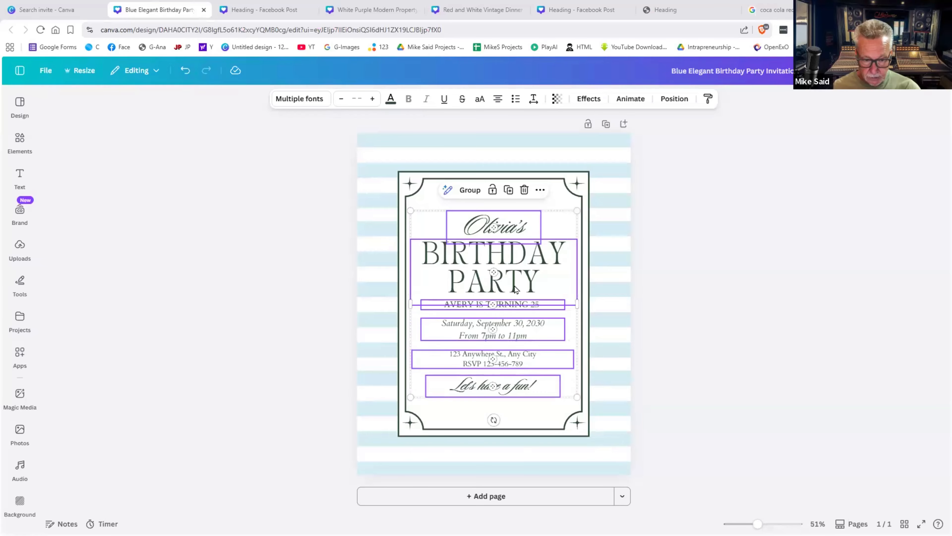
left_click(372, 99)
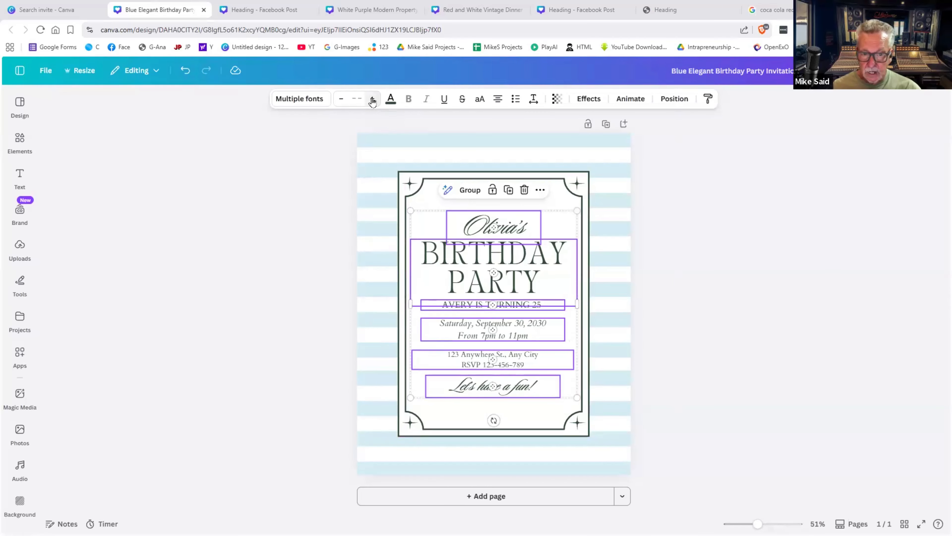
left_click(356, 99)
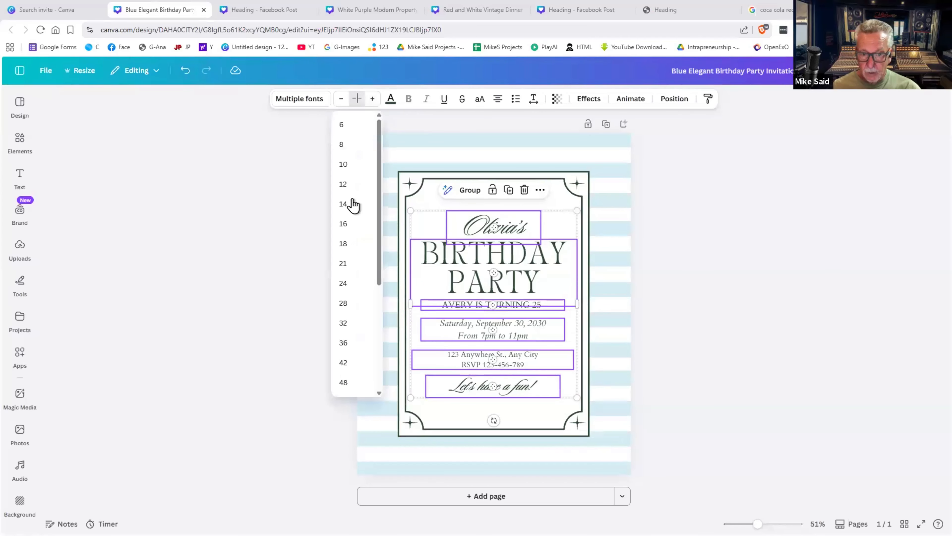
left_click(344, 303)
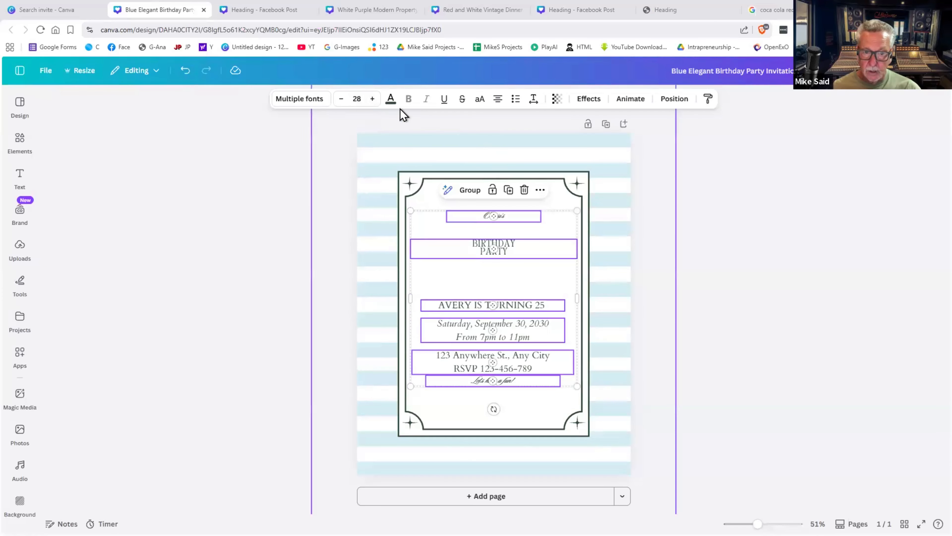
- Try Cardo on all the invitation text, then undo back to the original fonts
left_click(323, 101)
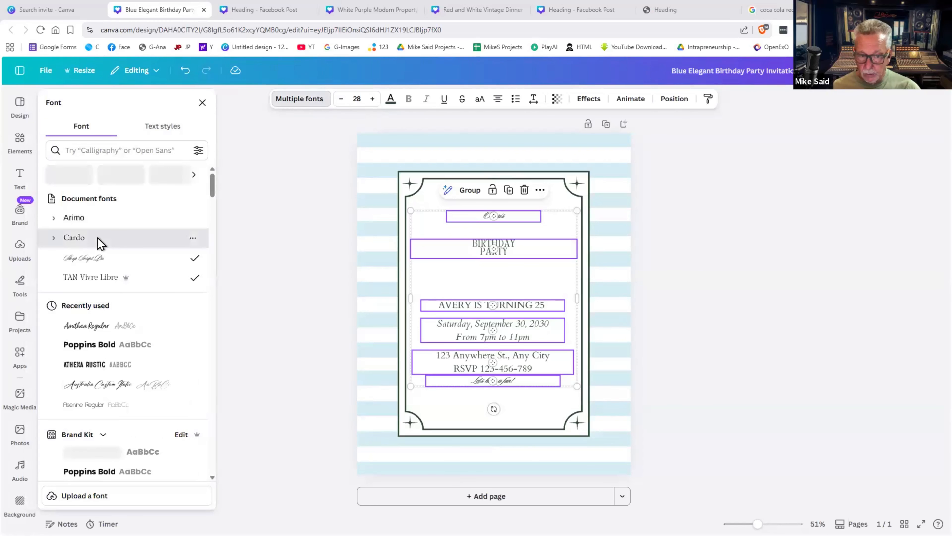
left_click(98, 238)
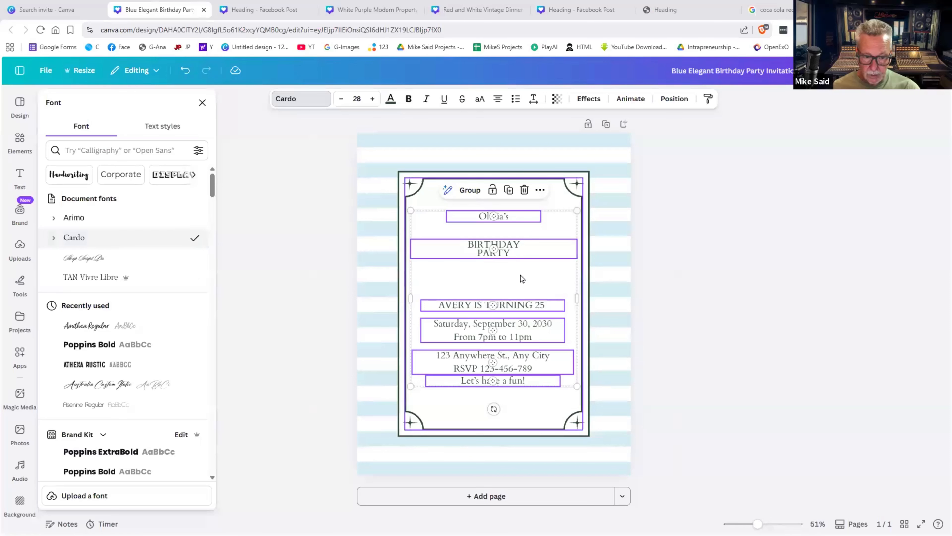
left_click(682, 290)
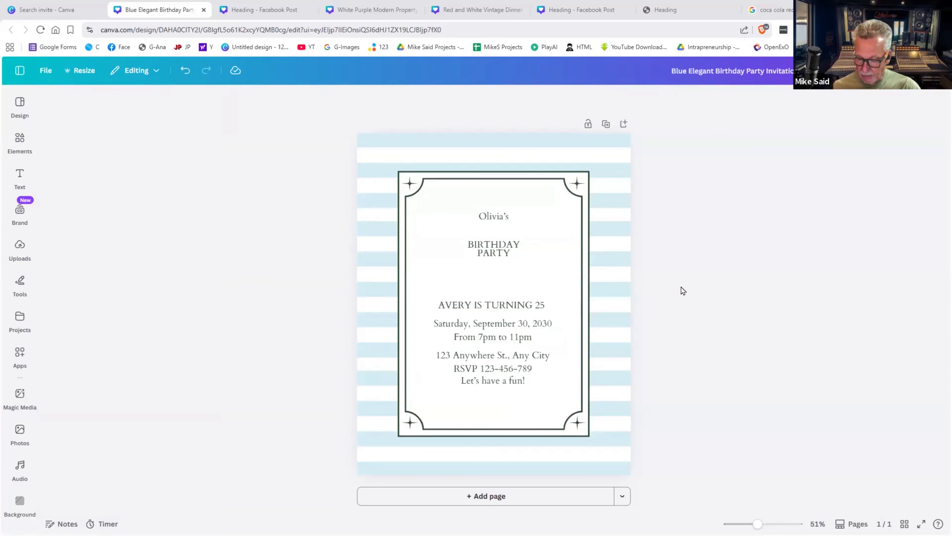
key("ctrl+z")
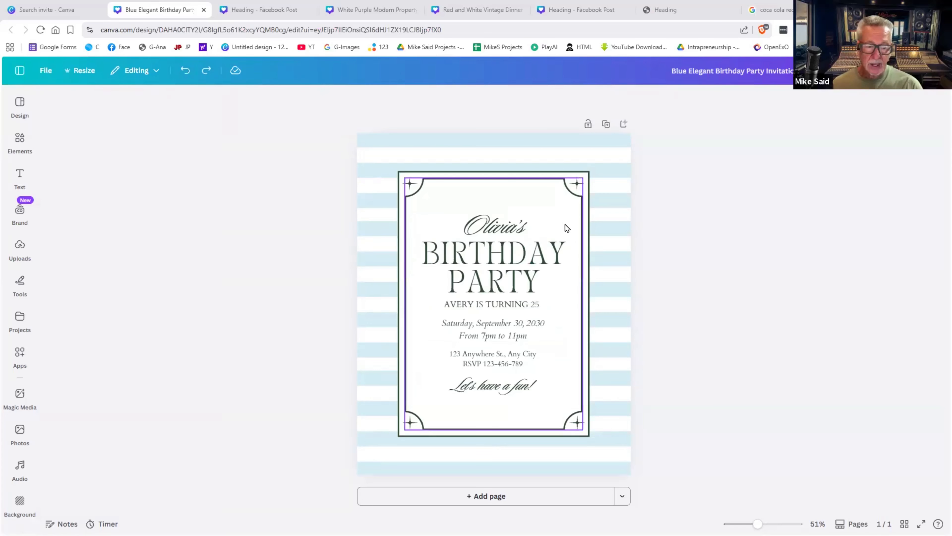
- On the SECOND CHANCE design, turn the orange line red and the page background light green
left_click(270, 11)
left_click(492, 200)
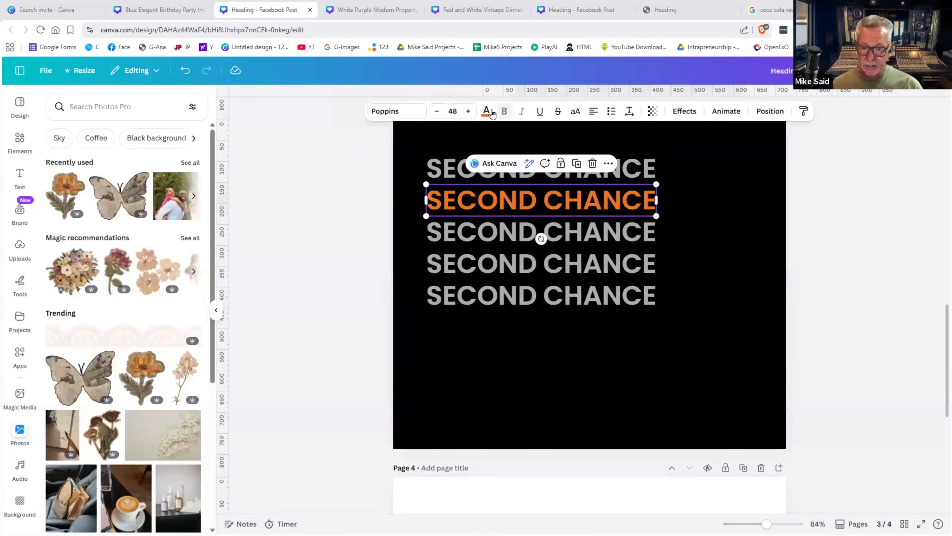
left_click(486, 111)
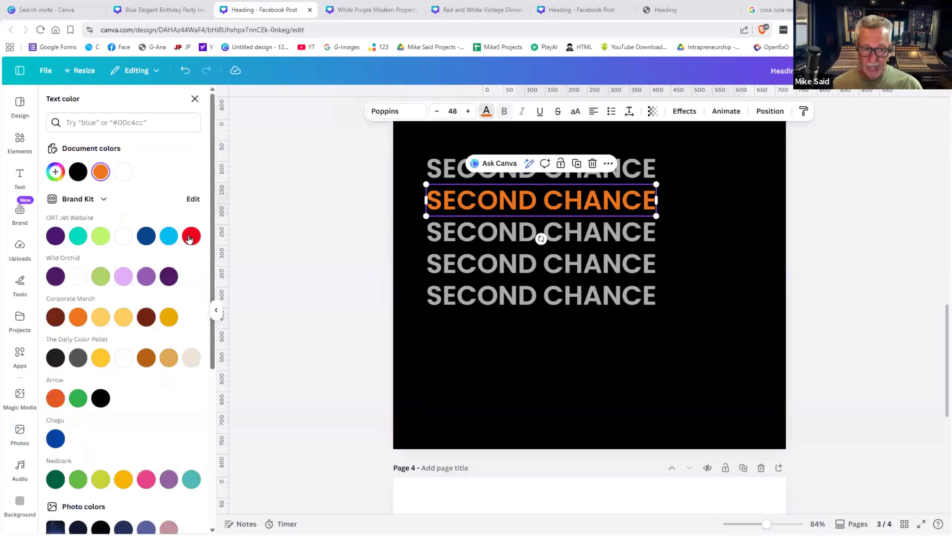
left_click(190, 236)
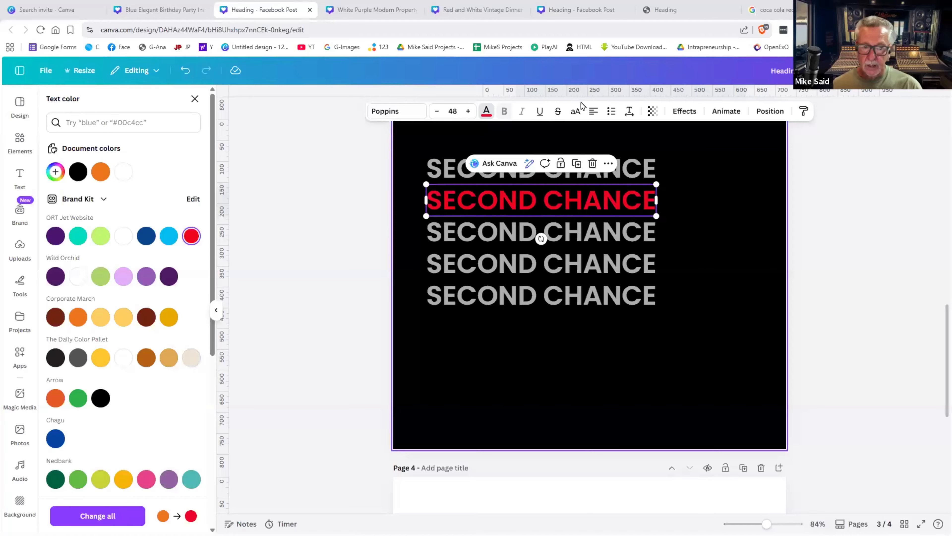
left_click(474, 338)
left_click(608, 112)
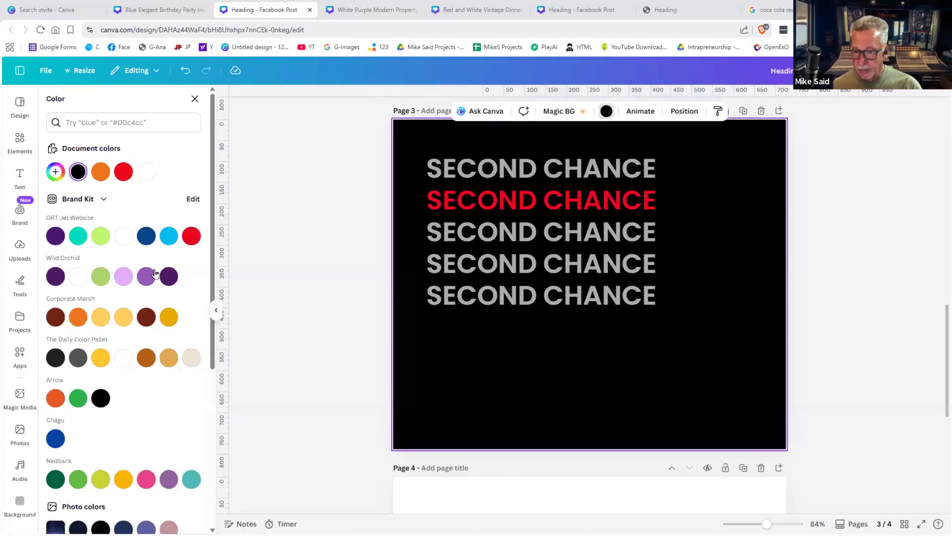
left_click(100, 236)
- Make the top SECOND CHANCE line light blue
left_click(508, 175)
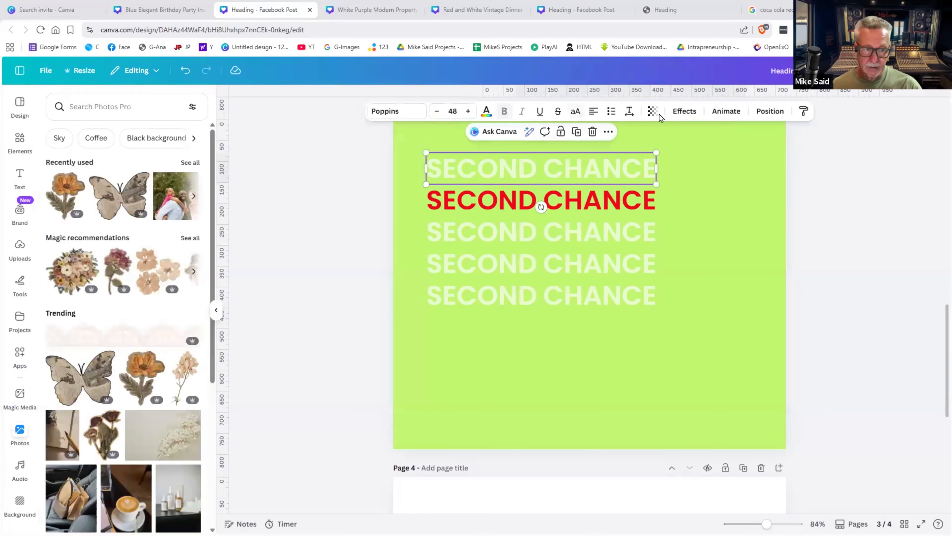
left_click(485, 113)
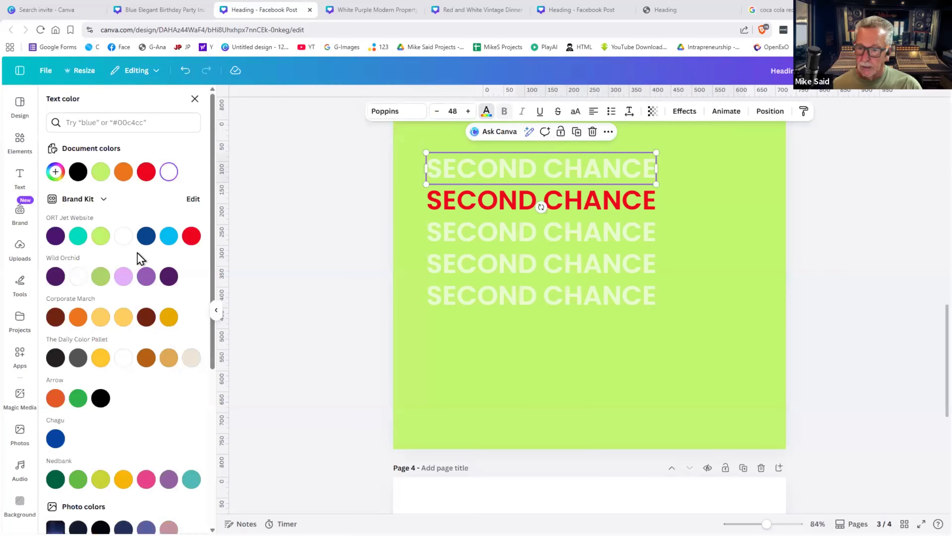
left_click(169, 239)
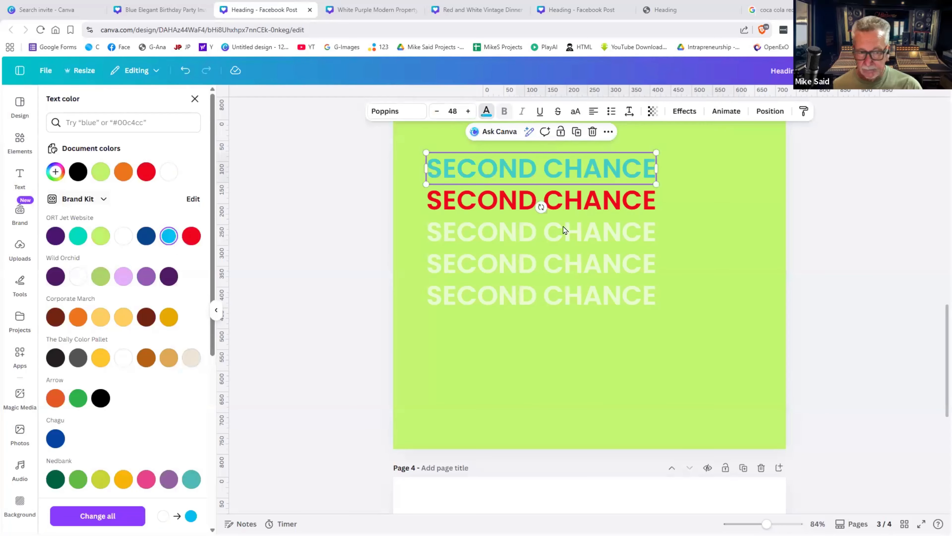
left_click(717, 197)
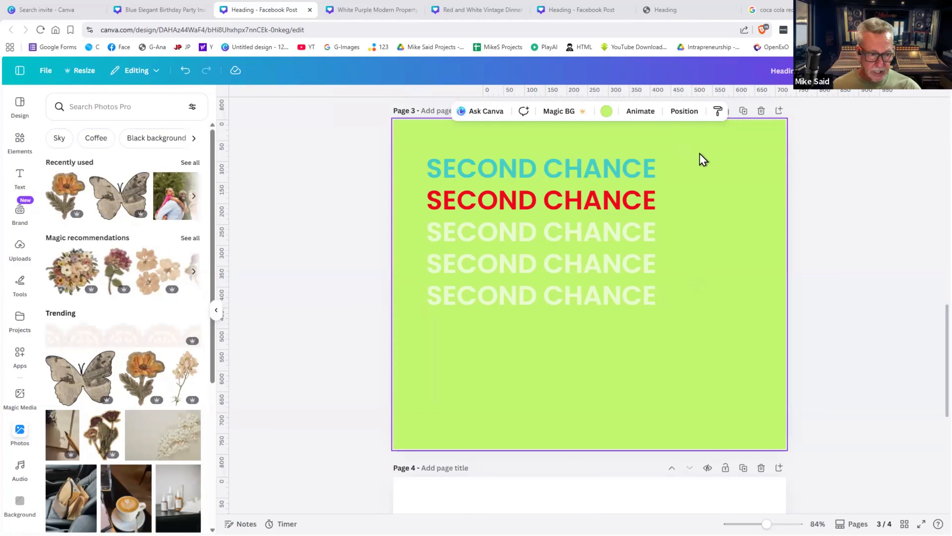
- Delete all five SECOND CHANCE text boxes from the green page
left_click_drag(702, 159, 531, 389)
key("Delete")
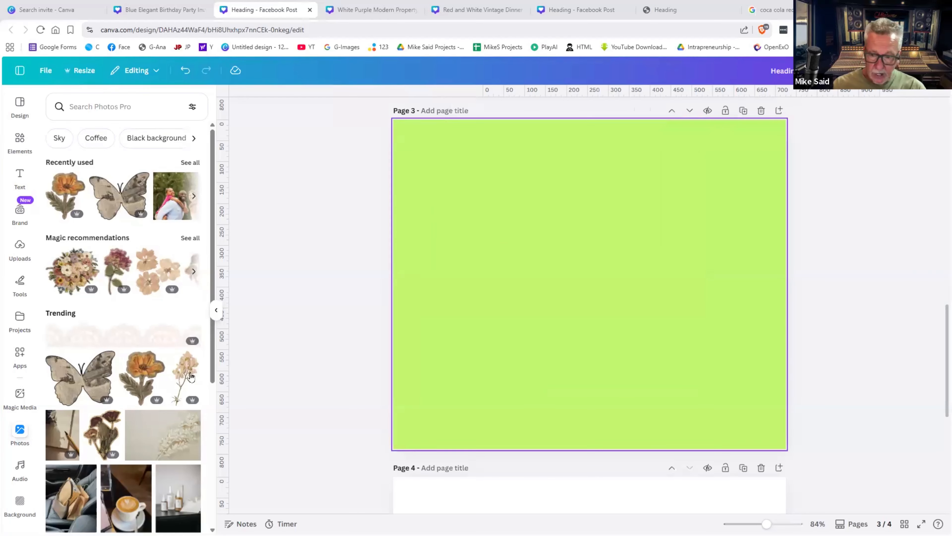
scroll(84, 339, "down", 4)
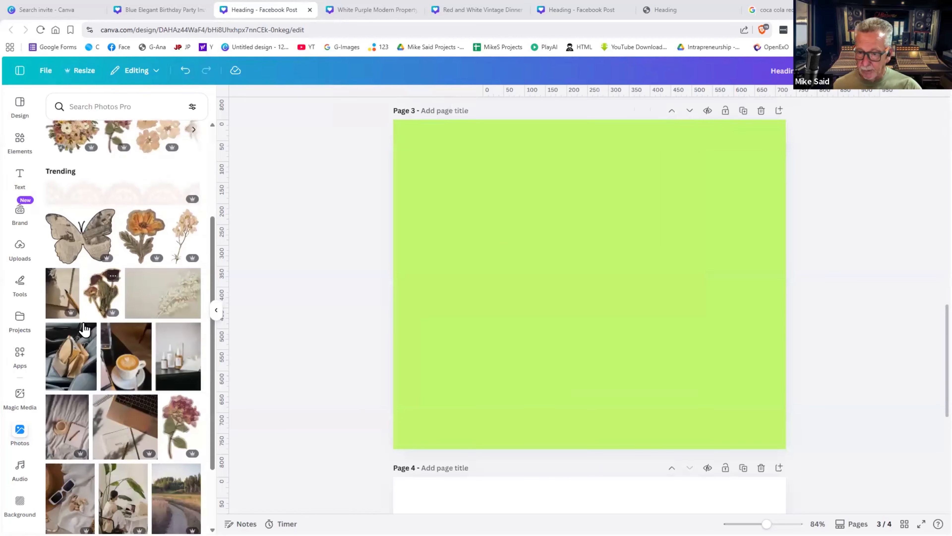
scroll(84, 339, "up", 4)
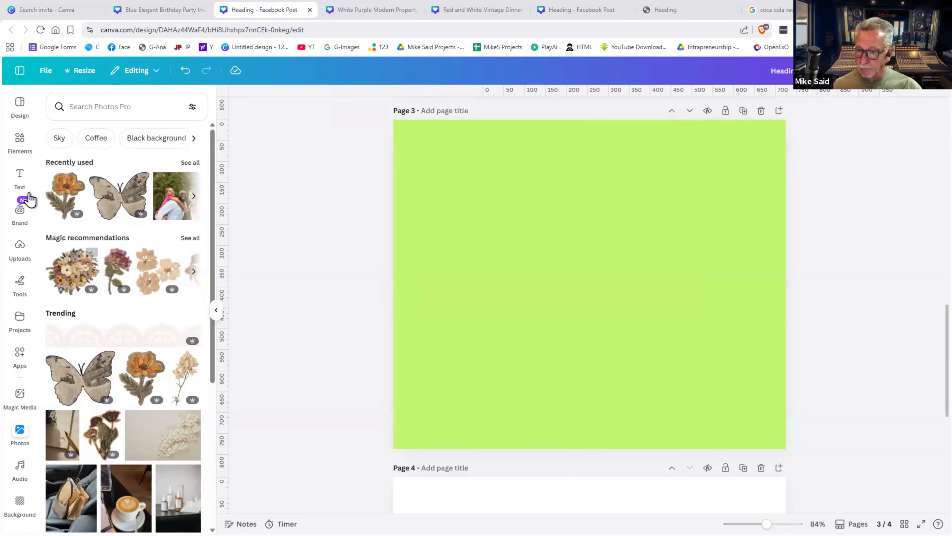
- Search the photo library for coffee photos
left_click(19, 430)
left_click(97, 111)
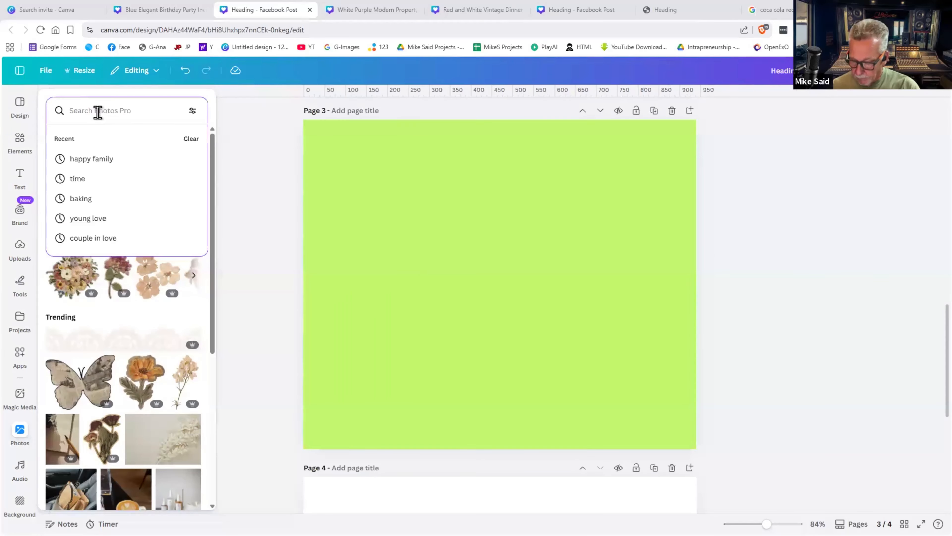
type("coffee")
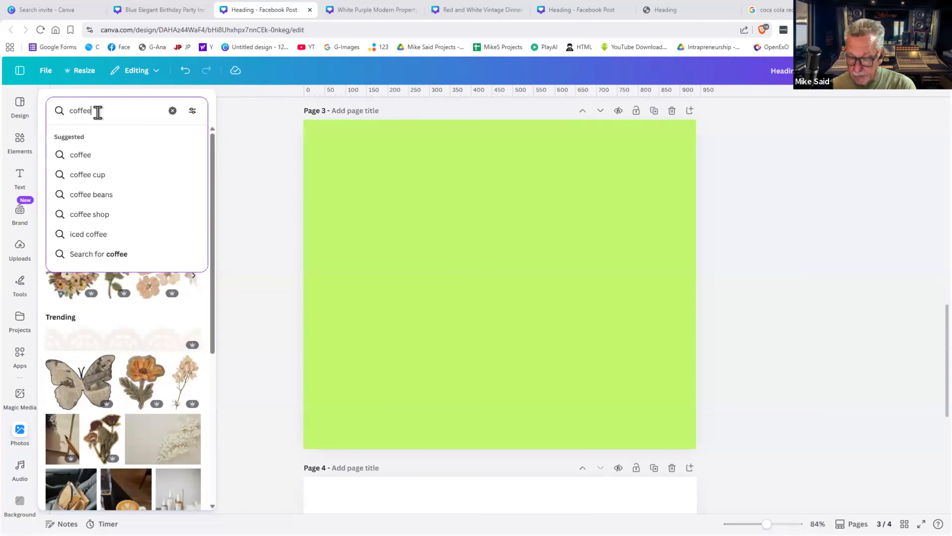
key("Return")
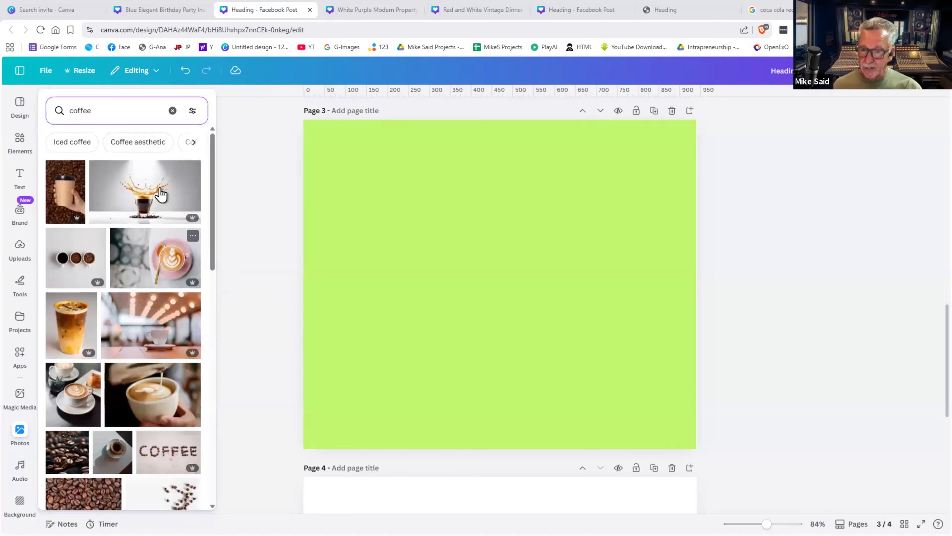
- Add the coffee-splash photo, shrink it to the top-left, and reset the page background to white
left_click(175, 195)
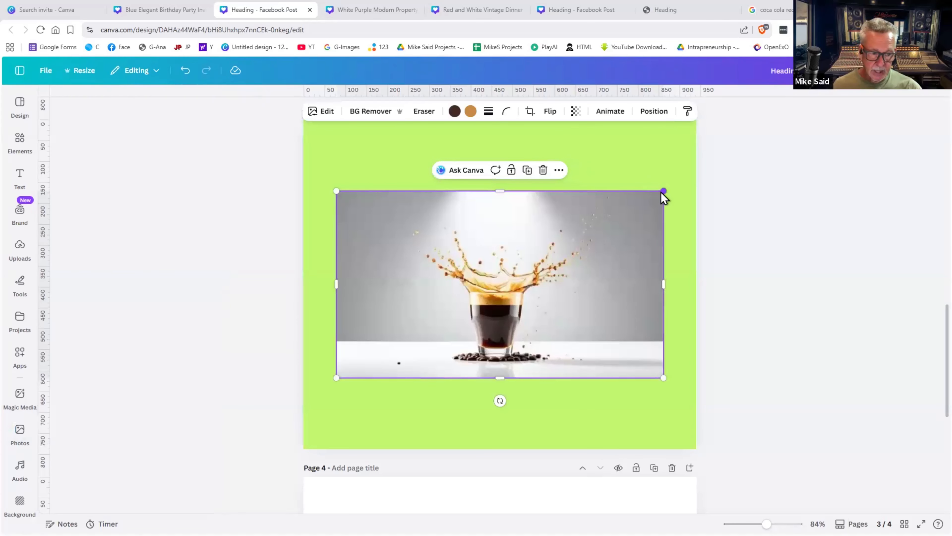
left_click_drag(663, 192, 513, 277)
left_click_drag(443, 308, 441, 179)
left_click(573, 230)
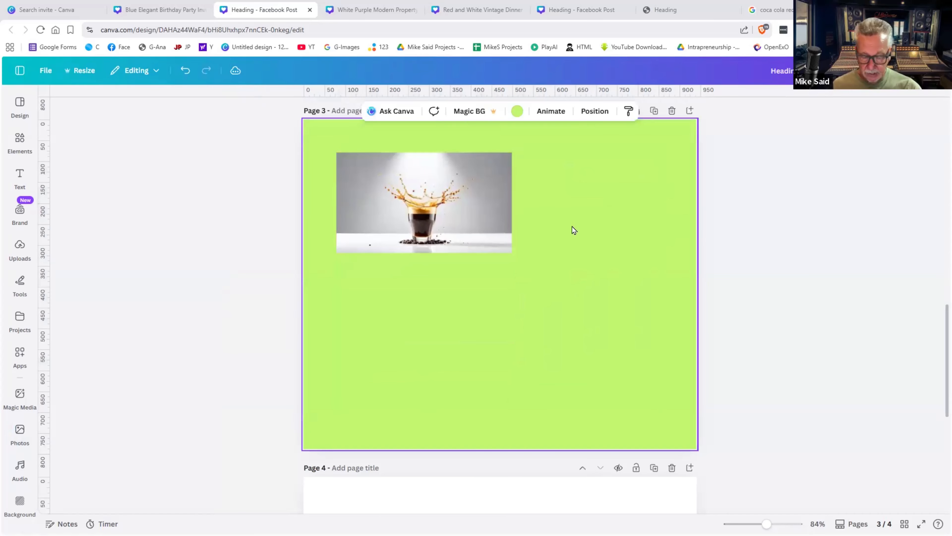
key("Delete")
left_click(499, 218)
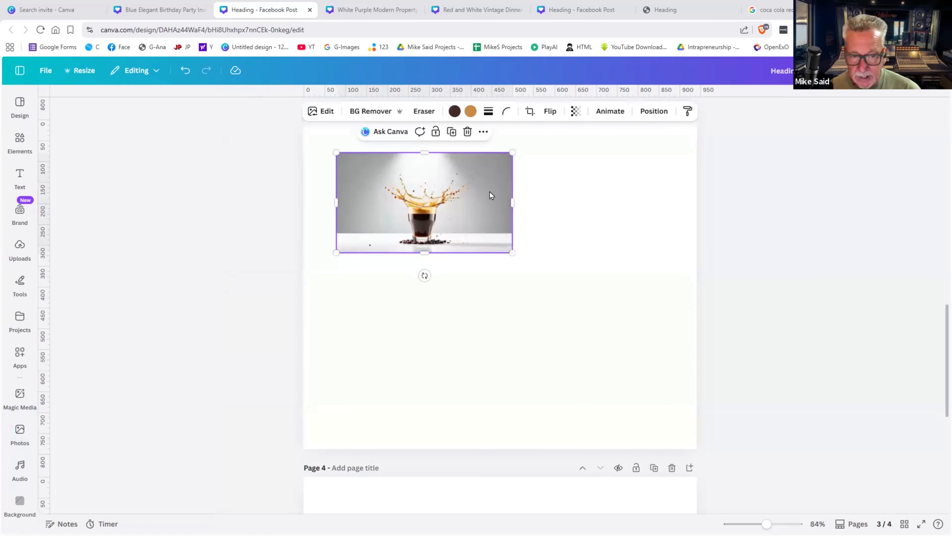
- Add the hand-holding-cup photo, shrink it and place it on the right side
left_click(19, 433)
left_click(72, 187)
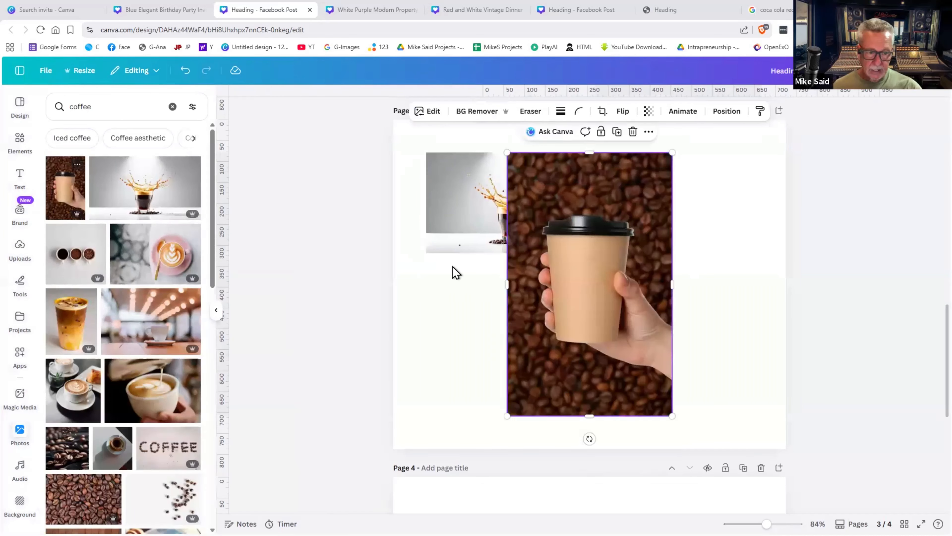
left_click_drag(629, 315, 724, 335)
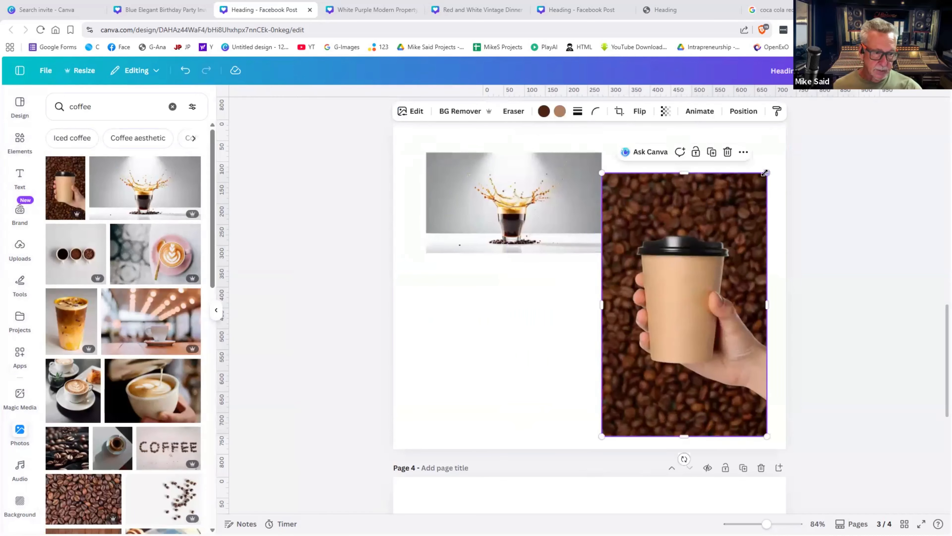
left_click_drag(765, 173, 729, 232)
left_click_drag(695, 284, 717, 274)
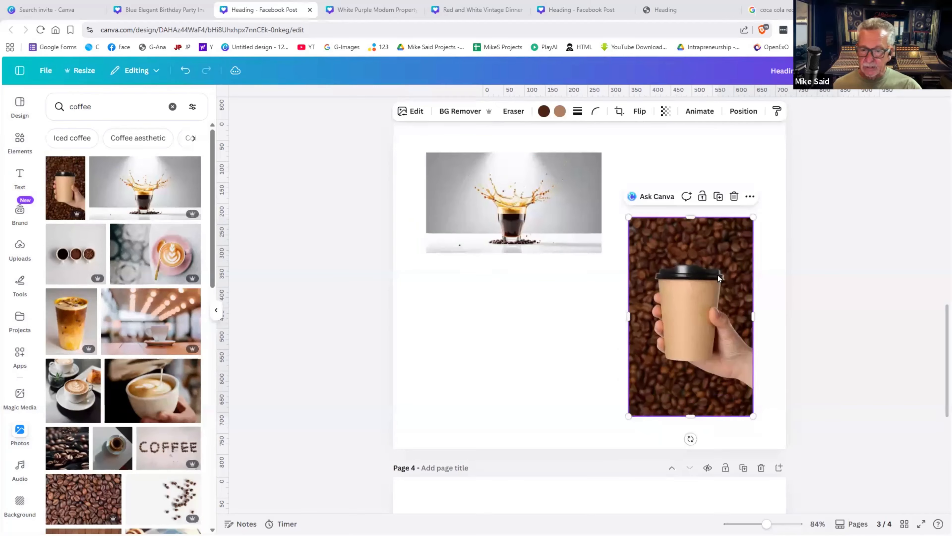